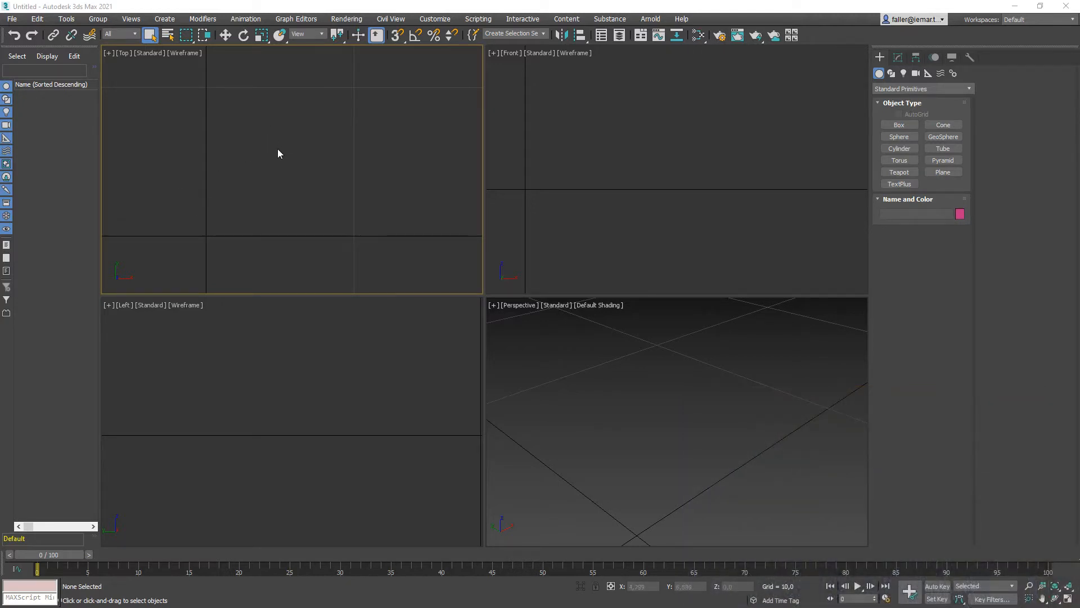
Maximize the Top viewport, zoom it out around the origin and hide its grid.
middle_click_drag(276, 150, 283, 142)
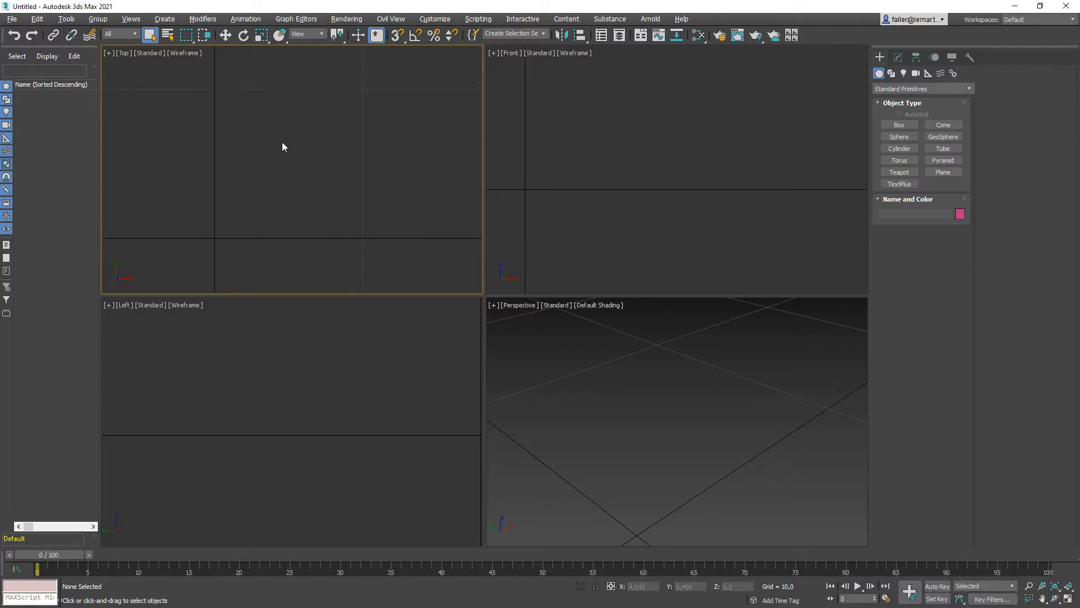
key("alt+w")
scroll(386, 221, "down", 9)
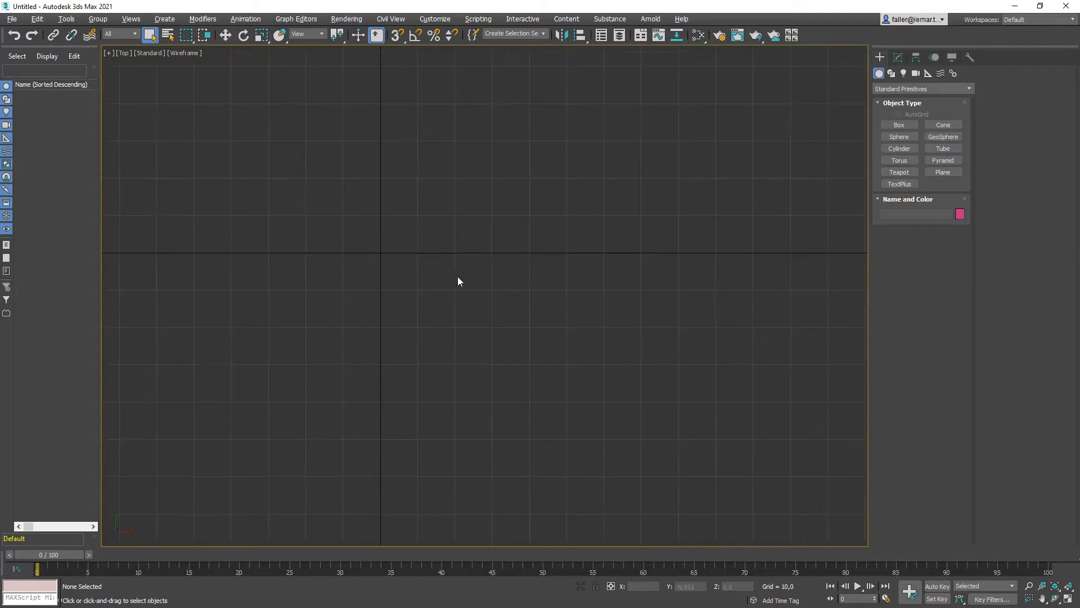
middle_click_drag(388, 246, 450, 262)
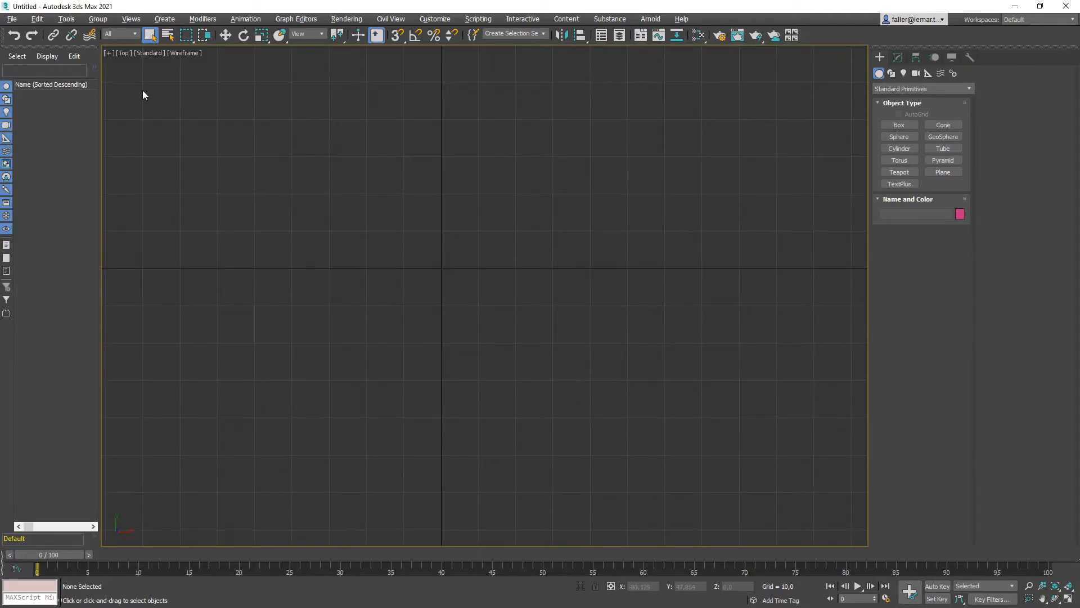
key("g")
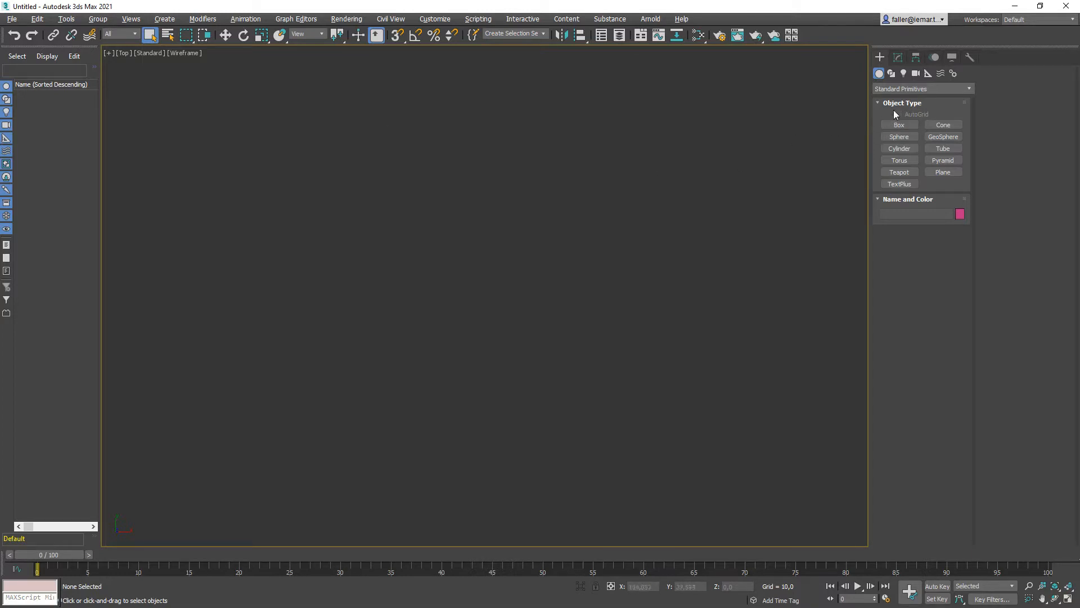
Draw four circles of different sizes and an ellipse about 13.4 long and 19.6 wide as separate spline shapes.
left_click(891, 73)
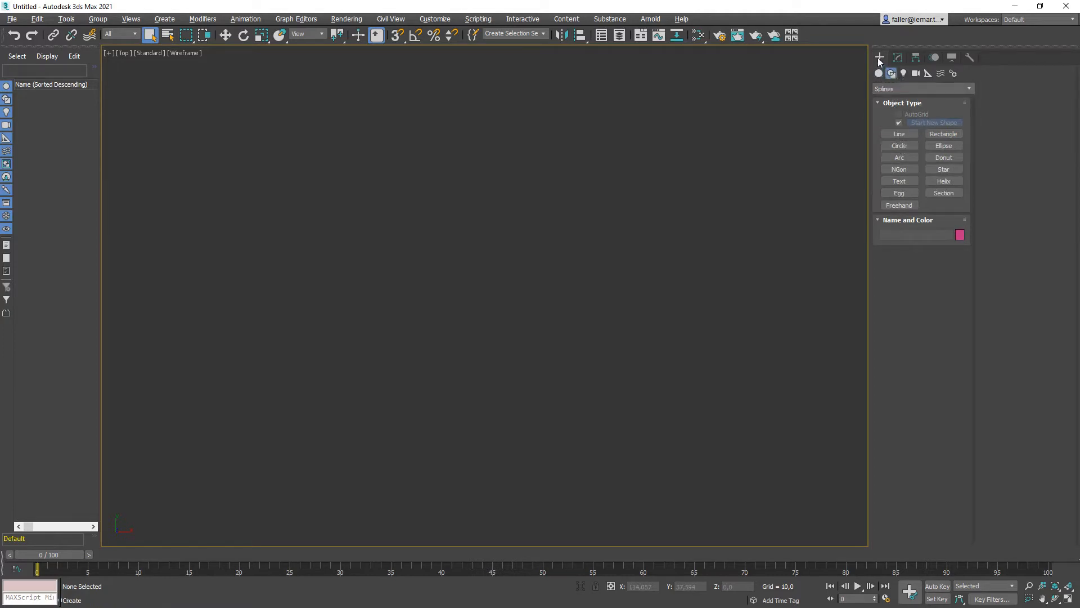
left_click(902, 145)
left_click_drag(390, 208, 431, 234)
left_click_drag(358, 316, 386, 343)
left_click_drag(443, 380, 458, 405)
left_click_drag(461, 250, 601, 325)
left_click(950, 148)
Draw a six-pointed star above the ellipse with radii of about 14 and 5.5.
left_click(943, 169)
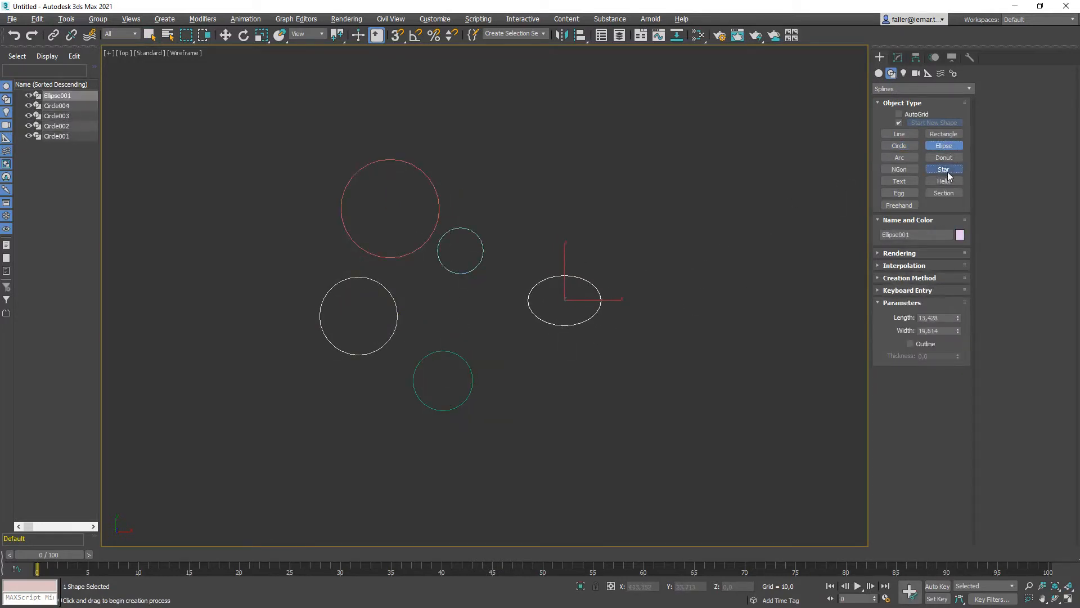
left_click_drag(500, 214, 552, 229)
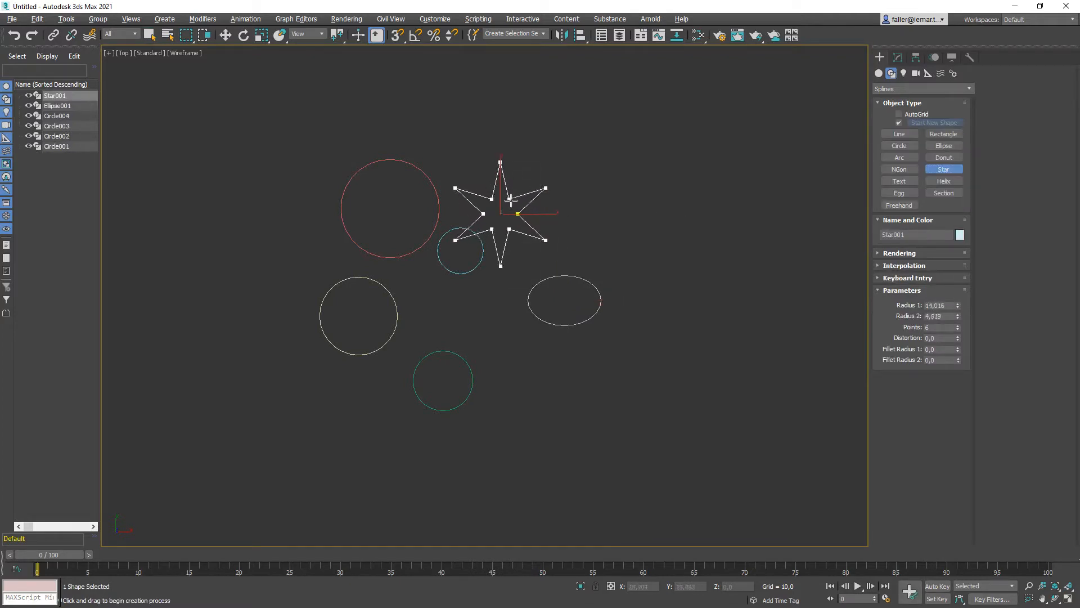
left_click(514, 201)
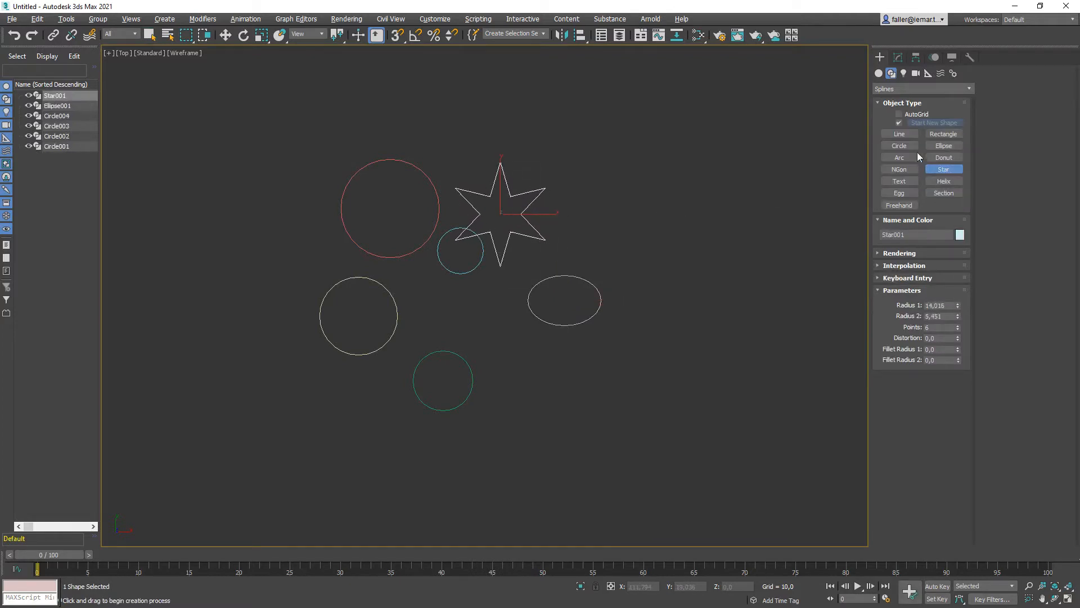
Draw an open zigzag line with eight points across the circles and finish it below the star.
left_click(300, 165)
left_click(274, 266)
left_click(385, 269)
left_click(341, 338)
left_click(476, 323)
left_click(403, 419)
left_click(484, 392)
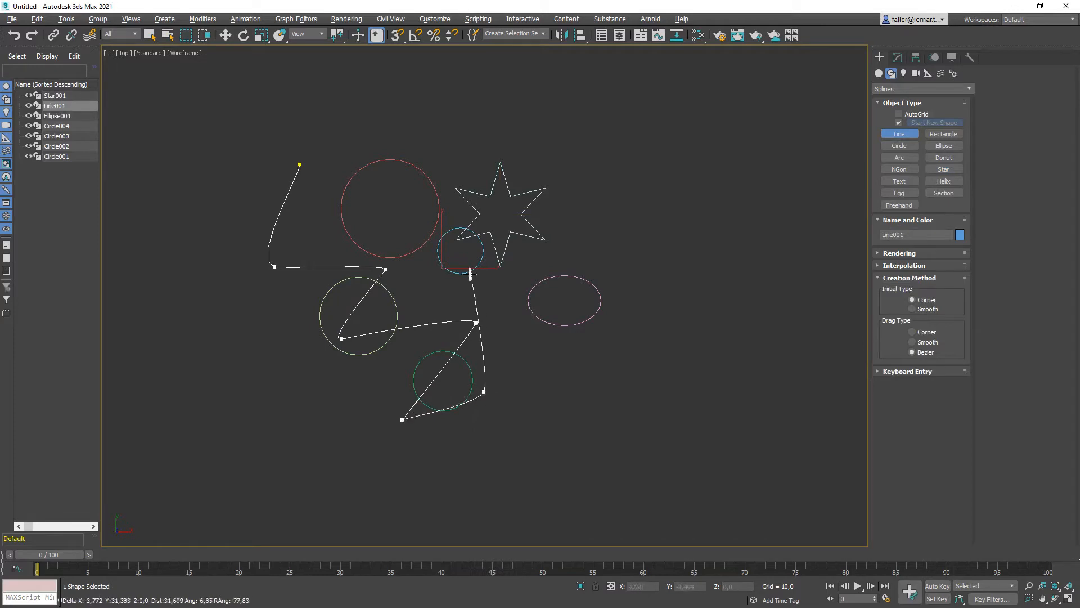
left_click(469, 274)
right_click(518, 319)
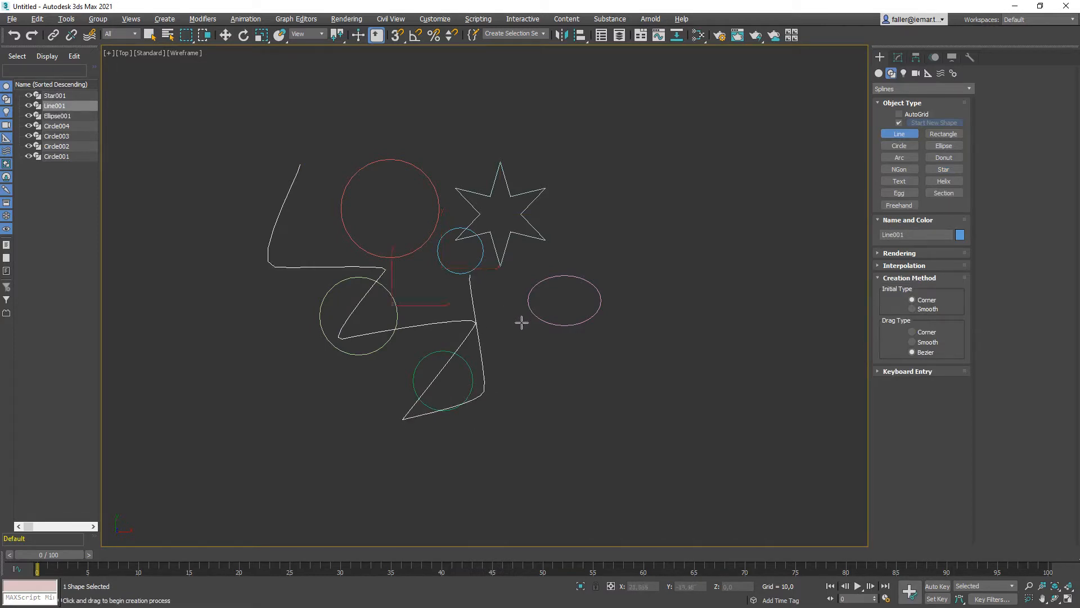
Render the Top view to check whether the splines appear, and close the rendered image.
scroll(439, 320, "up", 3)
middle_click_drag(442, 317, 461, 316)
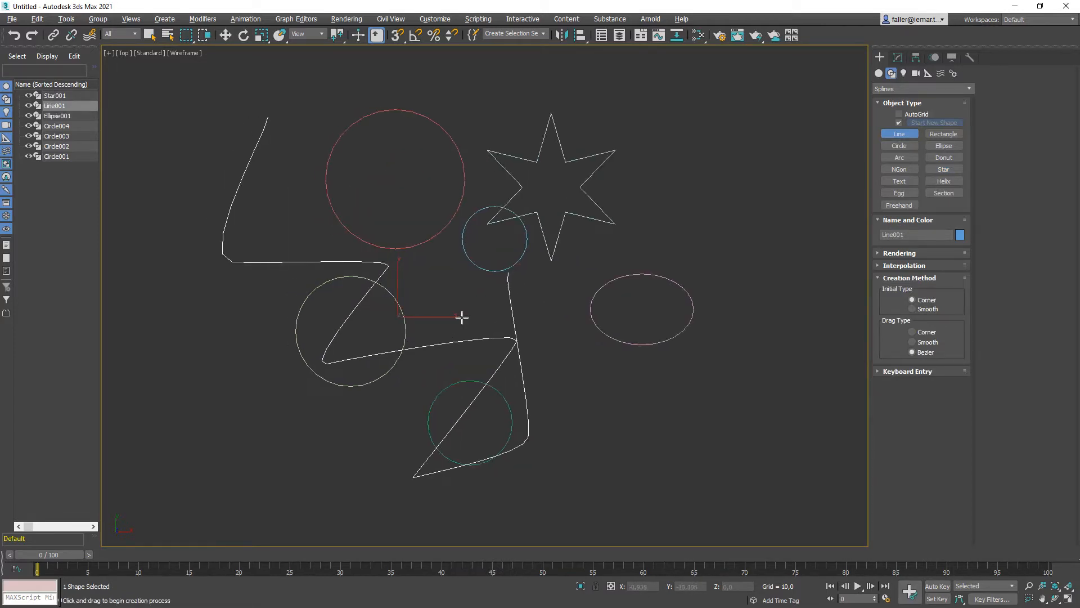
middle_click_drag(502, 260, 512, 264)
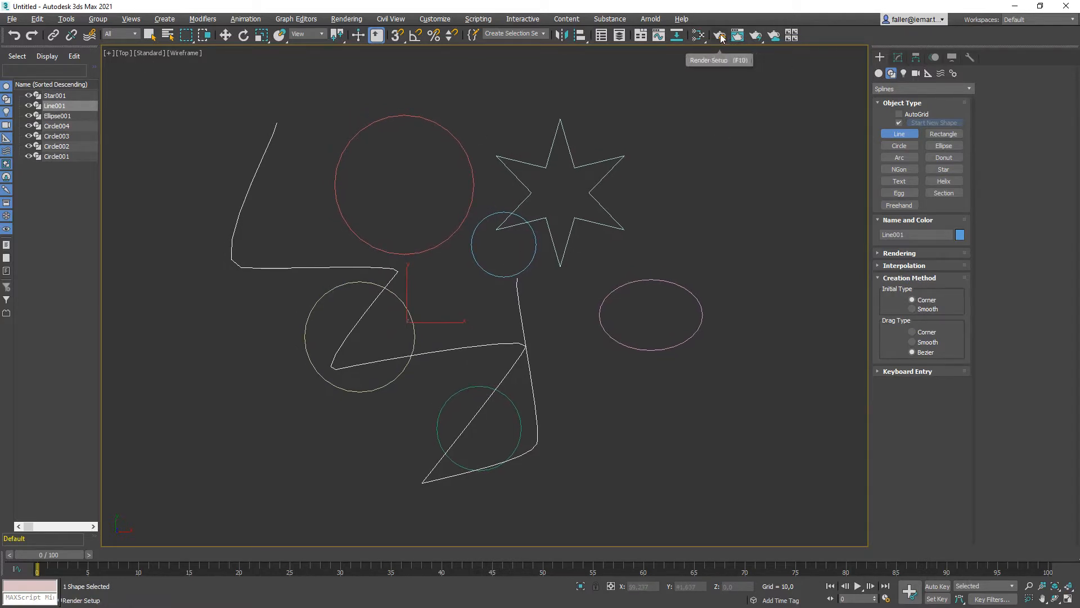
left_click(757, 35)
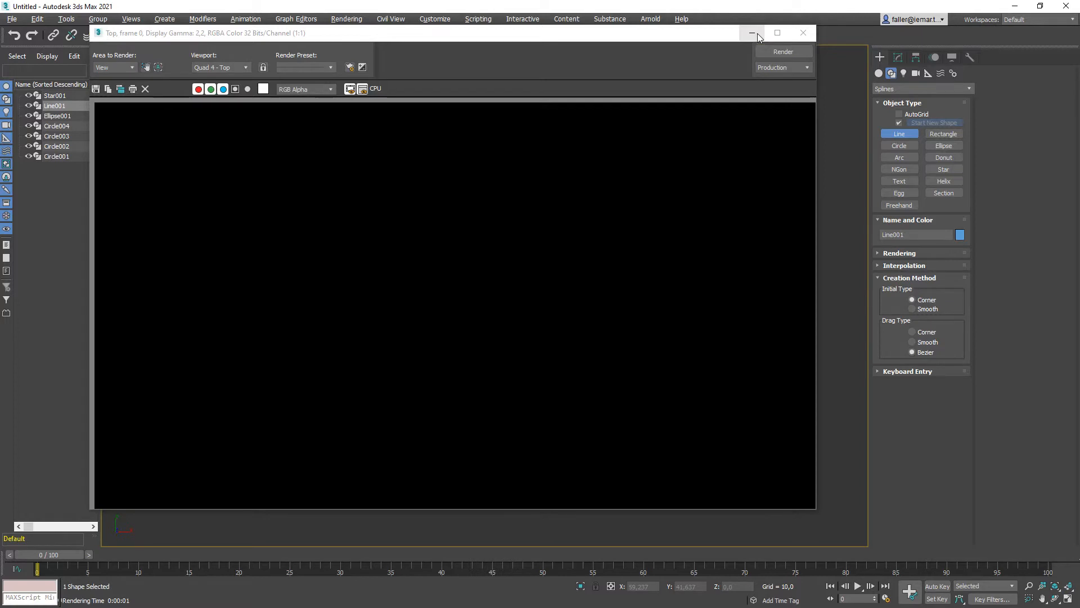
left_click(804, 35)
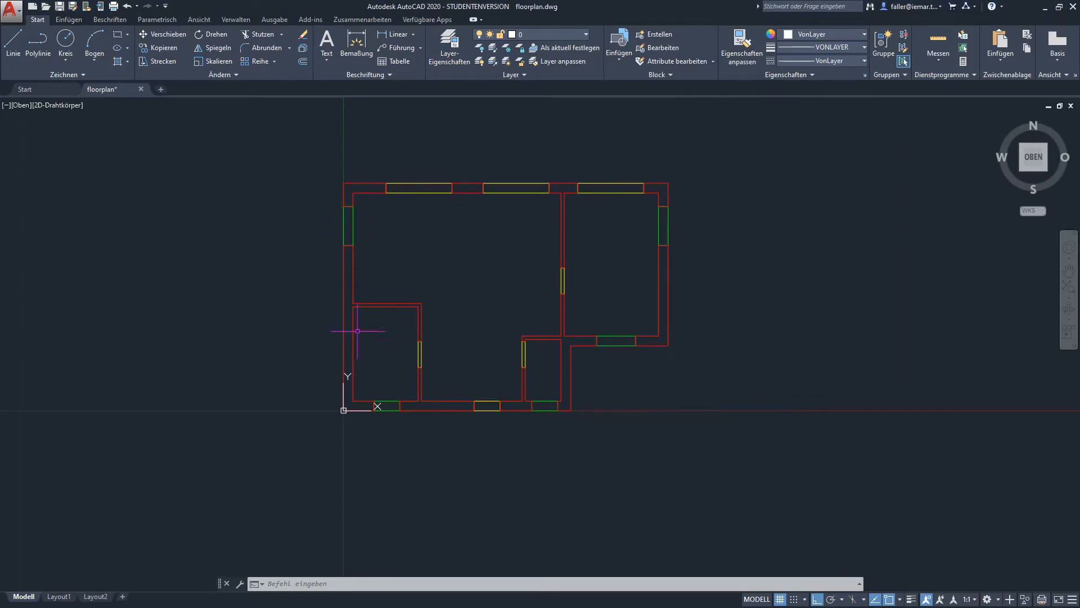
Delete all the drawn circles, the ellipse, the star and the line.
middle_click_drag(588, 323, 557, 344)
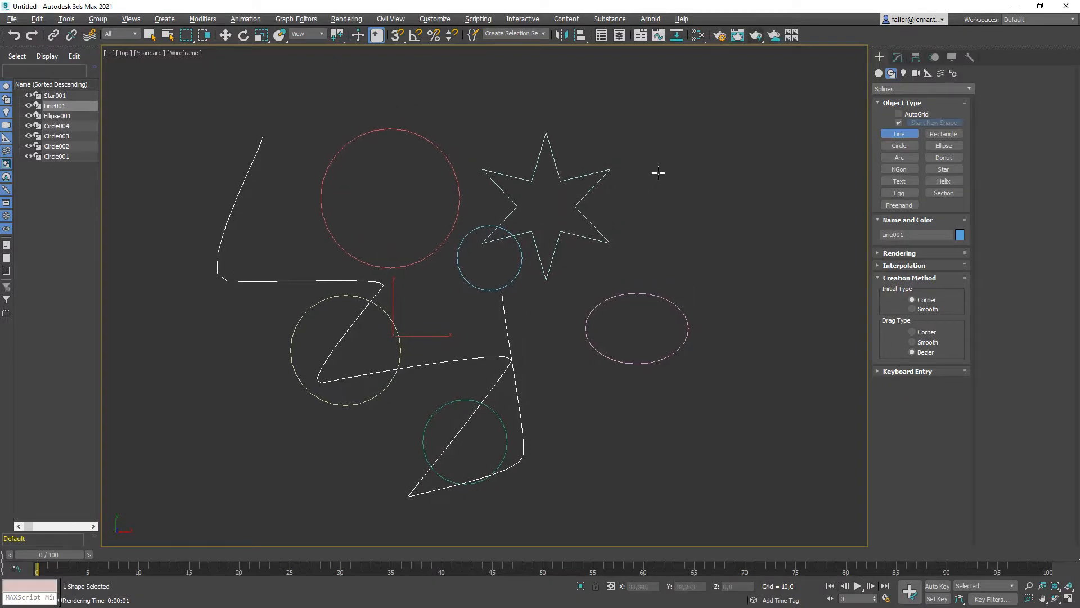
right_click(664, 166)
left_click_drag(675, 161, 281, 455)
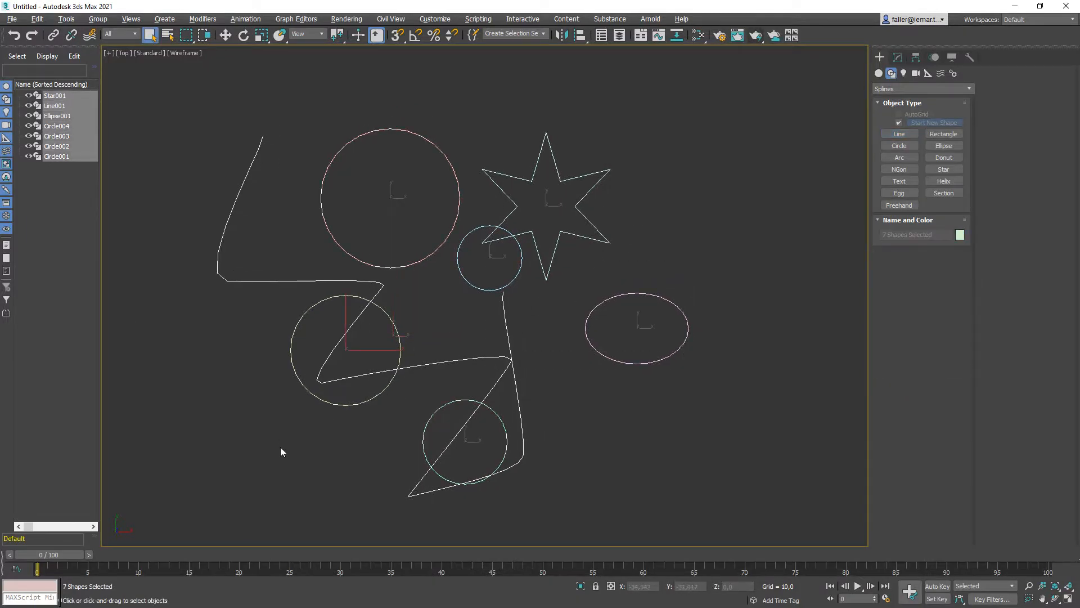
key("Delete")
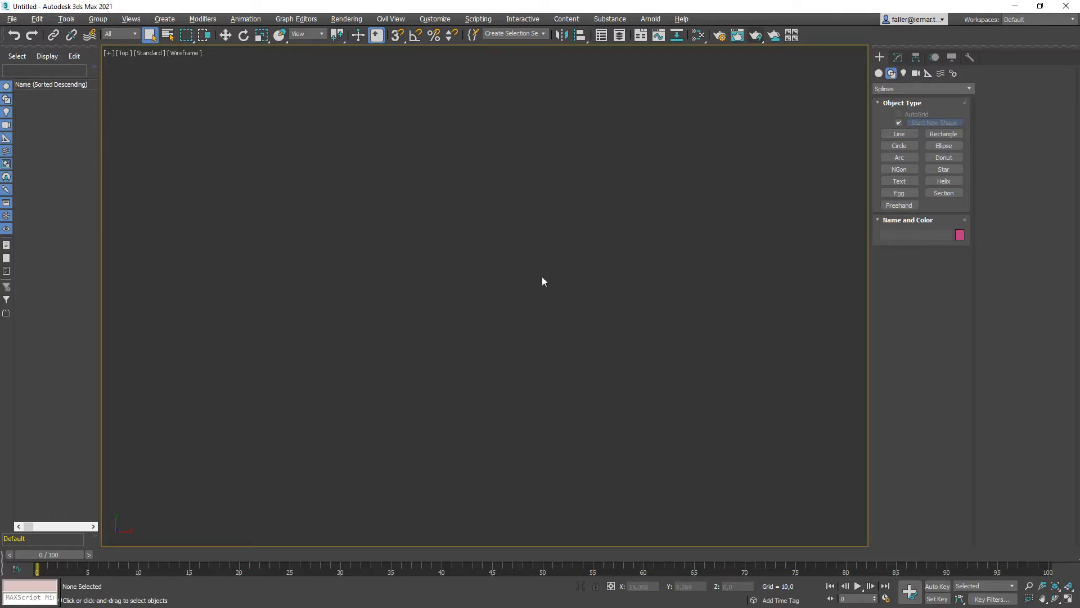
Import floorplan.dwg from the Part 5 - 2D to 3D folder with AutoCAD primitives derived by Entity.
left_click(12, 20)
mouse_move(27, 176)
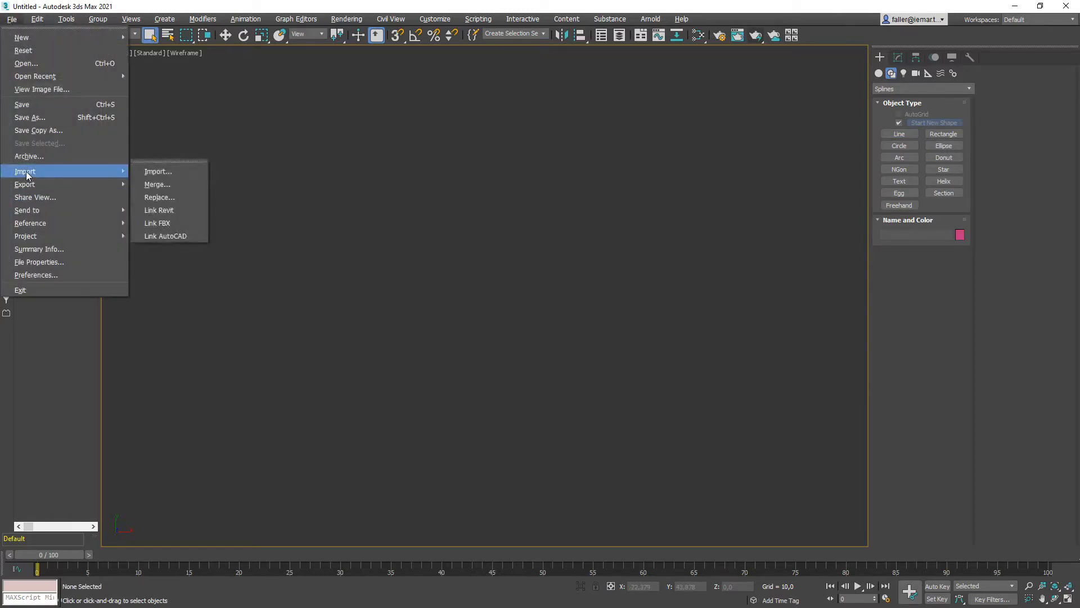
left_click(156, 172)
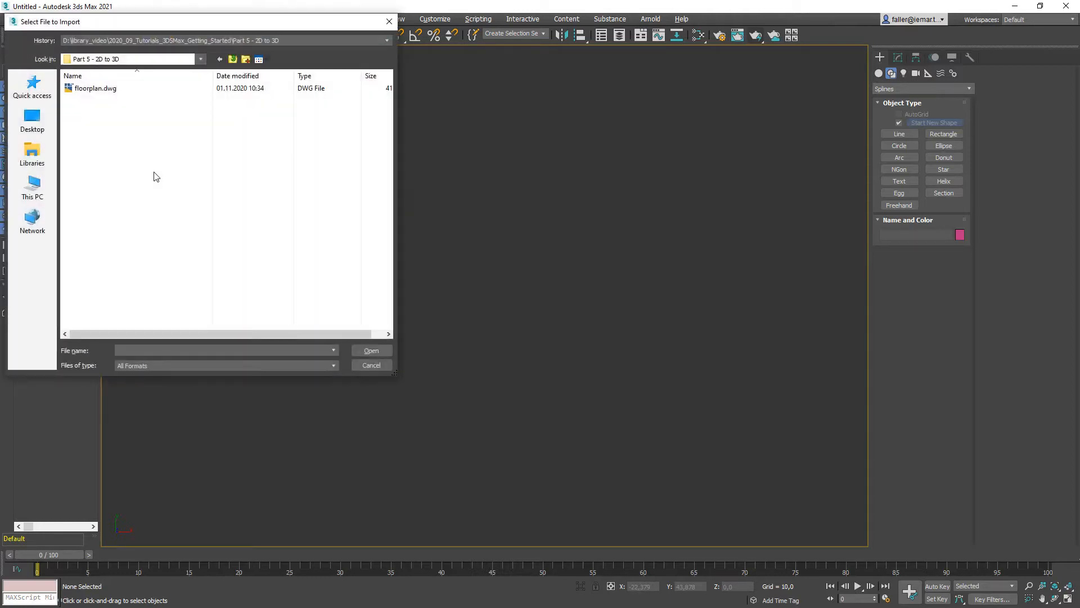
double_click(93, 90)
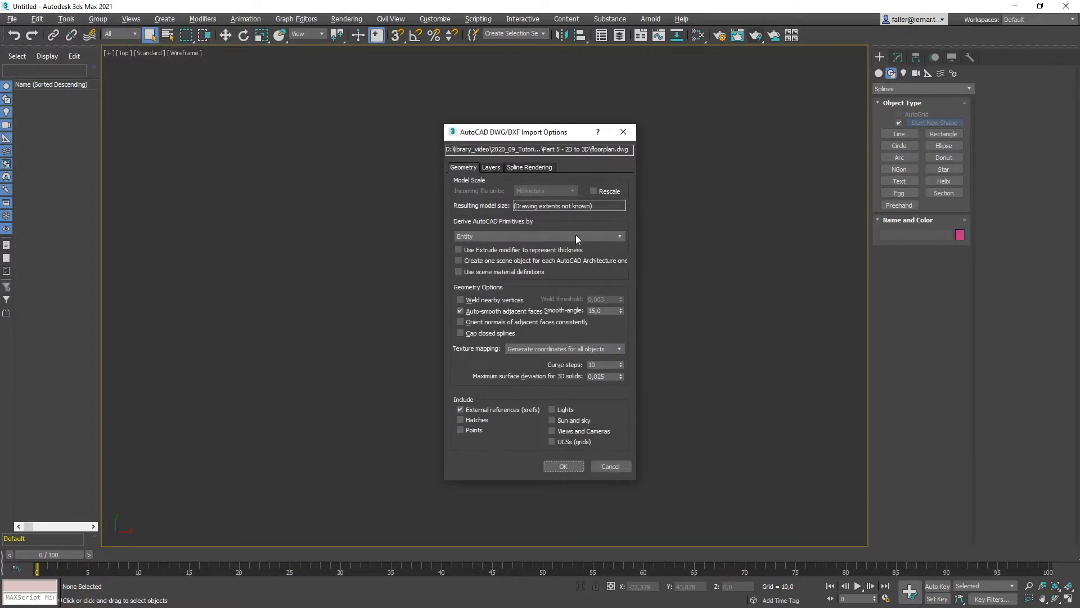
left_click(515, 236)
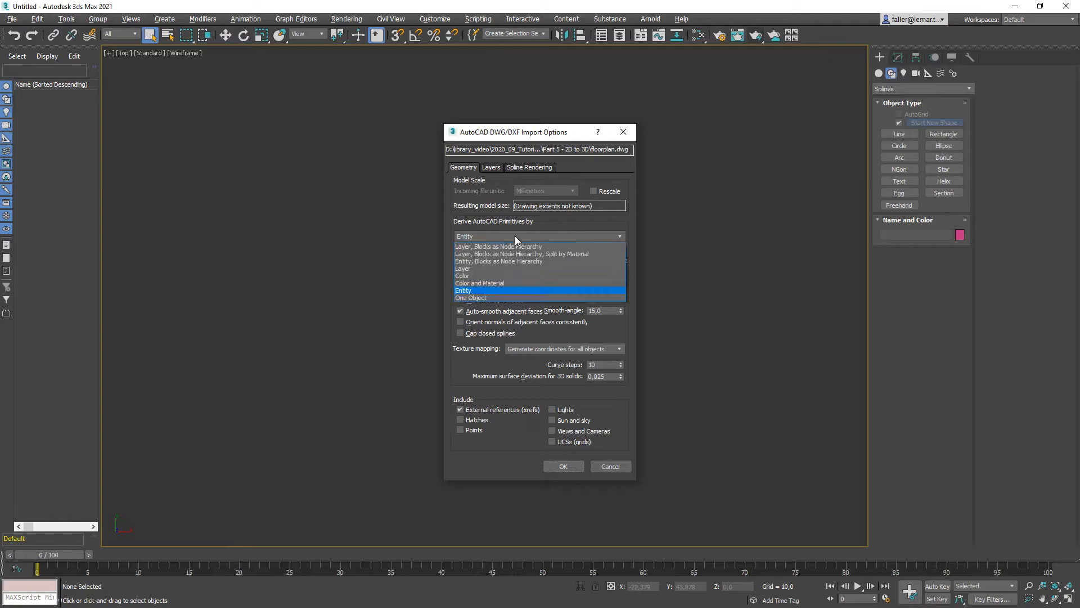
left_click(468, 291)
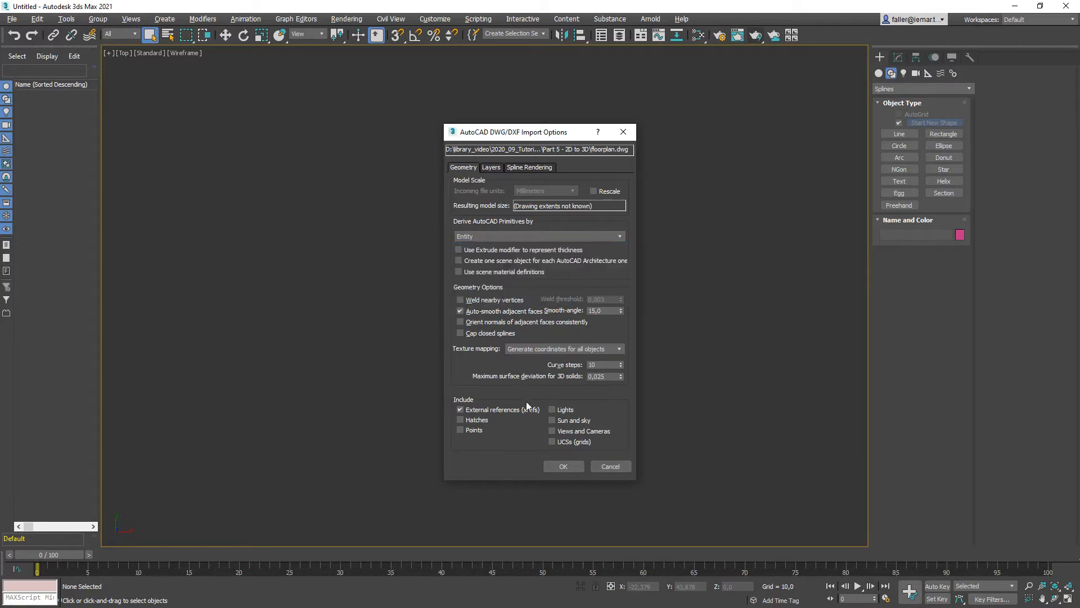
left_click(562, 467)
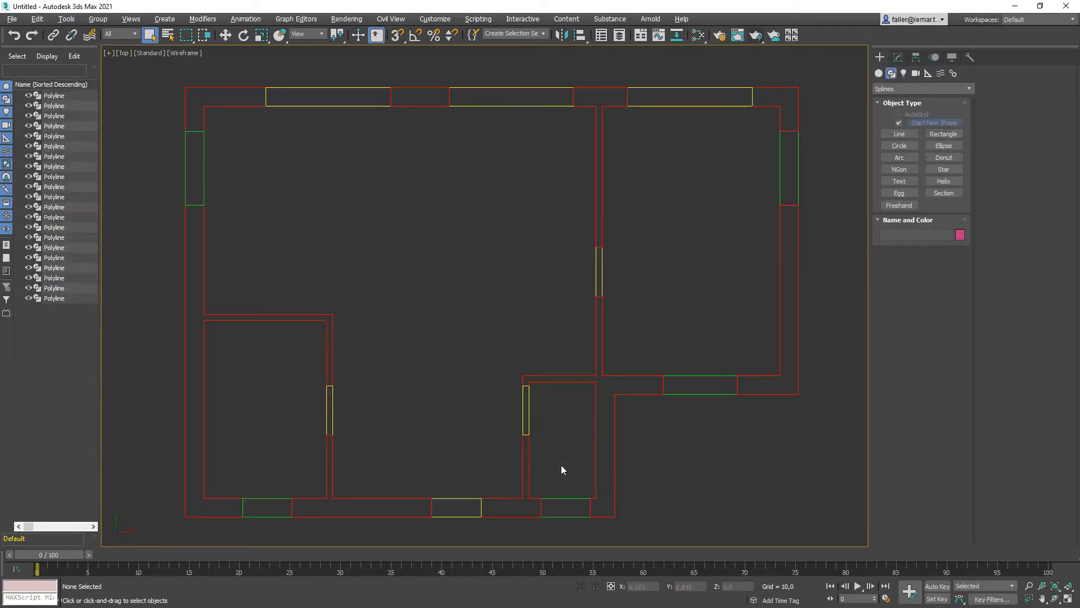
Switch the viewport to a Perspective view that shows the whole floor plan at an angle.
middle_click_drag(505, 322, 527, 278, "alt")
middle_click_drag(491, 314, 499, 314, "alt")
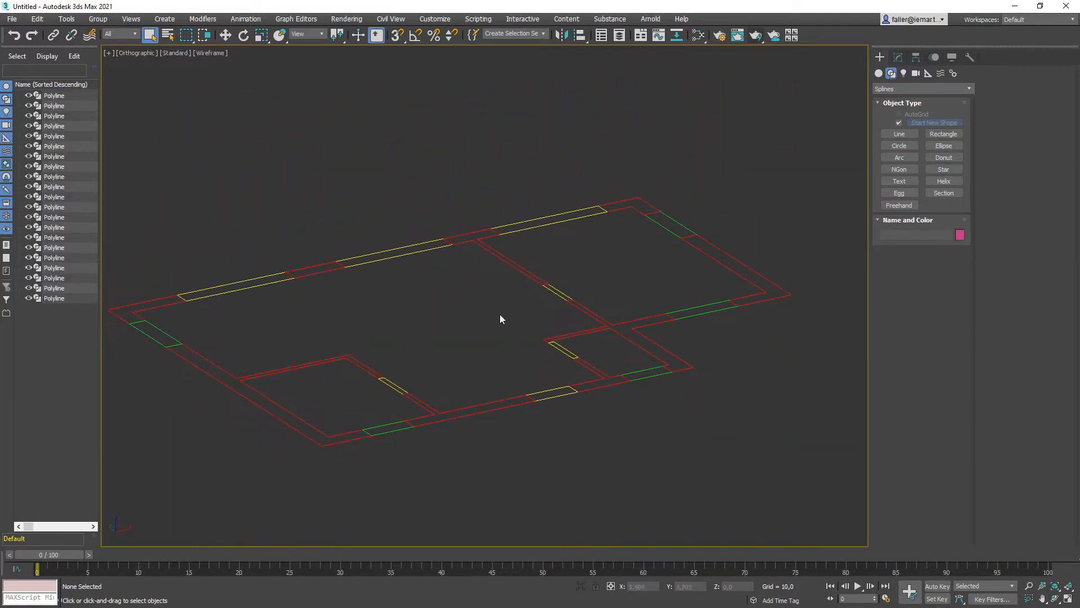
key("p")
middle_click_drag(527, 272, 535, 251)
middle_click_drag(509, 356, 531, 320)
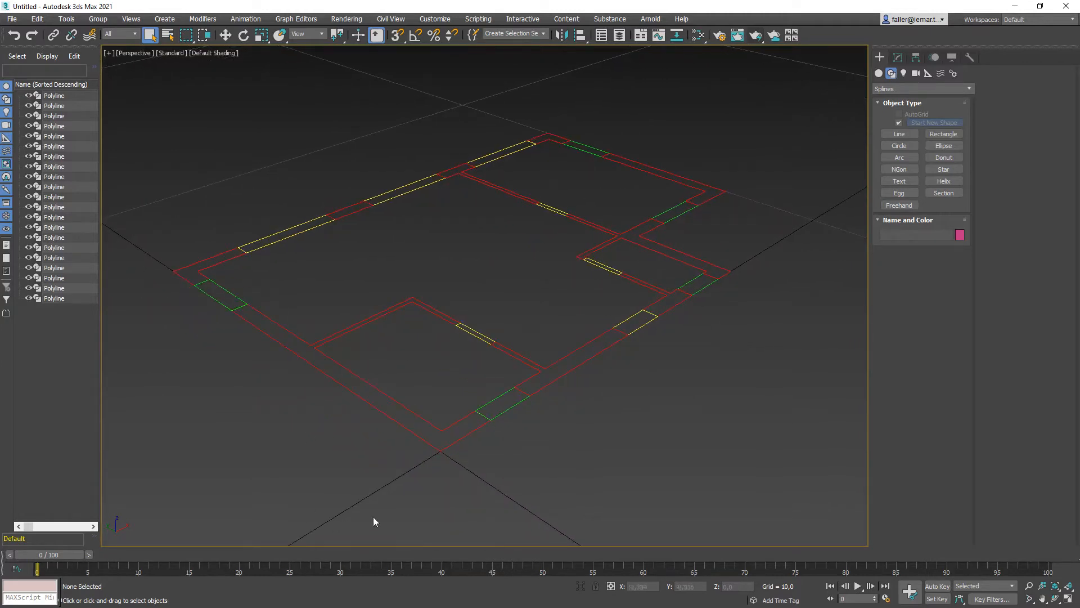
Move the wall polyline at the origin corner out of the plan, and snap its endpoint back onto the adjoining opening's corner.
left_click(342, 327)
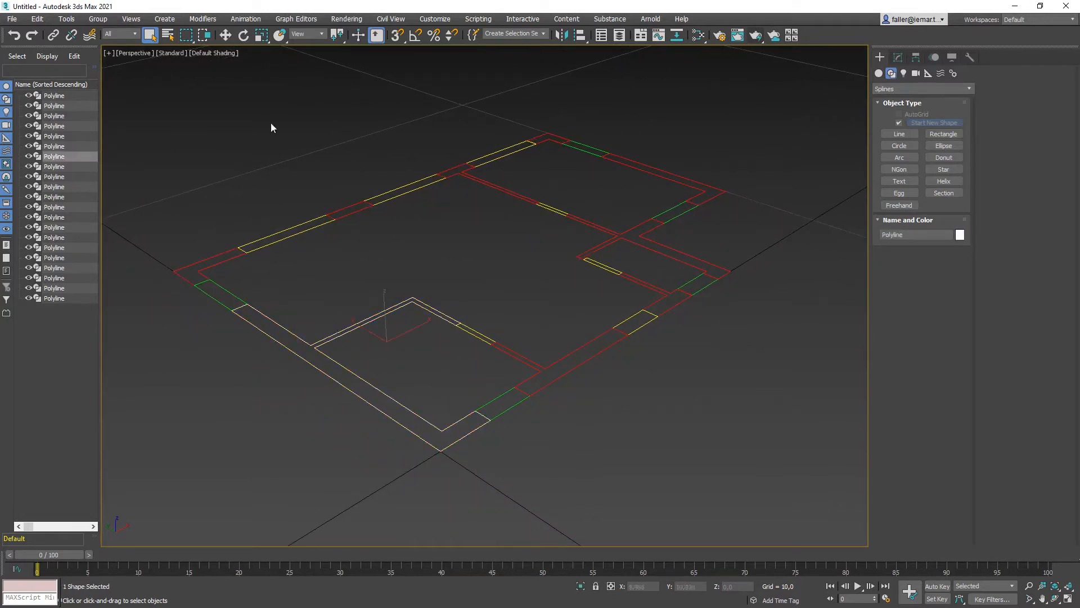
key("w")
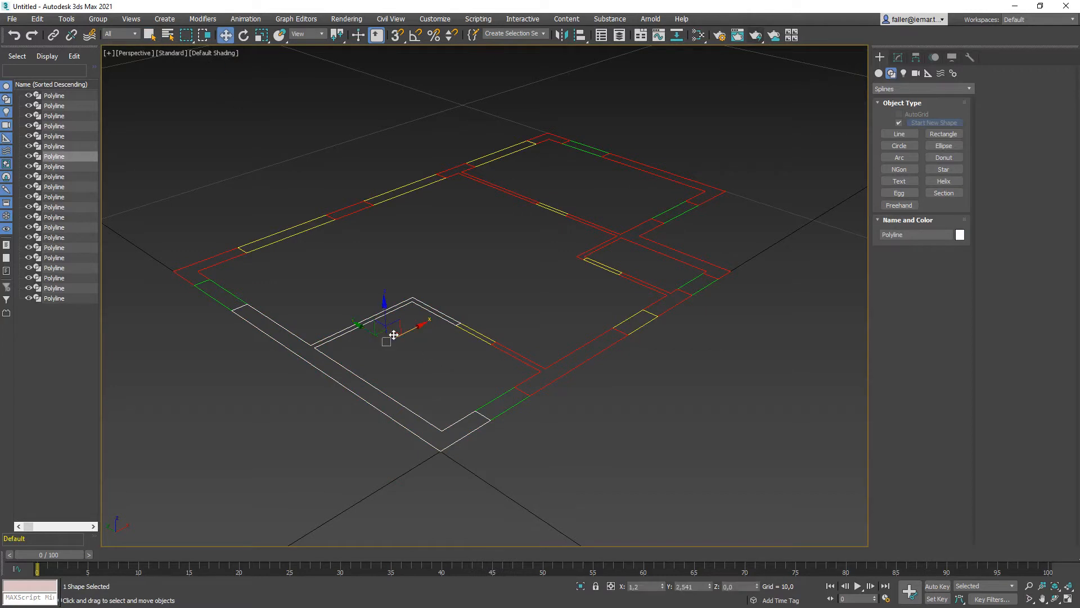
left_click_drag(394, 331, 364, 368)
key("s")
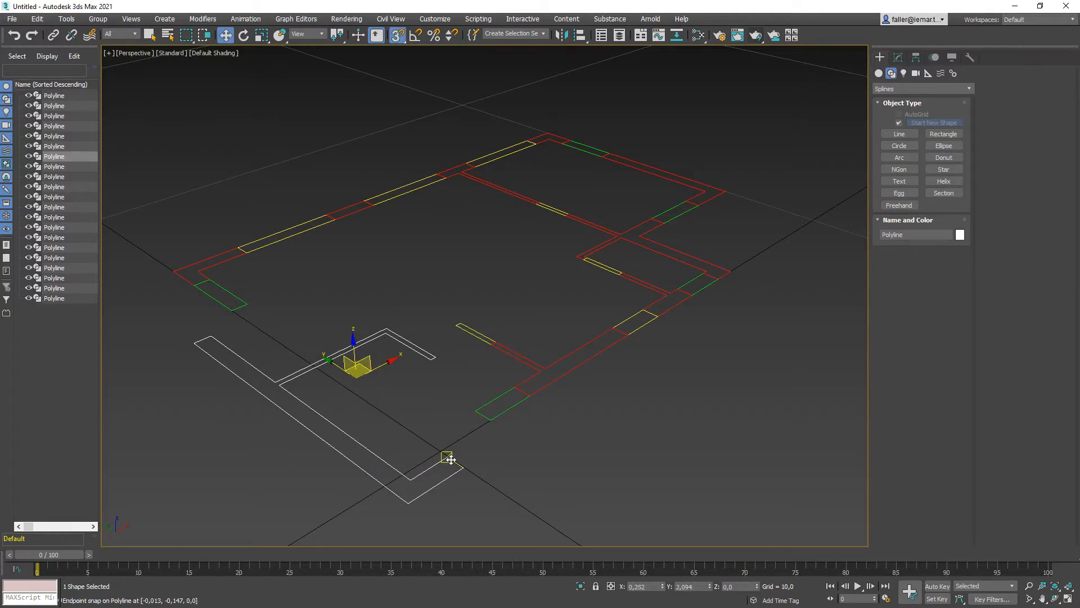
left_click_drag(446, 457, 478, 415)
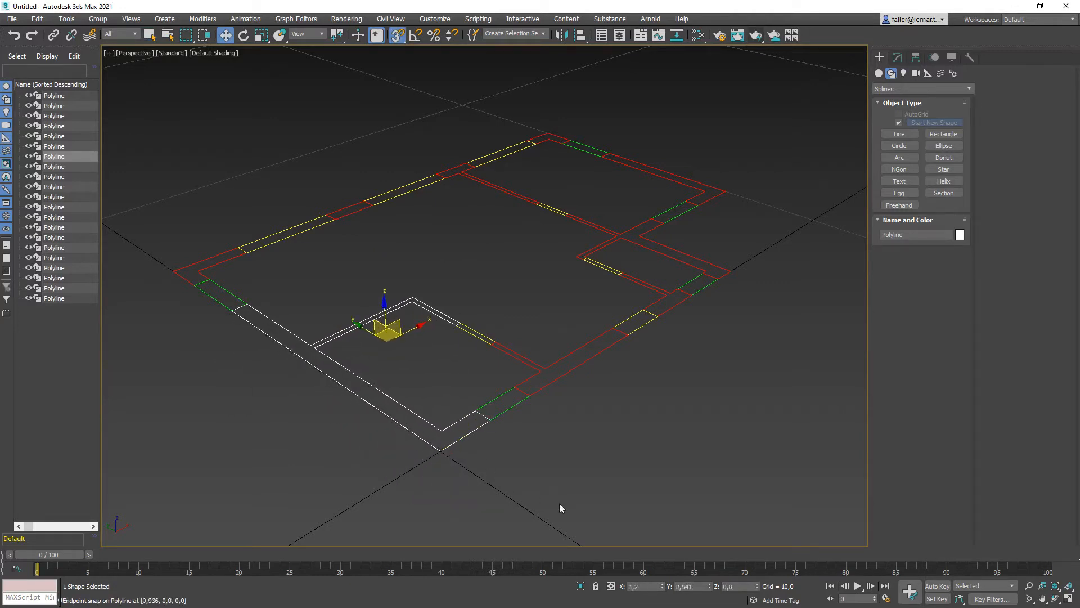
key("s")
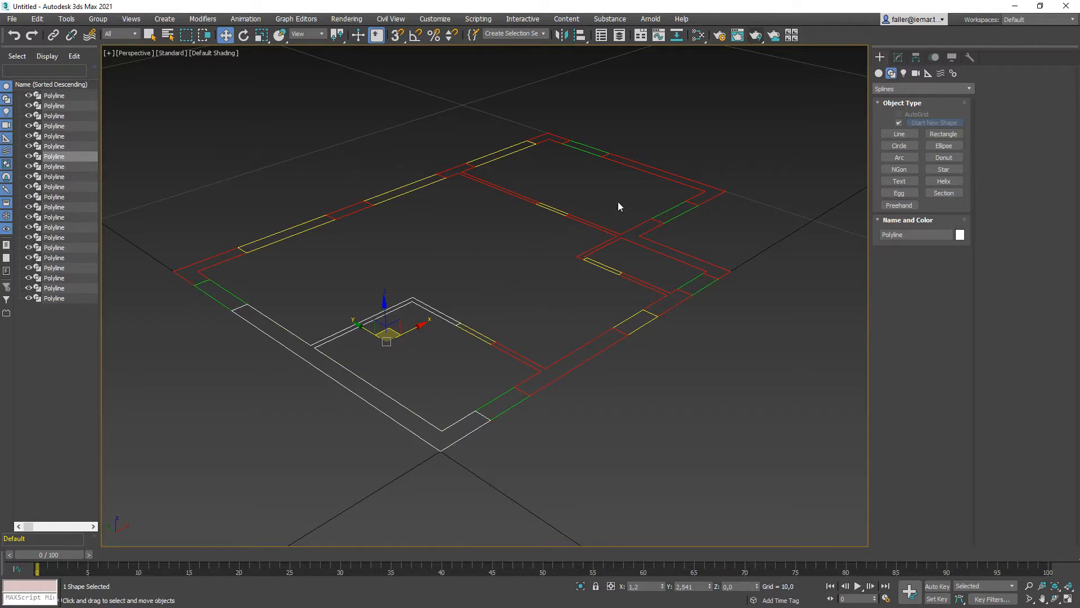
Draw an open line with six points inside the large central room of the floor plan.
left_click(549, 265)
left_click(899, 134)
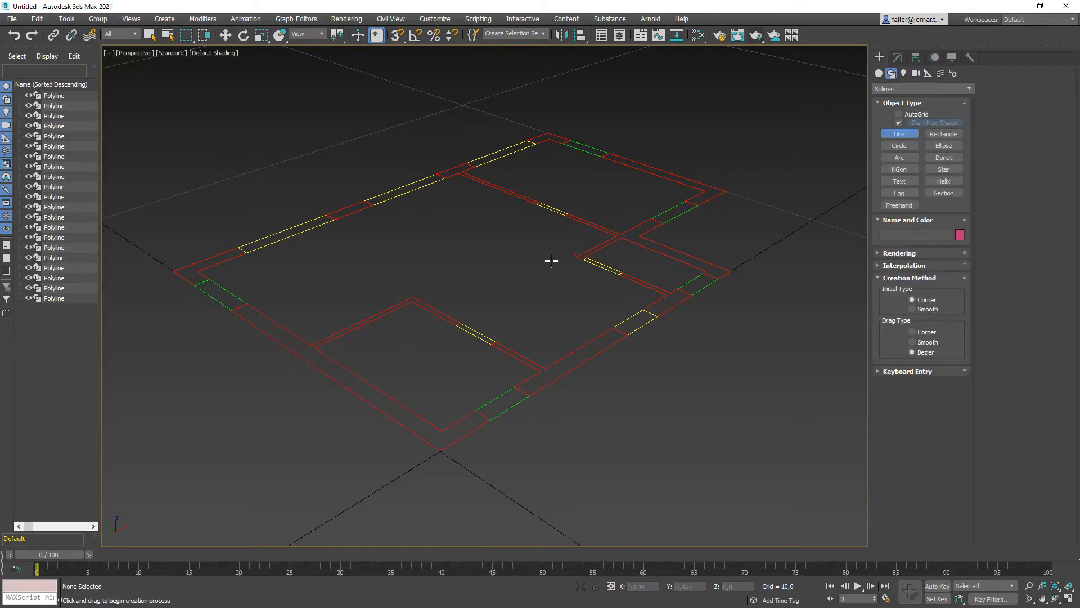
left_click(496, 223)
left_click(491, 284)
left_click(546, 300)
left_click(543, 254)
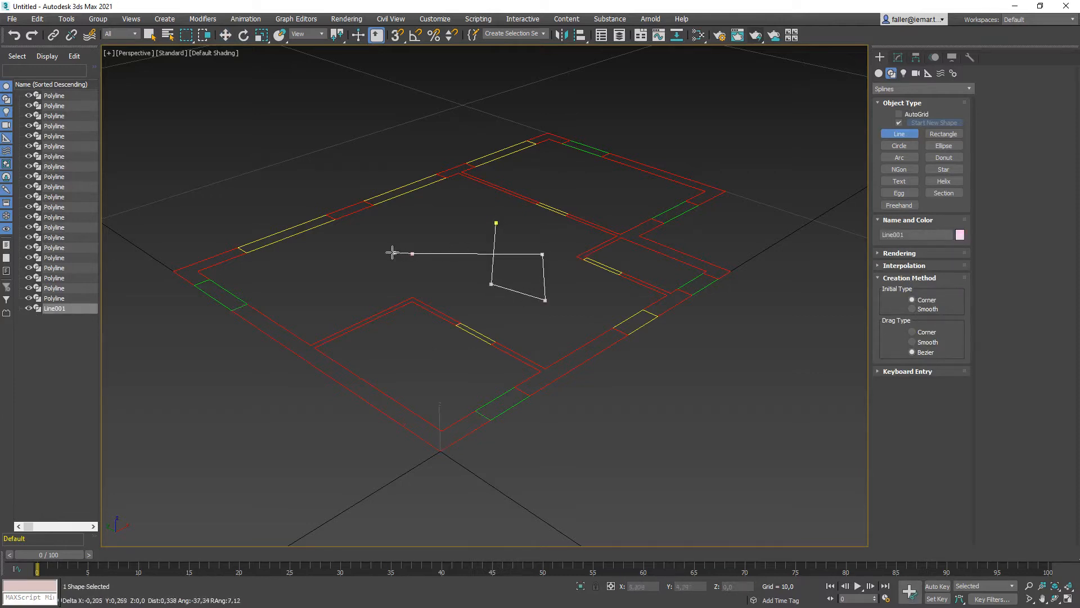
left_click(413, 254)
left_click(355, 281)
right_click(355, 281)
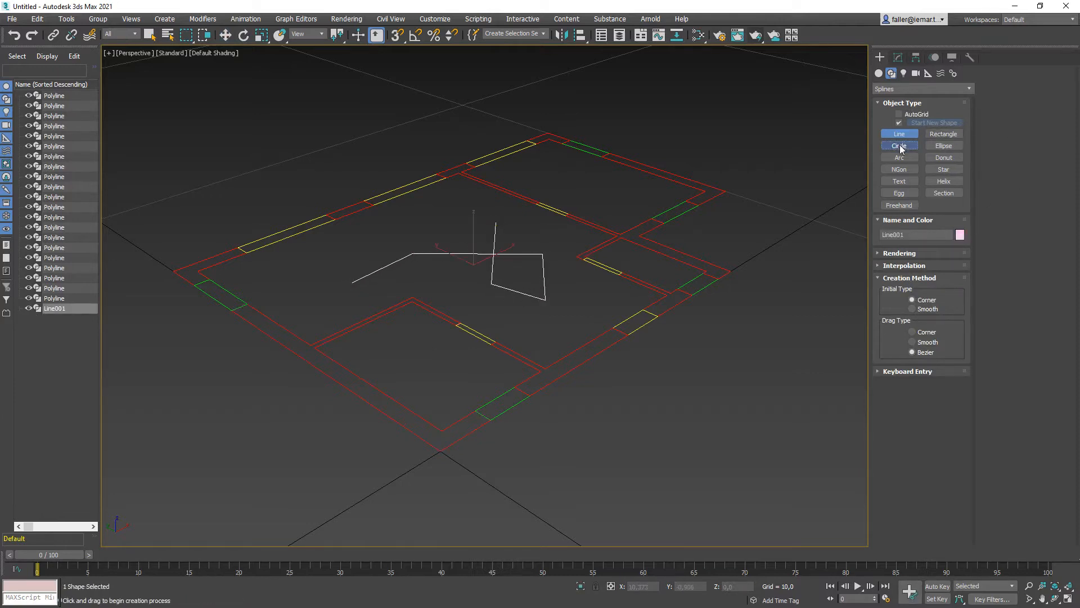
Draw a circle of radius about 0.44 in the small corner room and a rectangle about 0.75 by 1.26 in the large room.
left_click(899, 146)
left_click_drag(428, 356, 457, 361)
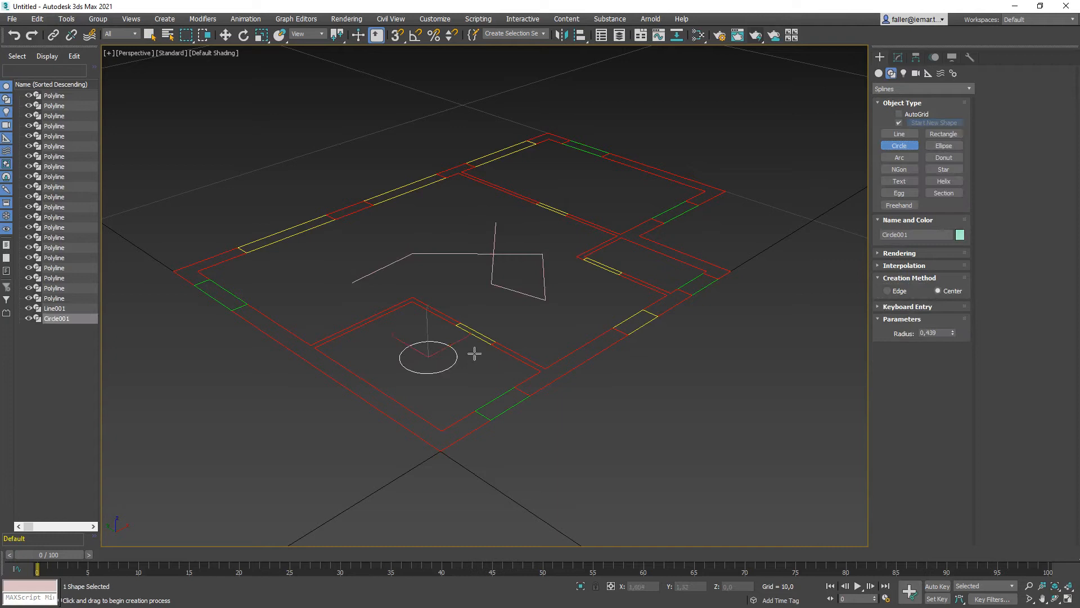
left_click(943, 134)
left_click_drag(267, 274, 350, 263)
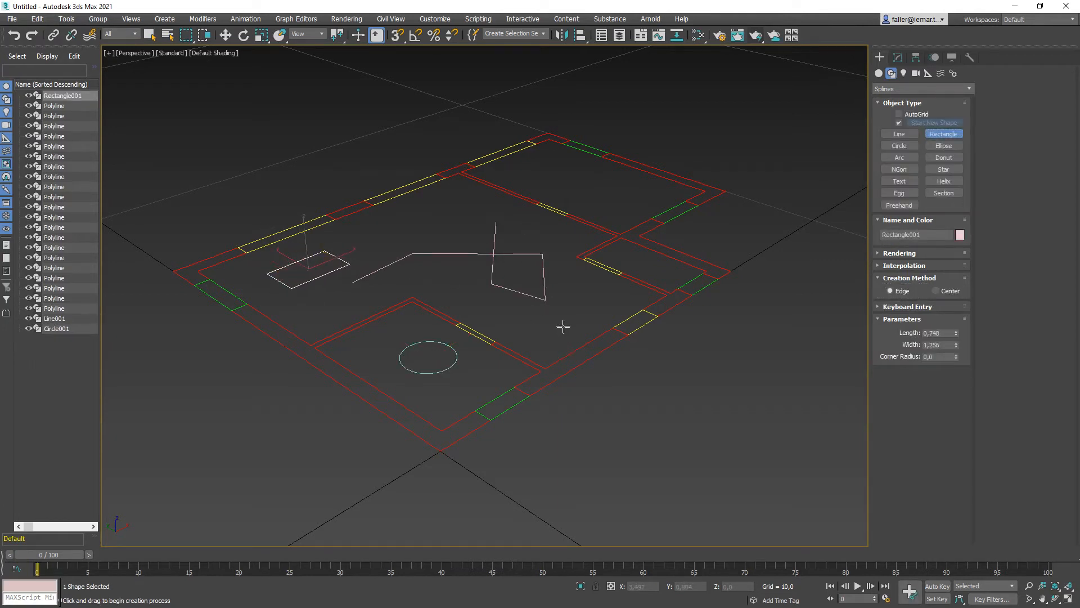
Clear the selection, test-render the perspective view of the floor plan, and close the rendered frame.
key("w")
left_click(563, 307)
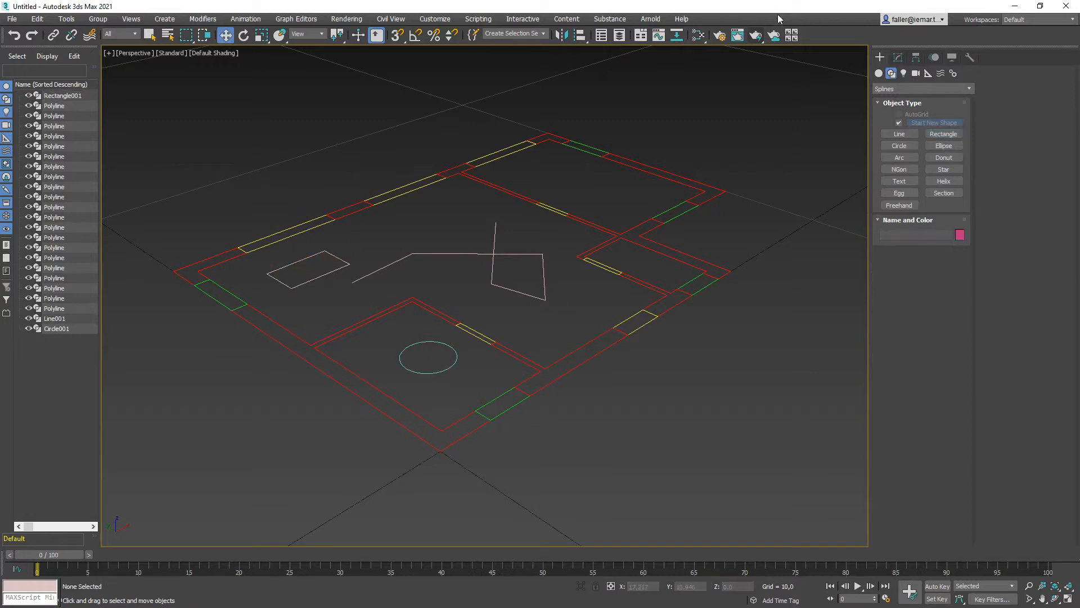
left_click(756, 35)
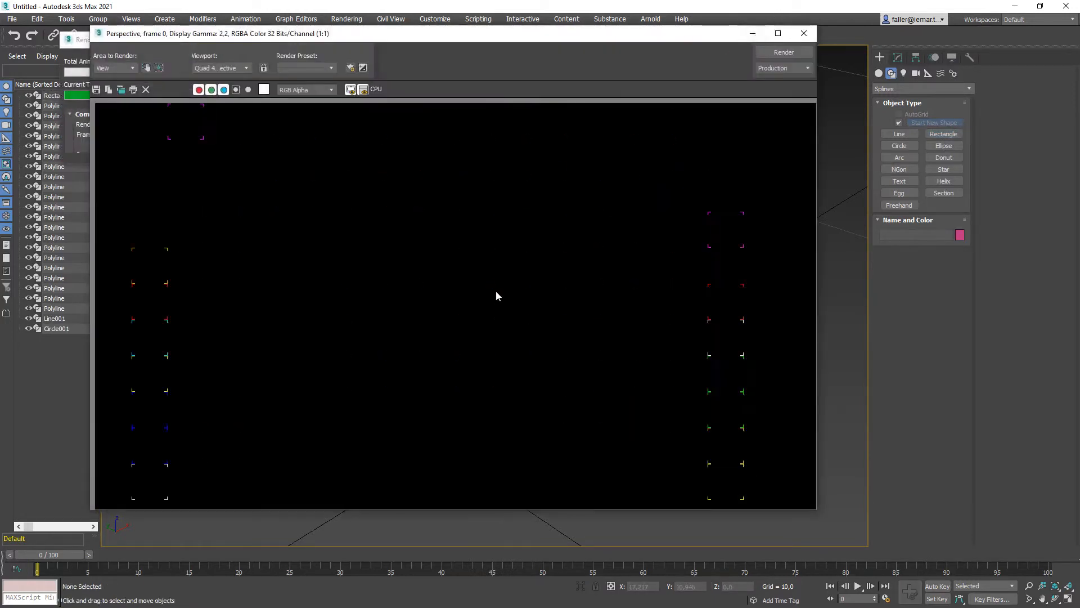
left_click(805, 33)
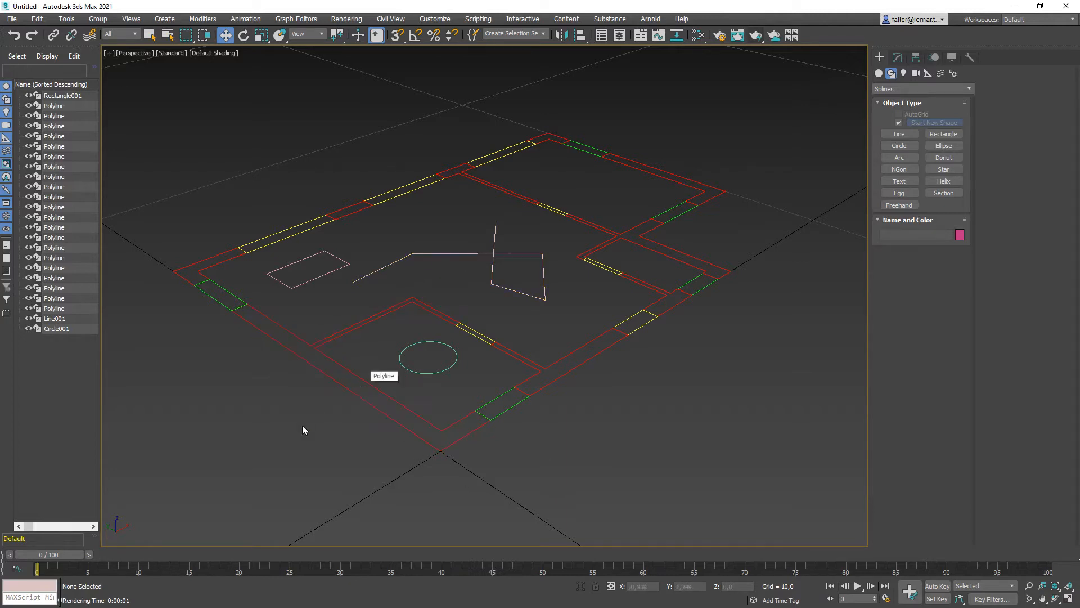
Enable the wall polyline around the small corner room in both the renderer and the viewport.
left_click(341, 385)
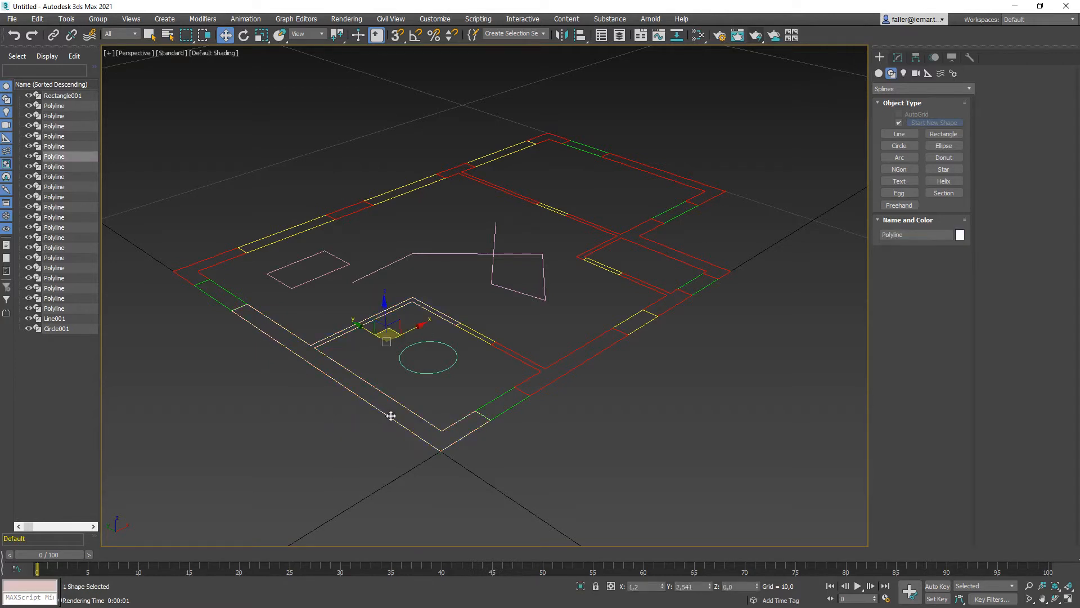
left_click(897, 58)
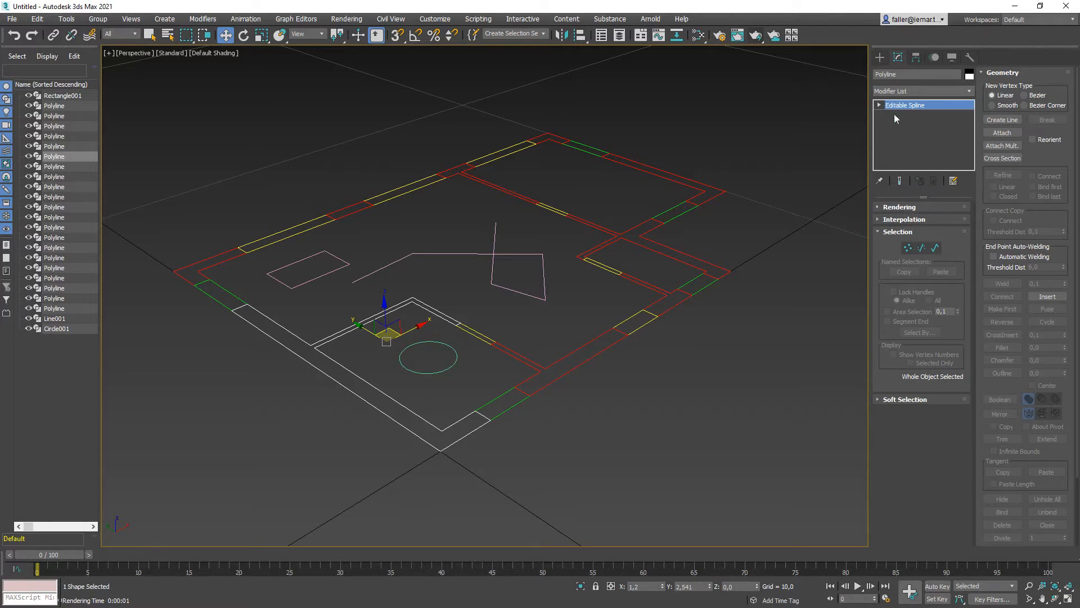
left_click(880, 210)
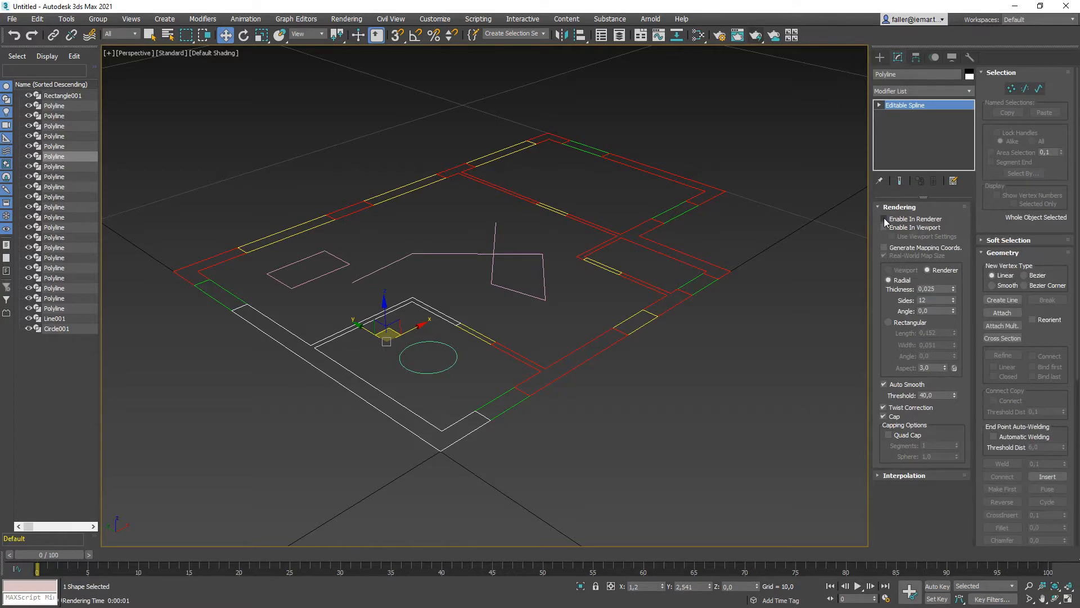
left_click(884, 218)
left_click(884, 226)
left_click(884, 227)
left_click(884, 227)
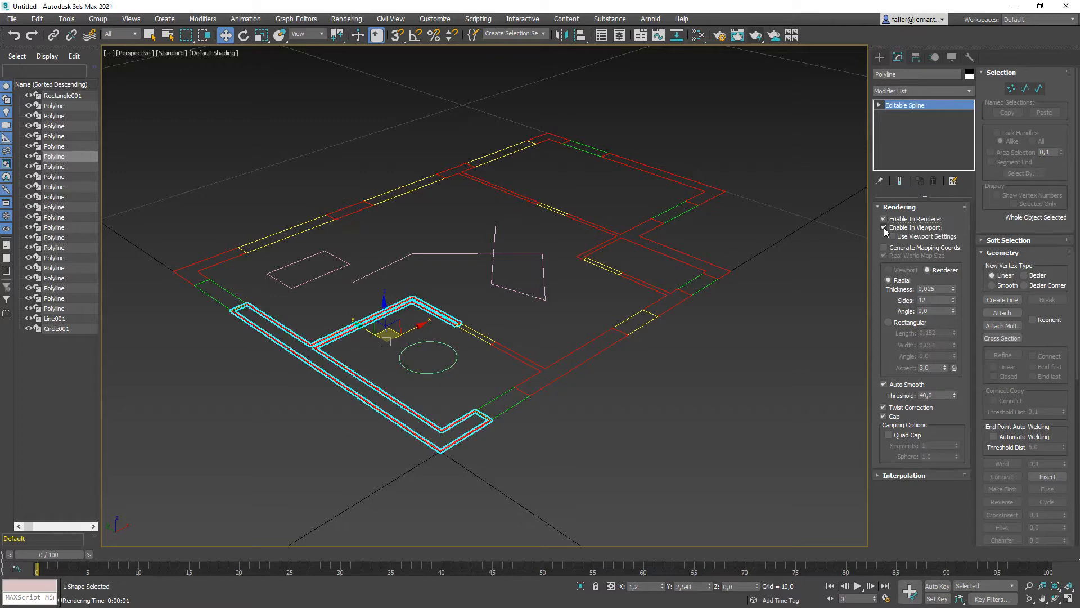
Inspect the thickened wall polyline up close, try a Rectangular cross-section, and return it to Radial.
scroll(508, 420, "up", 10)
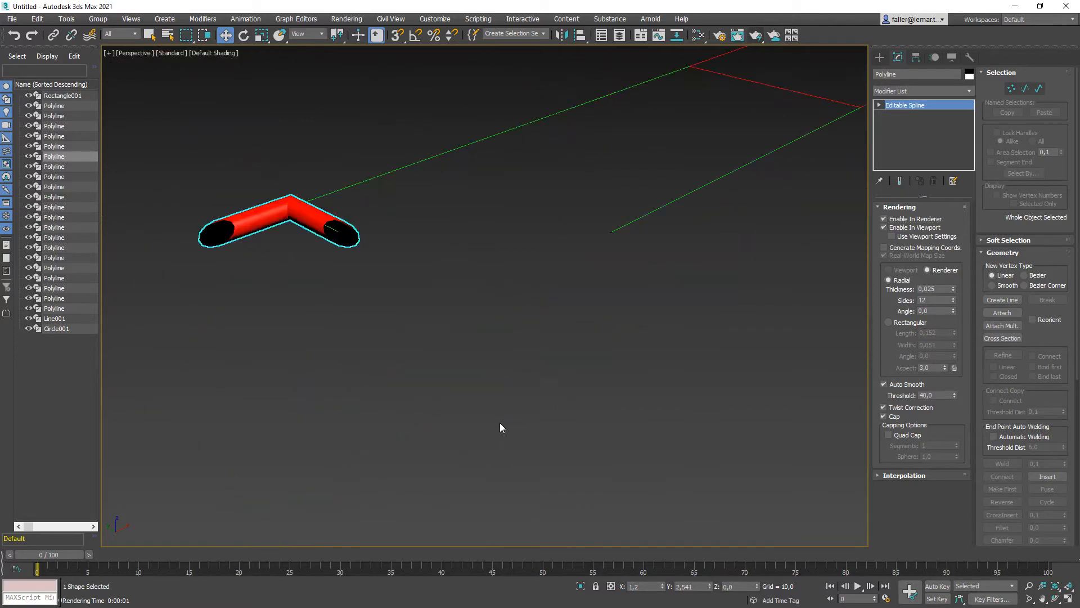
scroll(476, 404, "down", 10)
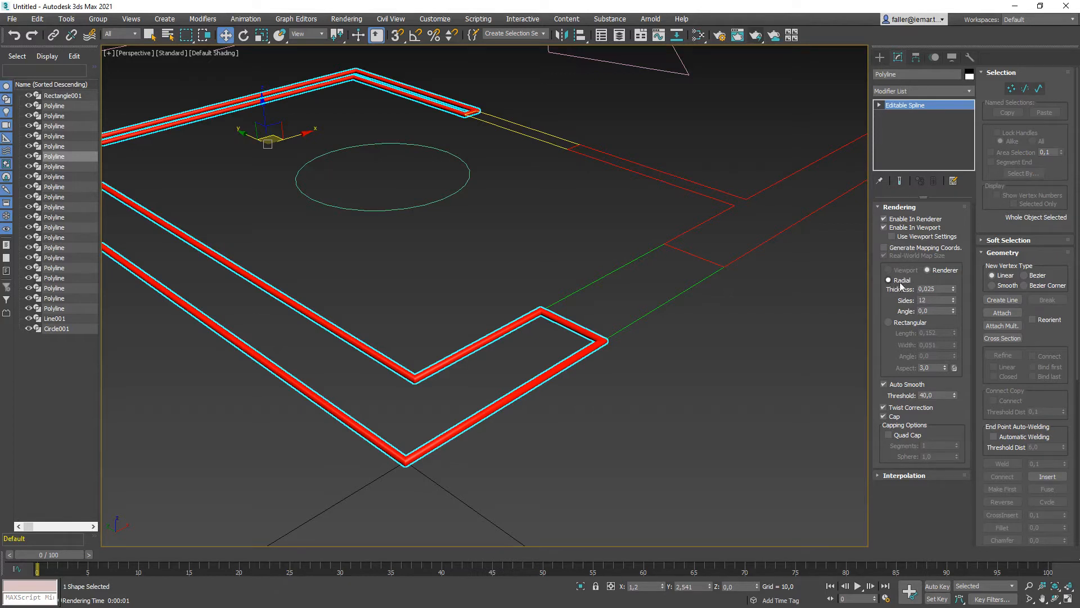
left_click(889, 322)
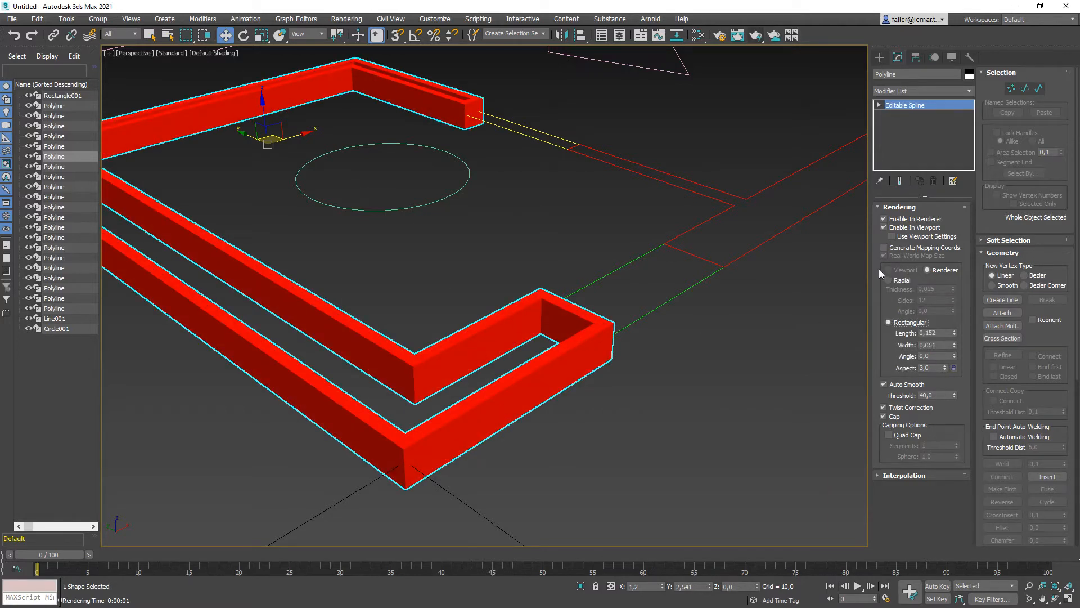
left_click(889, 280)
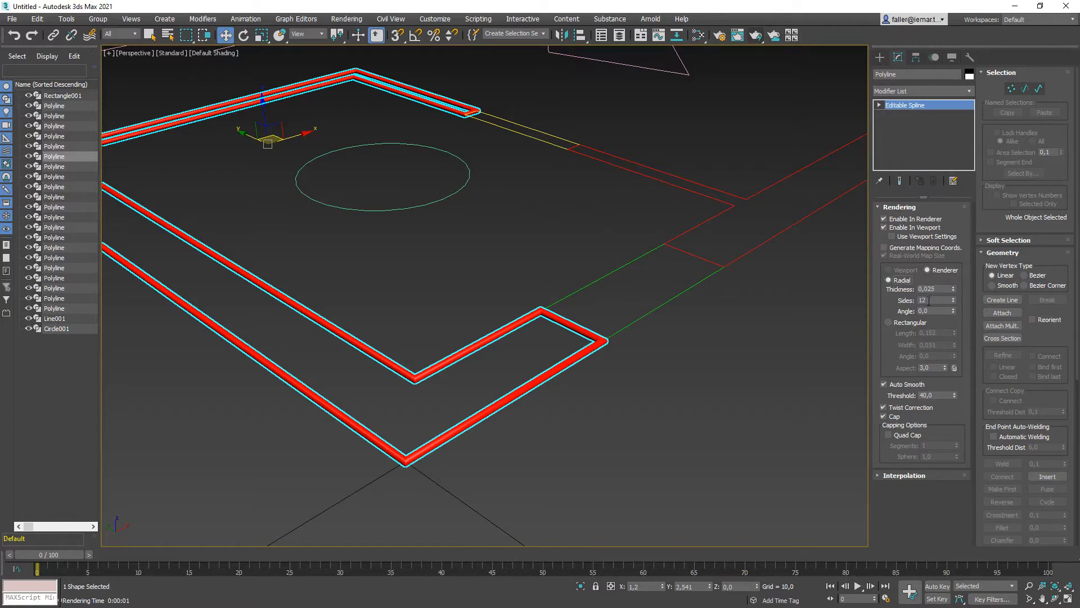
Show the wall polyline's end corner close up in an orthographic view with default shading and edged faces.
middle_click_drag(603, 355, 664, 321)
key("u")
scroll(434, 416, "up", 8)
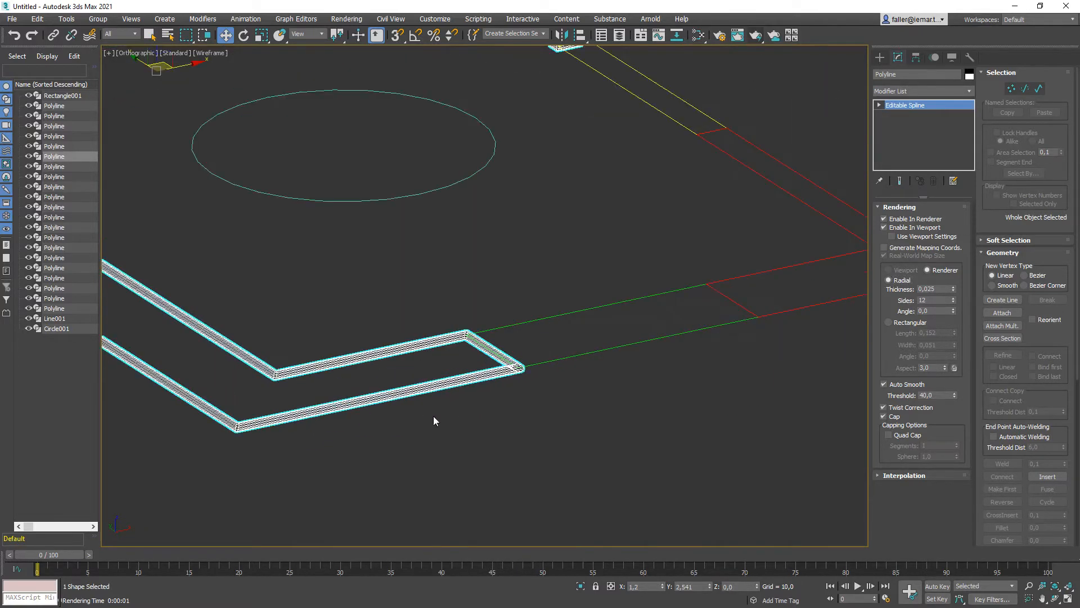
scroll(483, 385, "up", 5)
key("F3")
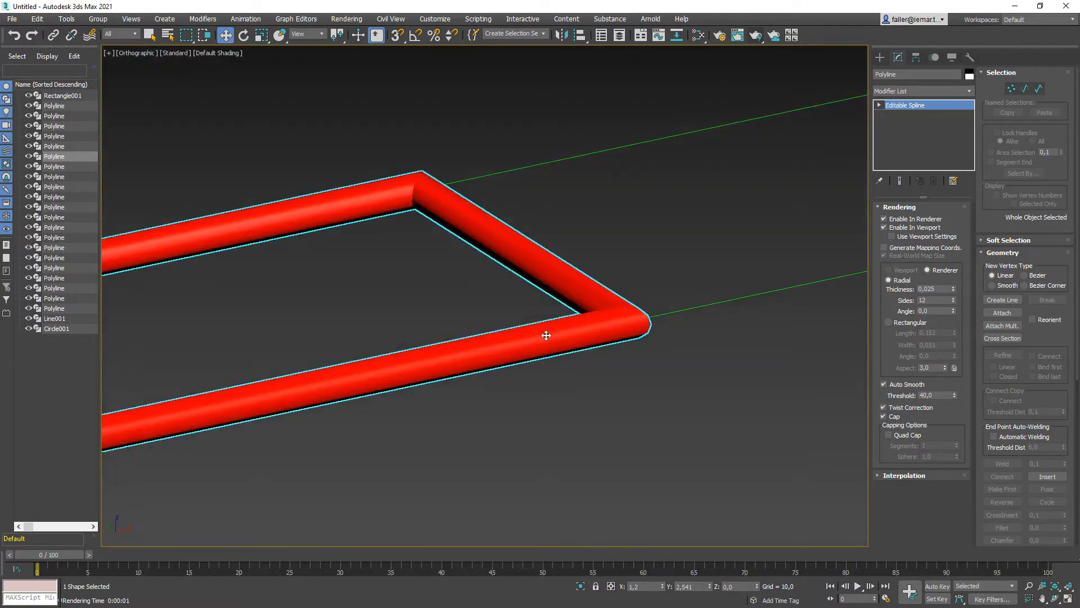
key("F4")
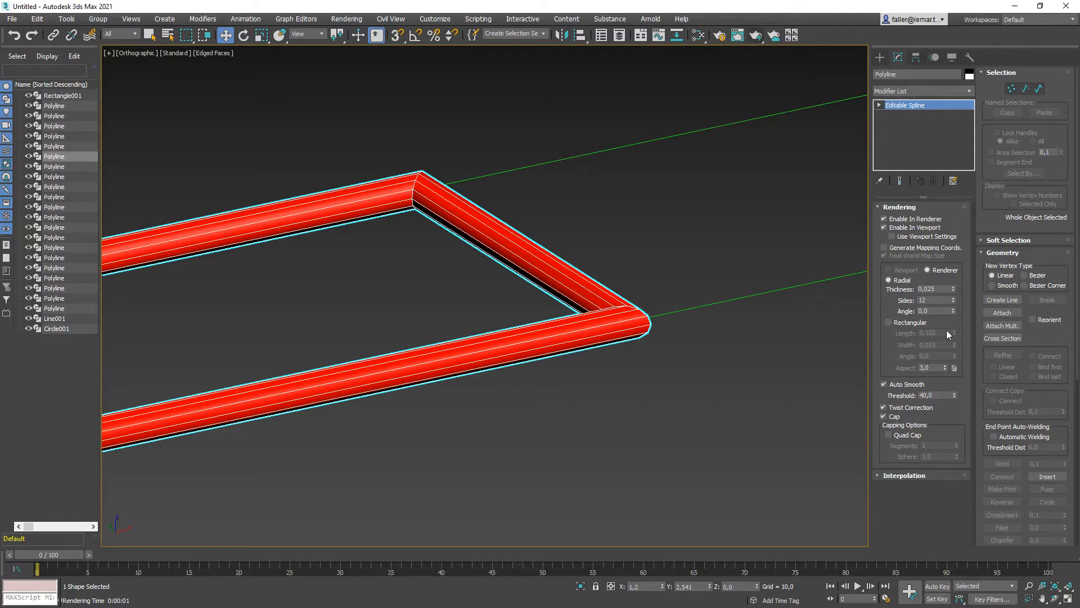
Set the wall polyline's radial cross-section to 6 sides and inspect its corner.
double_click(930, 301)
type("6")
key("Return")
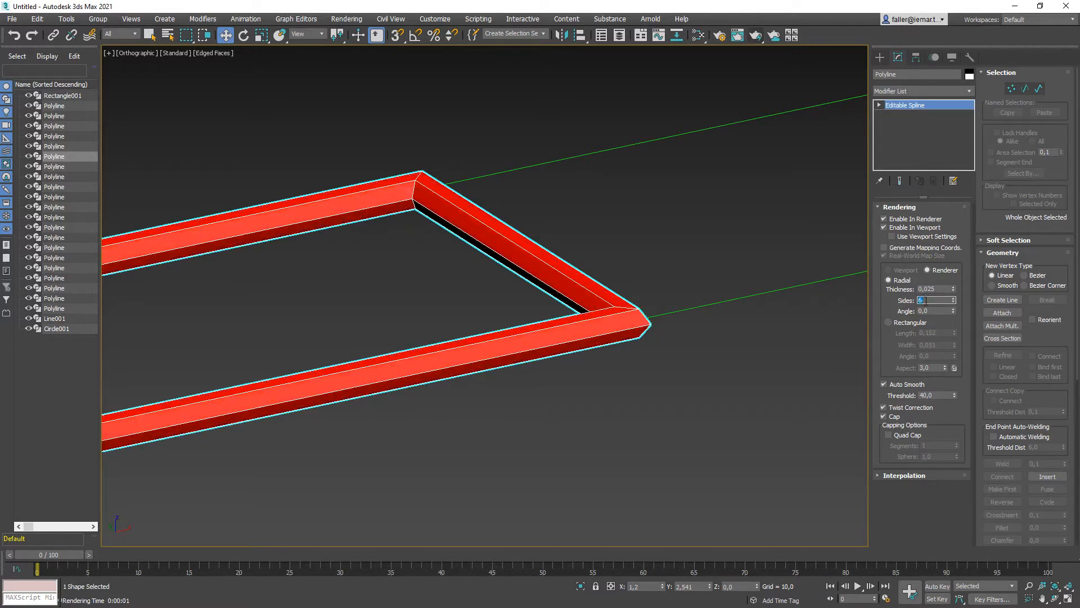
scroll(614, 344, "up", 4)
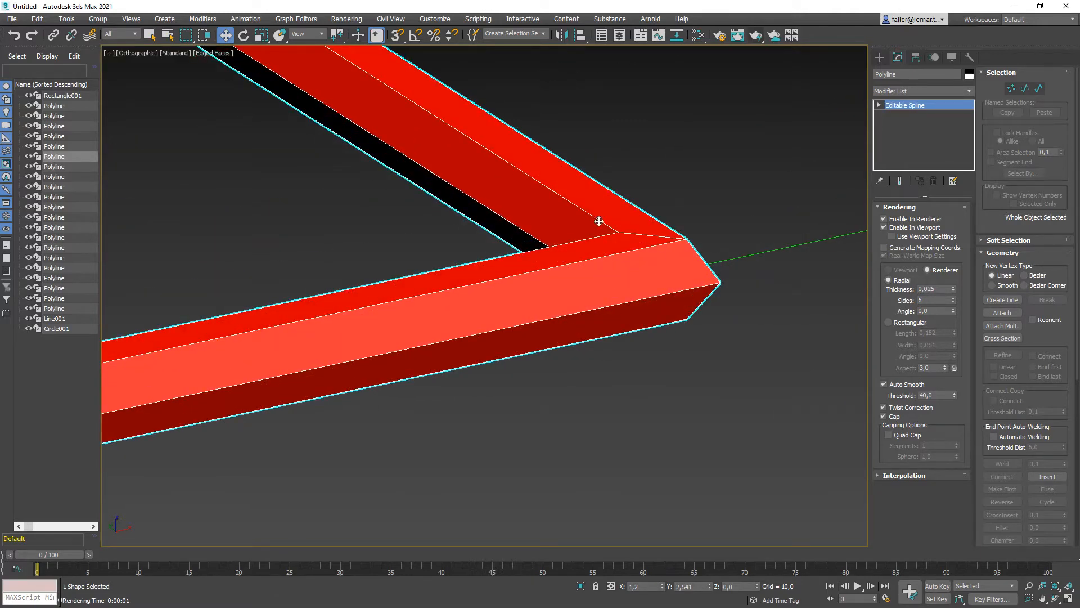
scroll(603, 300, "down", 8)
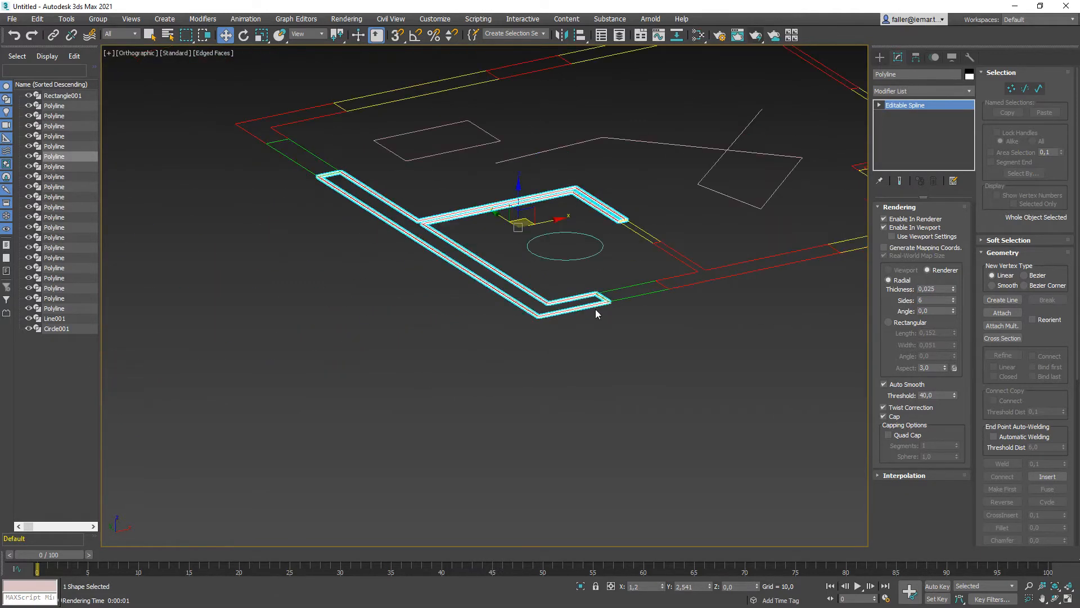
Switch to the Top view, render the thickened wall polyline, and close the rendered frame.
middle_click_drag(507, 301, 416, 293, "alt")
key("t")
left_click(755, 36)
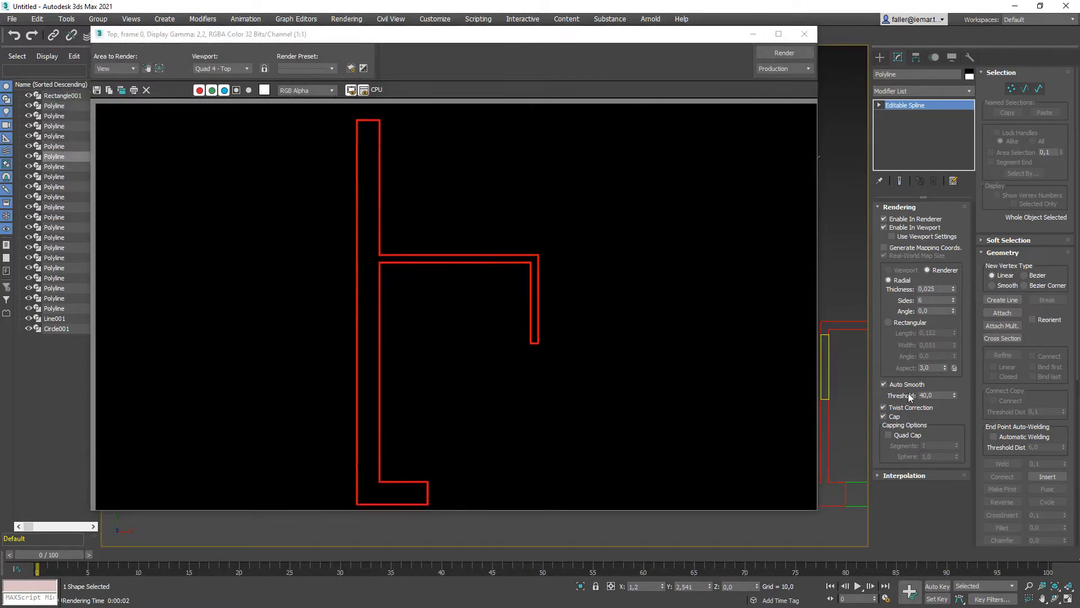
left_click(805, 33)
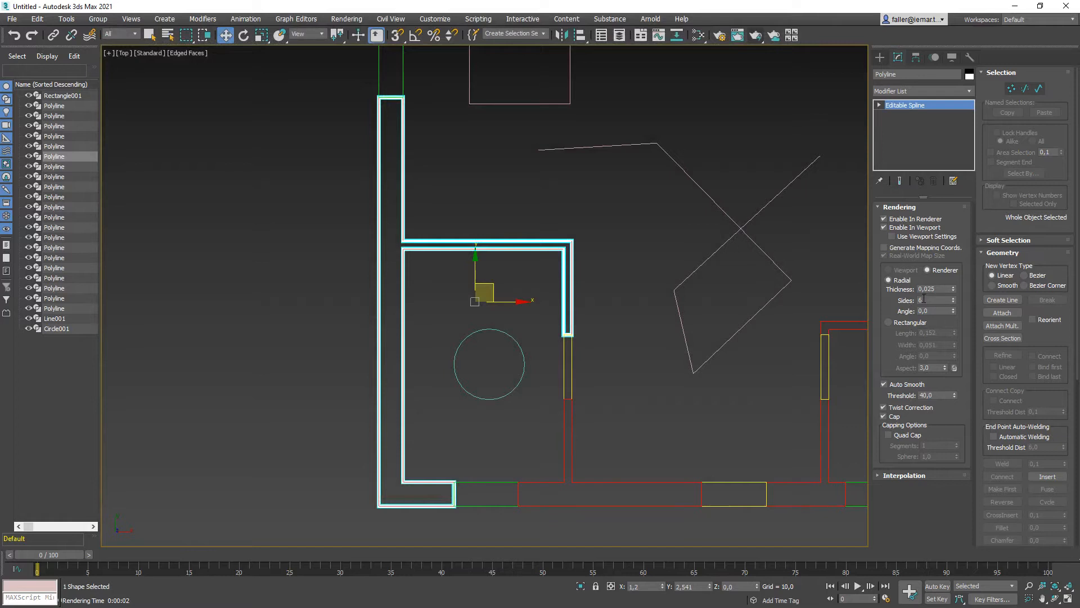
Turn off viewport and renderer display in the wall polyline's own rendering settings.
left_click(885, 227)
left_click(884, 219)
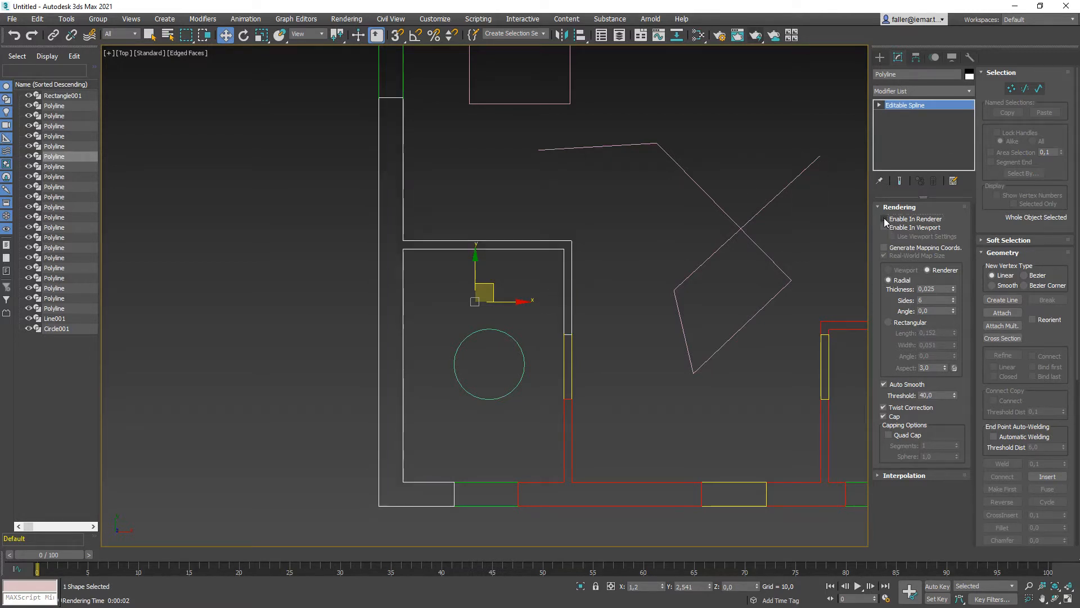
left_click(879, 207)
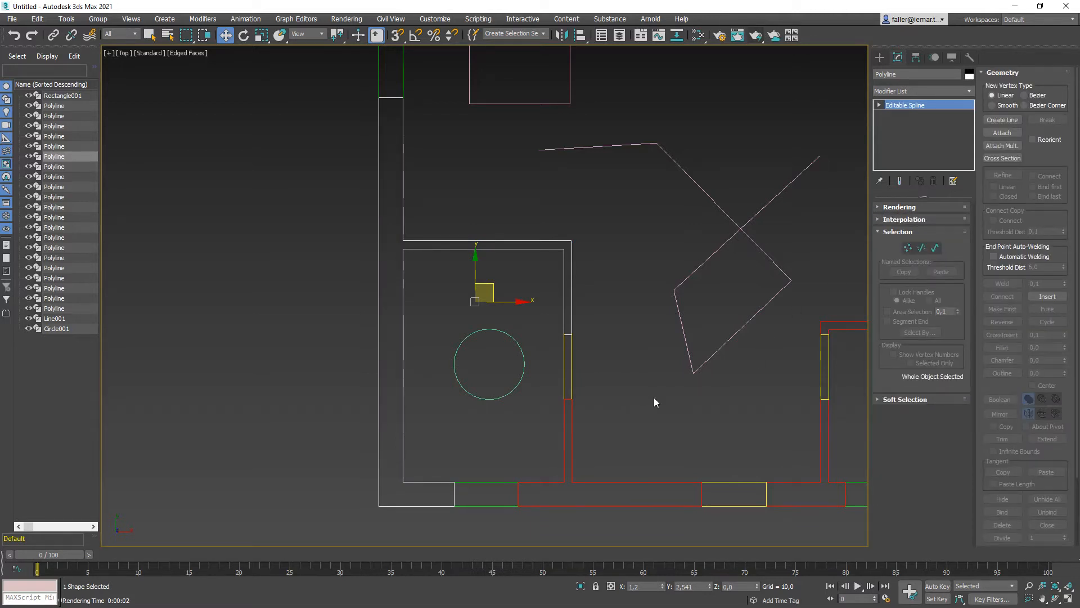
Return to an angled orthographic view, reselect the corner room's wall polyline, and add a Renderable Spline modifier to it.
middle_click_drag(614, 390, 544, 336, "alt")
scroll(563, 342, "up", 2)
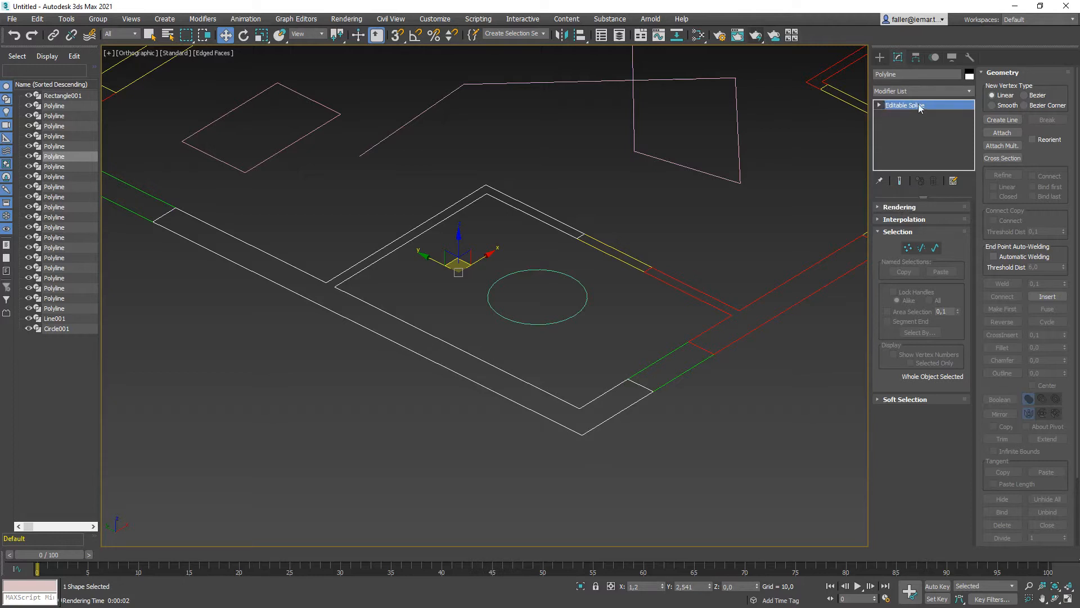
left_click(812, 394)
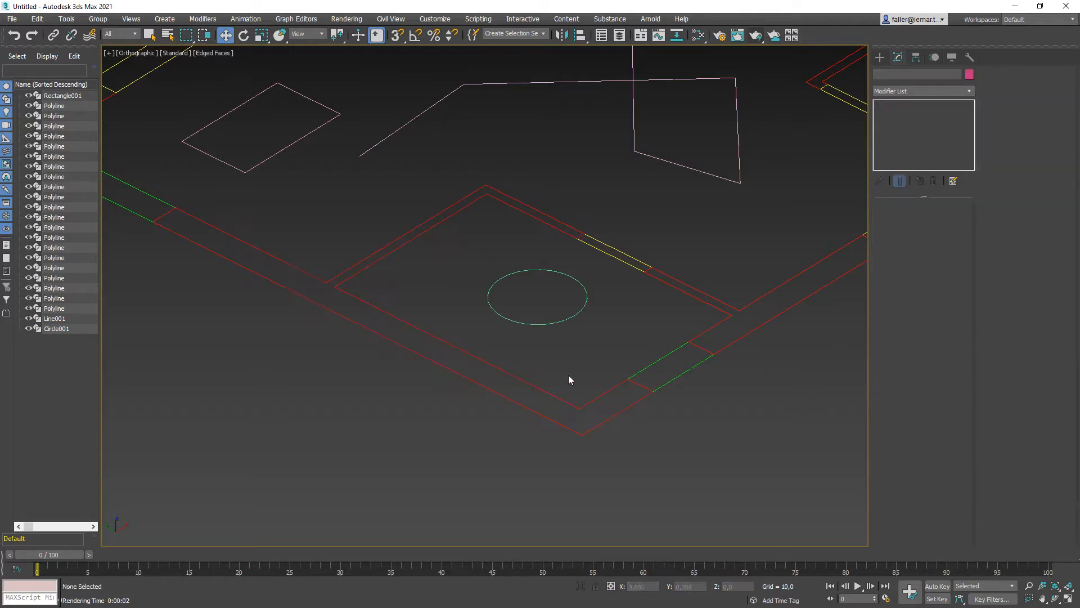
left_click(539, 387)
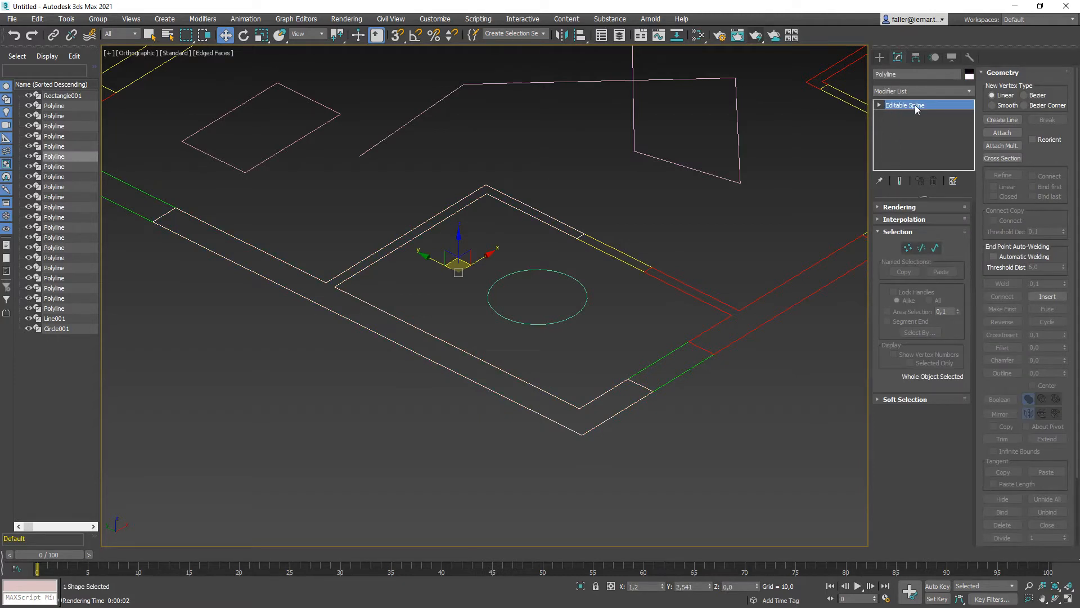
left_click(968, 91)
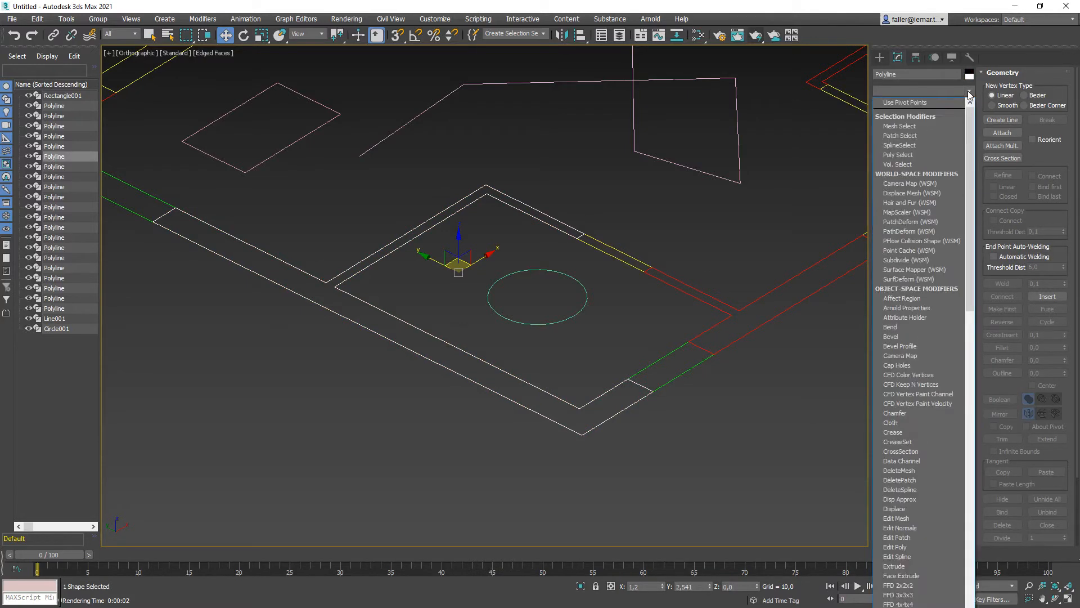
left_click(968, 93)
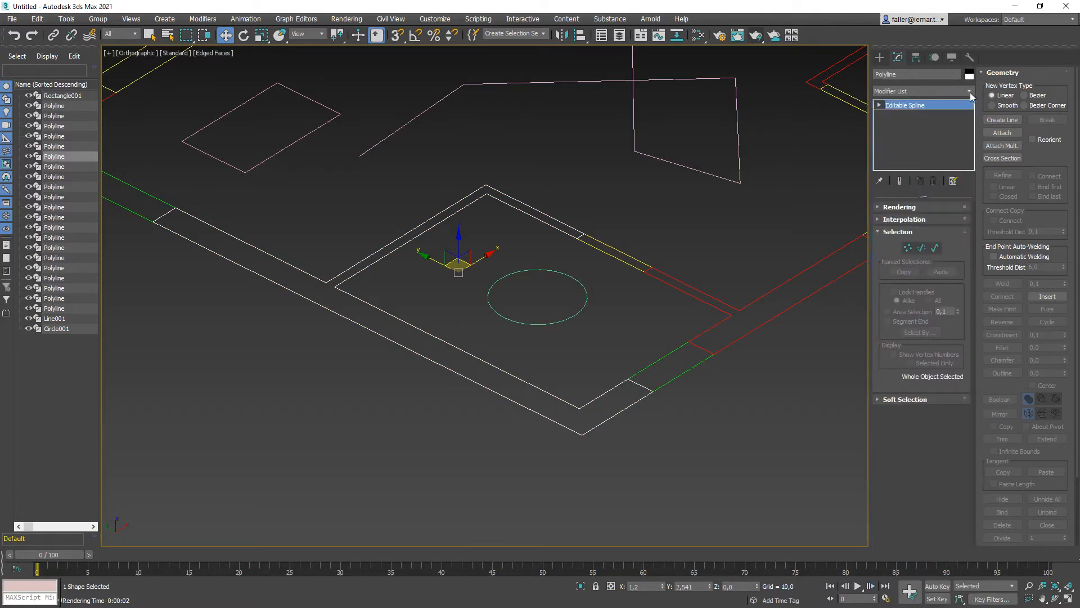
left_click(969, 92)
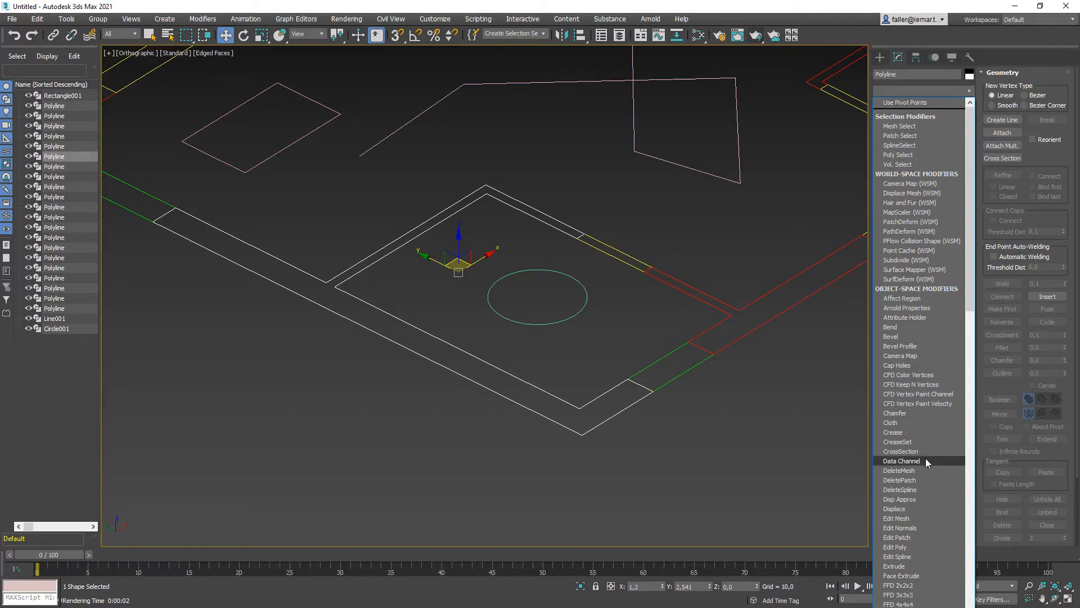
scroll(926, 459, "down", 10)
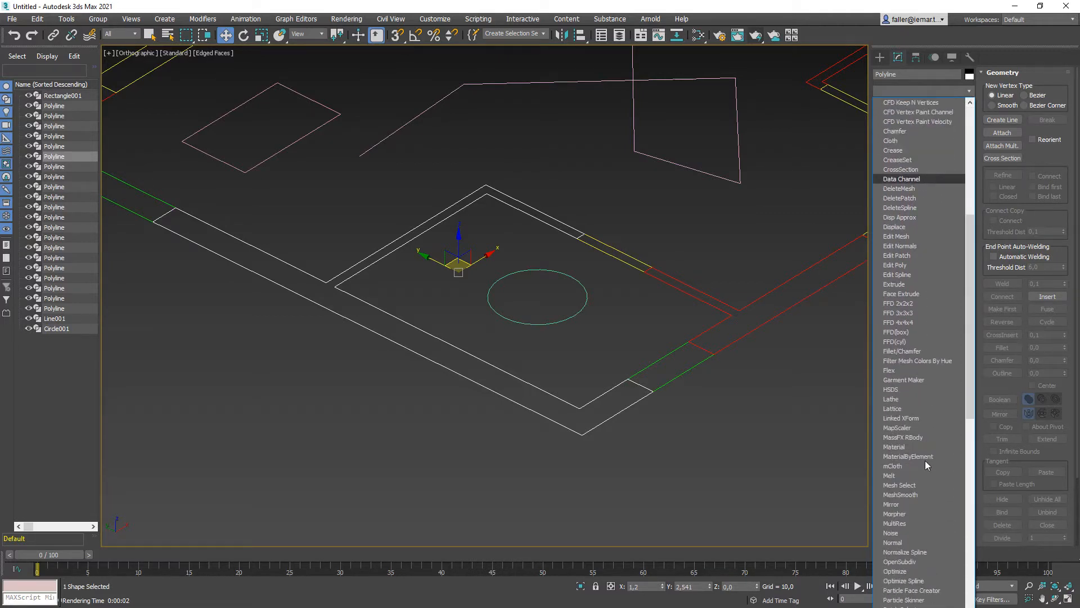
scroll(924, 476, "down", 3)
scroll(924, 477, "down", 3)
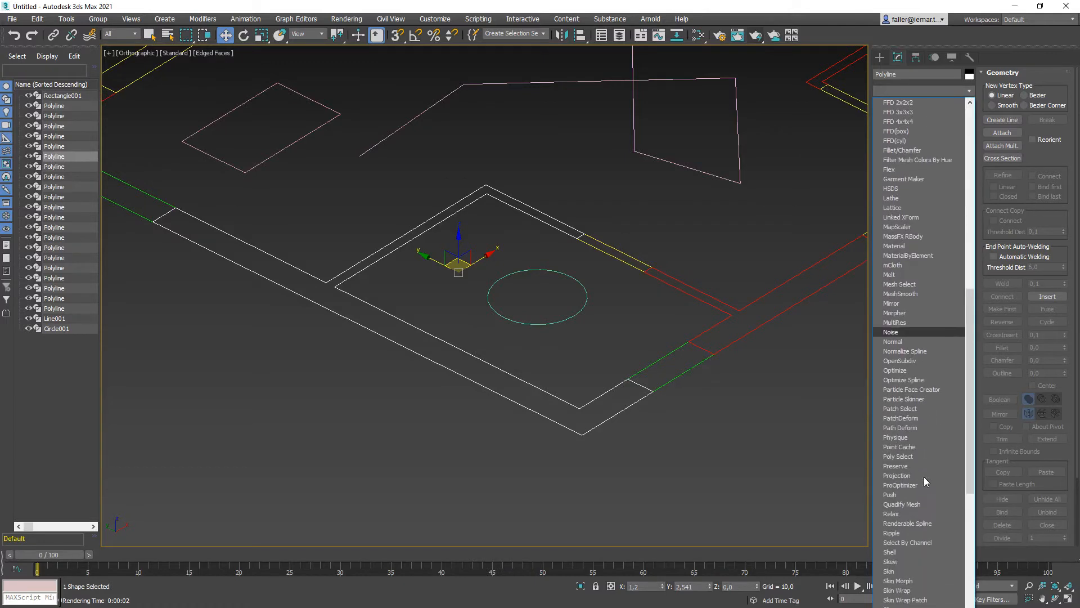
left_click(927, 524)
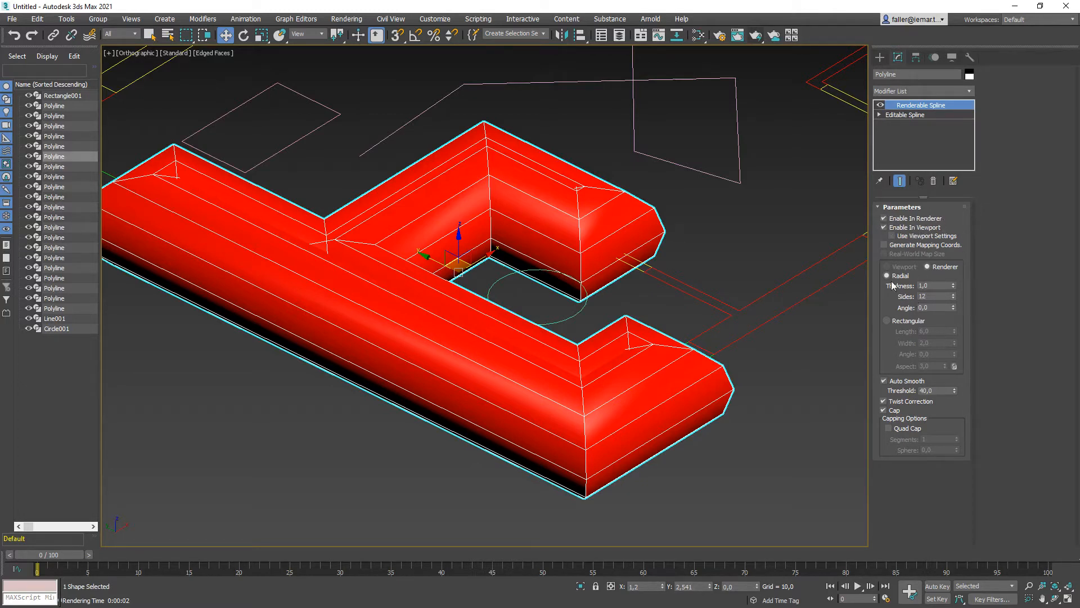
Set the Renderable Spline modifier's radial thickness to 0,02 and its sides to 6.
left_click_drag(933, 285, 879, 285)
type("0,0")
key("Return")
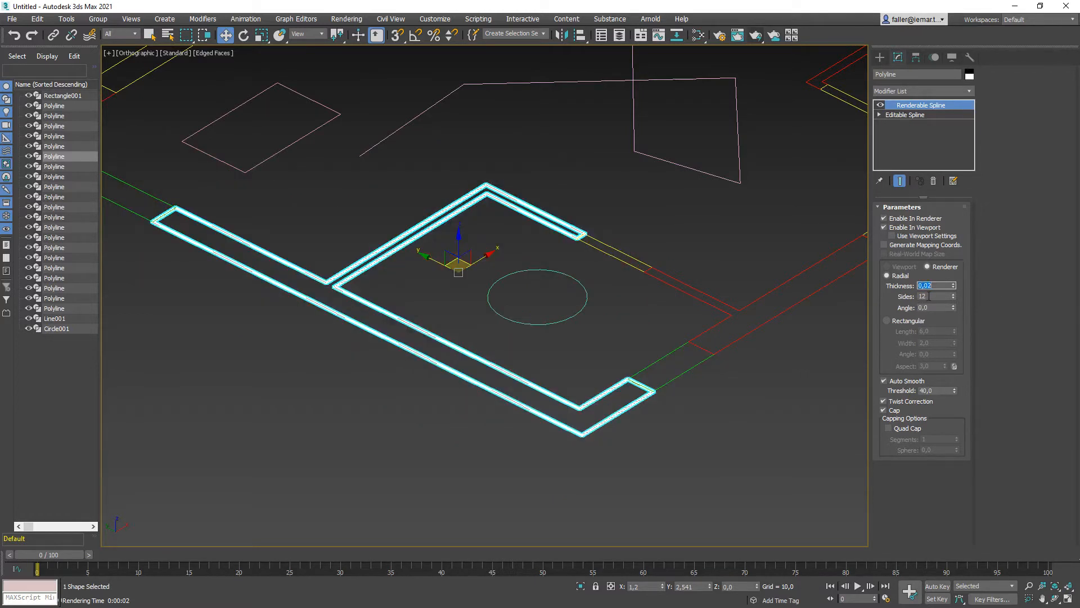
key("Tab")
type("6")
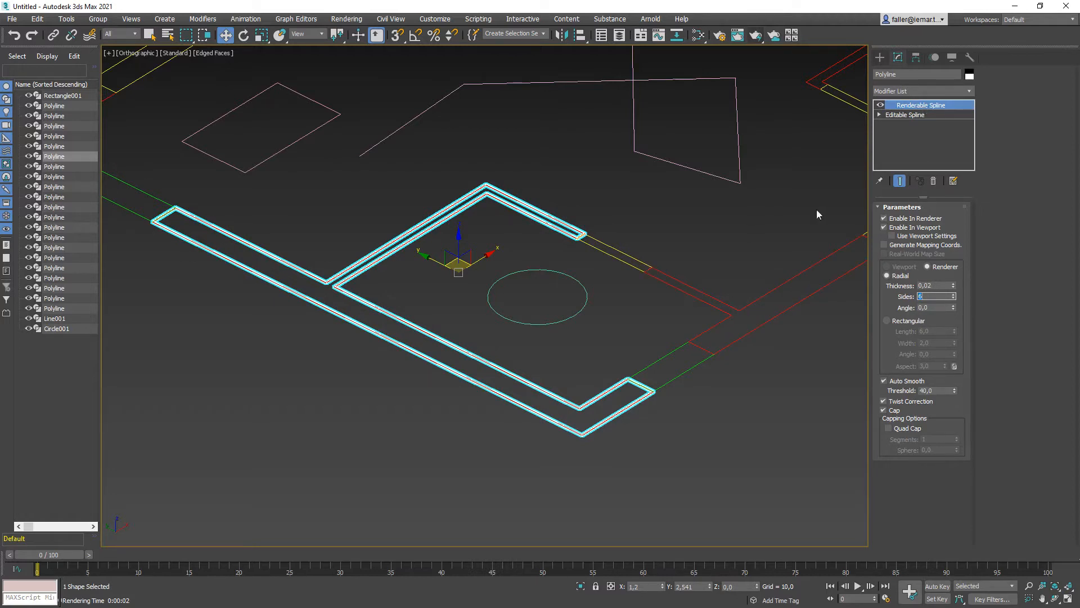
Turn the Renderable Spline modifier off and back on to compare the wall polyline with and without it.
middle_click_drag(764, 288, 668, 315)
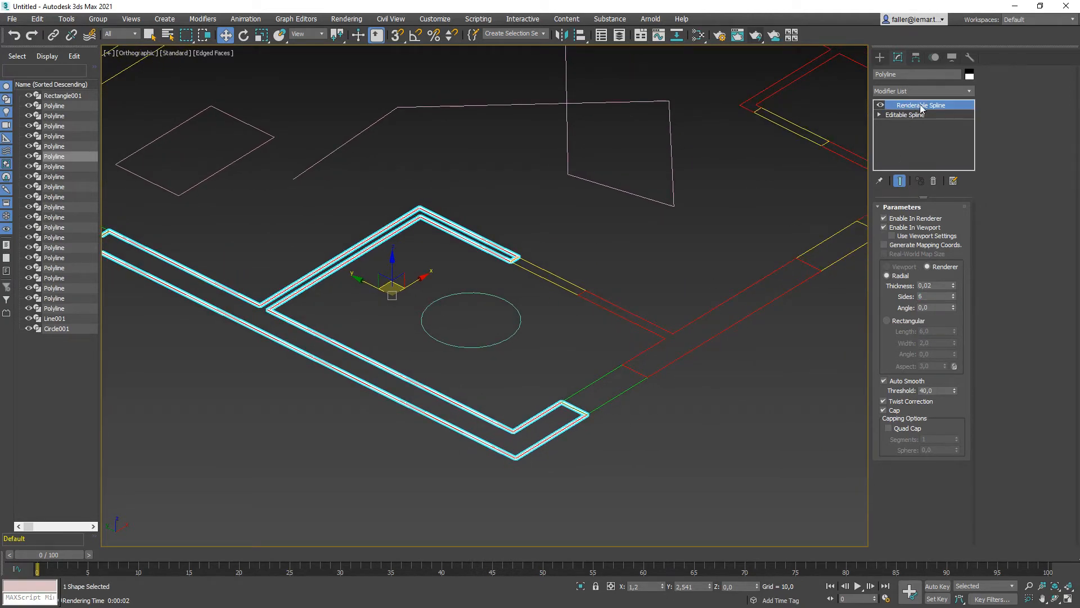
left_click(881, 106)
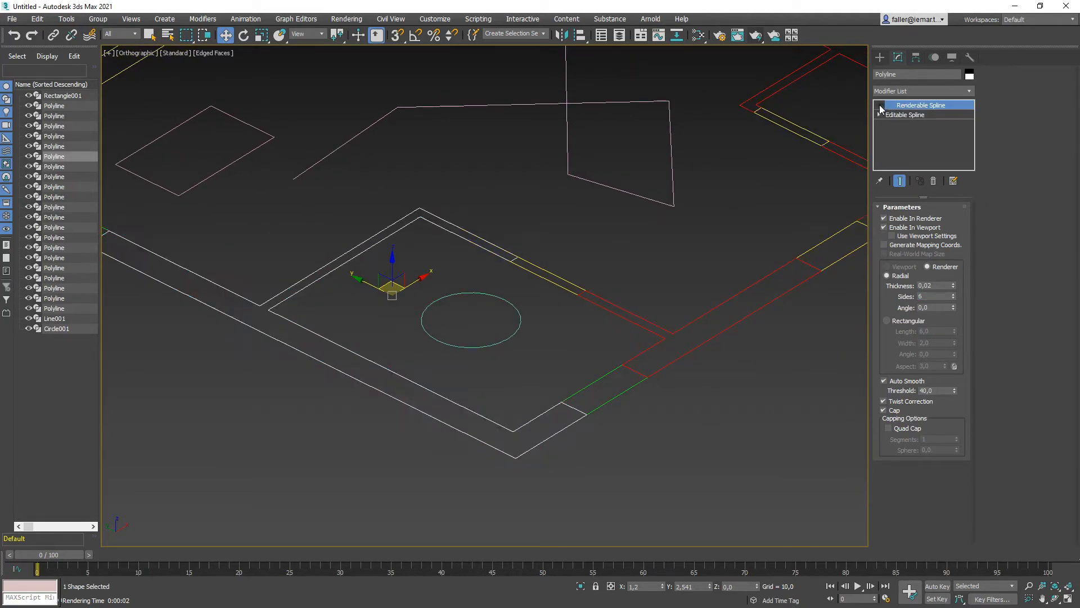
left_click(881, 106)
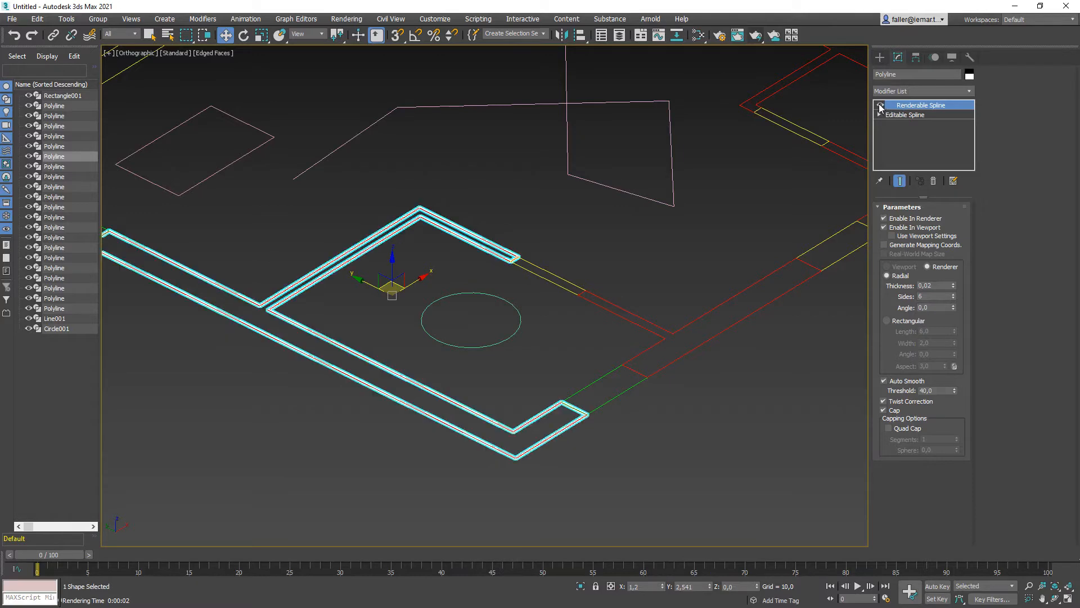
Render the current view to check the wall polyline, close the render, and toggle the Renderable Spline modifier off and on.
left_click(756, 36)
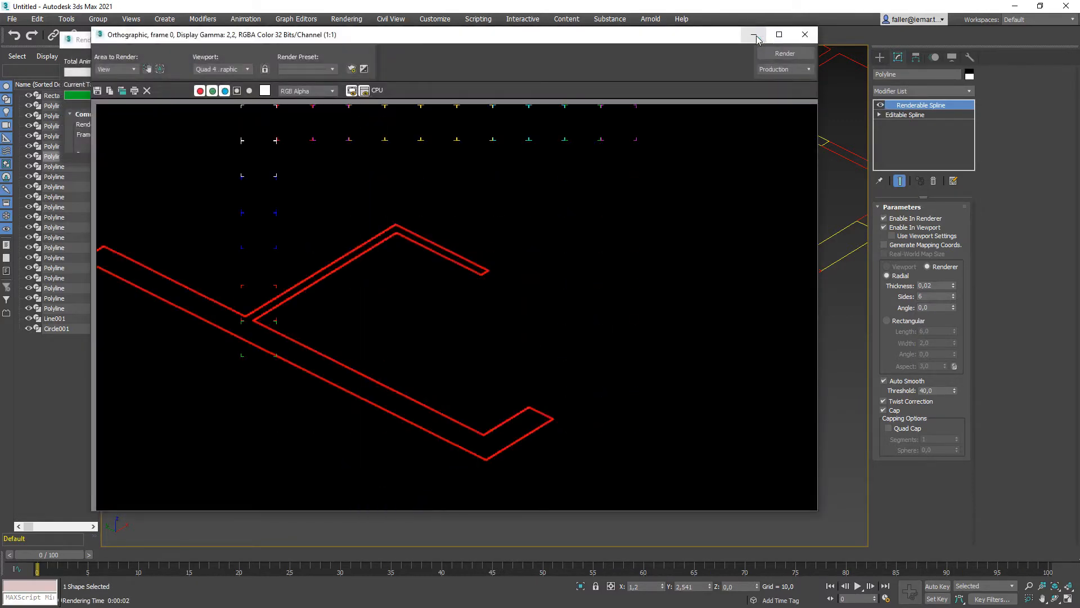
left_click(805, 34)
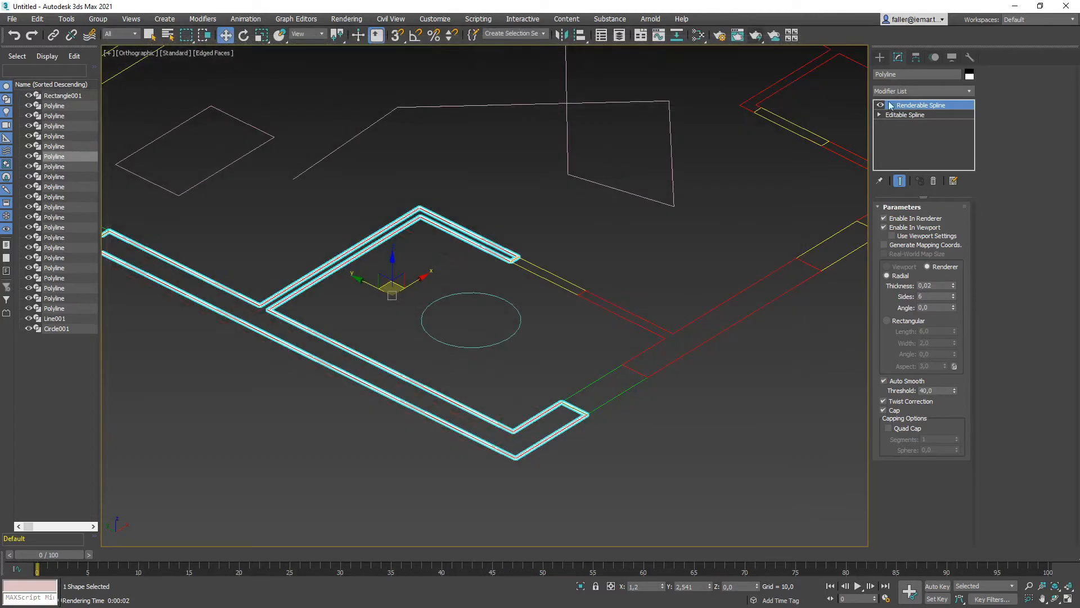
left_click(881, 106)
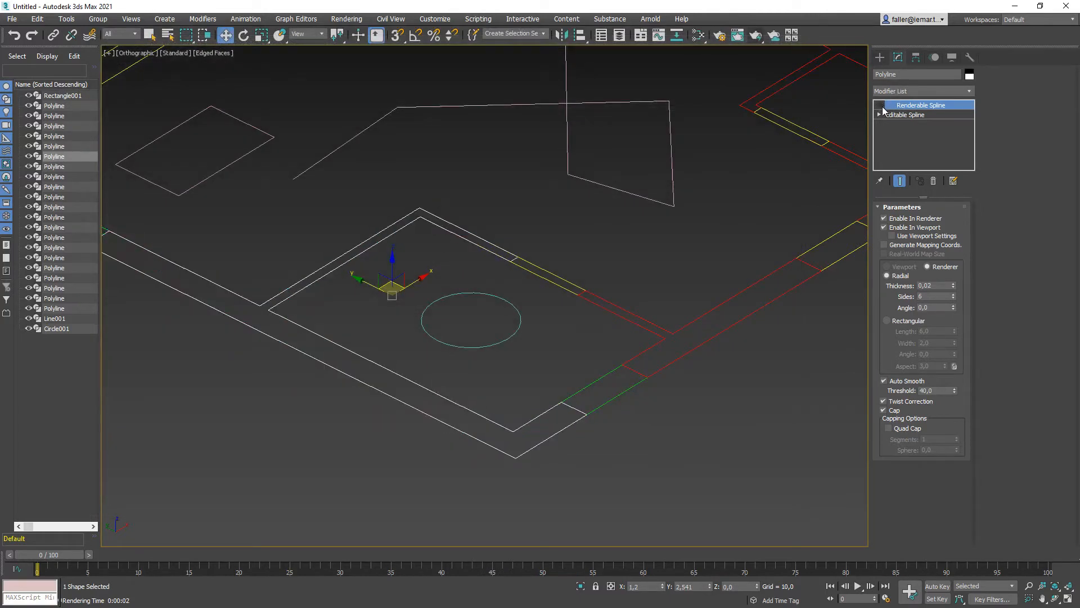
left_click(881, 106)
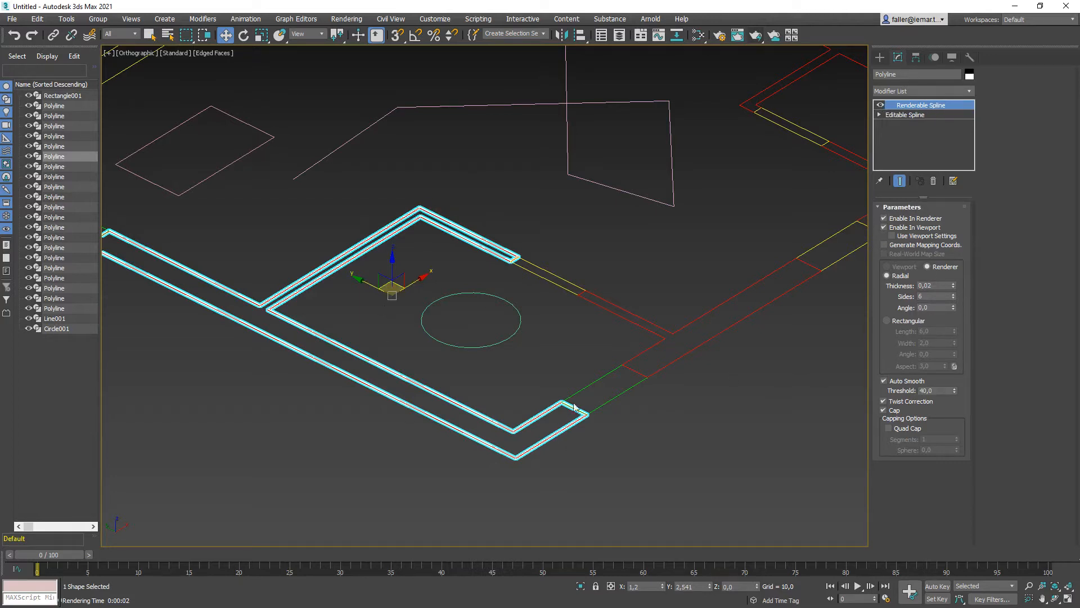
Copy the corner wall polyline's Renderable Spline modifier and paste it as an instance onto the adjacent T-shaped wall polyline.
right_click(914, 105)
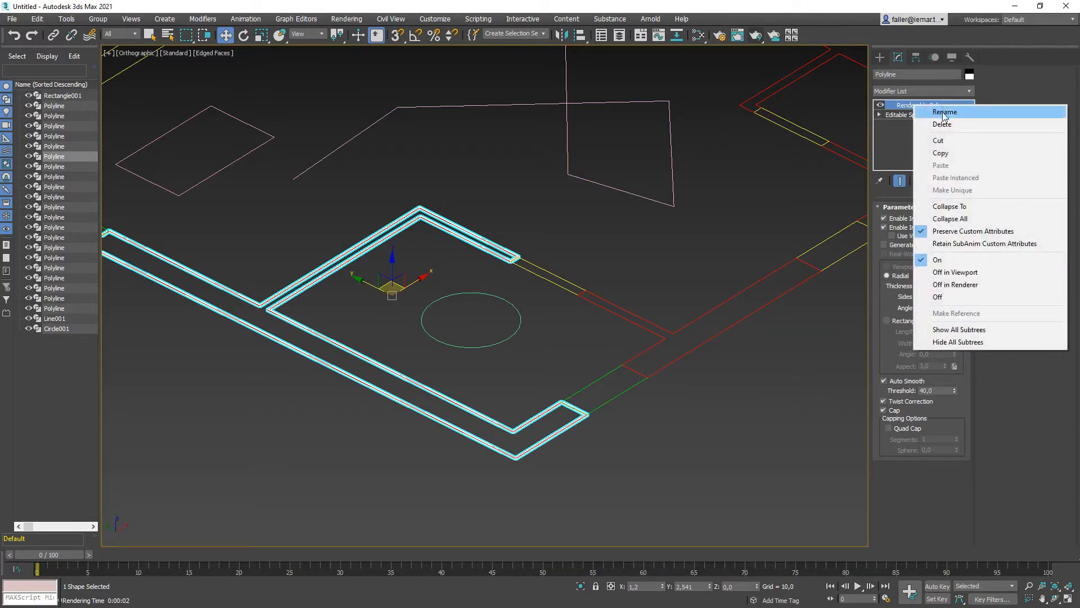
left_click(941, 156)
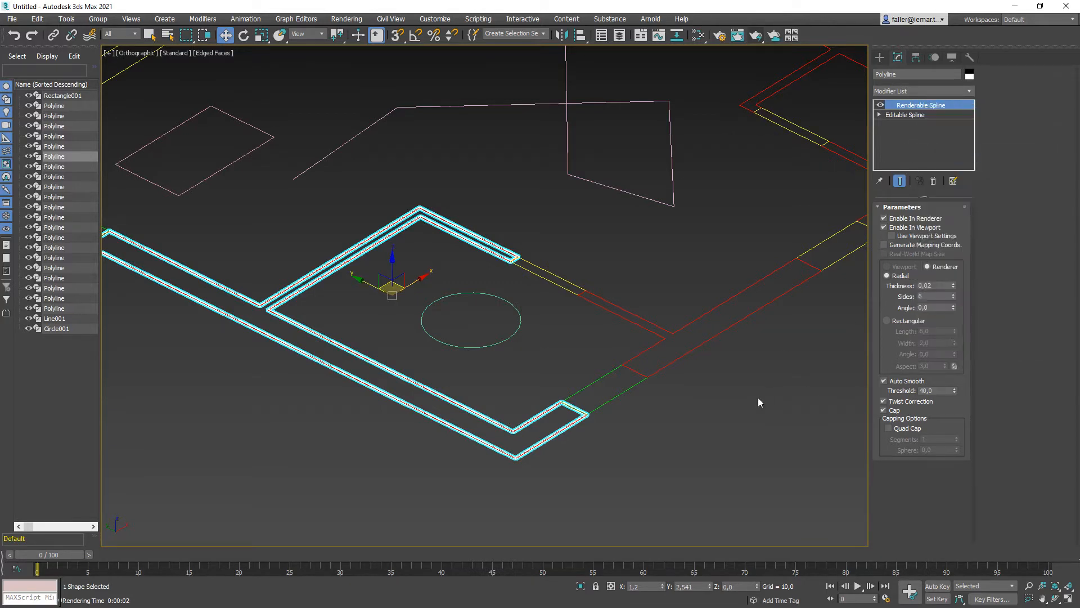
left_click(700, 401)
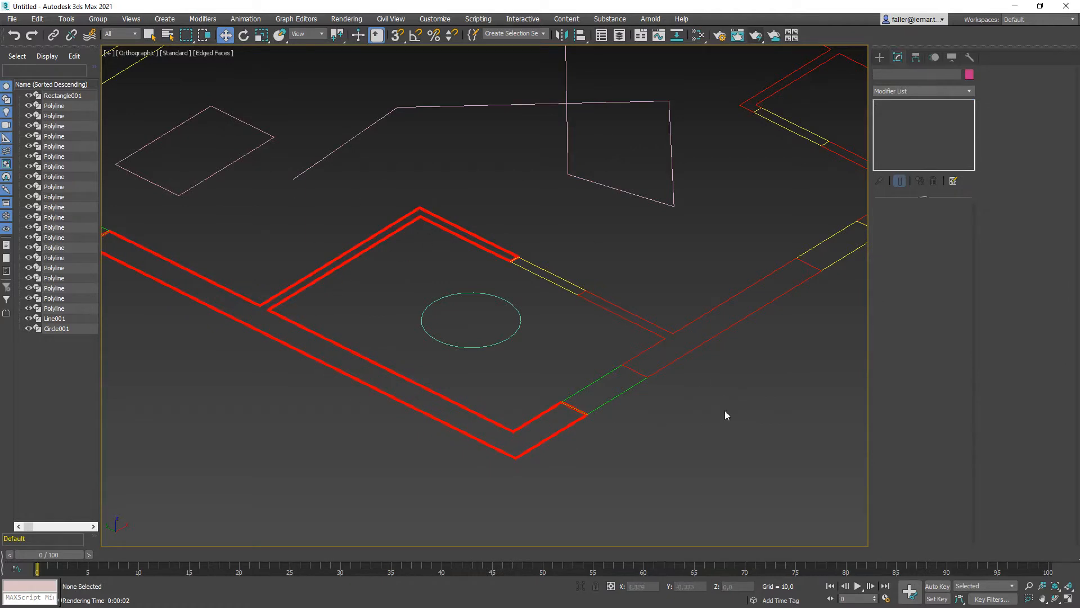
left_click(745, 298)
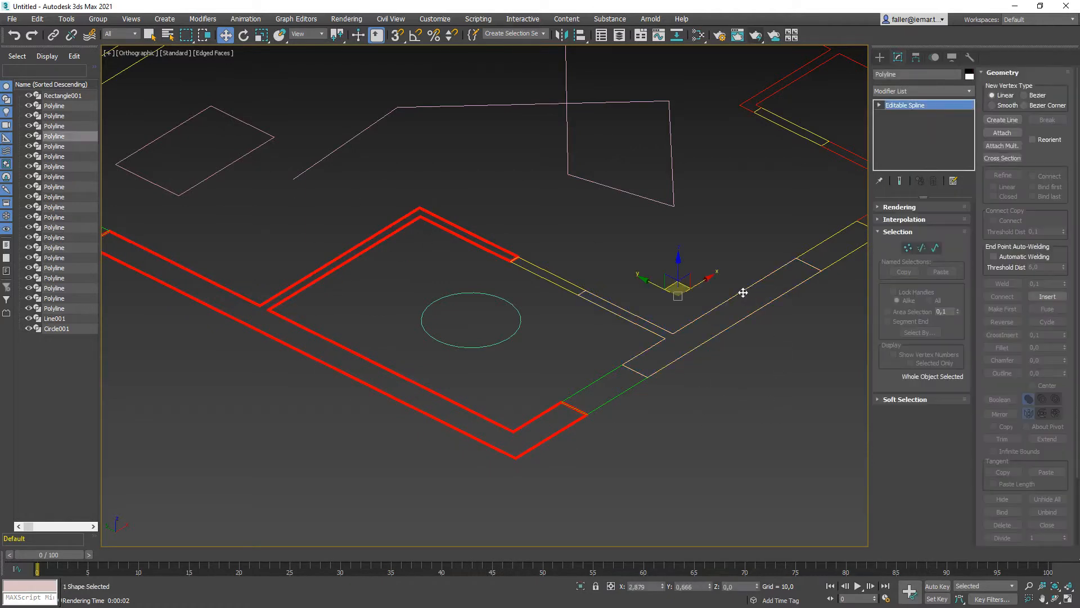
right_click(899, 105)
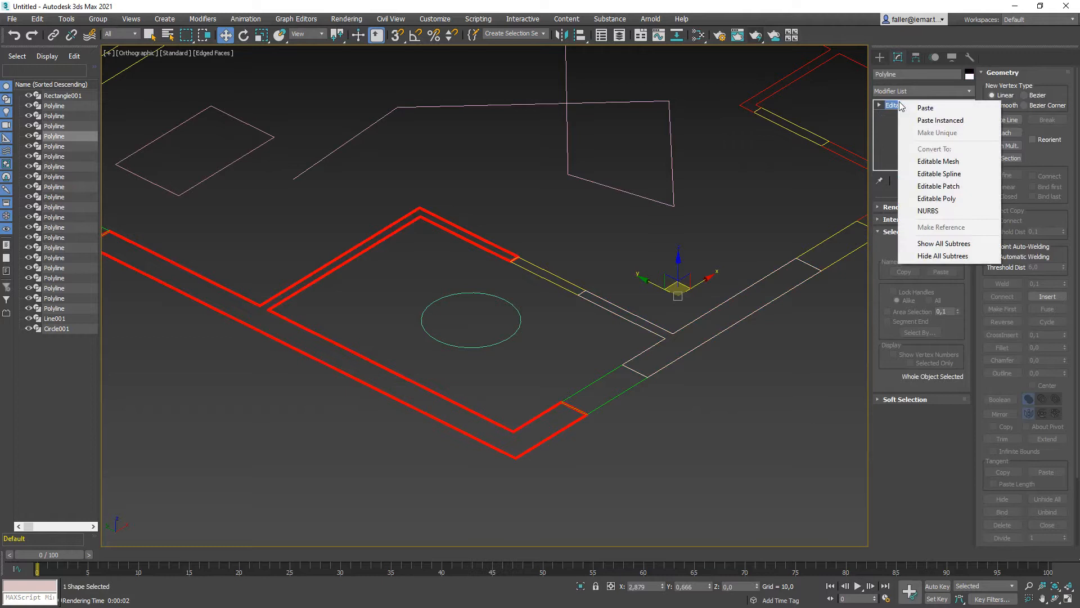
left_click(962, 121)
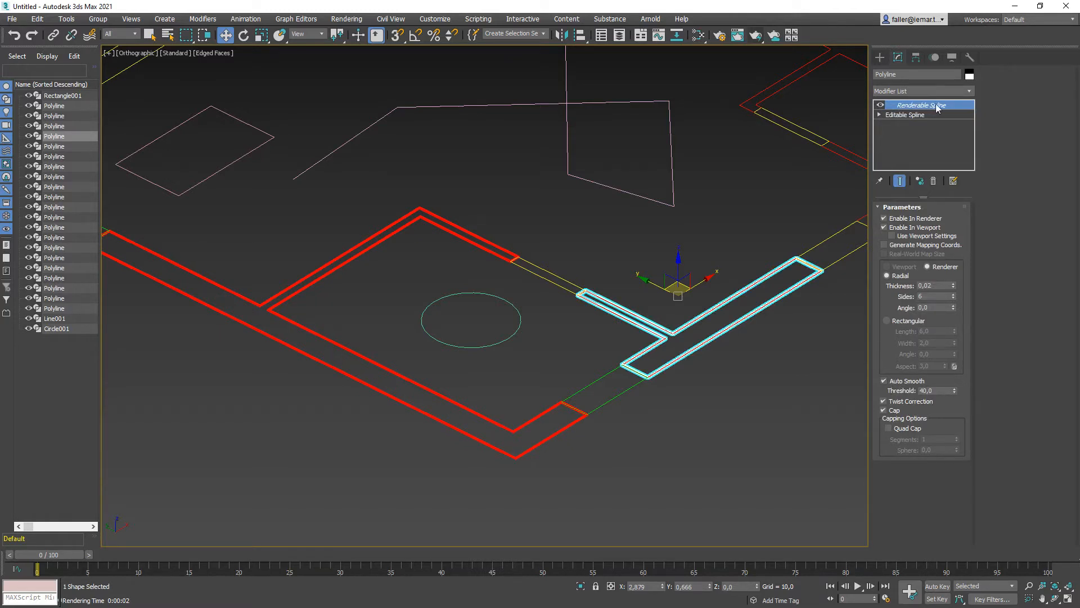
Compare the instanced Renderable Spline on both wall polylines, trying its thickness control and toggling it off and on.
left_click(475, 246)
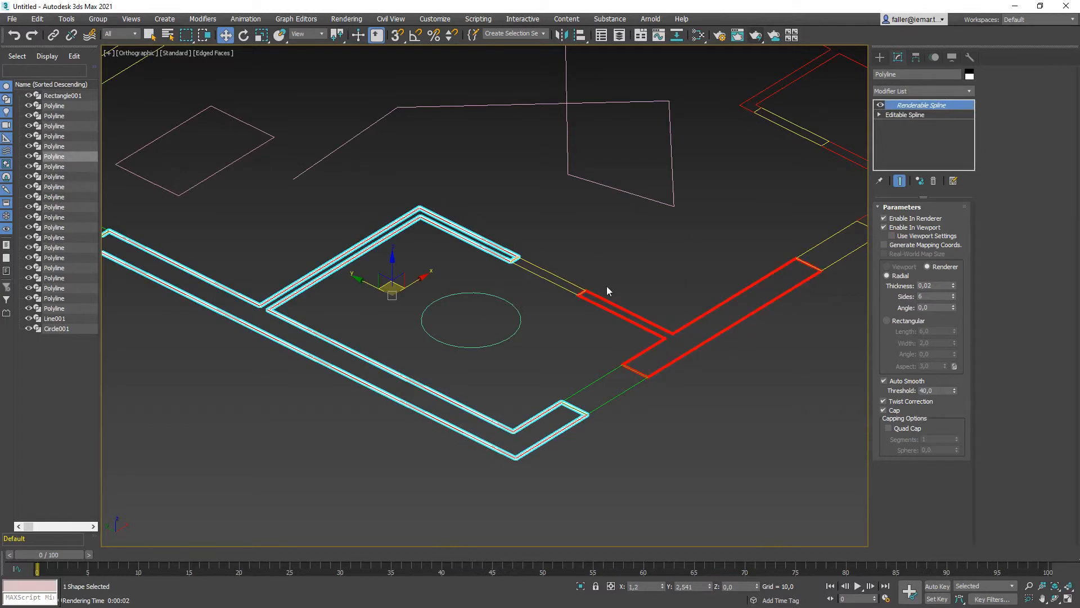
left_click(608, 299)
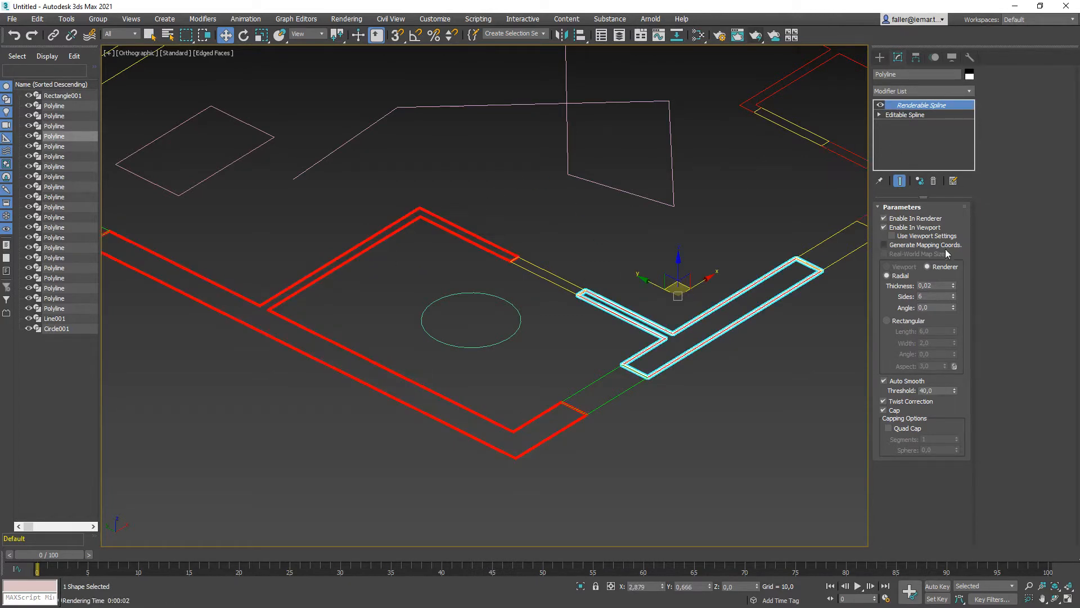
left_click_drag(953, 284, 952, 287)
middle_click_drag(338, 235, 346, 346)
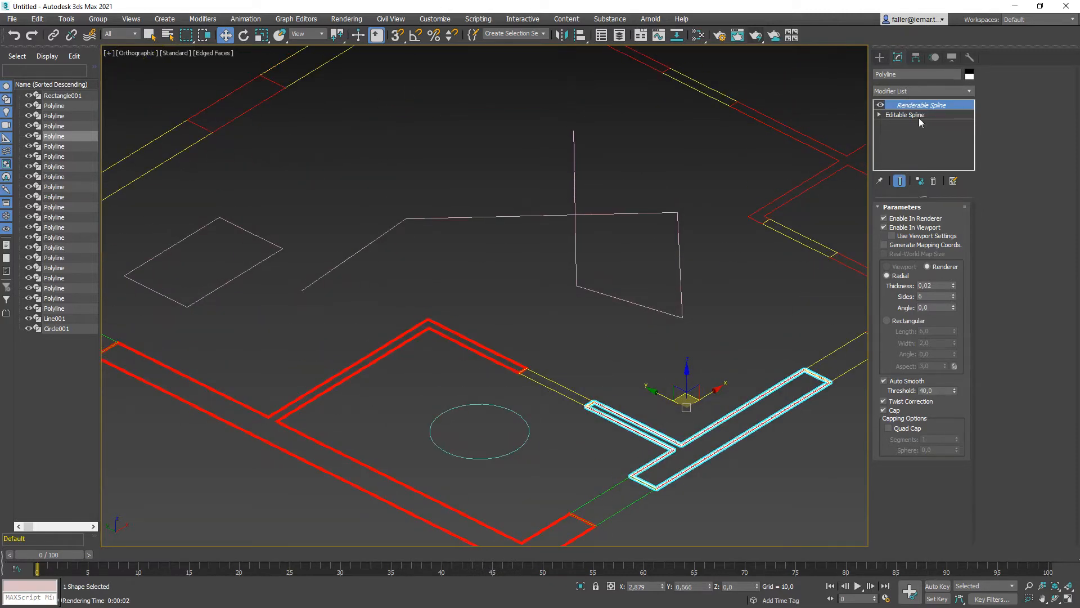
middle_click_drag(745, 311, 581, 266)
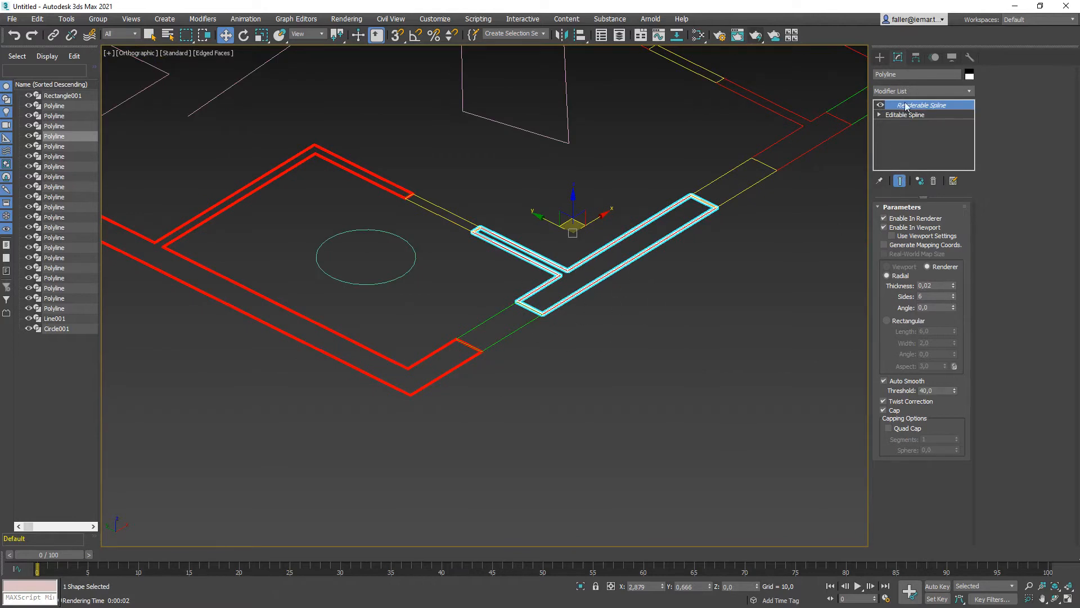
left_click(881, 105)
left_click(881, 105)
Make the T-shaped wall's Renderable Spline unique and test its radial thickness at 0,12 and 0,22 before returning it to 0,02.
left_click(920, 181)
left_click(953, 283)
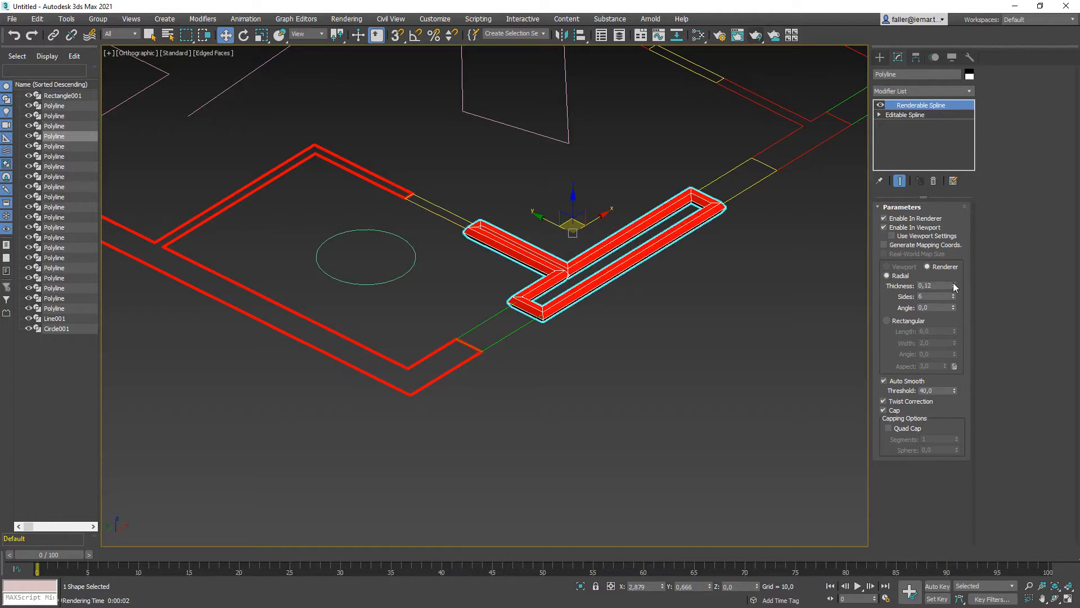
left_click(953, 283)
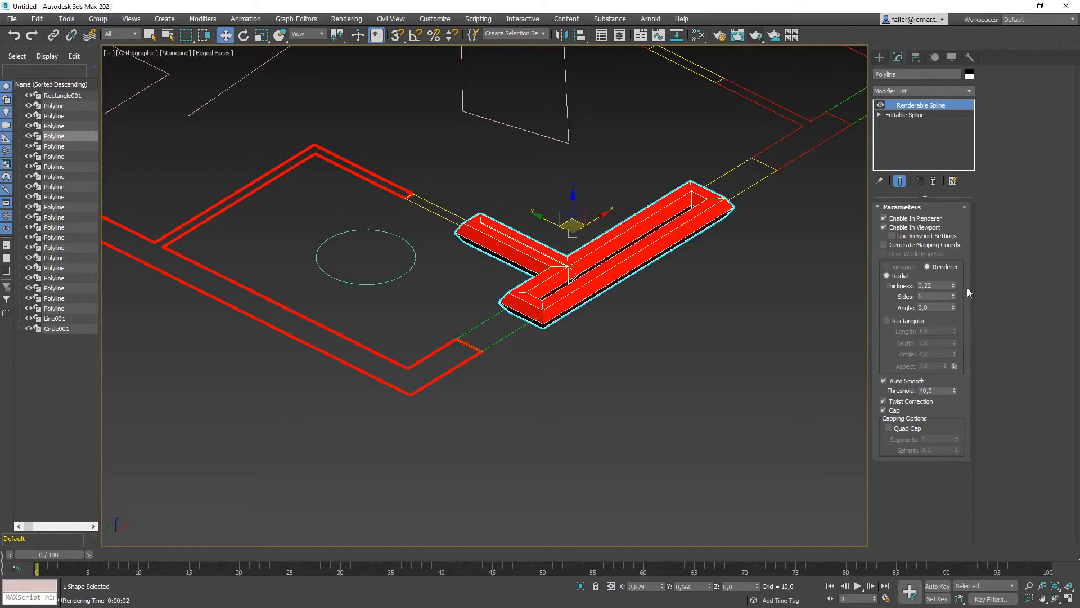
left_click(953, 288)
left_click(953, 288)
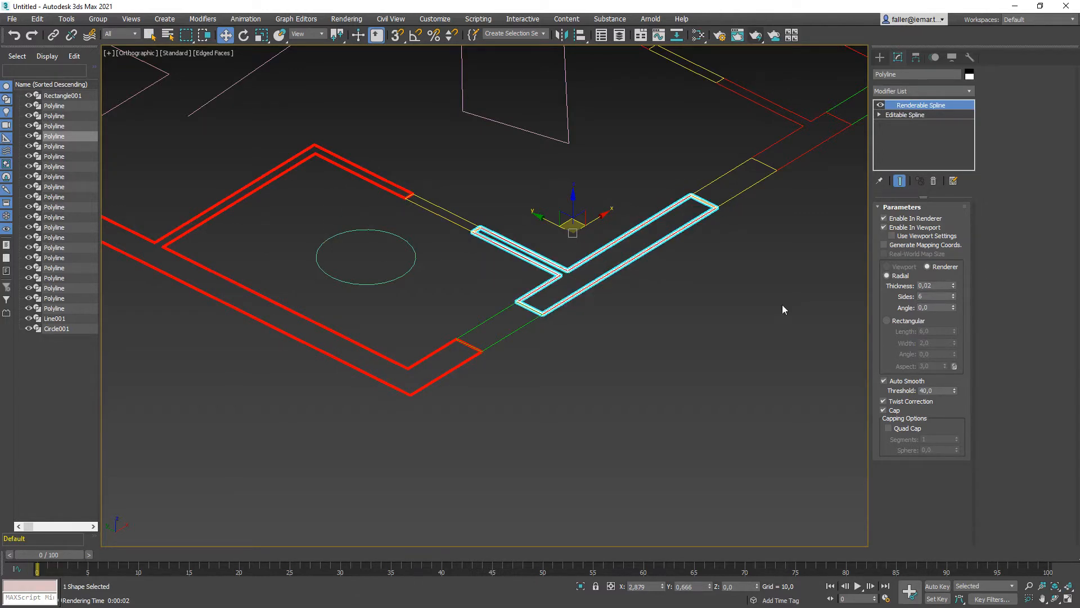
Delete the Renderable Spline modifier from the T-shaped wall polyline and from the corner room's wall polyline.
left_click(933, 181)
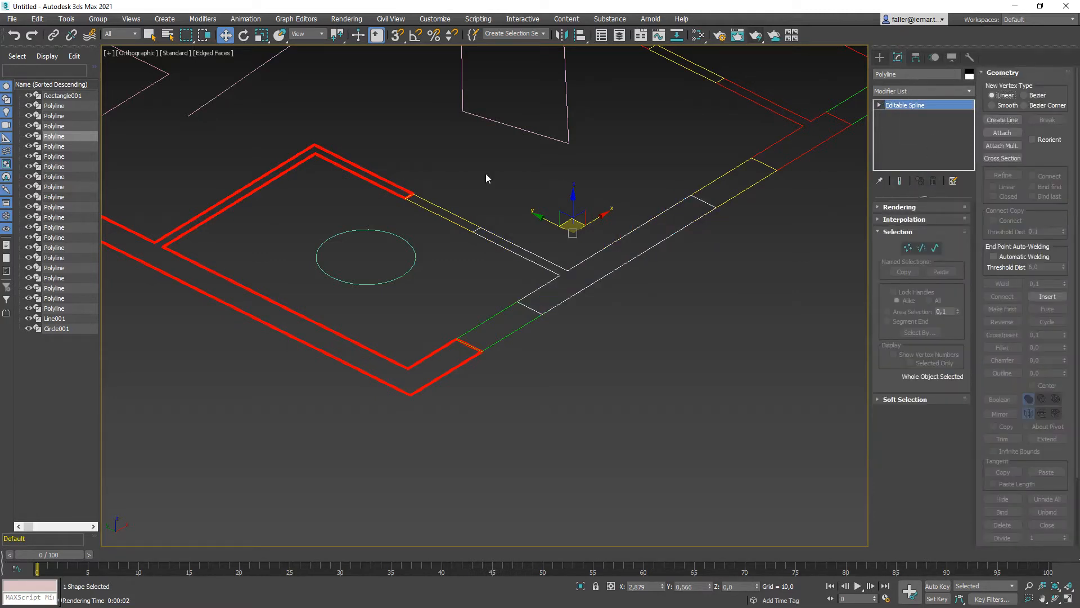
left_click(363, 175)
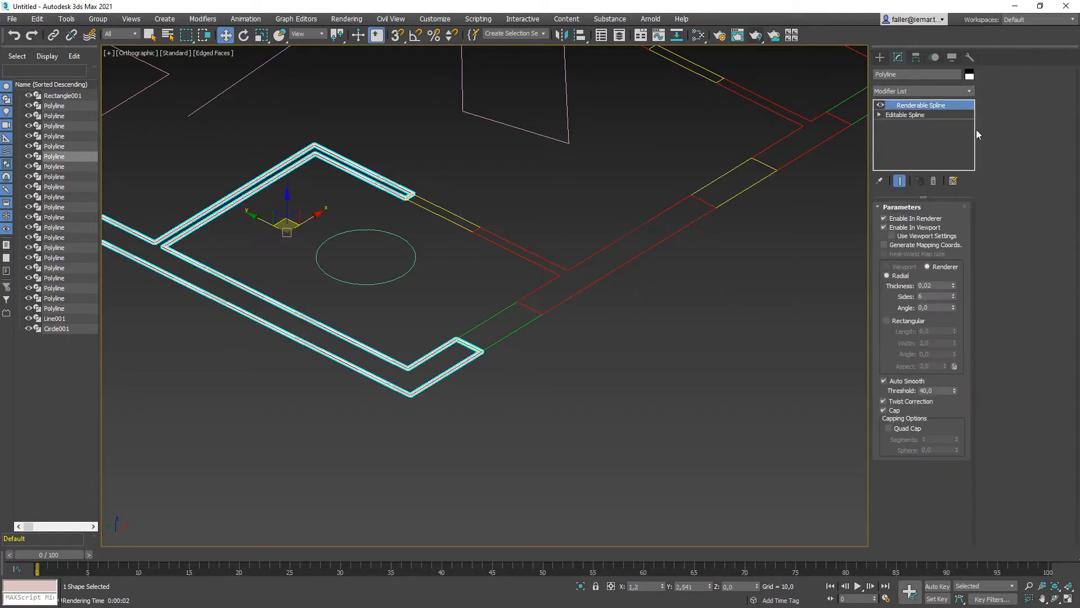
left_click(933, 180)
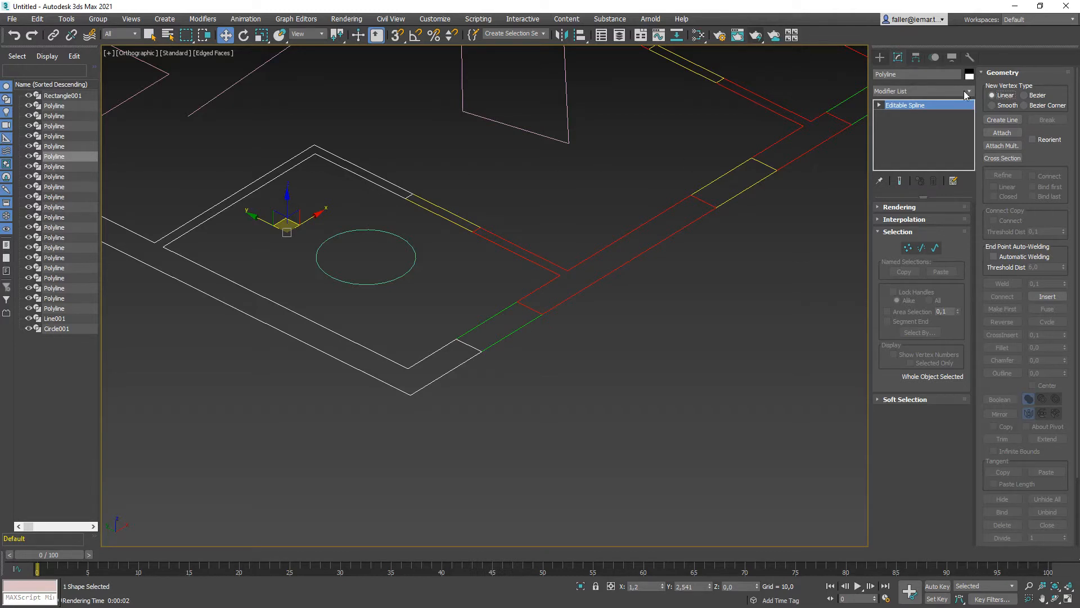
Add a Sweep modifier to the corner room's wall polyline.
left_click(509, 412)
left_click(427, 362)
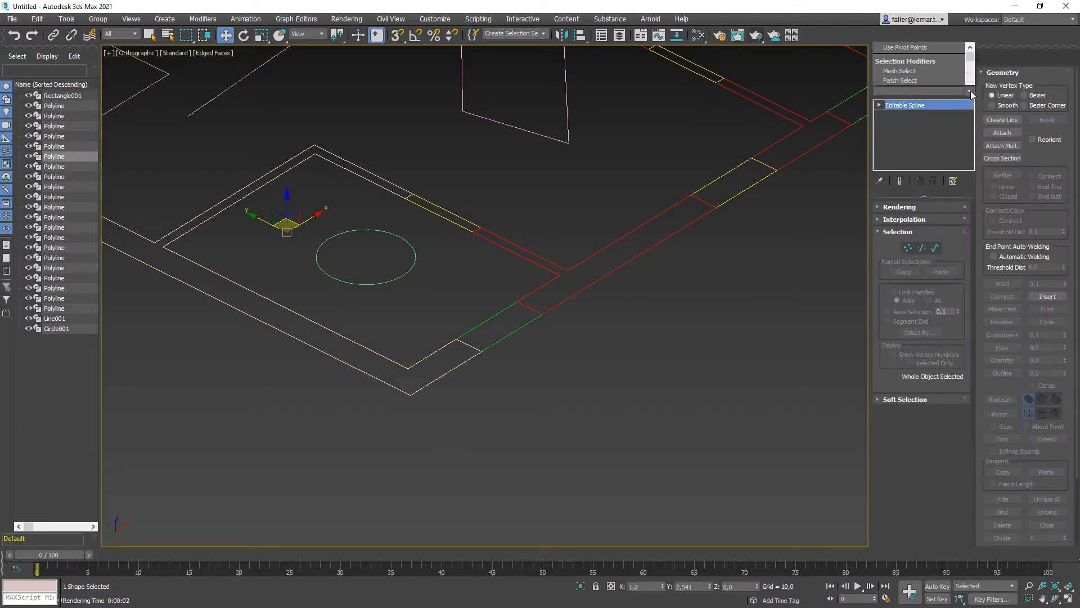
left_click(970, 92)
left_click_drag(969, 110, 967, 295)
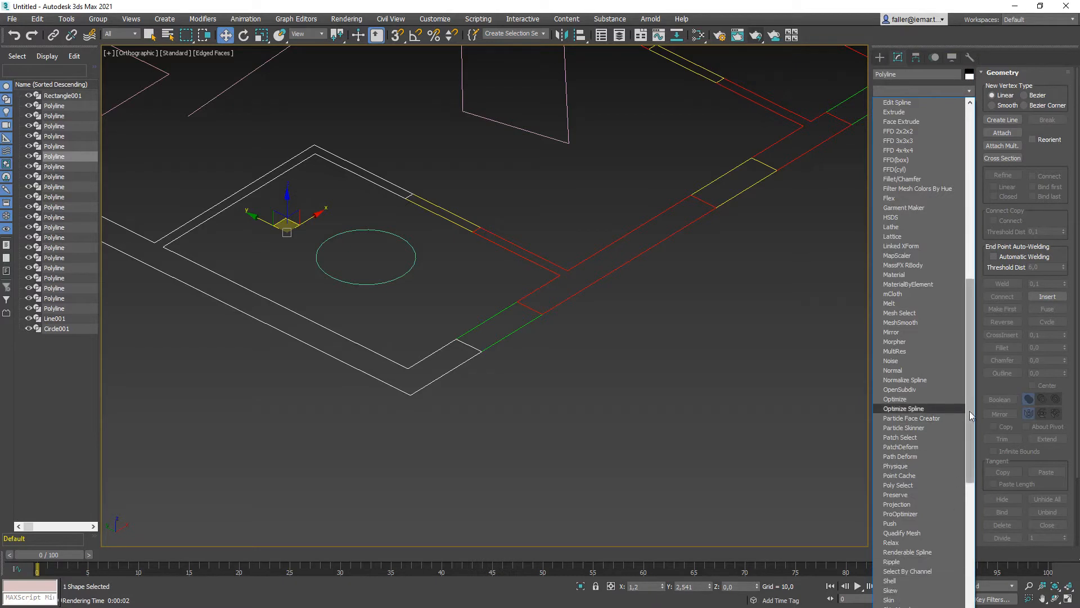
left_click_drag(970, 411, 971, 444)
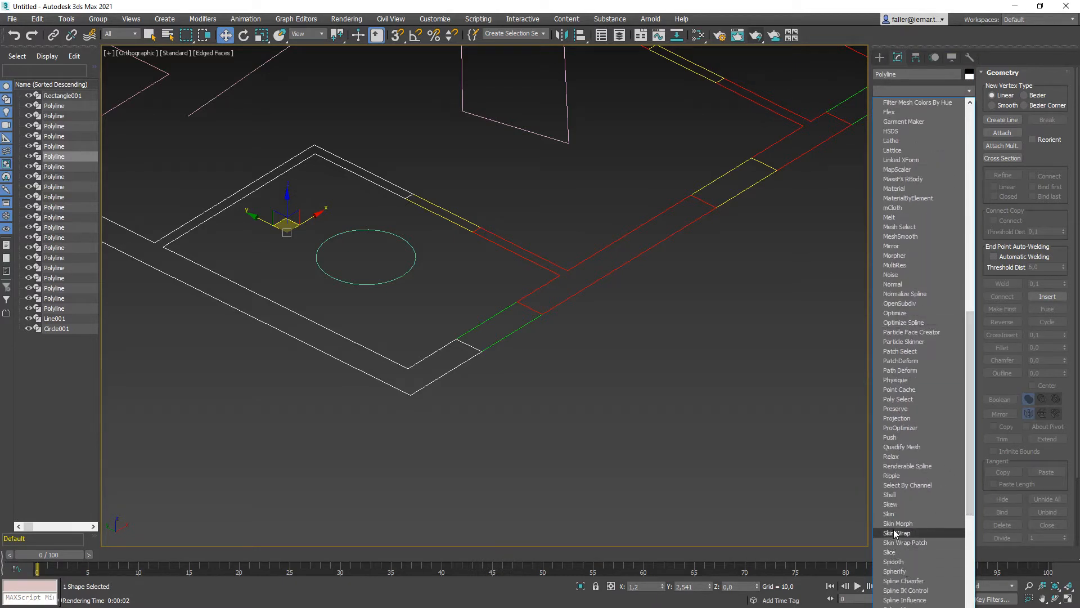
left_click_drag(972, 382, 968, 431)
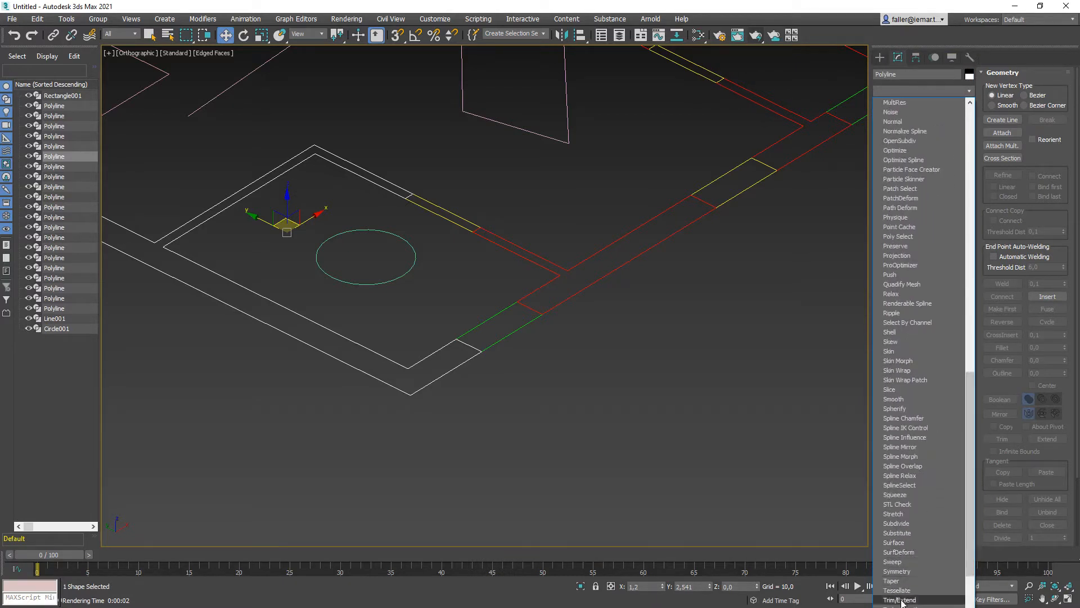
left_click(895, 562)
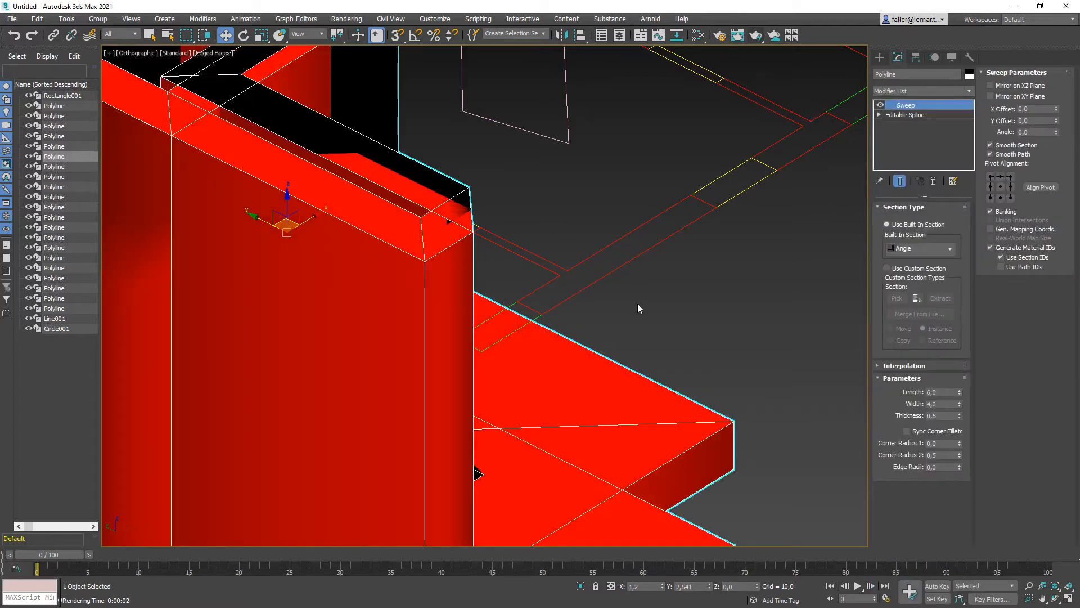
Set the Sweep modifier's built-in section to Wide Flange.
middle_click_drag(539, 213, 573, 204)
scroll(574, 206, "down", 5)
scroll(608, 265, "up", 2)
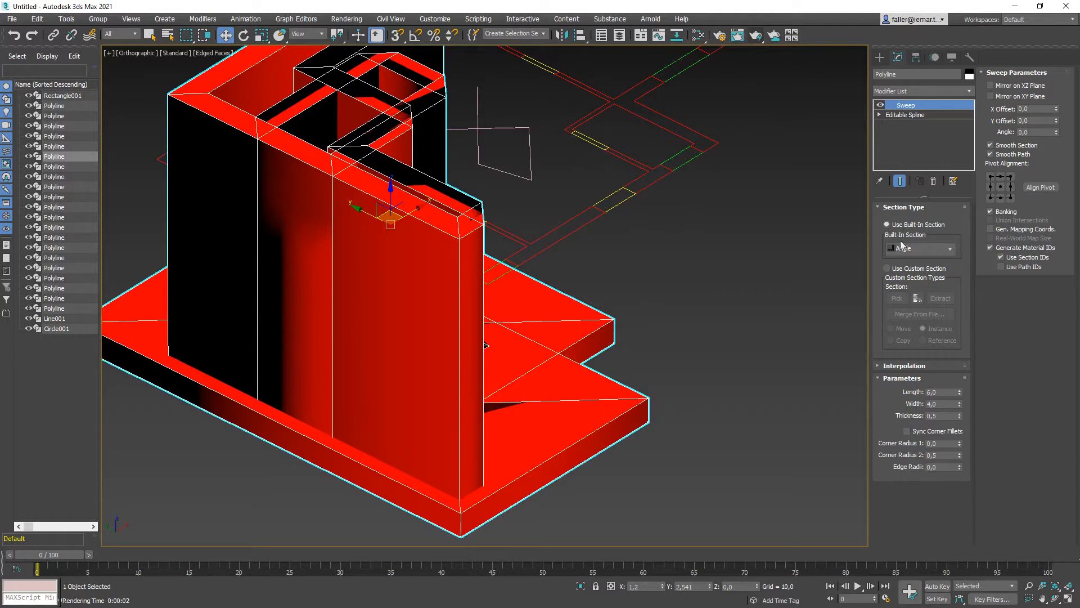
left_click(951, 248)
left_click(951, 249)
left_click(952, 251)
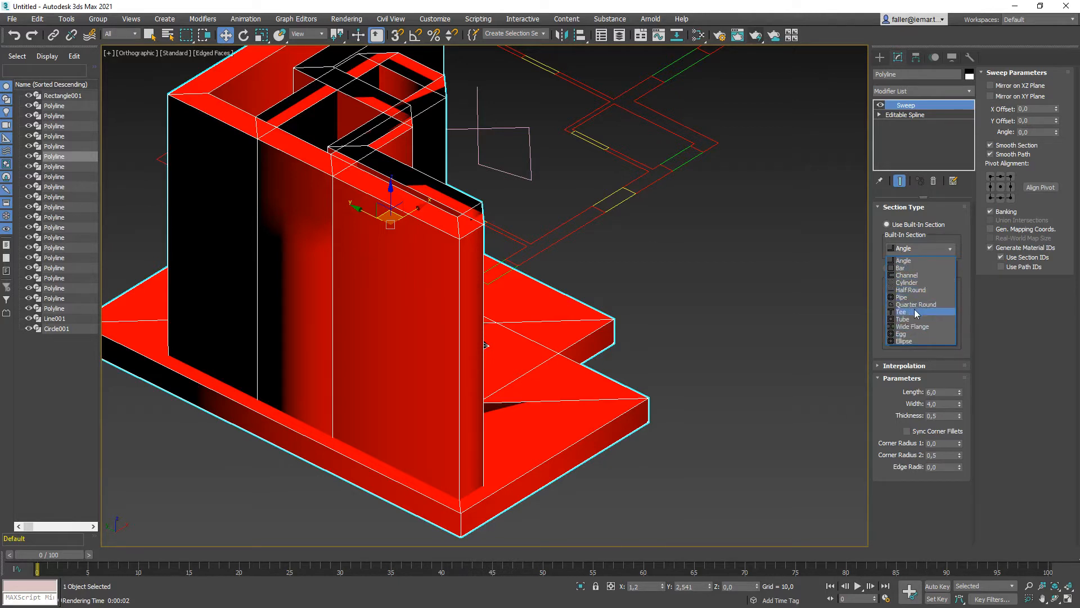
left_click(914, 327)
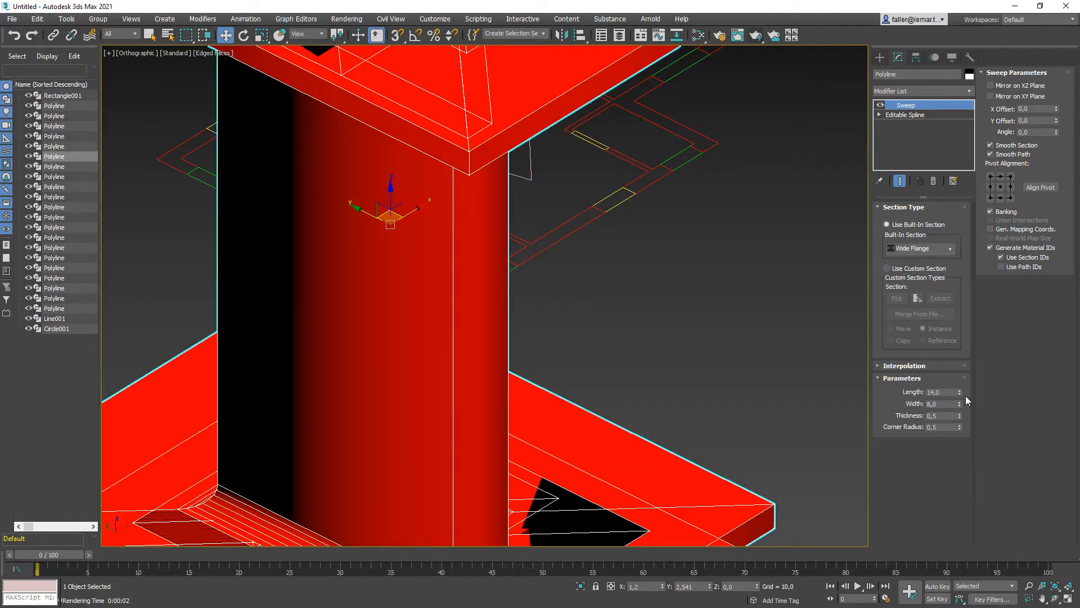
Set the Wide Flange section's length and width to 0,1 and its thickness and corner radius to 0,02, and inspect the swept wall.
left_click_drag(960, 393, 960, 396)
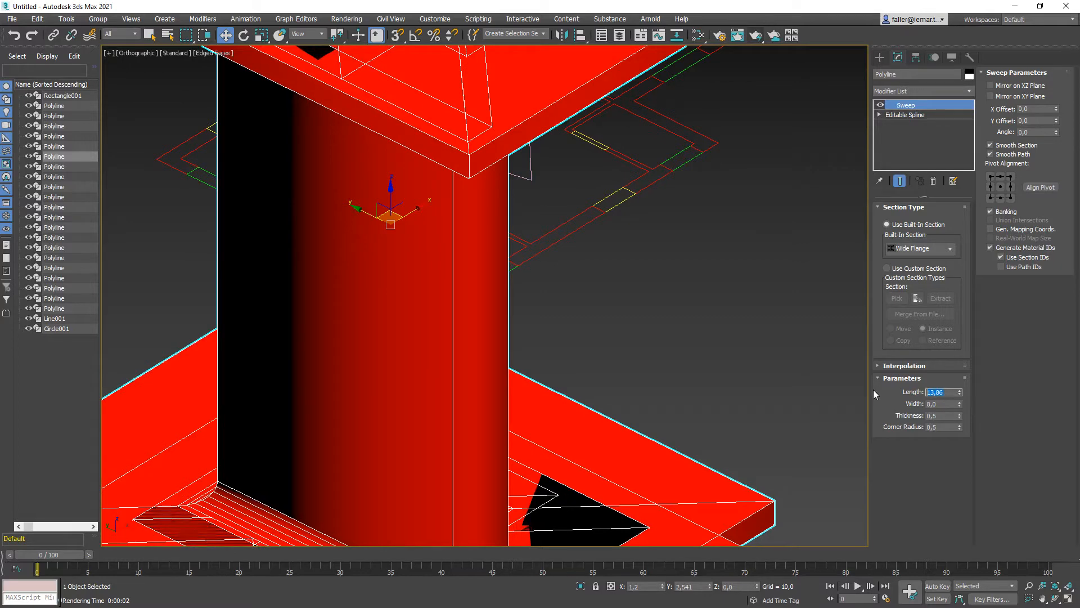
type("0,")
key("Tab")
type("0,")
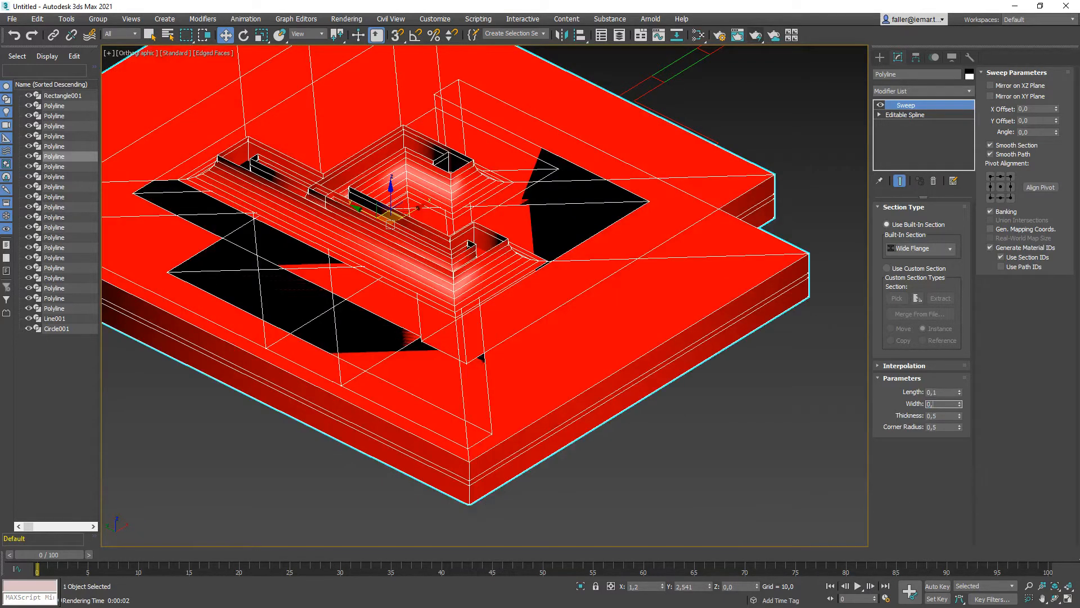
key("Tab")
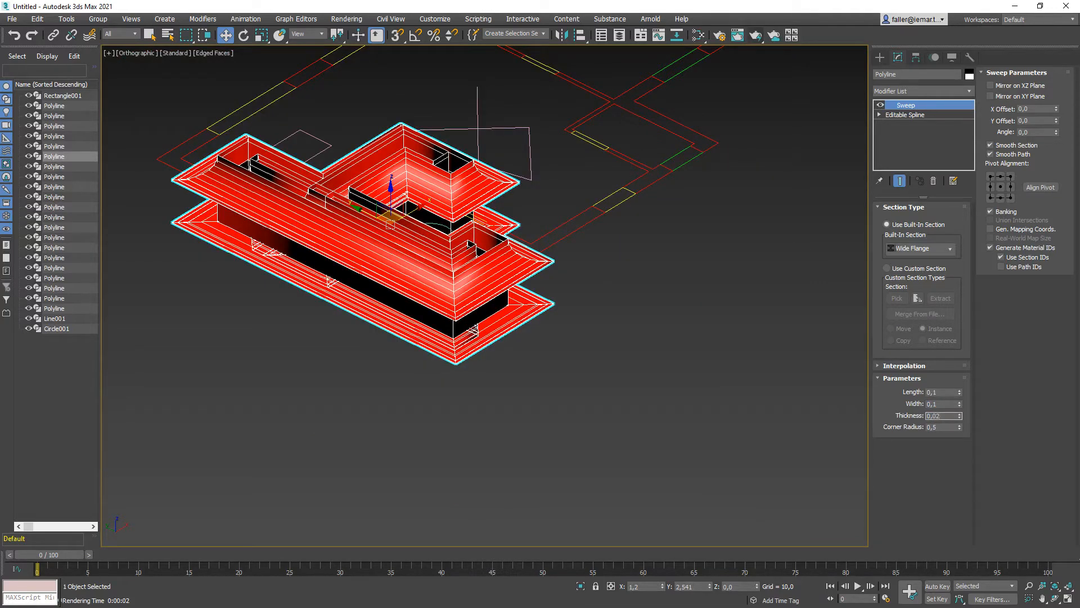
key("Tab")
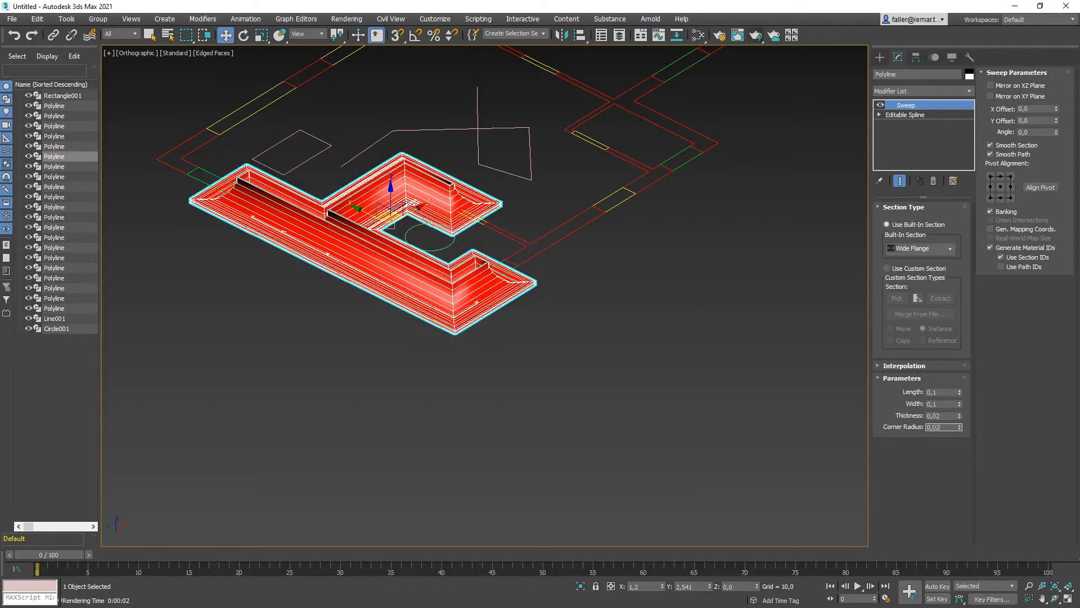
key("Return")
scroll(541, 285, "up", 10)
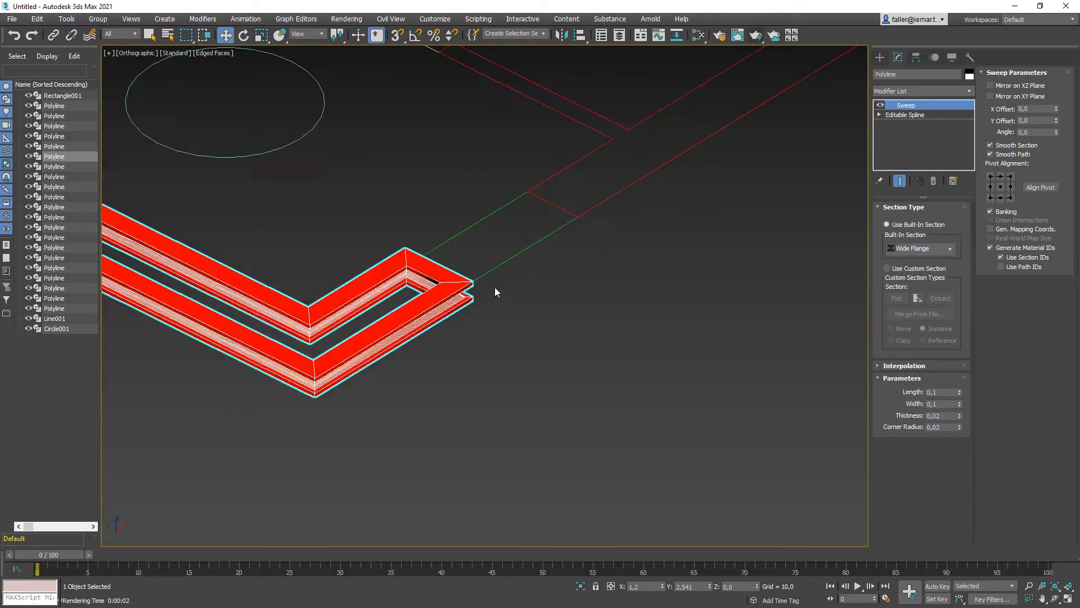
scroll(532, 257, "up", 3)
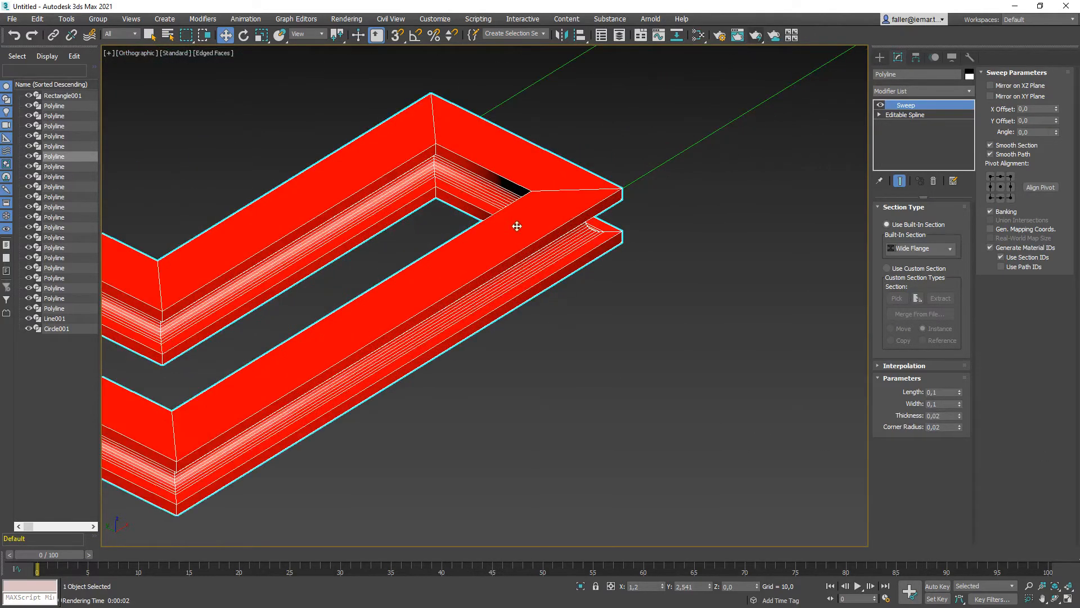
scroll(604, 239, "up", 1)
scroll(604, 238, "down", 3)
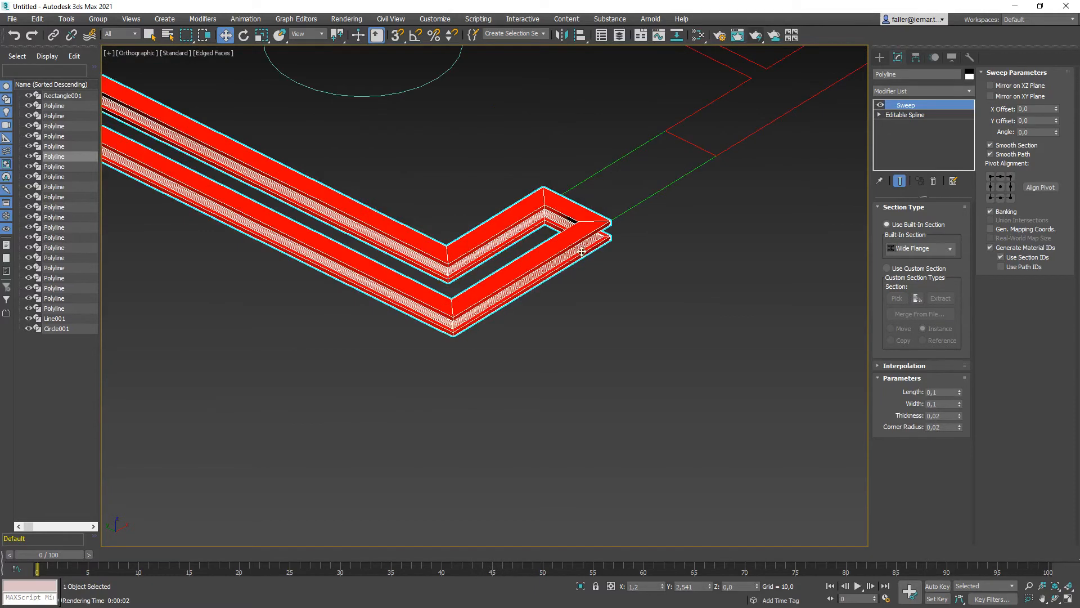
Draw an open curved Bezier line beside the floor plan's corner room and turn on adaptive interpolation for it.
mouse_move(578, 251)
middle_mouse_down("alt")
mouse_move(588, 239)
mouse_move(578, 251)
middle_mouse_up("alt")
scroll(577, 252, "down", 6)
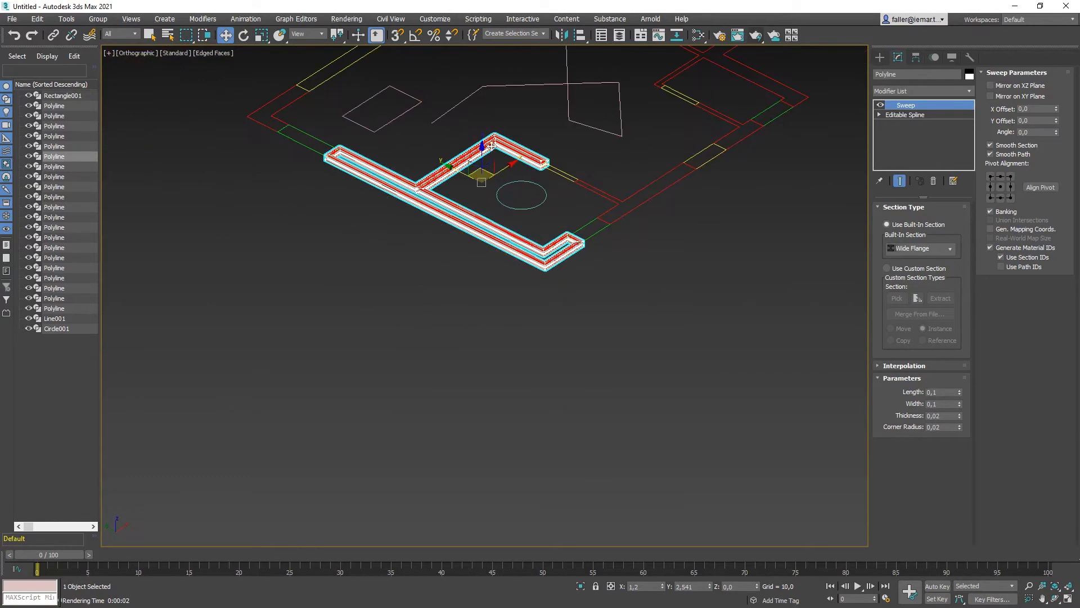
middle_click_drag(720, 270, 562, 260)
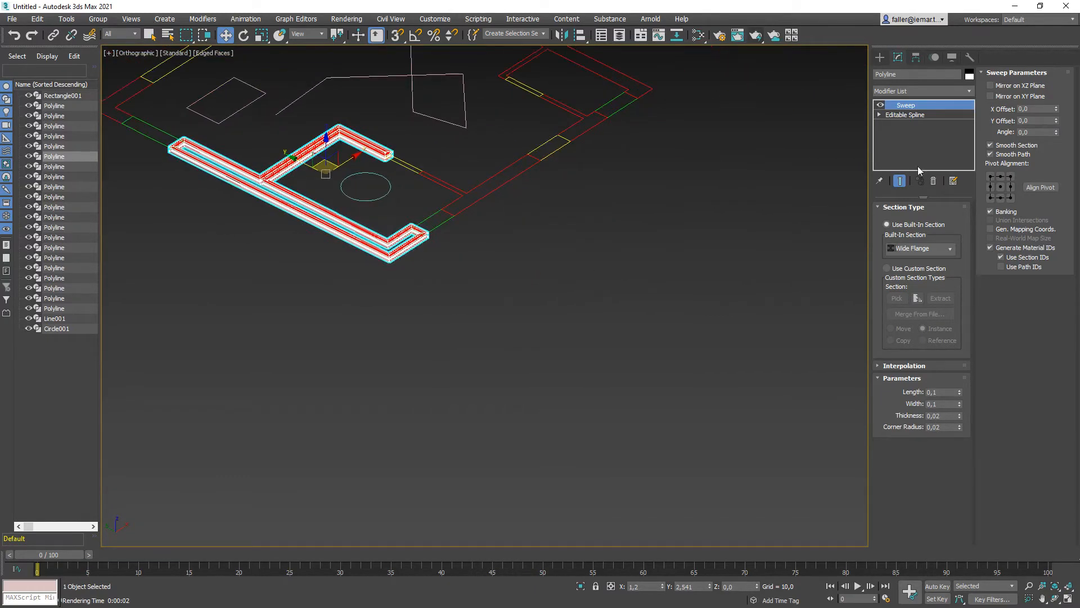
left_click(576, 351)
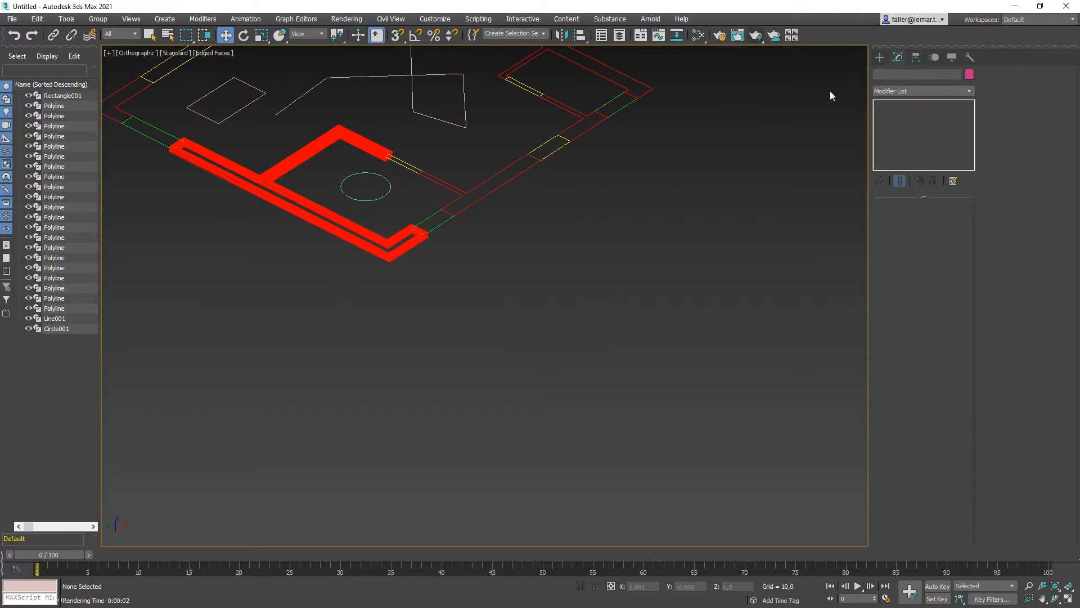
left_click(880, 57)
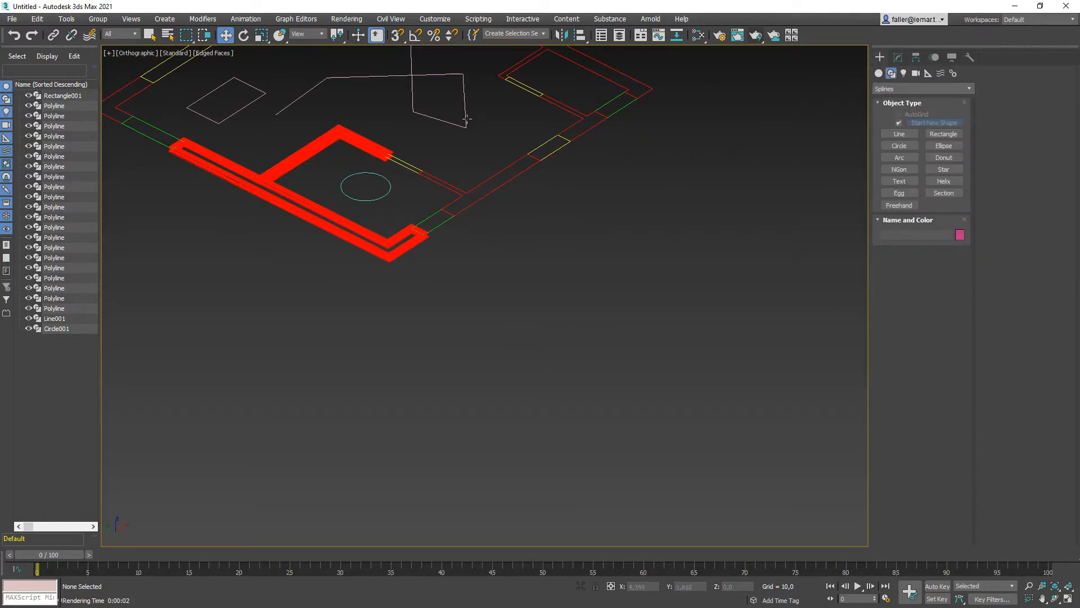
left_click(899, 134)
left_click(671, 238)
left_click_drag(629, 319, 617, 327)
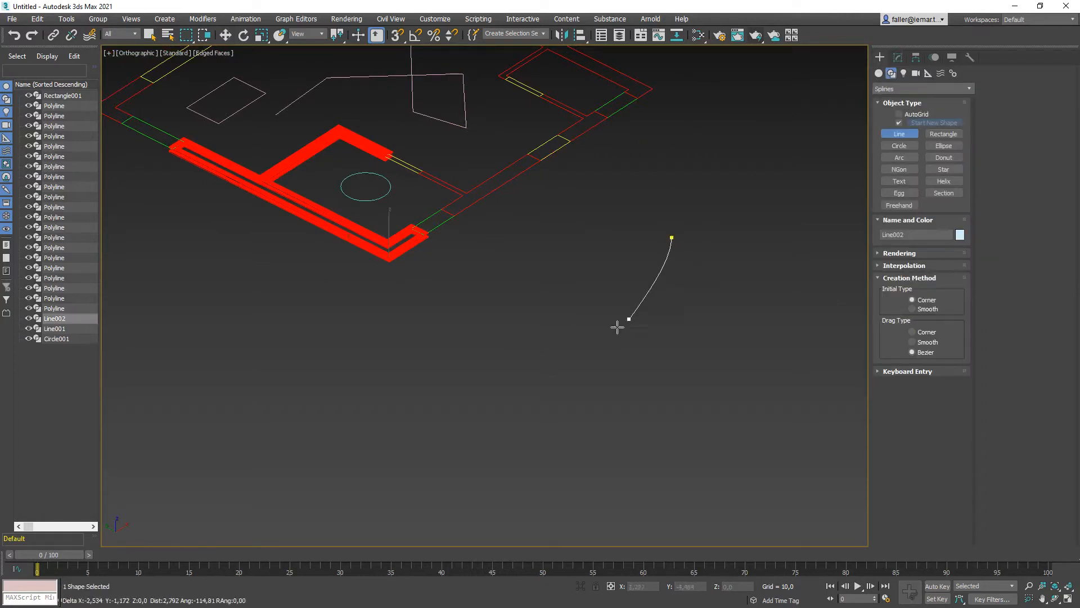
left_click_drag(523, 387, 478, 386)
left_click(275, 301)
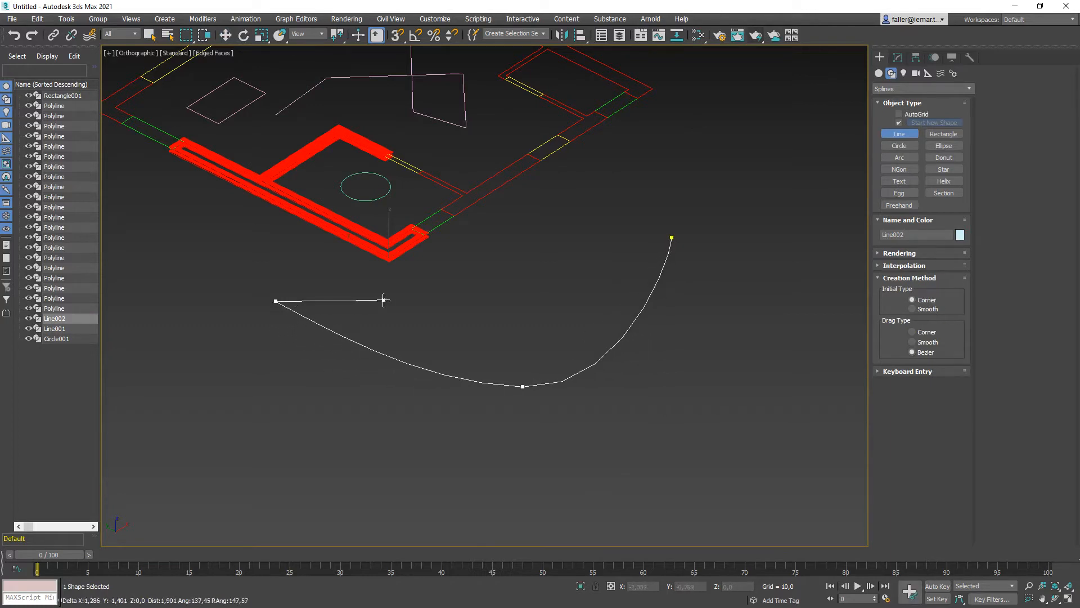
right_click(383, 301)
left_click(879, 265)
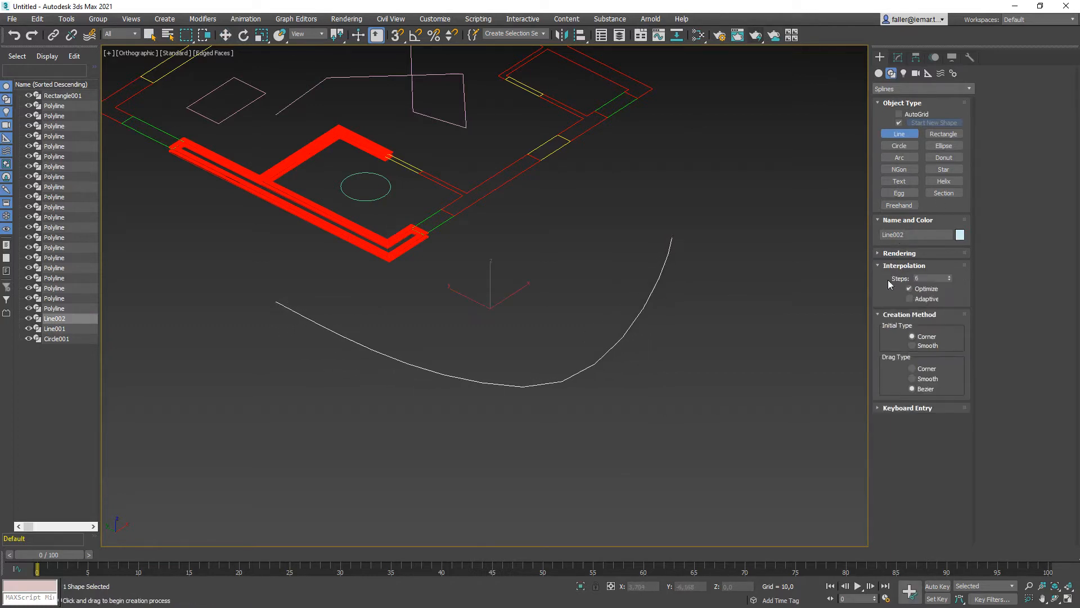
left_click(908, 299)
left_click(785, 391)
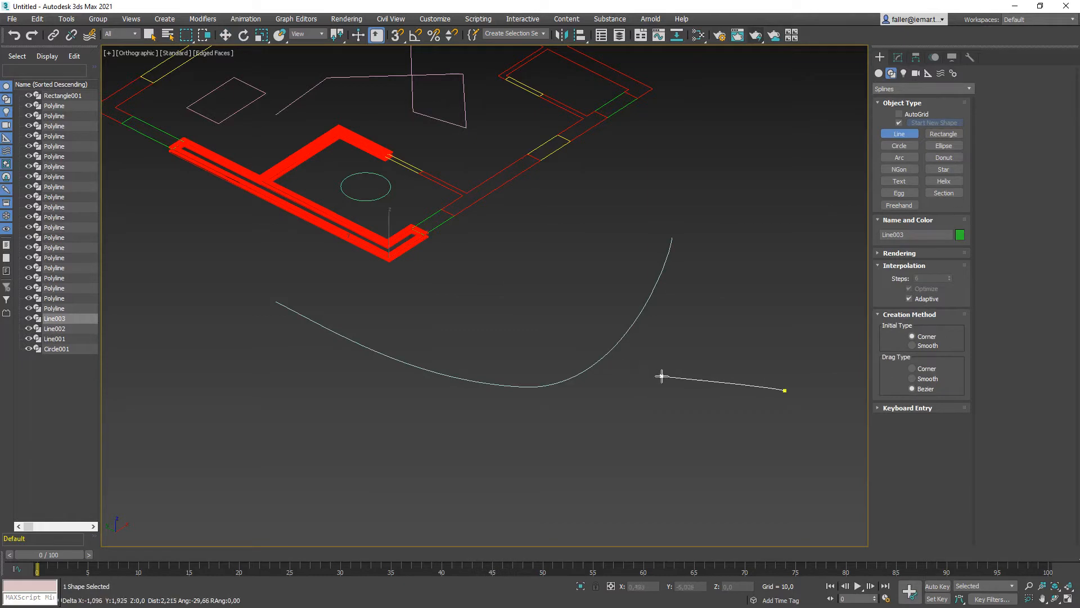
right_click(681, 381)
right_click(681, 382)
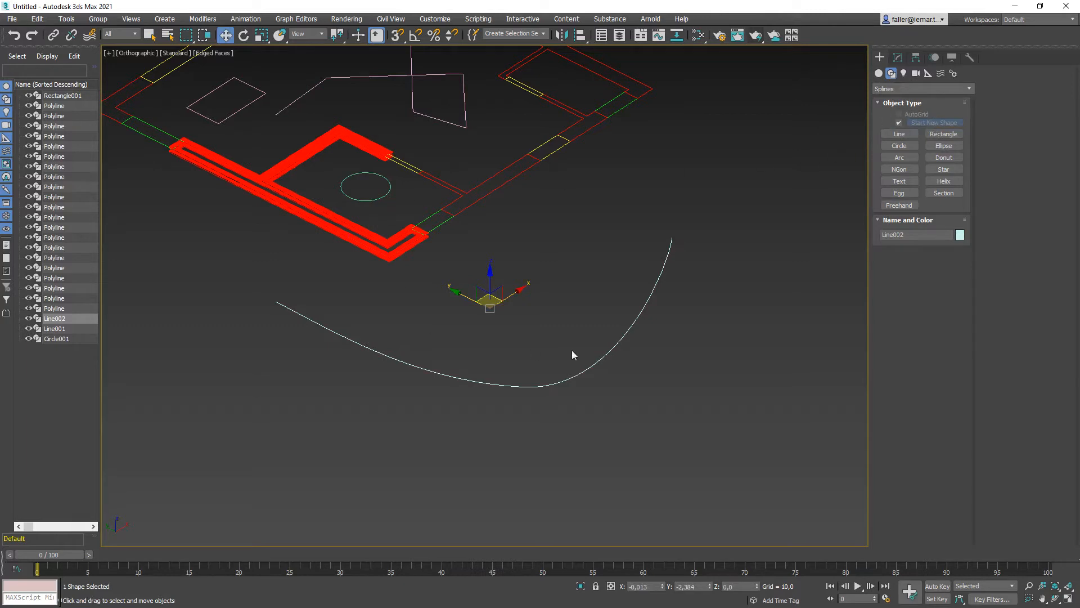
Draw a small closed profile line with a zigzag lower edge between the curved line and the floor plan.
left_click(900, 135)
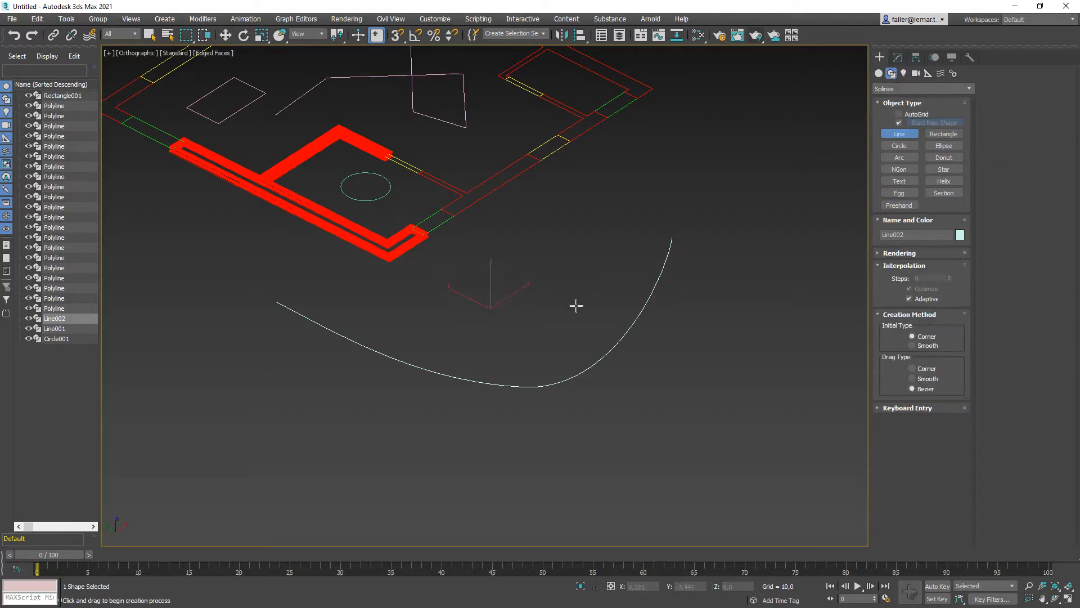
left_click(540, 252)
scroll(542, 263, "up", 6)
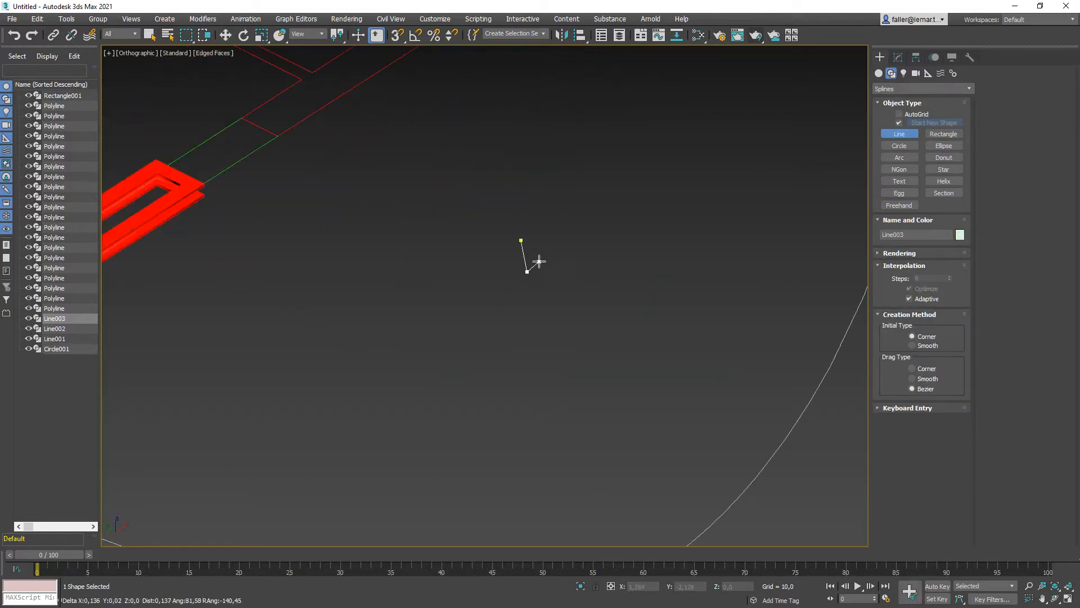
left_click(527, 272)
left_click(540, 259)
left_click(557, 277)
left_click(571, 258)
left_click(585, 275)
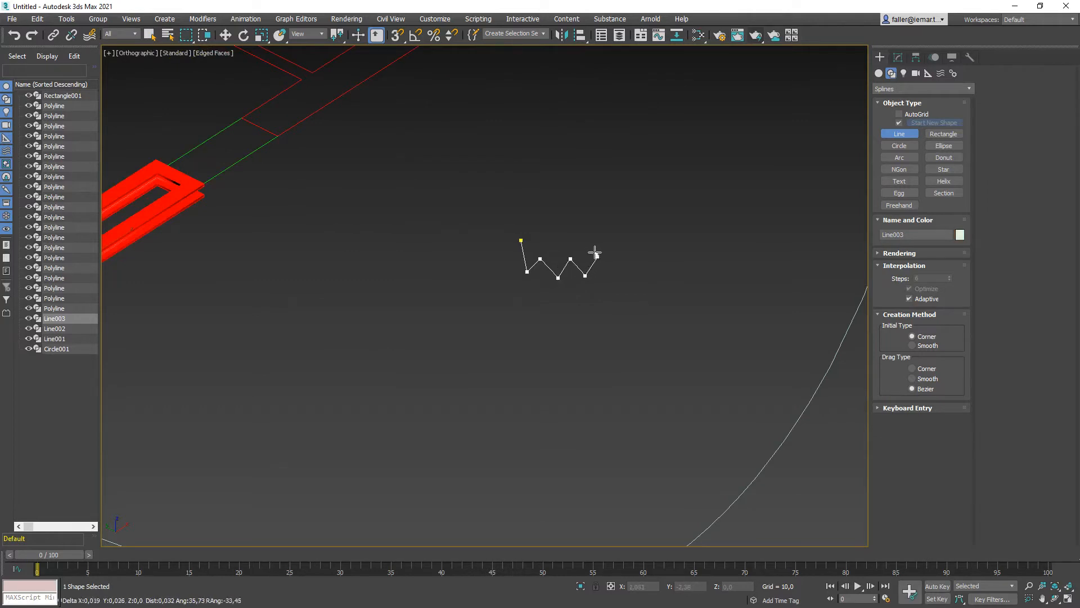
left_click(598, 256)
left_click(588, 228)
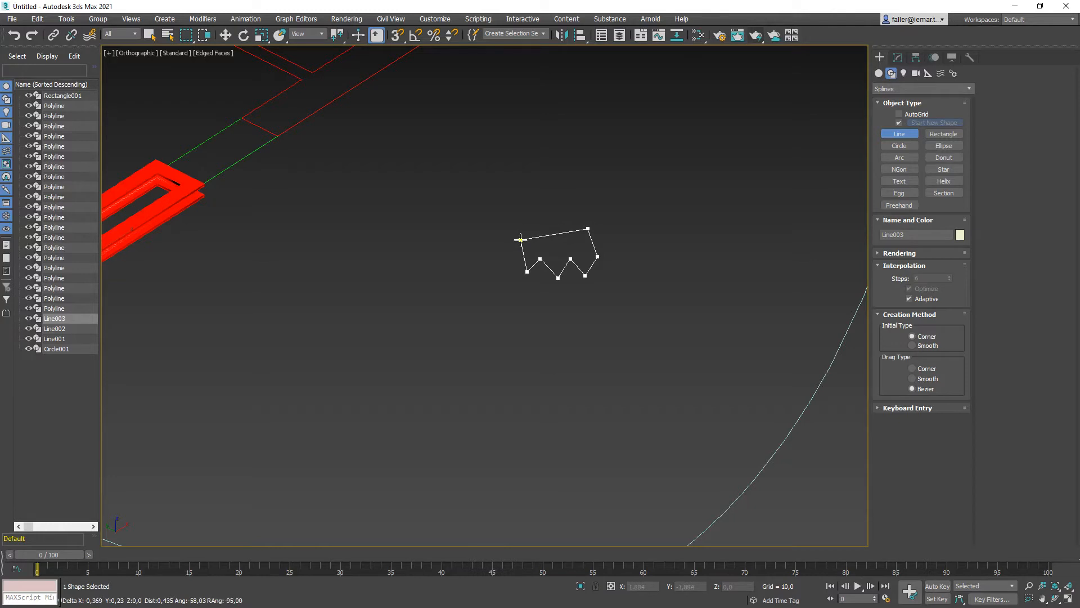
left_click(520, 240)
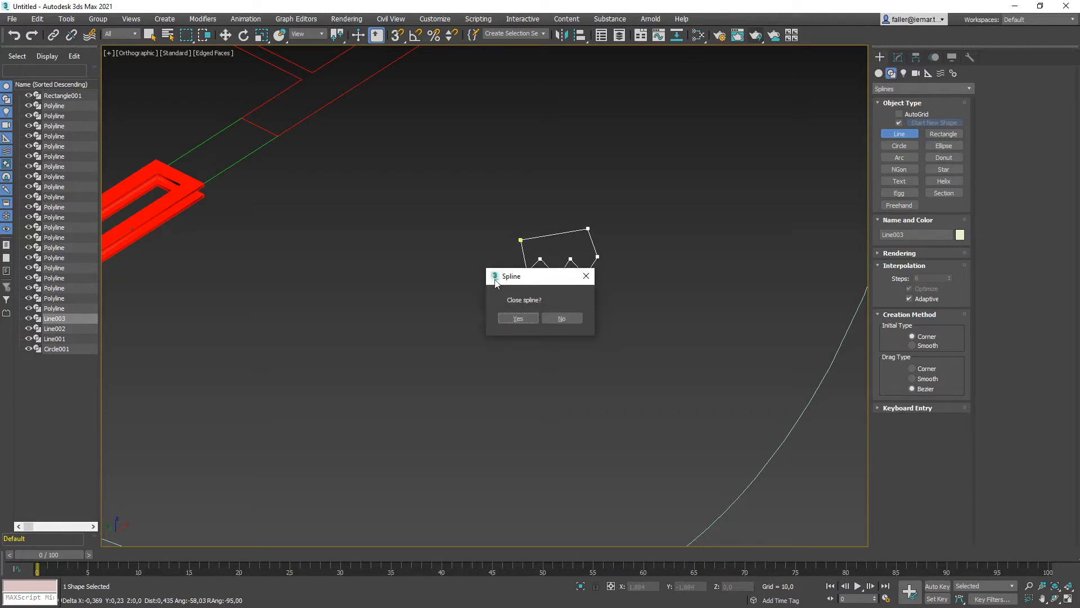
left_click(518, 318)
Add a Sweep modifier to the curved line.
scroll(624, 219, "down", 4)
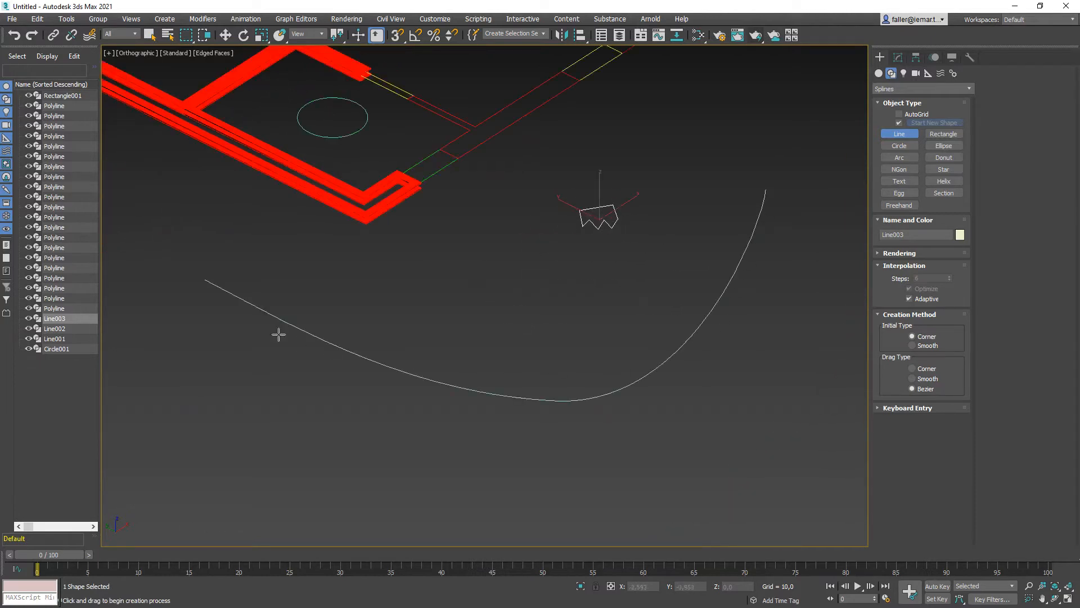
key("w")
left_click(507, 397)
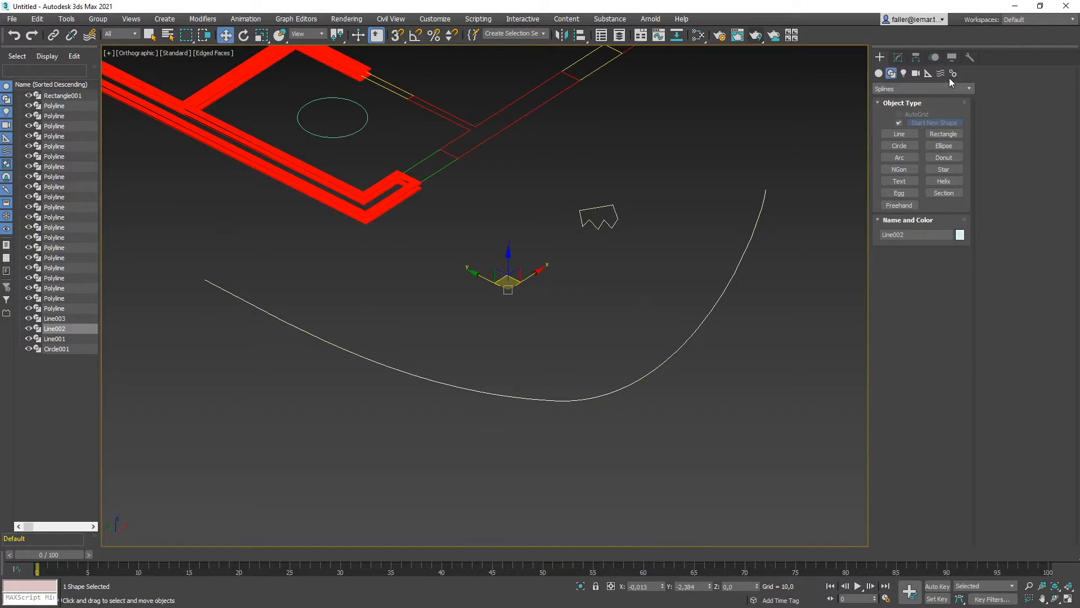
left_click(898, 57)
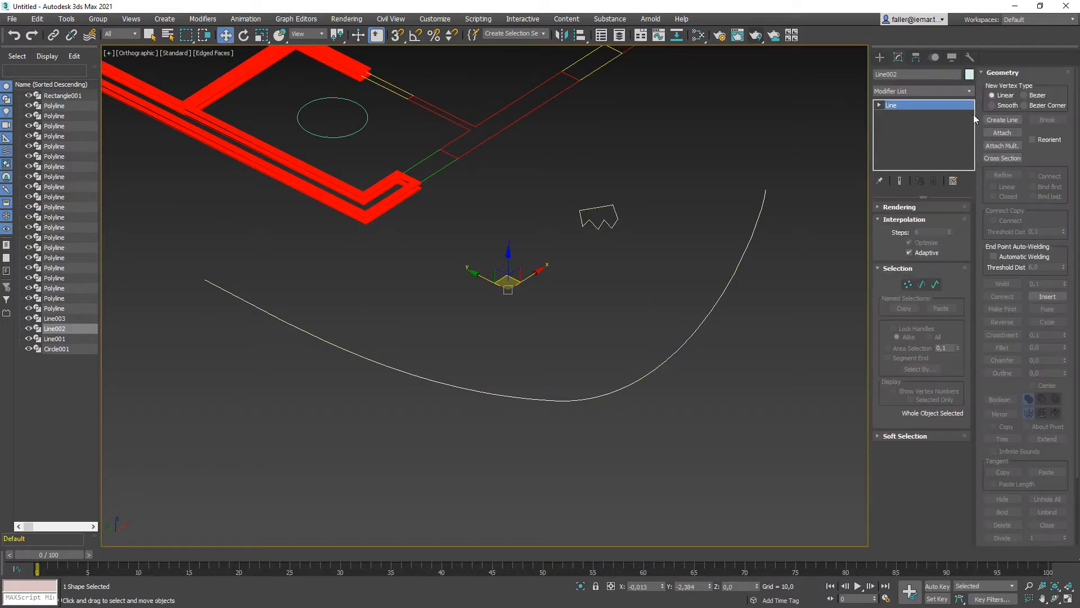
left_click(956, 91)
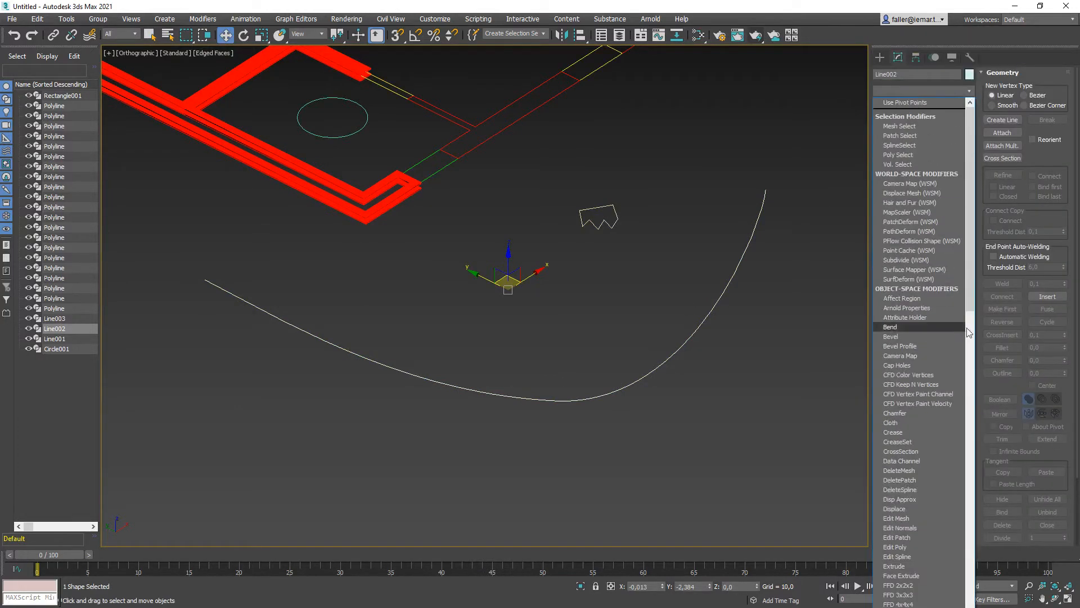
left_click_drag(970, 281, 971, 595)
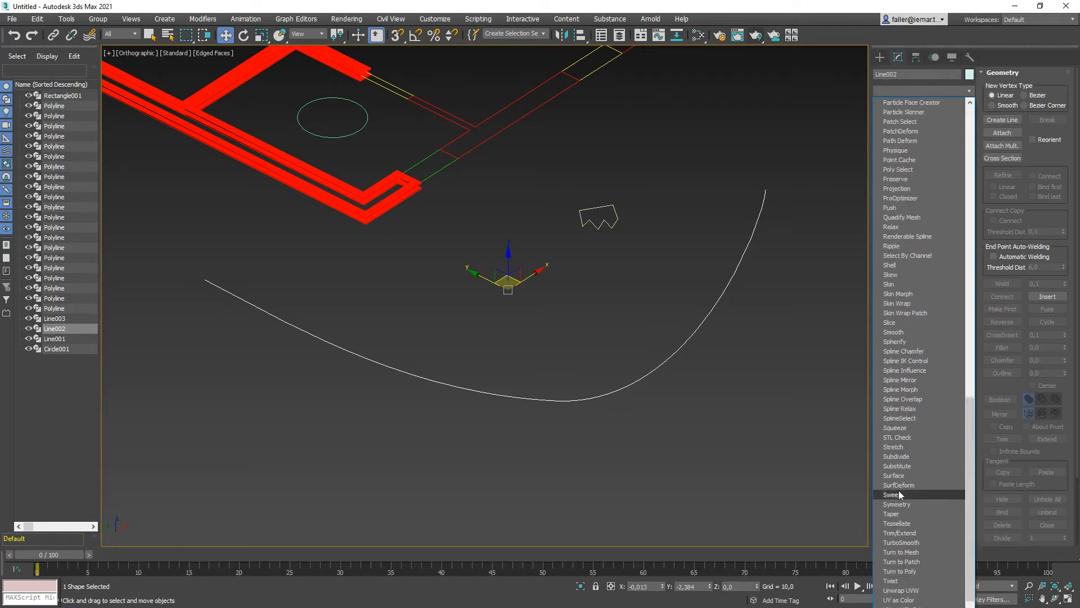
left_click(899, 495)
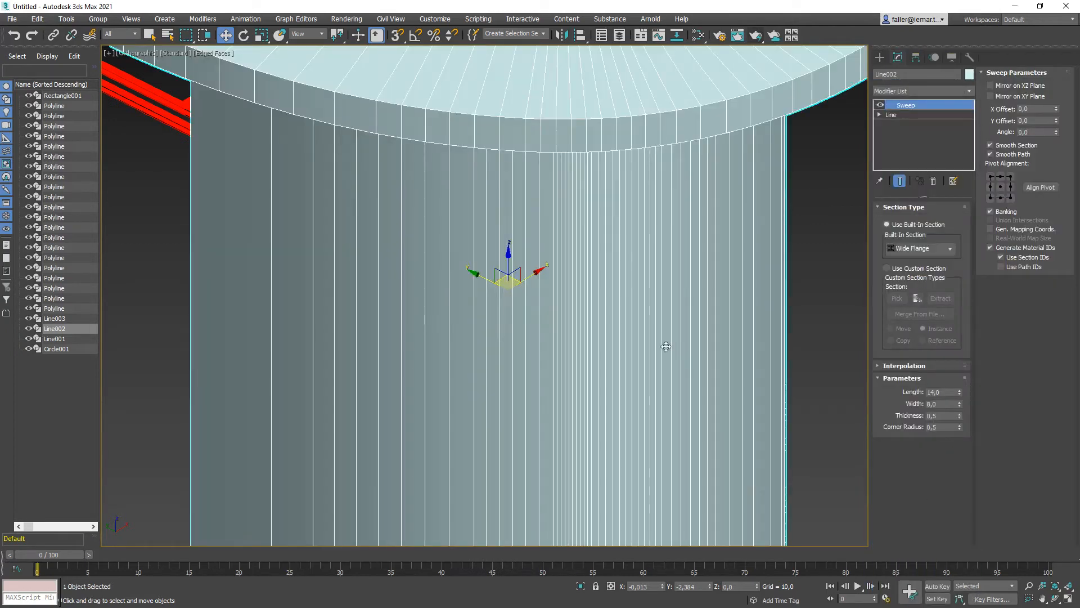
Switch the curved line's Sweep to a custom section and pick the small zigzag profile as its section.
scroll(576, 409, "down", 8)
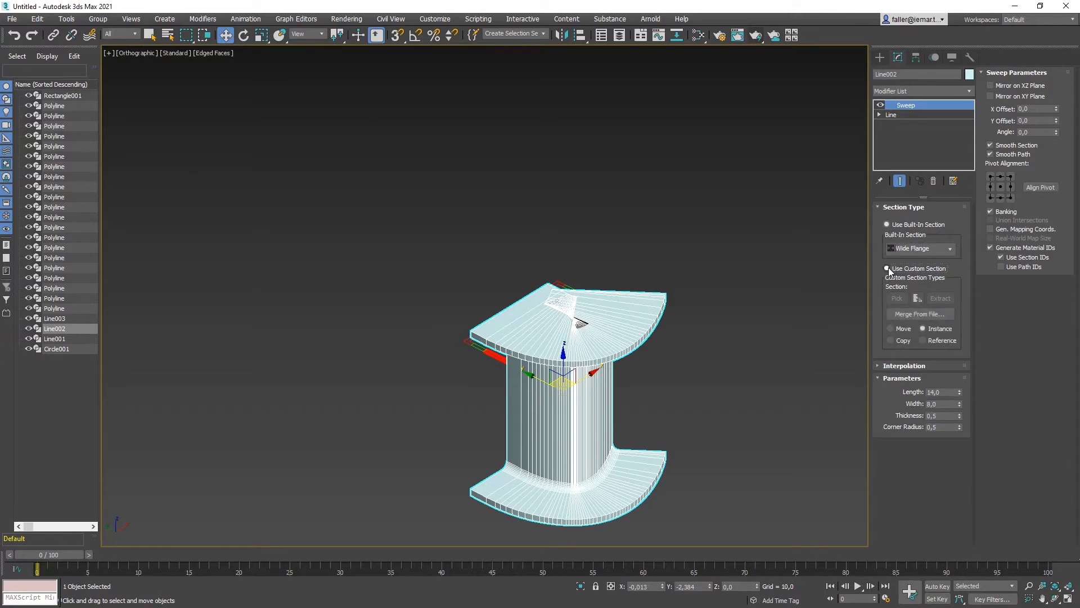
left_click(889, 268)
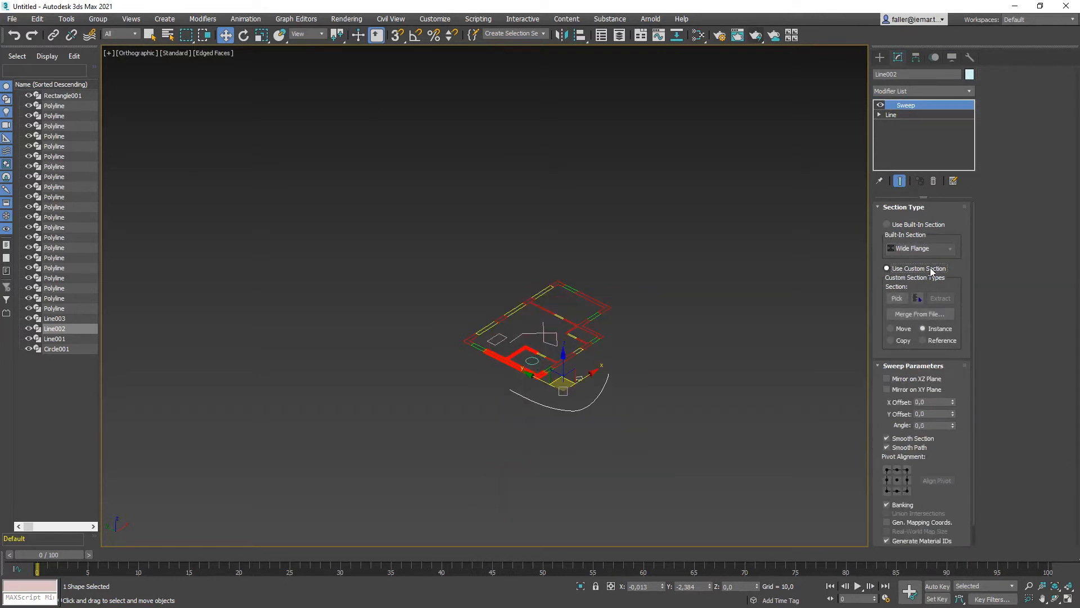
left_click(897, 299)
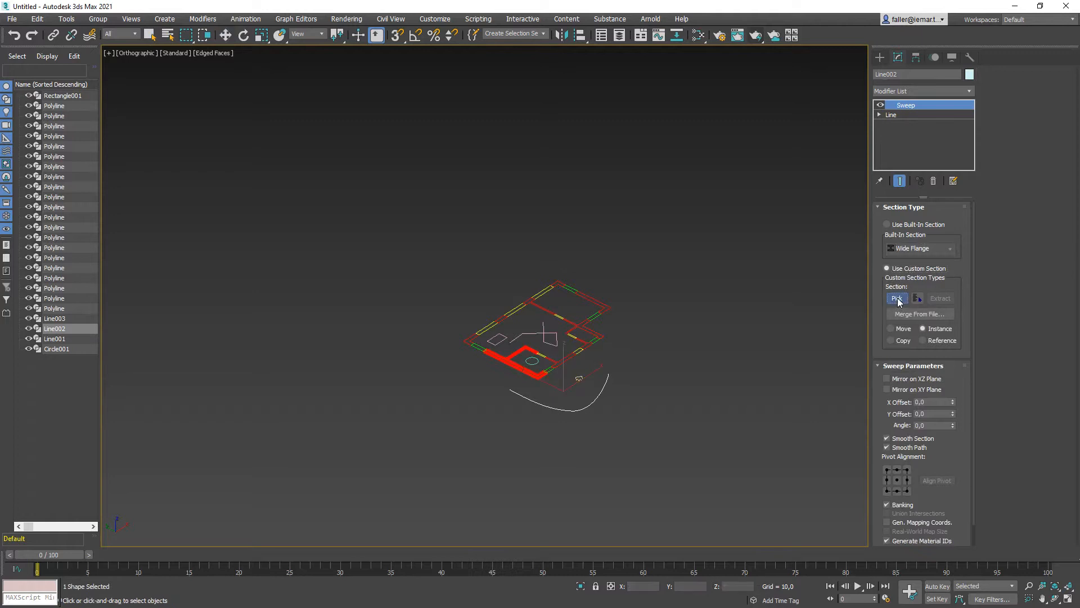
scroll(578, 377, "up", 6)
left_click(584, 370)
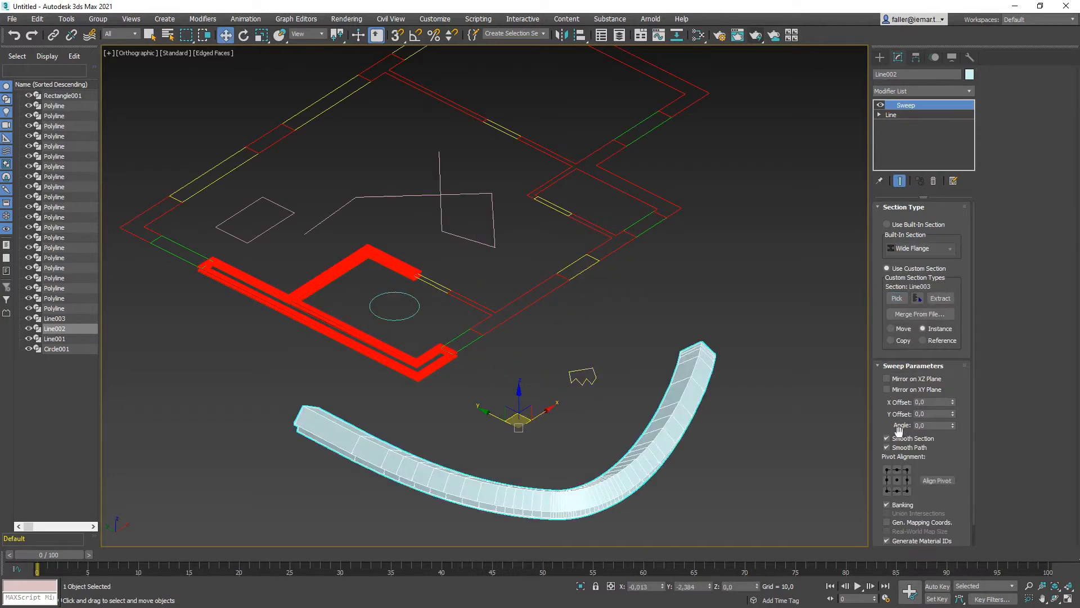
Set the Sweep angle to -2,8 and inspect the swept zigzag profile from several sides.
mouse_move(953, 426)
left_mouse_down()
mouse_move(959, 515)
mouse_move(956, 439)
left_mouse_up()
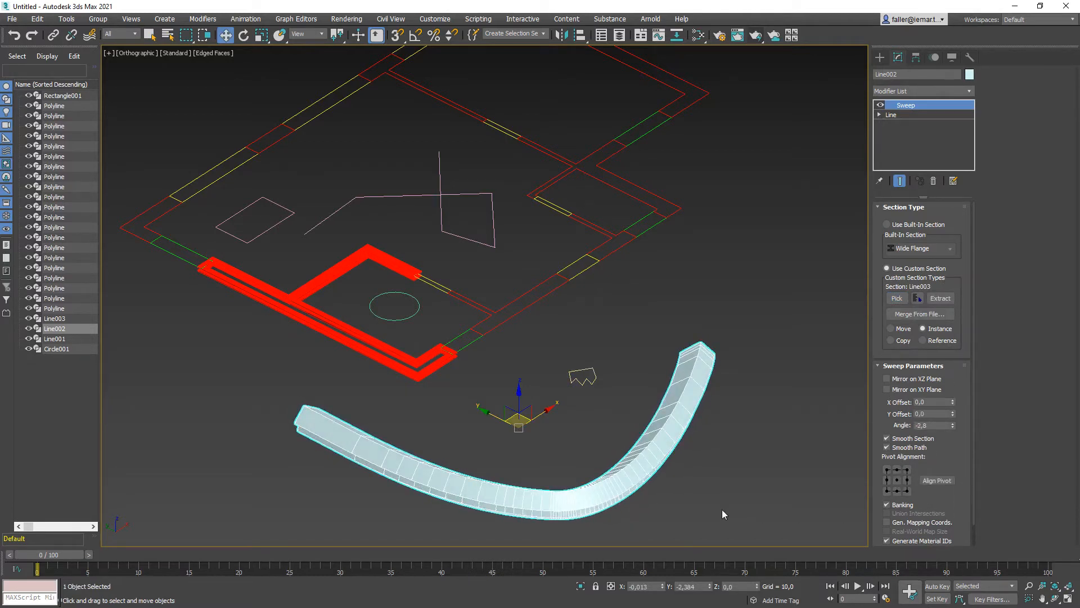
middle_click_drag(704, 487, 726, 447)
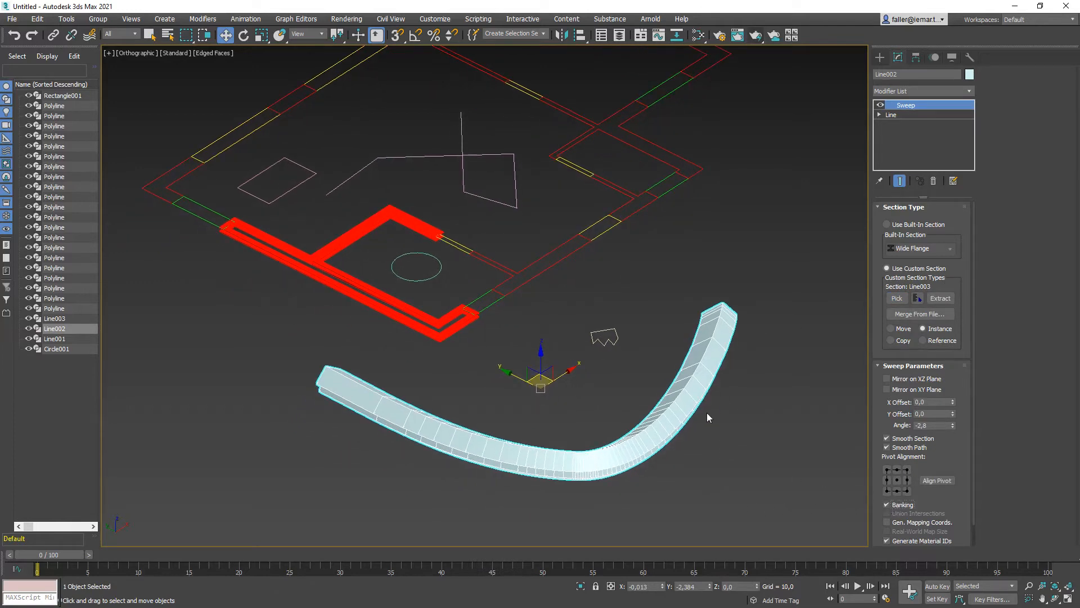
middle_click_drag(713, 404, 544, 361, "alt")
scroll(456, 358, "up", 3)
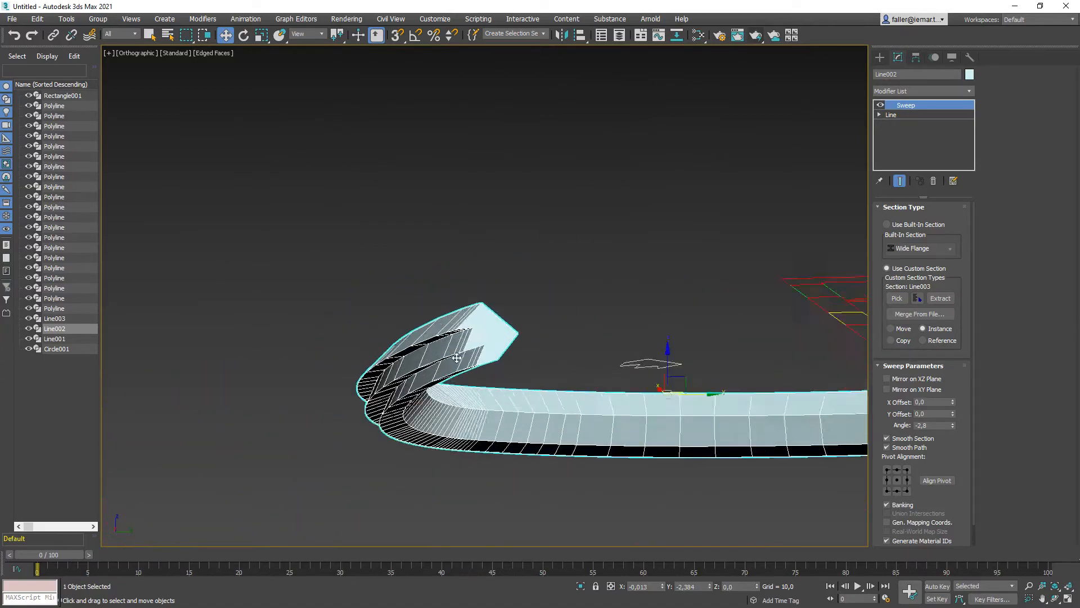
middle_click_drag(457, 358, 384, 369, "alt")
scroll(392, 388, "down", 3)
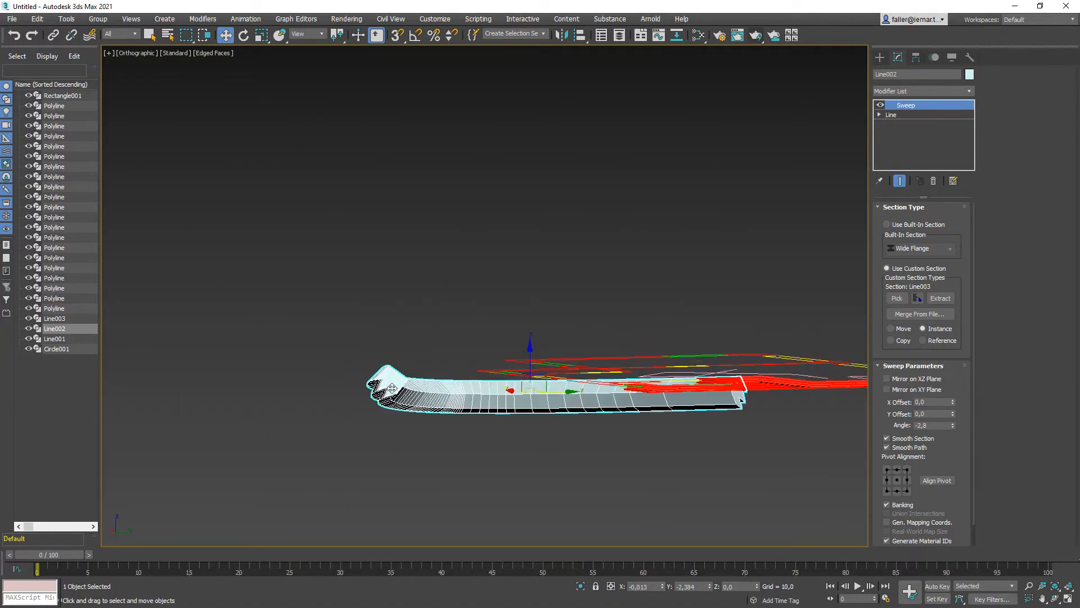
middle_click_drag(568, 387, 594, 380, "alt")
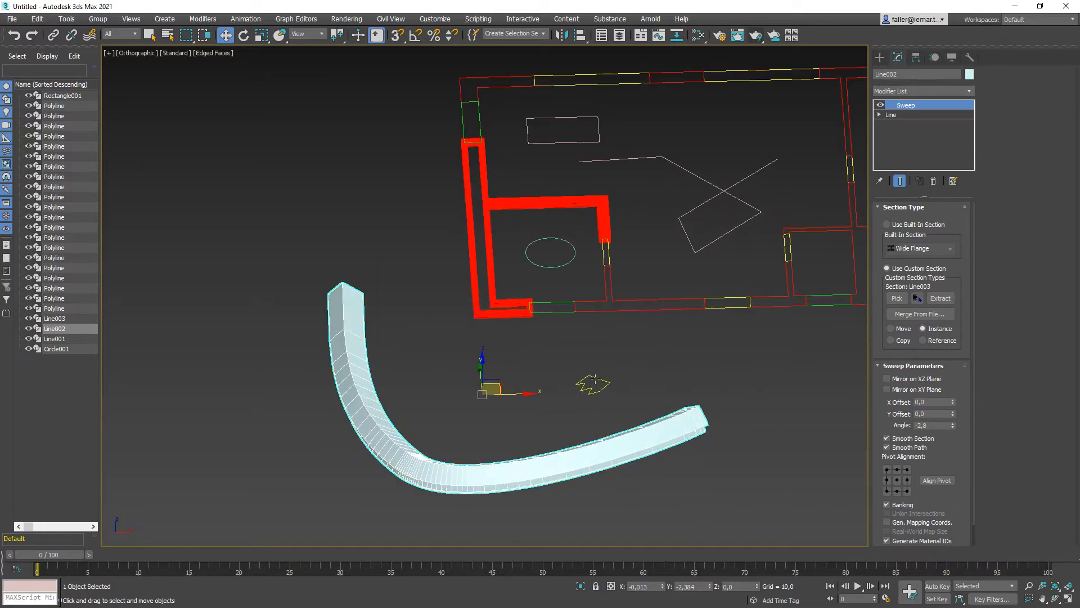
middle_click_drag(530, 469, 562, 464, "alt")
Delete the swept curved line together with its zigzag profile line.
left_click(710, 451)
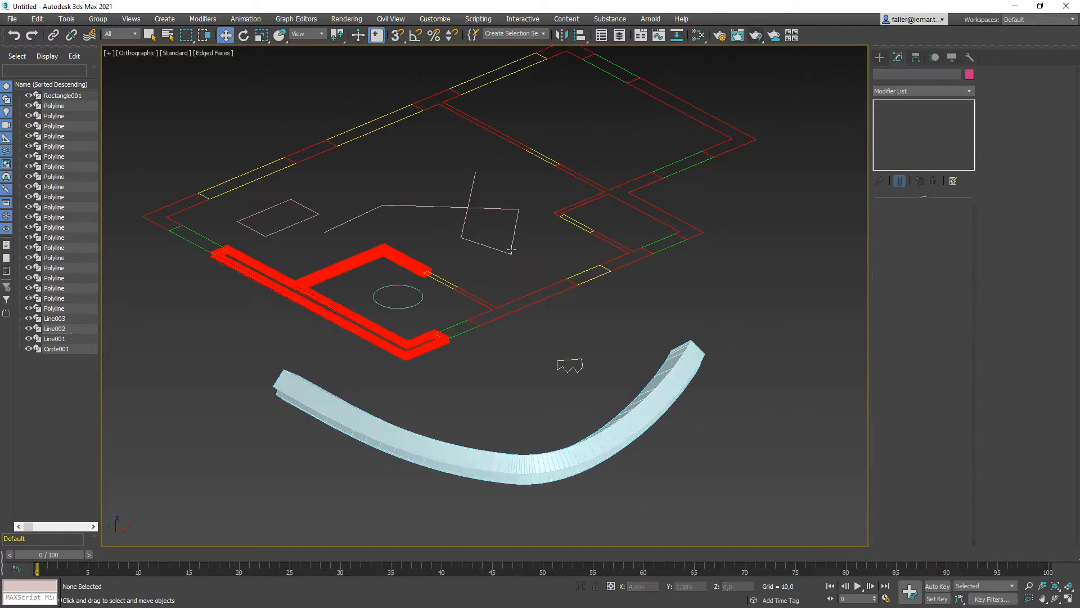
left_click_drag(539, 338, 541, 344)
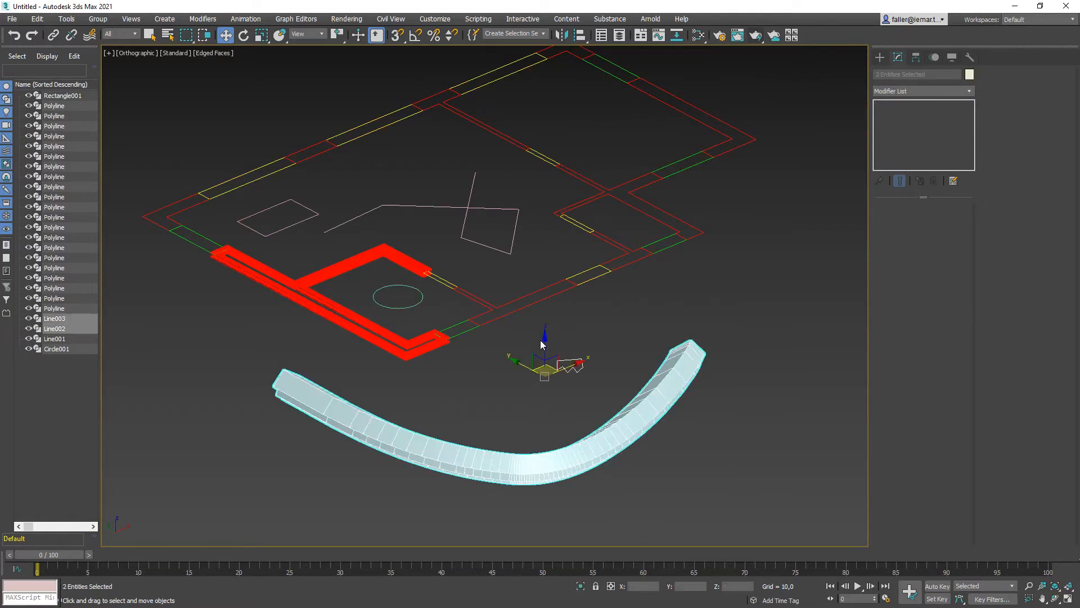
key("Delete")
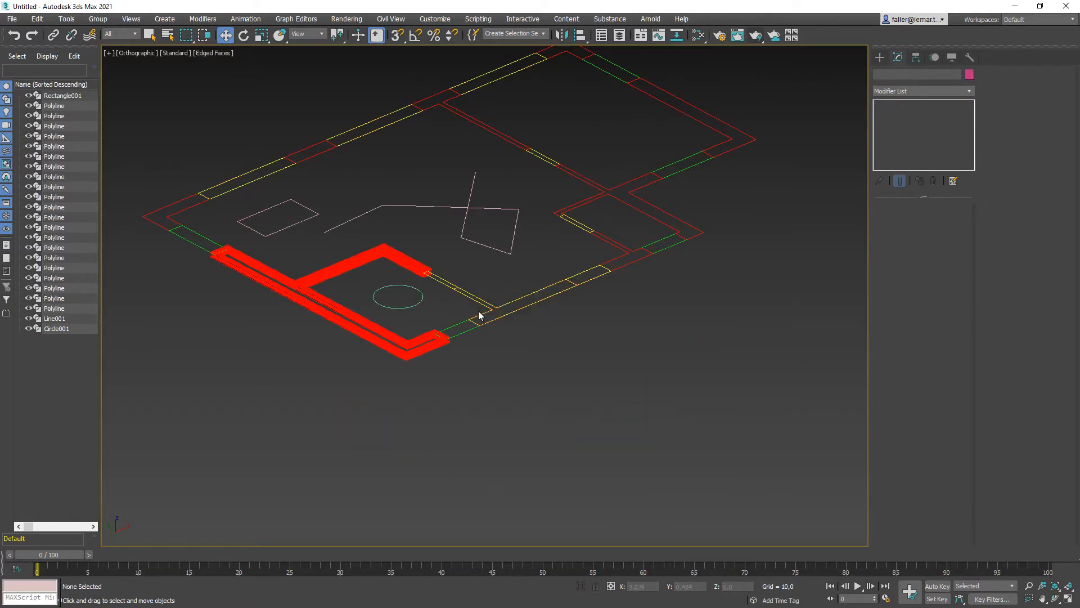
Delete the Sweep modifier from the corner room's wall polyline.
left_click(404, 352)
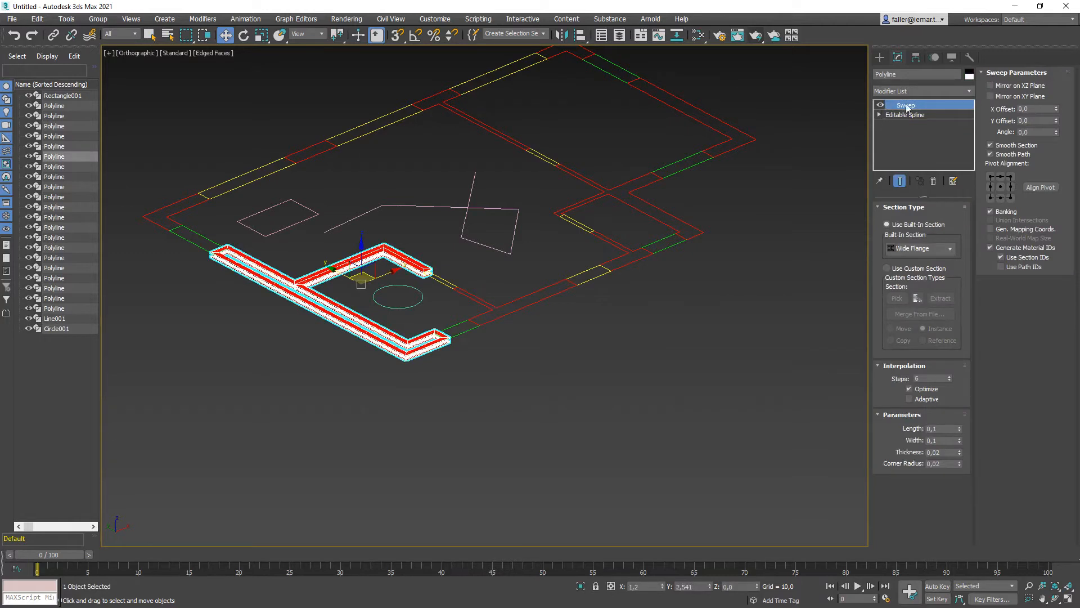
left_click(933, 181)
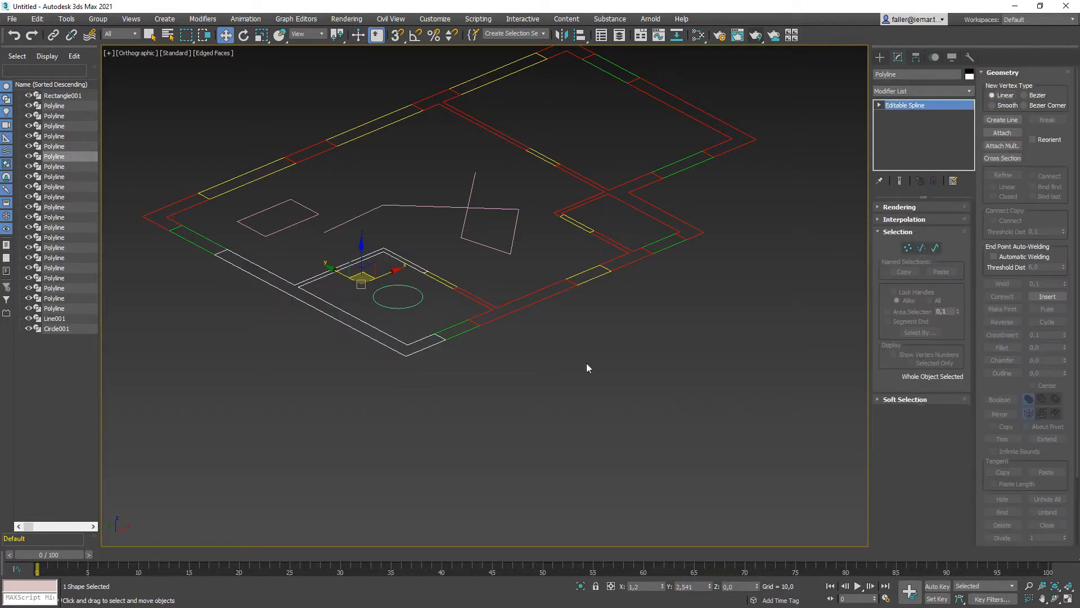
middle_click_drag(505, 367, 507, 370, "alt")
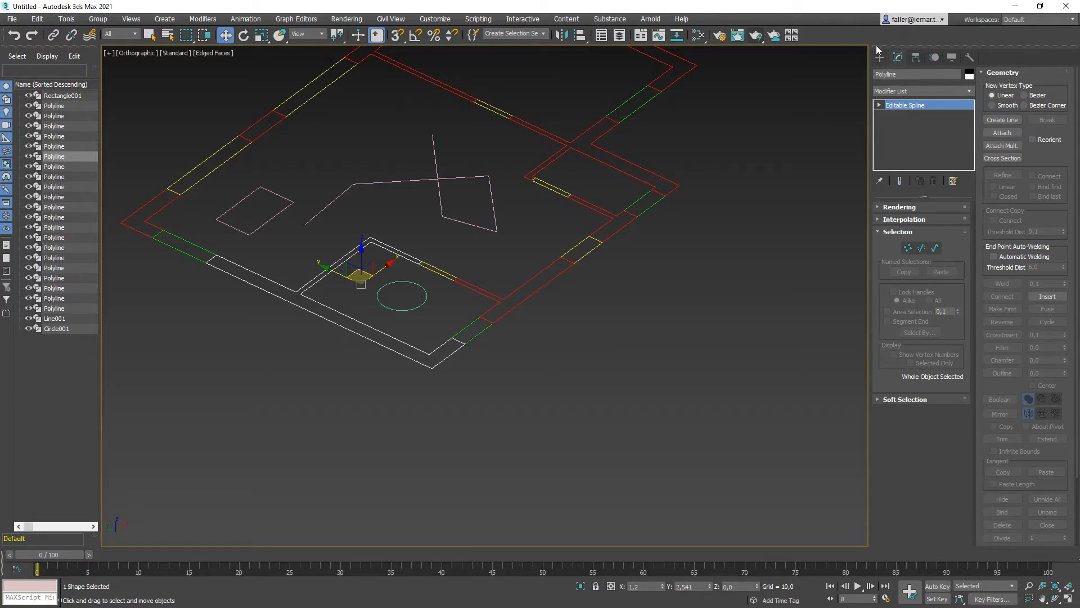
Draw a six-vertex straight-sided line below the floor plan in the Top view and close it into an arrow-like outline.
middle_click_drag(661, 241, 641, 221)
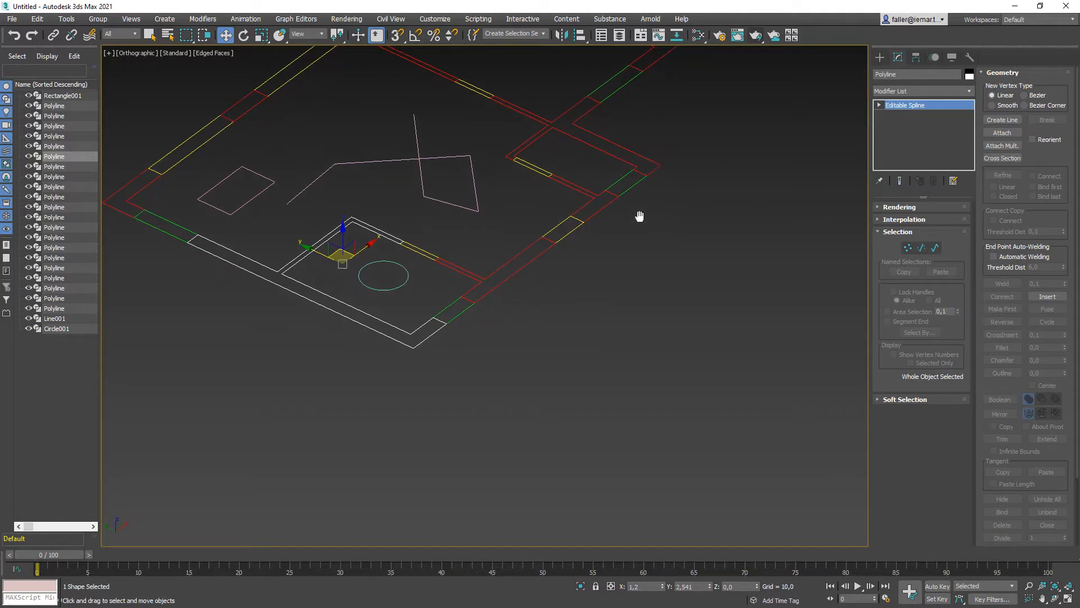
left_click(879, 57)
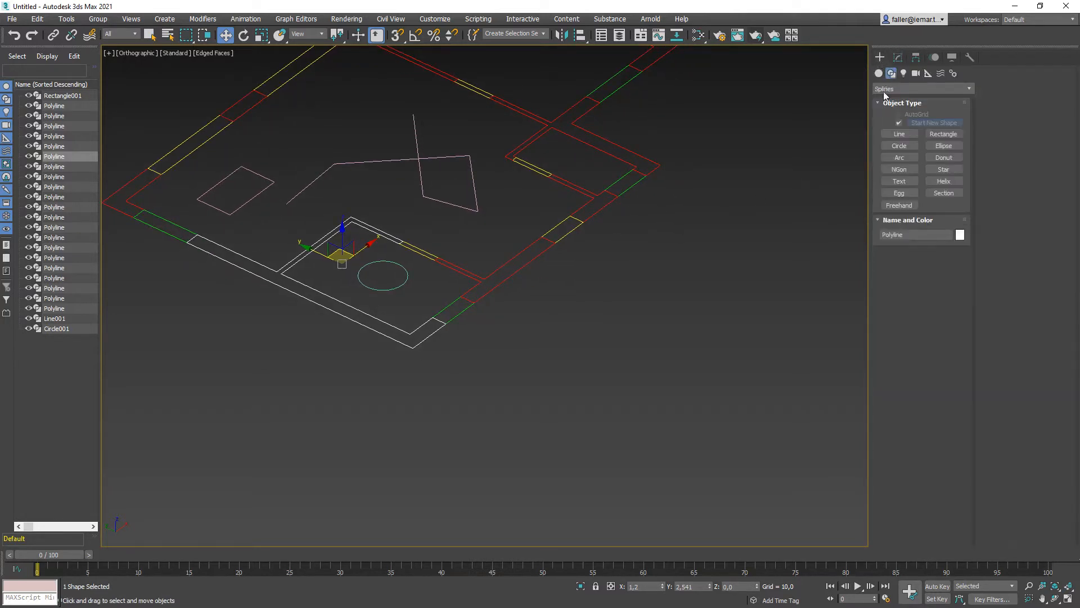
left_click(899, 135)
middle_click_drag(710, 255, 681, 265)
key("t")
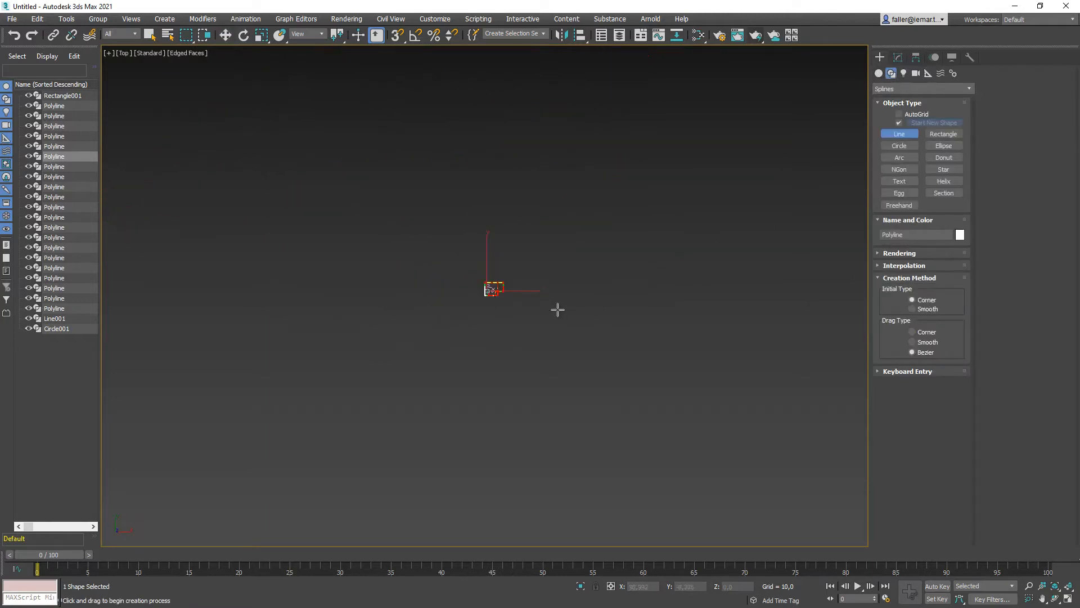
scroll(471, 285, "up", 4)
middle_click_drag(464, 276, 414, 134)
scroll(551, 248, "up", 5)
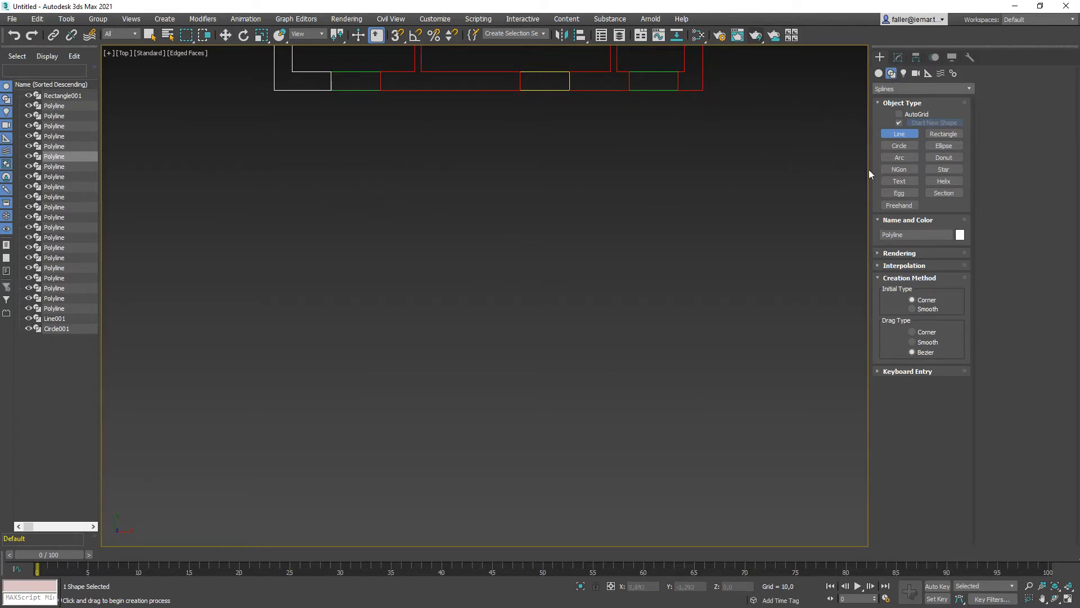
left_click(423, 205)
left_click(291, 343)
left_click(447, 325)
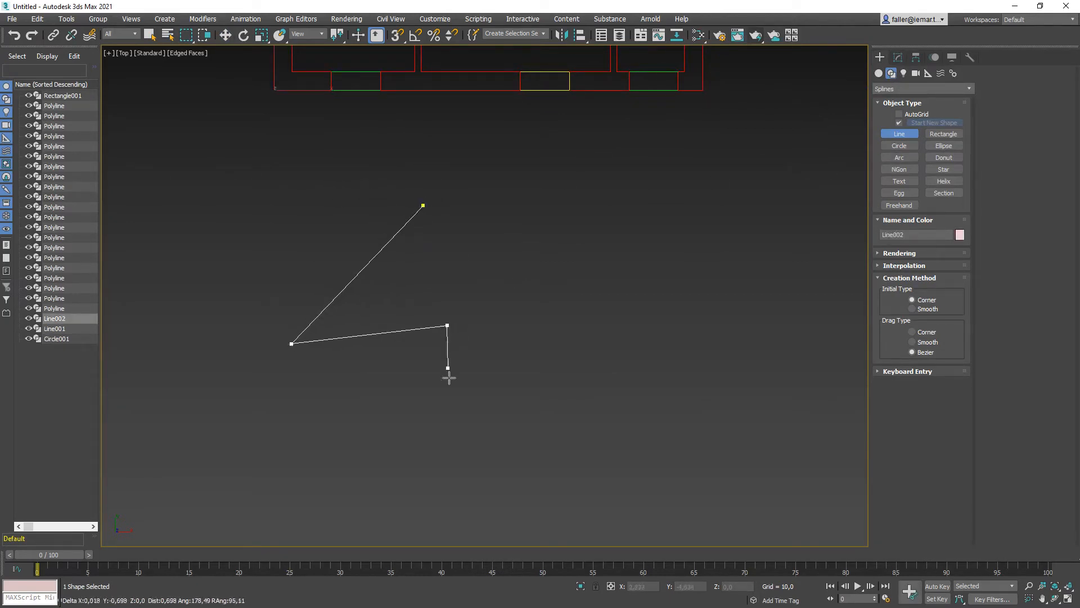
left_click(459, 430)
left_click(551, 402)
left_click(564, 276)
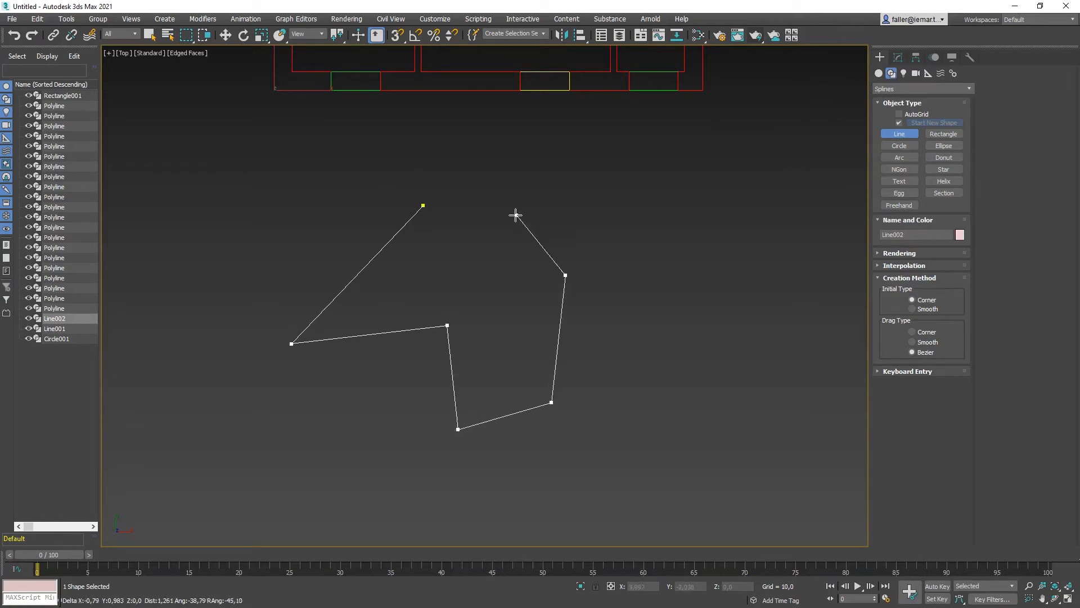
left_click(423, 206)
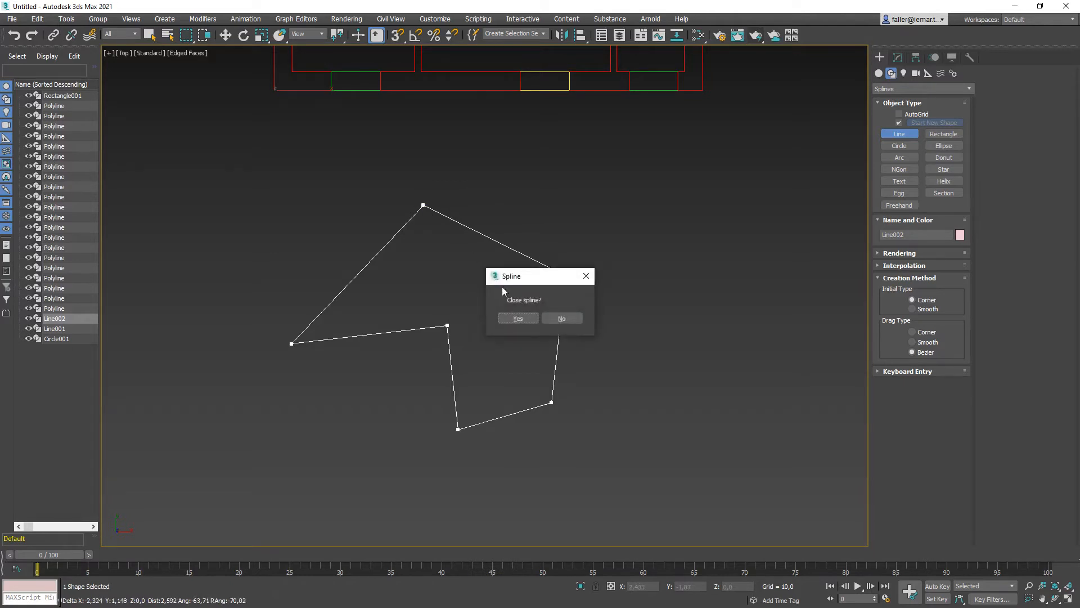
left_click(518, 319)
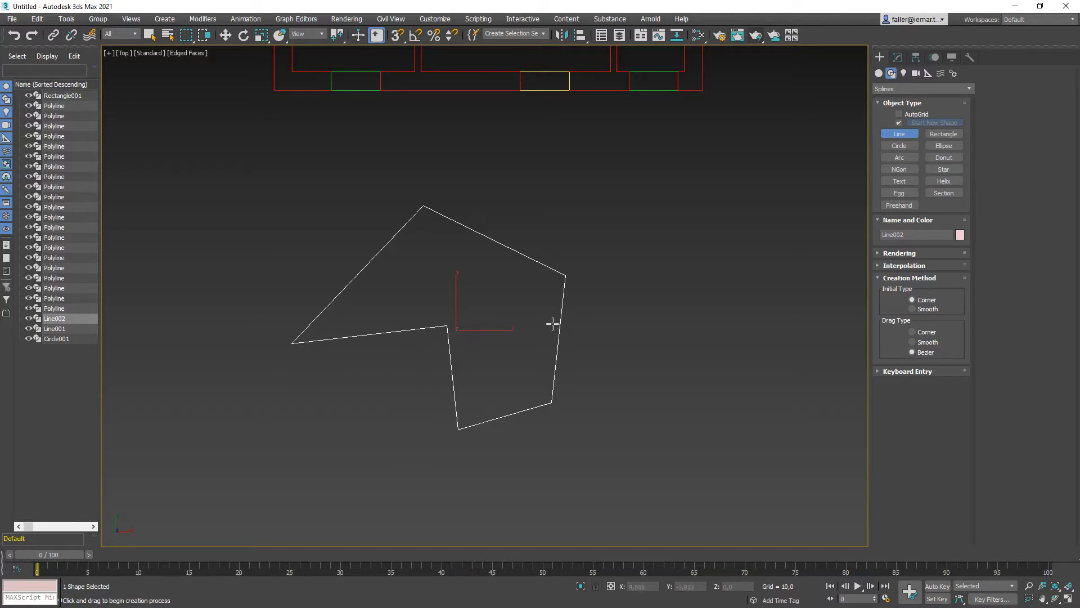
Draw a second straight-sided line beside the first, ending on its start point, and decline to close the spline.
middle_click_drag(605, 319, 500, 336)
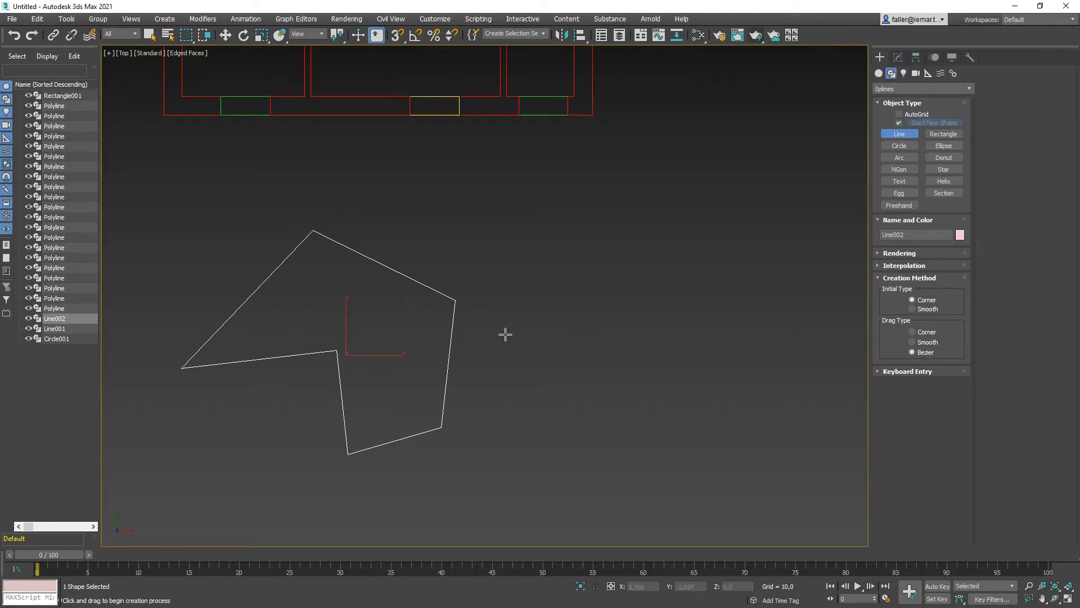
left_click(589, 234)
left_click(524, 279)
left_click(547, 392)
left_click(685, 367)
left_click(654, 332)
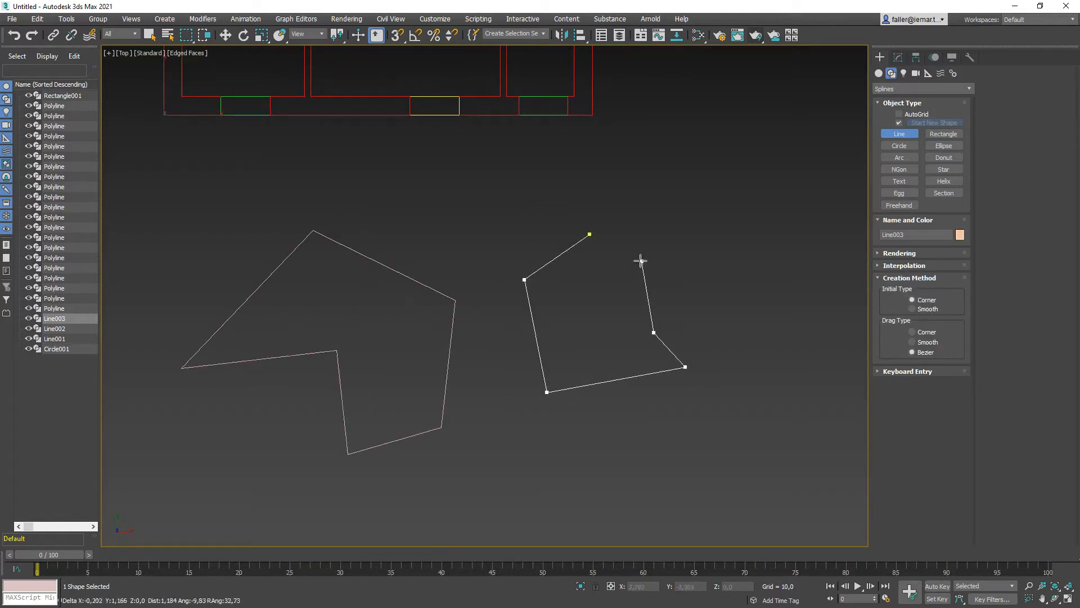
left_click(589, 235)
left_click(563, 316)
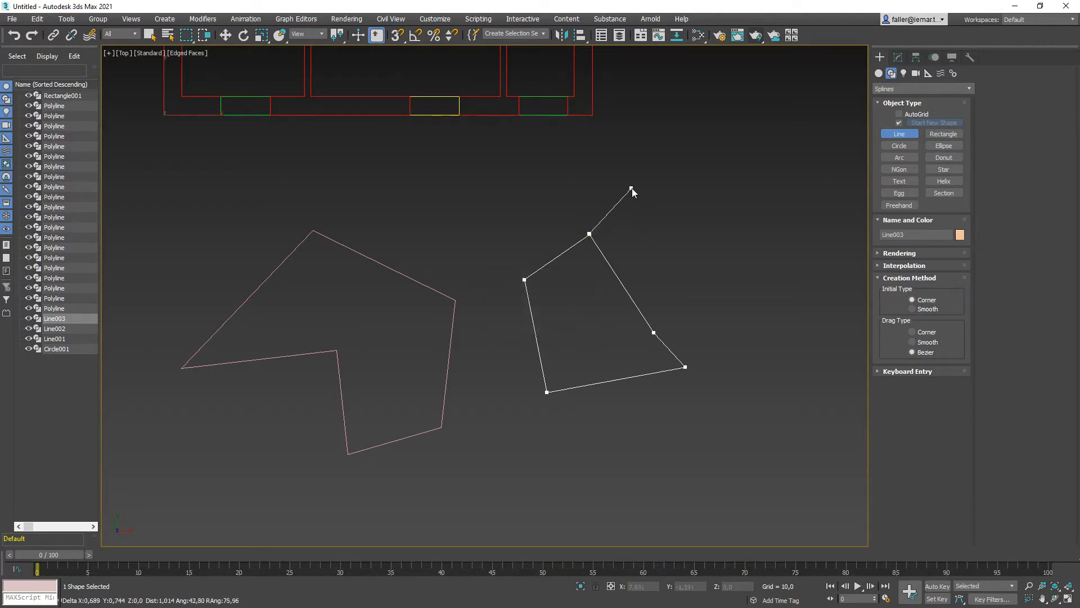
right_click(657, 106)
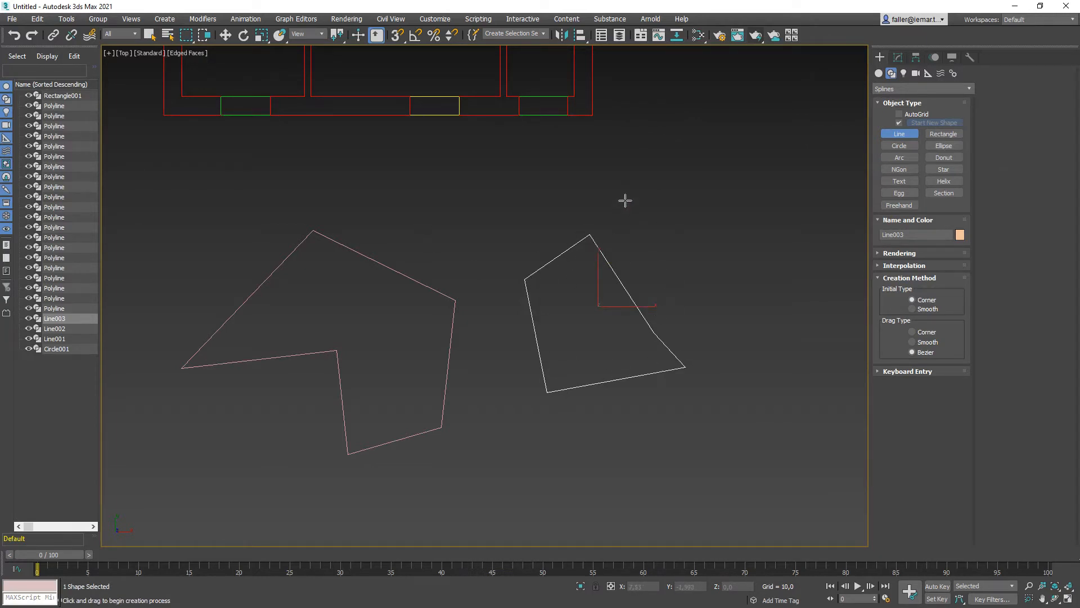
key("w")
left_click(647, 254)
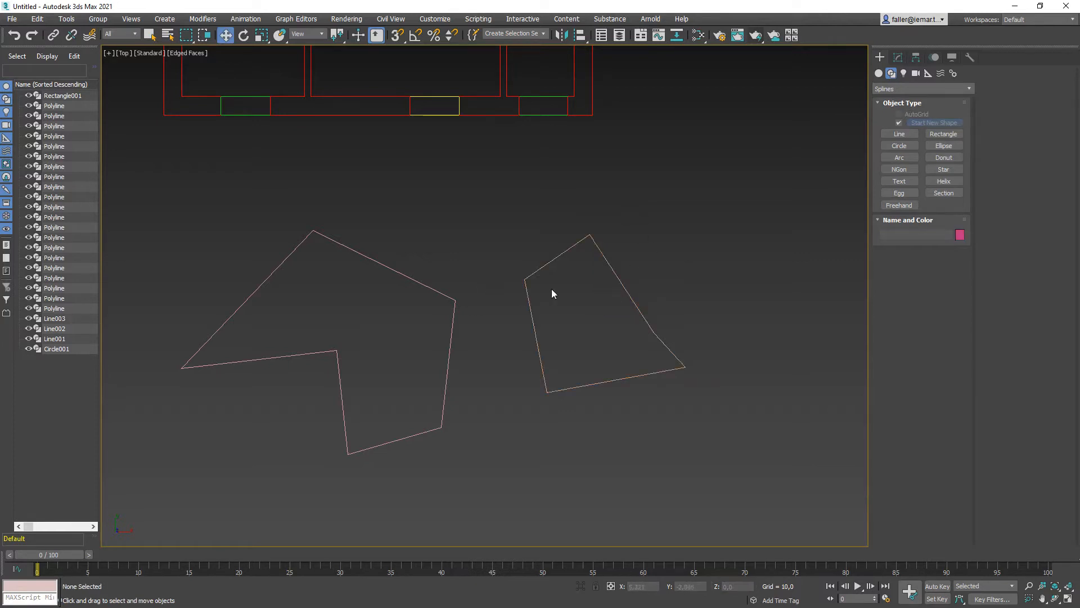
Check at spline level whether the first, arrow-like outline is open or closed.
left_click(437, 291)
left_click(897, 58)
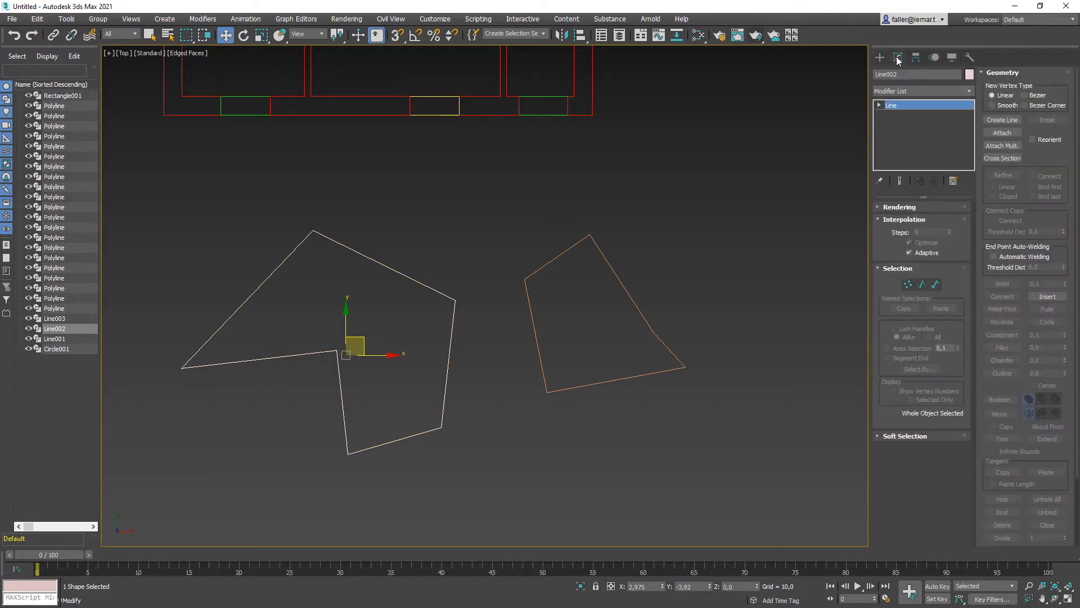
left_click(935, 285)
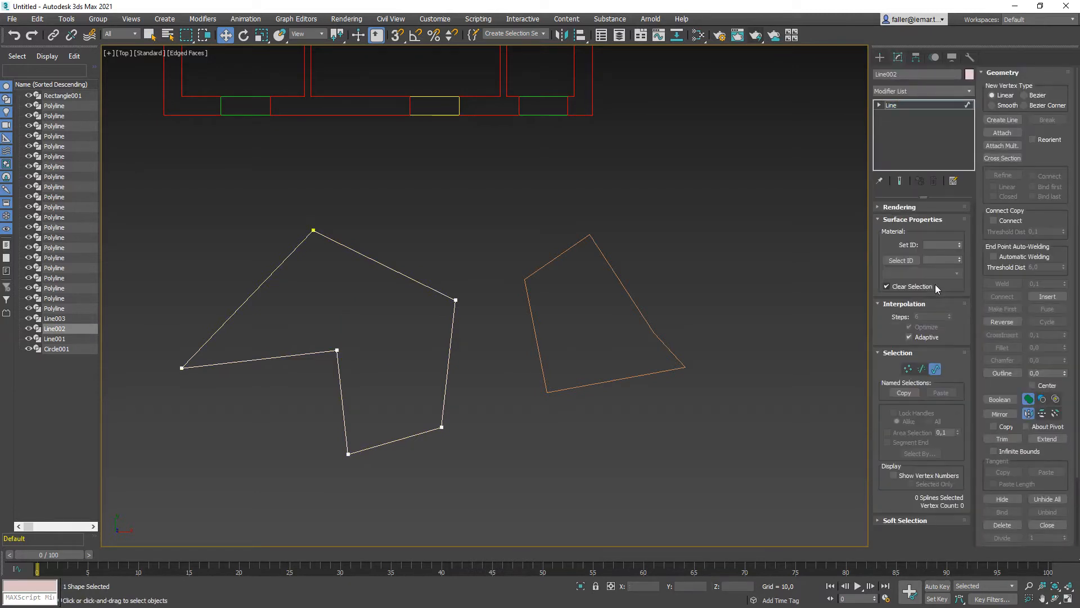
left_click(420, 283)
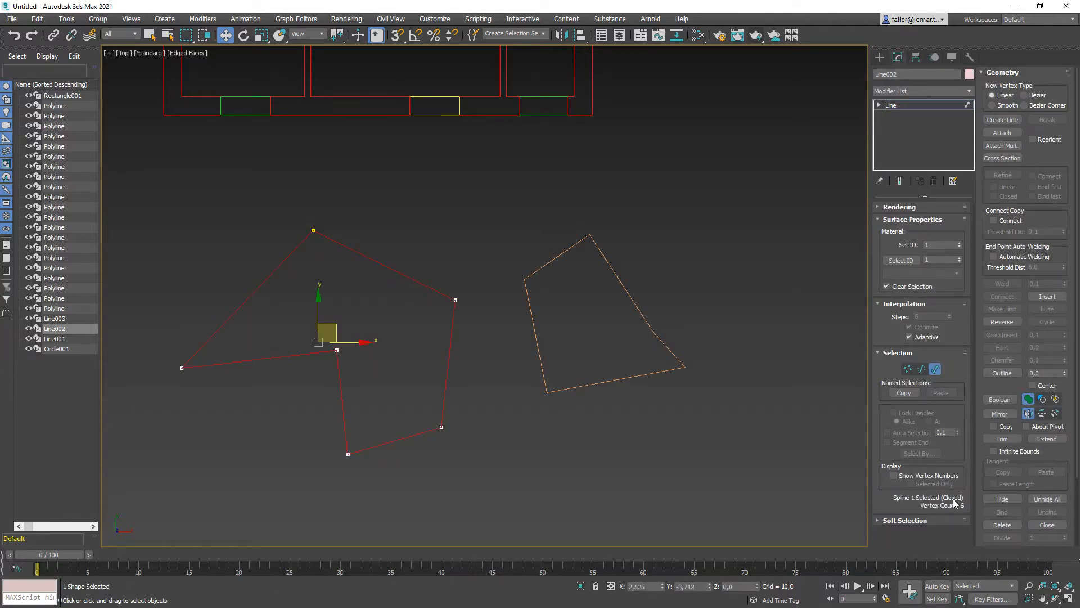
left_click(935, 369)
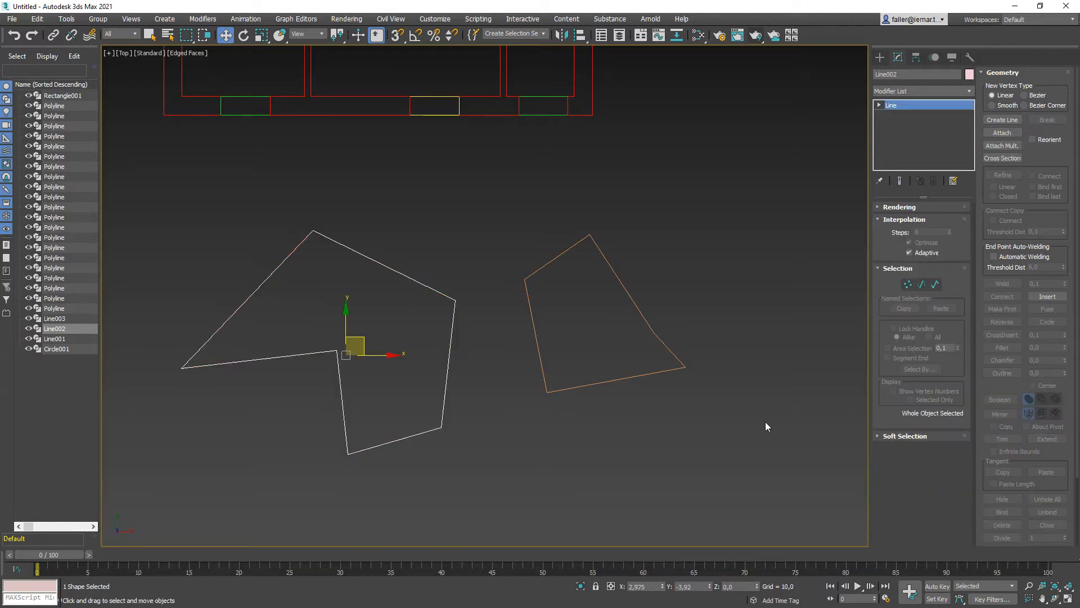
Check at spline level whether the second, smaller outline is open or closed.
left_click(765, 421)
left_click(616, 276)
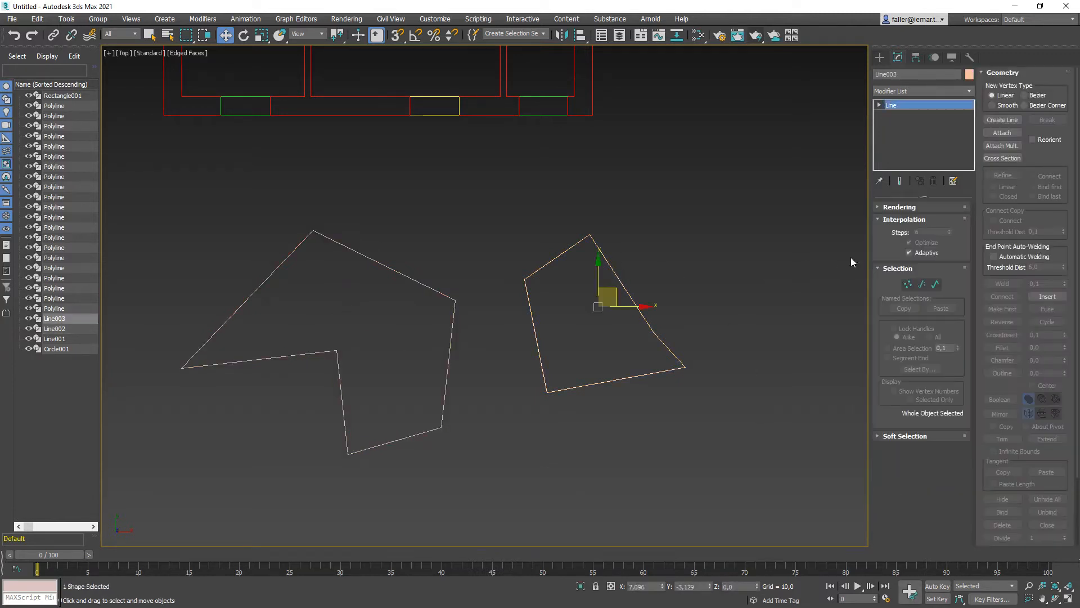
left_click(935, 285)
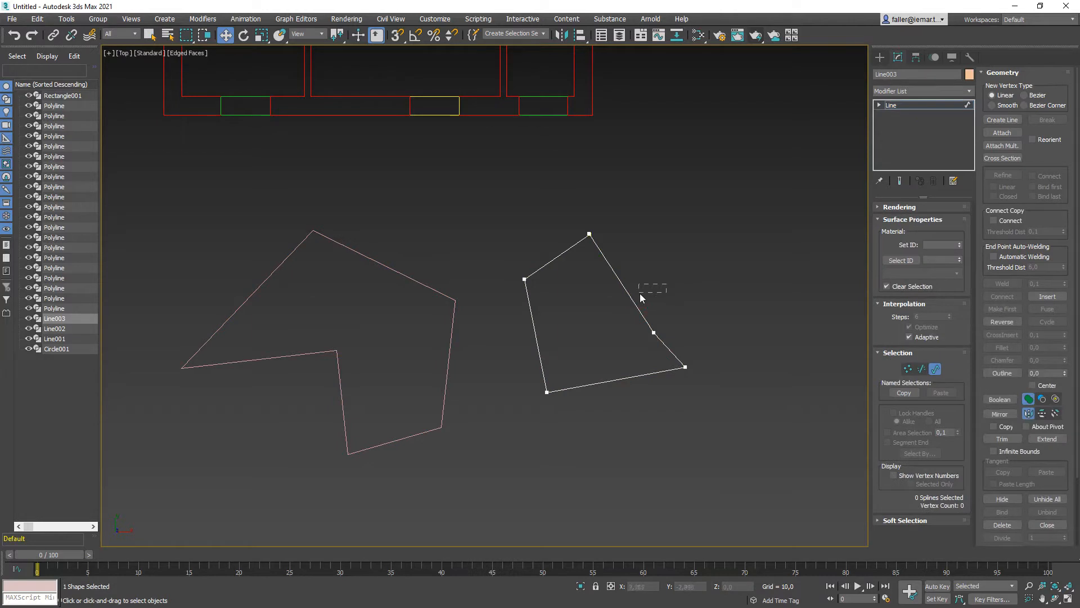
left_click_drag(640, 292, 626, 295)
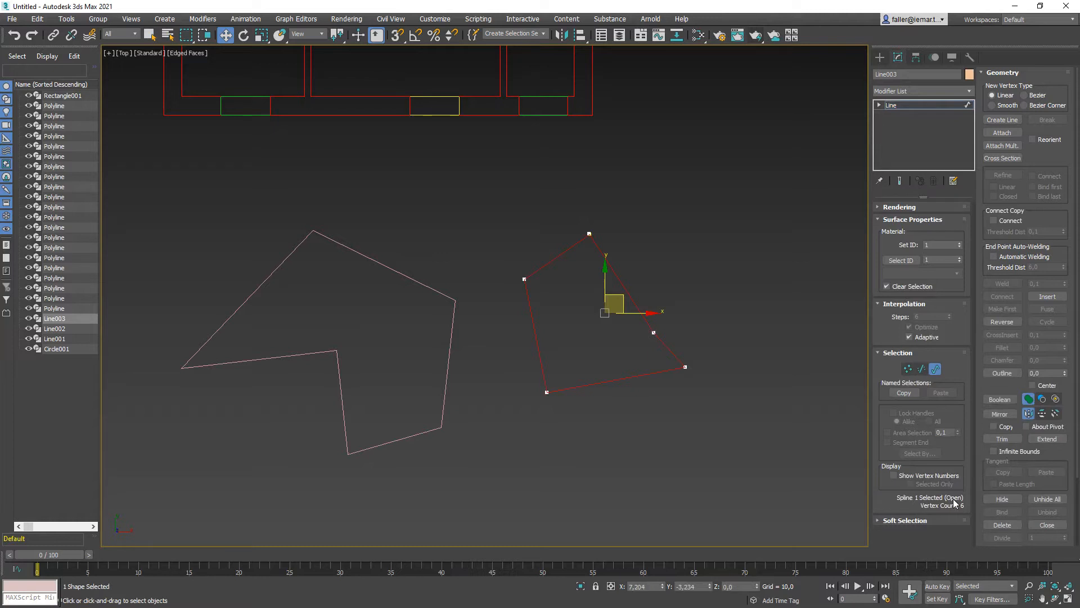
left_click(936, 368)
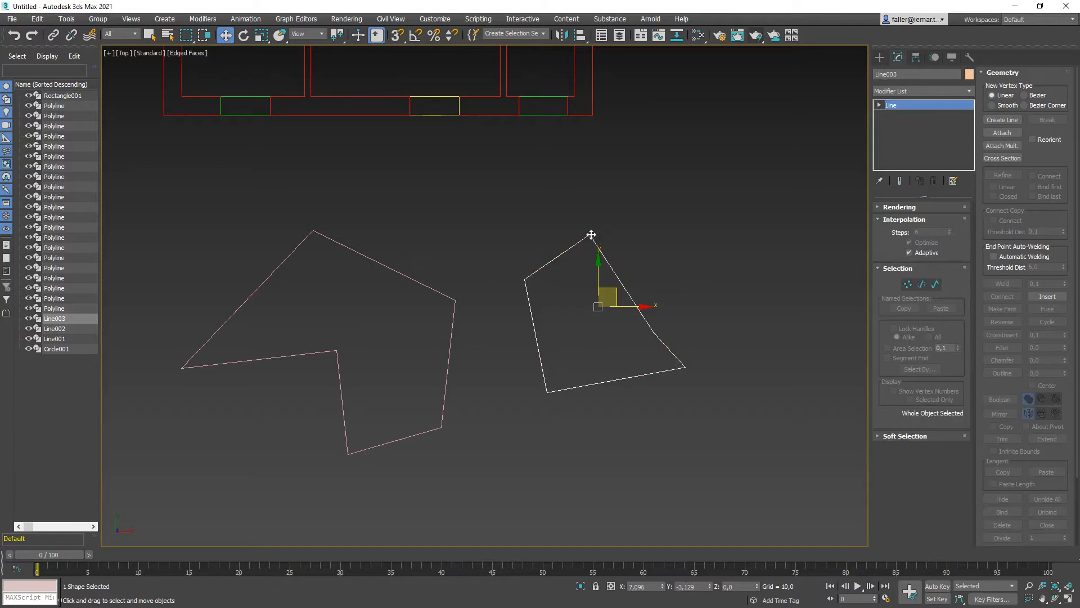
Examine the smaller outline's upper corner up close at segment level to see whether its two end vertices meet.
left_click(922, 284)
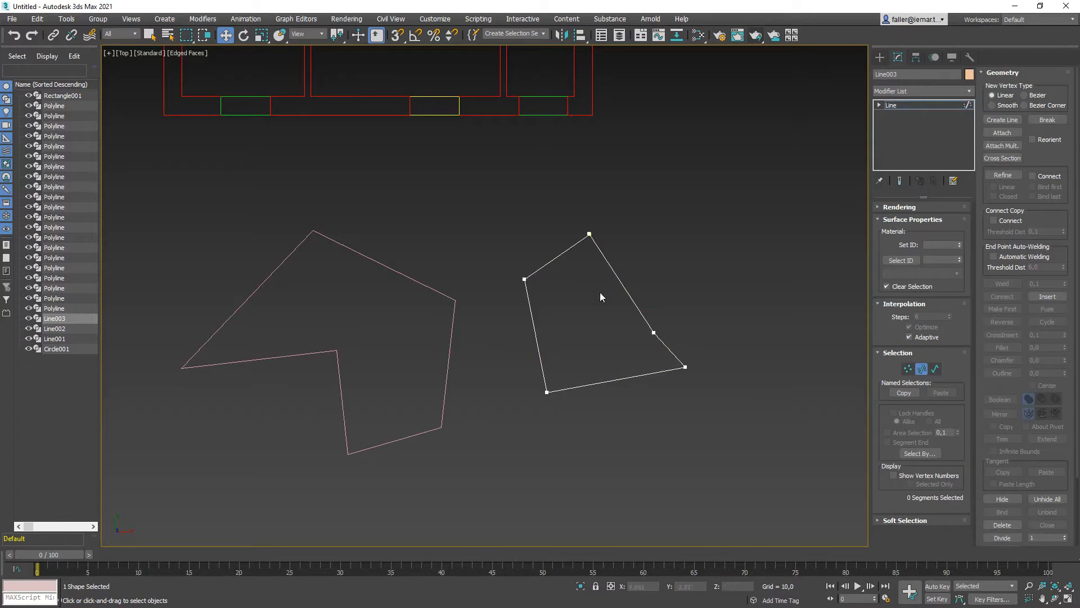
scroll(576, 265, "up", 5)
middle_click_drag(576, 266, 465, 233)
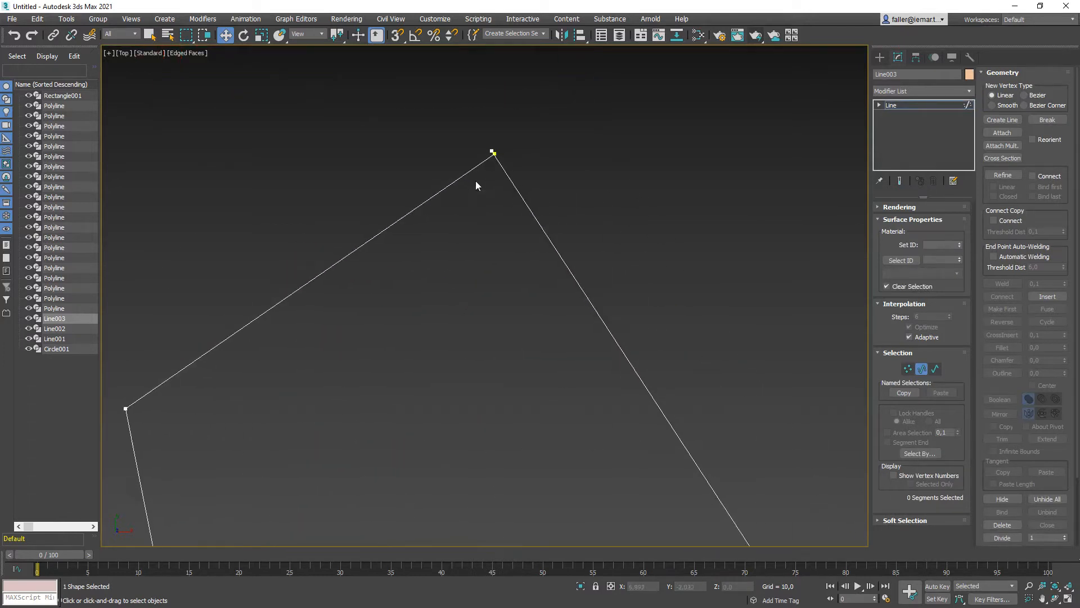
scroll(494, 148, "up", 8)
scroll(547, 220, "up", 7)
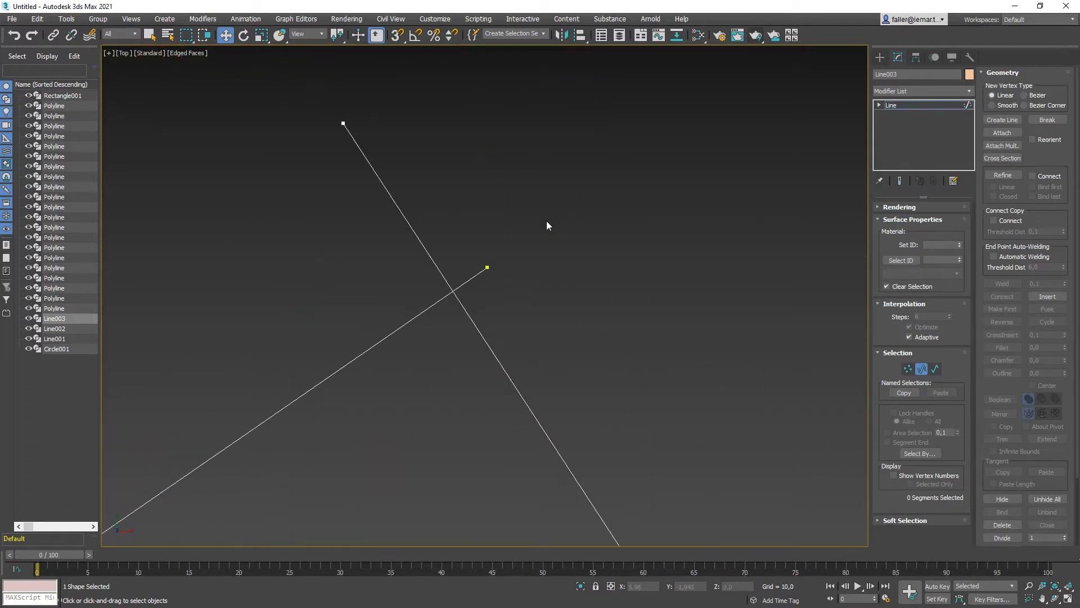
scroll(546, 221, "down", 7)
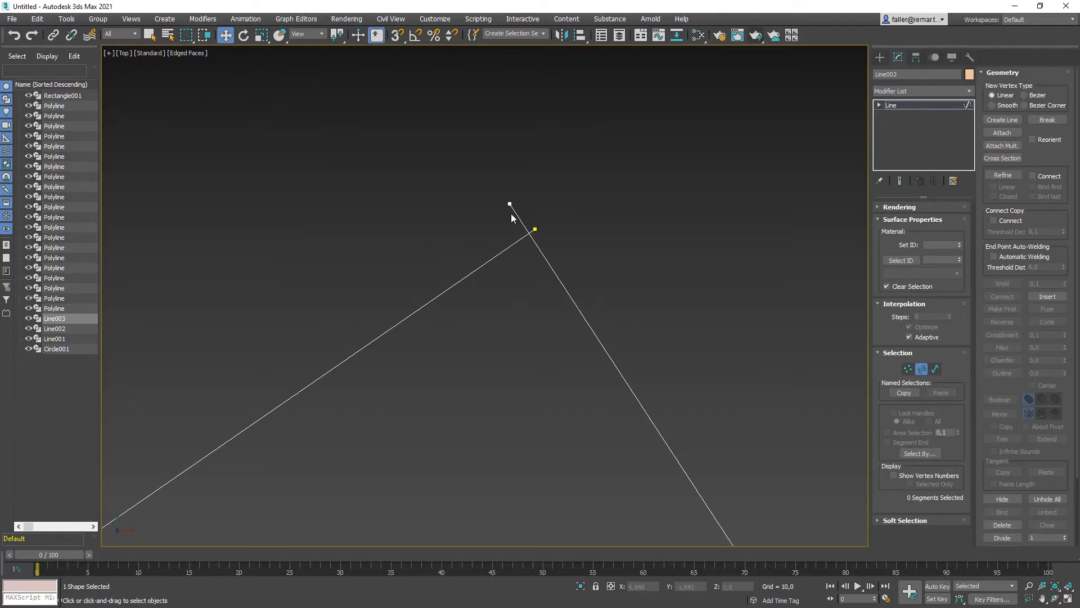
scroll(539, 233, "down", 5)
scroll(538, 233, "up", 10)
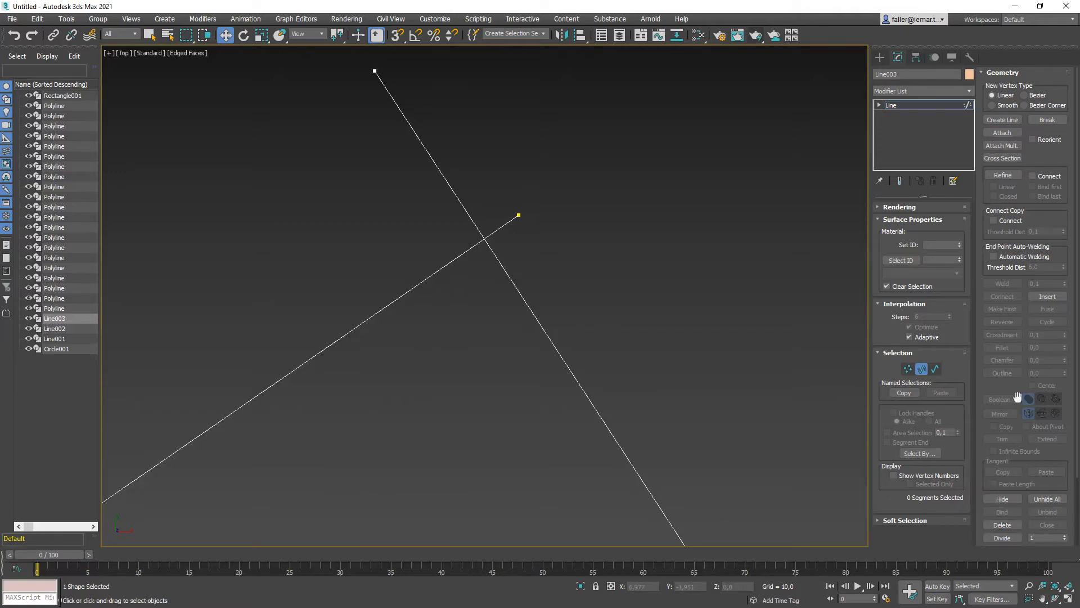
left_click(934, 370)
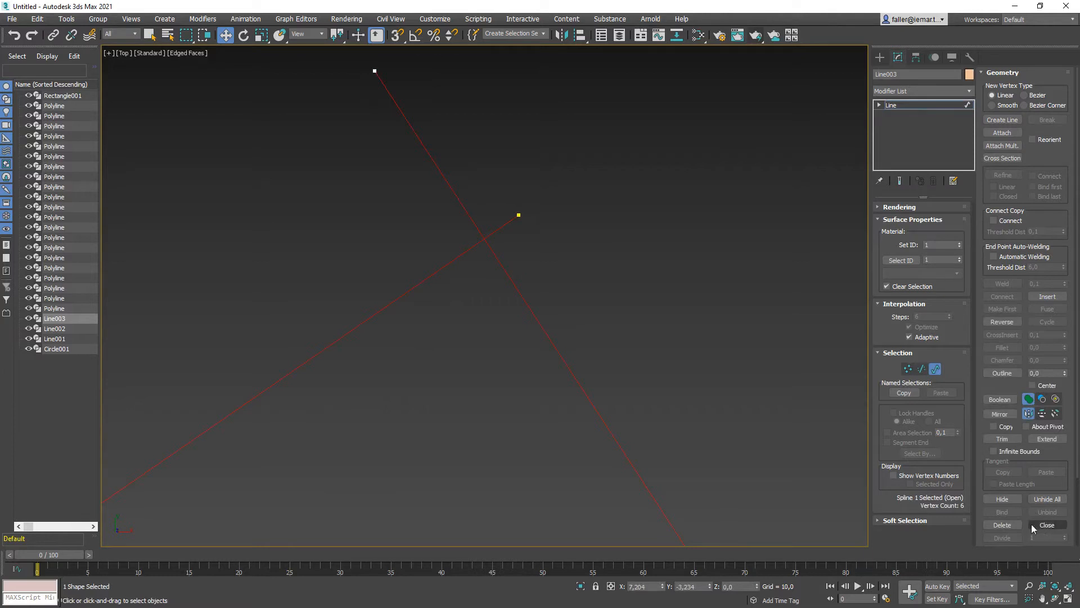
scroll(509, 256, "down", 4)
scroll(492, 287, "down", 5)
middle_click_drag(501, 329, 463, 145)
scroll(515, 278, "down", 2)
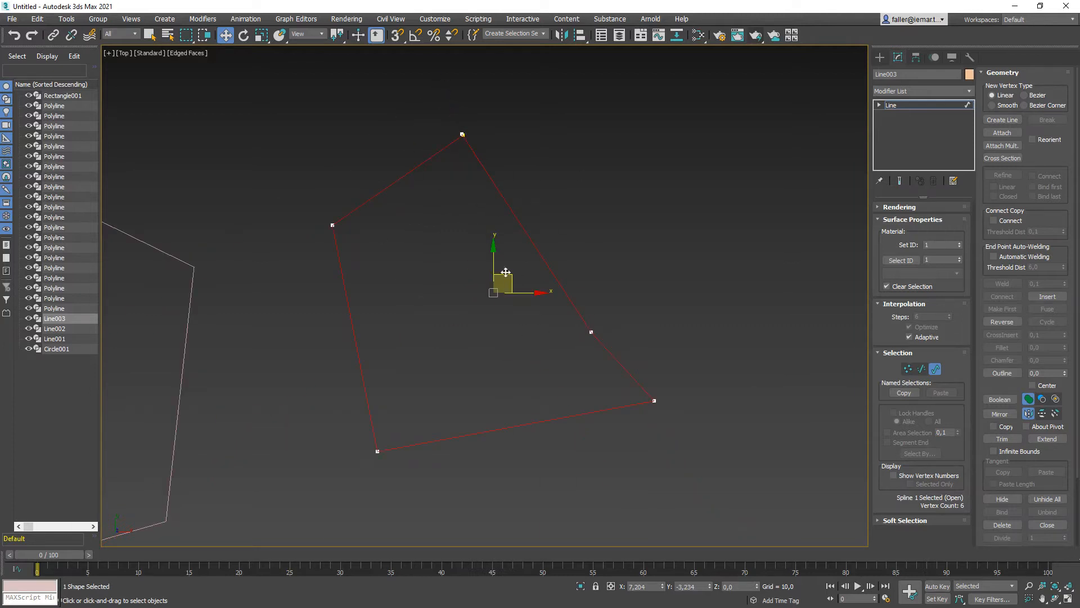
left_click(598, 243)
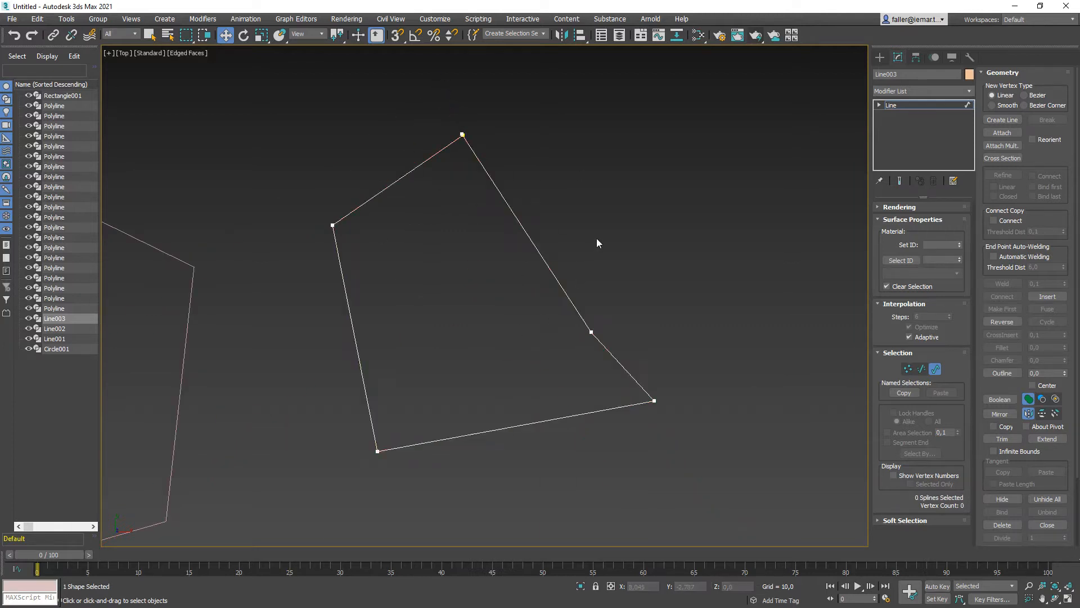
left_click(935, 369)
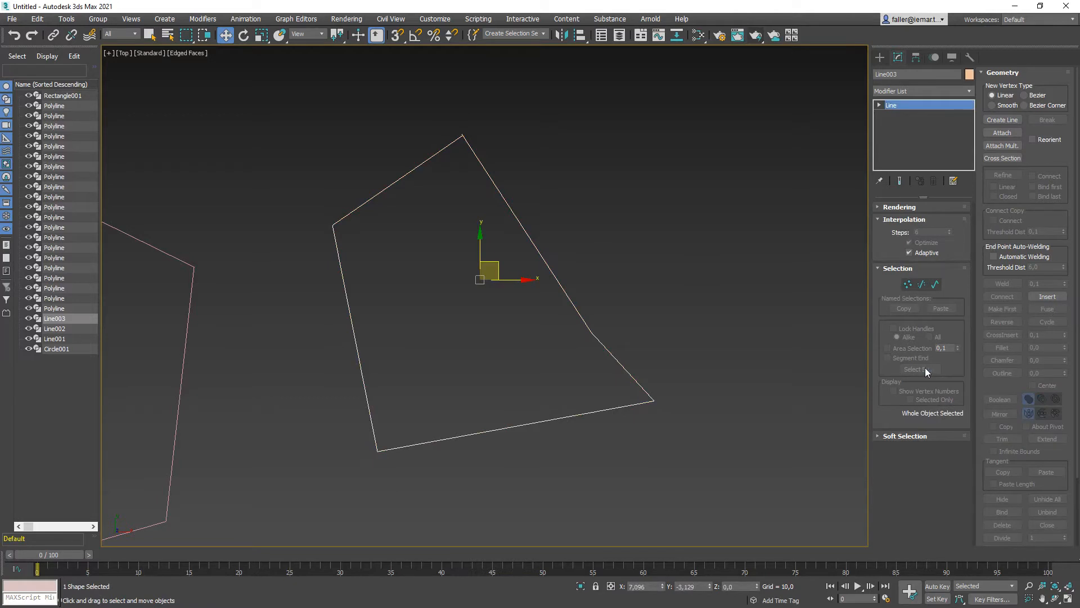
Delete the long slanted segment that runs down from the smaller outline's upper corner.
left_click(922, 285)
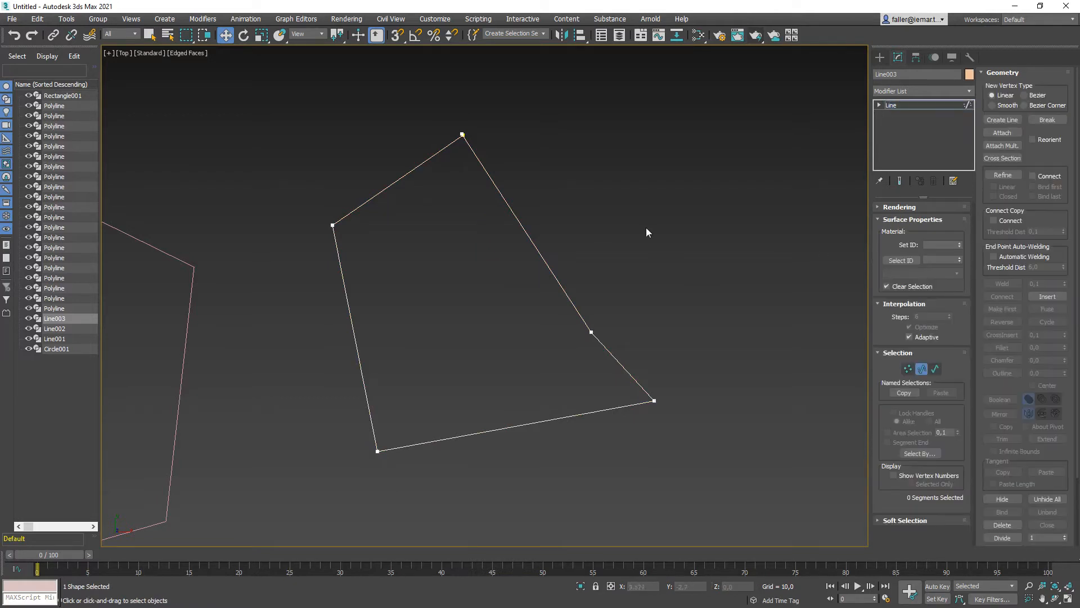
left_click(491, 195)
key("Delete")
Close the smaller outline across its gap with the Close command at spline level.
left_click(935, 369)
left_click_drag(663, 363, 619, 371)
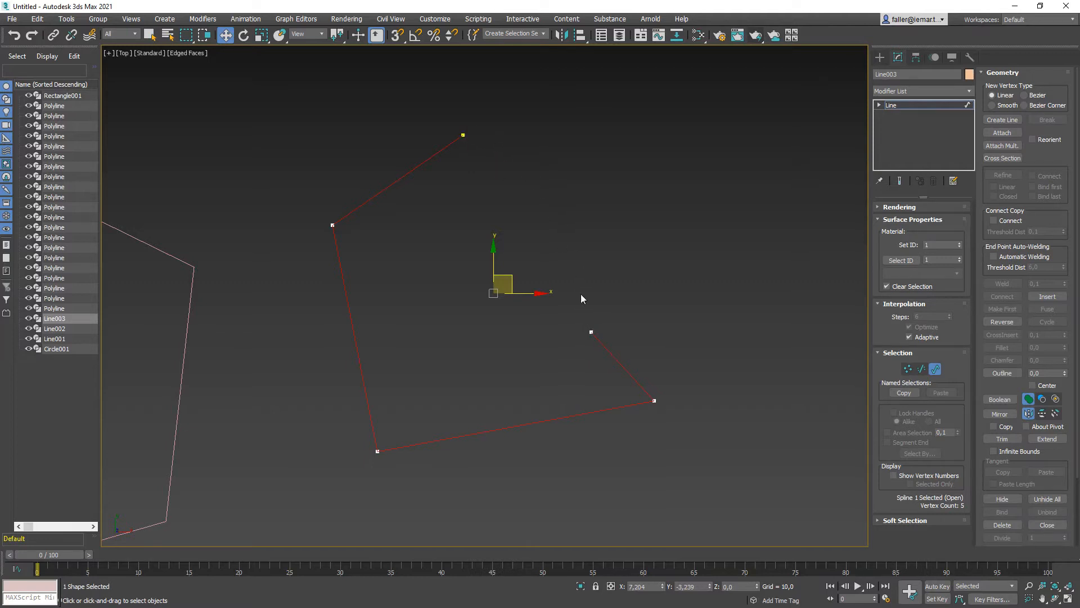
left_click(1050, 525)
left_click(934, 370)
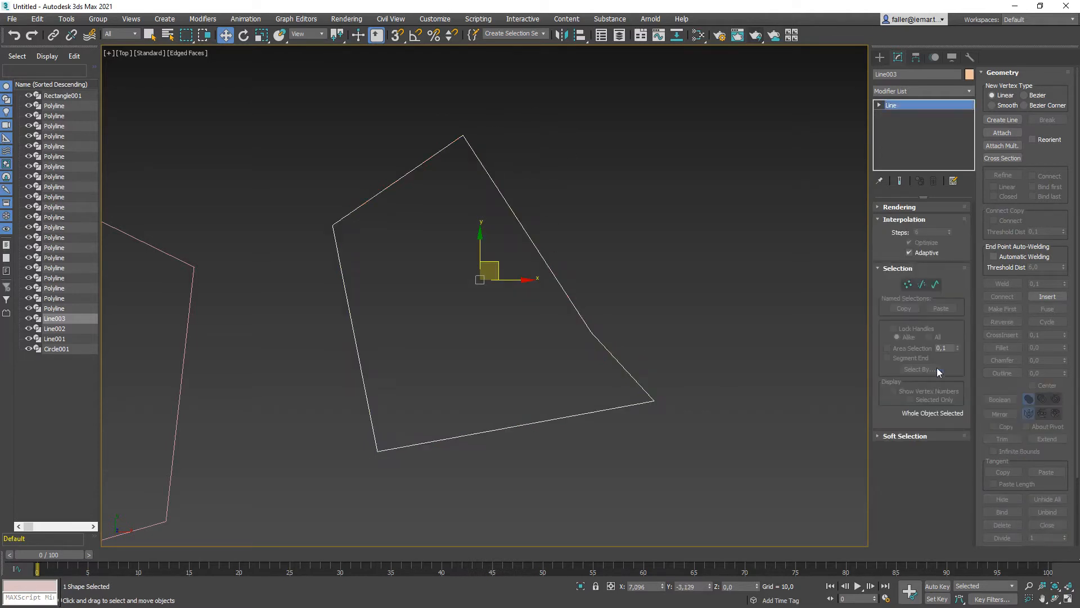
Delete the segment that closes the smaller outline and switch the line to vertex level.
left_click(922, 285)
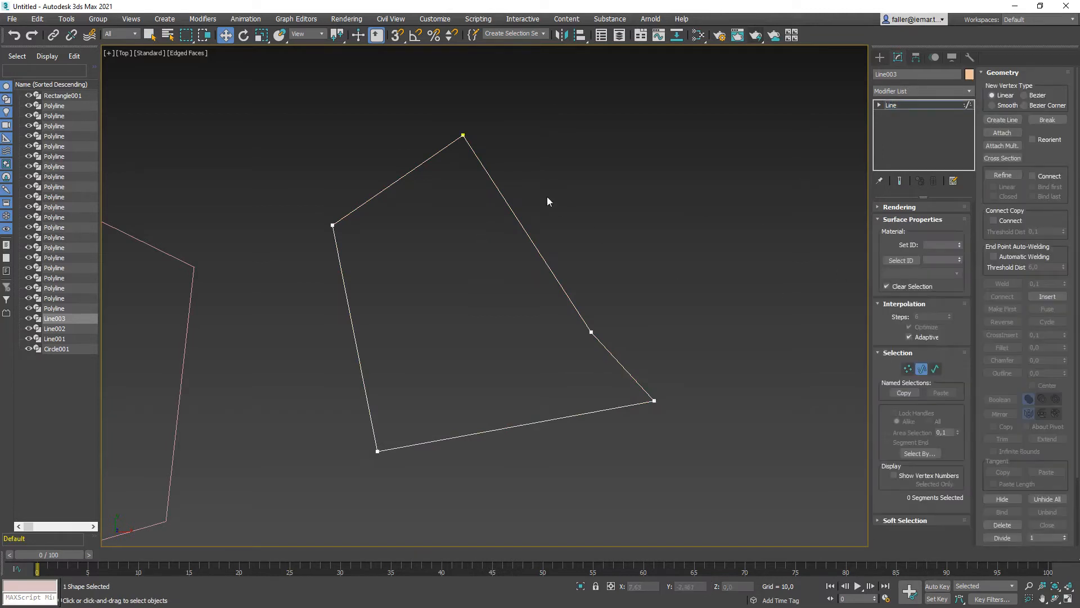
left_click(506, 211)
key("Delete")
left_click(907, 368)
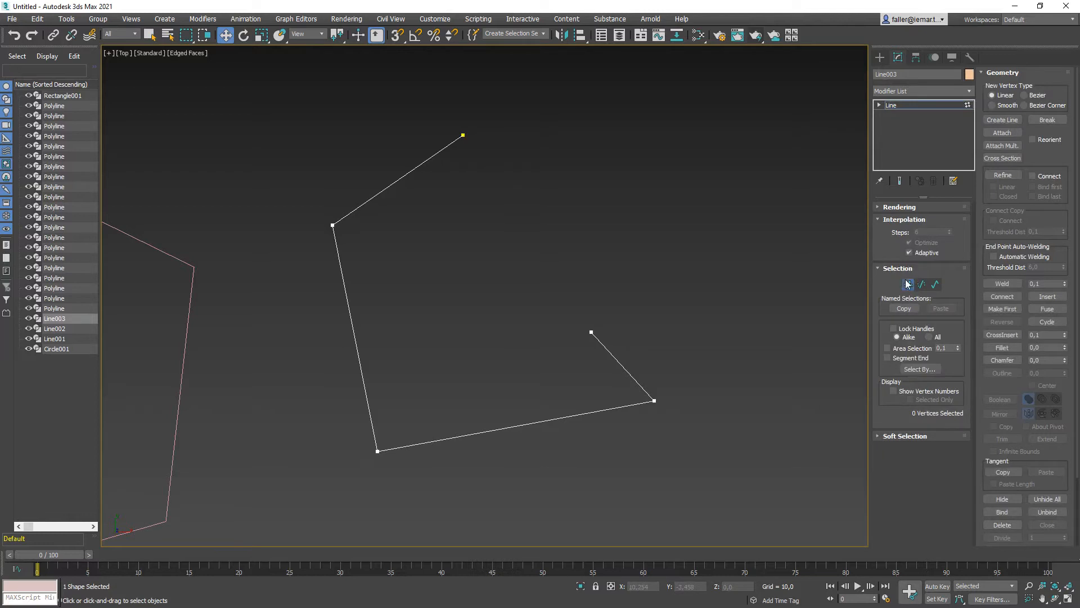
Bridge the smaller outline's gap by connecting its two open end vertices with the Connect command.
left_click(1004, 298)
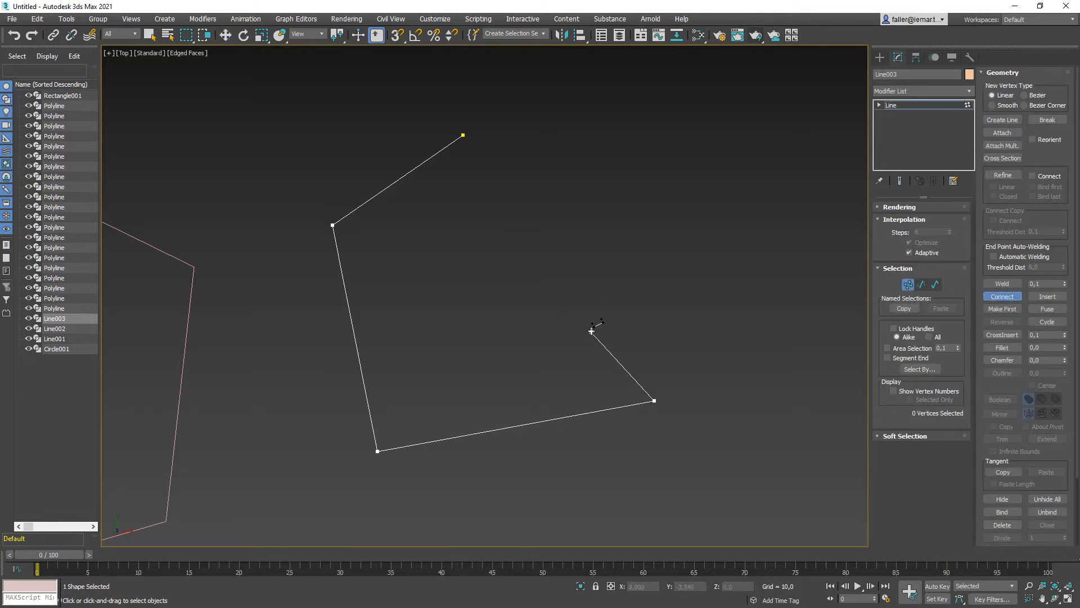
left_click_drag(480, 138, 463, 136)
left_click(1002, 297)
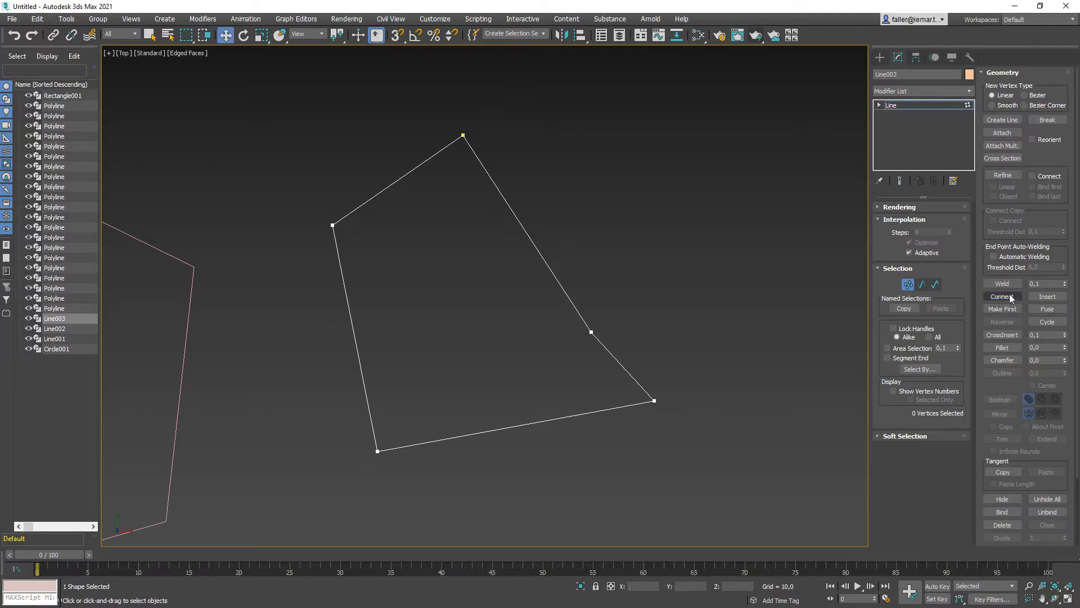
Check at spline level whether the smaller outline is closed, and return to whole-object level.
left_click(935, 284)
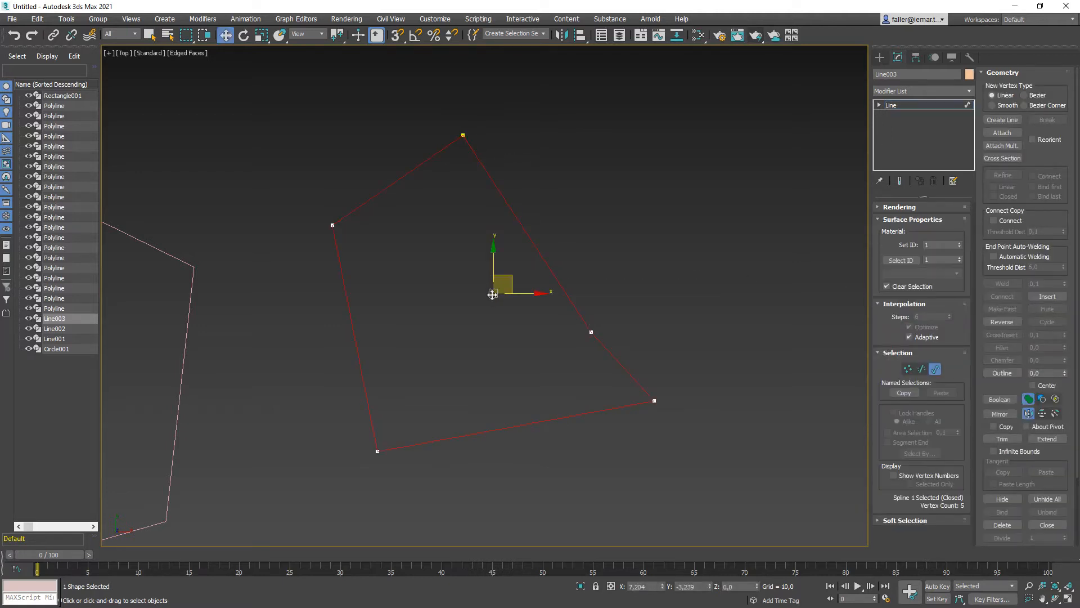
left_click(740, 281)
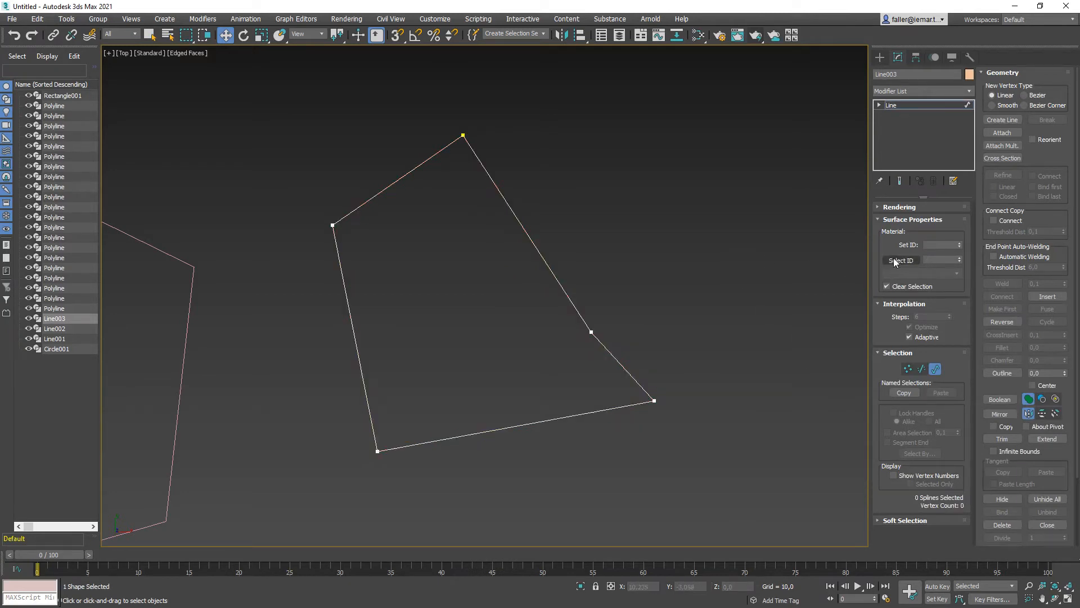
scroll(852, 301, "down", 6)
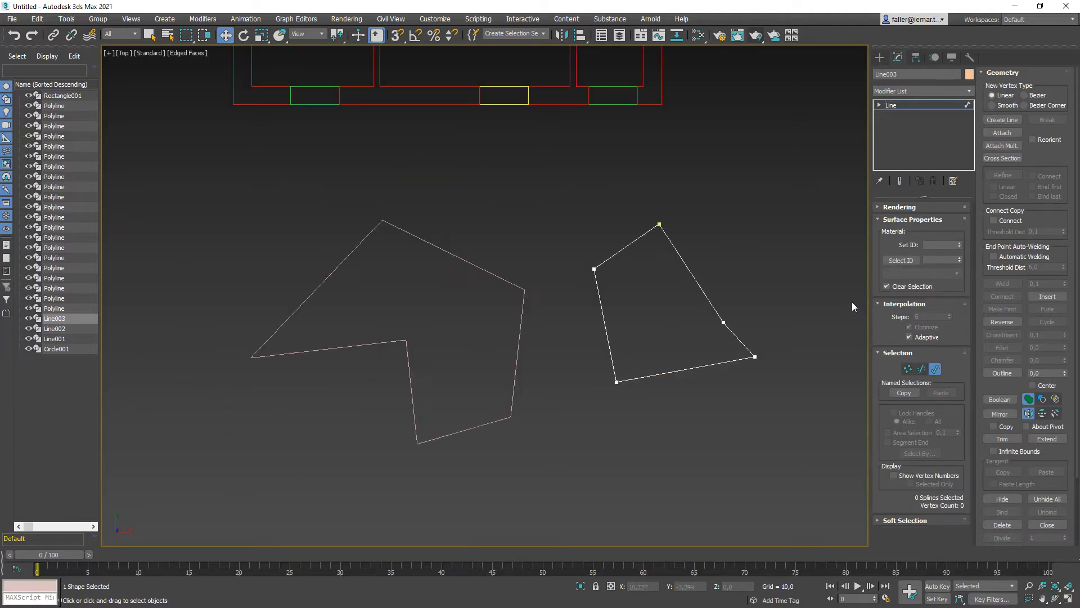
scroll(692, 196, "up", 1)
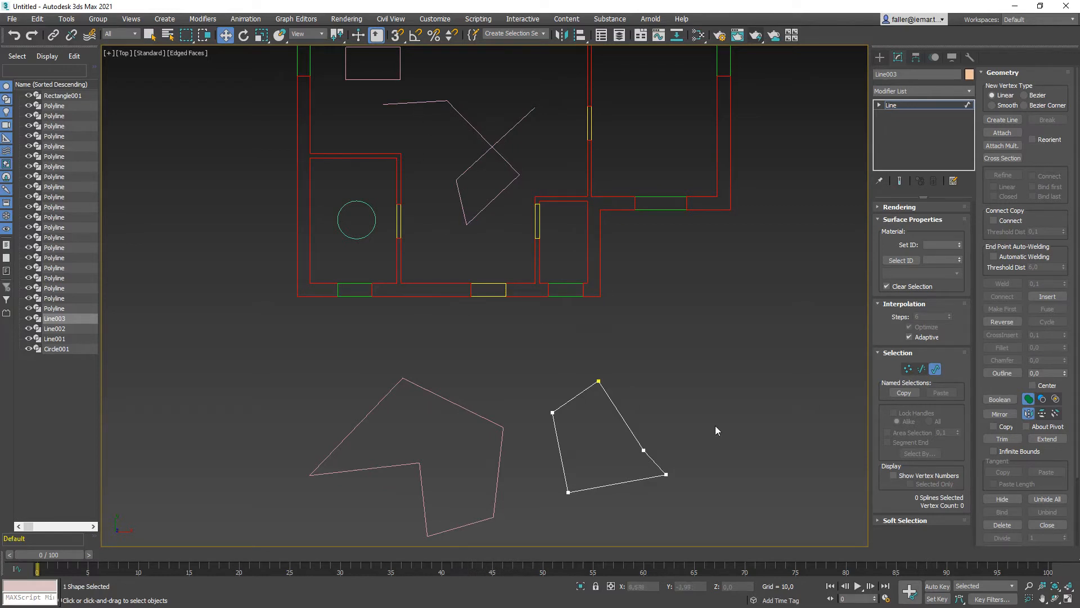
left_click(935, 368)
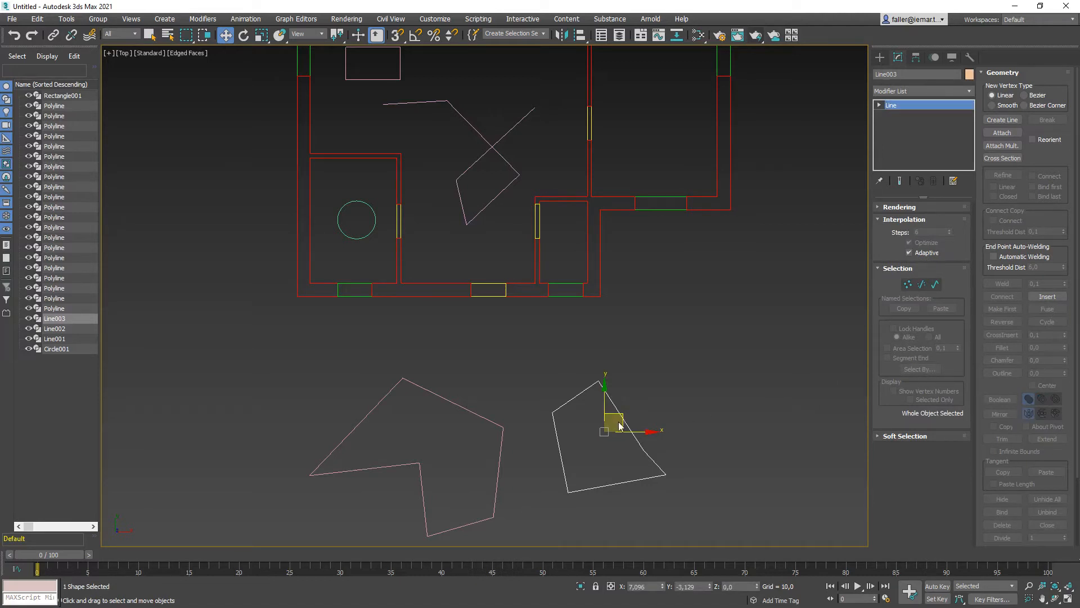
Draw a closed, self-crossing four-point line beside the smaller outline and leave it deselected.
middle_click_drag(640, 428, 480, 356)
left_click(880, 57)
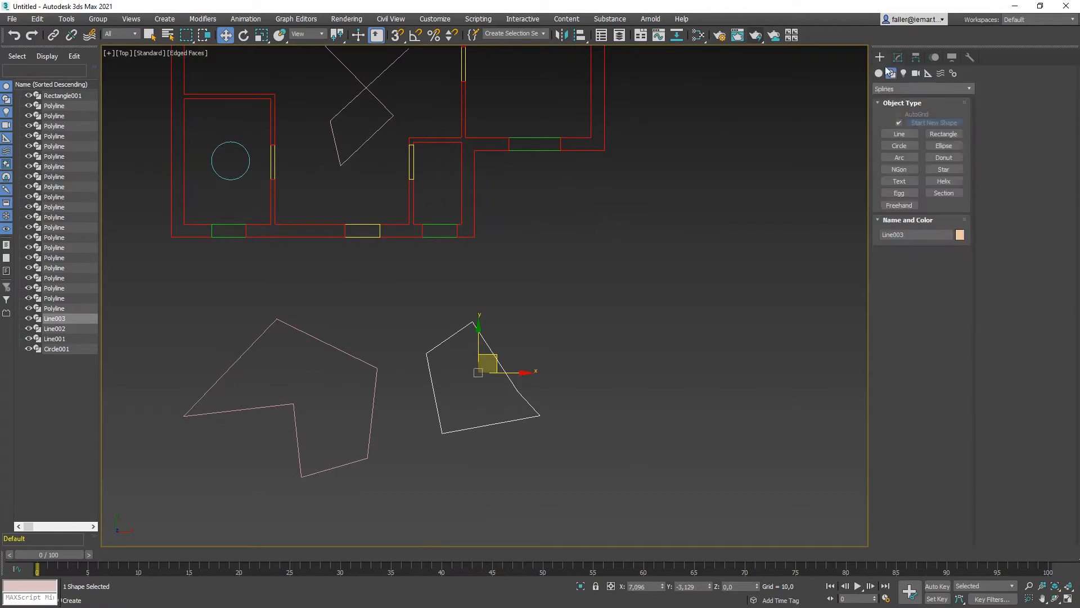
left_click(900, 134)
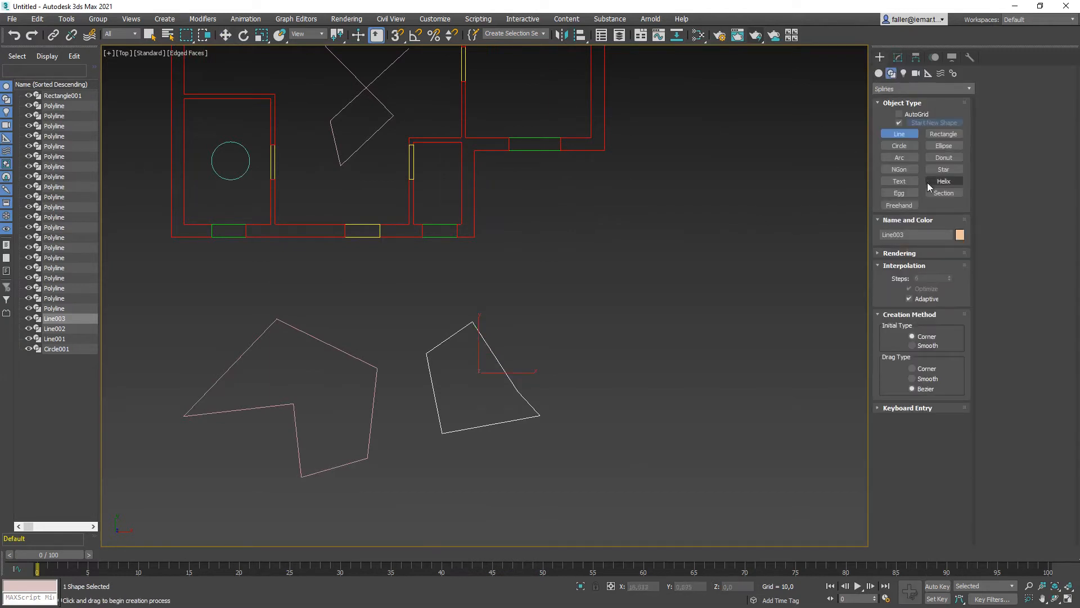
left_click(561, 303)
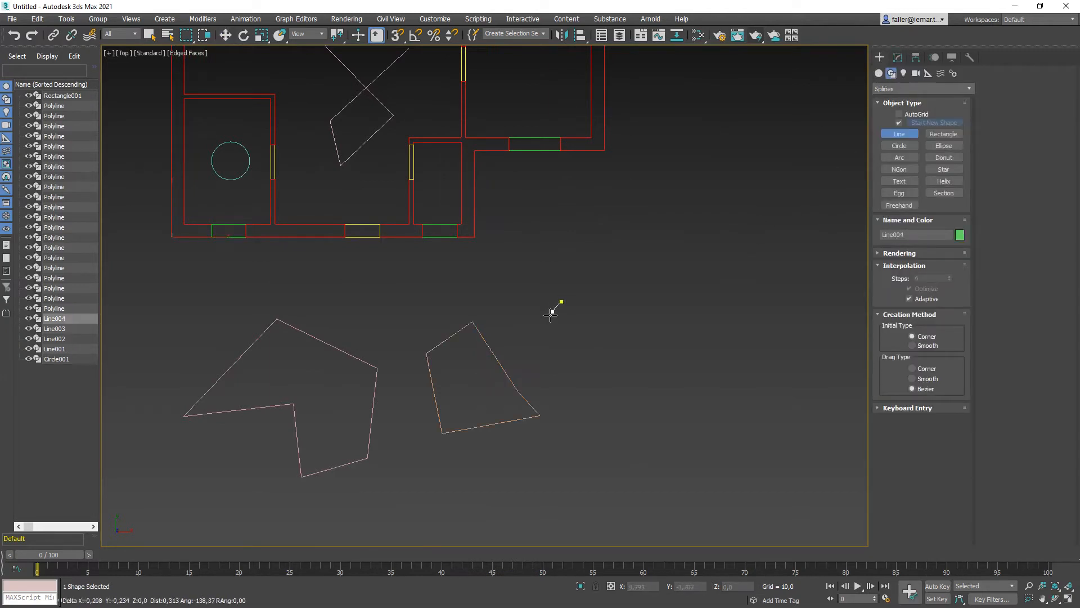
left_click(529, 363)
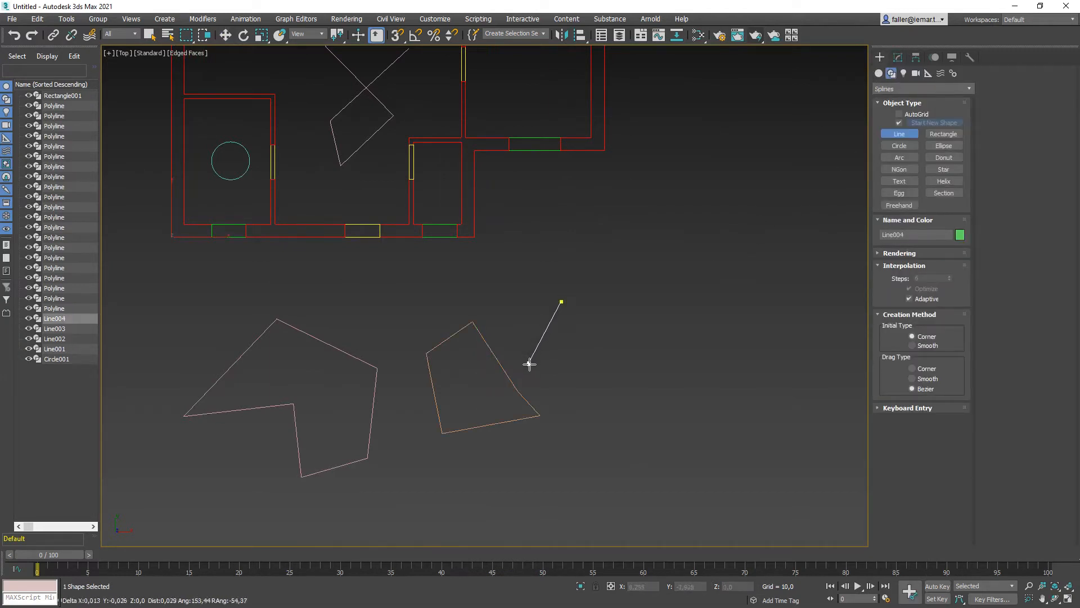
left_click(612, 399)
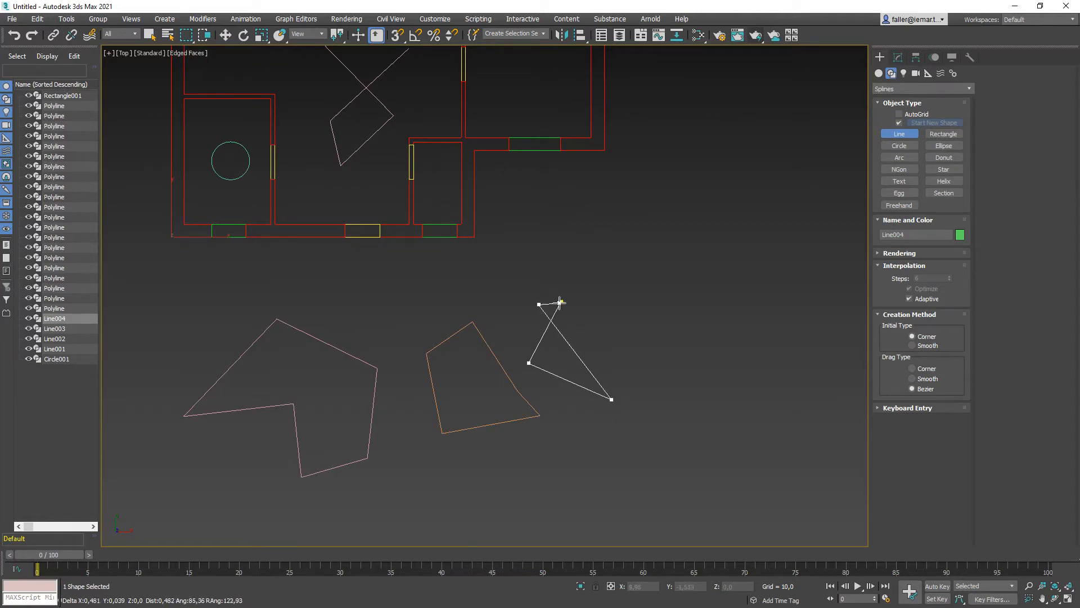
left_click(561, 302)
left_click(518, 318)
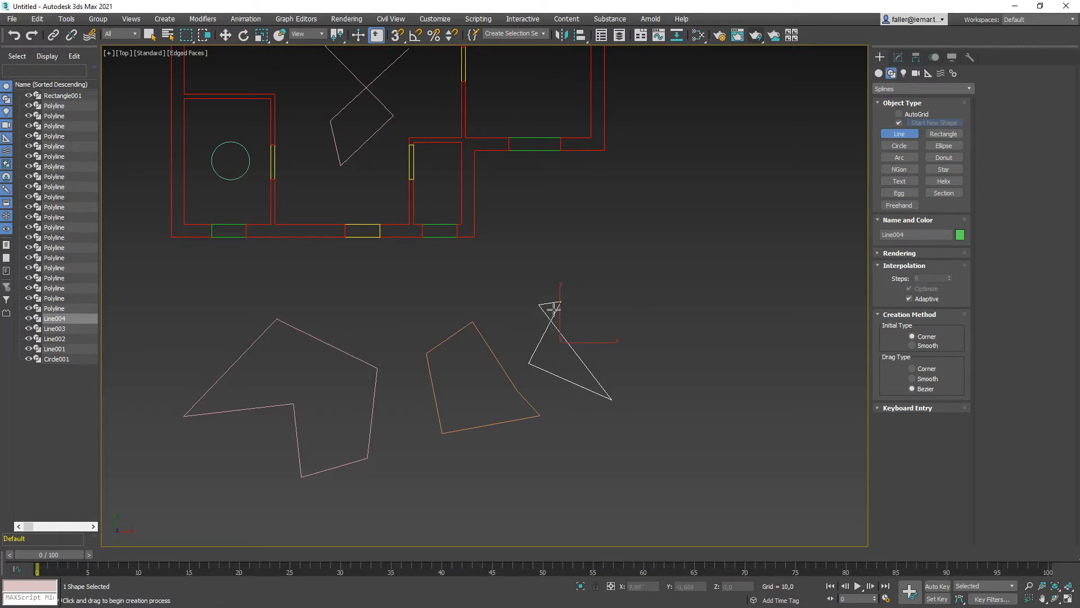
right_click(625, 305)
left_click(534, 333)
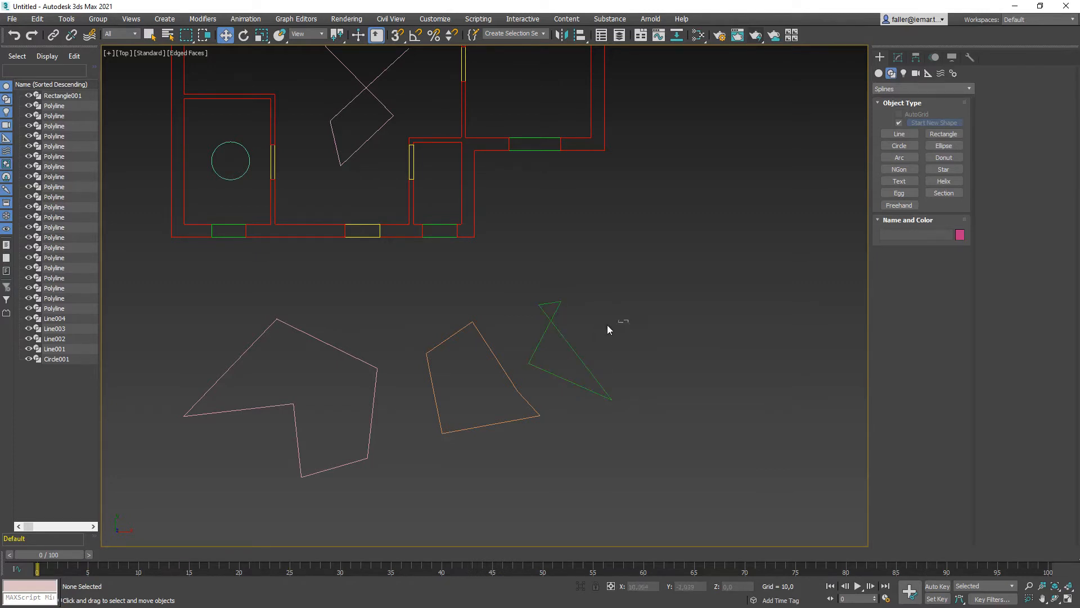
left_click_drag(533, 305, 532, 305)
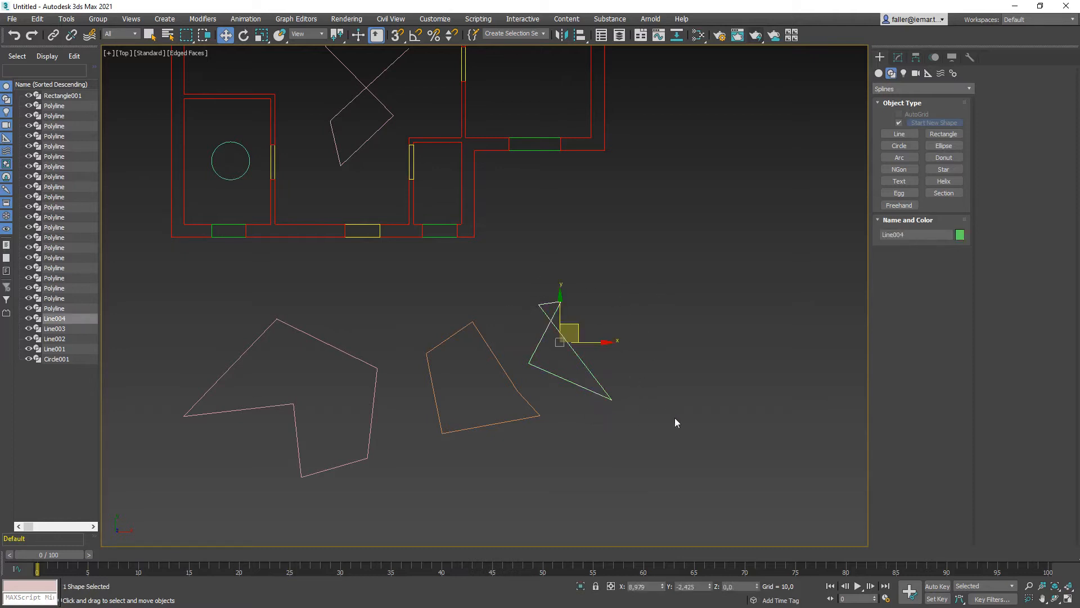
left_click(697, 425)
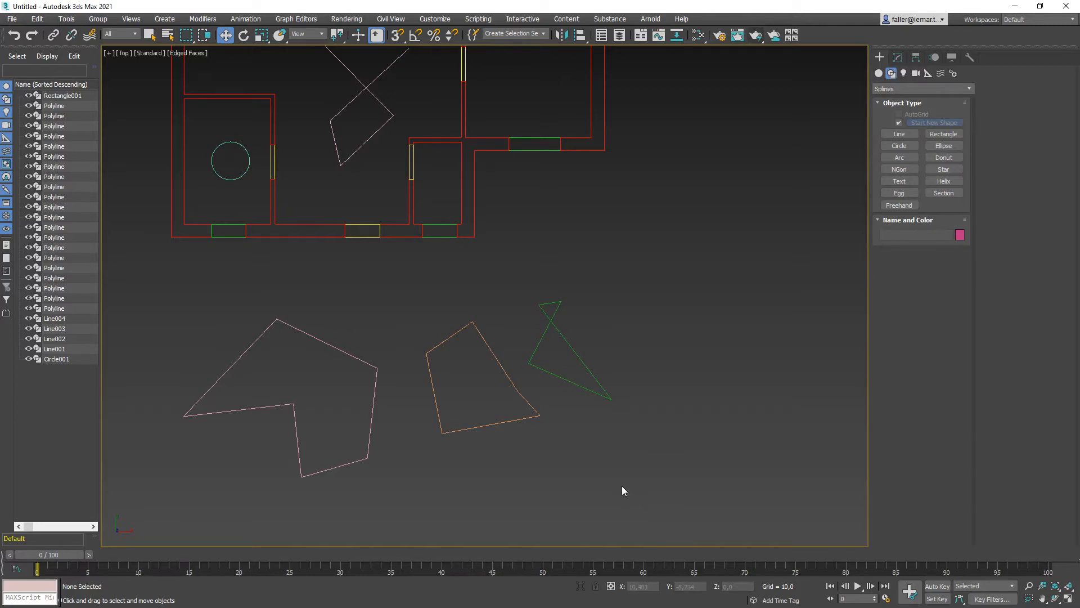
Add an Extrude modifier with an amount of 0,5 to the larger outline.
middle_click_drag(548, 480, 524, 315, "alt")
middle_click_drag(396, 386, 535, 344)
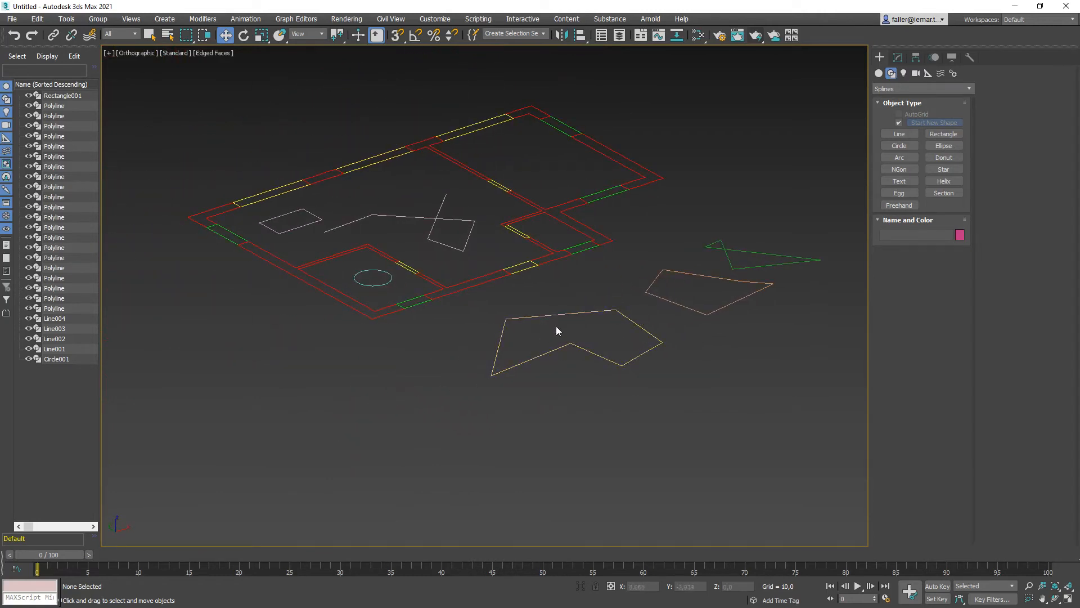
scroll(565, 338, "up", 3)
scroll(545, 341, "up", 3)
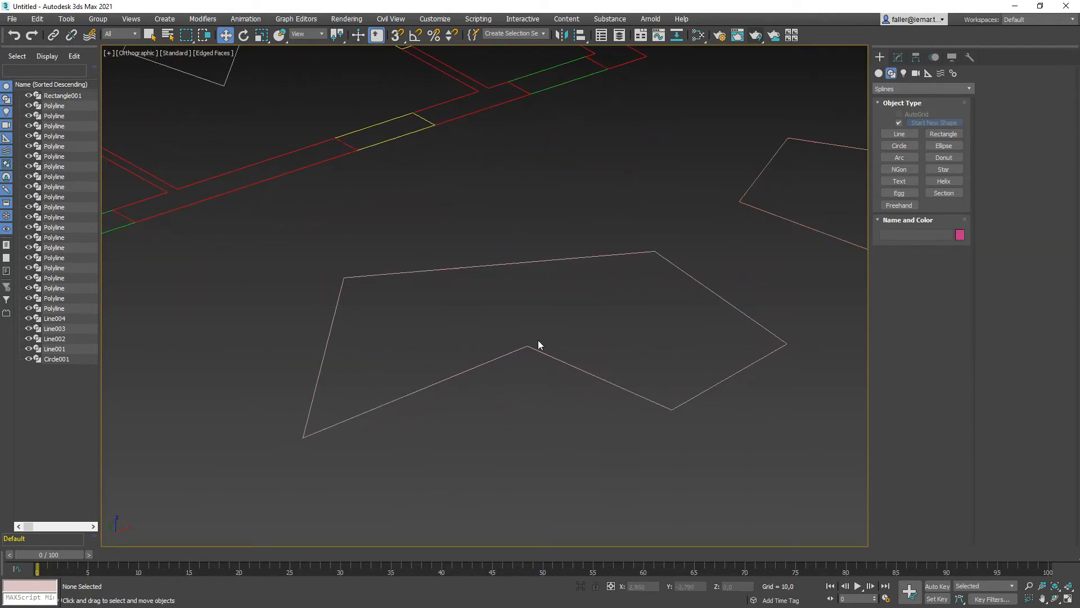
scroll(538, 342, "down", 3)
left_click(540, 349)
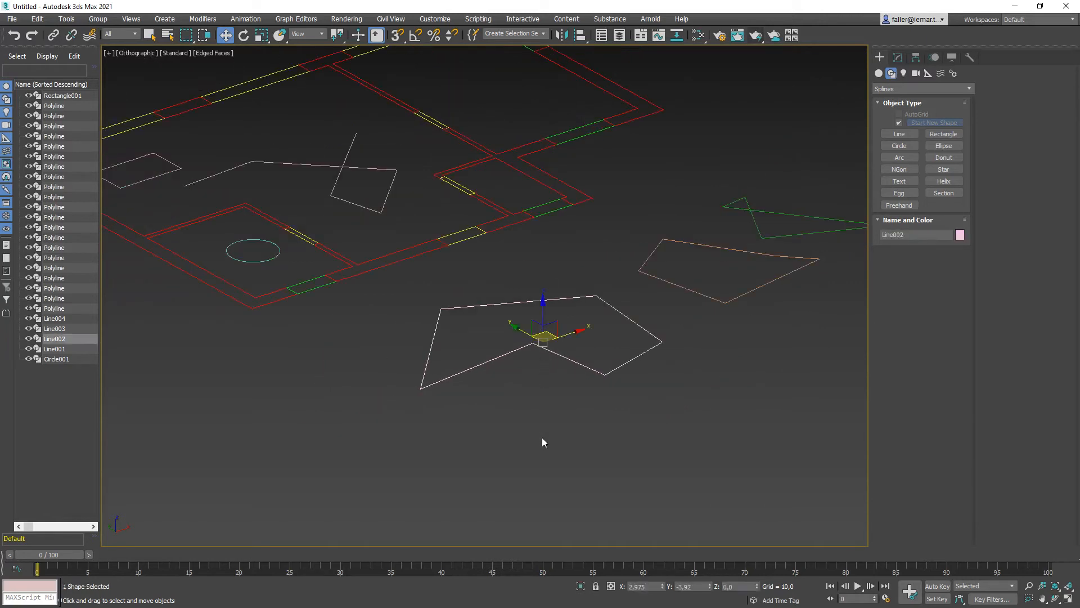
left_click(898, 58)
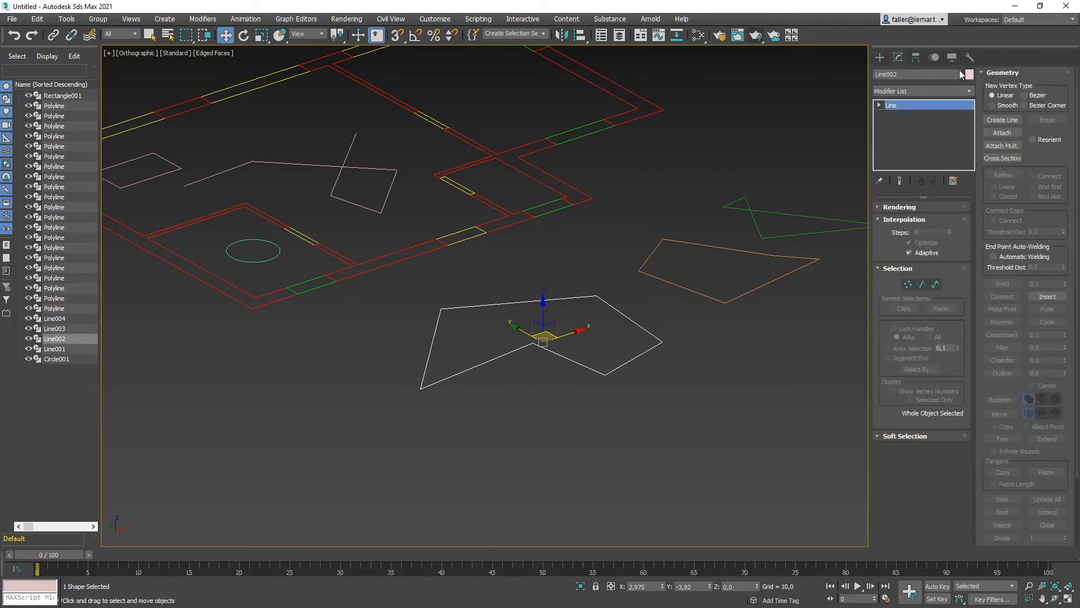
left_click(969, 91)
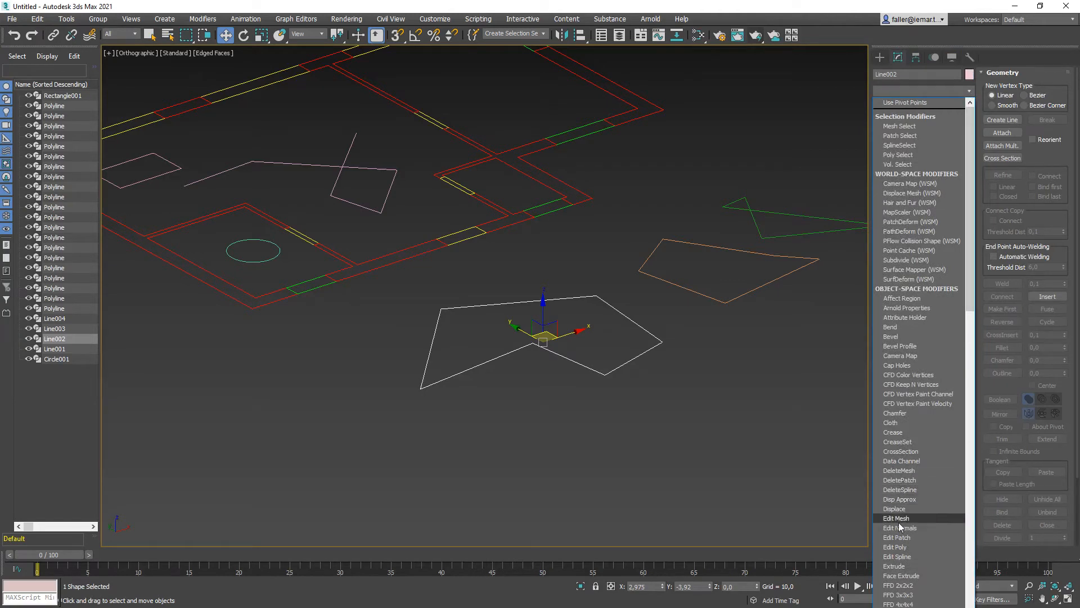
left_click(896, 566)
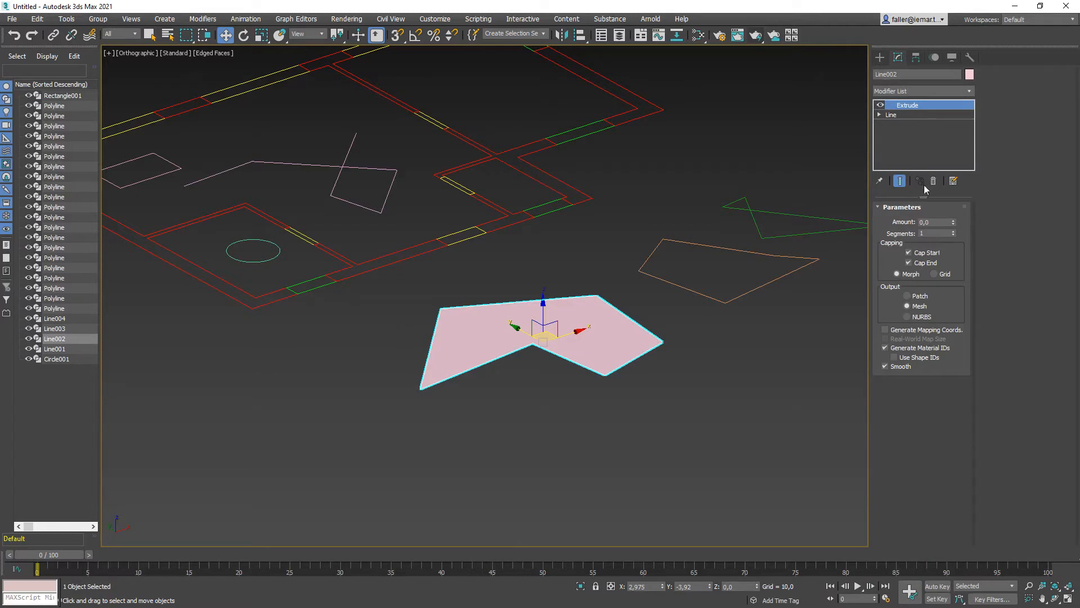
left_click(953, 220)
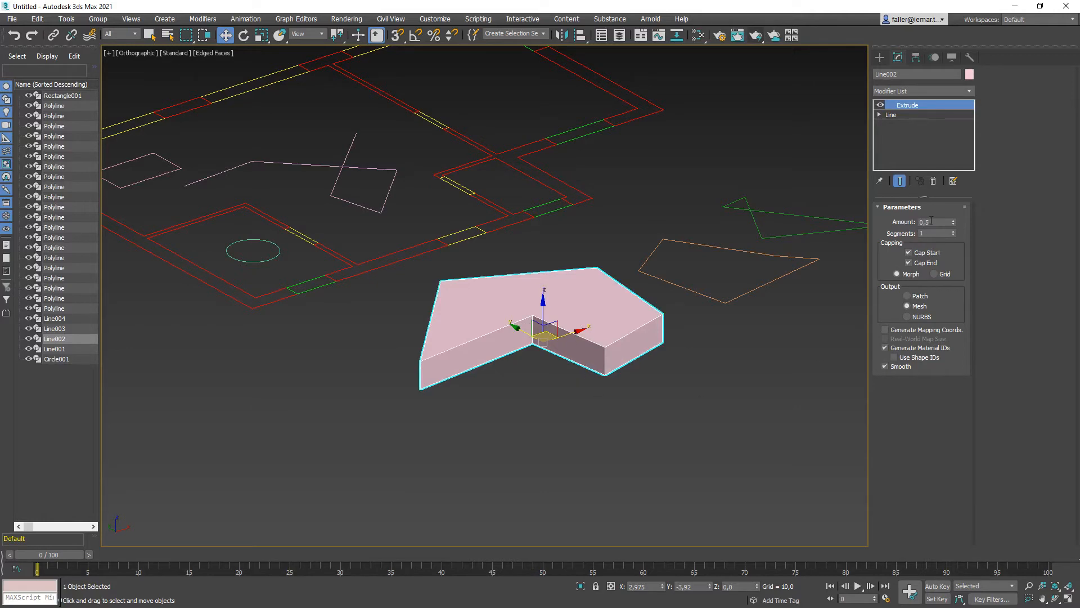
Reduce the larger outline's extrusion to 0,0 to view it as a flat face, and restore the amount to 0,5.
mouse_move(629, 373)
middle_mouse_down("alt")
mouse_move(585, 319)
mouse_move(703, 363)
mouse_move(592, 382)
mouse_move(637, 386)
middle_mouse_up("alt")
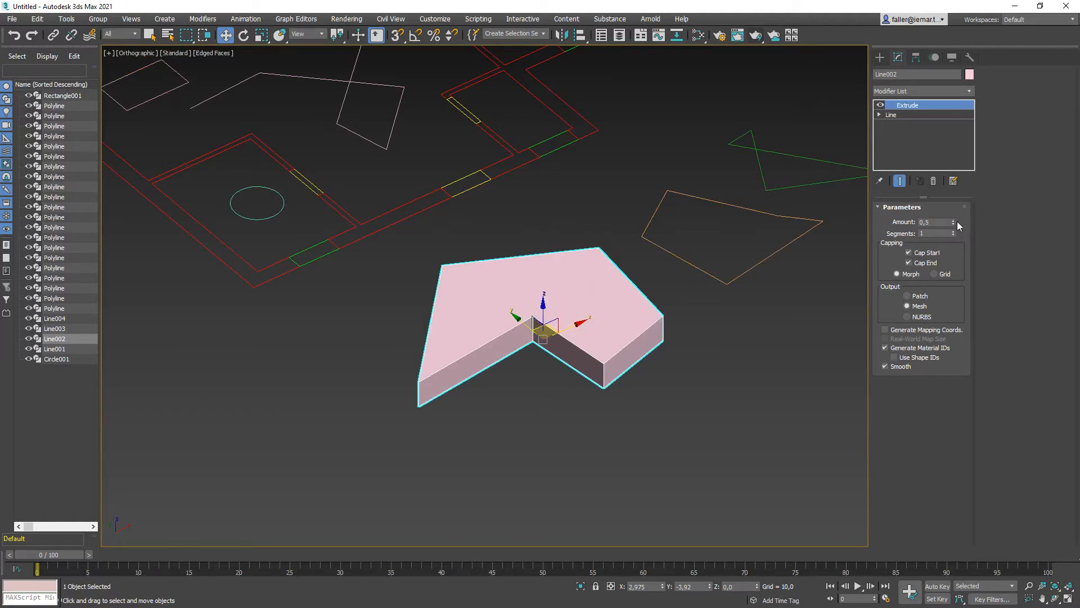
left_click_drag(954, 221, 953, 221)
left_click(953, 225)
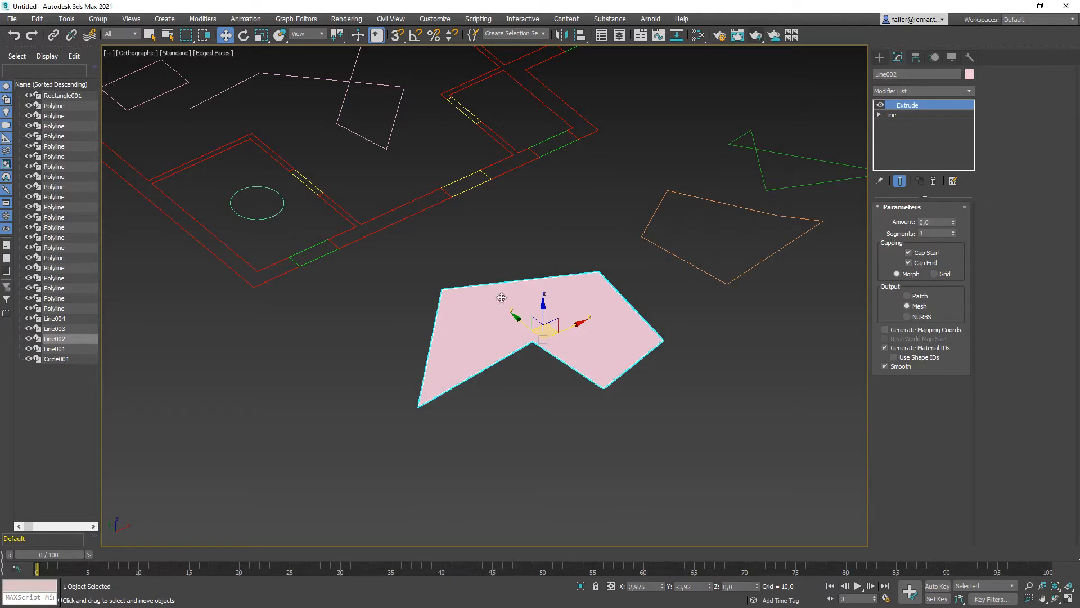
mouse_move(543, 379)
middle_mouse_down("alt")
mouse_move(539, 299)
mouse_move(539, 379)
middle_mouse_up("alt")
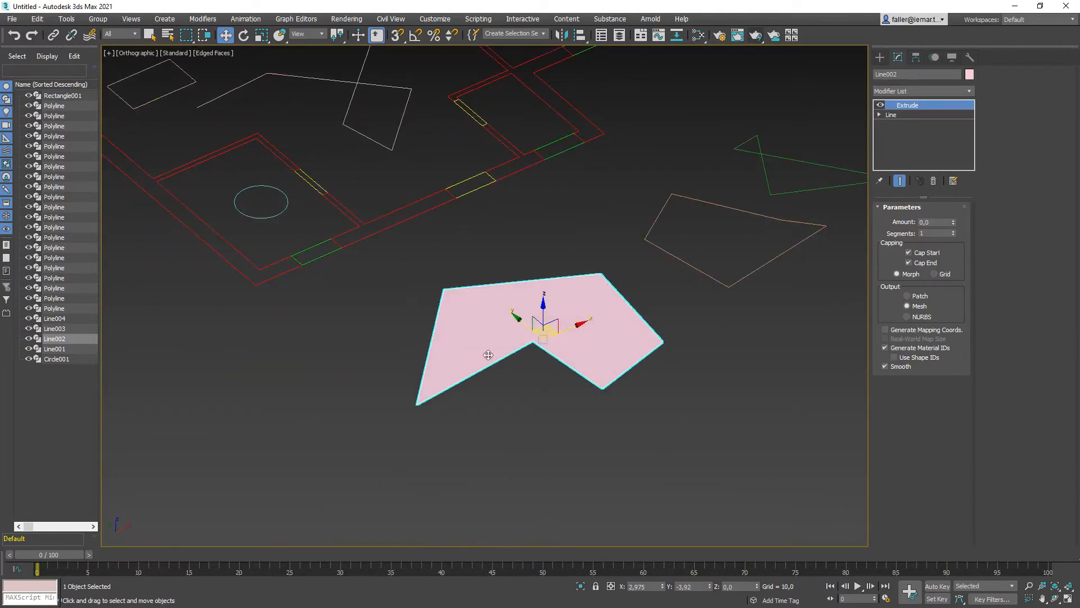
left_click(953, 220)
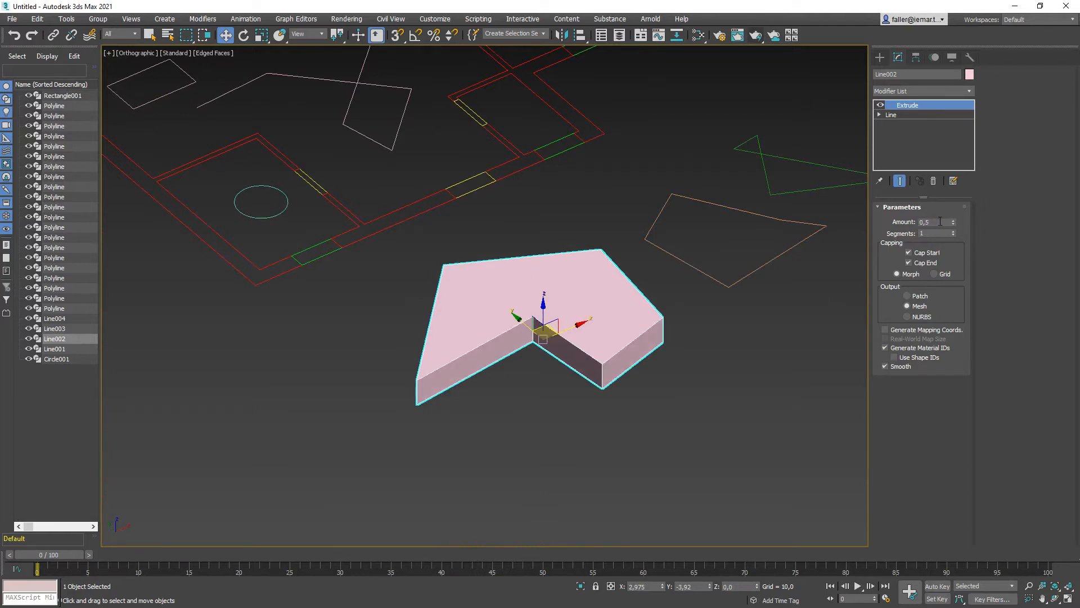
Add an Extrude modifier to the smaller outline and set its amount to 1,0.
middle_click_drag(607, 425, 487, 397, "alt")
left_click(612, 300)
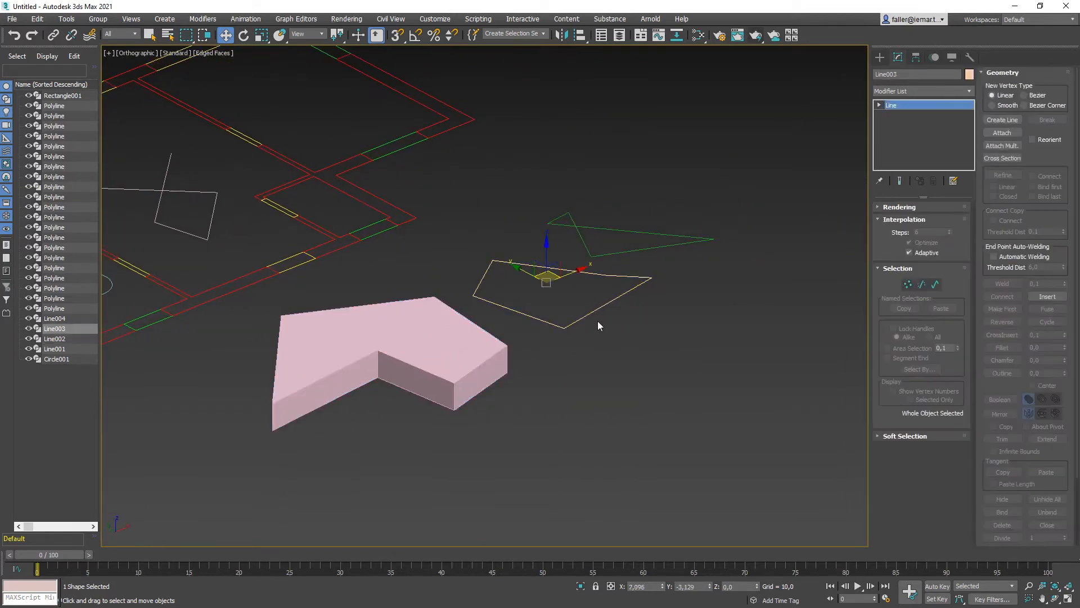
left_click(969, 91)
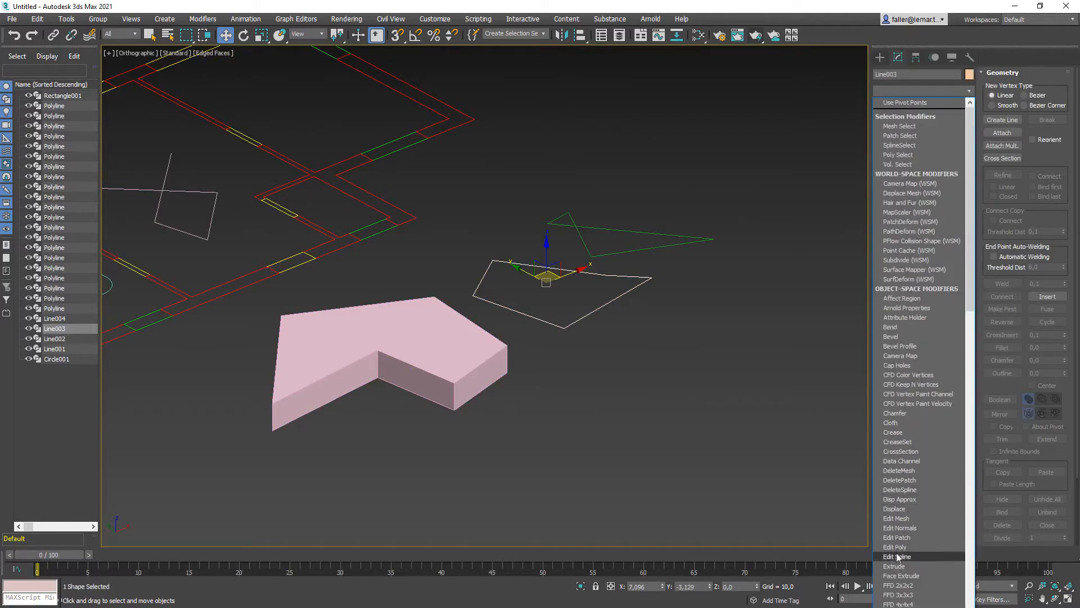
left_click(894, 566)
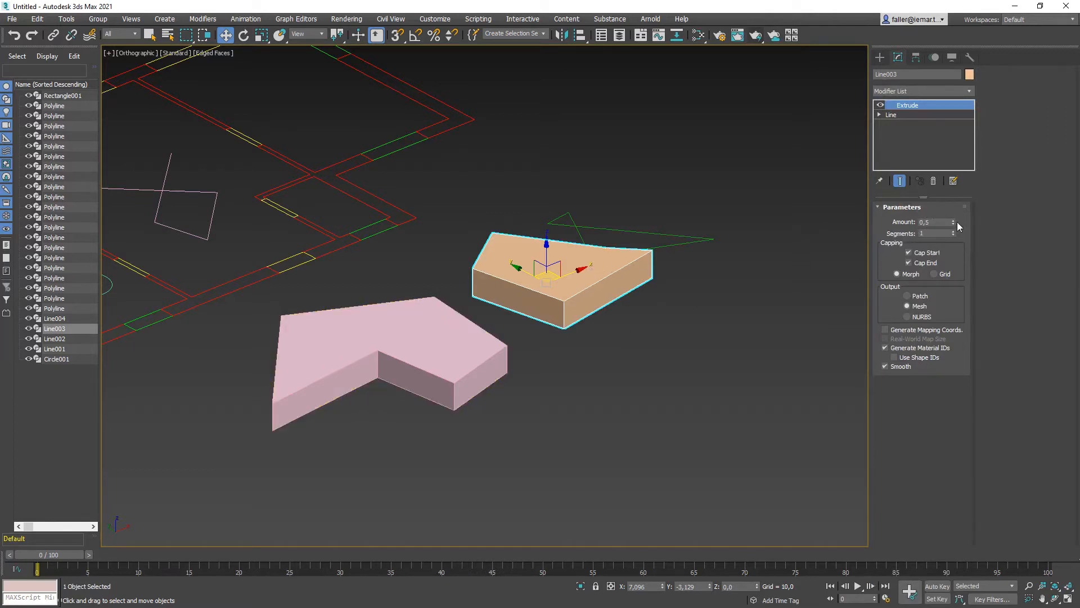
left_click_drag(953, 220, 954, 223)
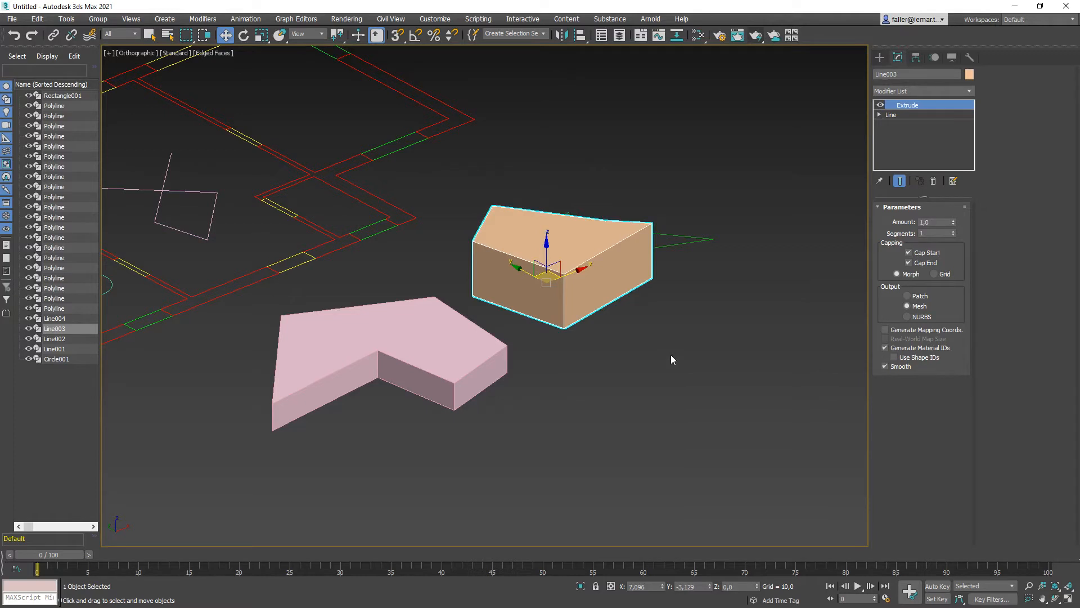
Add an Extrude modifier with an amount of 1,0 to the self-crossing line.
middle_click_drag(671, 355, 508, 346, "alt")
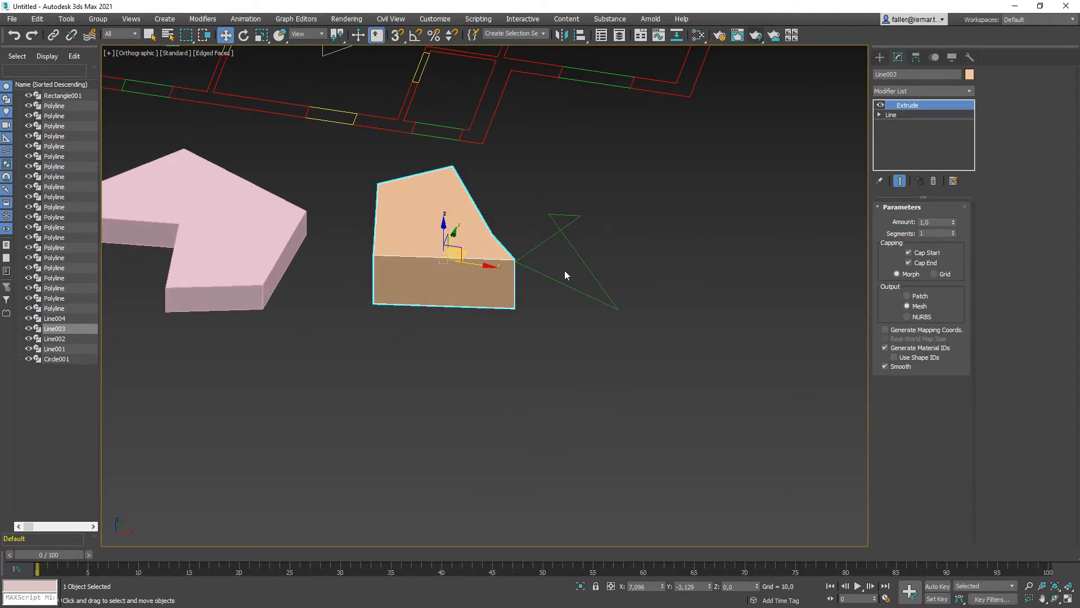
left_click(593, 275)
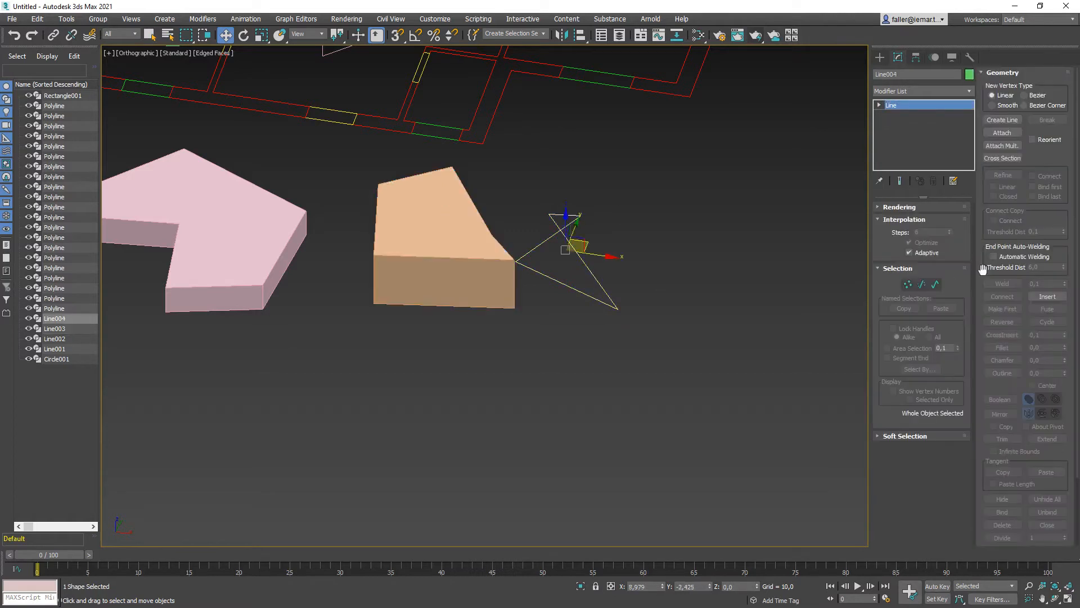
left_click(970, 92)
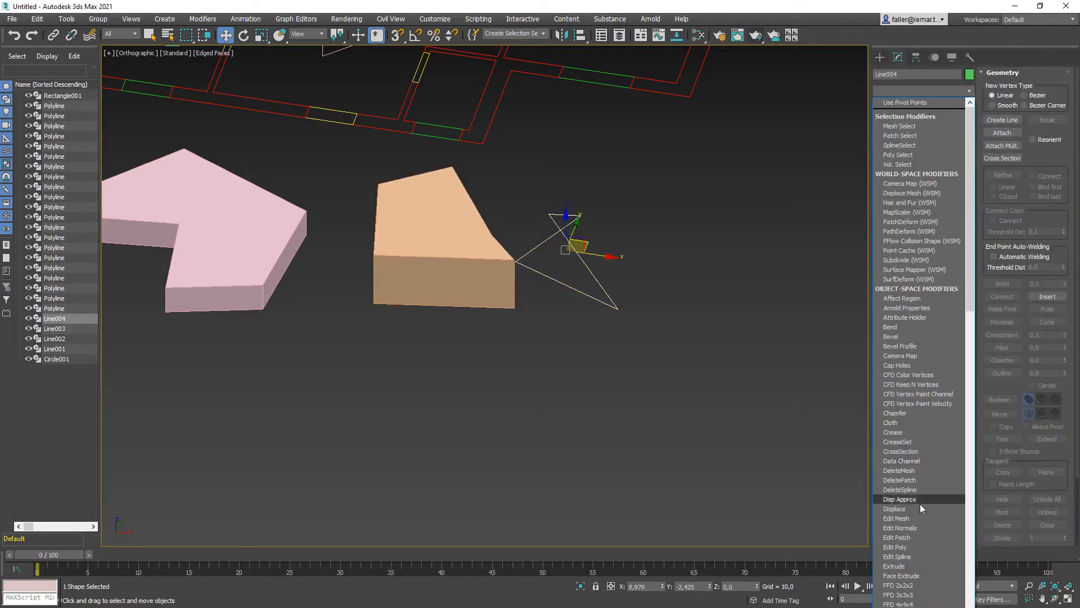
left_click(896, 567)
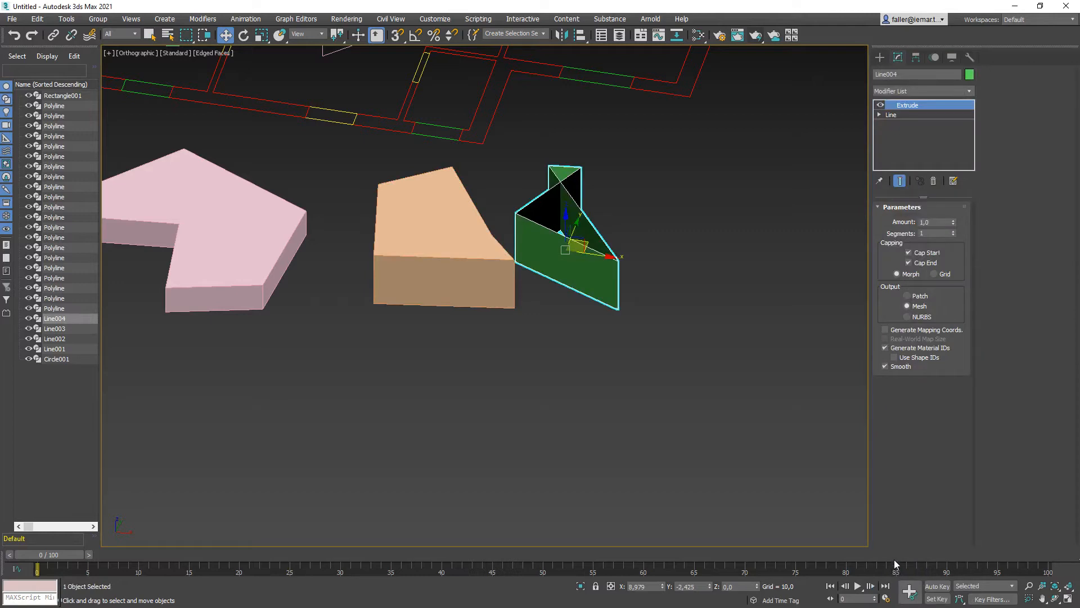
Examine the extruded self-crossing line from several angles and render the view from two of them to check its open top.
middle_click_drag(447, 292, 485, 304, "alt")
middle_click_drag(586, 242, 579, 205, "alt")
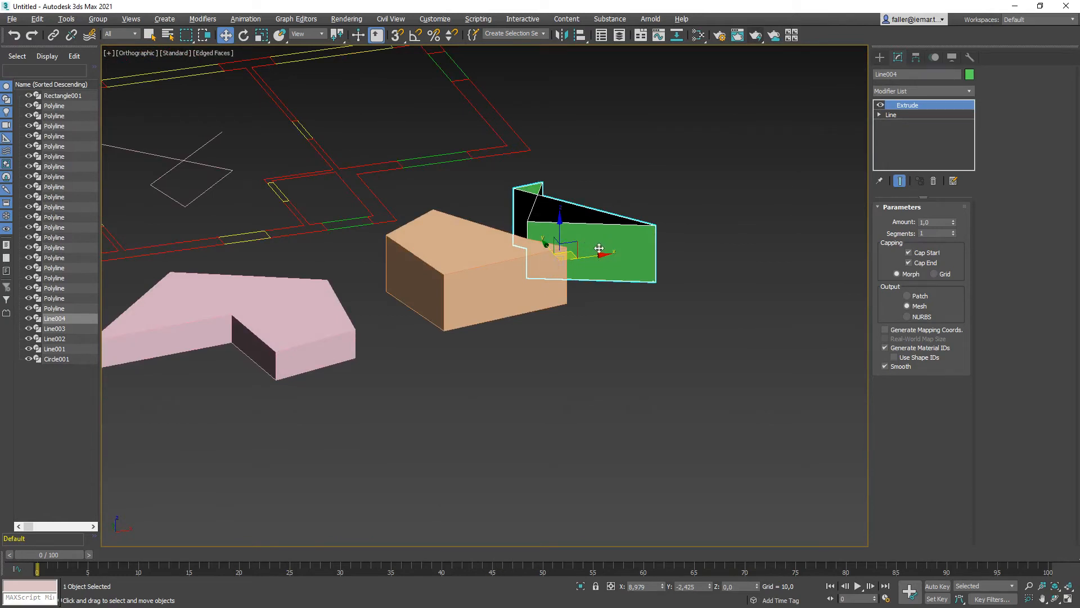
middle_click_drag(600, 248, 613, 272, "alt")
scroll(605, 275, "up", 2)
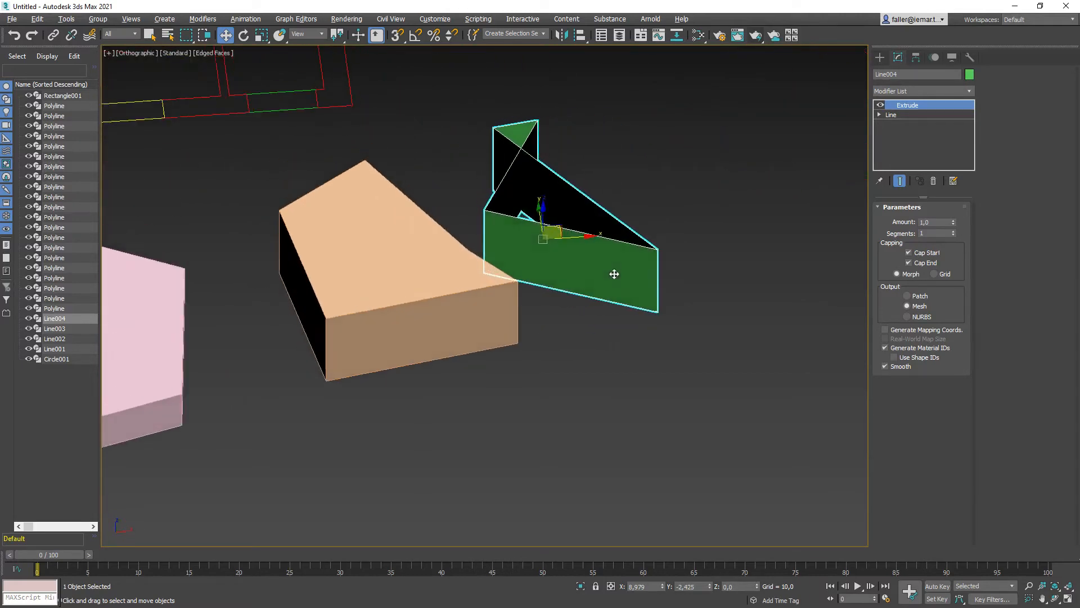
middle_click_drag(560, 197, 465, 370, "alt")
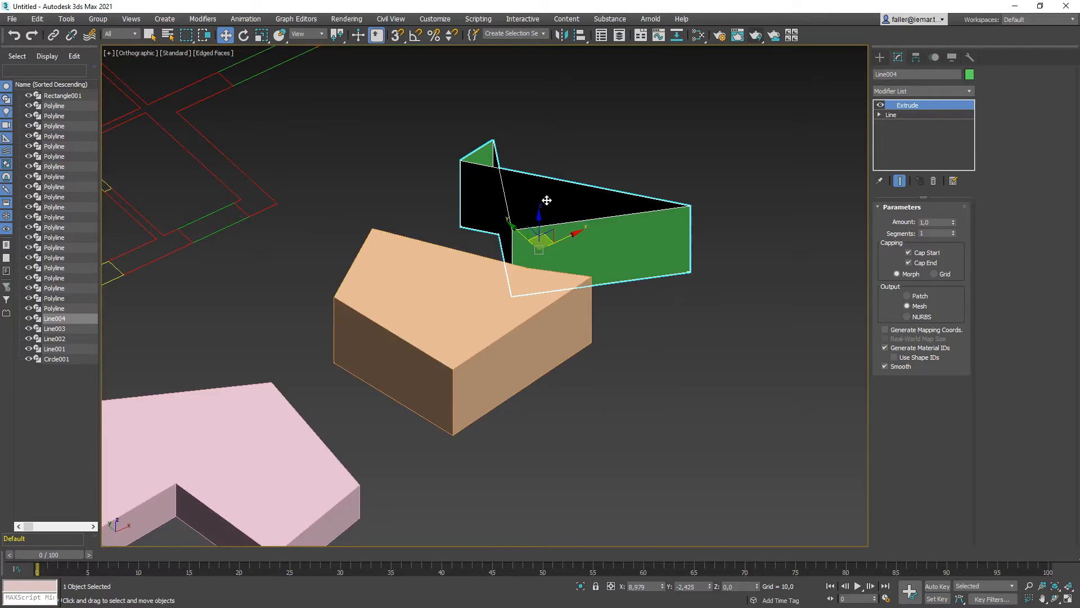
left_click(759, 36)
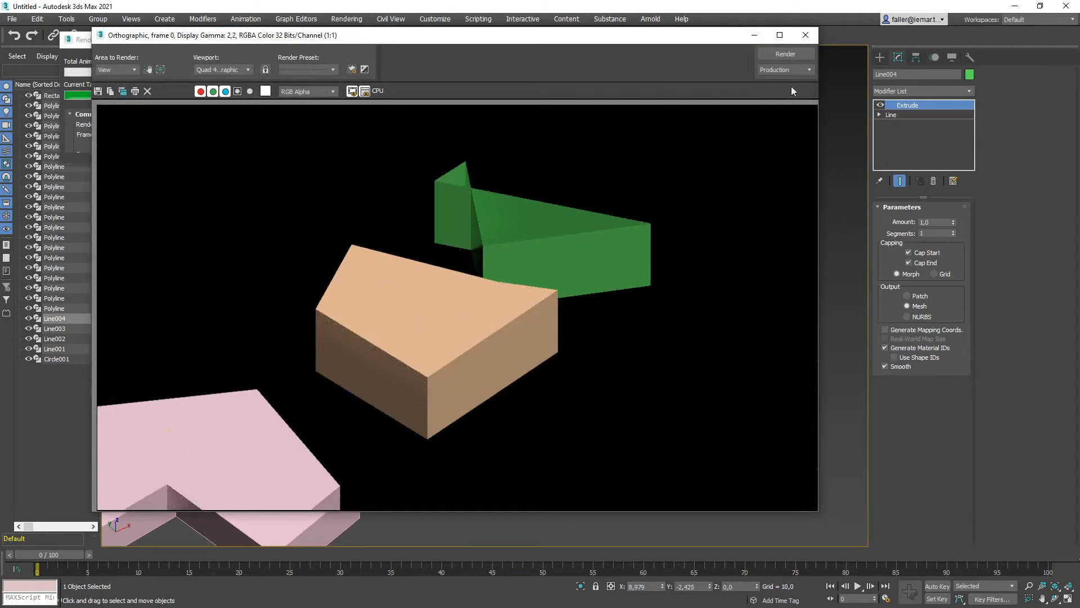
left_click(806, 35)
middle_click_drag(575, 291, 574, 310, "alt")
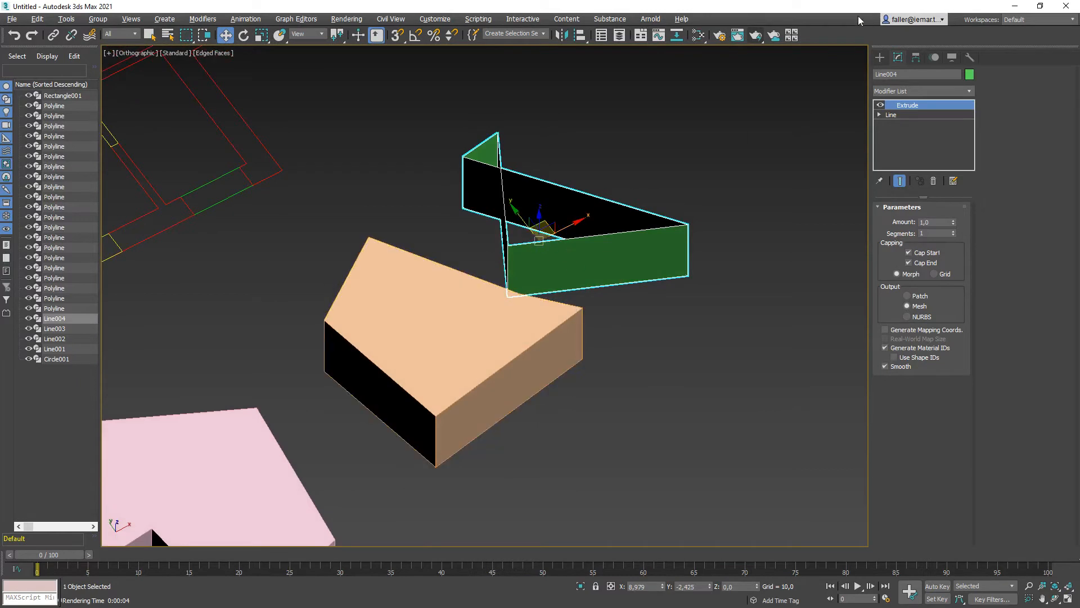
left_click(757, 36)
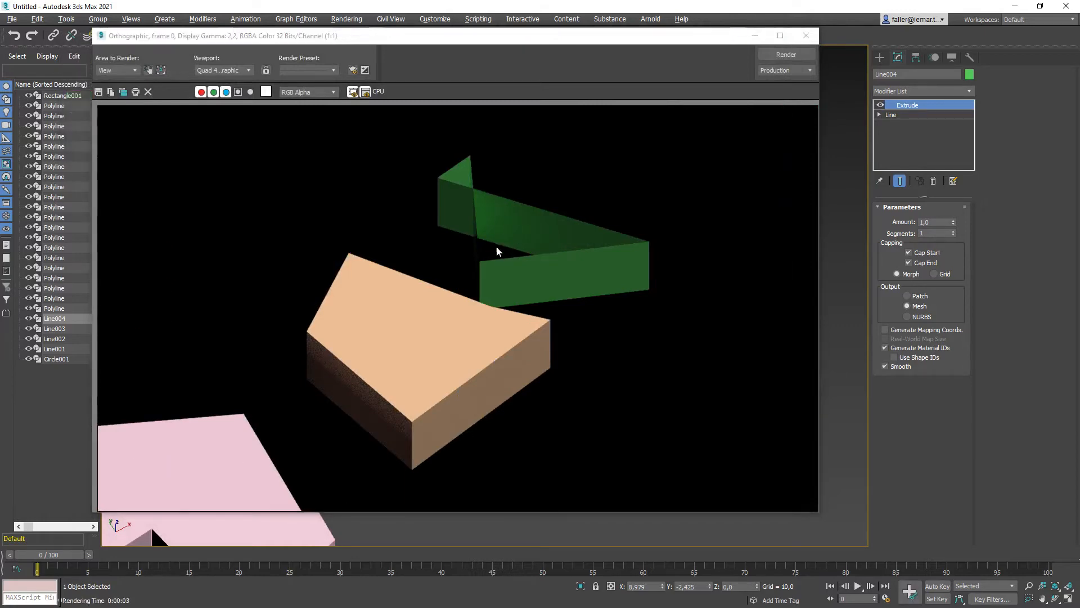
left_click(807, 35)
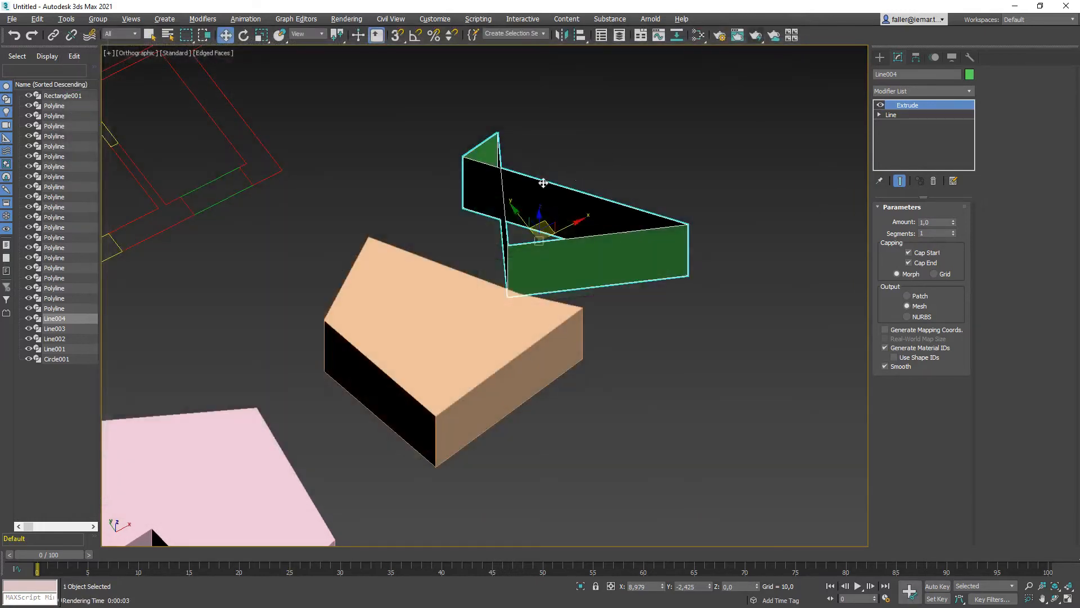
Delete the extruded self-crossing line.
middle_click_drag(557, 249, 600, 218, "alt")
scroll(590, 231, "down", 4)
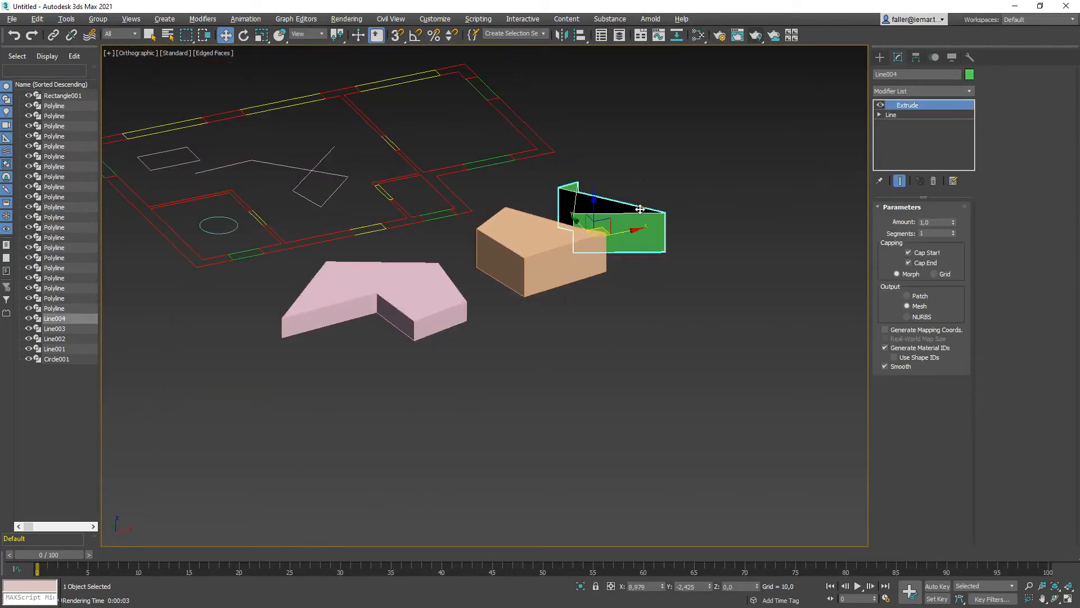
key("Delete")
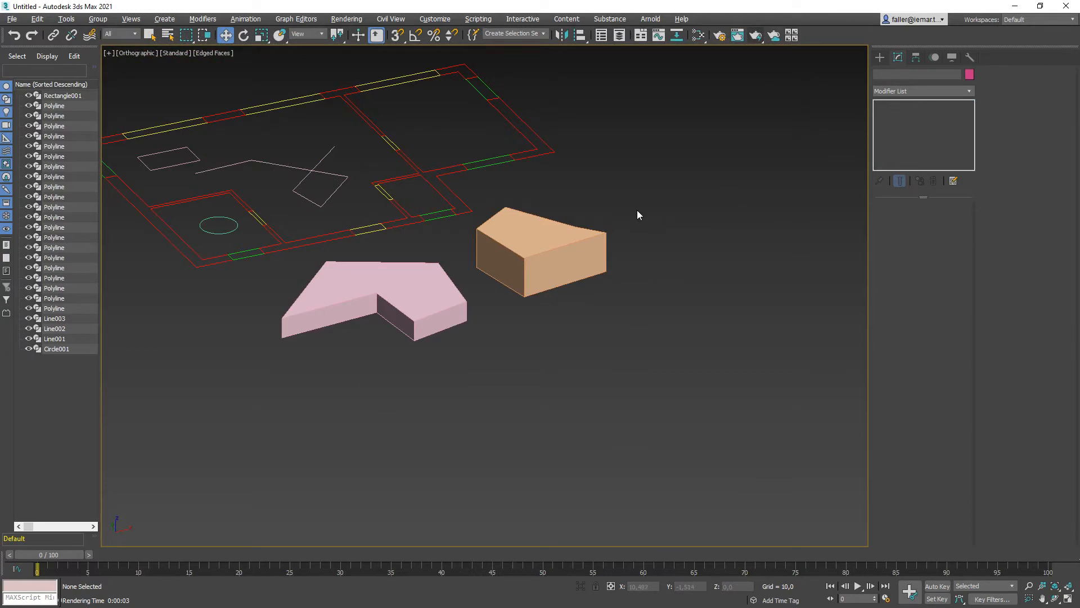
Disable and re-enable the Extrude modifier on the smaller outline to compare the shape with and without it.
left_click(563, 246)
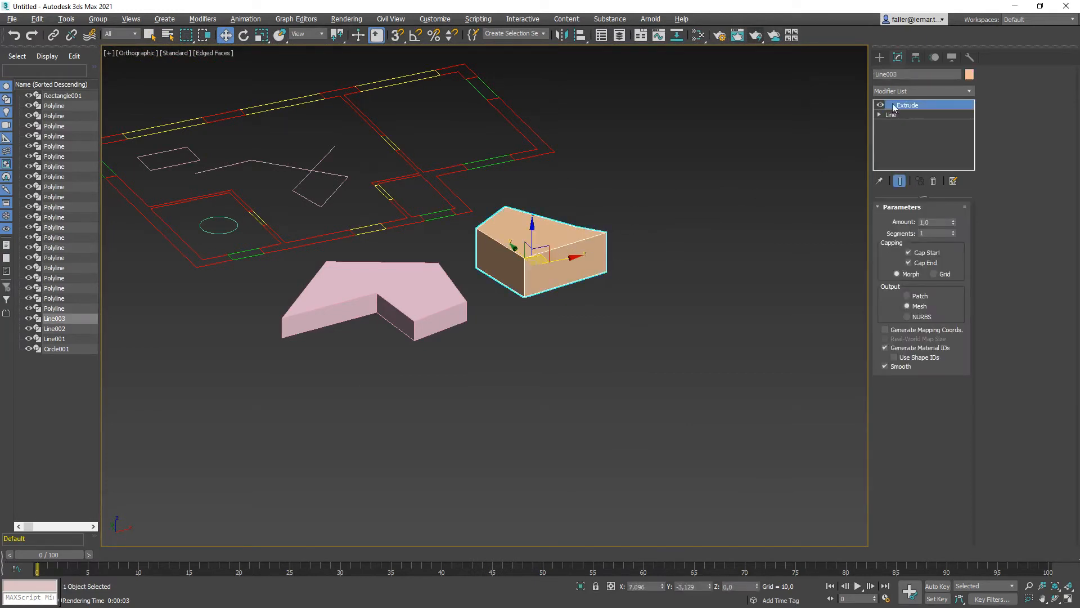
left_click(879, 105)
left_click(879, 105)
Convert the inner corner vertex of the larger outline's base Line to Smooth and return to its Extrude modifier.
left_click(437, 279)
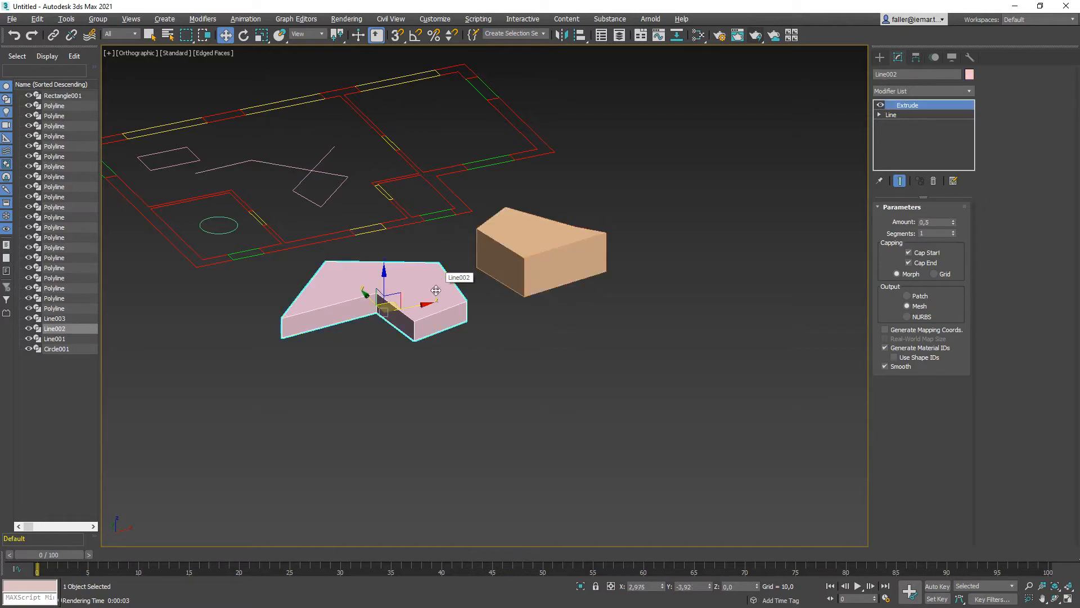
left_click(891, 115)
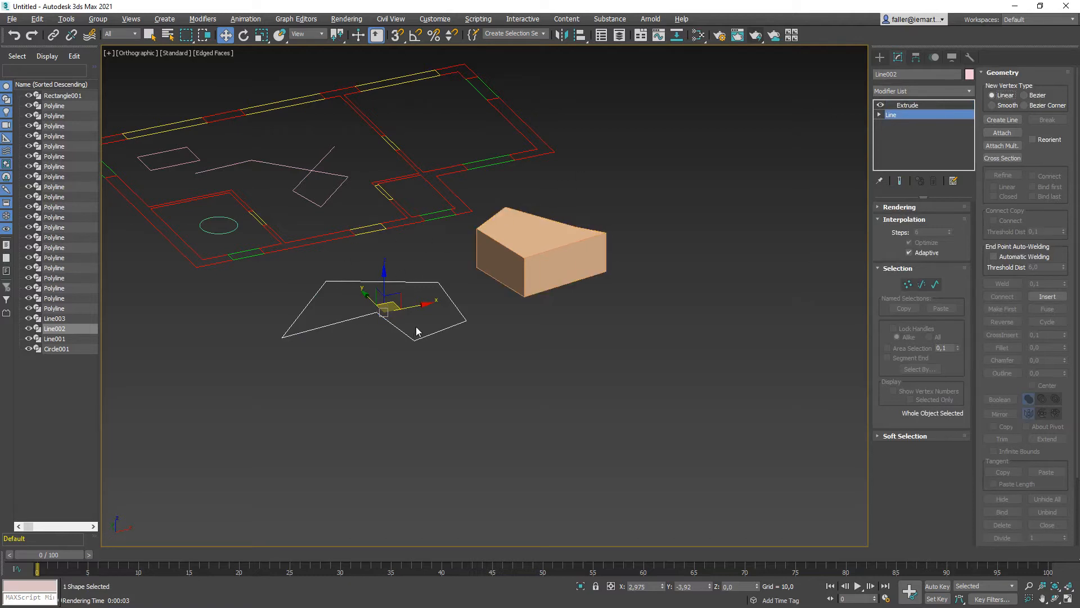
scroll(380, 336, "up", 4)
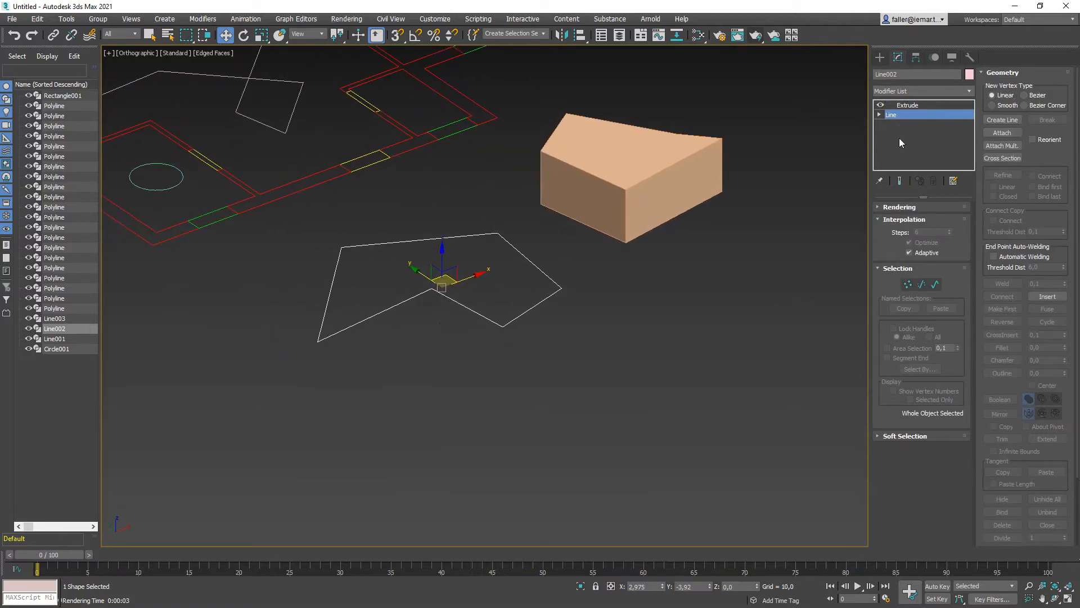
left_click(908, 284)
left_click(431, 288)
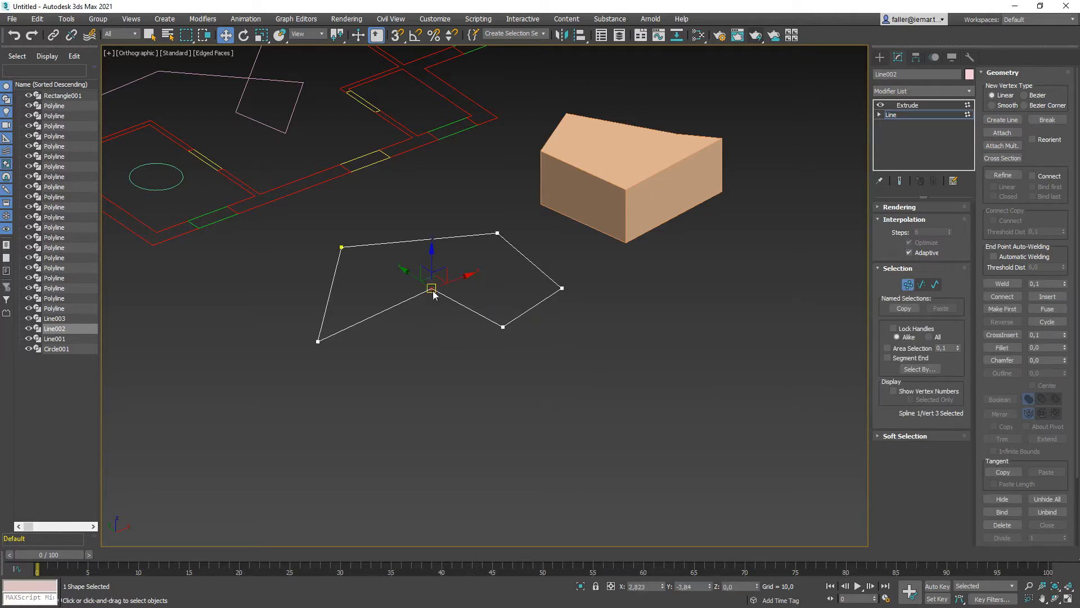
right_click(434, 290)
left_click(421, 238)
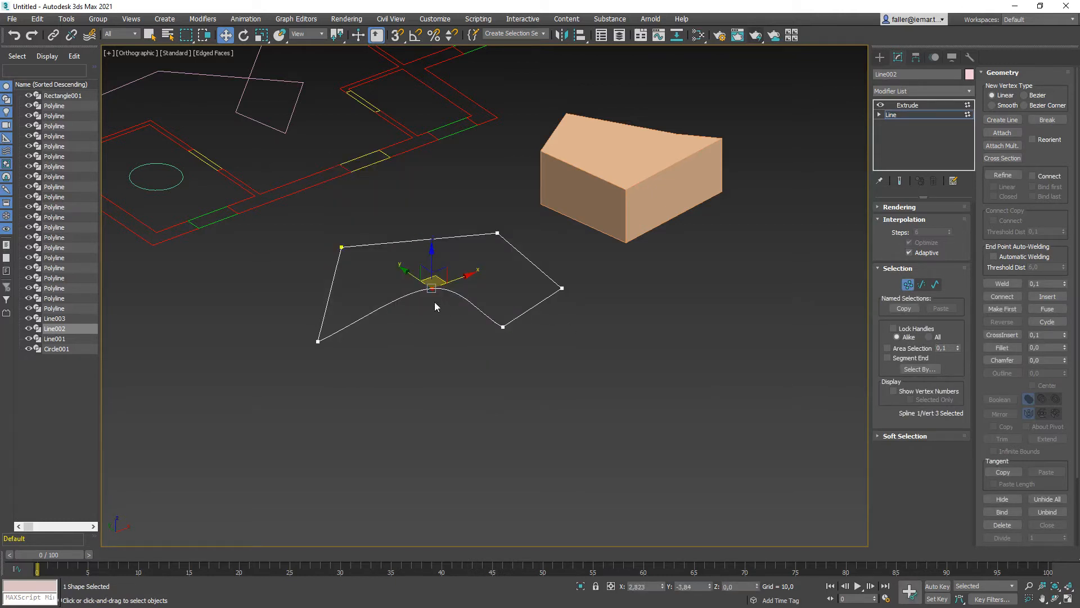
left_click(907, 285)
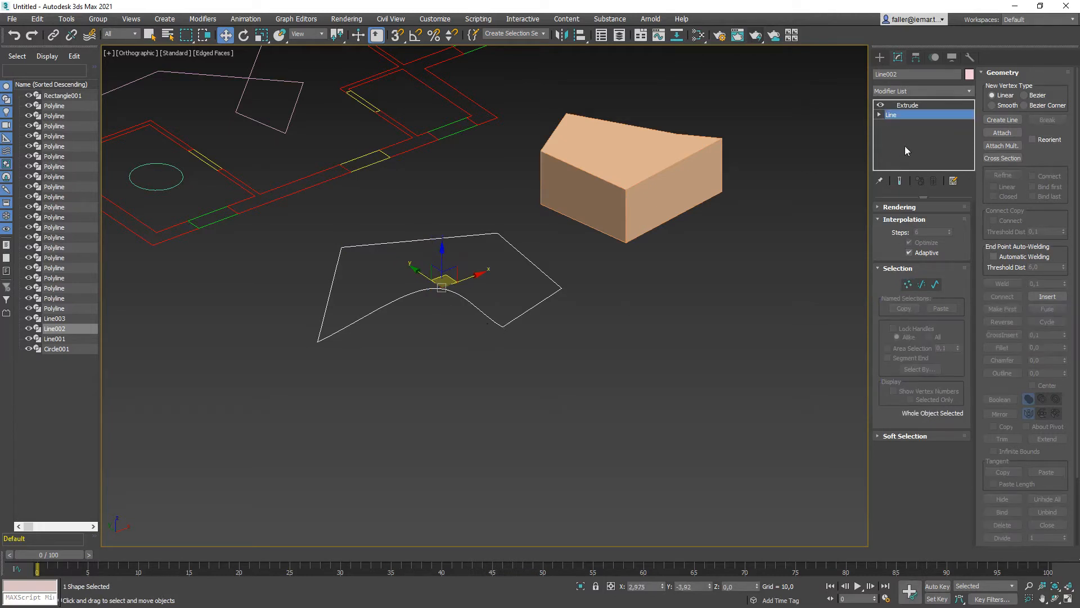
left_click(908, 284)
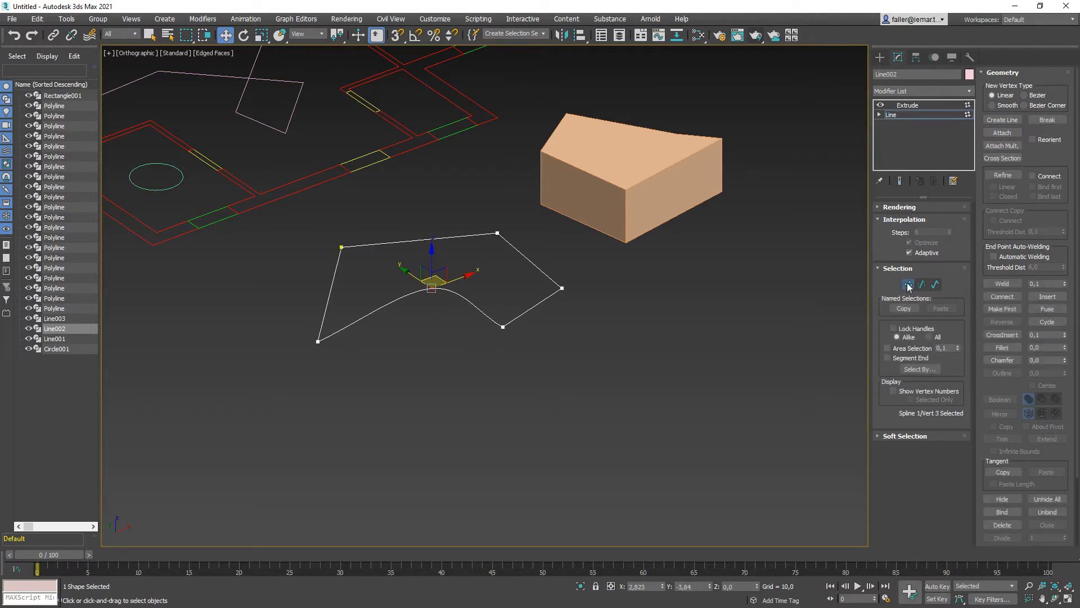
left_click(908, 285)
left_click(916, 105)
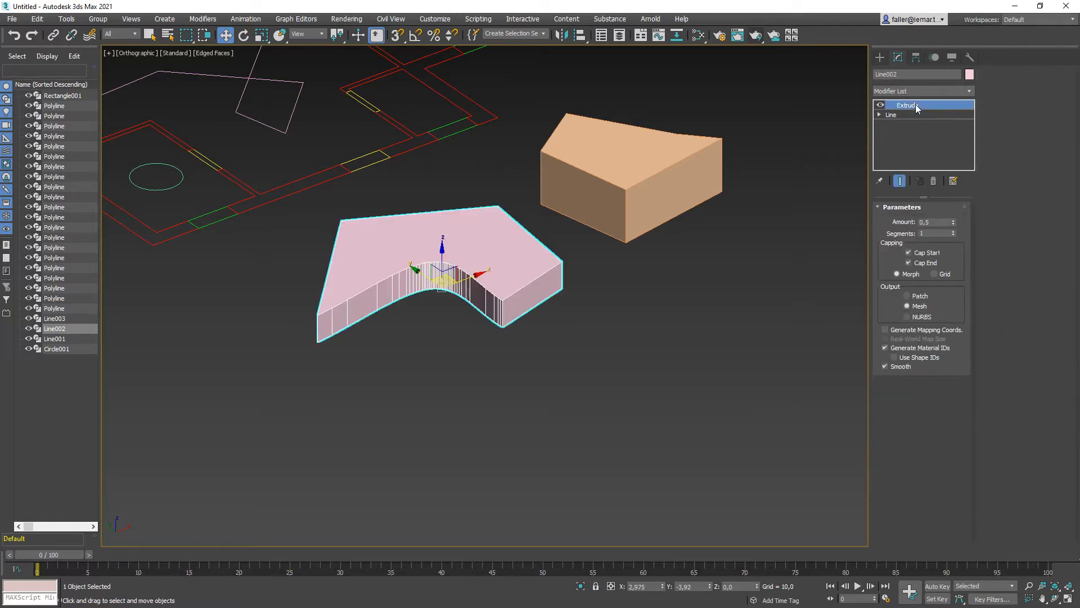
Turn off the edged-faces display and compare the larger outline's base Line with its extruded result.
key("F4")
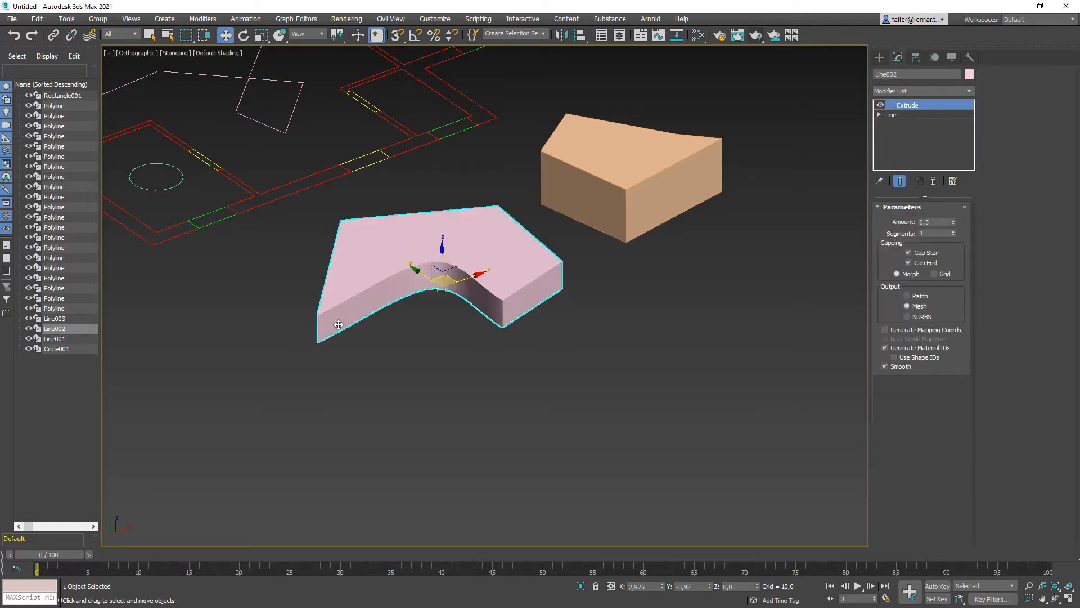
mouse_move(354, 309)
middle_mouse_down("alt")
mouse_move(400, 315)
mouse_move(382, 338)
middle_mouse_up("alt")
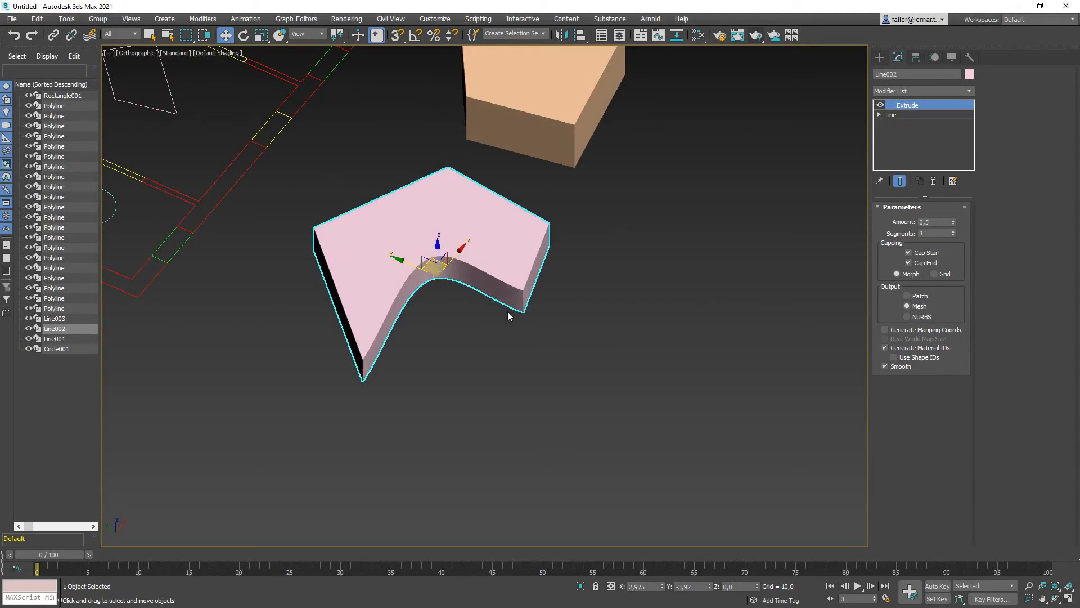
left_click(894, 115)
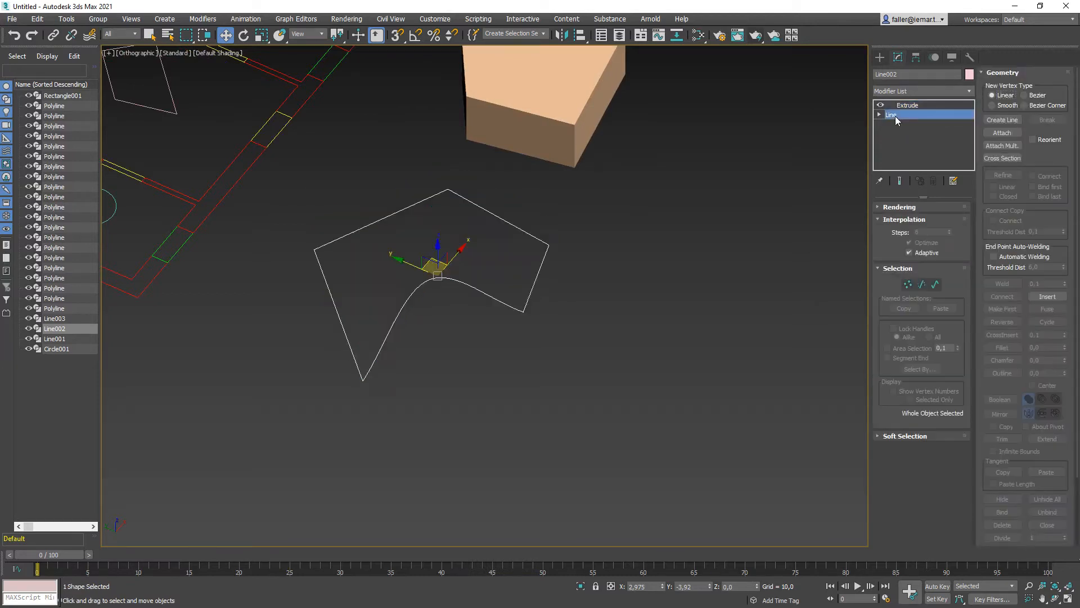
left_click(905, 106)
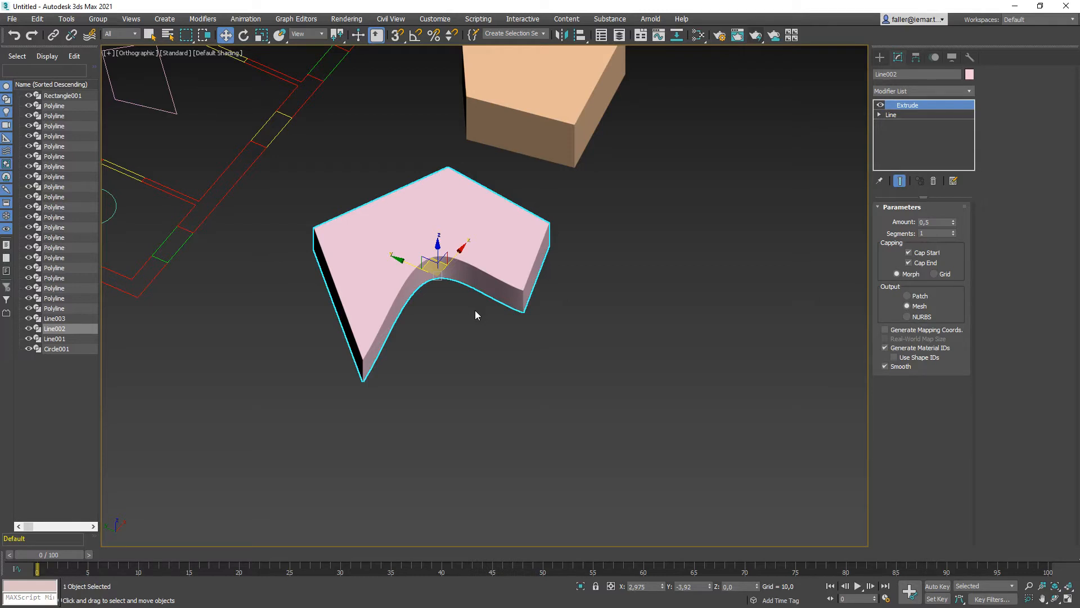
middle_click_drag(720, 279, 509, 236, "alt")
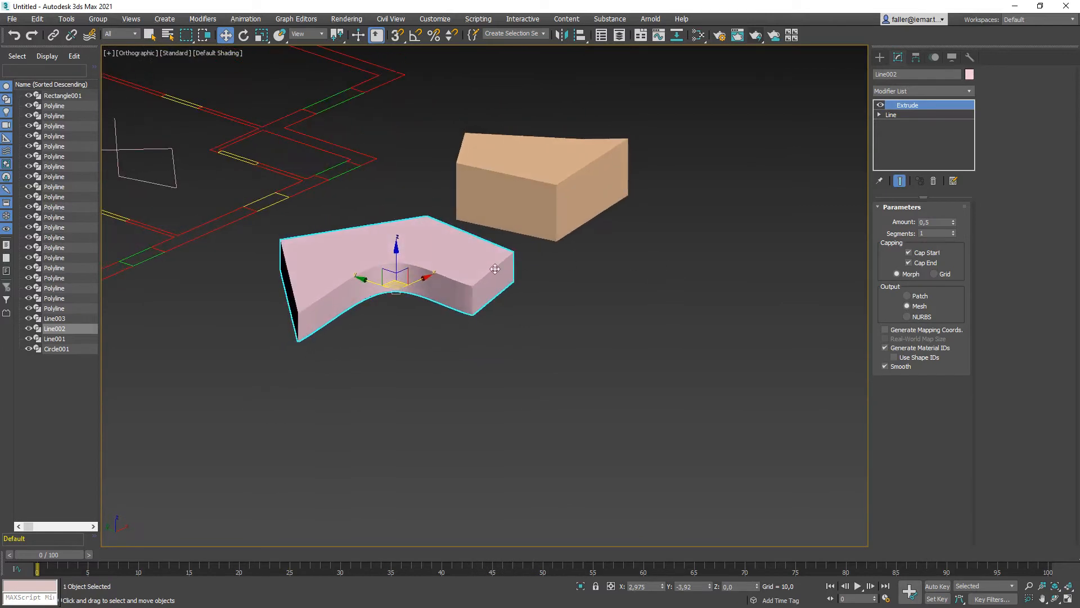
Remove the Extrude modifier from the larger outline and from the smaller outline, and clear the selection.
left_click(505, 234)
left_click(473, 248)
left_click(934, 181)
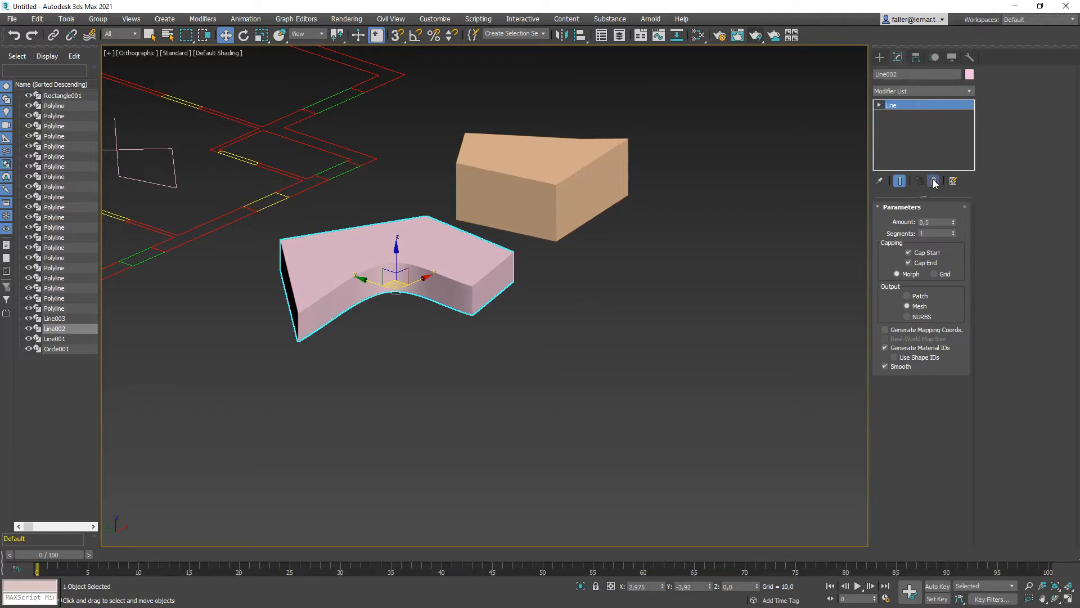
left_click(740, 338)
left_click(534, 180)
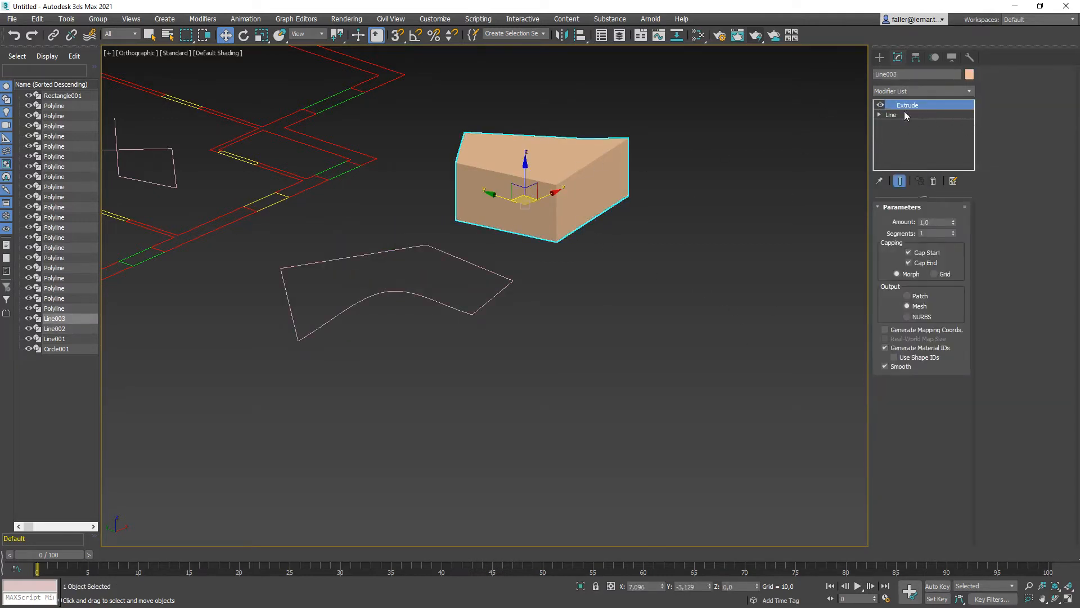
left_click(934, 181)
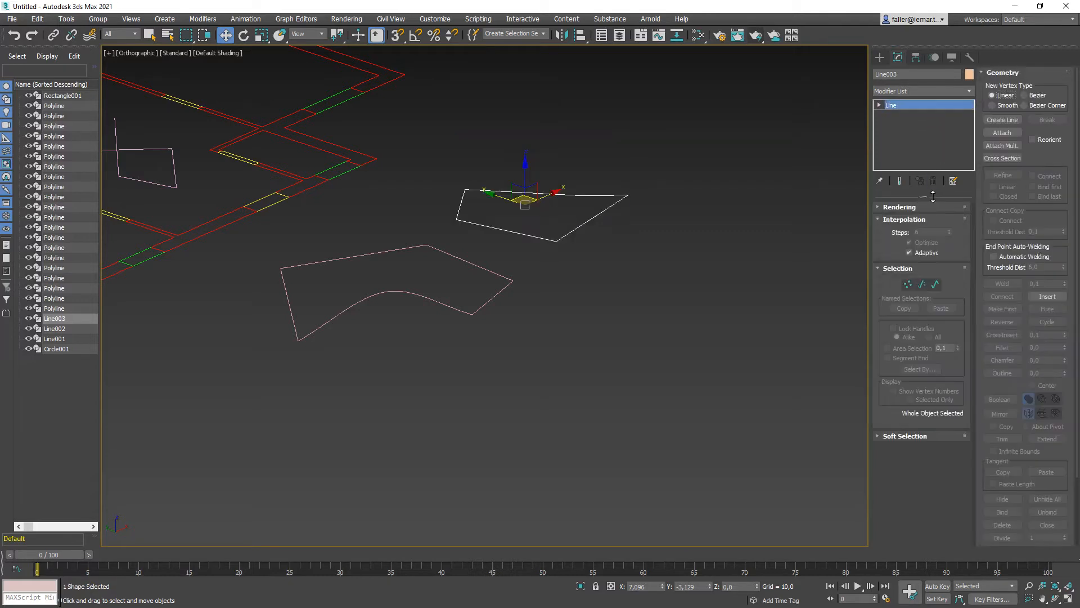
left_click(653, 340)
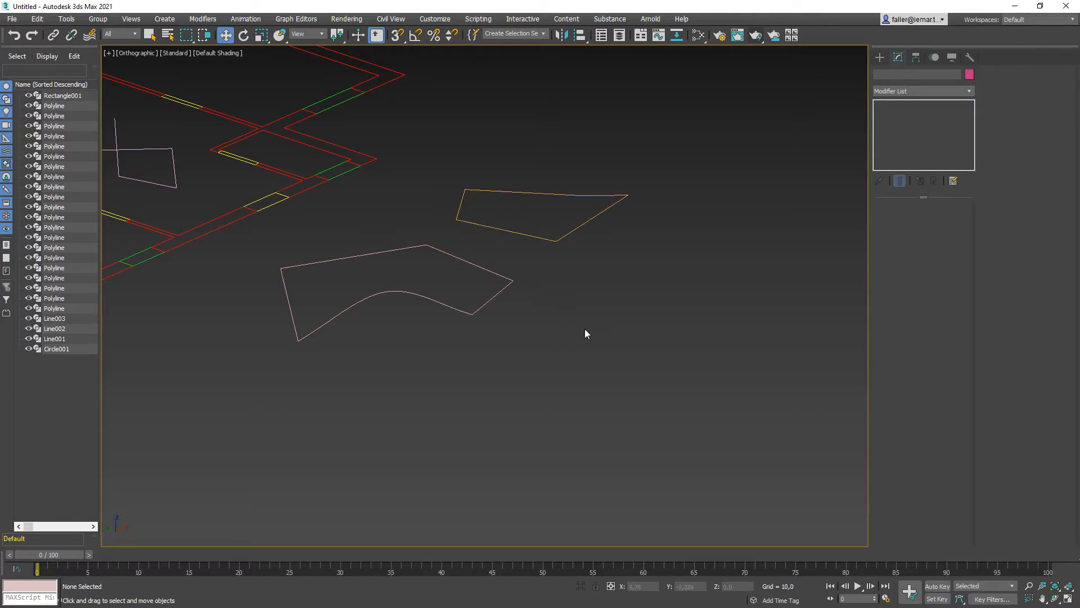
Add one shared Extrude modifier to both outlines together and set its amount to 0,5.
left_click_drag(587, 333, 482, 215)
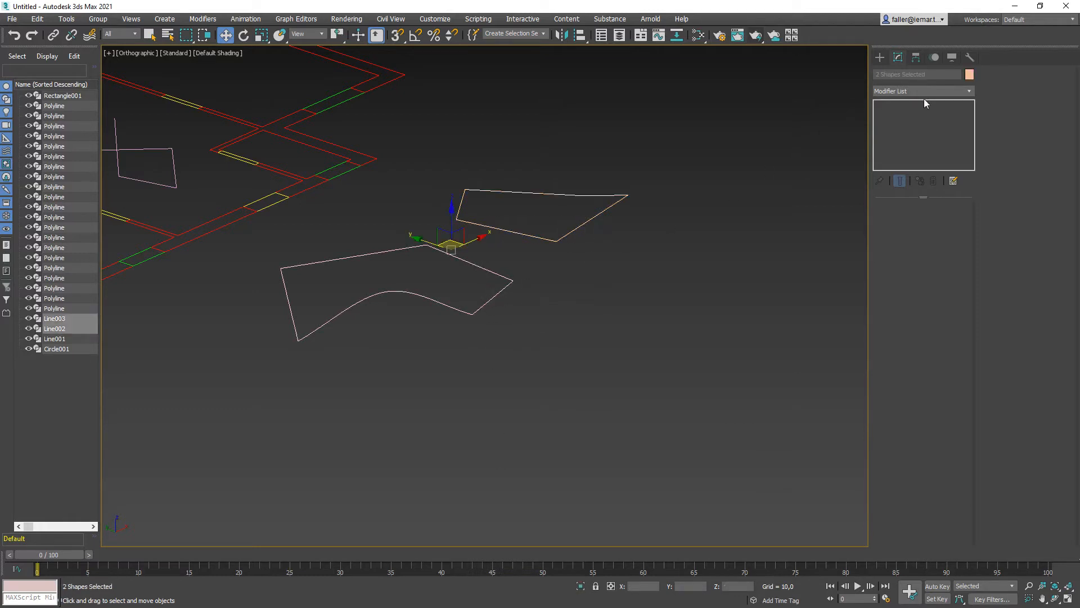
left_click(970, 91)
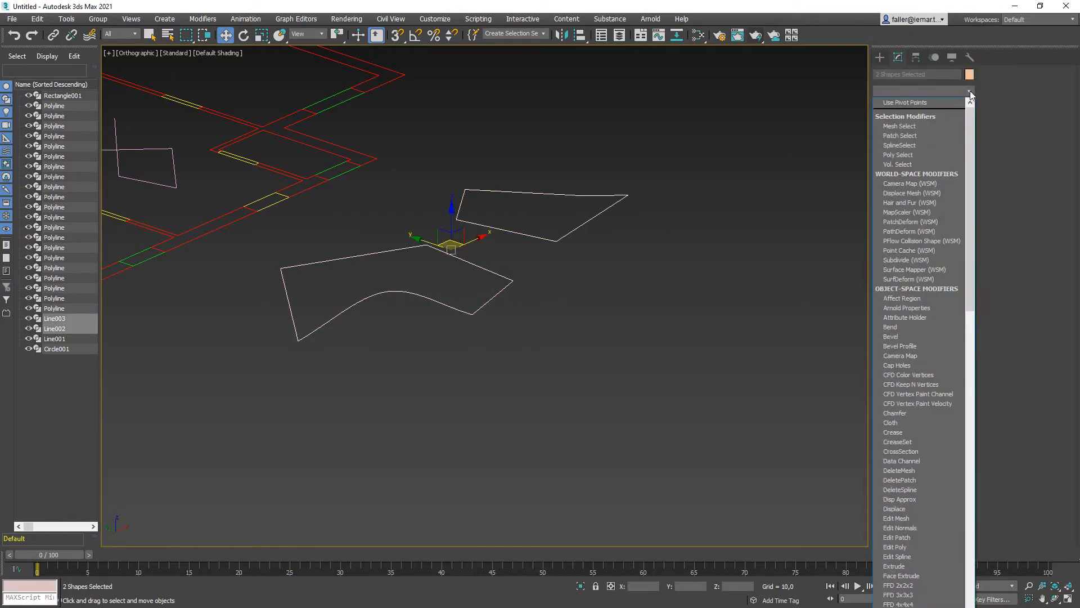
left_click(912, 567)
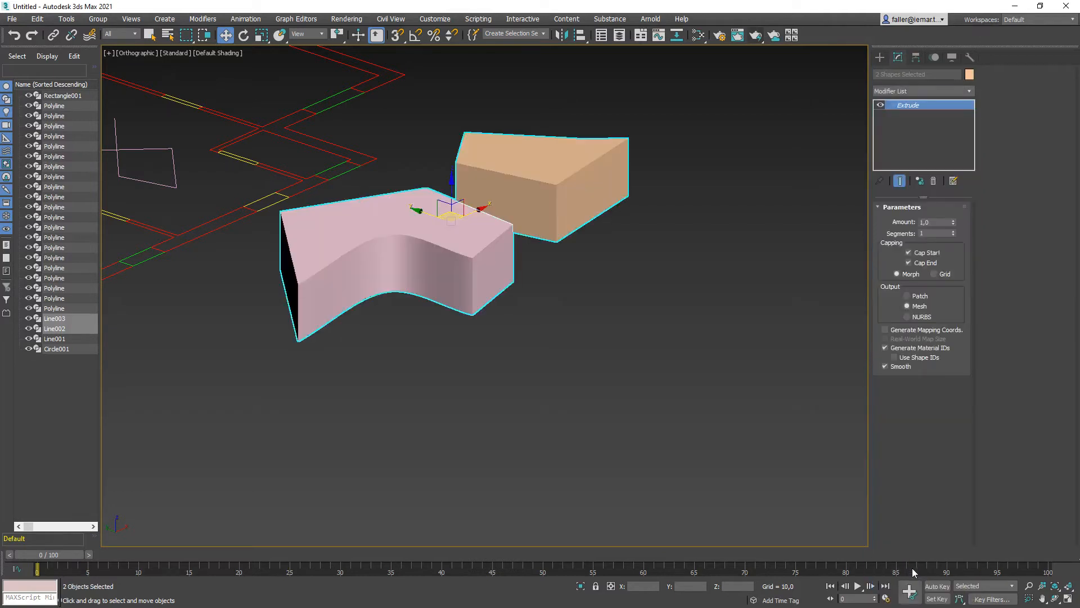
left_click(953, 224)
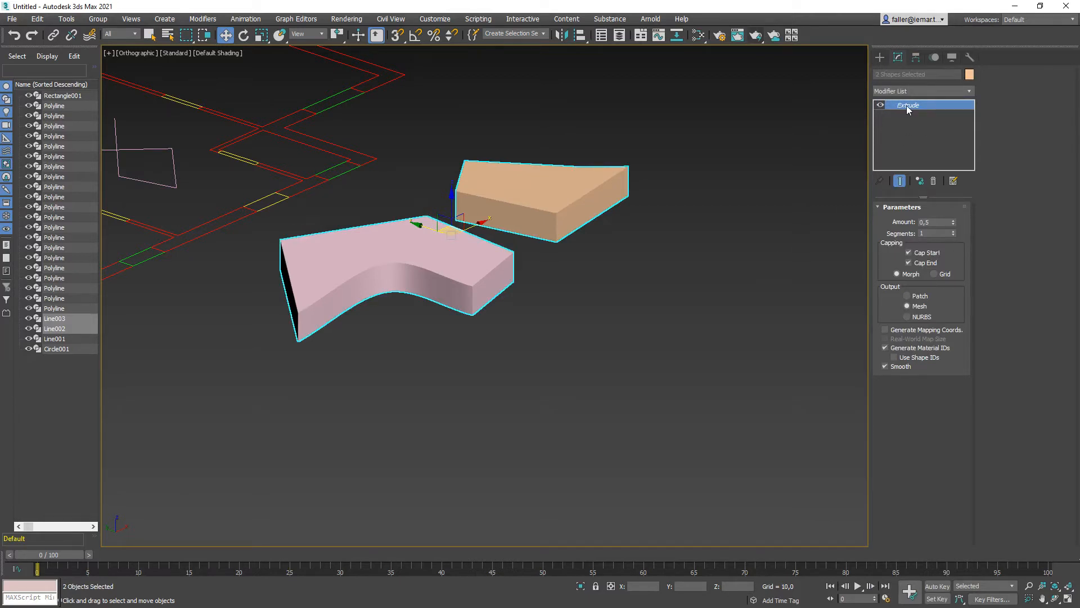
Set the shared extrusion amount to 1,0 through the larger outline, and delete the Extrude modifier from each outline.
left_click(450, 265)
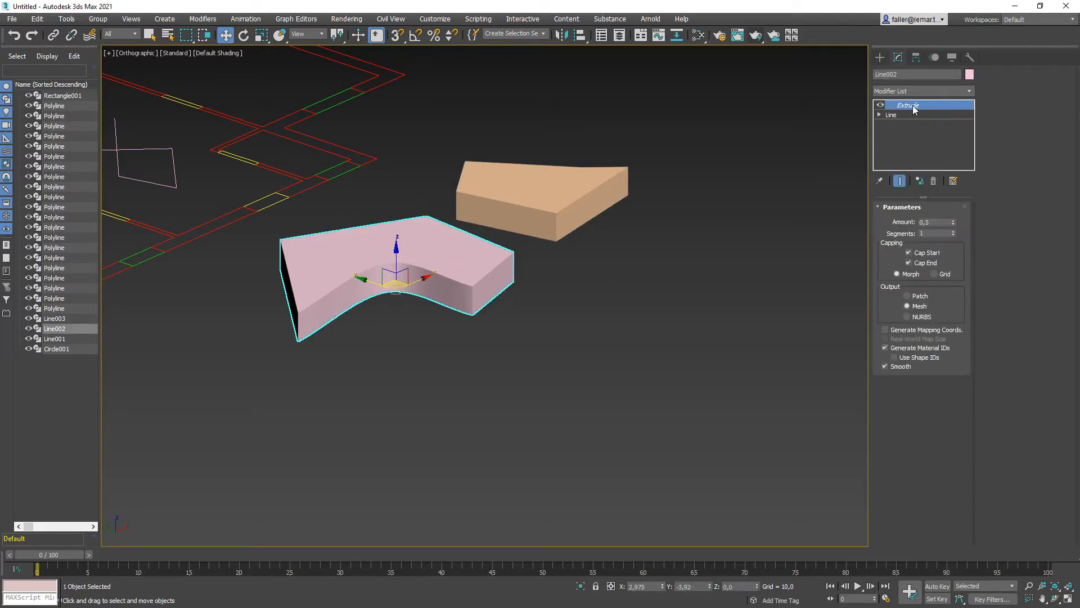
left_click(953, 221)
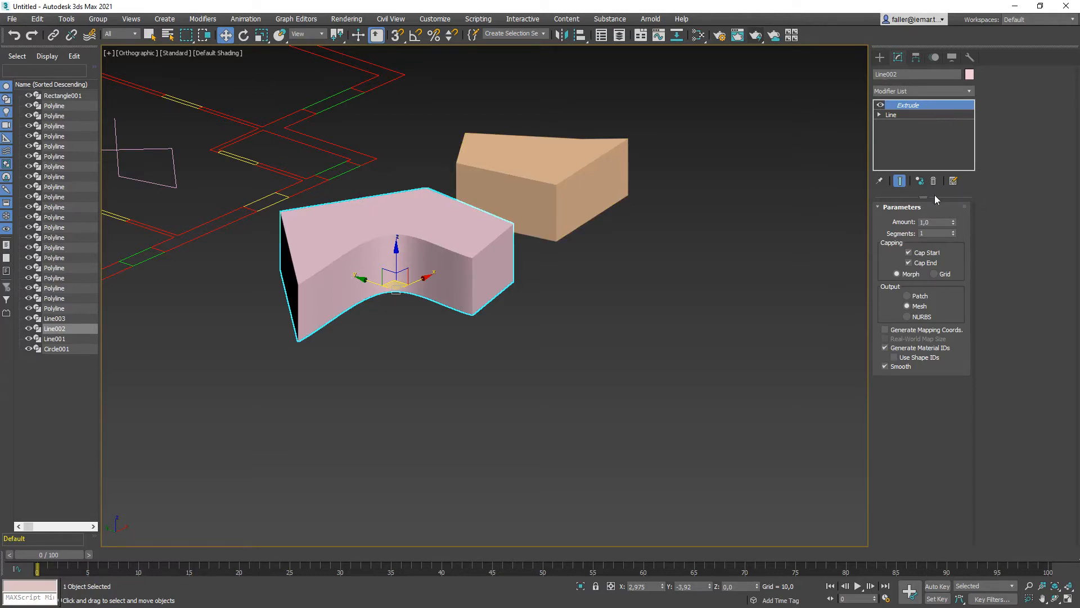
left_click(934, 181)
left_click(560, 171)
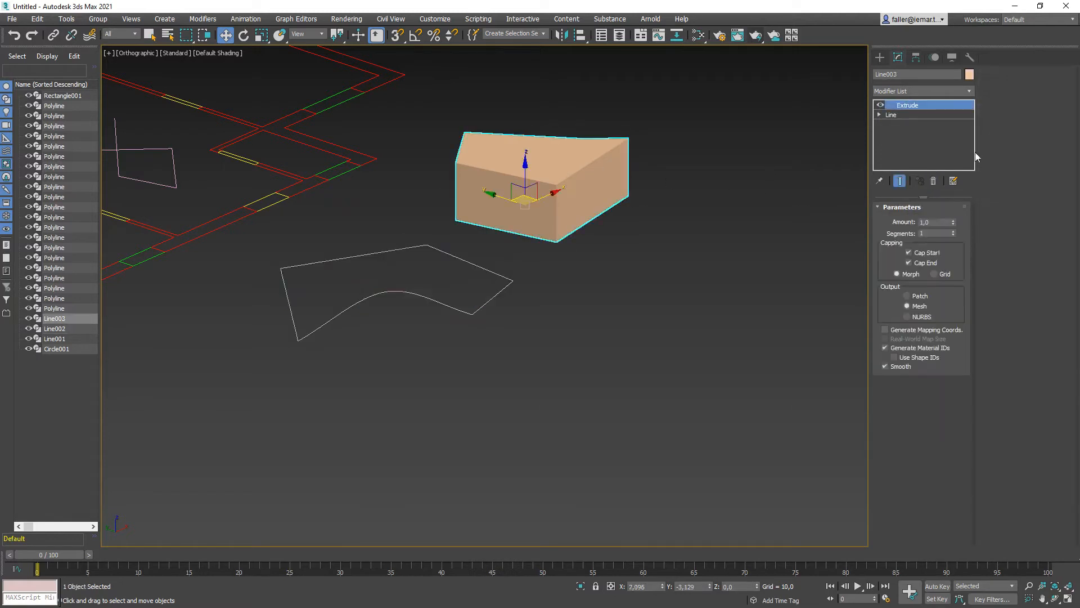
left_click(934, 182)
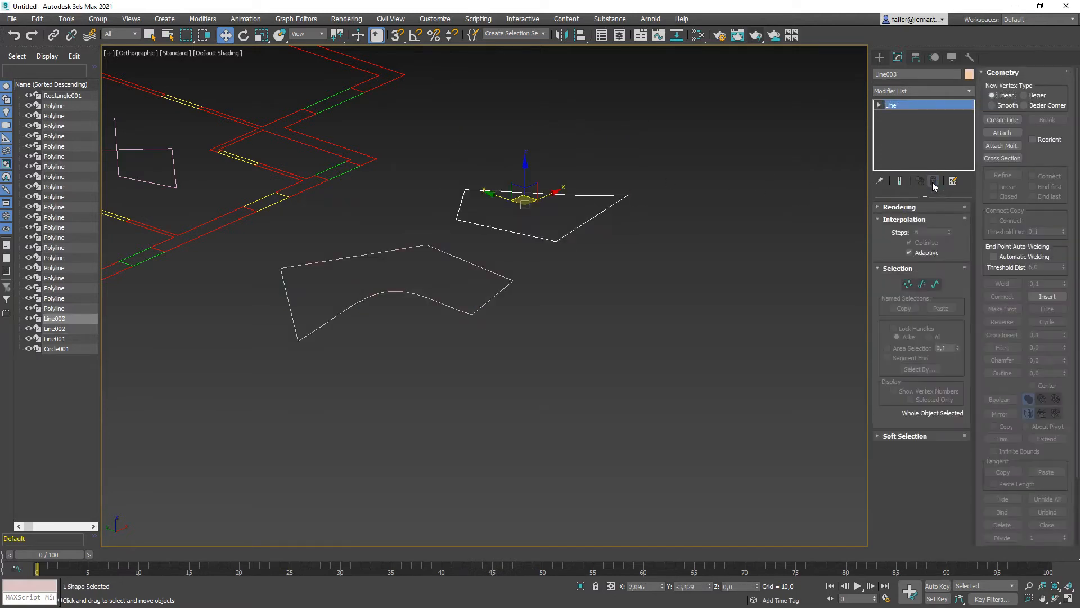
Attach the smaller outline to the larger outline so both form one Line object, and clear the selection.
left_click(529, 305)
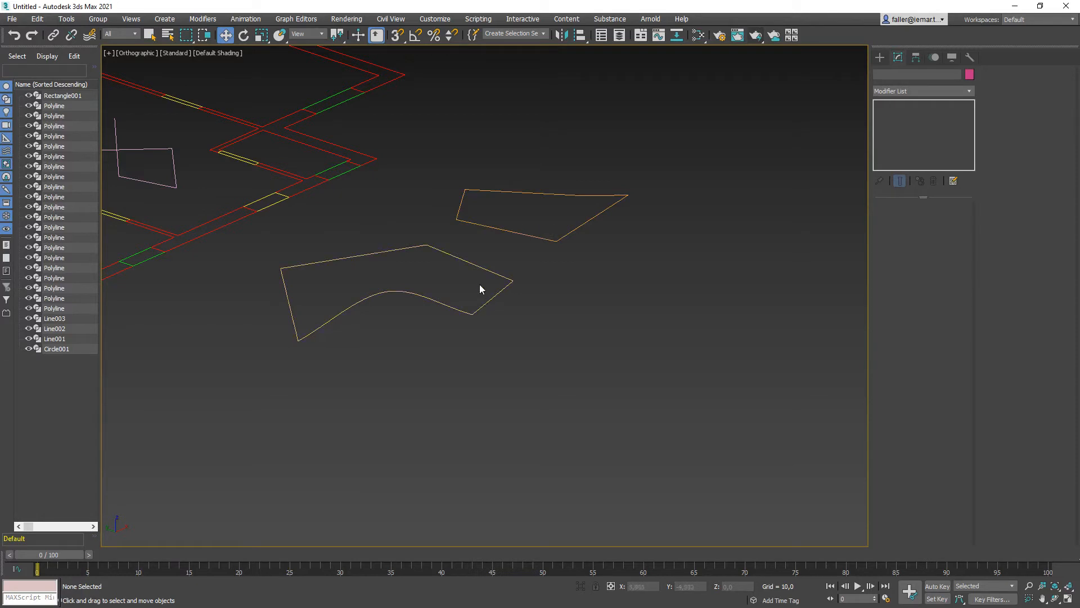
left_click(477, 265)
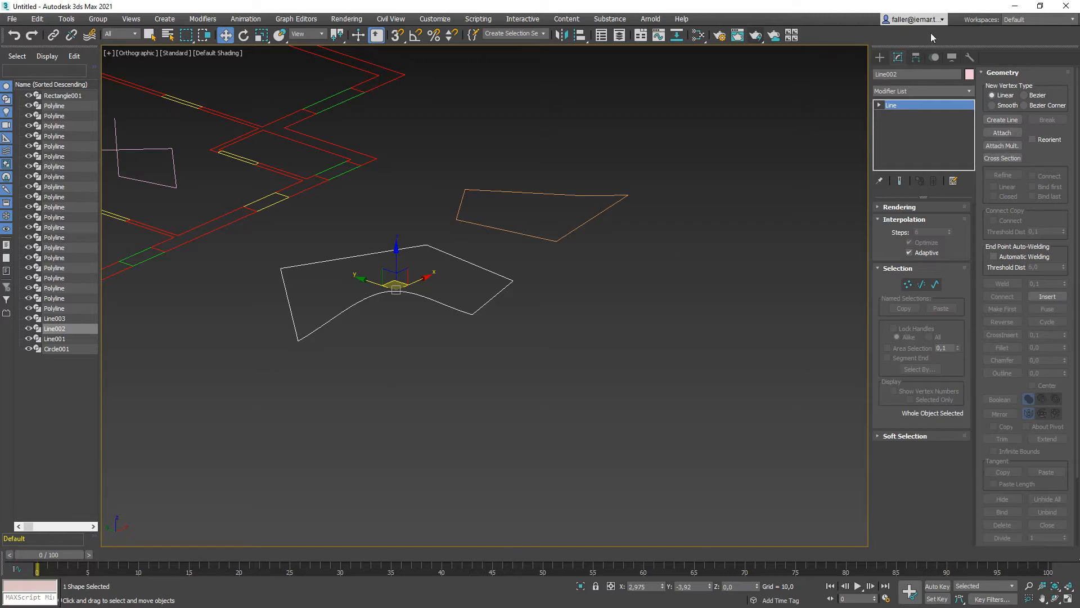
left_click(1002, 133)
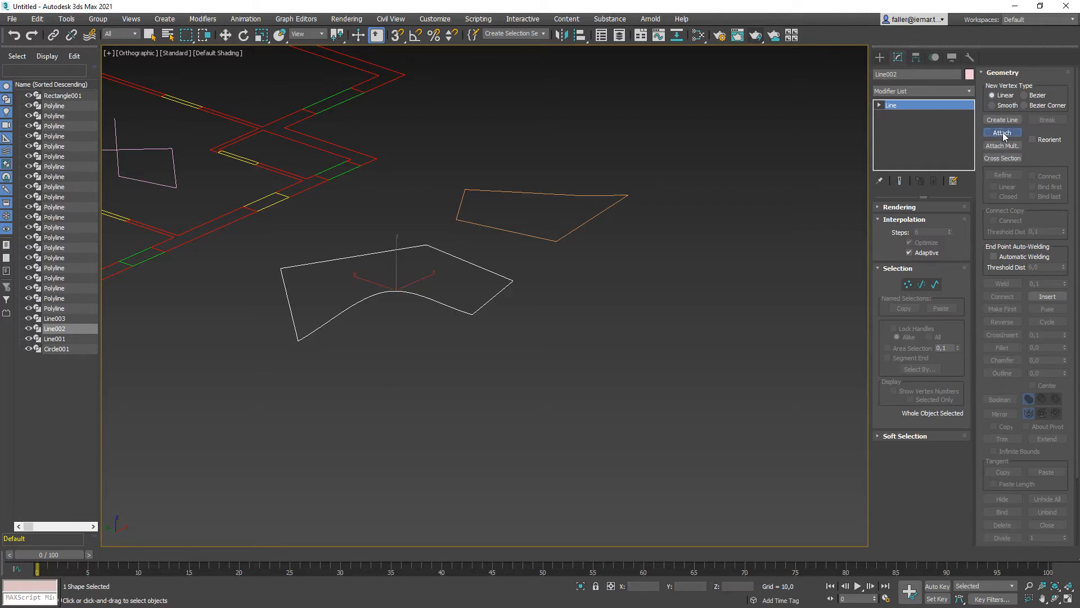
left_click(610, 213)
right_click(620, 310)
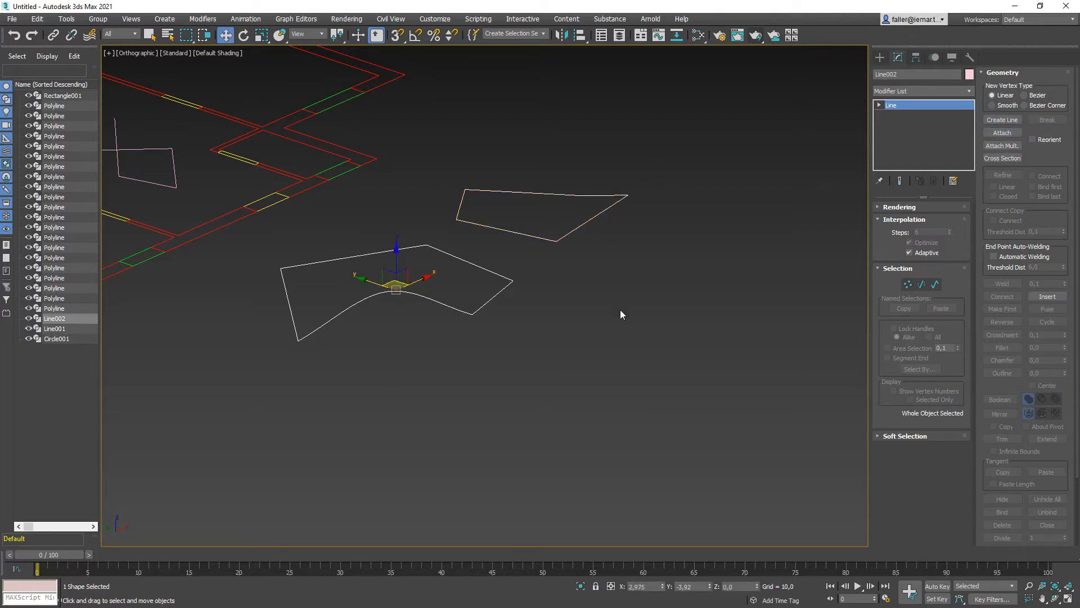
left_click(620, 309)
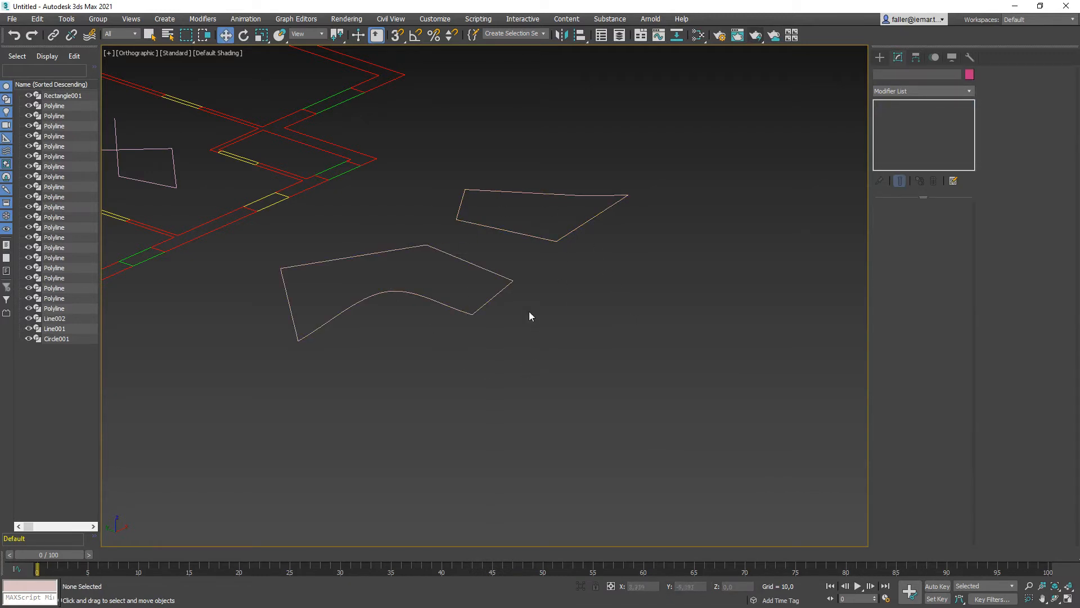
Add an Extrude modifier to the combined outline object, set its amount to 0,5, and clear the selection.
left_click(509, 286)
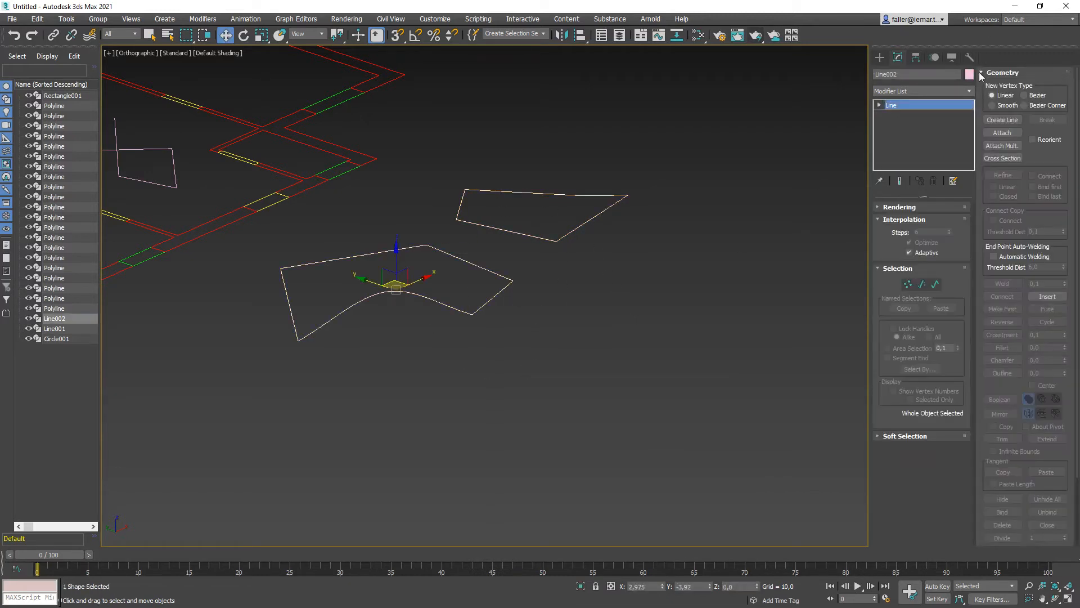
left_click(969, 90)
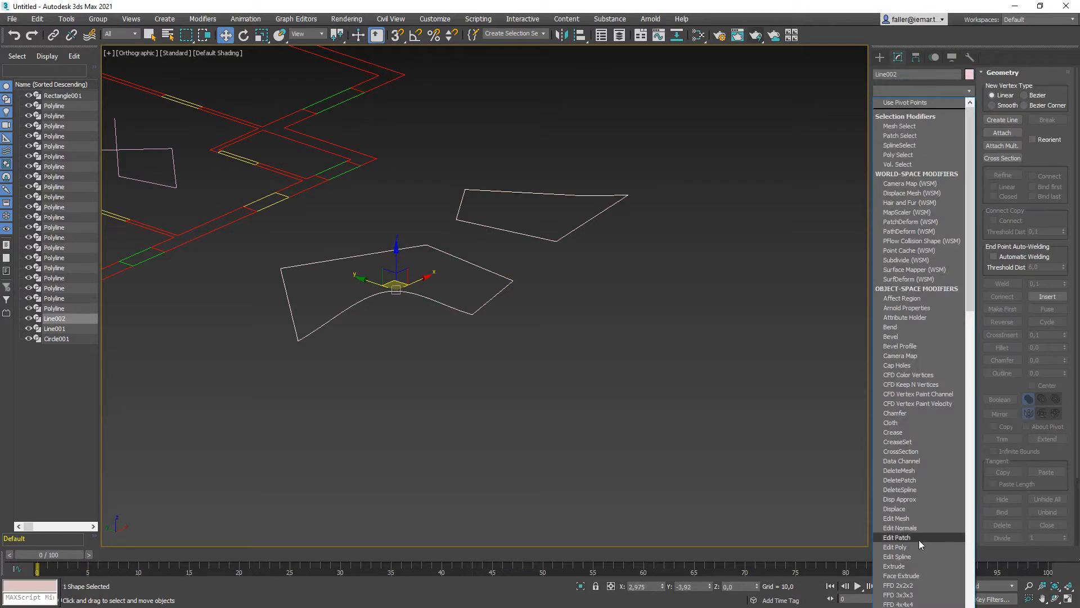
left_click(902, 566)
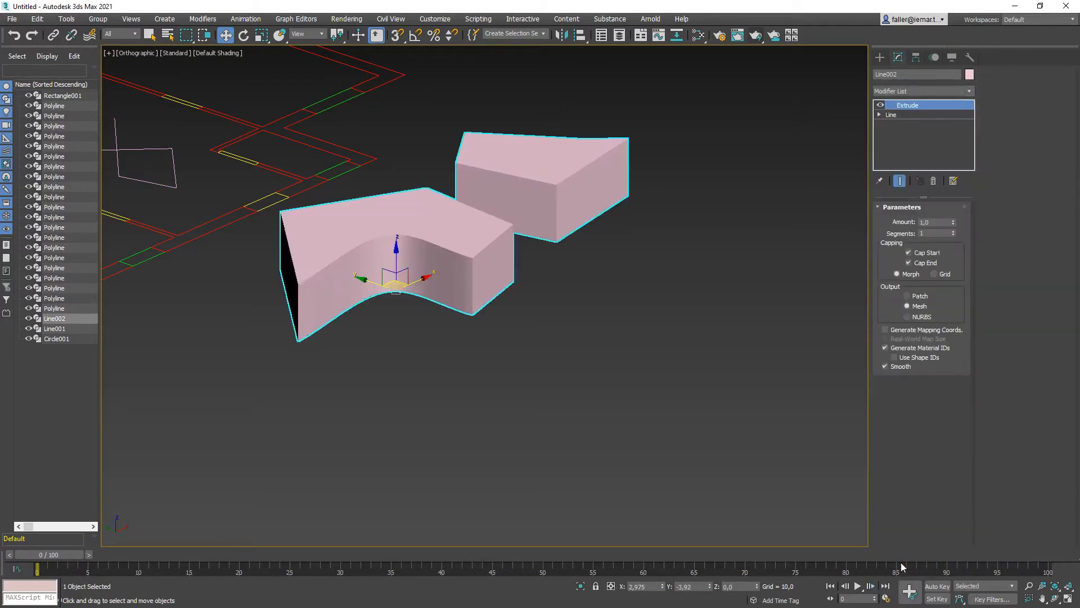
left_click(954, 224)
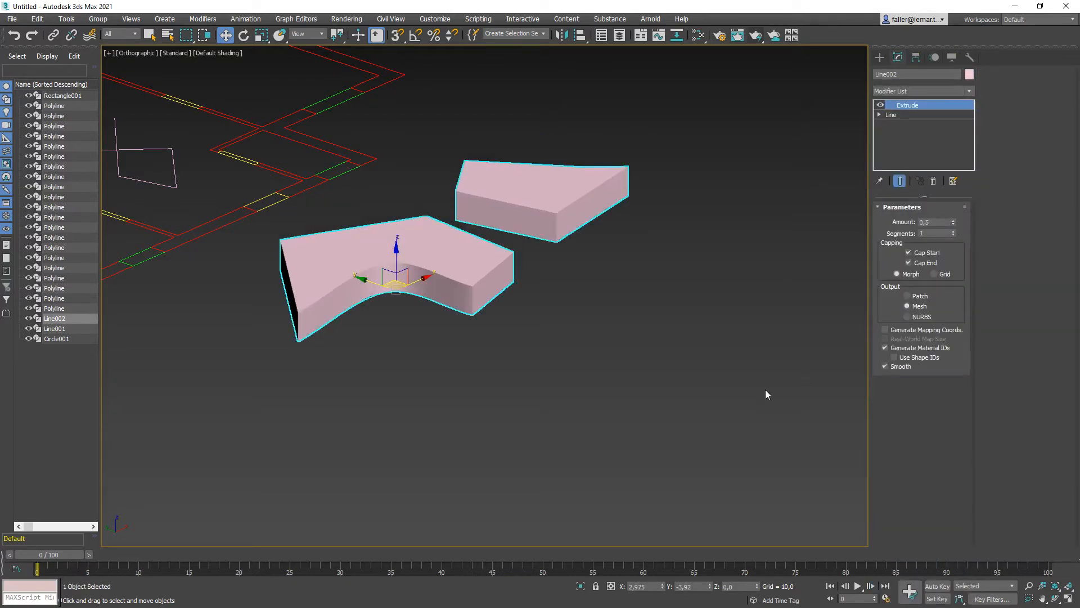
left_click(743, 399)
Delete the extruded object made from the two attached outlines.
left_click(506, 276)
key("Delete")
middle_click_drag(292, 169, 604, 279)
scroll(471, 243, "up", 3)
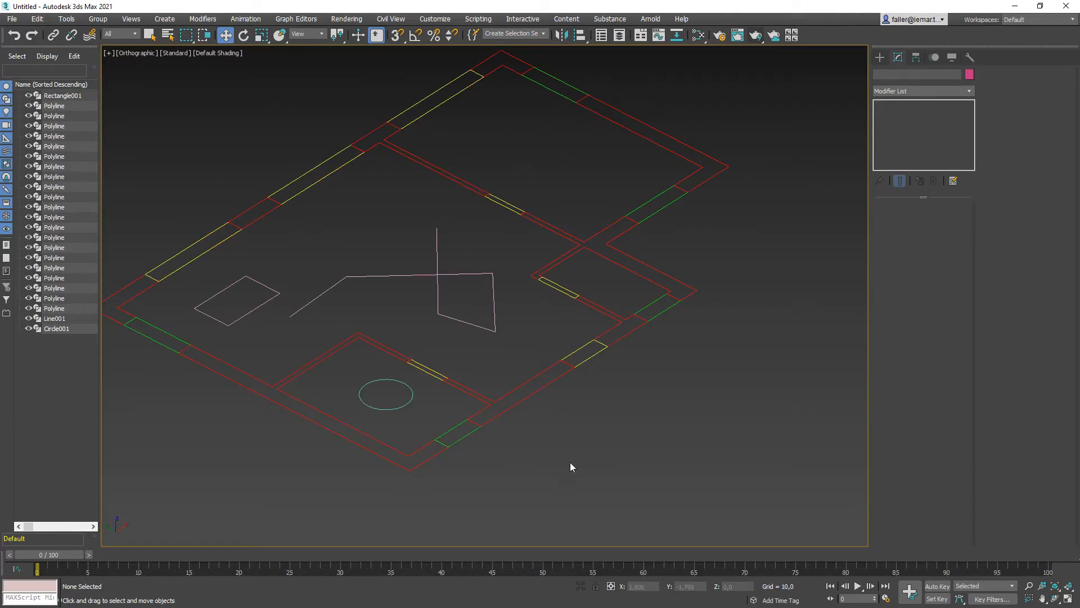
Select four of the floor plan's wall polylines one by one to examine how the walls are divided, and clear the selection.
left_click(315, 358)
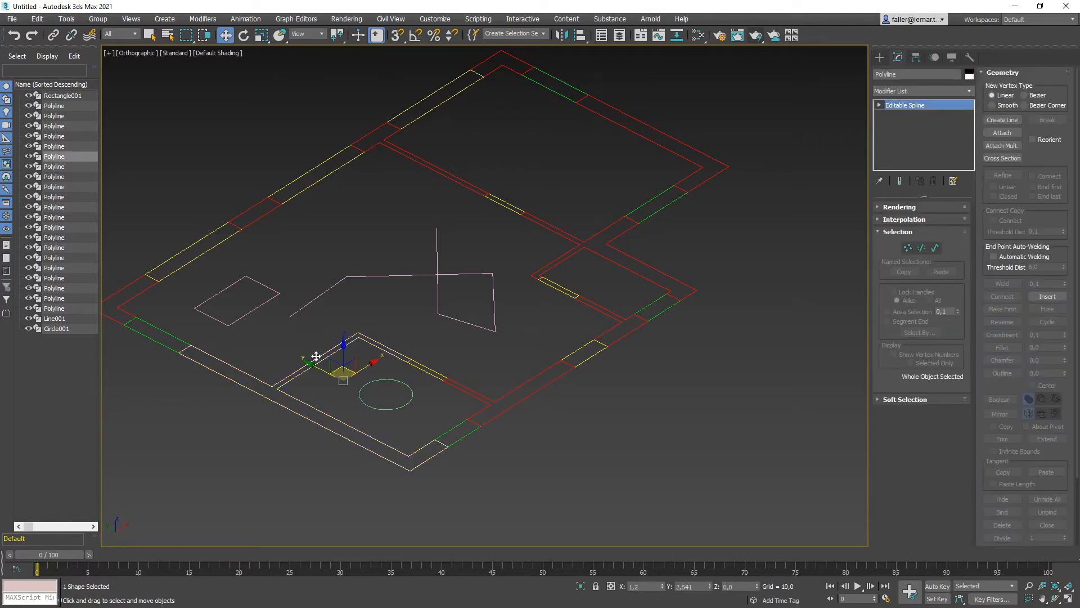
left_click(522, 385)
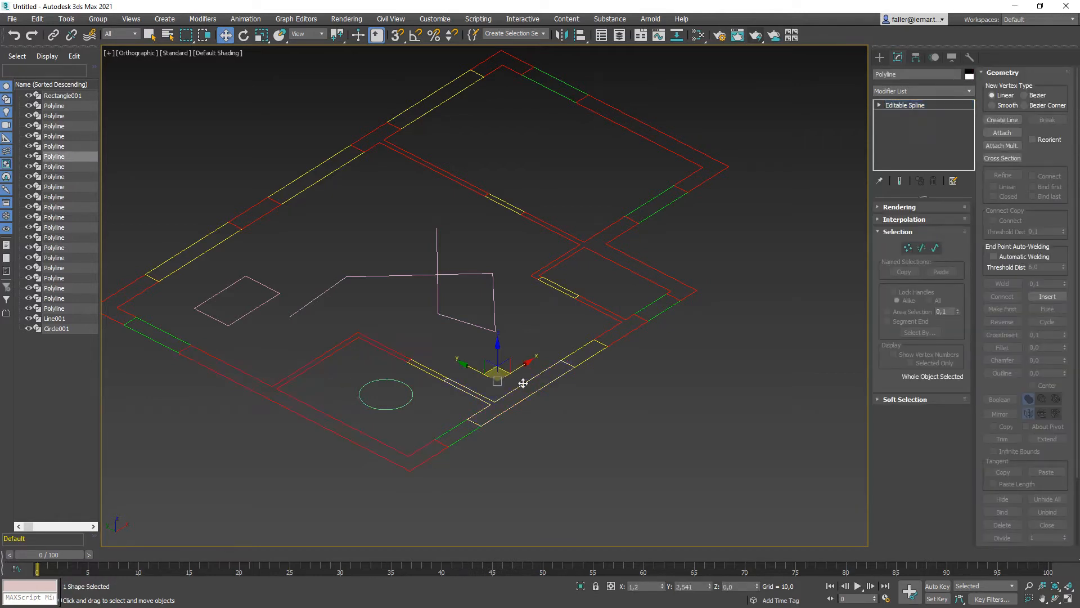
left_click(598, 315)
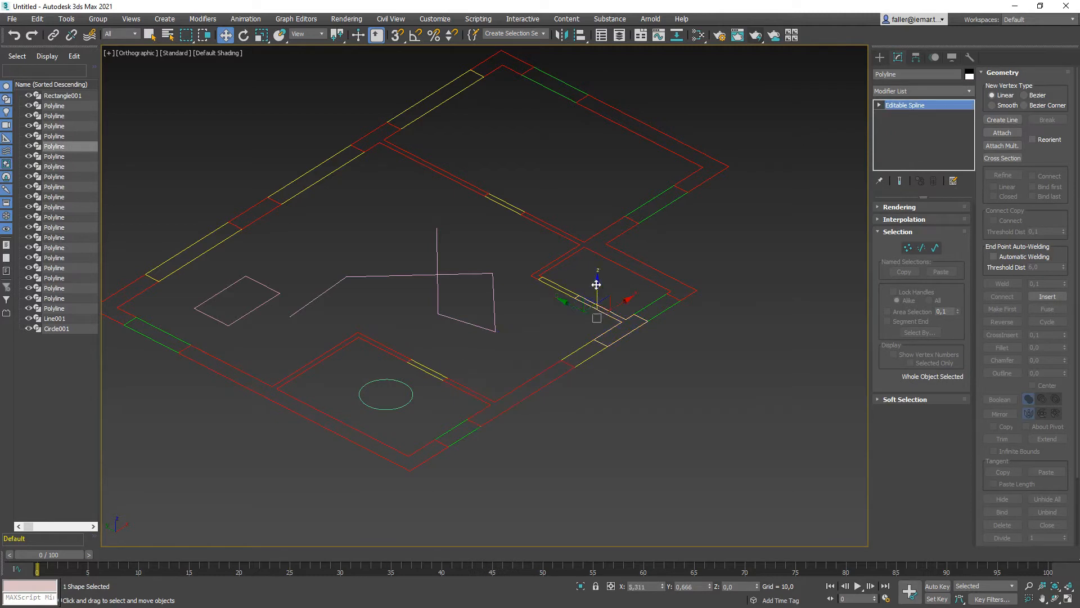
left_click(575, 255)
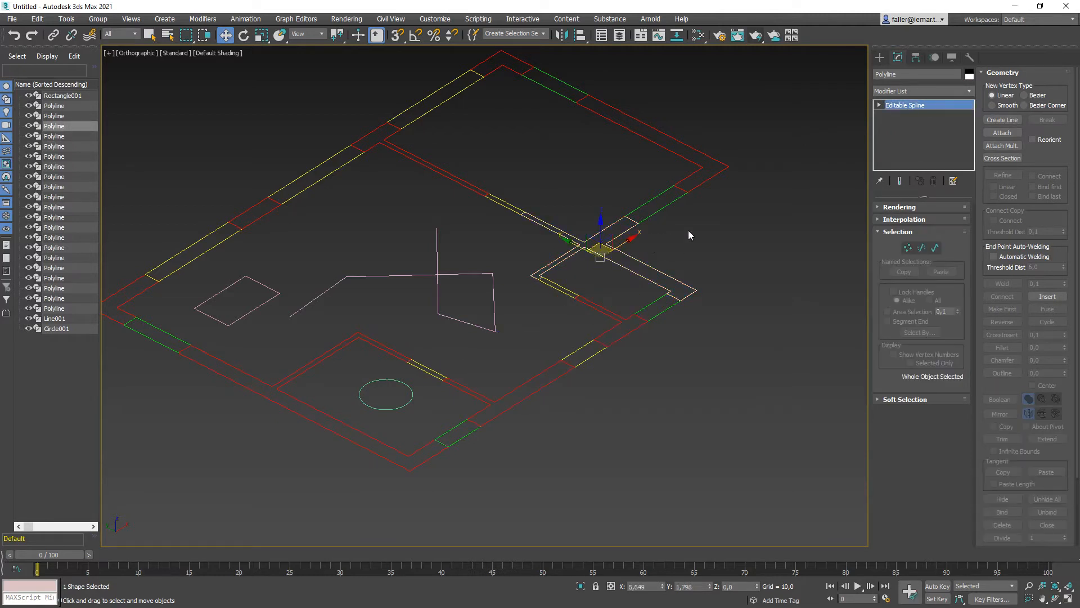
left_click(688, 231)
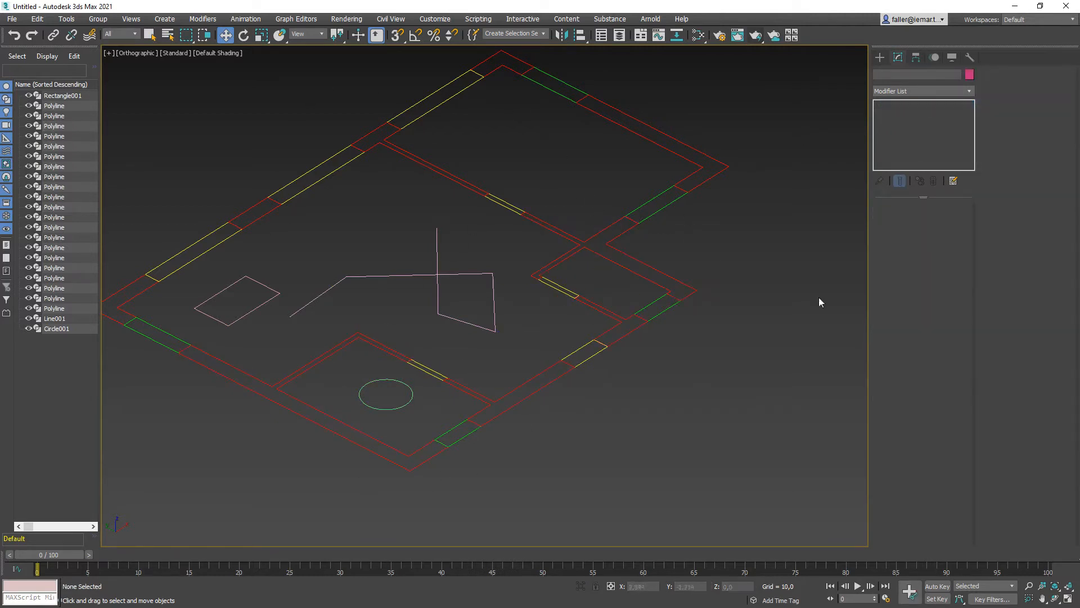
Attach all other red wall polylines to the wall section around the circle, leaving out the yellow and green shapes, and clear the selection.
left_click(317, 407)
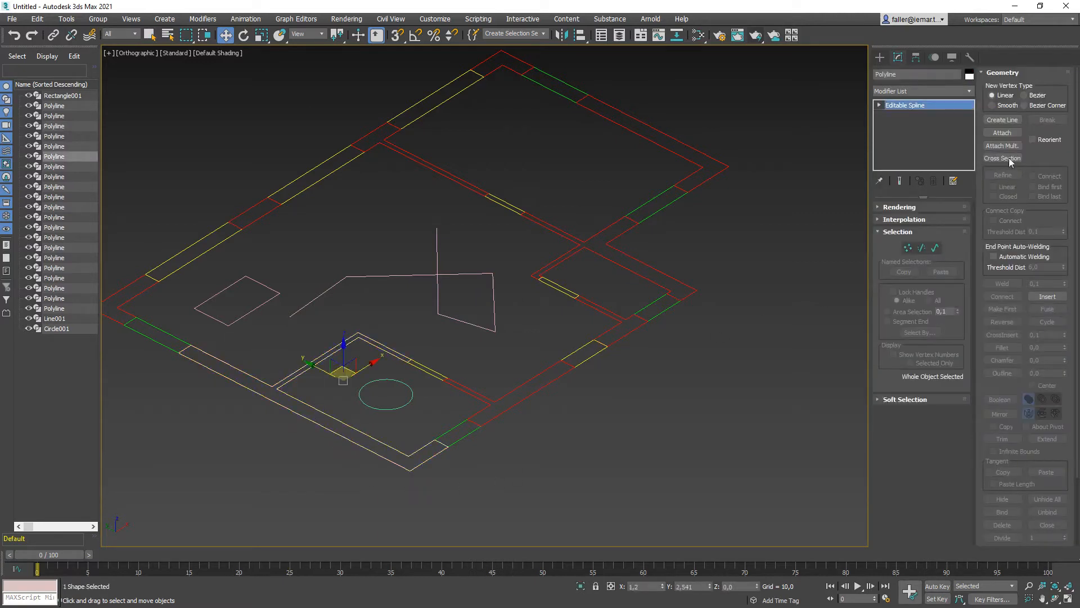
left_click(1003, 133)
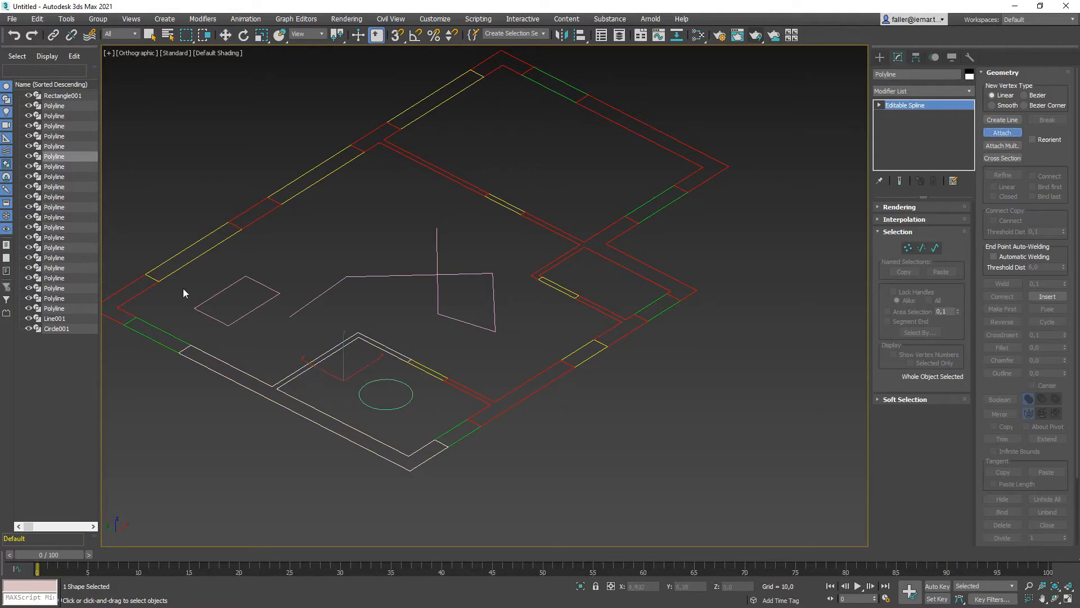
left_click(149, 291)
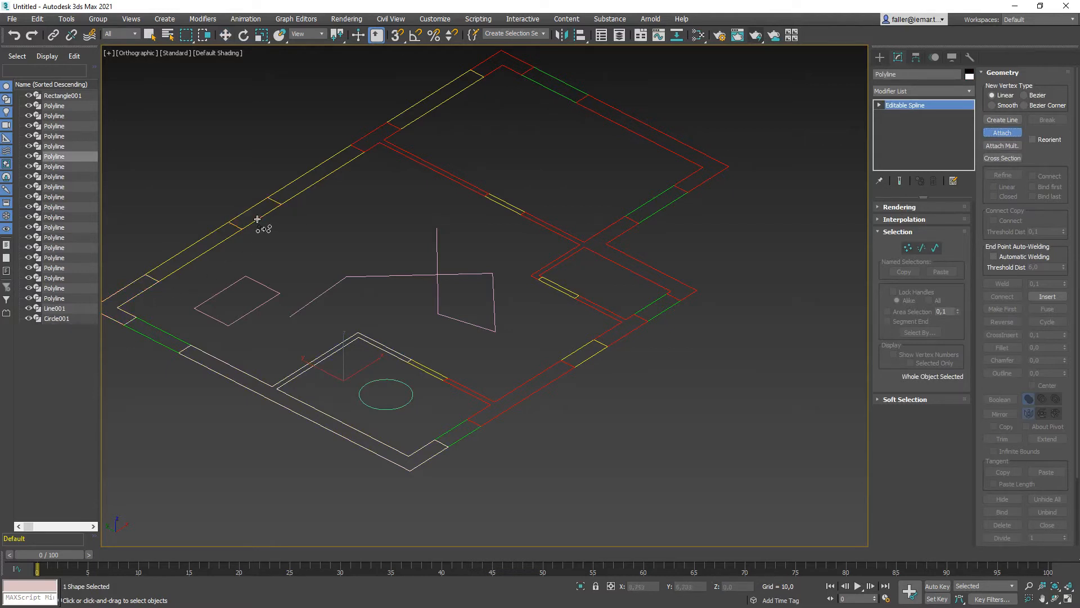
left_click(389, 144)
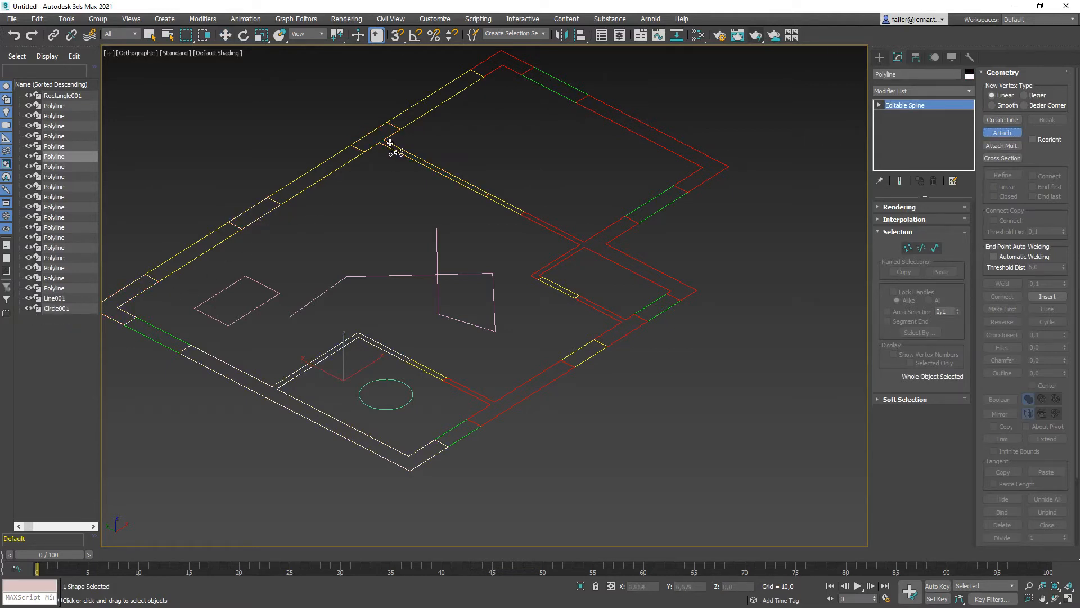
left_click(394, 143)
left_click(499, 69)
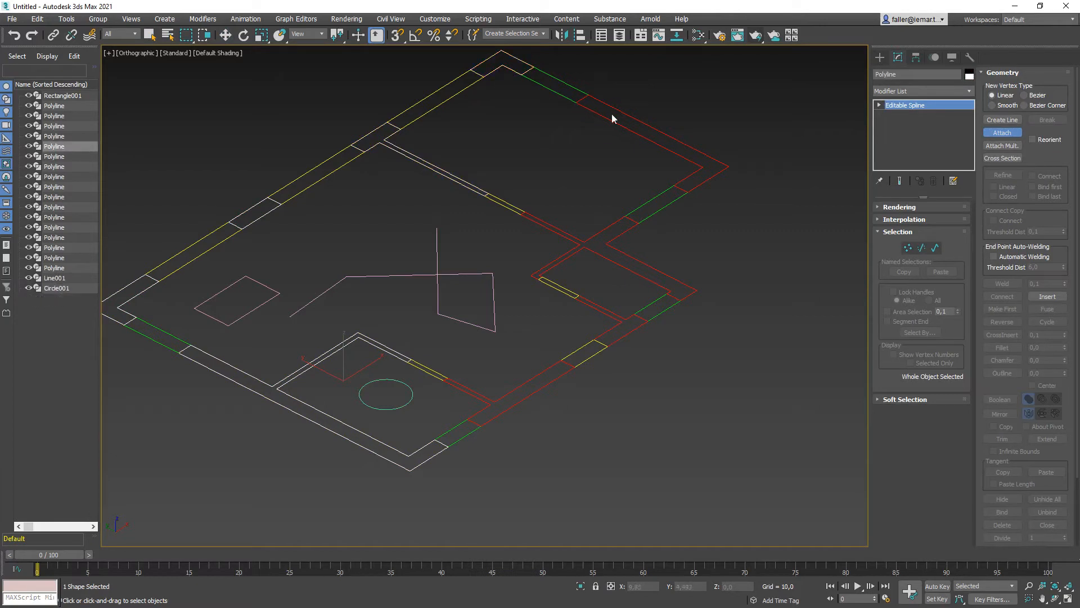
left_click(618, 126)
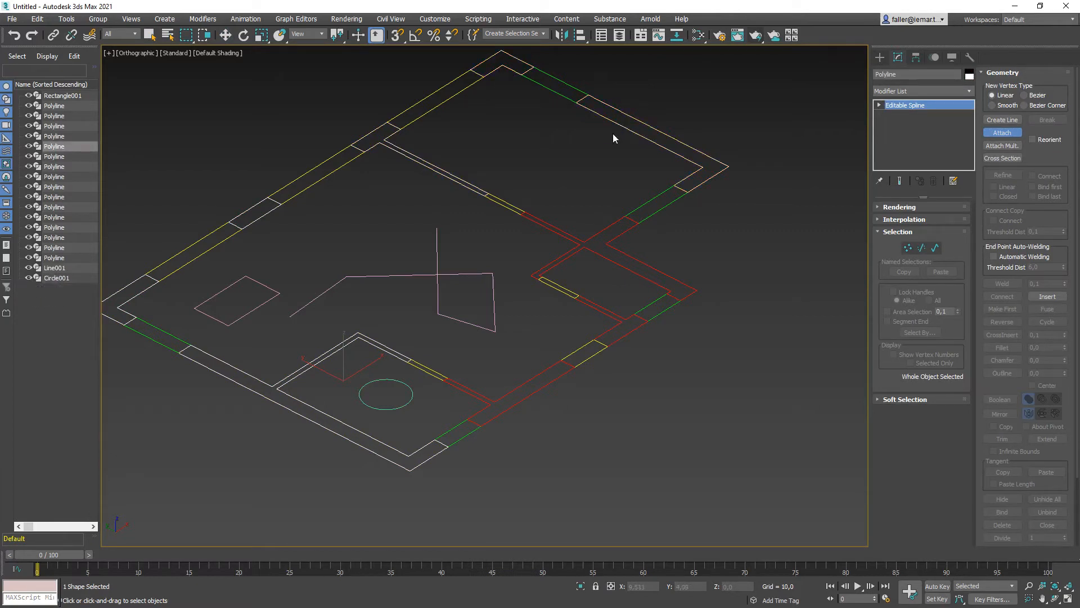
left_click(559, 237)
left_click(621, 322)
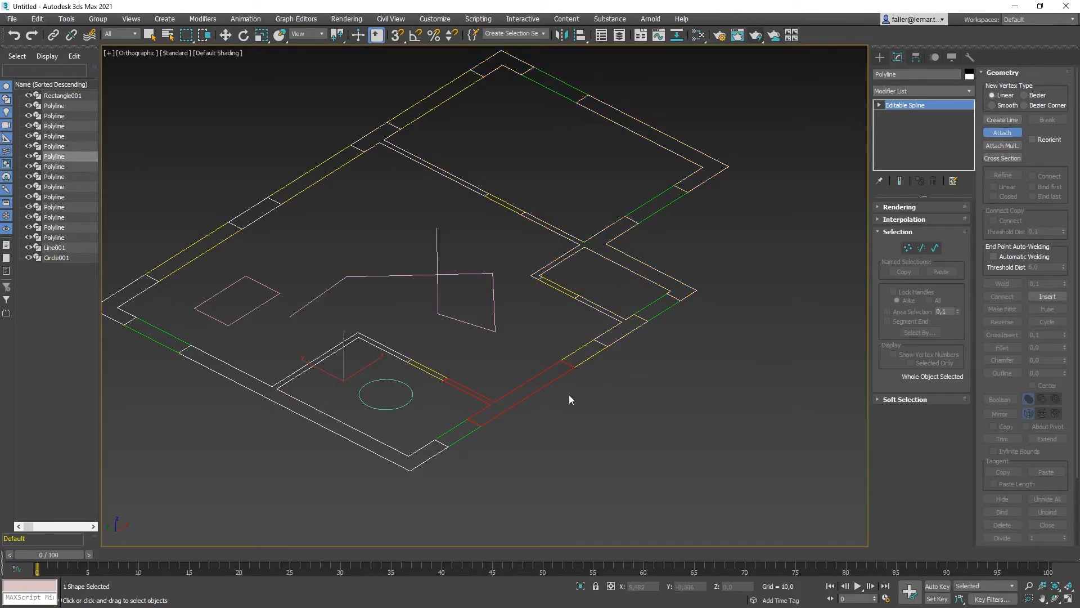
left_click(554, 381)
key("w")
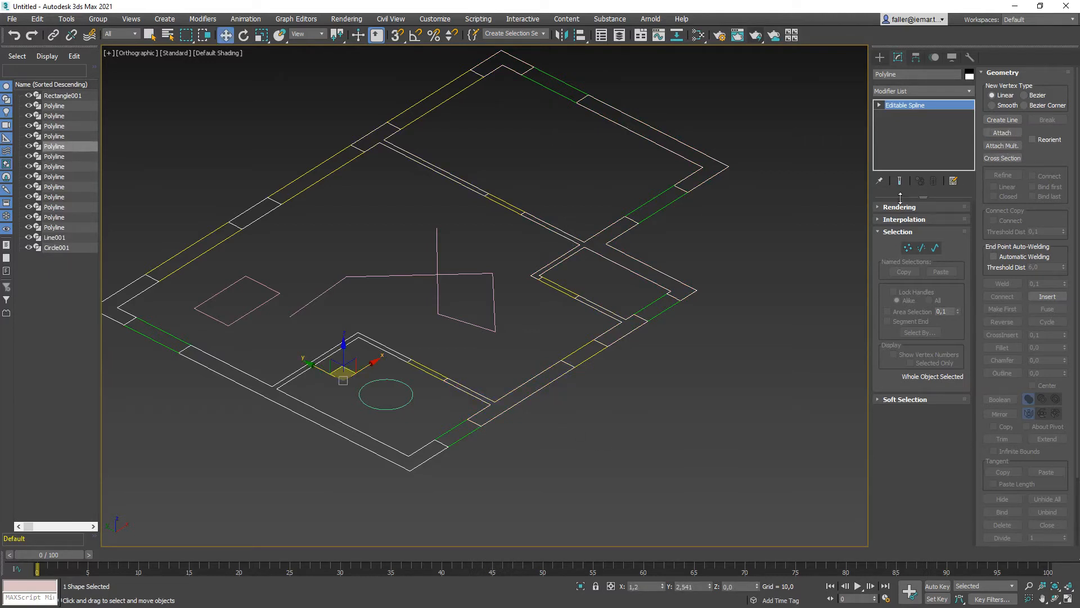
left_click(609, 425)
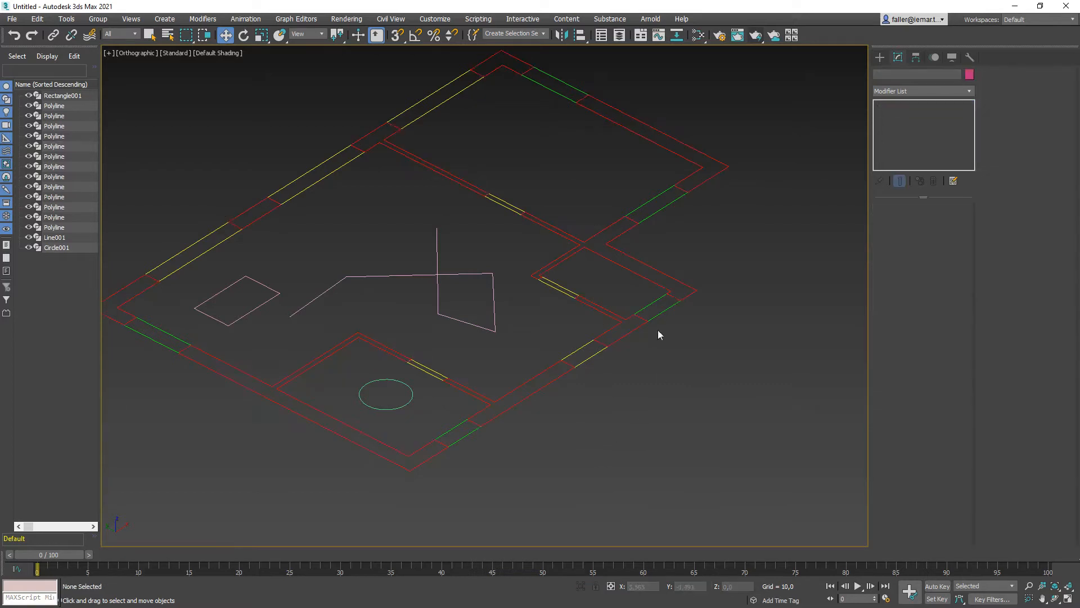
Add an Extrude modifier to the combined wall spline and set its amount to 2,5.
left_click(417, 448)
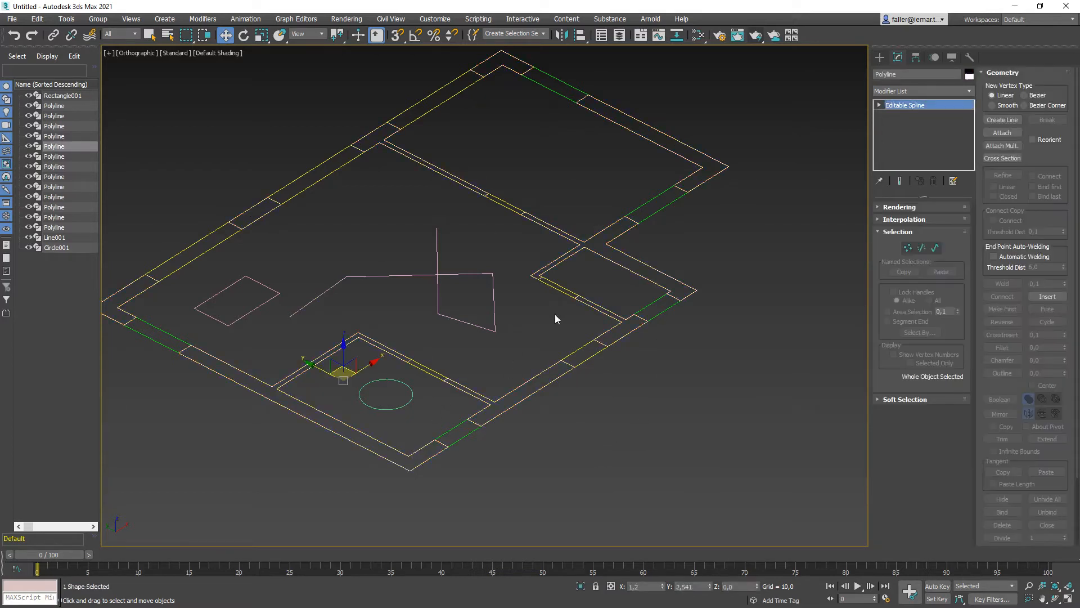
left_click(970, 91)
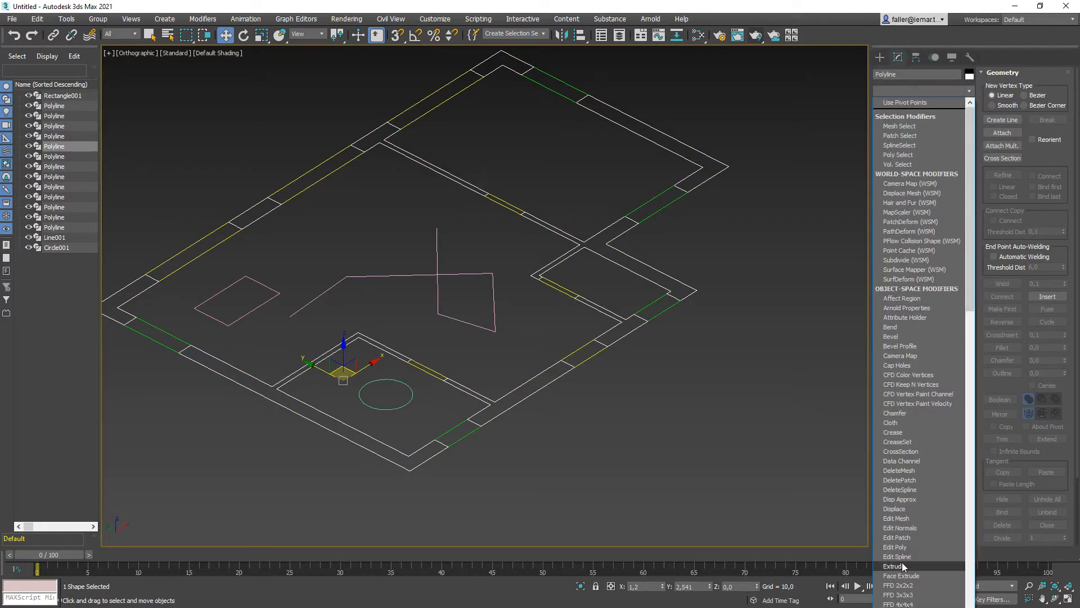
left_click(902, 562)
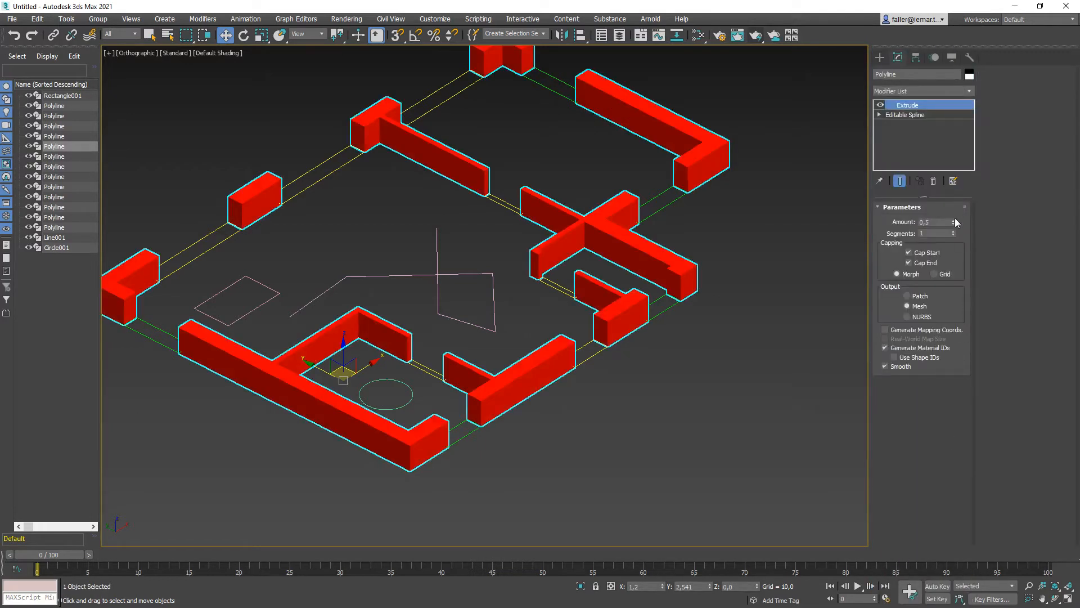
left_click(953, 221)
left_click(953, 221)
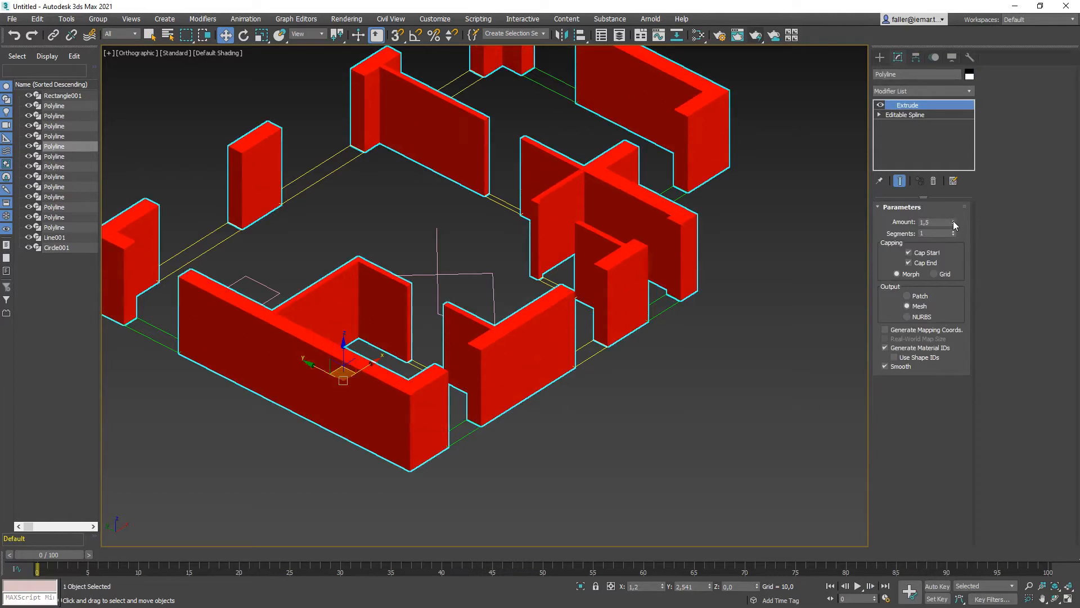
left_click(953, 220)
left_click(953, 221)
middle_click_drag(646, 329, 647, 341)
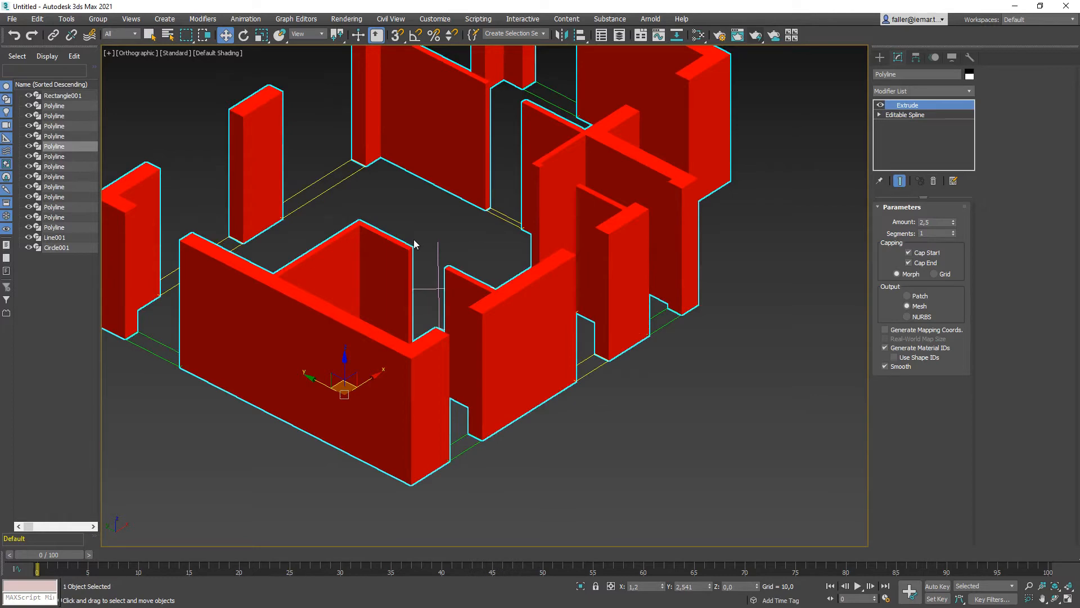
middle_click_drag(558, 196, 499, 278)
scroll(510, 272, "down", 2)
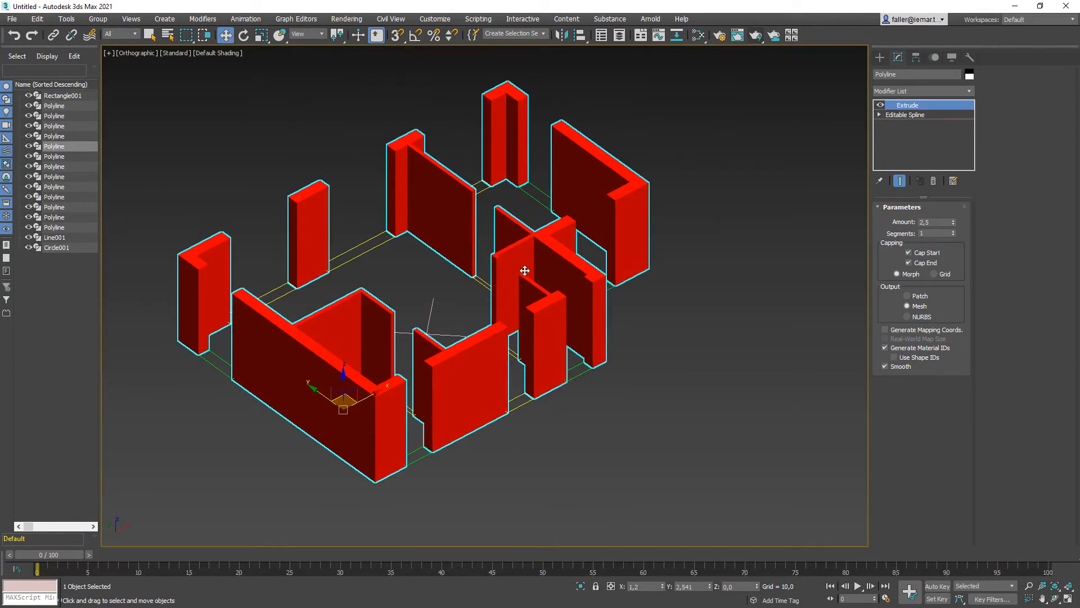
scroll(501, 277, "down", 4)
Reset to a new empty scene without saving the changes.
left_click(11, 21)
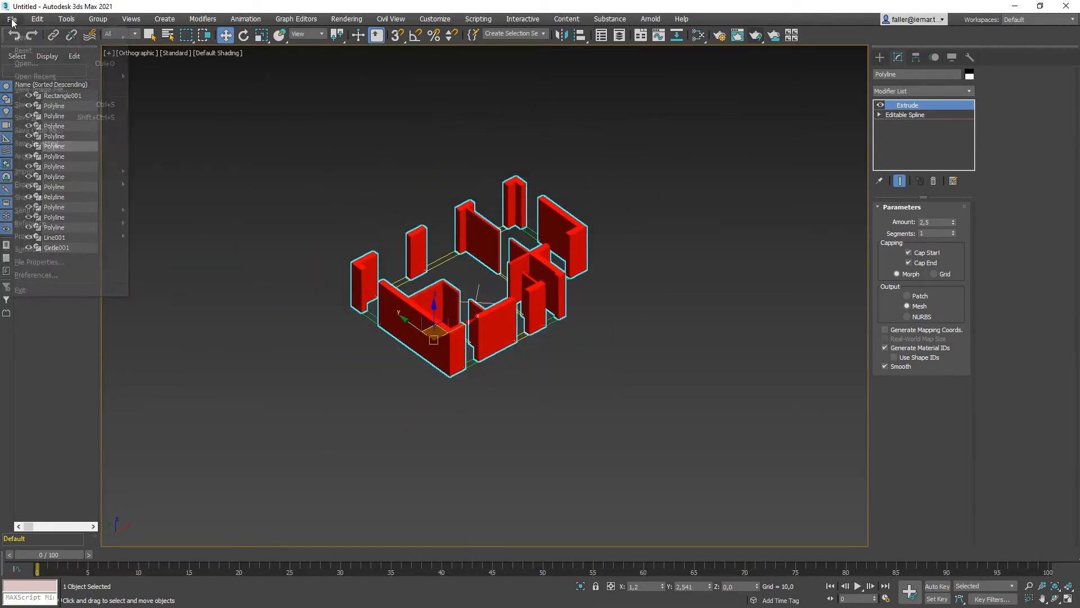
left_click(33, 62)
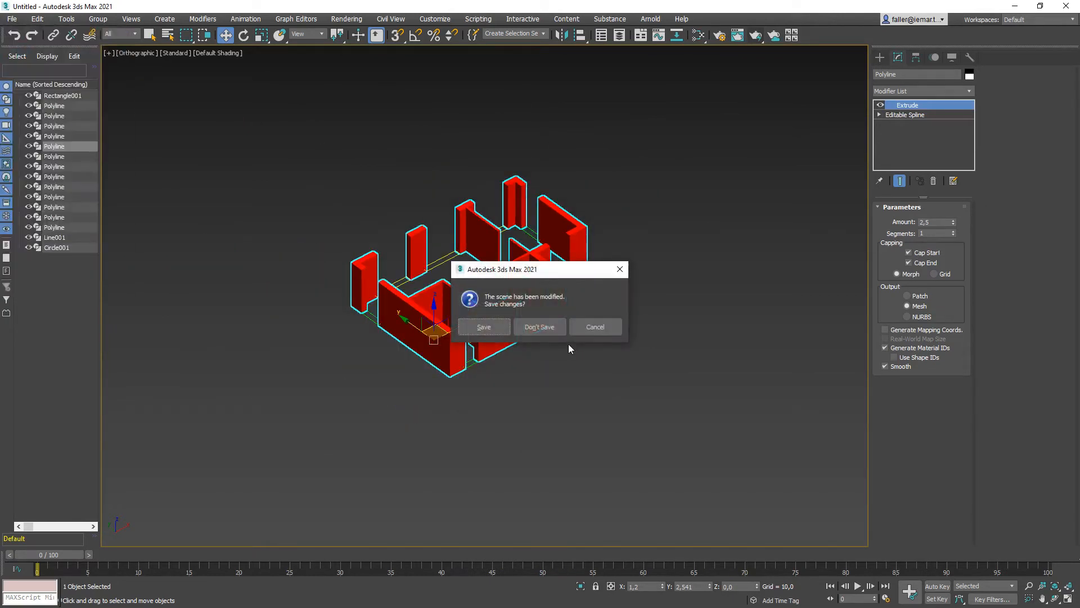
left_click(554, 331)
left_click(518, 329)
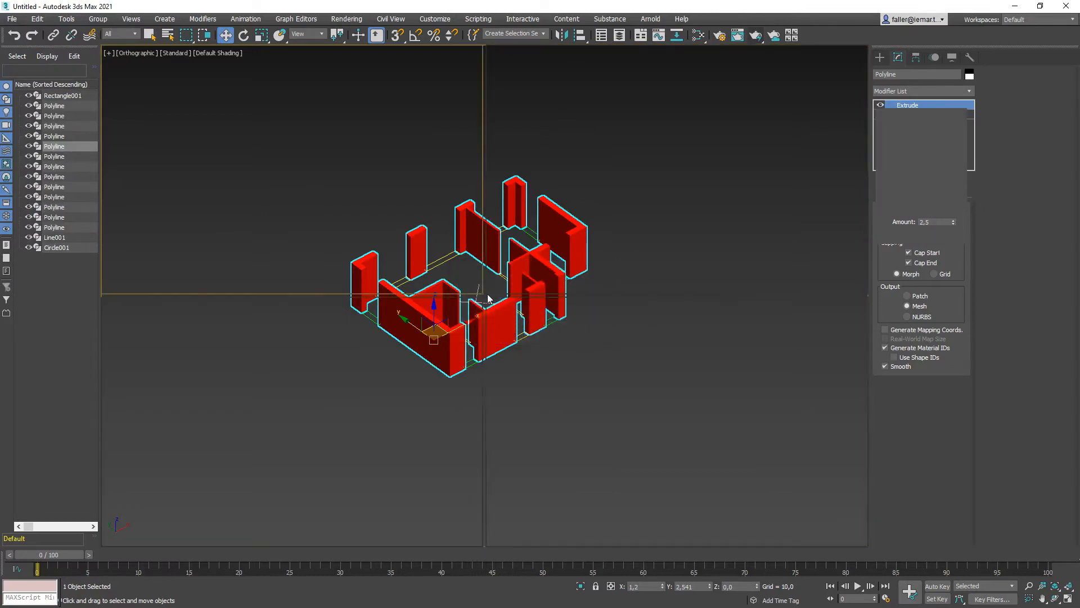
Import floorplan.dwg with AutoCAD primitives derived by Layer.
left_click(12, 20)
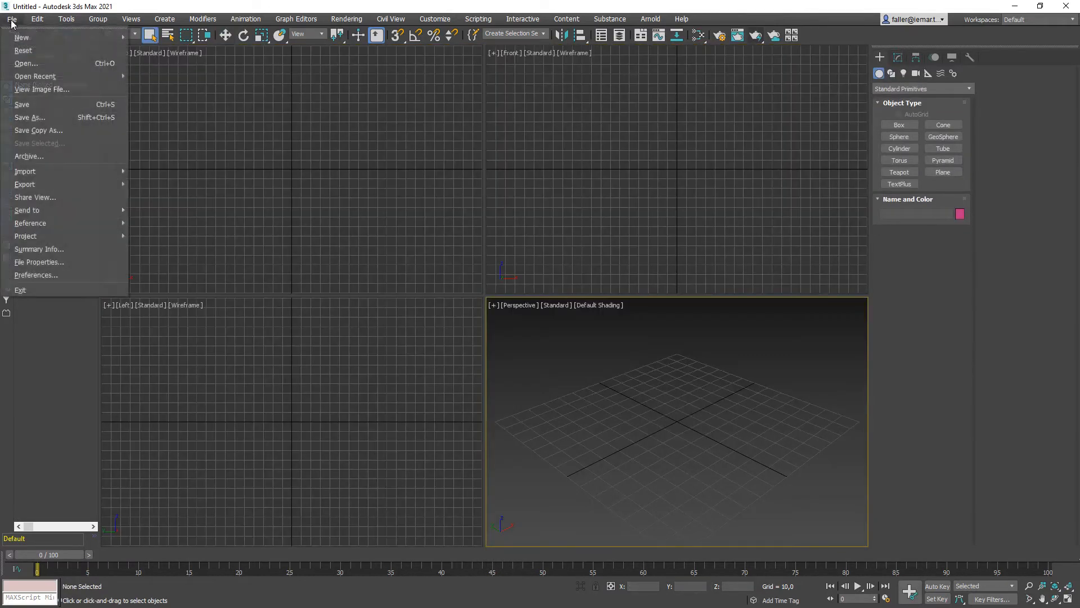
mouse_move(29, 178)
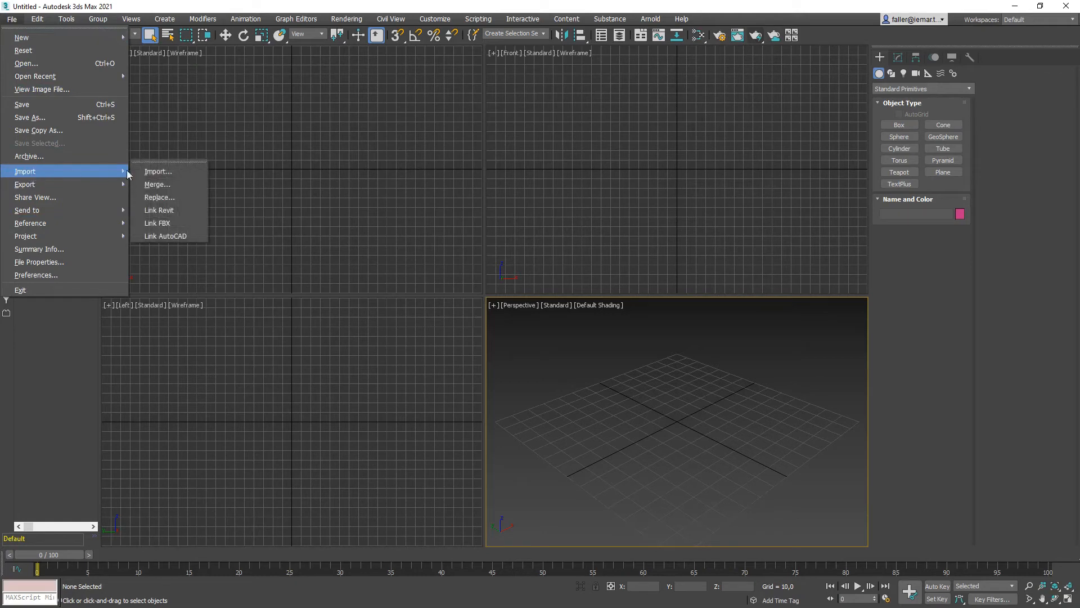
left_click(186, 170)
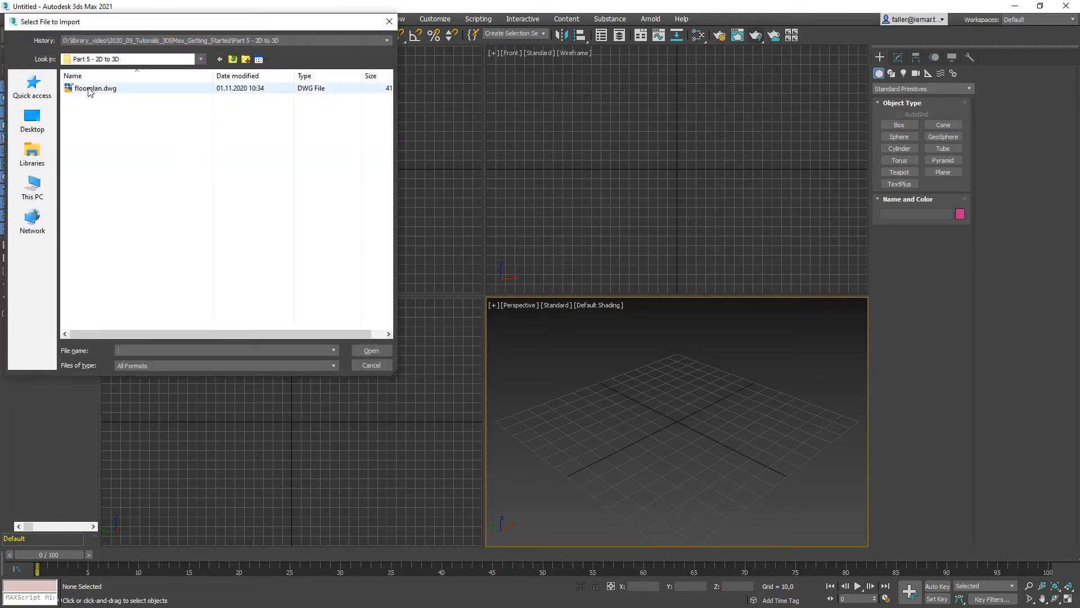
double_click(72, 88)
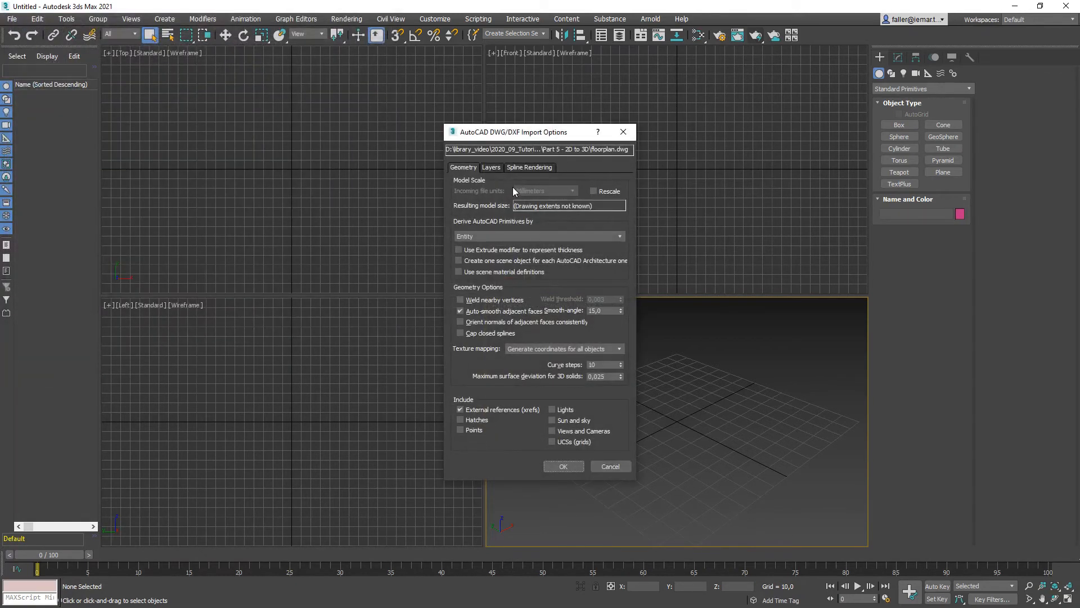
left_click(488, 236)
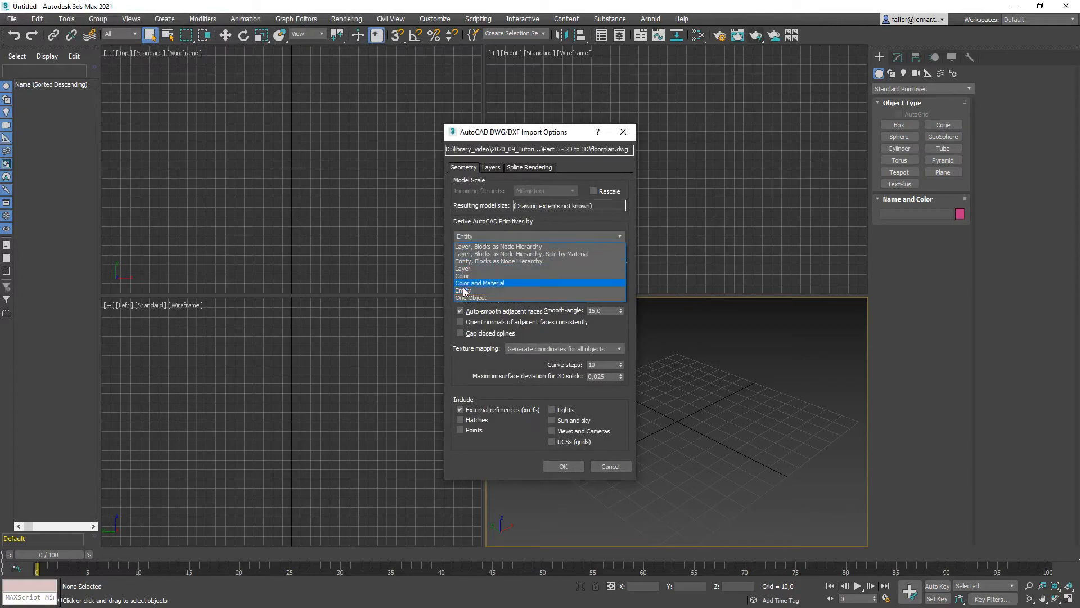
left_click(461, 269)
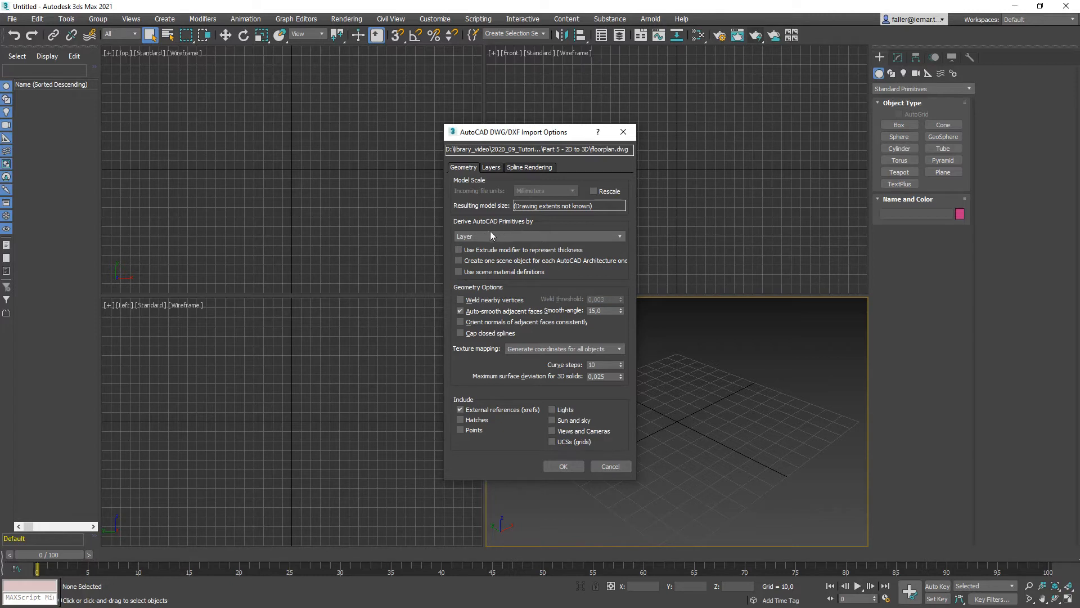
left_click(564, 465)
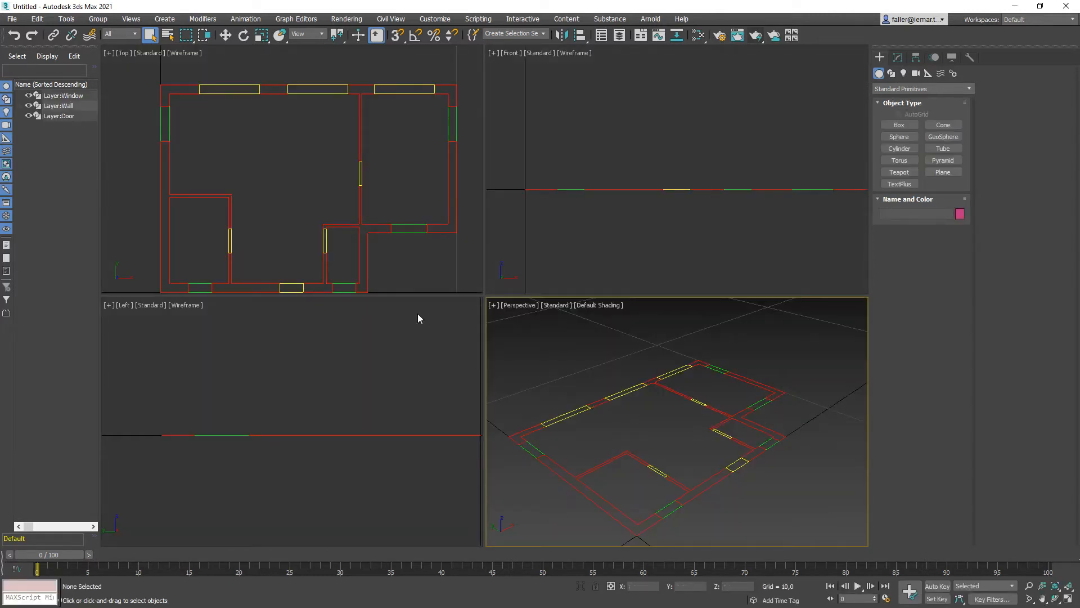
Select the wall, window and door shapes one by one to examine how the plan is grouped, and clear the selection.
left_click(187, 197)
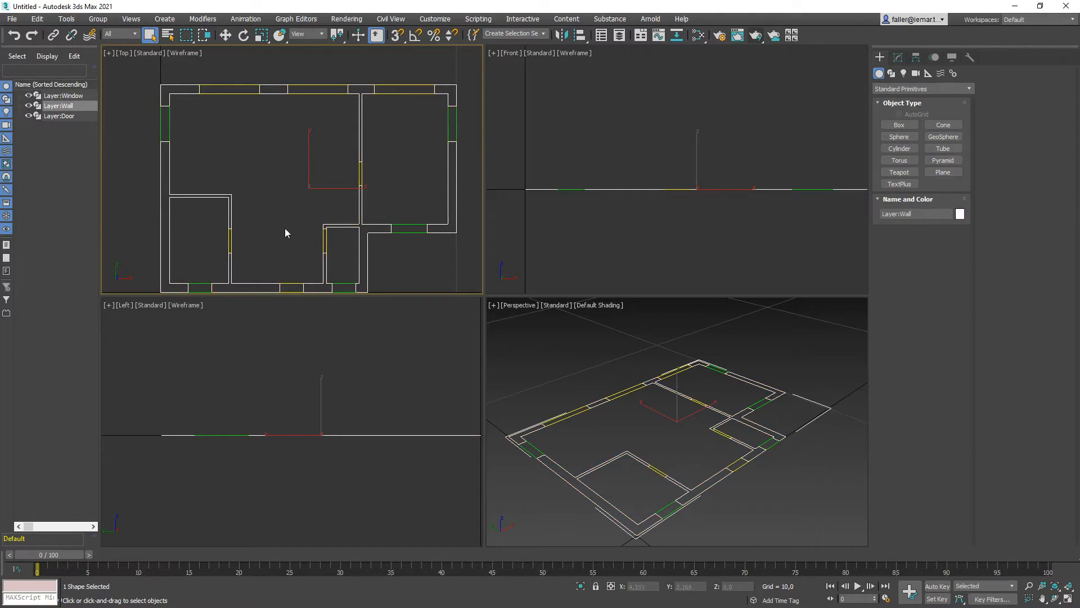
left_click(210, 139)
left_click(173, 122)
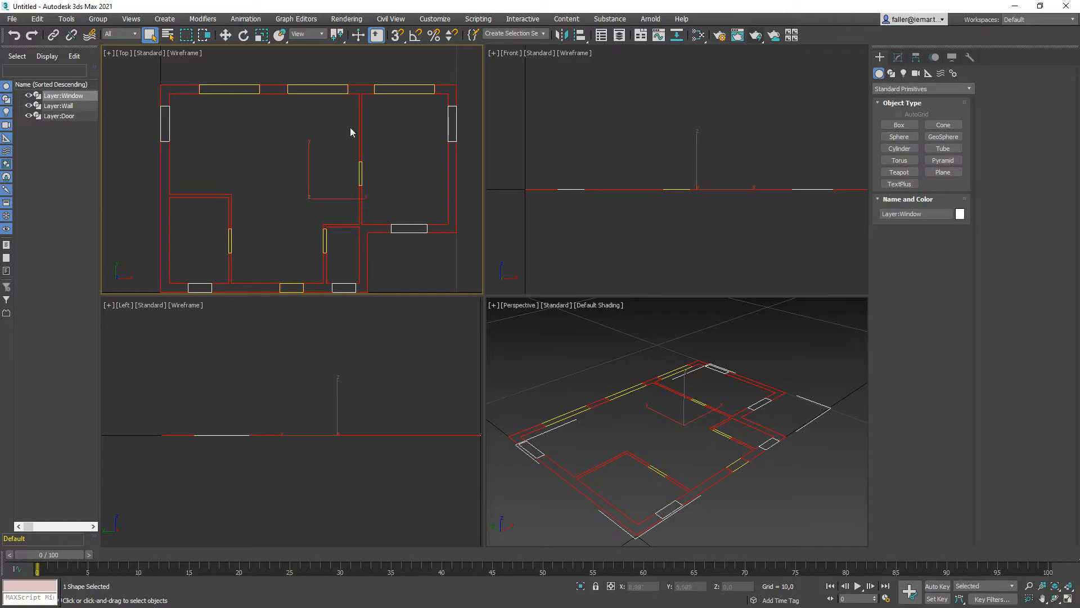
left_click(286, 144)
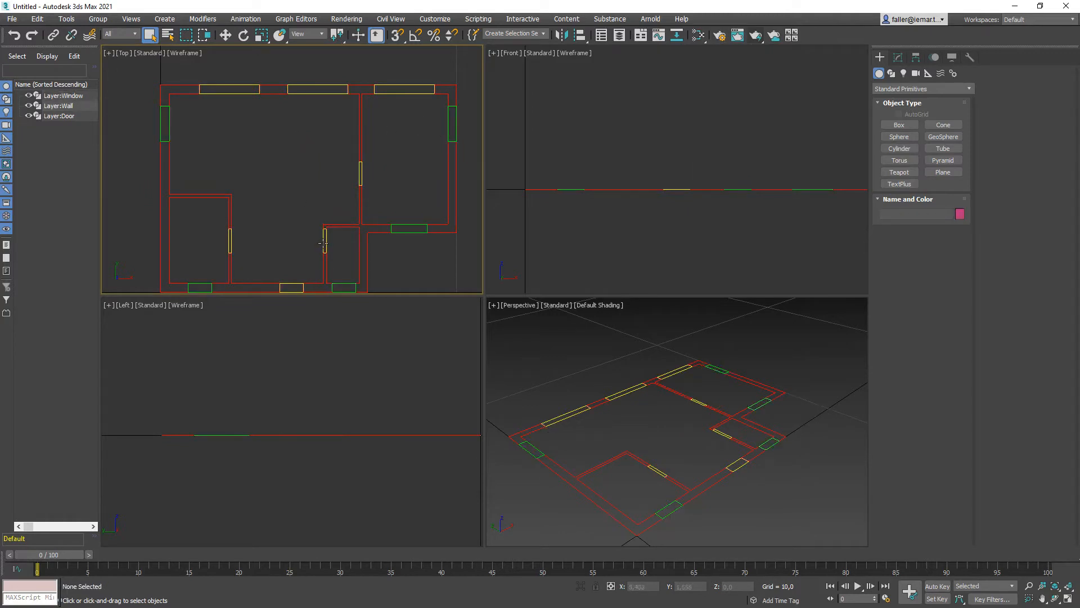
left_click(324, 243)
left_click(275, 177)
Add an Extrude modifier with an amount of 2,5 to the wall shape in the maximized perspective view, and clear the selection.
middle_click_drag(702, 458, 700, 456)
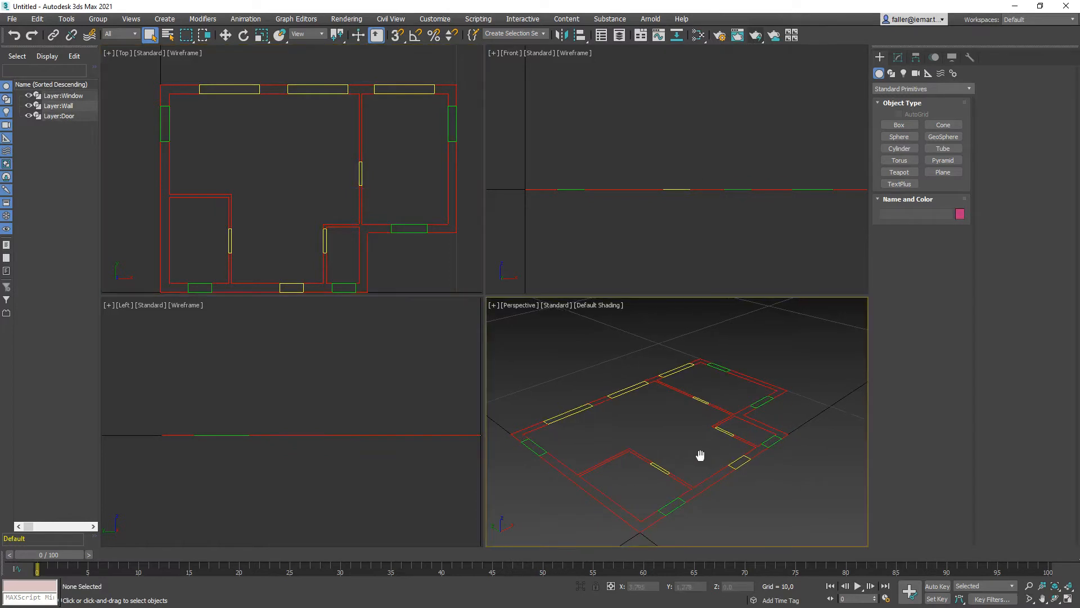
key("alt+w")
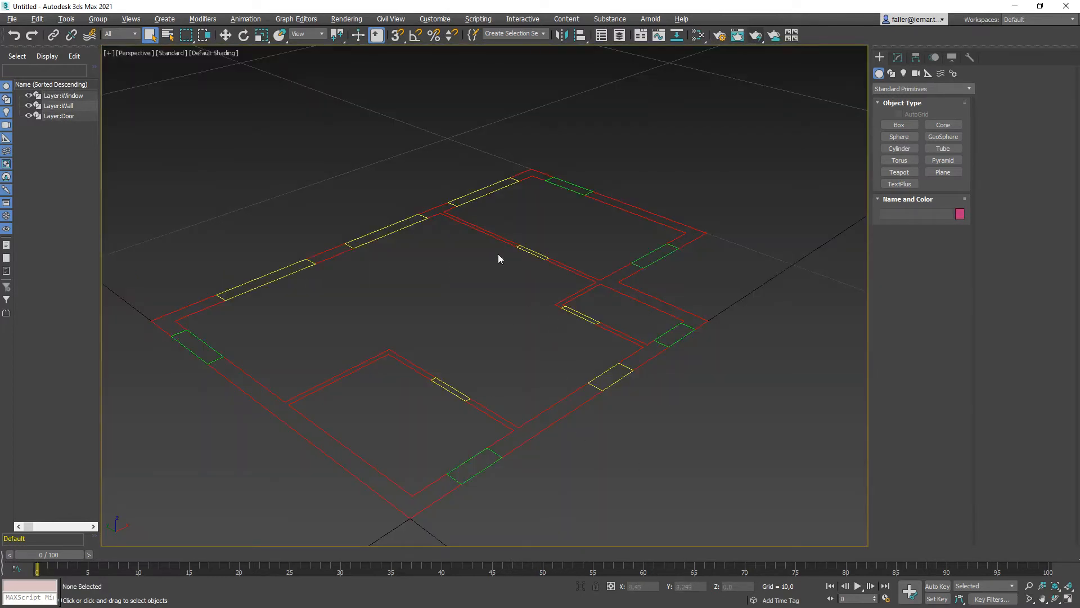
middle_click_drag(470, 328, 472, 314)
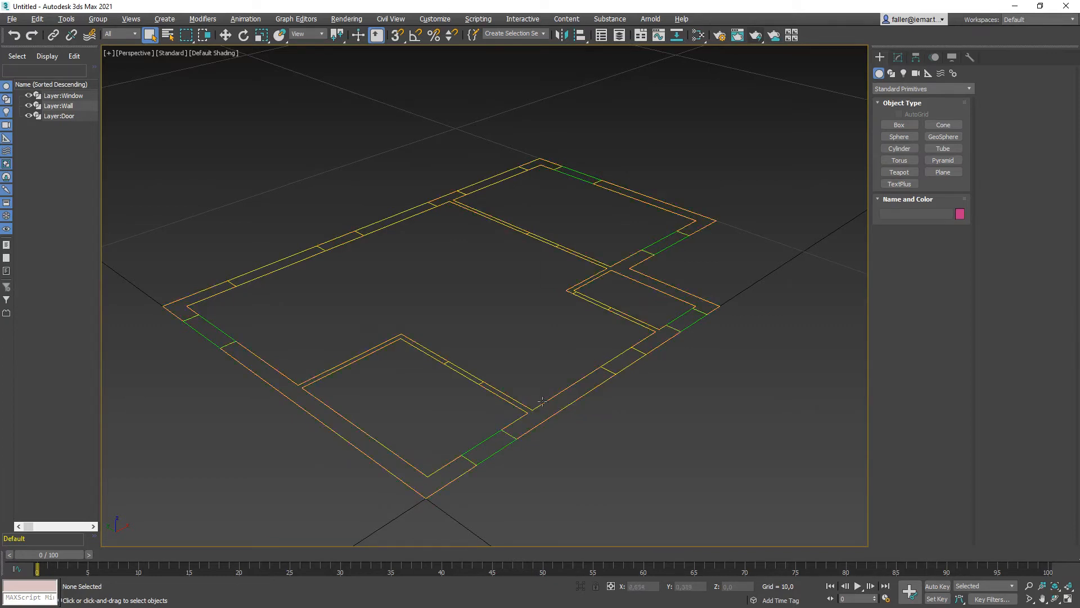
left_click(317, 398)
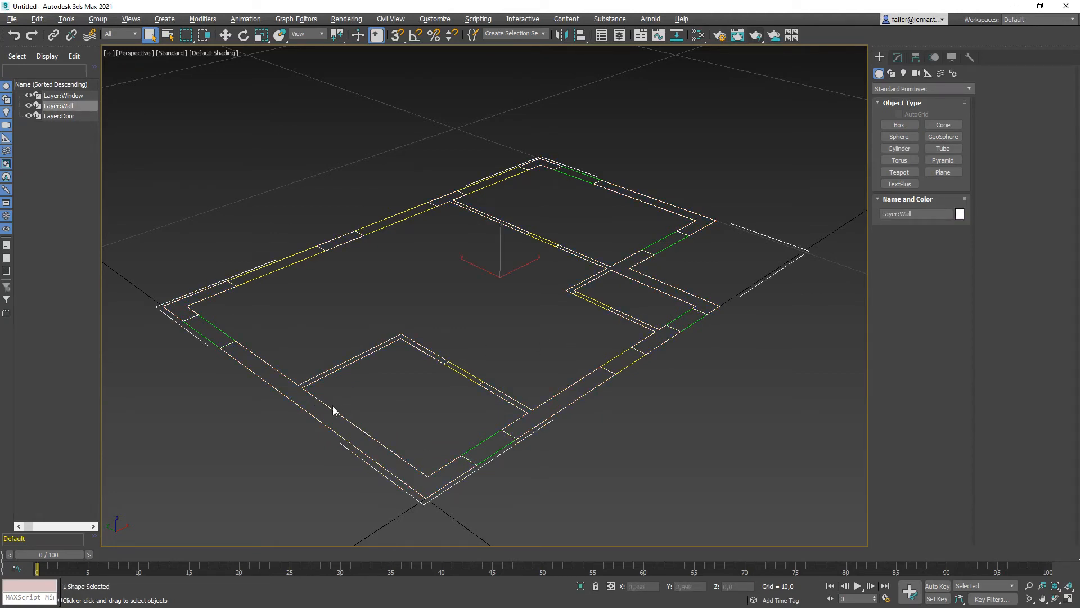
left_click(898, 57)
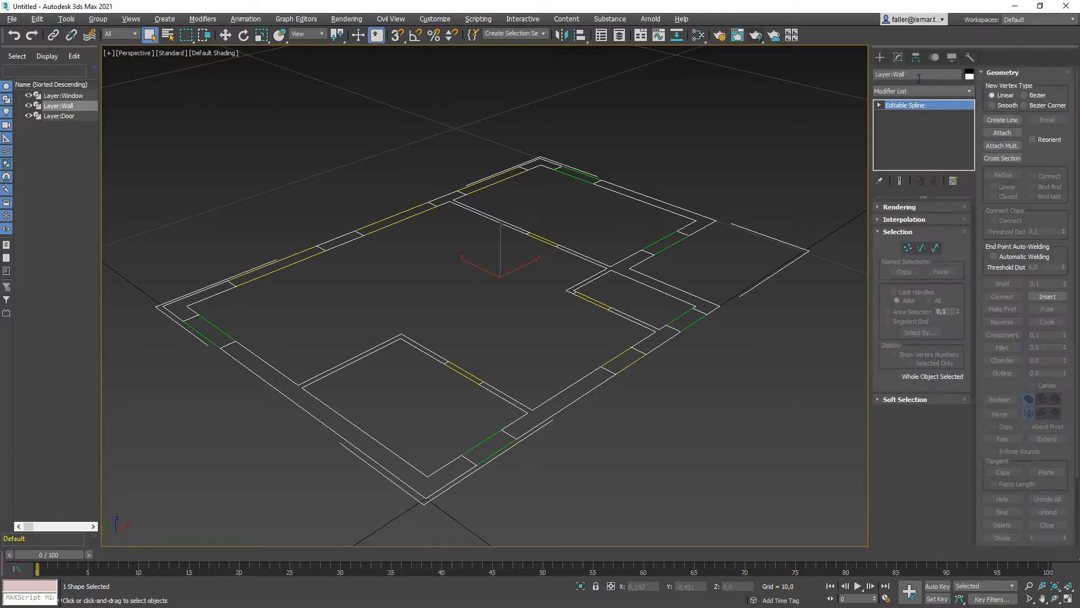
left_click(970, 90)
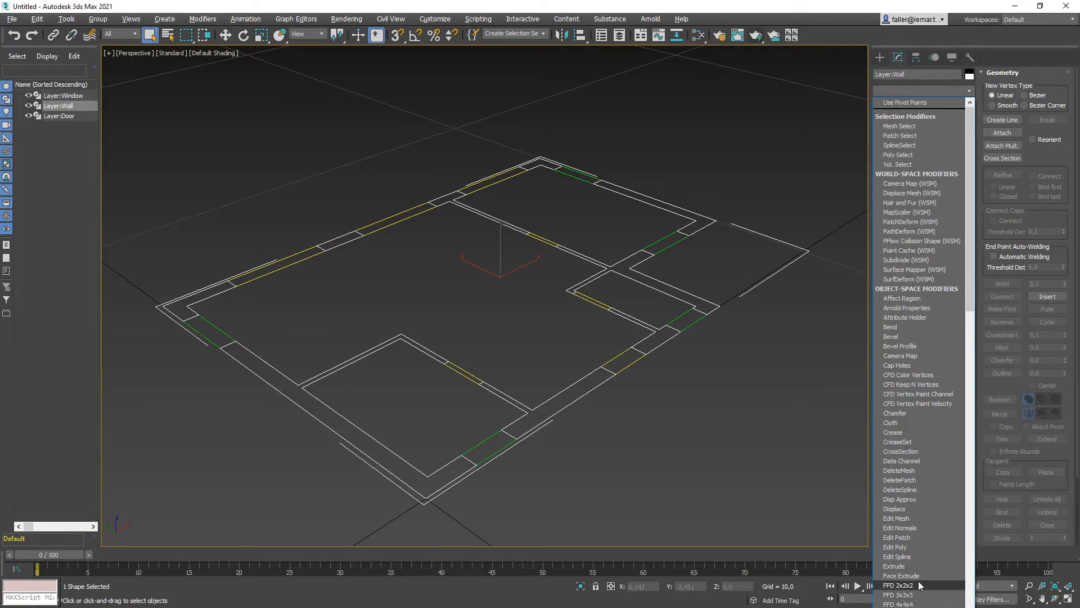
left_click(910, 566)
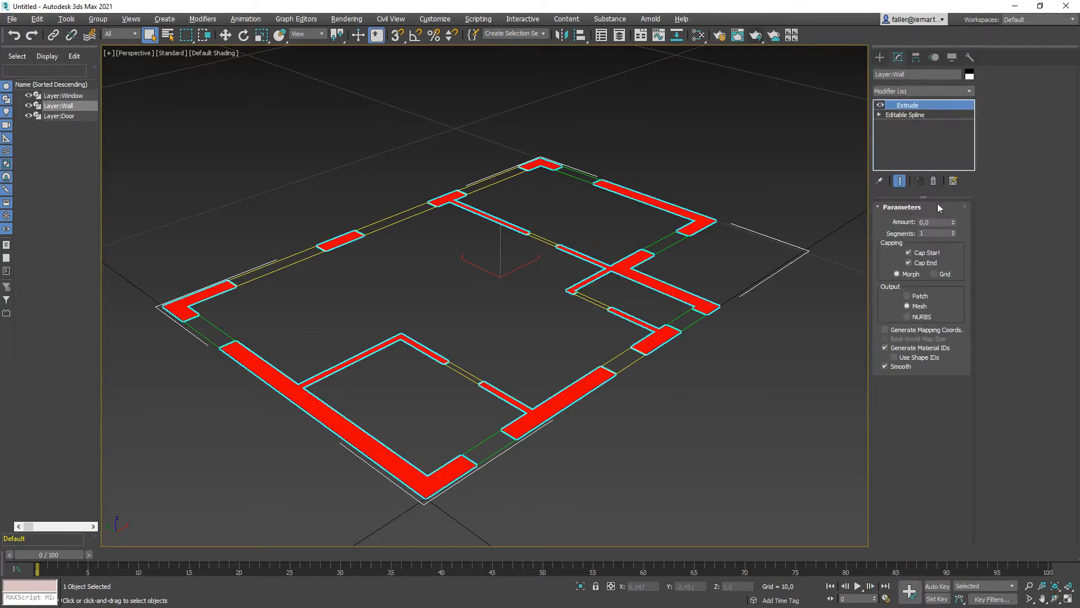
double_click(938, 223)
type("2,5")
key("Return")
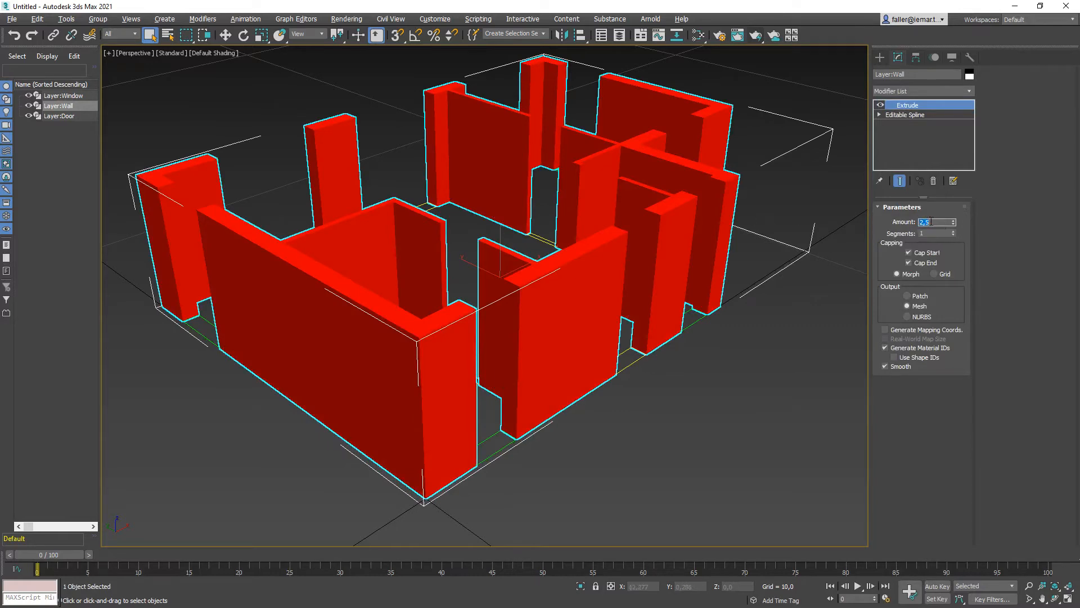
middle_click_drag(501, 378, 592, 433, "alt")
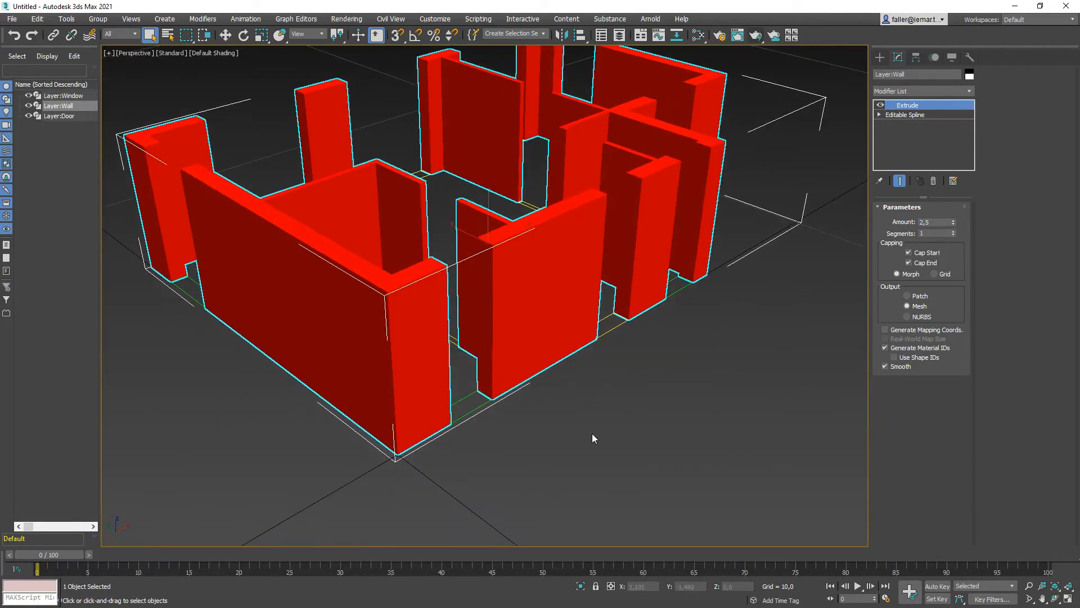
left_click(522, 432)
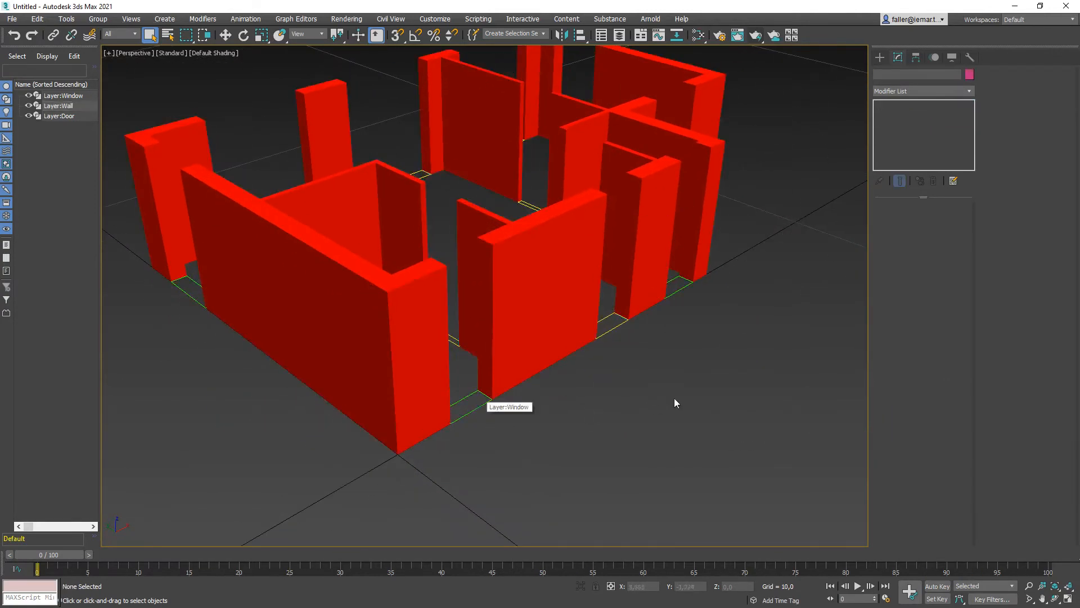
Move the yellow door shape up by a Z offset of 2,5 to the top of the walls.
left_click(616, 325)
mouse_move(637, 369)
middle_mouse_down("alt")
mouse_move(650, 390)
mouse_move(724, 379)
mouse_move(630, 396)
mouse_move(654, 388)
mouse_move(640, 389)
mouse_move(636, 377)
mouse_move(637, 388)
middle_mouse_up("alt")
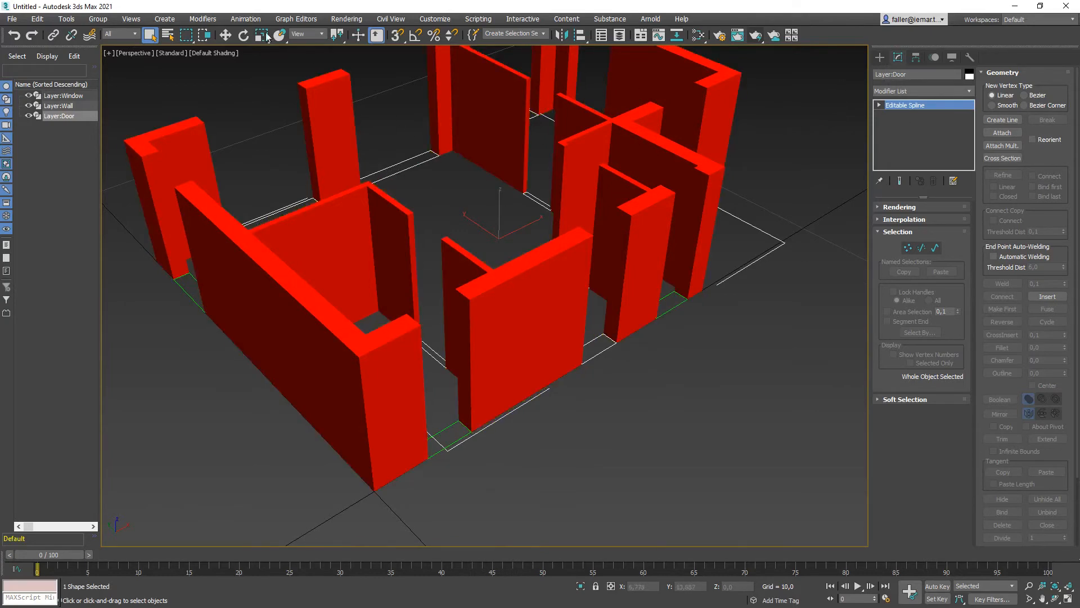
right_click(225, 35)
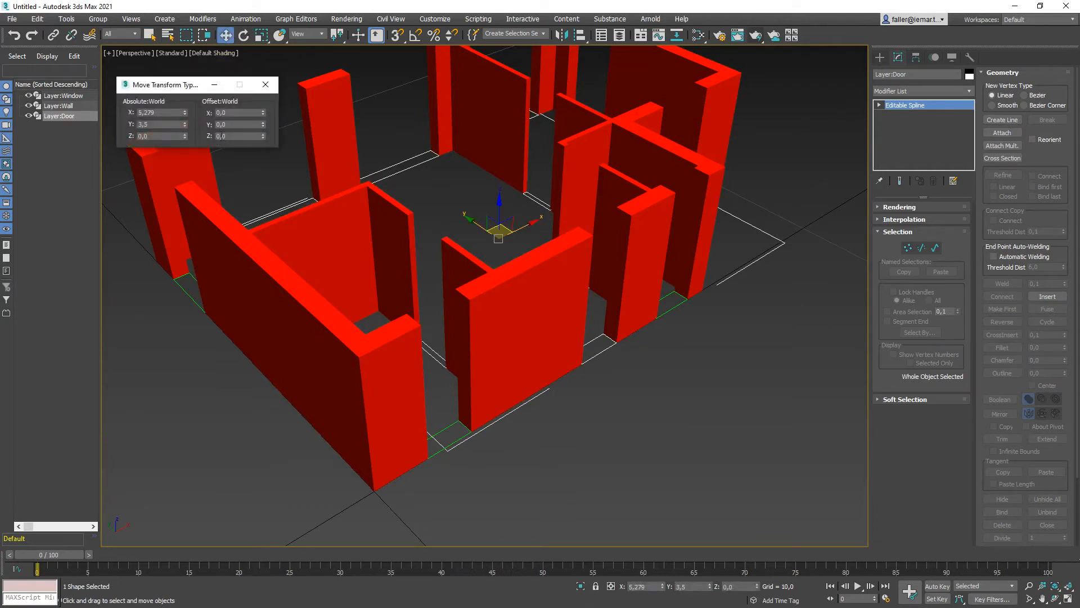
double_click(220, 136)
type("2,5")
key("Return")
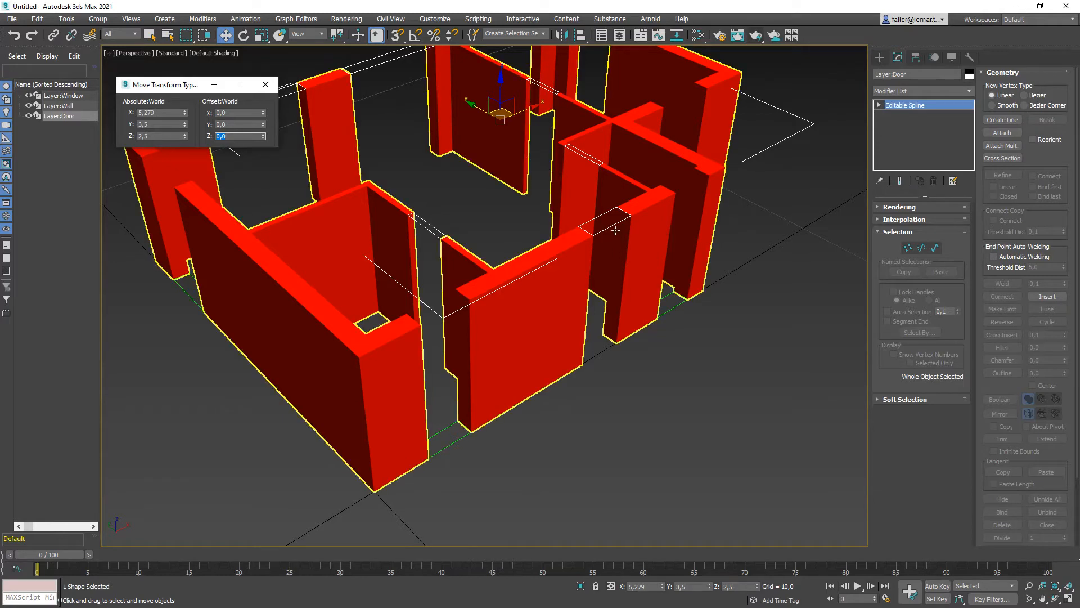
Add an Extrude modifier with an amount of -0,3 to the door shape to form the lintels, and clear the selection.
left_click(970, 91)
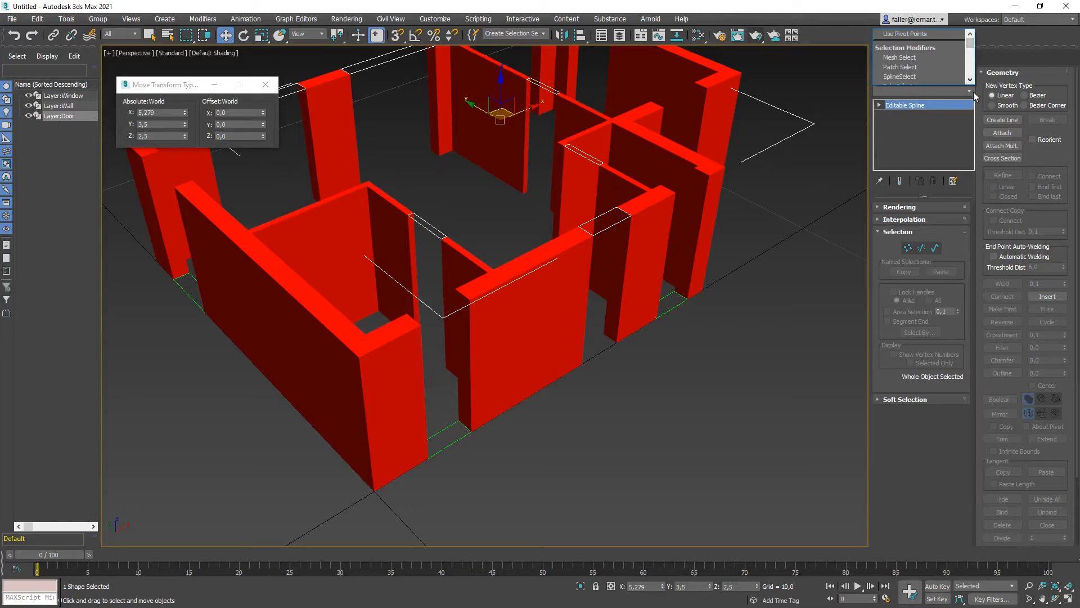
left_click(971, 91)
left_click(971, 91)
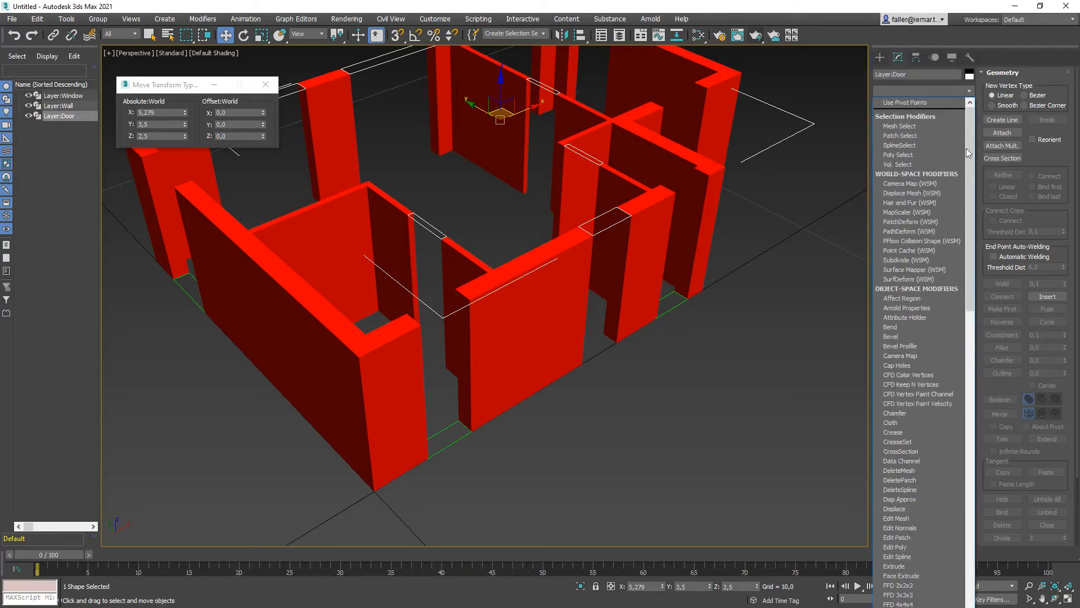
left_click(899, 566)
double_click(938, 222)
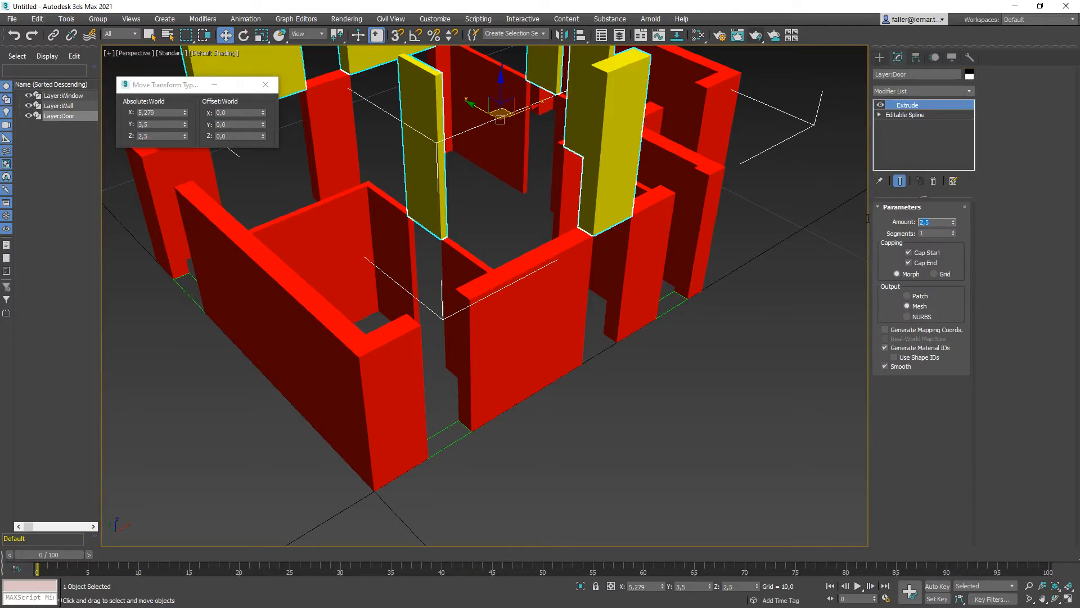
type("-0,3")
key("Return")
left_click(673, 441)
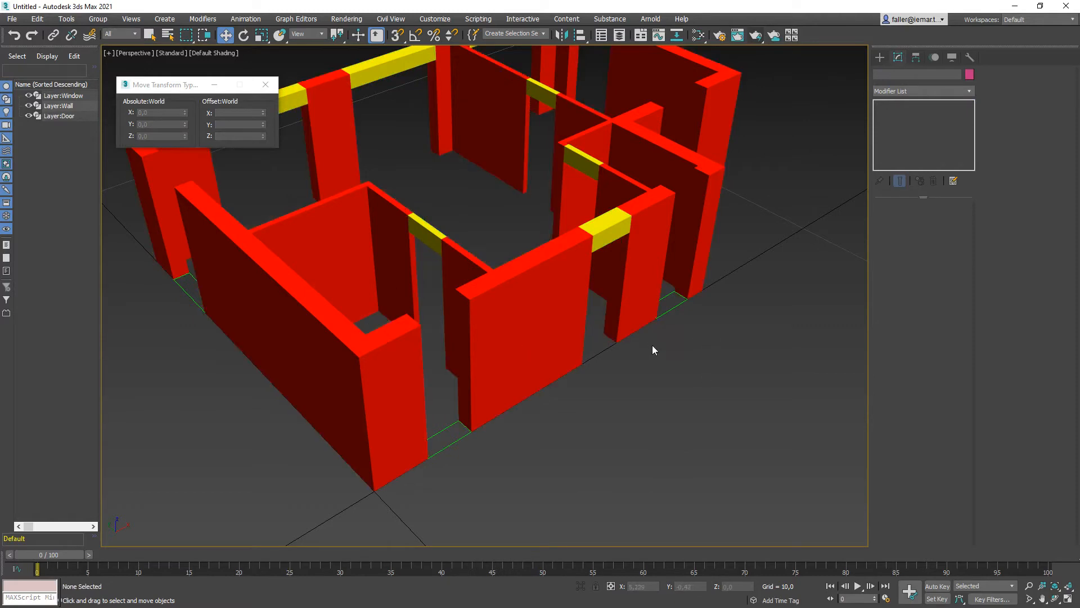
Add an Extrude modifier to the green window shape and set its amount to 1 for the parapets.
mouse_move(651, 347)
middle_mouse_down("alt")
mouse_move(585, 345)
mouse_move(680, 357)
mouse_move(646, 349)
middle_mouse_up("alt")
left_click(435, 468)
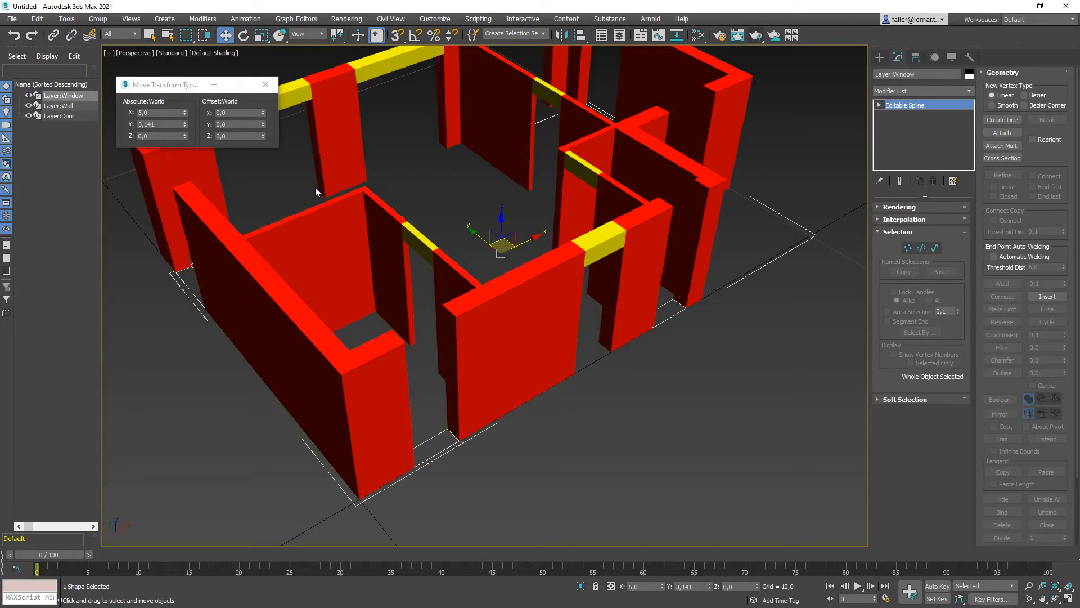
left_click(970, 90)
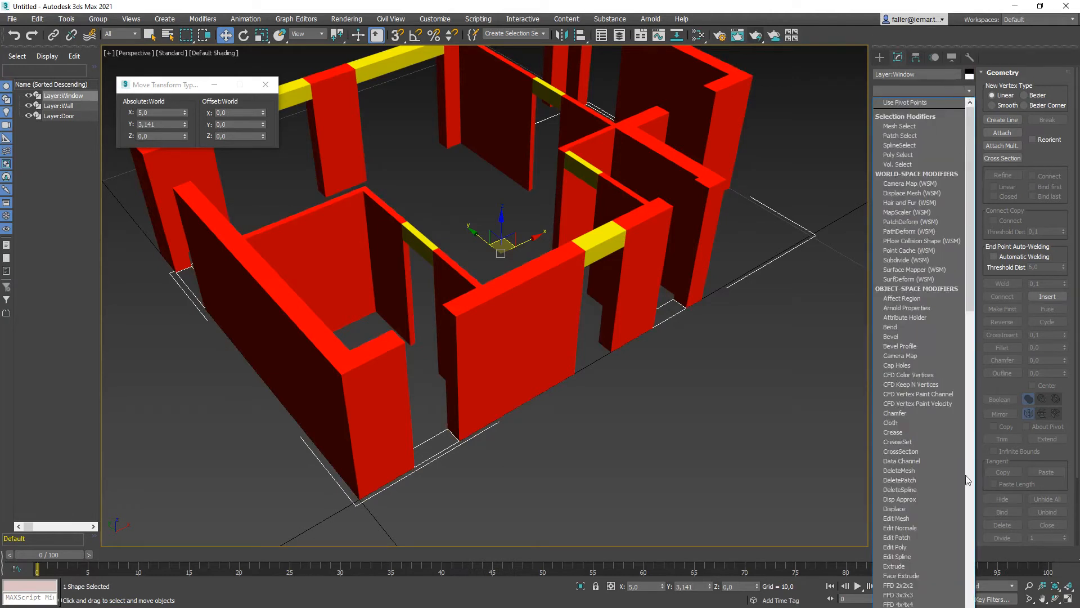
left_click(894, 566)
double_click(937, 223)
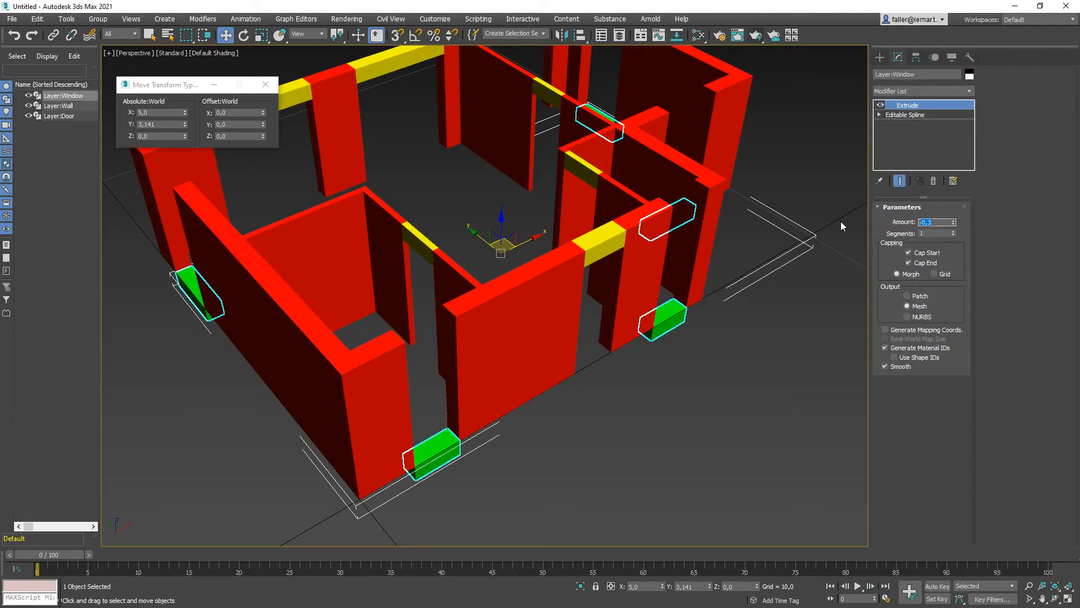
type("1")
key("Return")
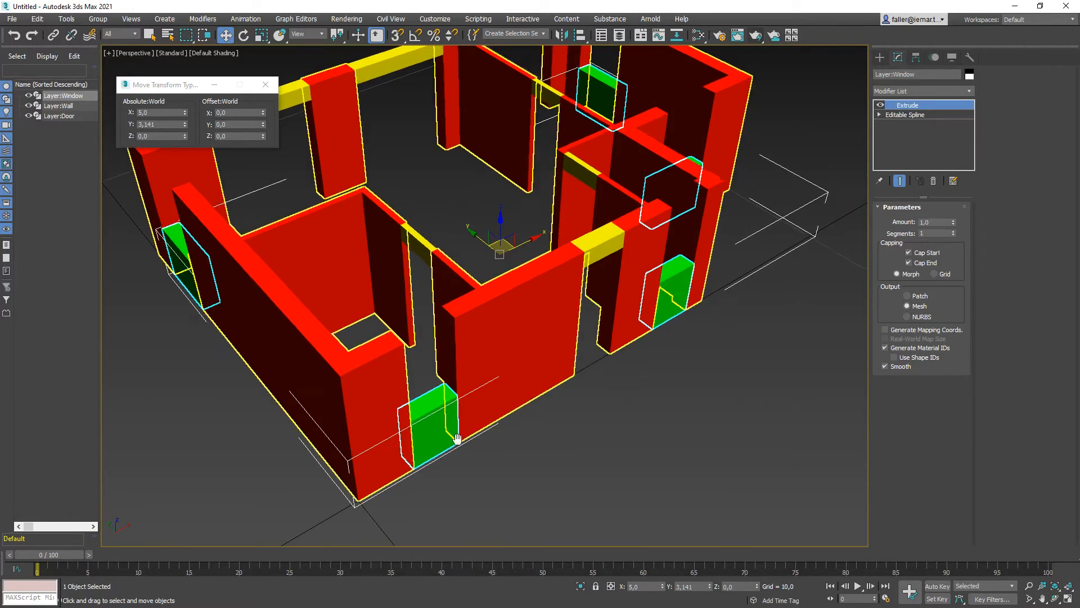
Turn on snapping and copy the extruded window blocks straight up from the wall's base corner to its top corner as one Copy.
middle_click_drag(461, 435, 475, 449)
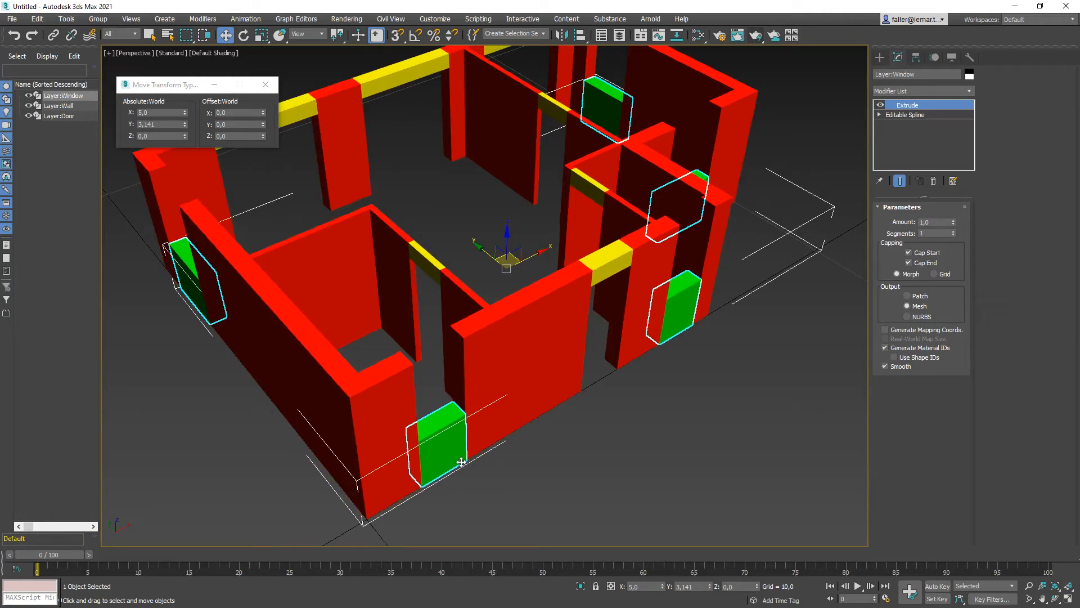
key("s")
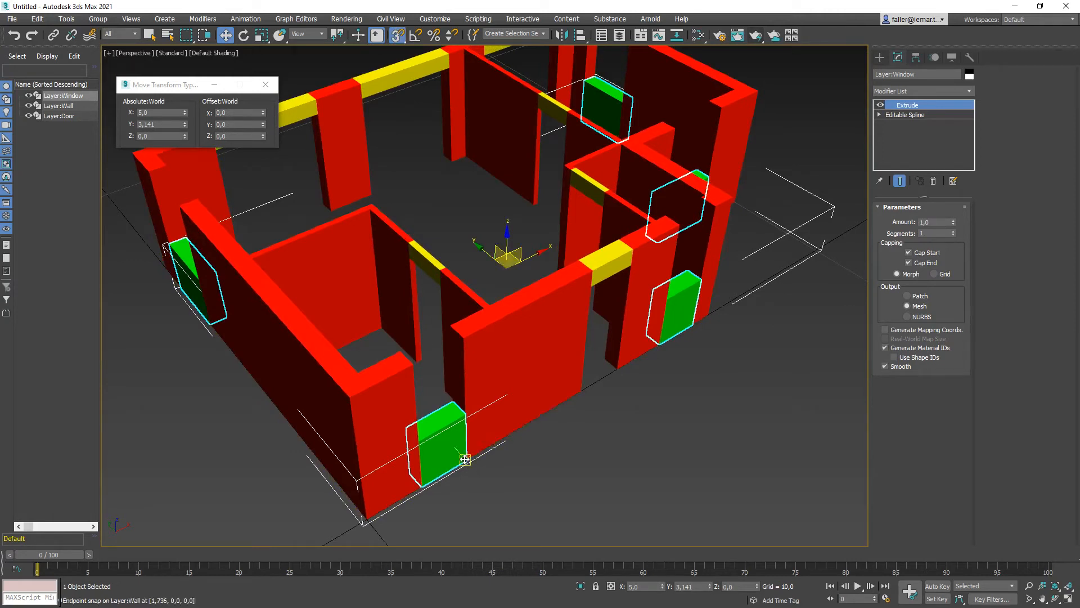
mouse_move(465, 459)
left_mouse_down("shift")
mouse_move(475, 410)
mouse_move(468, 338)
left_mouse_up("shift")
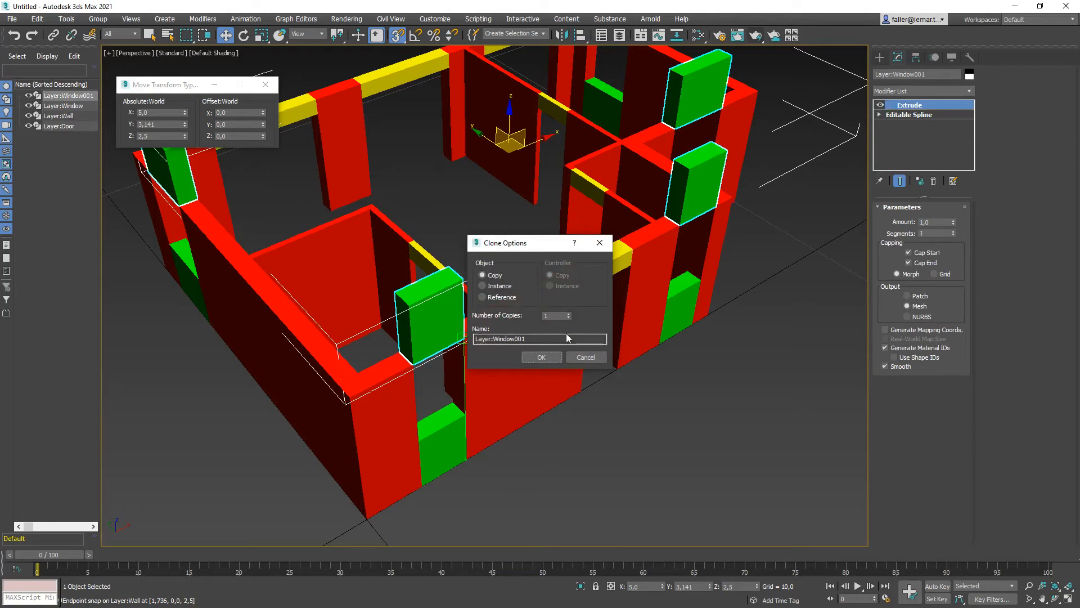
left_click(543, 357)
Set the Extrude amount of the copied window blocks to -0,3 to form the window lintels, and clear the selection.
left_click(949, 222)
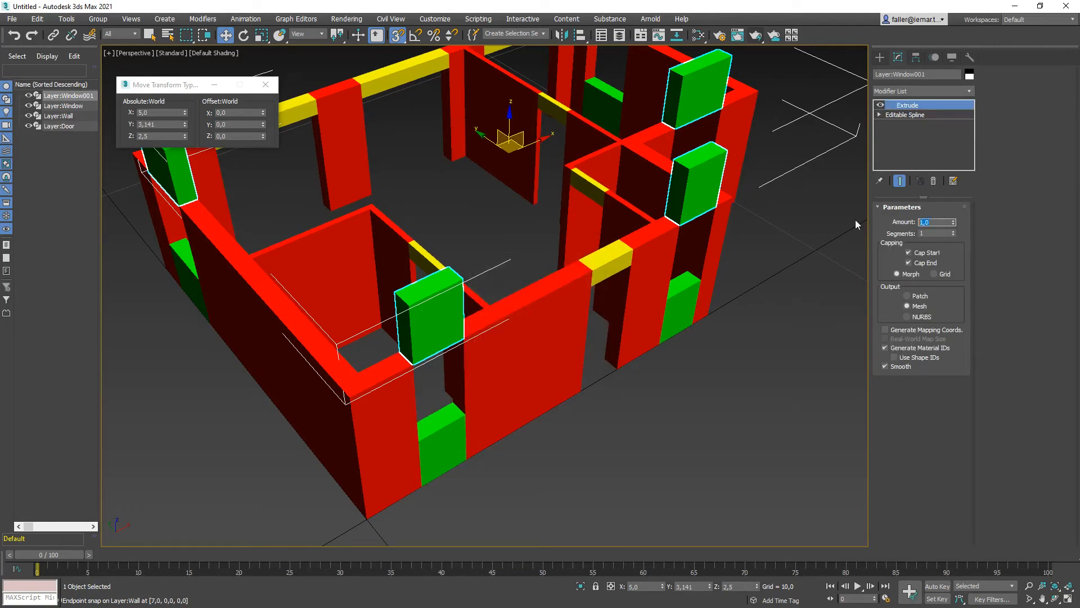
type("-0,3")
key("Return")
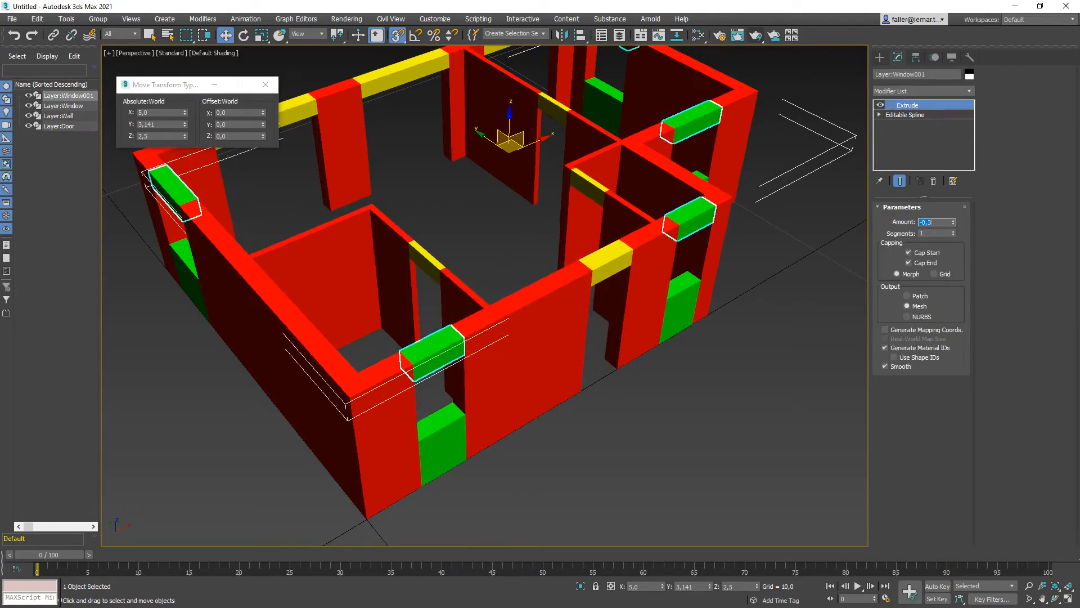
left_click(735, 478)
mouse_move(573, 328)
middle_mouse_down()
mouse_move(489, 271)
mouse_move(551, 314)
mouse_move(560, 336)
middle_mouse_up()
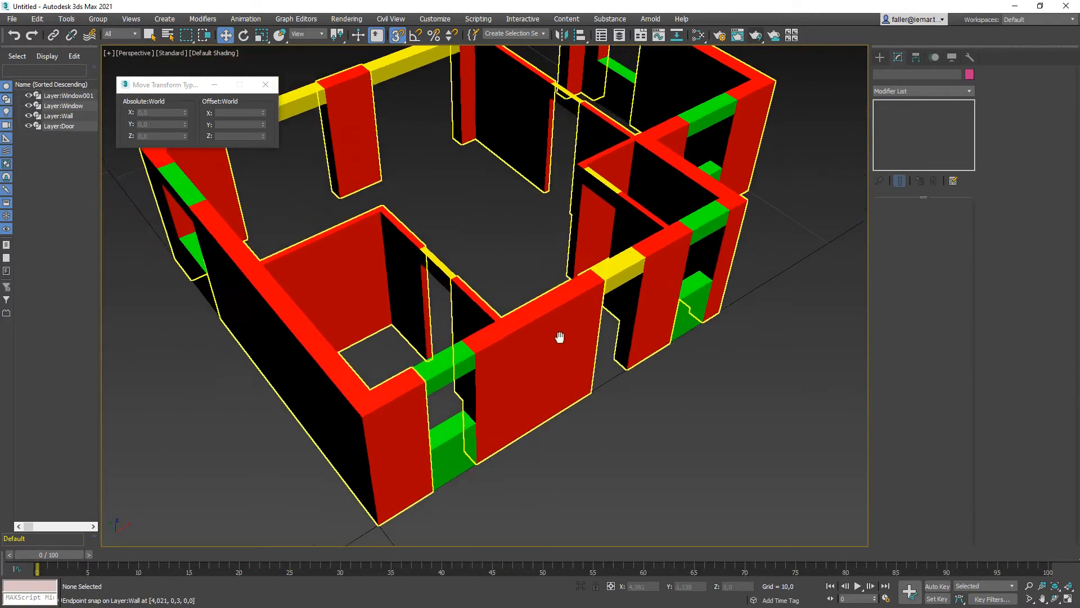
scroll(559, 336, "down", 3)
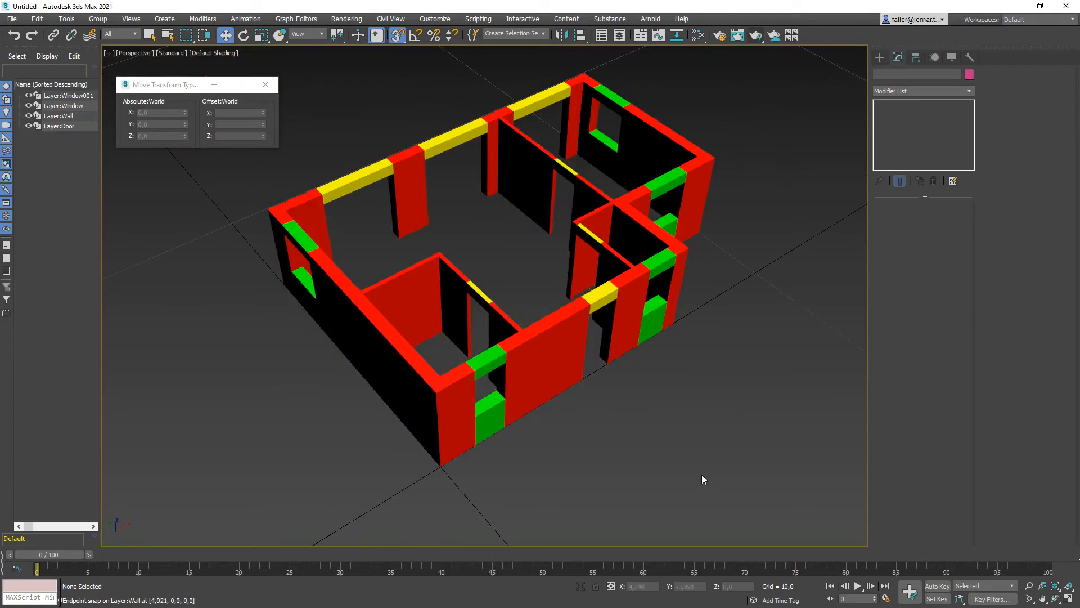
Turn off snapping, assign the custom yellow object color to all four wall, window and door objects, and deselect them.
key("s")
left_click_drag(466, 314, 464, 328)
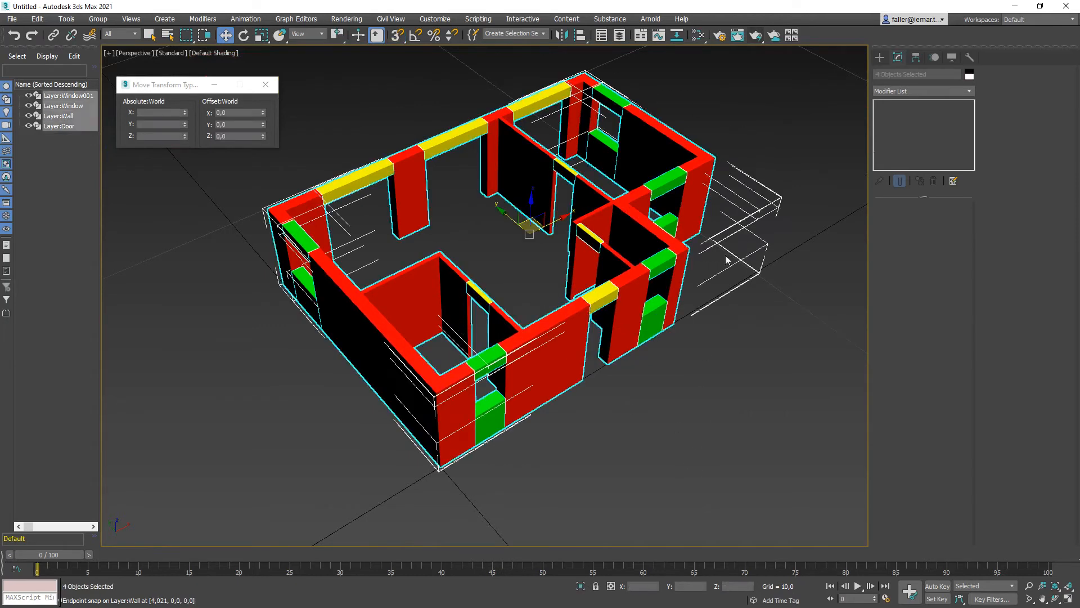
left_click(969, 74)
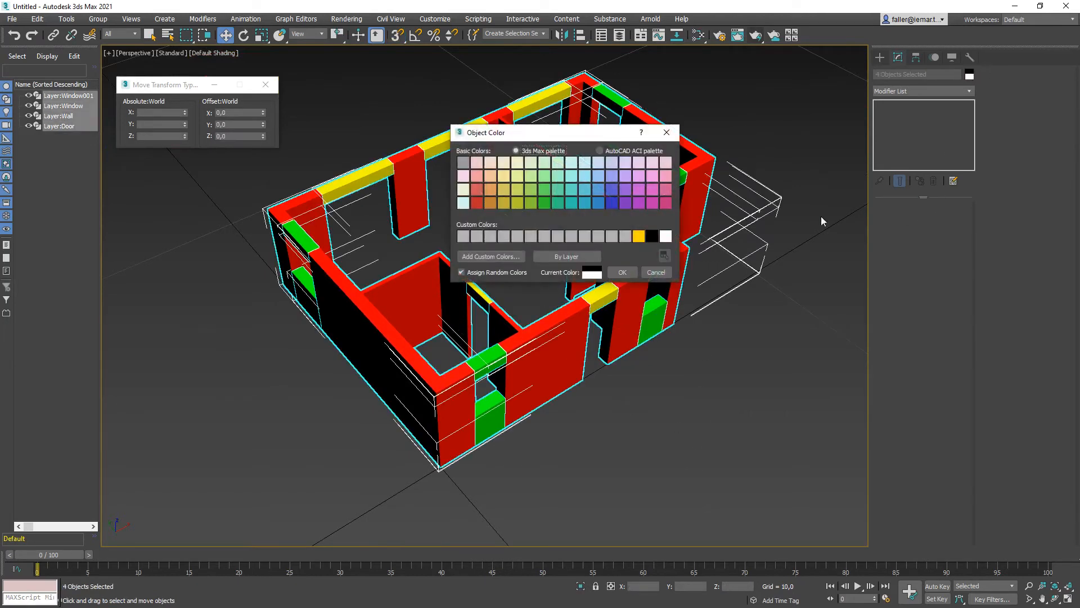
left_click(636, 238)
left_click(622, 272)
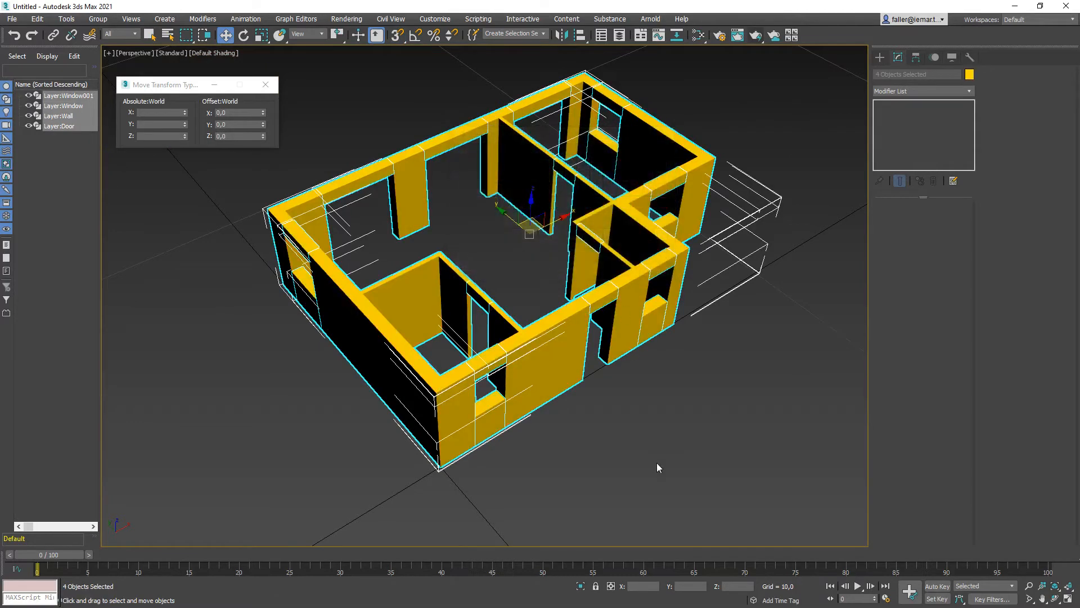
left_click(656, 463)
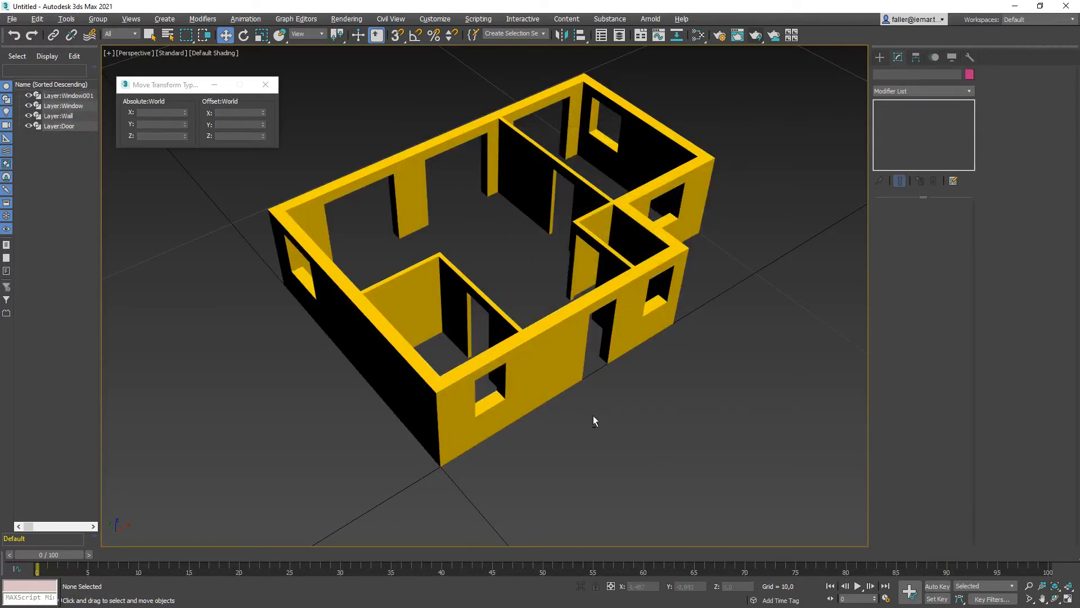
Render the building in the Perspective view from a lower angle, and close the rendered image.
middle_click_drag(593, 354, 573, 416, "alt")
scroll(561, 443, "up", 2)
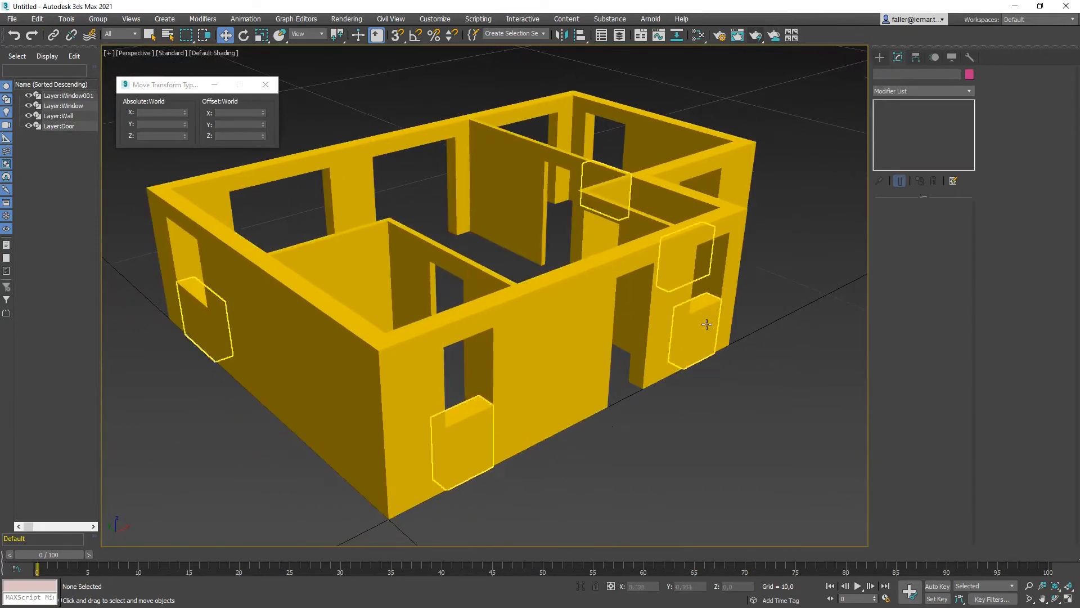
left_click(757, 36)
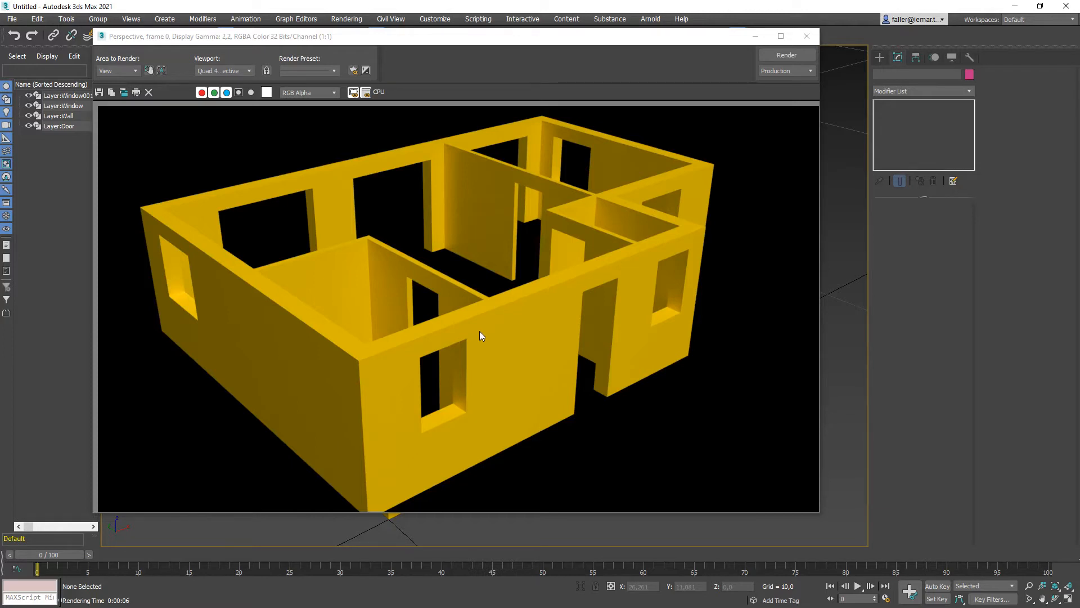
left_click(808, 37)
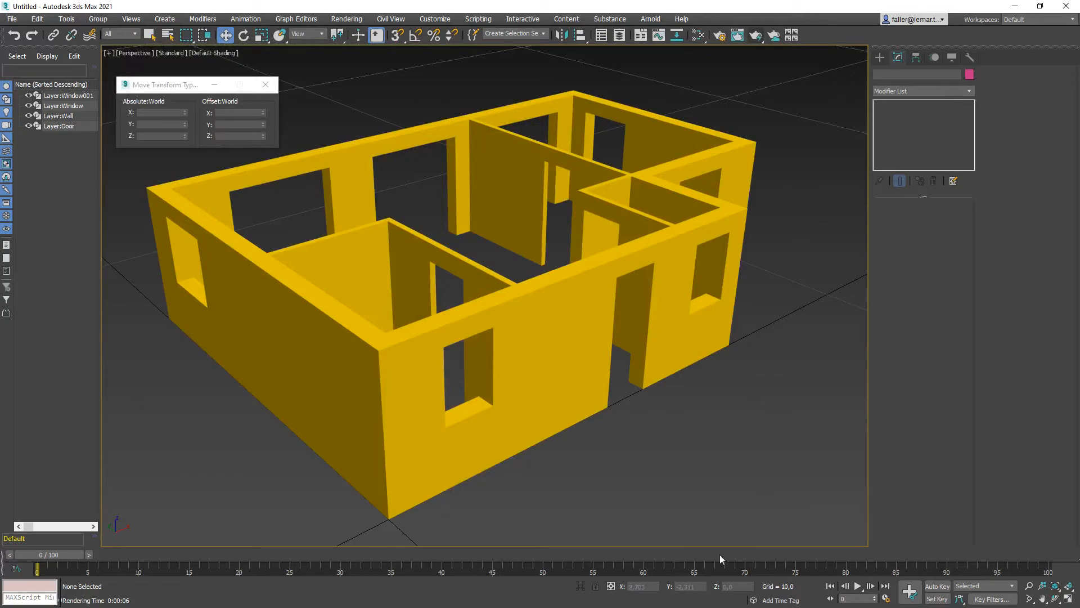
Switch to a wireframe Top view framed on the partition wall of the corner room.
middle_click_drag(700, 435, 653, 424)
scroll(653, 425, "down", 3)
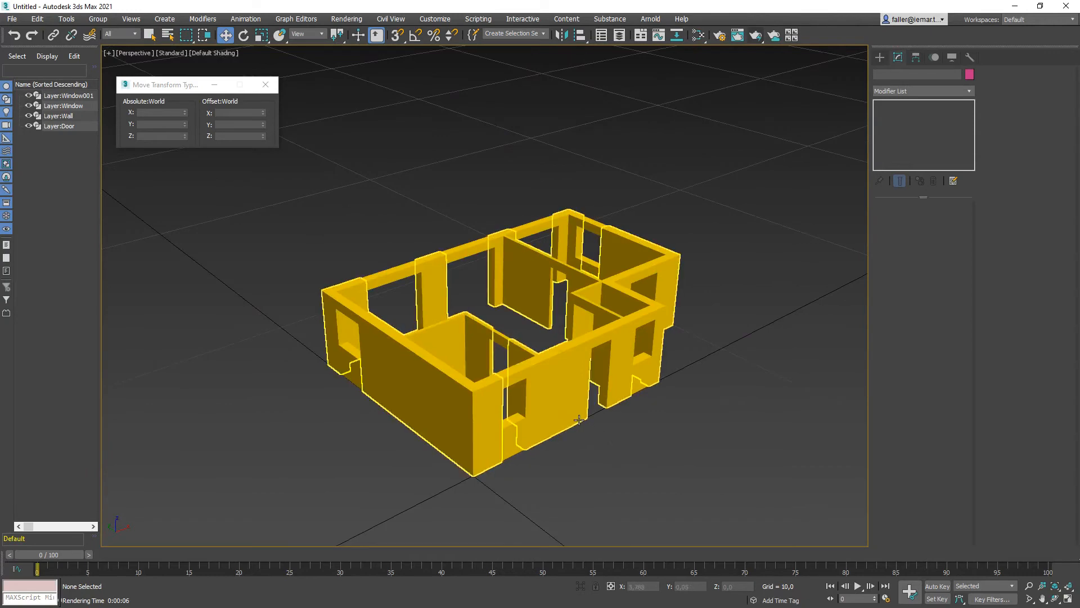
mouse_move(580, 418)
middle_mouse_down("alt")
mouse_move(569, 433)
mouse_move(560, 393)
mouse_move(602, 381)
middle_mouse_up("alt")
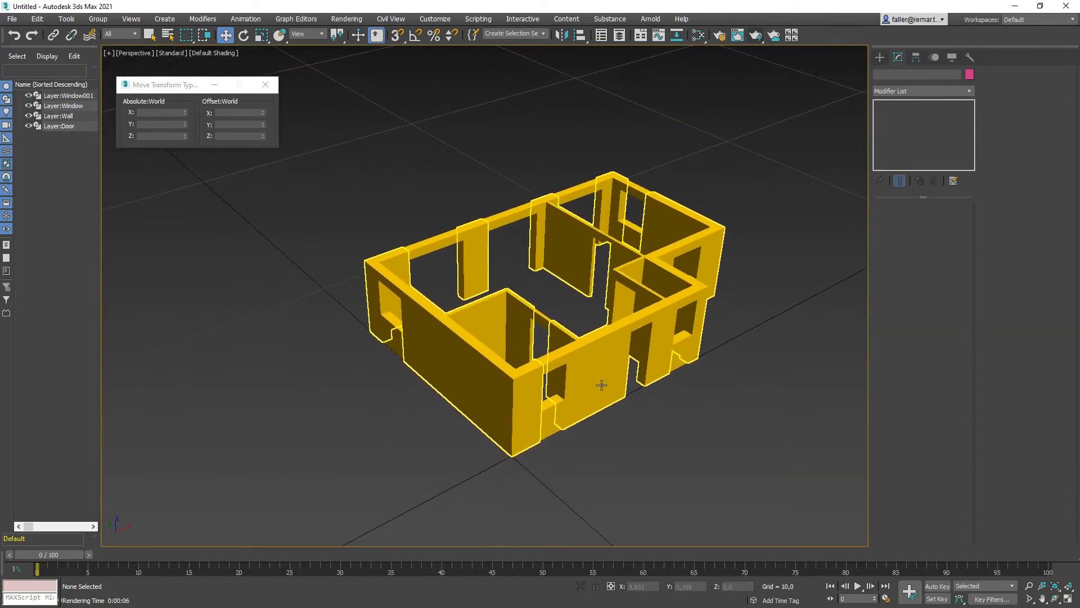
key("F3")
middle_click_drag(482, 424, 509, 460, "alt")
key("t")
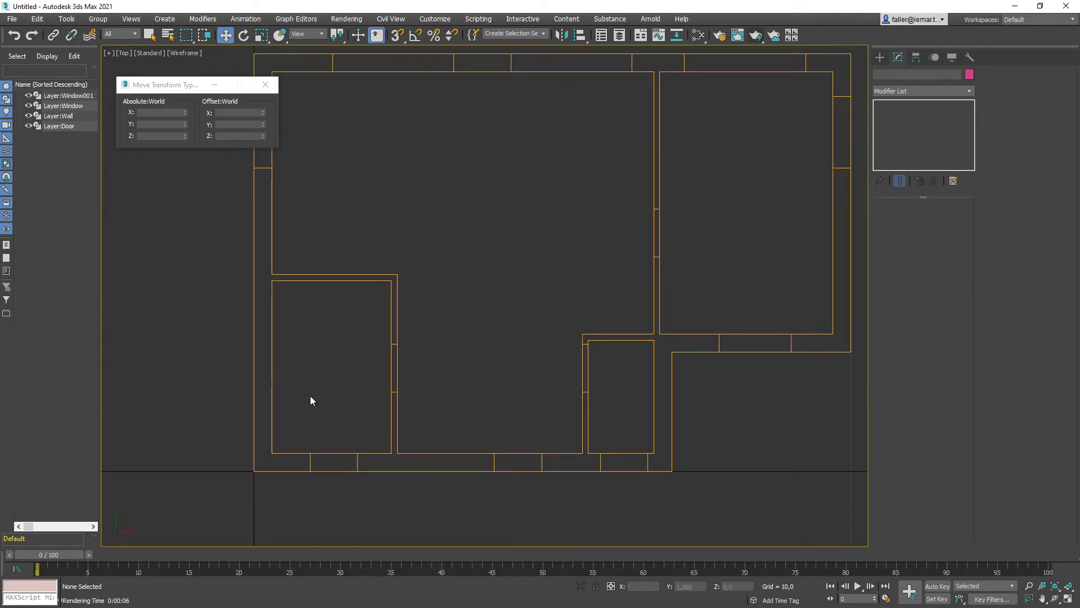
scroll(314, 292, "up", 3)
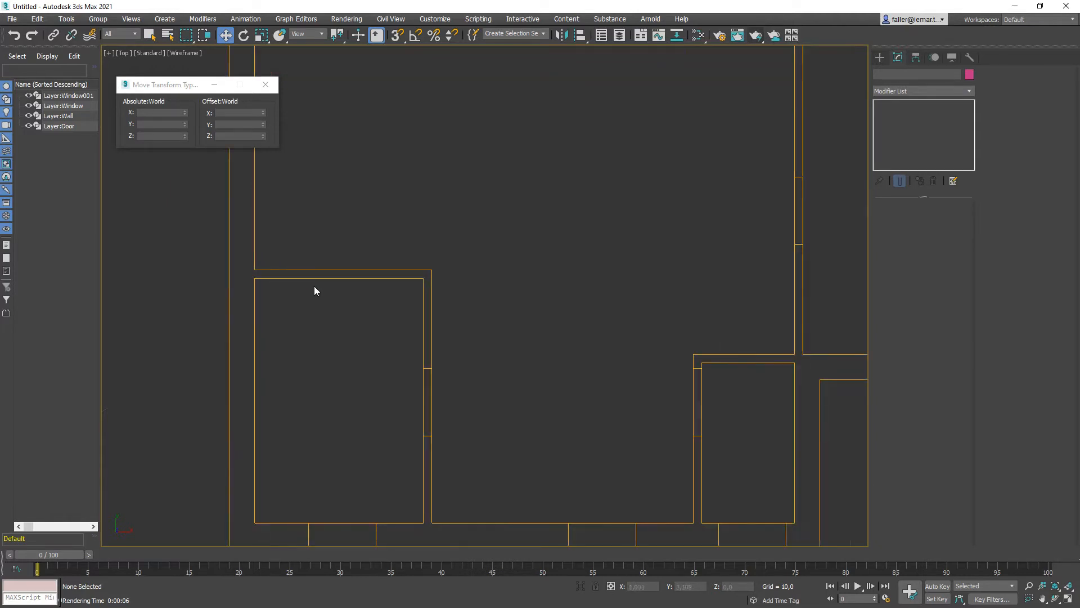
scroll(239, 280, "up", 3)
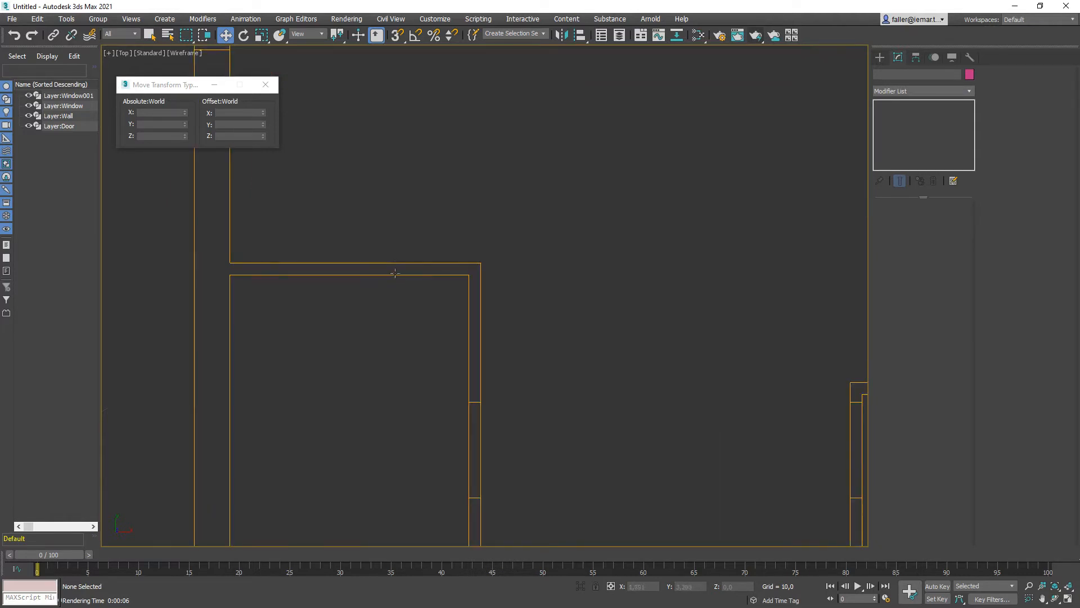
middle_click_drag(395, 272, 458, 254)
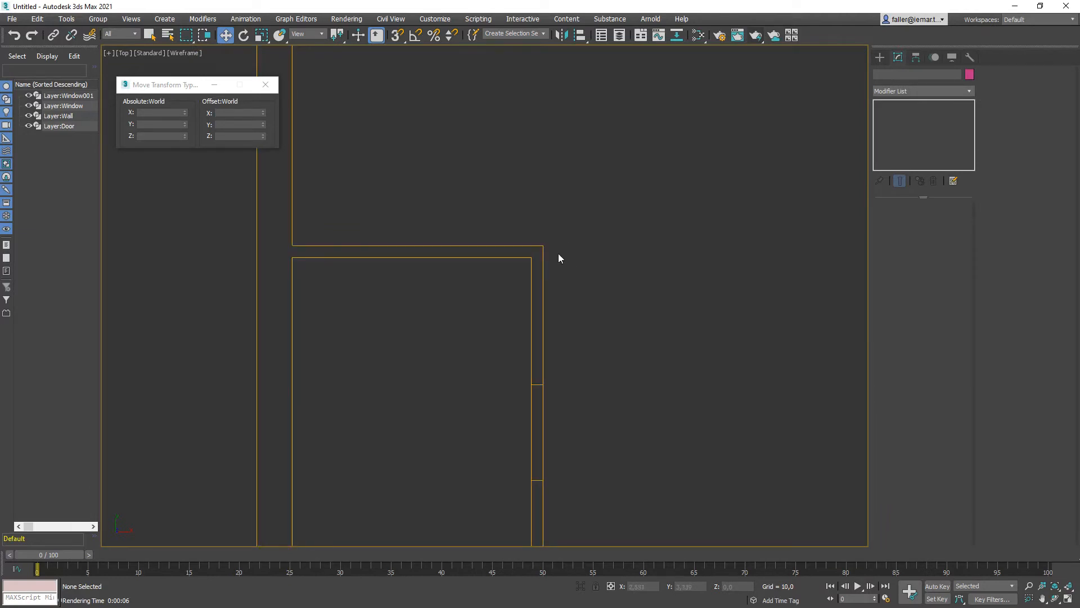
In the wall's Editable Spline, move the corner room's inner horizontal segment to about Y 2,97 to thicken the partition.
left_click(531, 267)
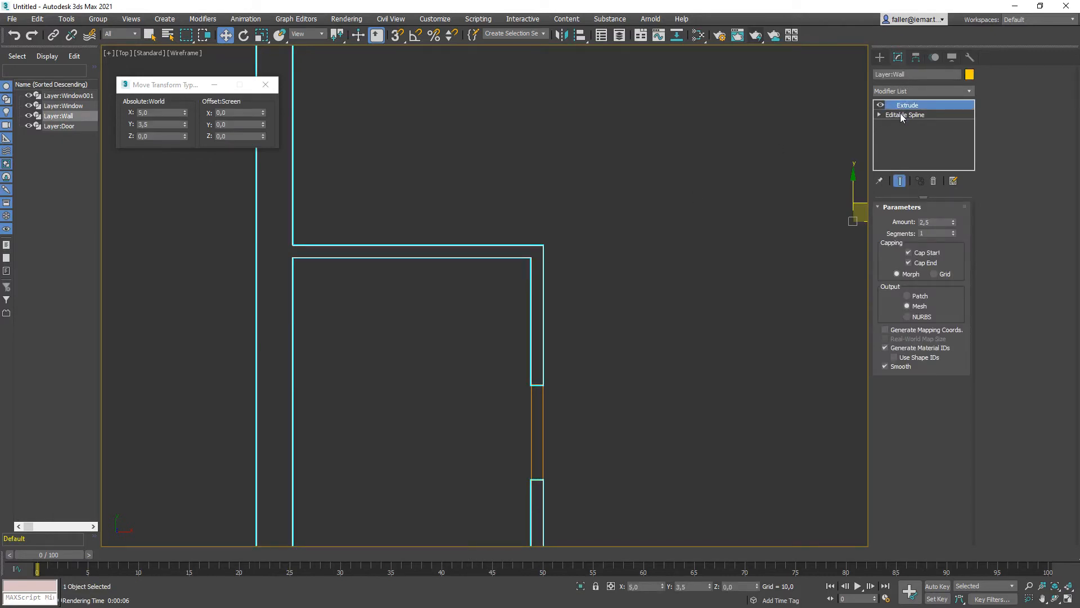
middle_click_drag(543, 253, 539, 258)
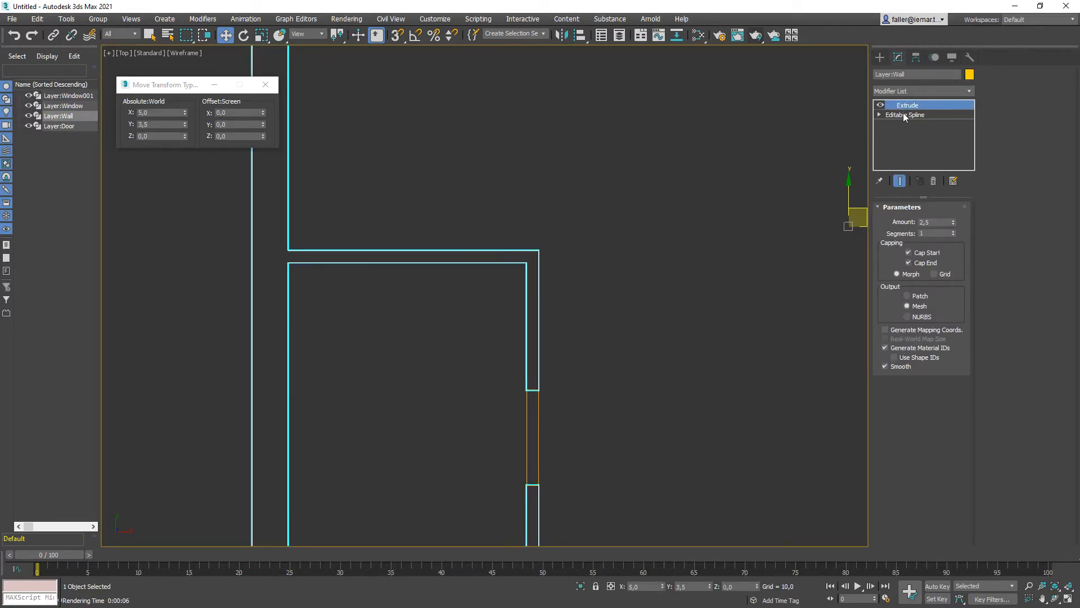
left_click(903, 115)
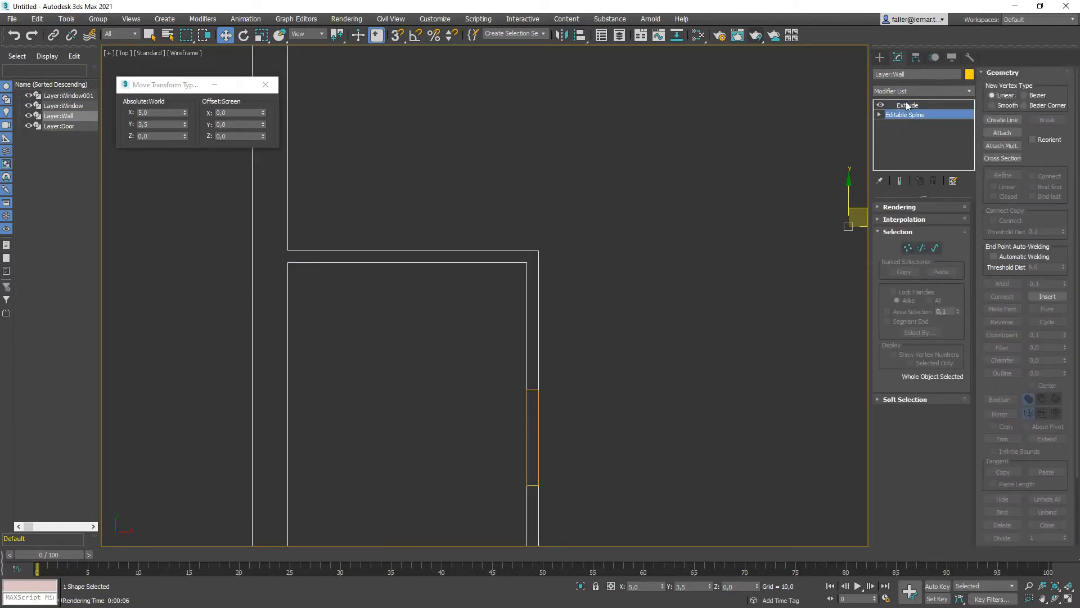
left_click(922, 249)
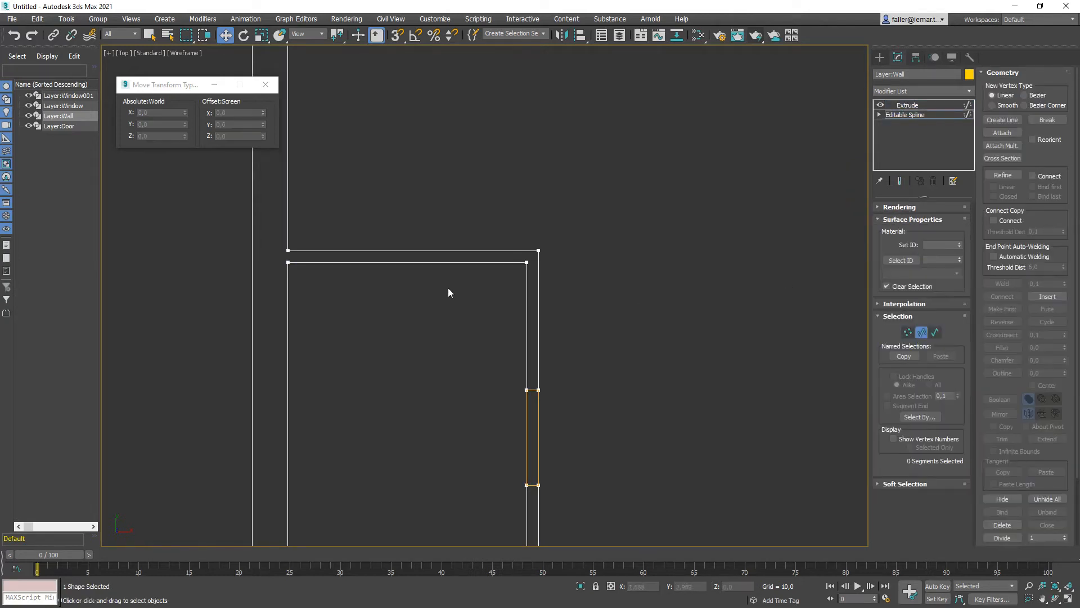
left_click(433, 264)
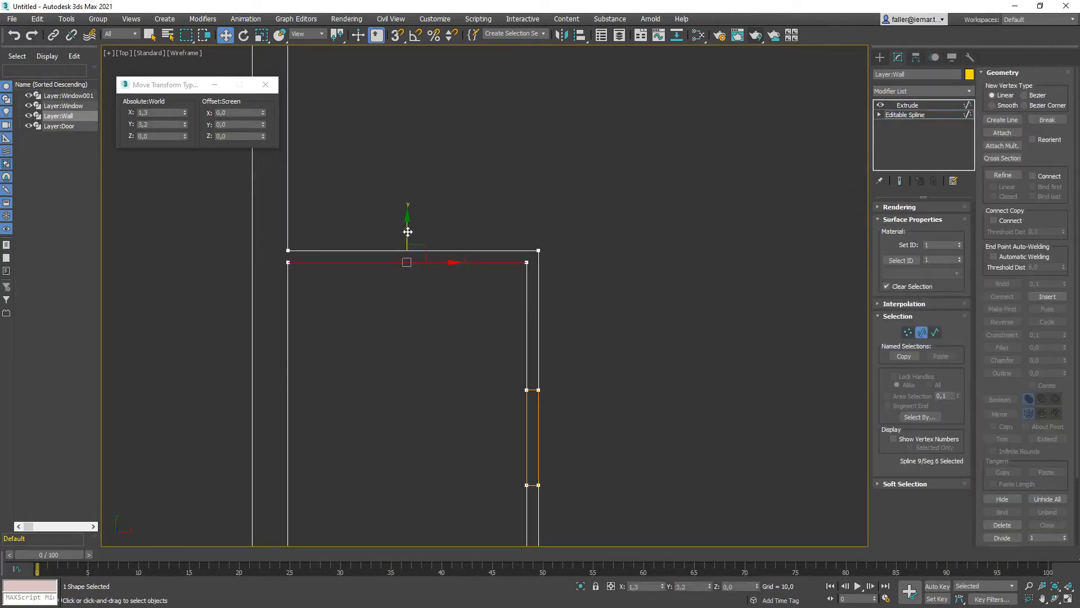
left_click_drag(405, 234, 407, 261)
left_click(624, 376)
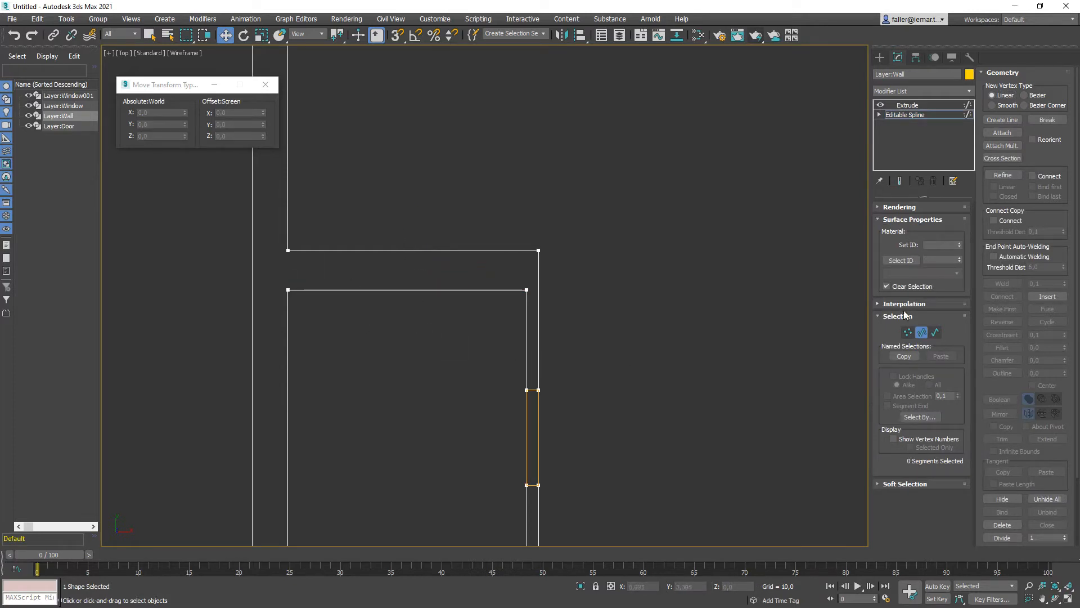
Fillet the corner room's inner vertex where the thickened partition meets the outer wall, and leave vertex editing.
left_click(908, 333)
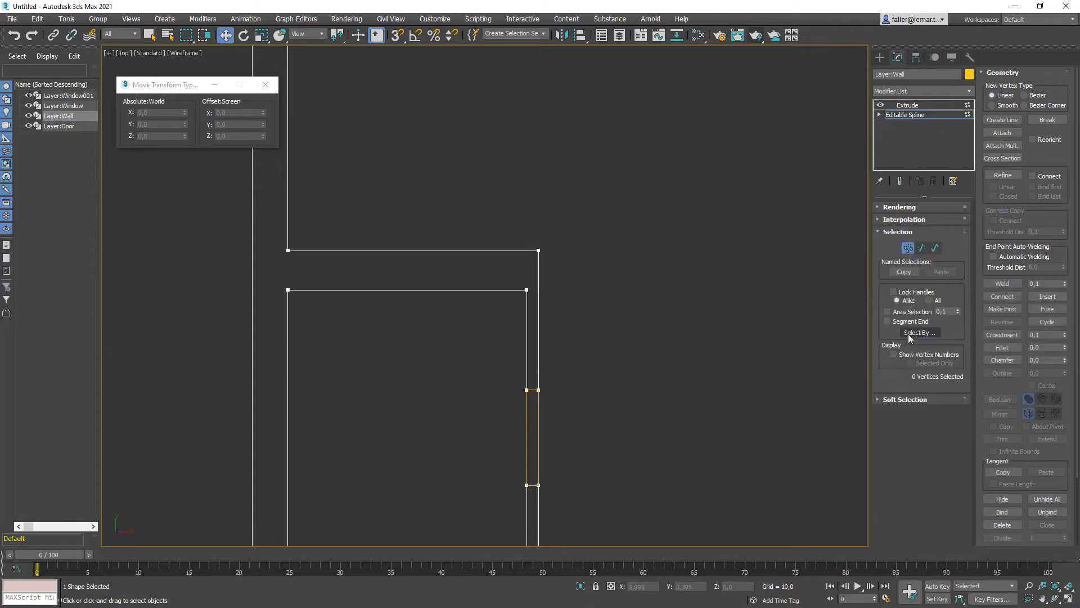
left_click(287, 291)
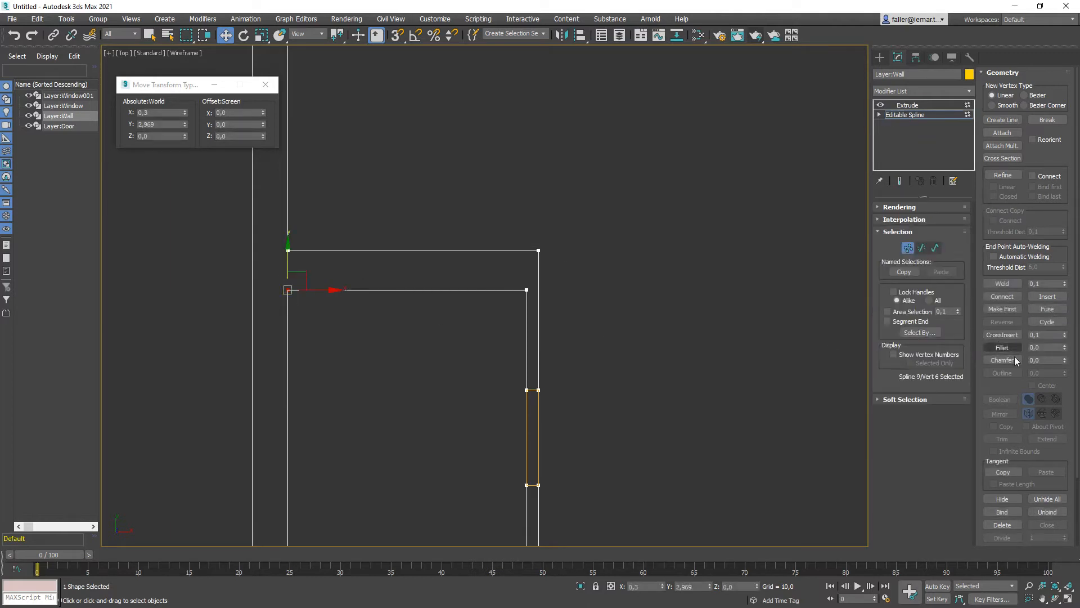
left_click(997, 348)
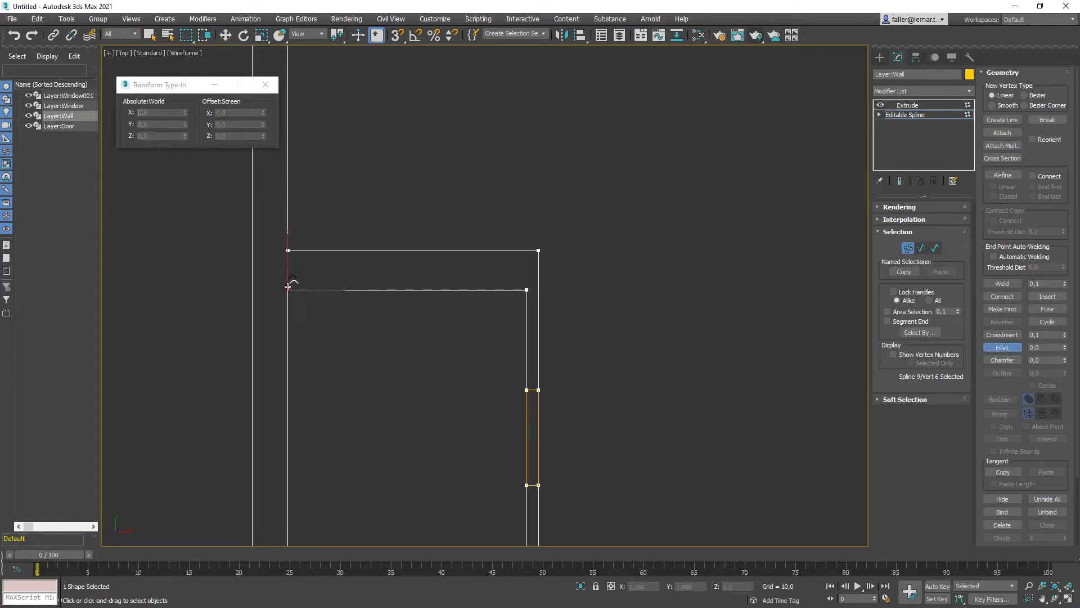
left_click_drag(288, 286, 294, 253)
left_click(908, 248)
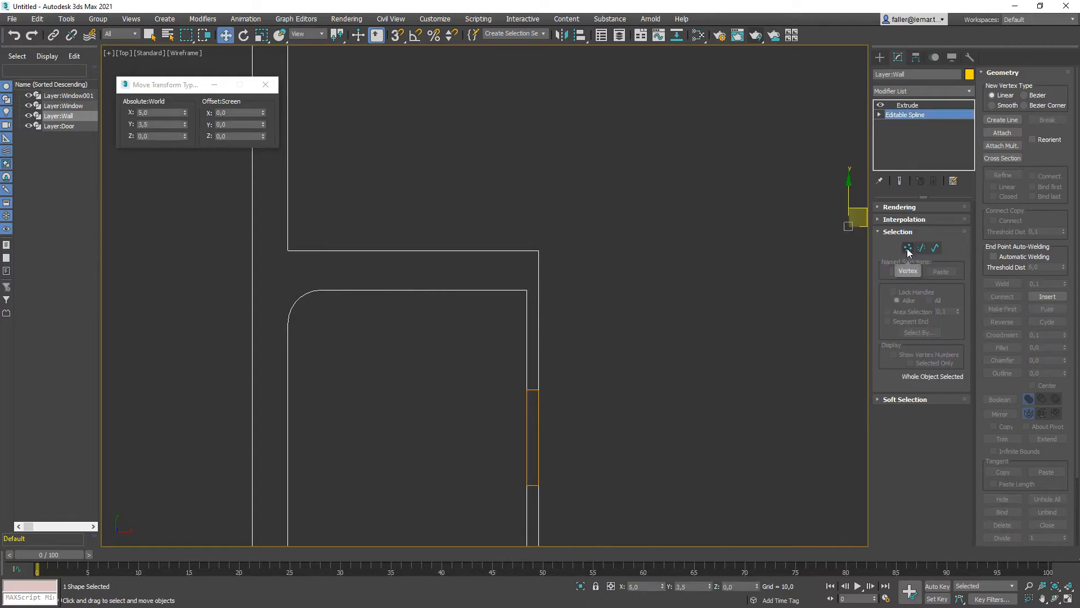
Return to the wall's Extrude level and examine the thickened partition and rounded corner in a shaded 3D view.
left_click(907, 106)
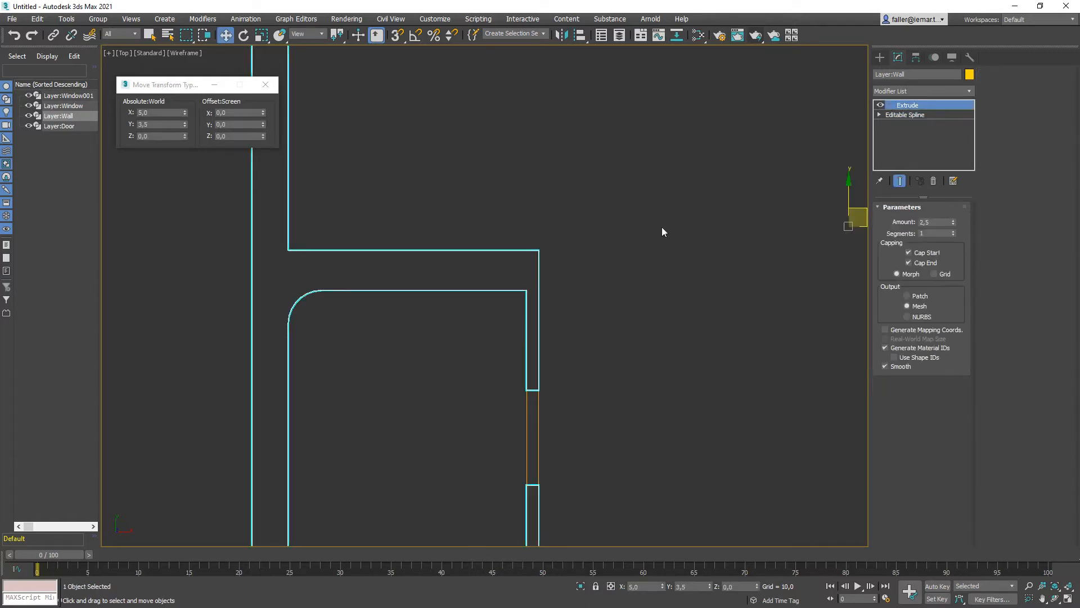
middle_click_drag(288, 539, 254, 495, "alt")
middle_click_drag(250, 385, 265, 495)
key("F3")
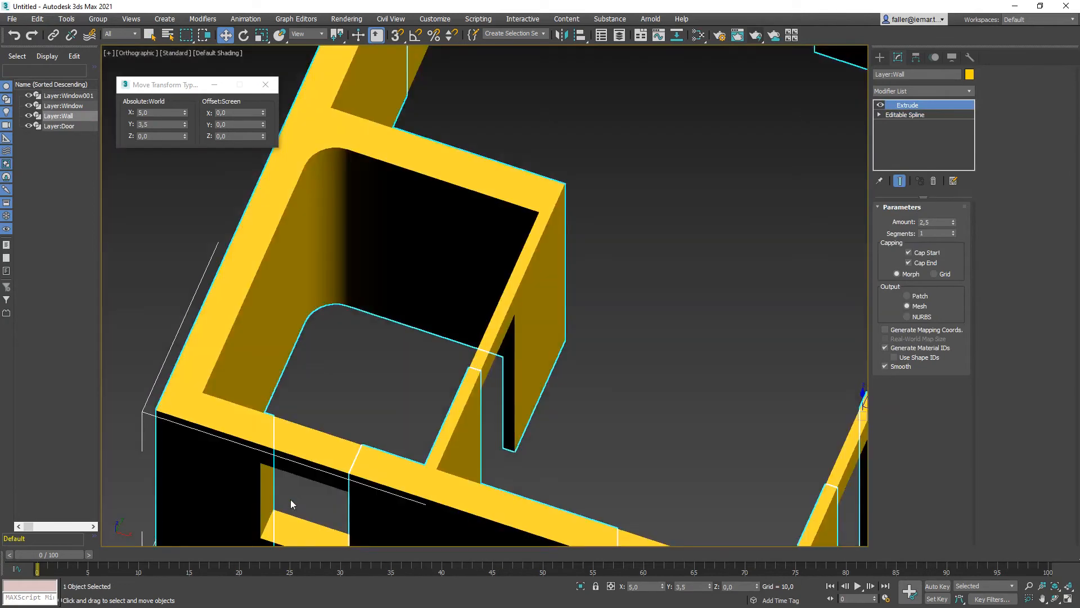
mouse_move(295, 409)
middle_mouse_down()
mouse_move(300, 463)
mouse_move(380, 436)
mouse_move(339, 424)
mouse_move(400, 380)
mouse_move(404, 250)
middle_mouse_up()
scroll(401, 381, "down", 2)
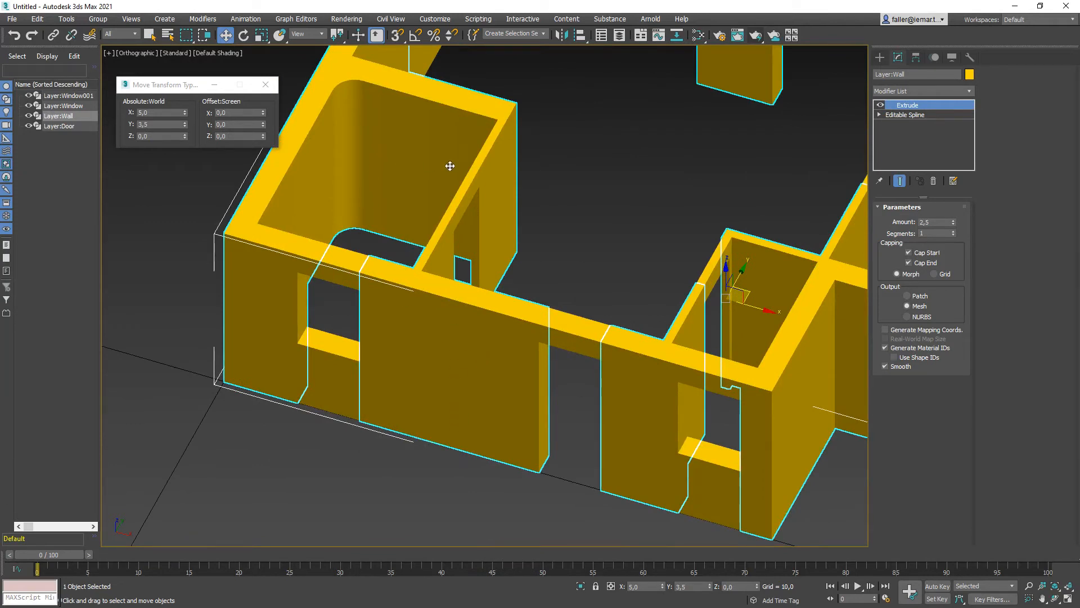
middle_click_drag(687, 320, 564, 333)
scroll(554, 337, "down", 2)
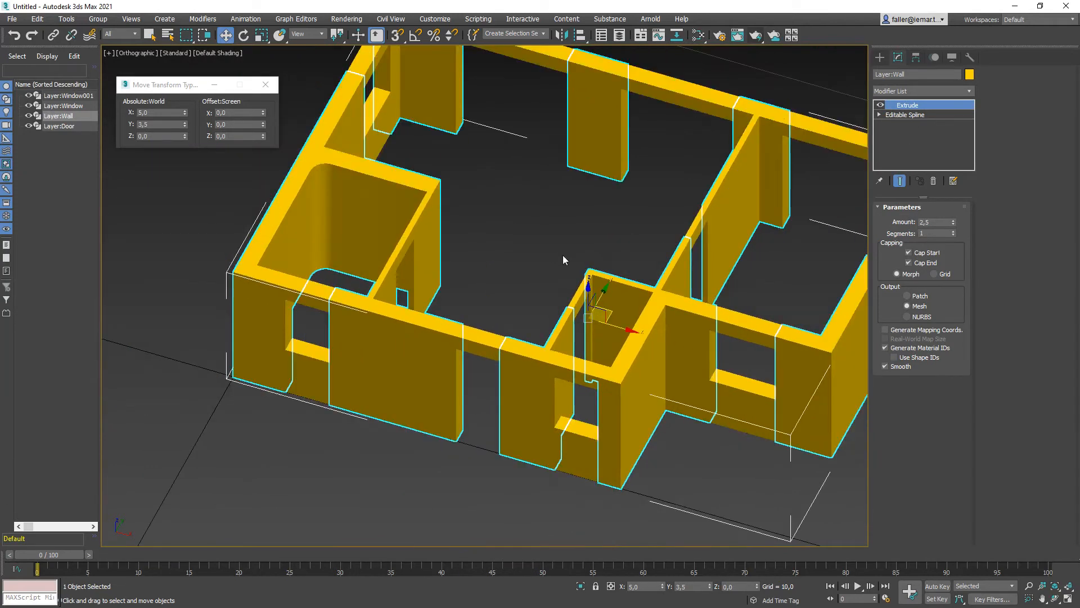
In the wall's Editable Spline, move the room-side segment of the freestanding rectangular wall piece inward by about 0,54 along Y.
middle_click_drag(598, 120, 593, 162)
scroll(590, 217, "up", 2)
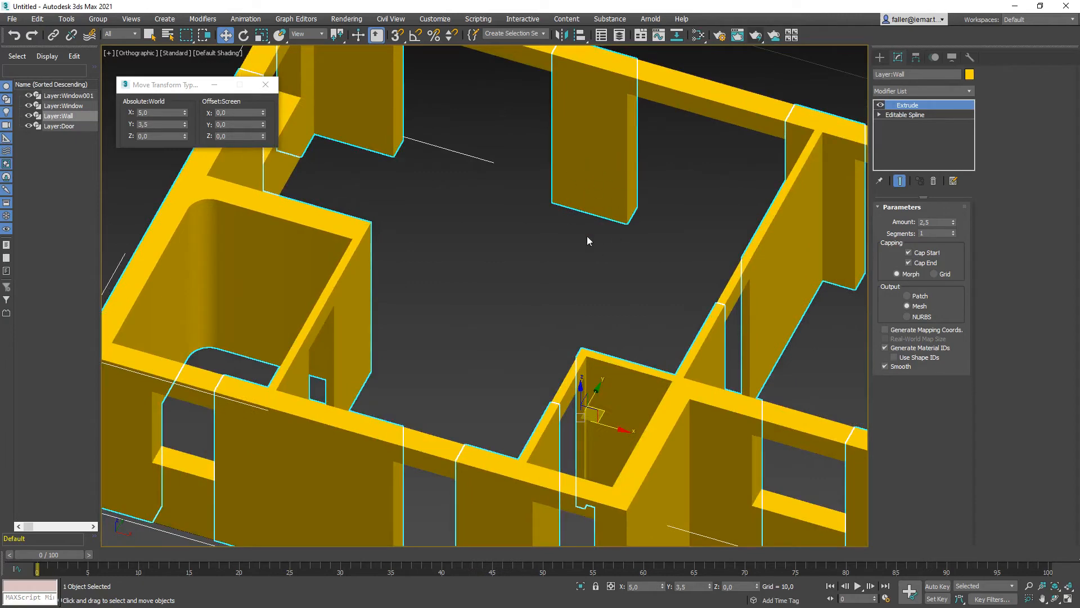
left_click(653, 232)
left_click(605, 203)
left_click(905, 115)
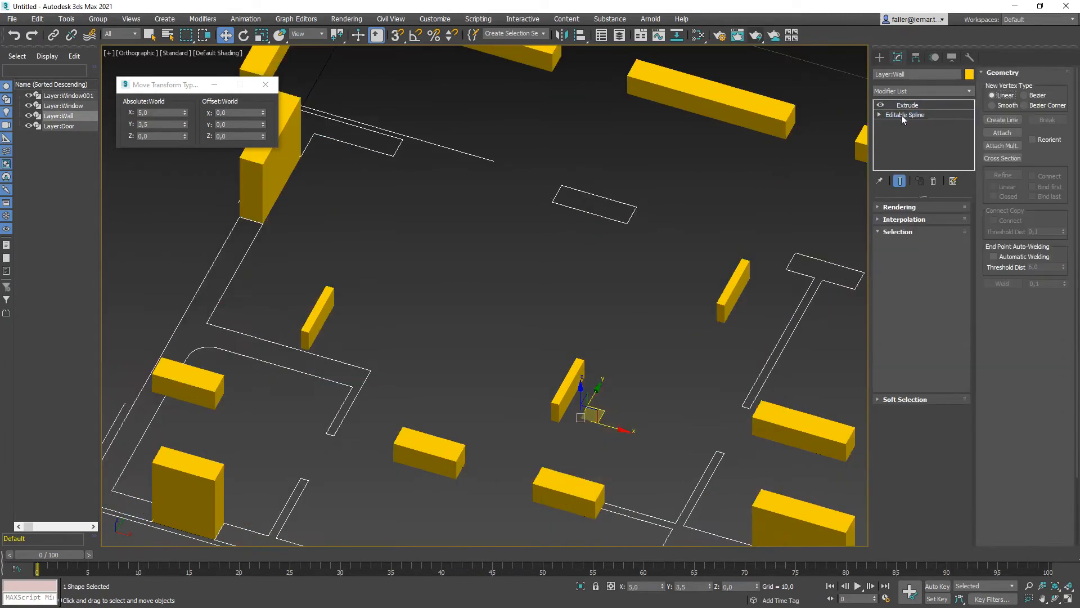
left_click(921, 247)
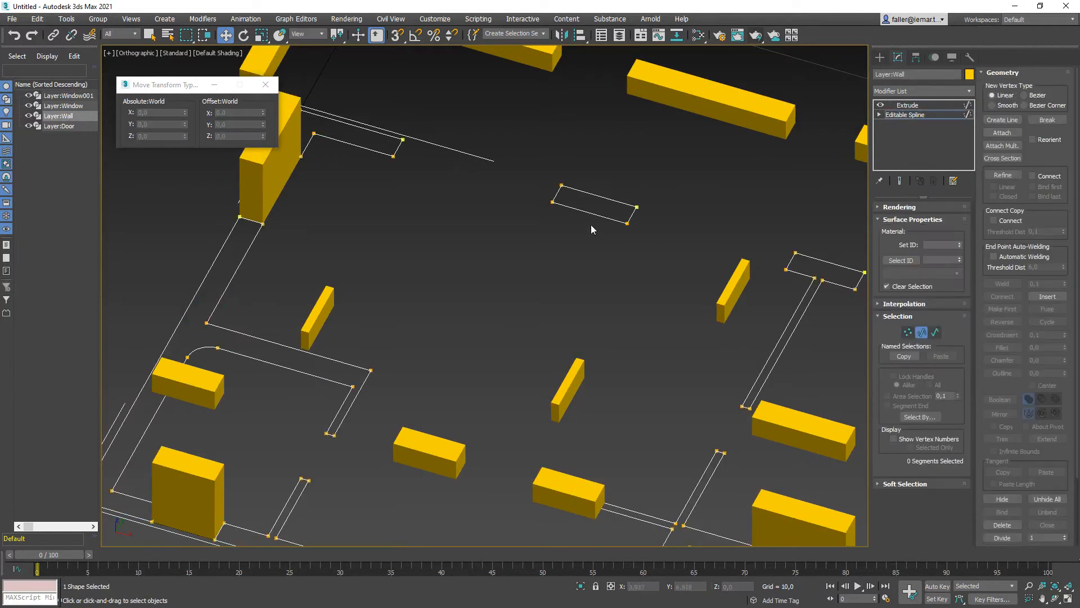
left_click(587, 214)
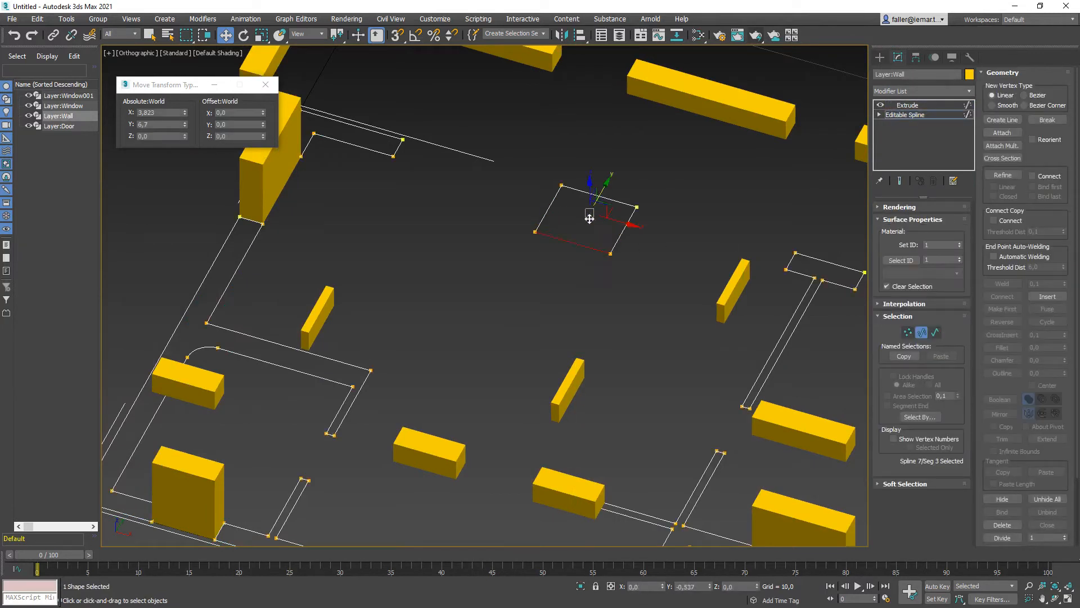
left_click_drag(585, 218, 633, 268)
Leave segment editing, return to the wall's Extrude level and examine the deepened wall piece in the whole building.
left_click(922, 332)
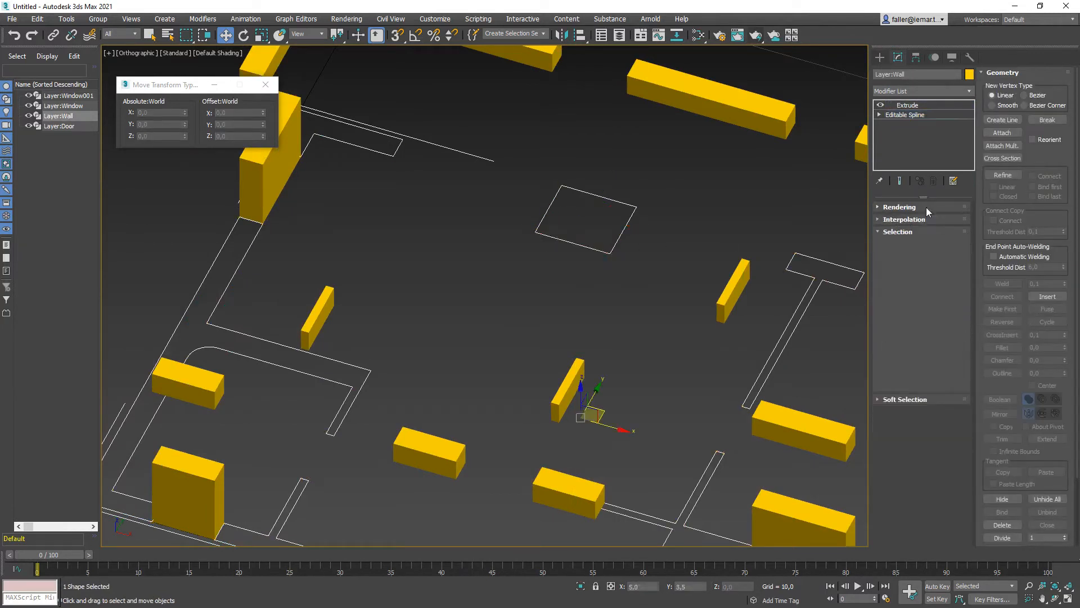
left_click(907, 105)
scroll(761, 194, "down", 4)
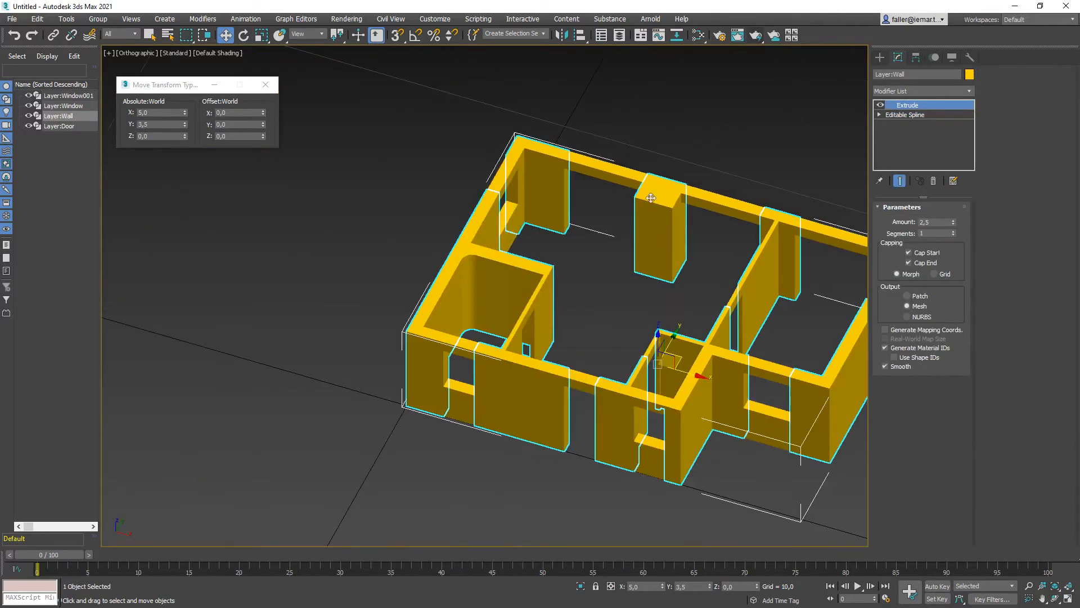
left_click(672, 283)
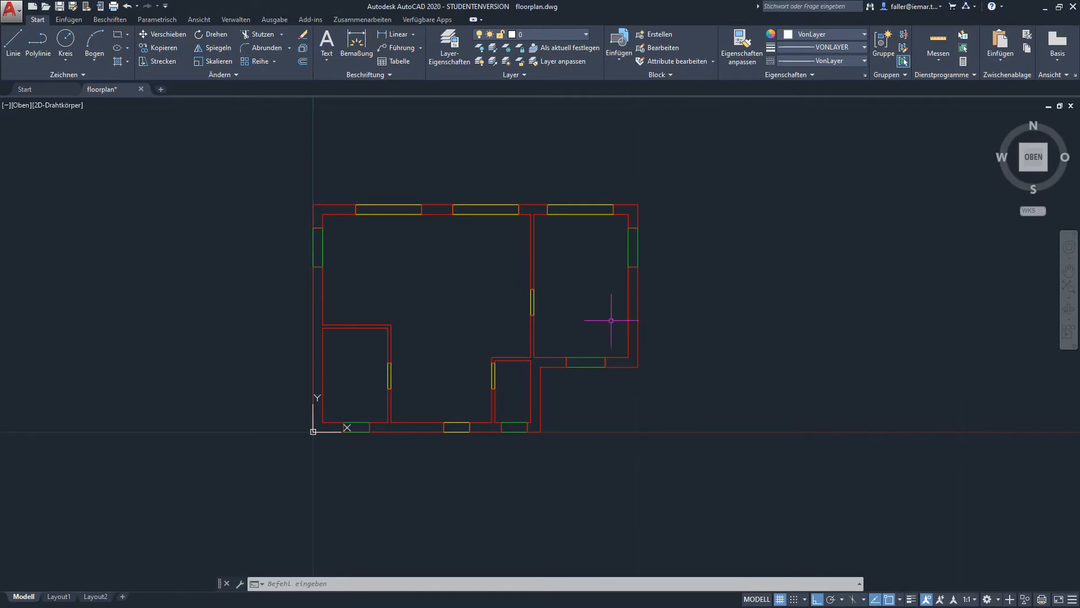
Switch to the floorplan drawing in AutoCAD and examine the wall outline between the upper openings and at the corner room's partition.
key("Escape")
key("Escape")
key("Escape")
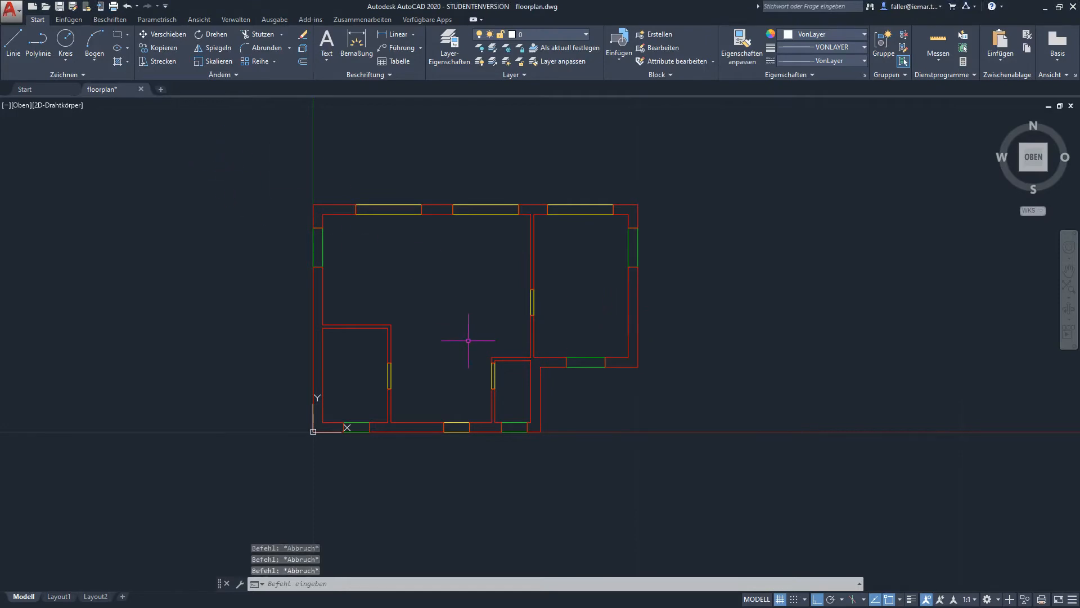
middle_click_drag(314, 230, 325, 220)
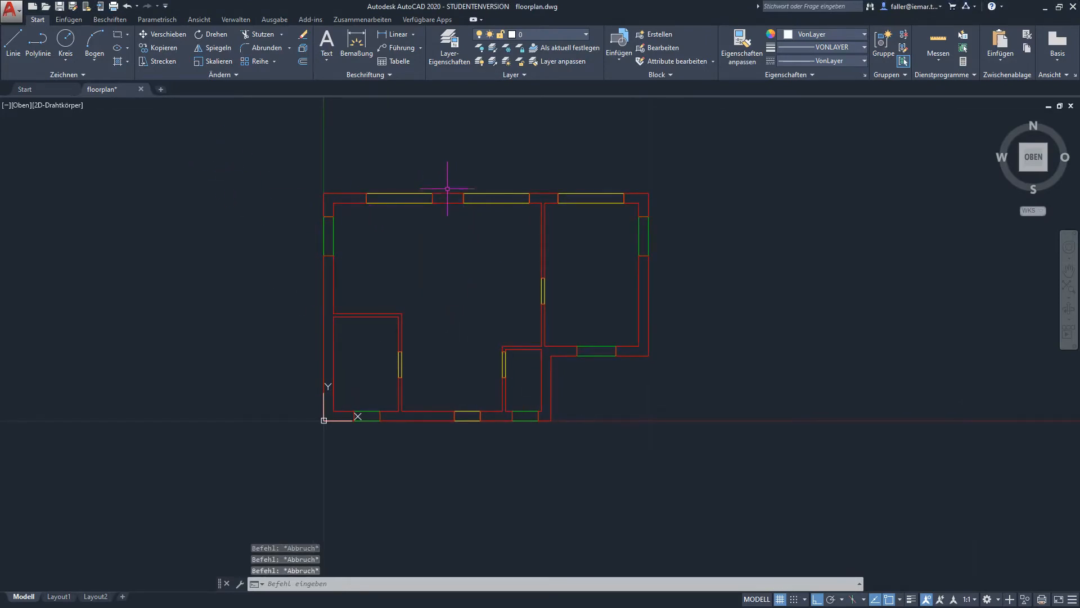
scroll(447, 203, "up", 4)
left_click(447, 203)
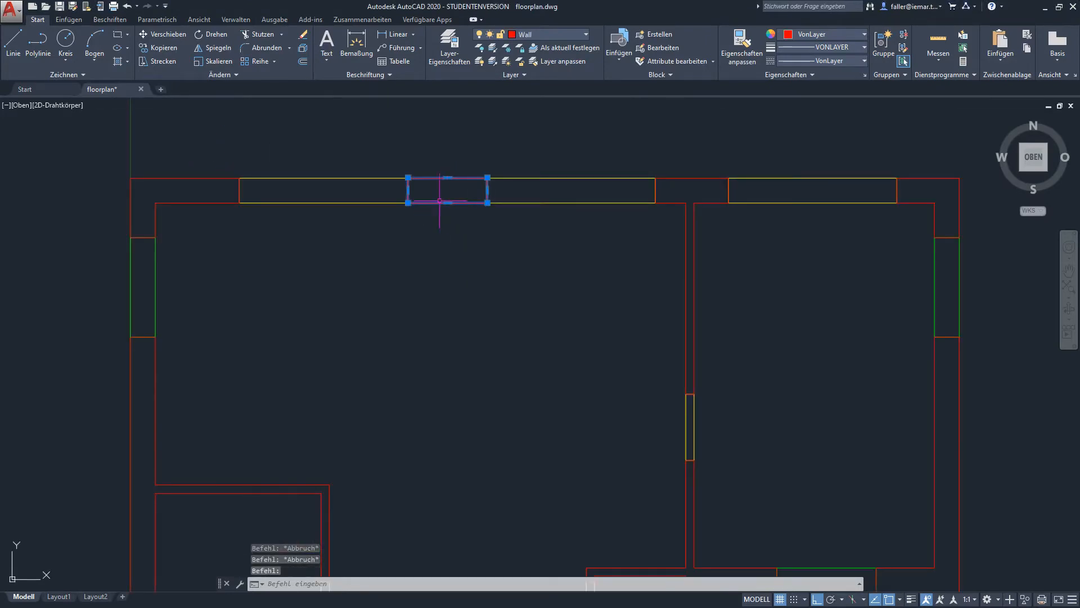
middle_click_drag(463, 344, 521, 297)
key("Escape")
scroll(197, 441, "up", 2)
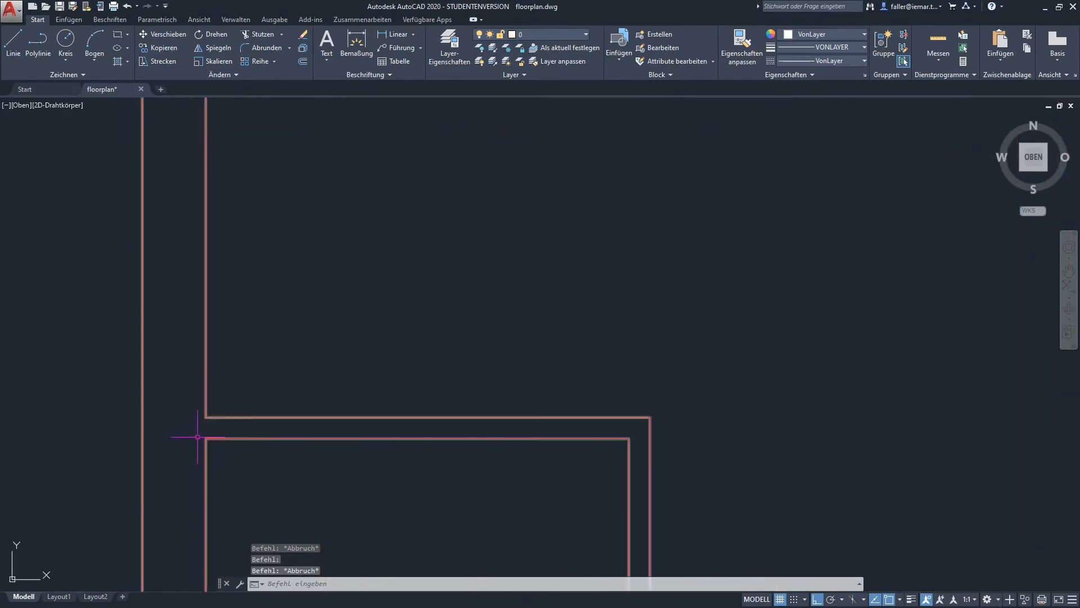
Switch to 3ds Max and draw a rectangle spline about 1,28 long and 1,94 wide on the ground in front of the house.
scroll(253, 441, "down", 6)
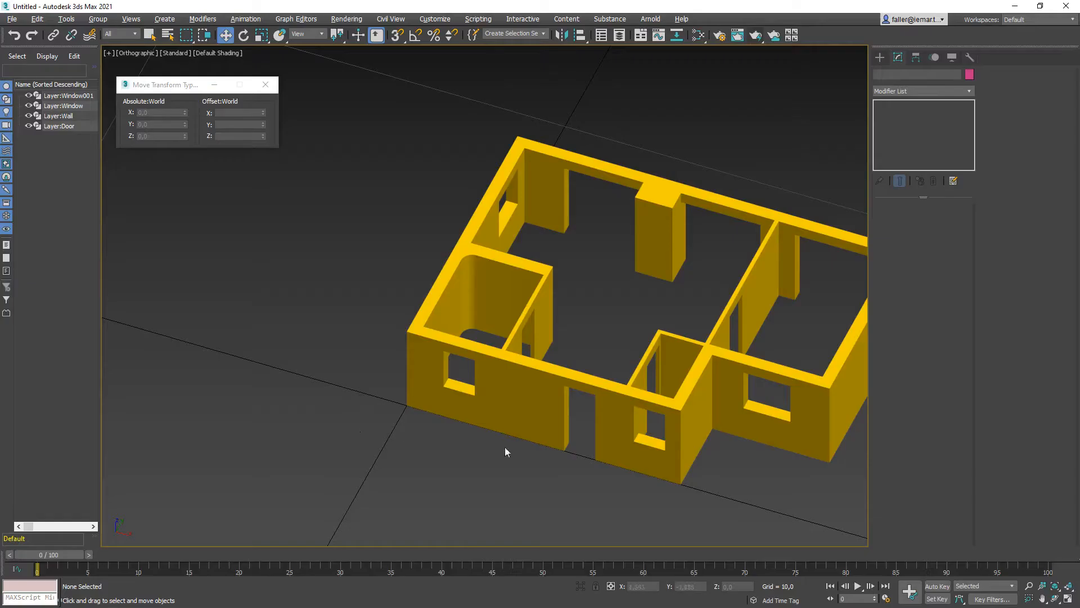
middle_click_drag(505, 447, 450, 259, "alt")
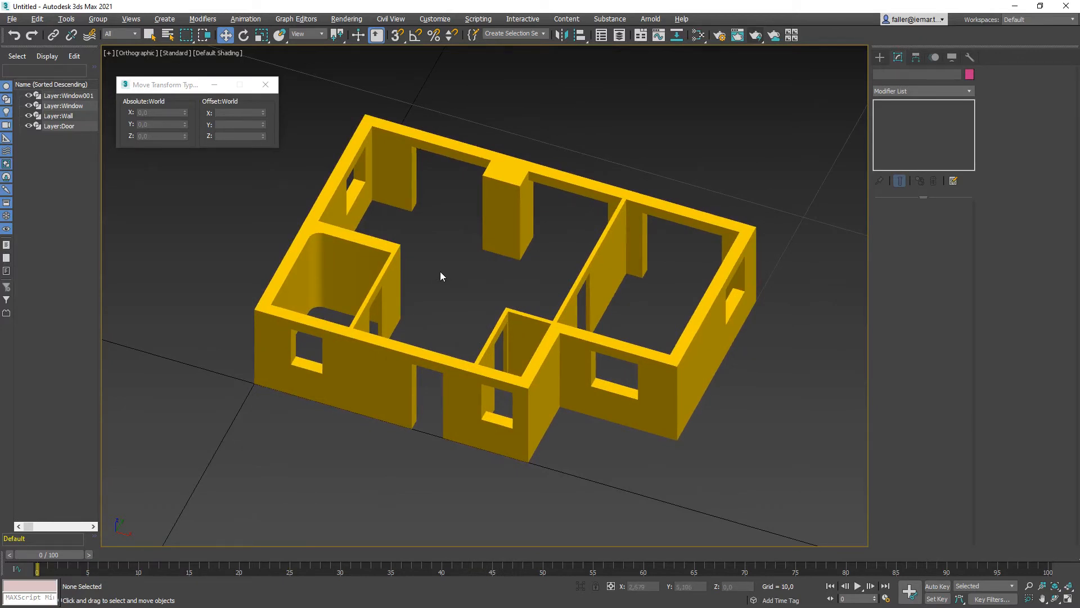
middle_click_drag(455, 302, 525, 322, "alt")
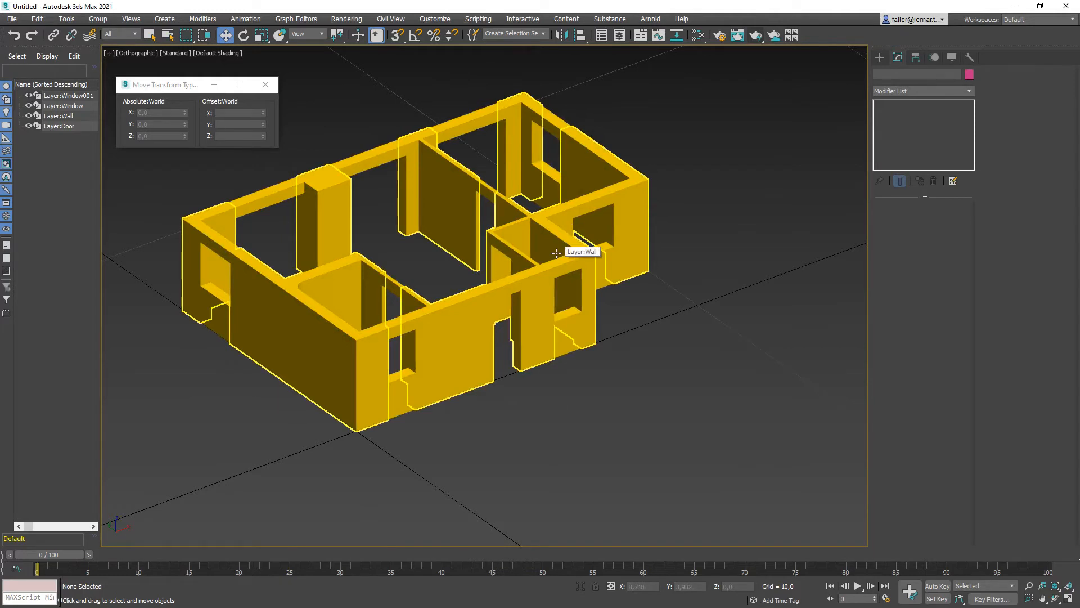
left_click(880, 57)
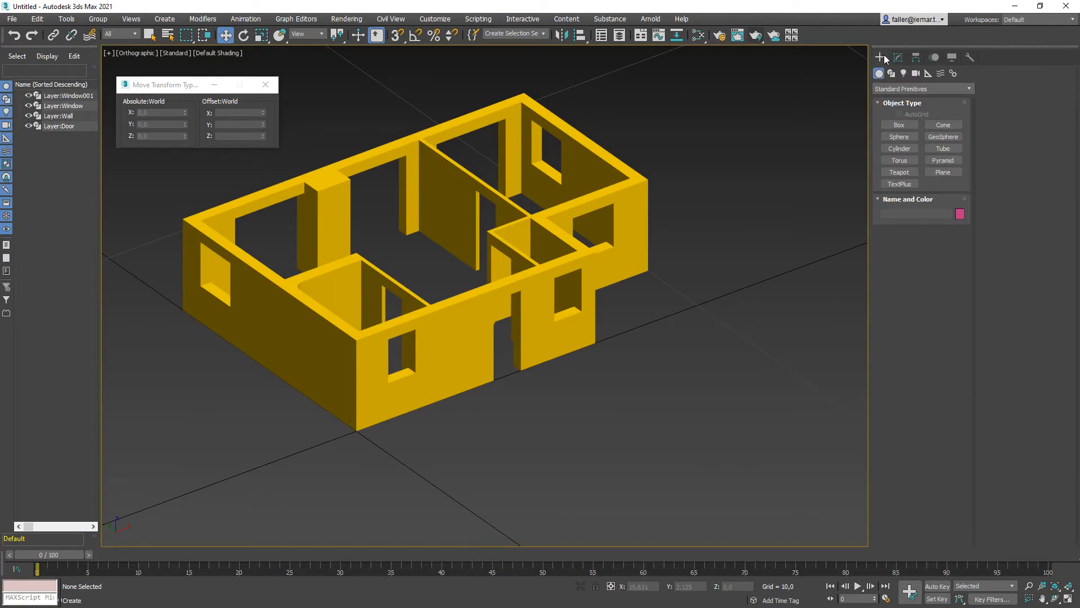
left_click(891, 73)
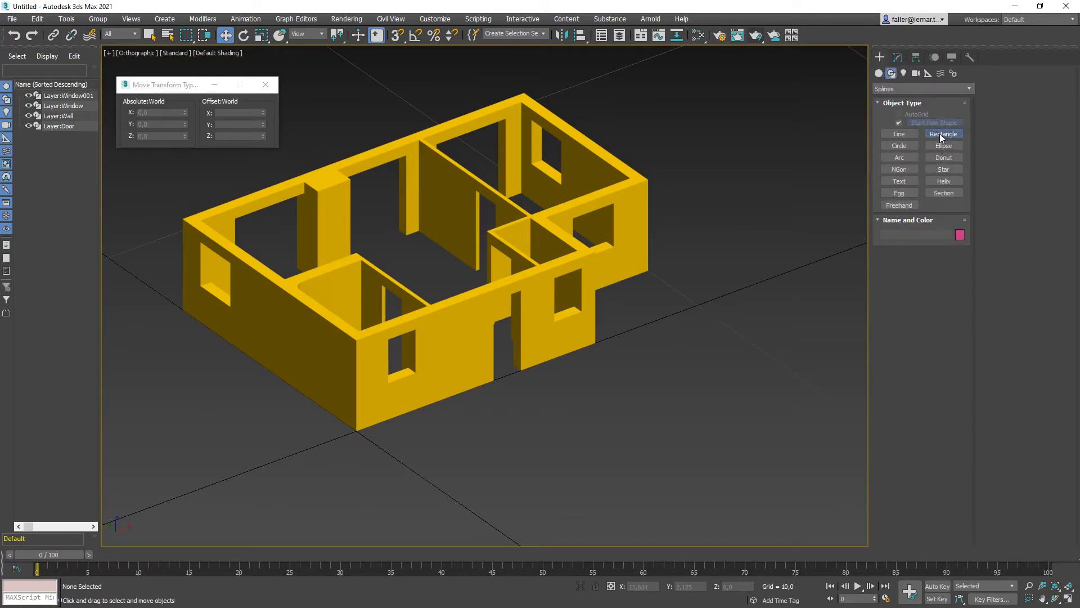
left_click(941, 136)
left_click_drag(540, 447, 639, 445)
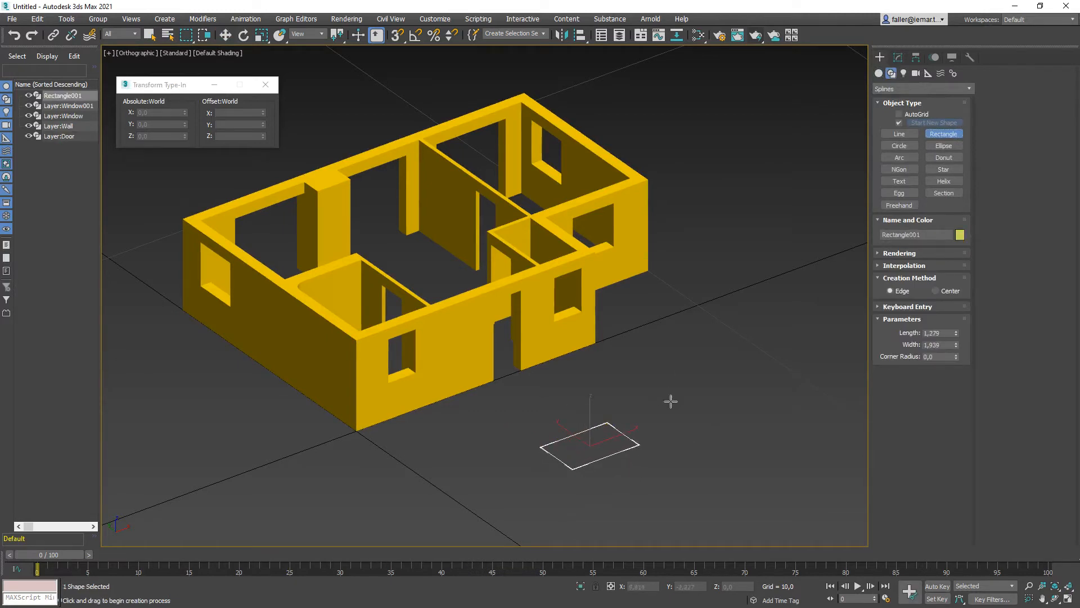
key("w")
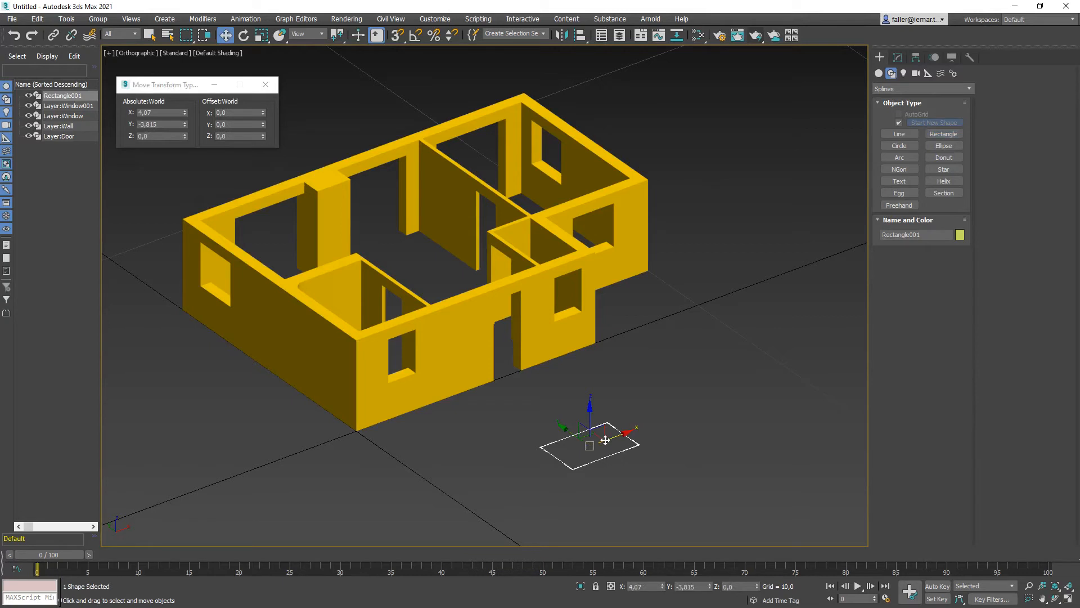
Apply a Bevel modifier to the rectangle in front of the house and set its Level 1 height to 0,5.
left_click(898, 57)
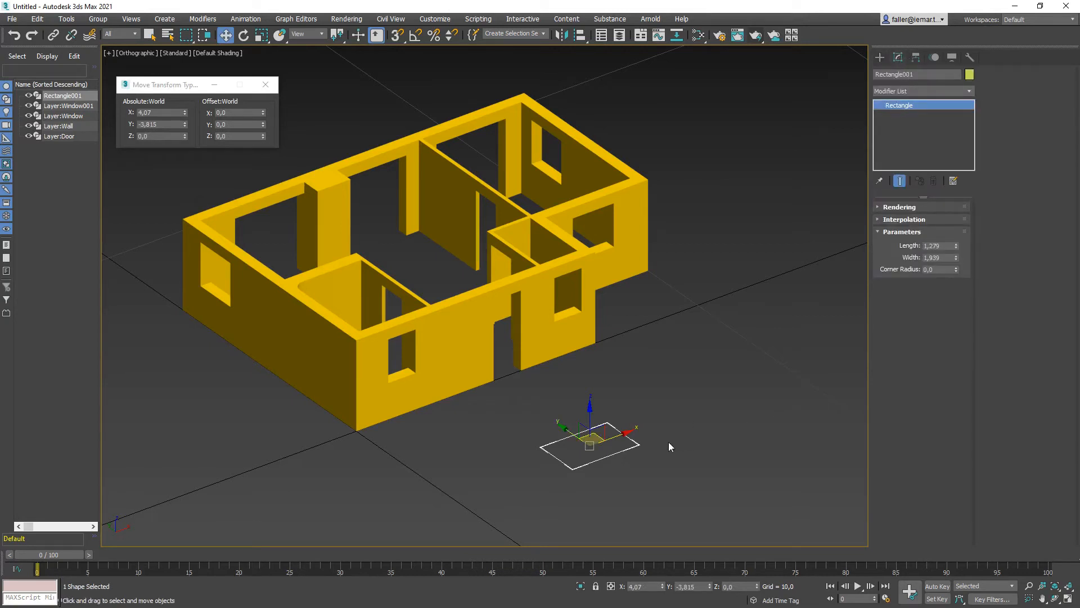
left_click(951, 90)
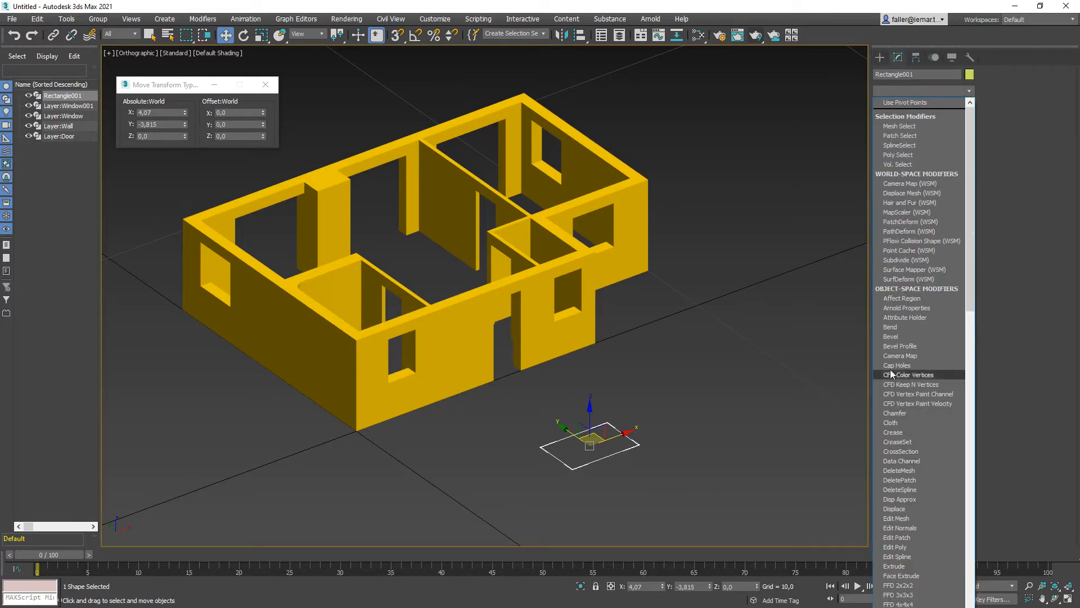
left_click(895, 336)
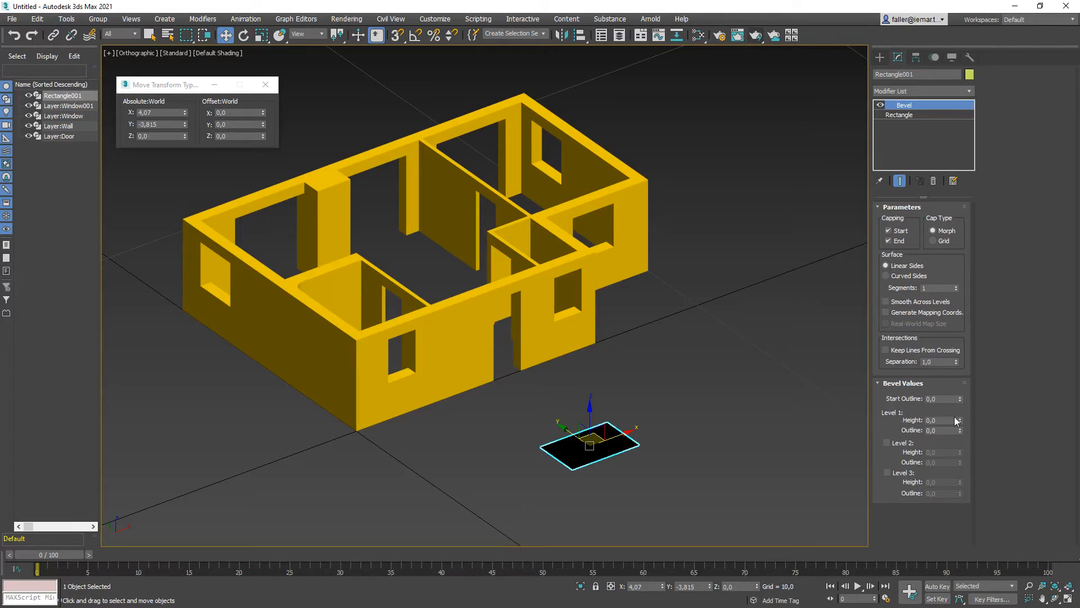
scroll(698, 442, "up", 5)
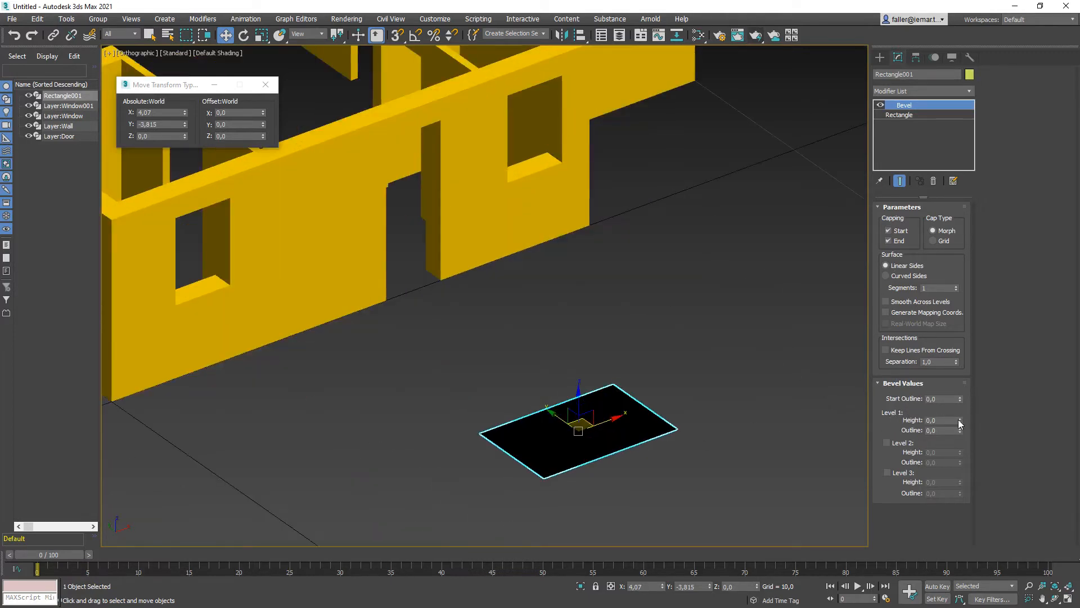
left_click(960, 419)
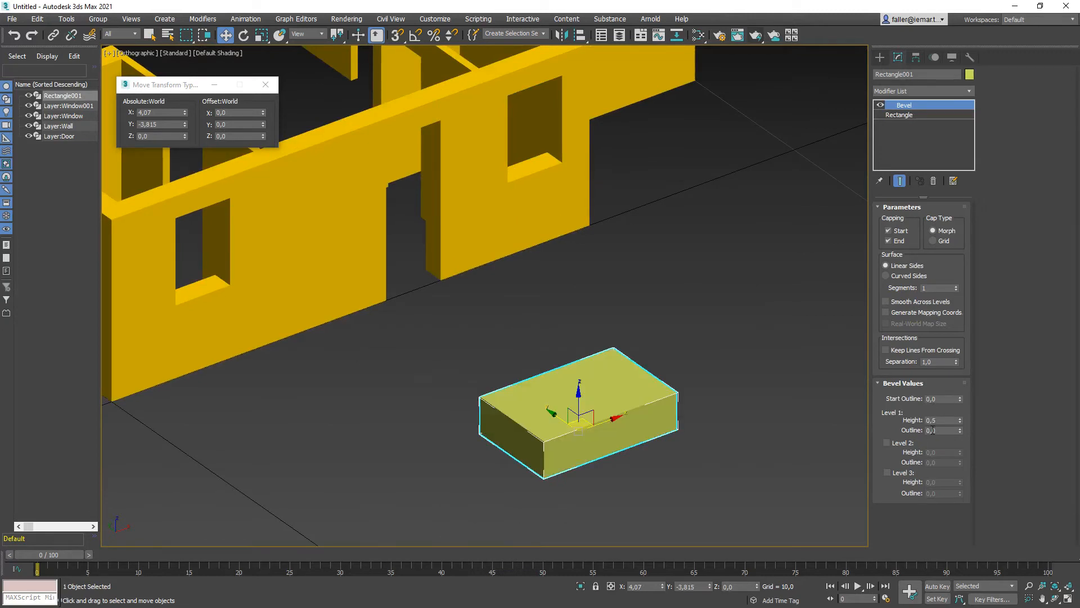
Enable Bevel Level 2 with a height of 0,5 and an outline of -0,2.
left_click(887, 442)
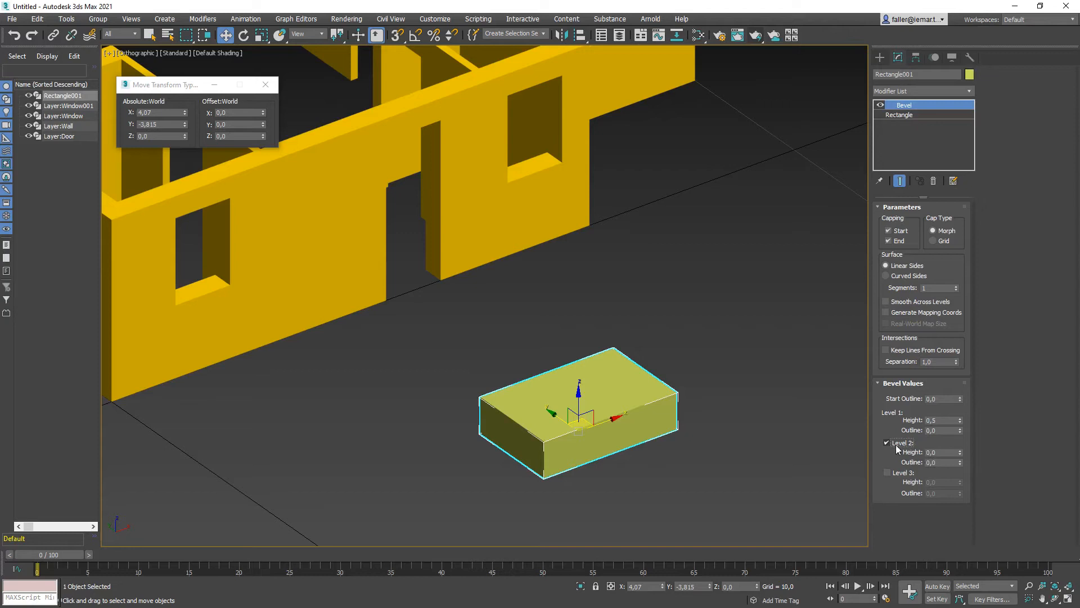
left_click(960, 450)
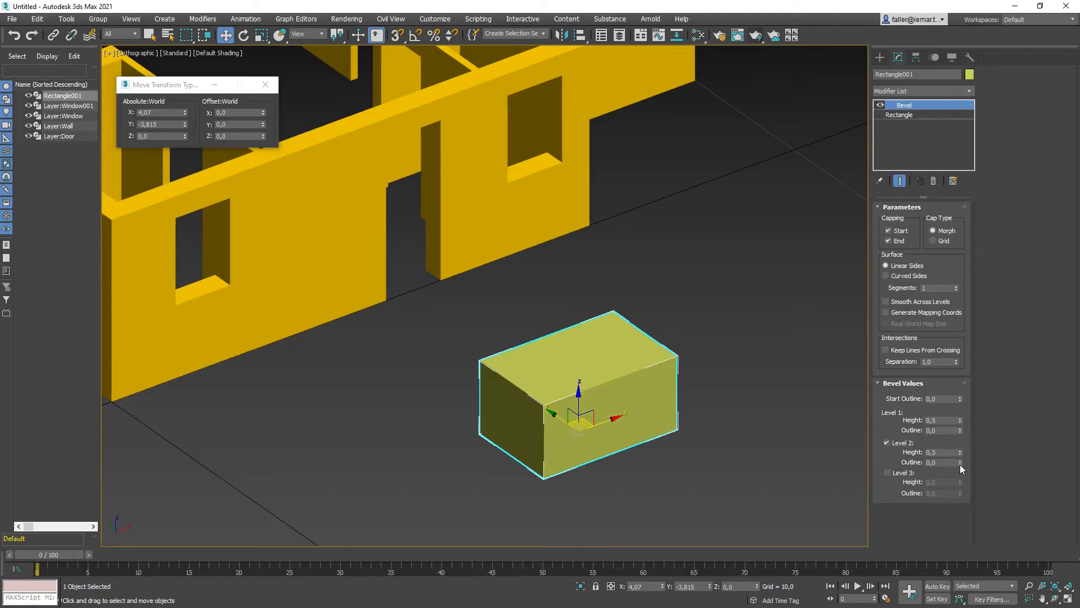
left_click(959, 464)
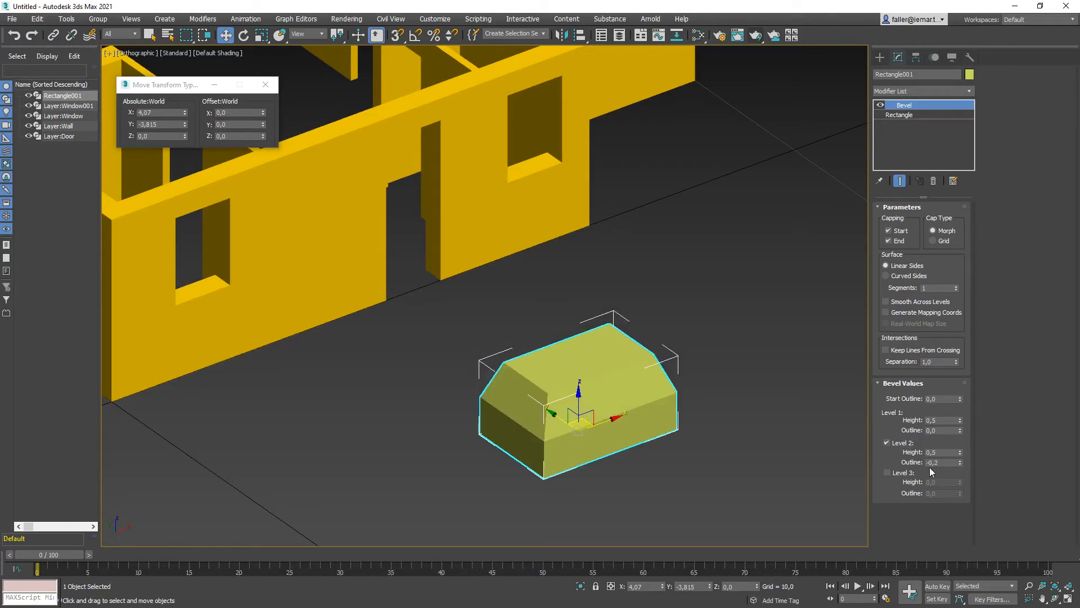
Enable Bevel Level 3 with a height of 0,5 and an outline of 0,2.
left_click(887, 473)
left_click(960, 480)
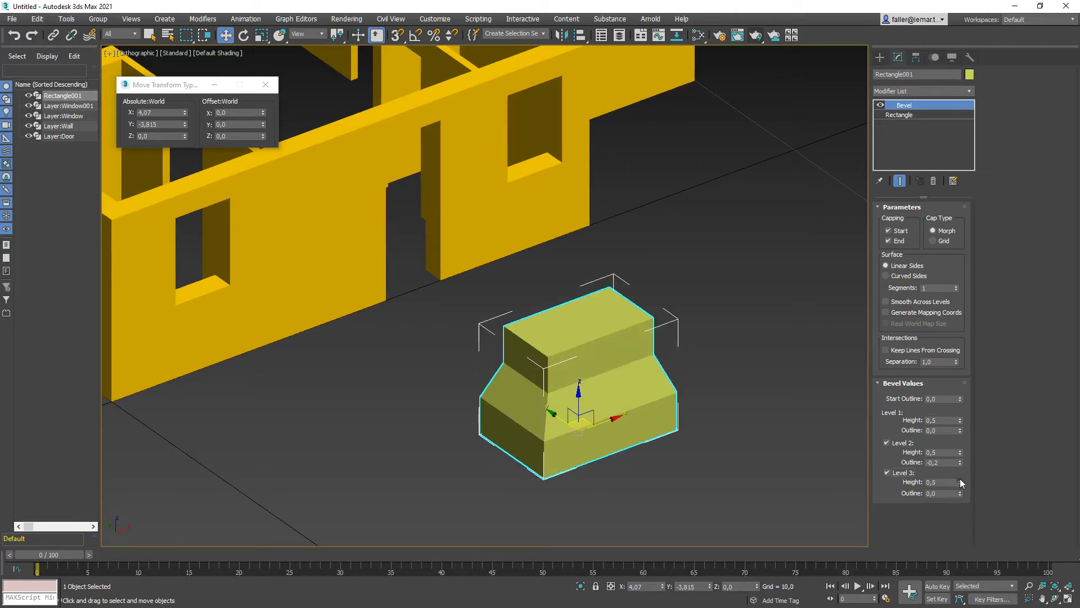
left_click(960, 491)
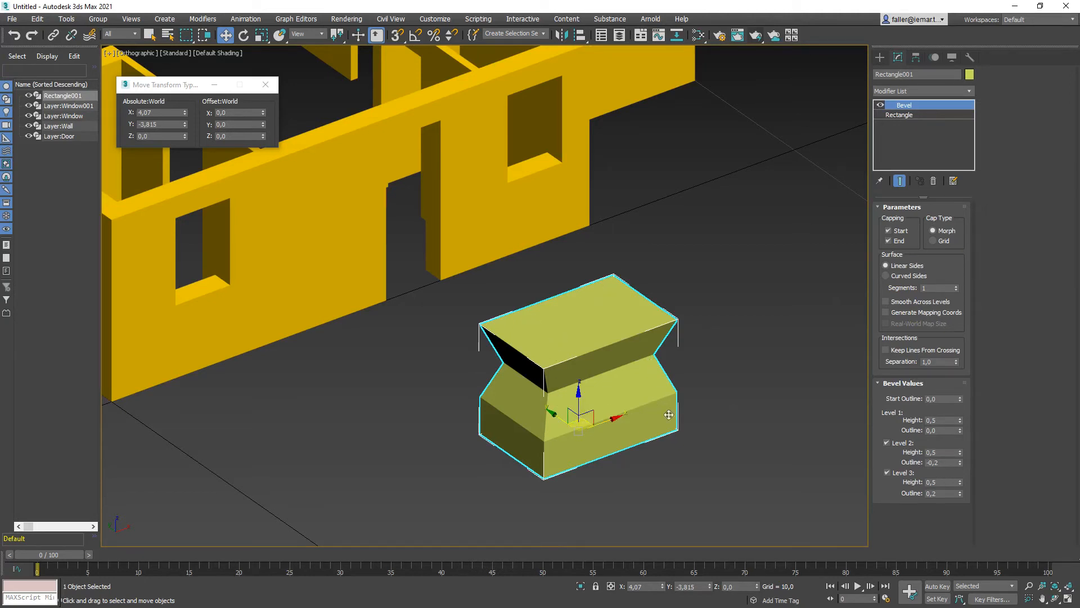
Delete the bevelled object in front of the house.
left_click(738, 378)
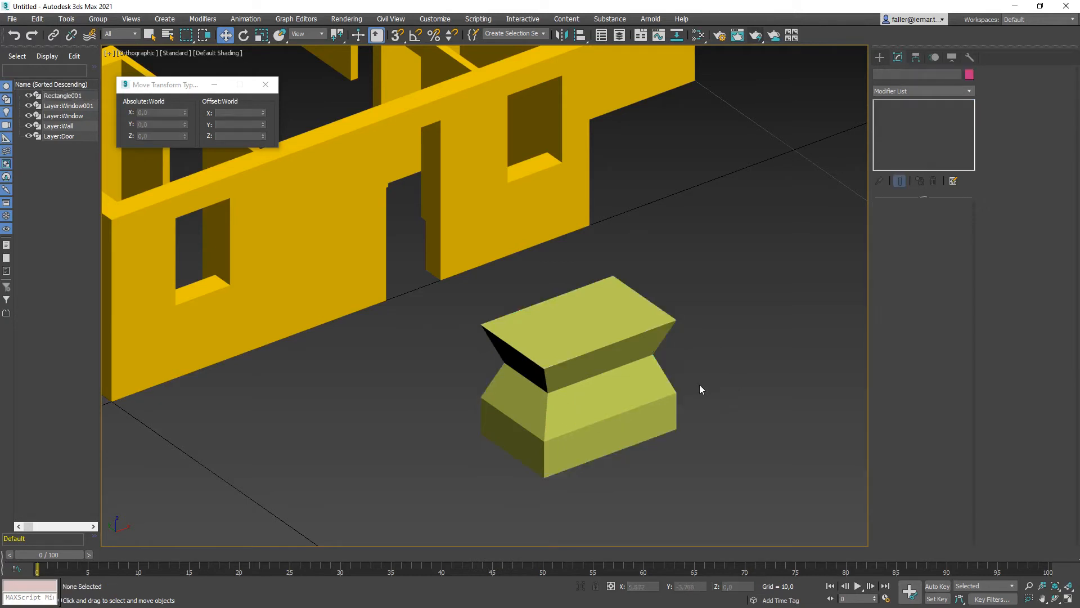
left_click(665, 395)
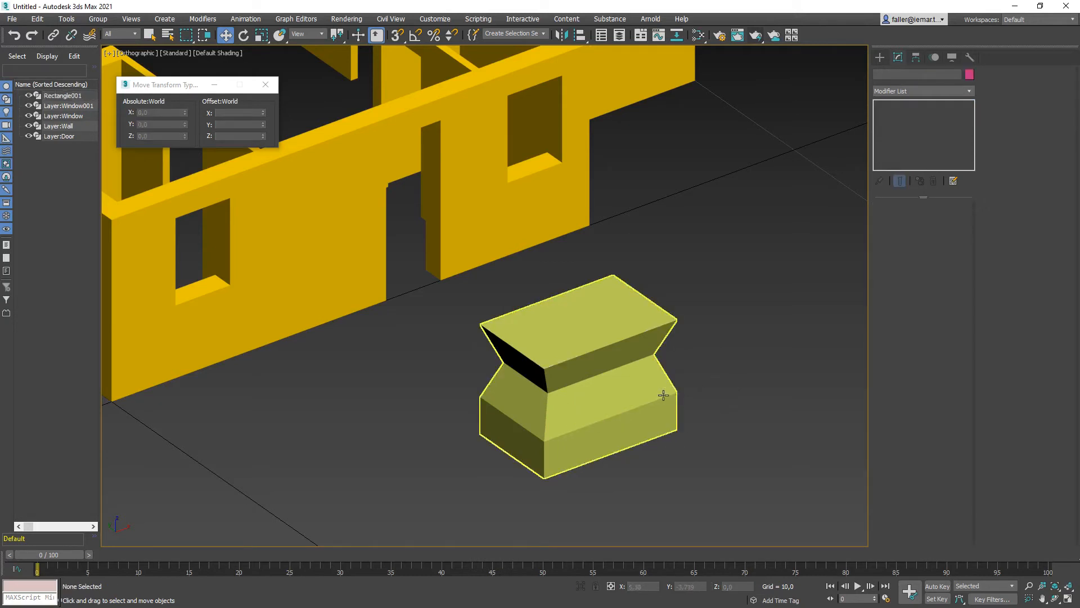
key("Delete")
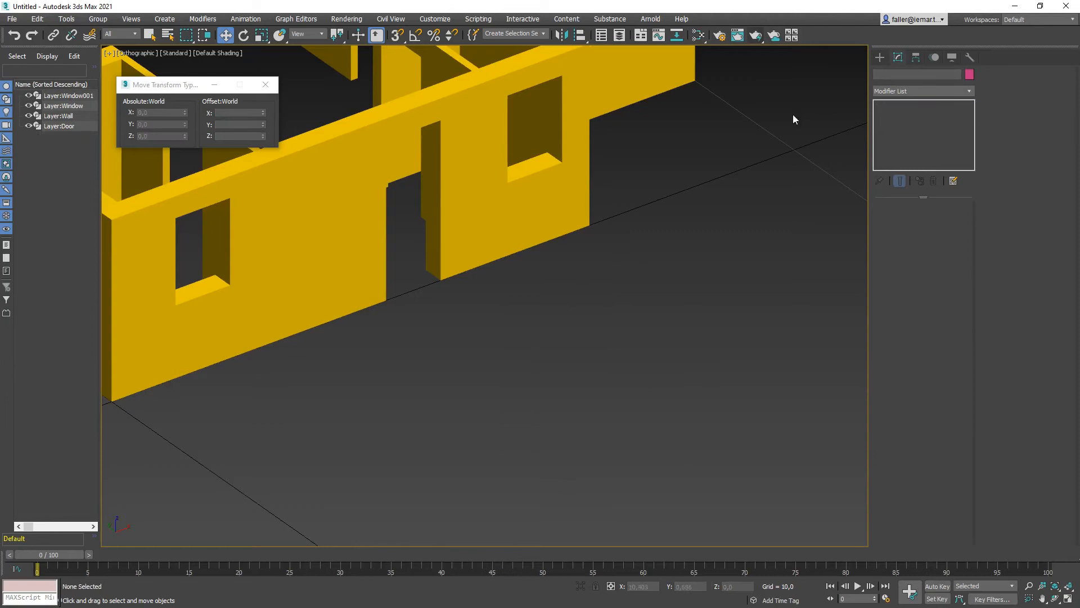
left_click(880, 57)
left_click(948, 134)
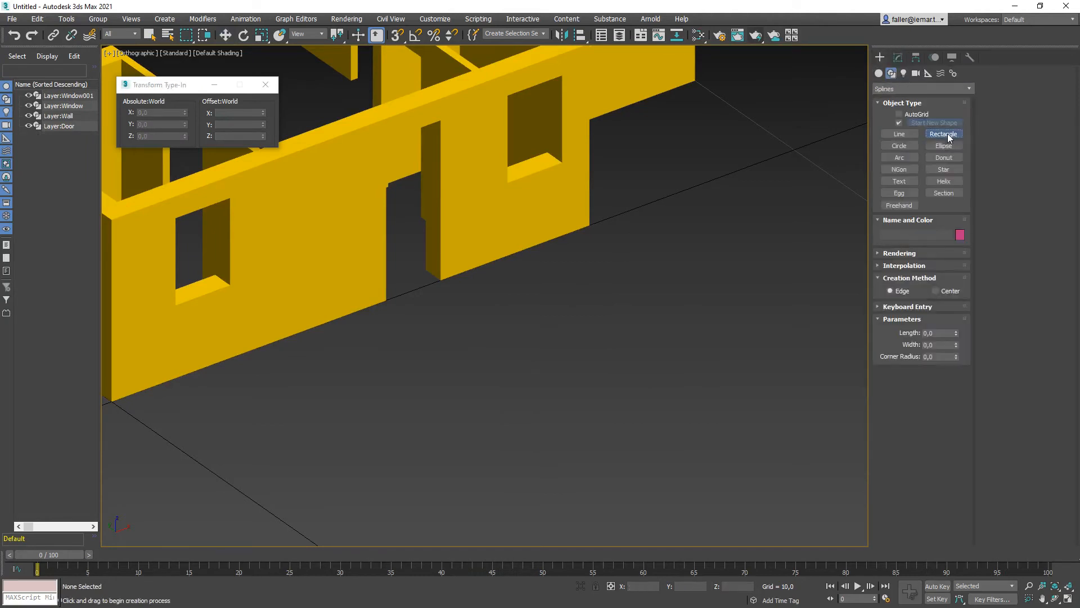
left_click_drag(605, 369, 515, 494)
scroll(525, 460, "down", 2)
scroll(525, 460, "down", 2)
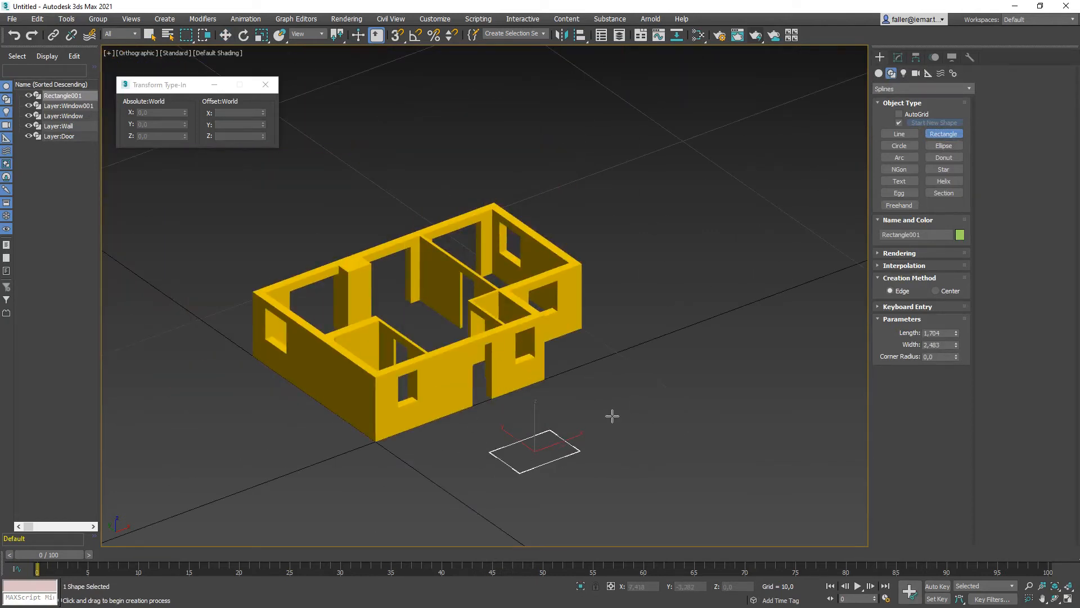
key("Delete")
Draw three large separate rectangle splines around the house, one about 9,24 by 11,17 and another about 8,11 by 7,12.
scroll(300, 388, "down", 4)
middle_click_drag(446, 372, 400, 360)
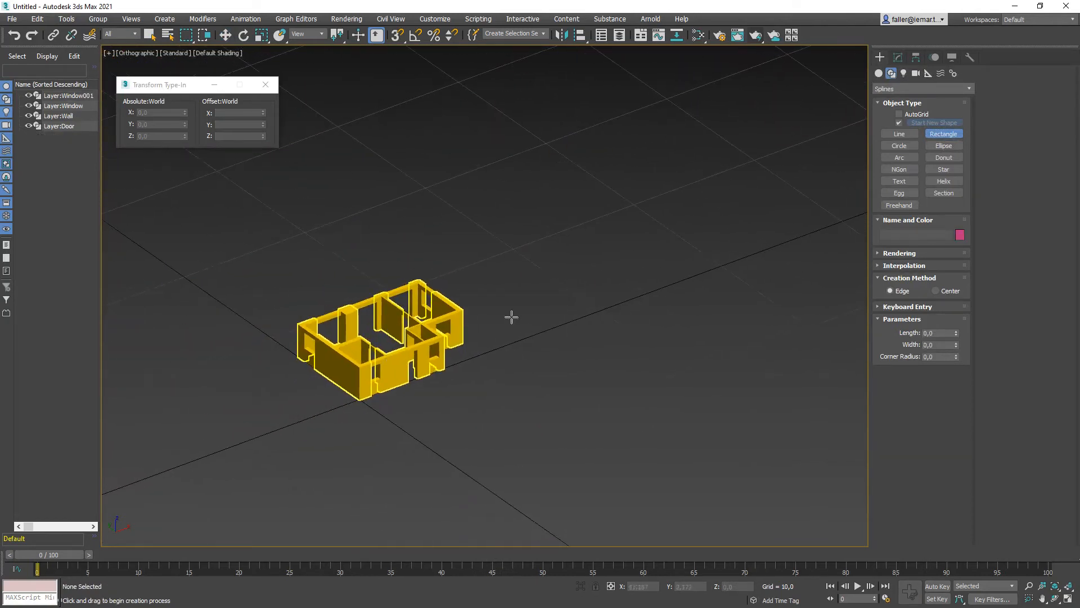
left_click_drag(590, 222, 537, 329)
left_click_drag(452, 115, 397, 210)
middle_click_drag(410, 241, 465, 179)
left_click_drag(232, 251, 116, 260)
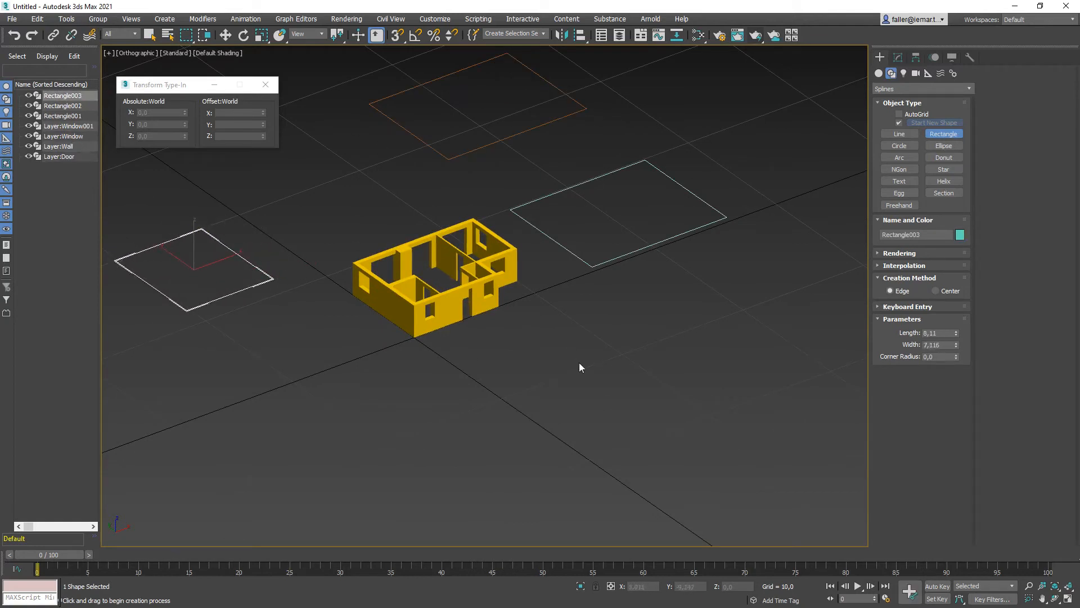
key("w")
left_click(764, 272)
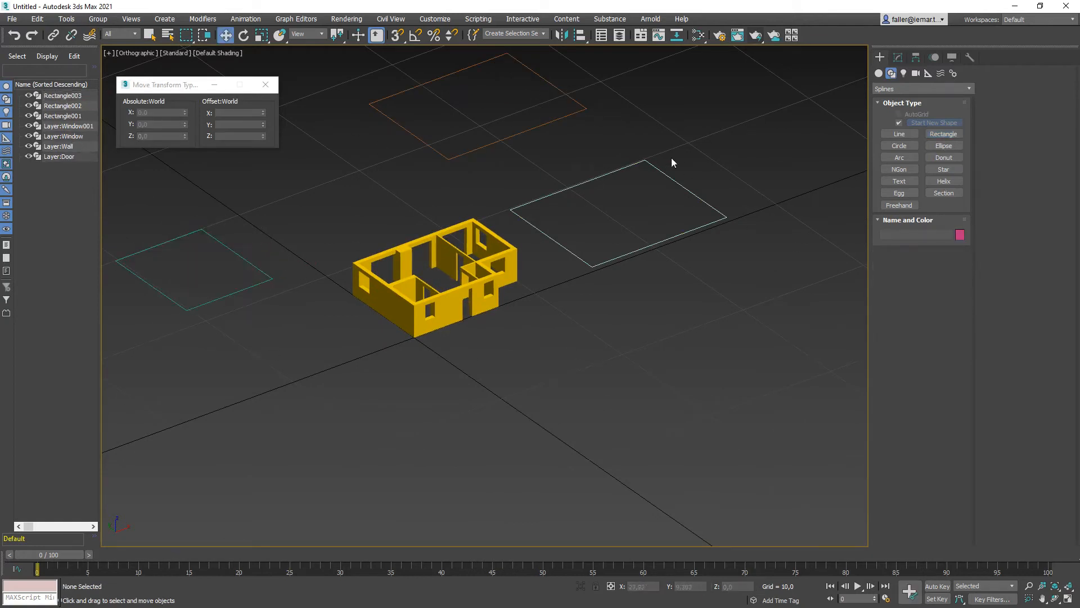
Apply a Bevel modifier to the rectangle about 9,24 by 11,17 and disable its Levels 2 and 3.
left_click(658, 170)
left_click(898, 58)
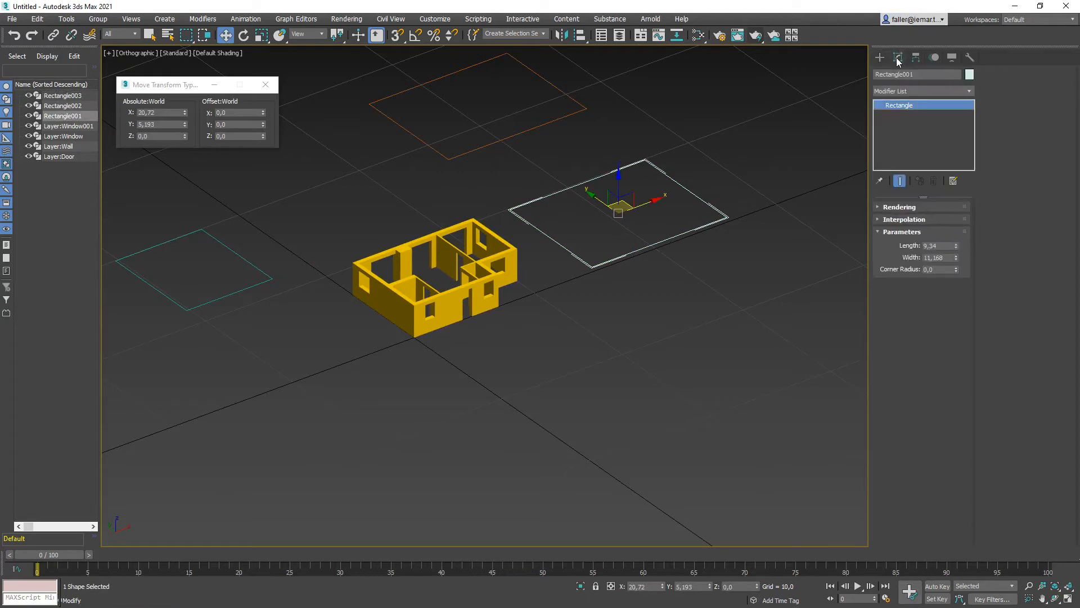
left_click(968, 91)
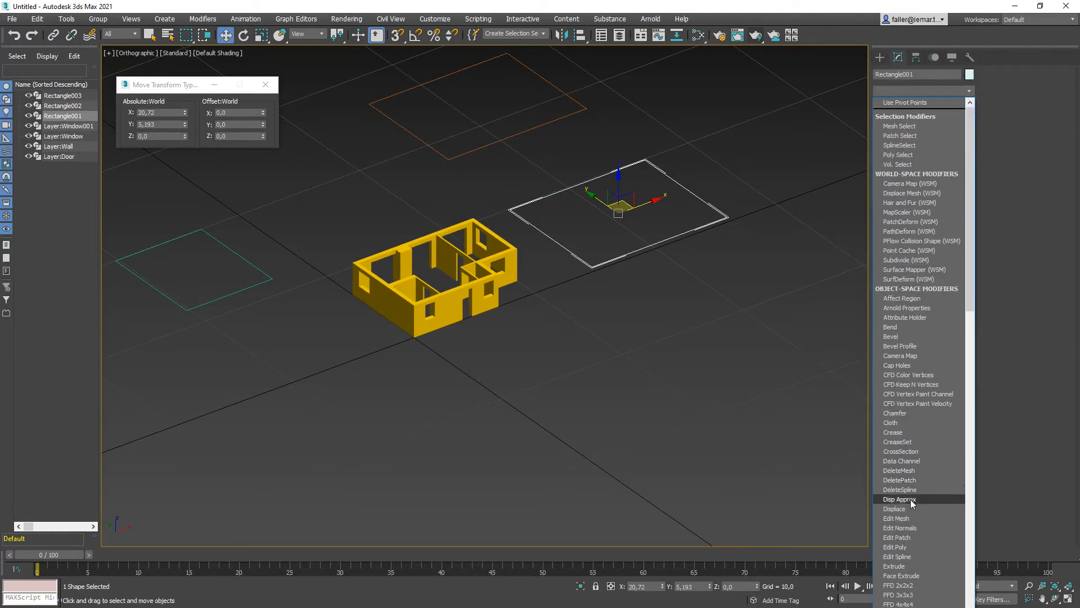
left_click(892, 337)
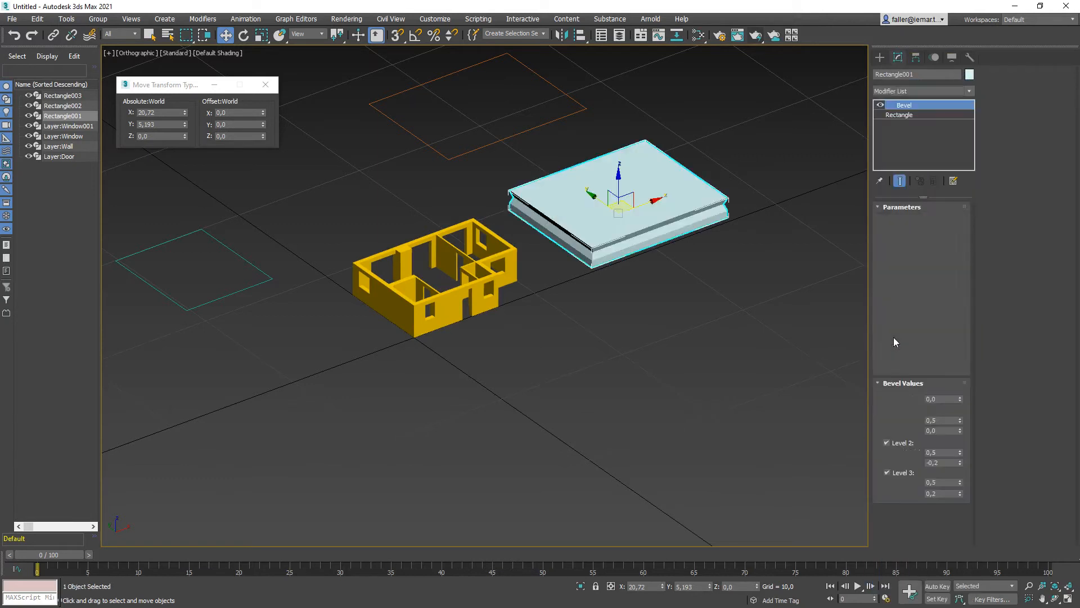
left_click(888, 472)
left_click(887, 443)
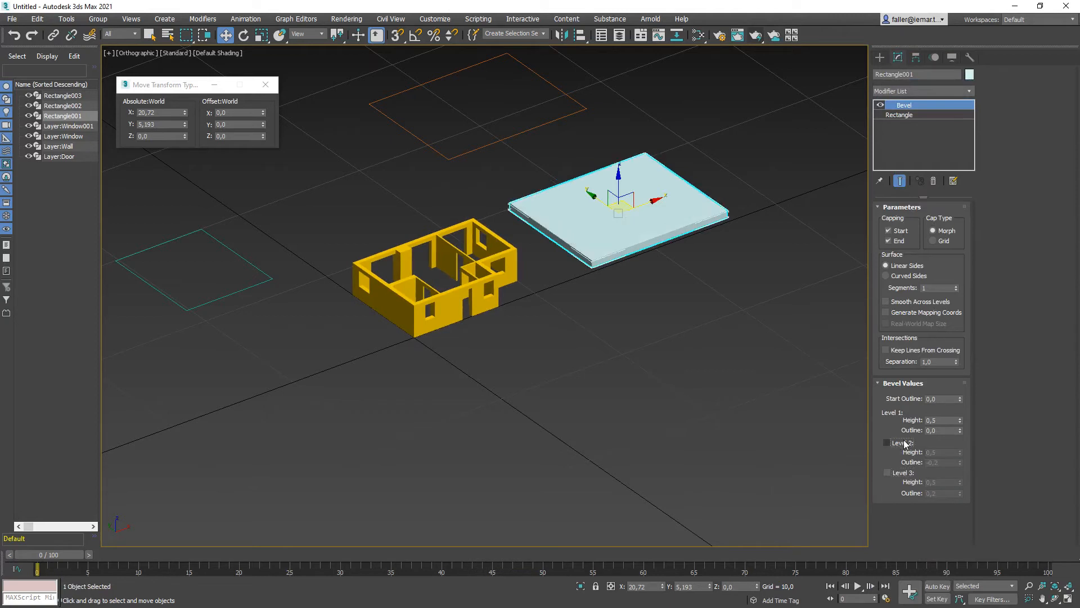
Set the Bevel's Level 1 height to 3,0 to form the building's walls.
left_click(951, 420)
type("4")
key("Return")
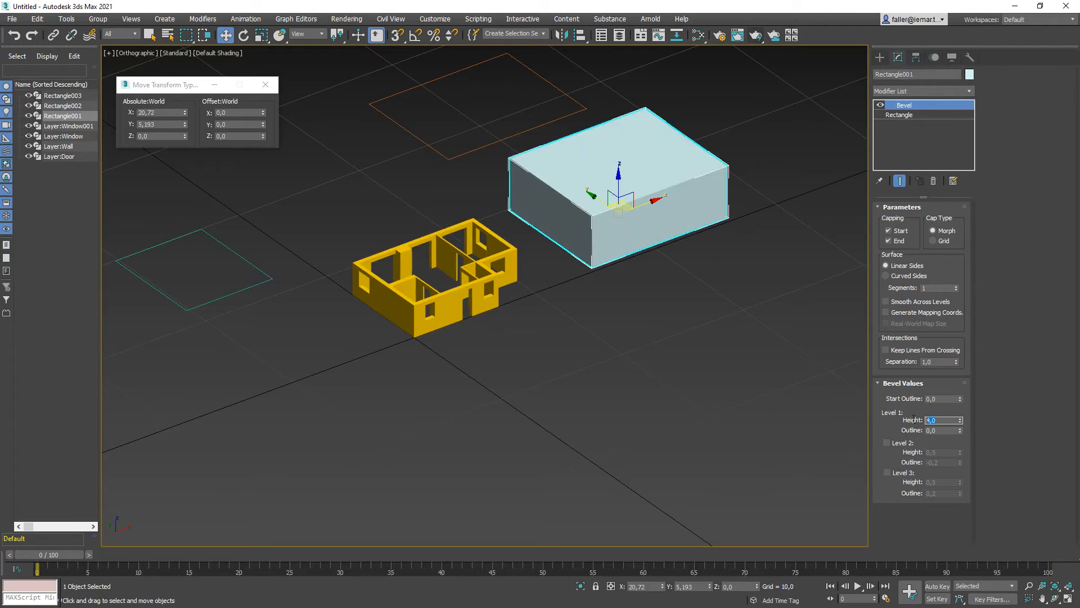
type("3")
key("Return")
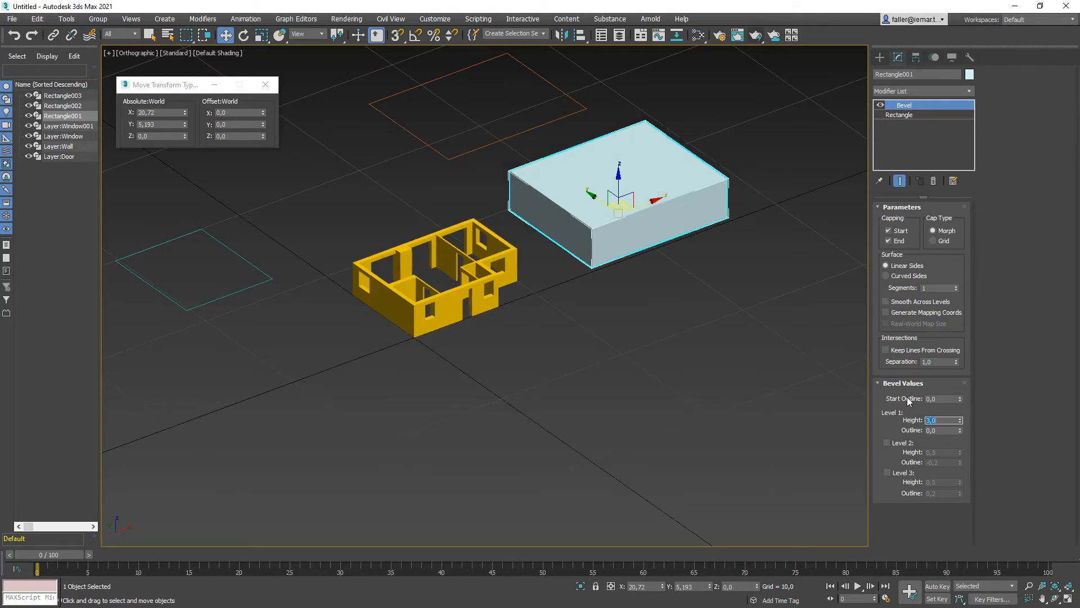
Enable Level 2 of the Bevel and set its height to 3,0.
left_click(886, 444)
left_click(929, 452)
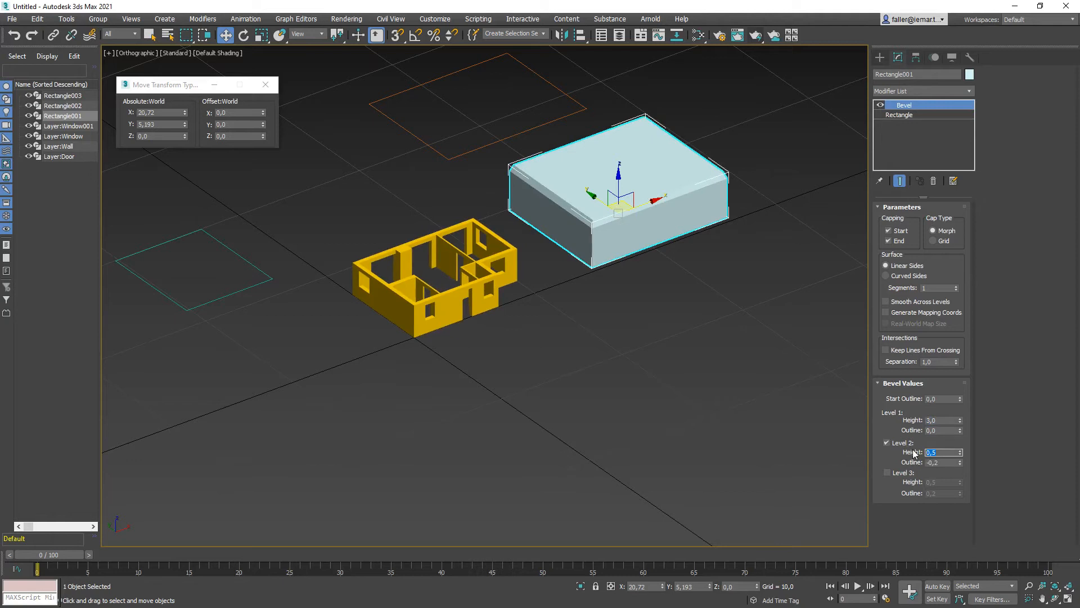
type("3")
key("Return")
Taper the block's top into a roof with a Level 2 outline of -10,4 and a Level 2 height of 3,5.
left_click_drag(961, 464, 958, 482)
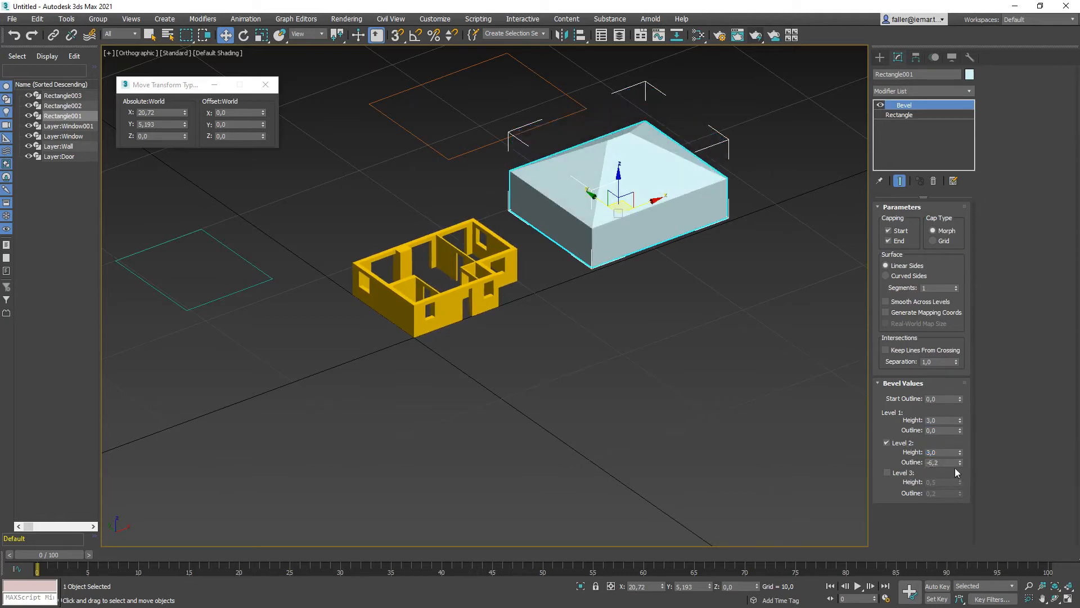
left_click_drag(960, 462, 961, 477)
middle_click_drag(601, 170, 617, 187, "alt")
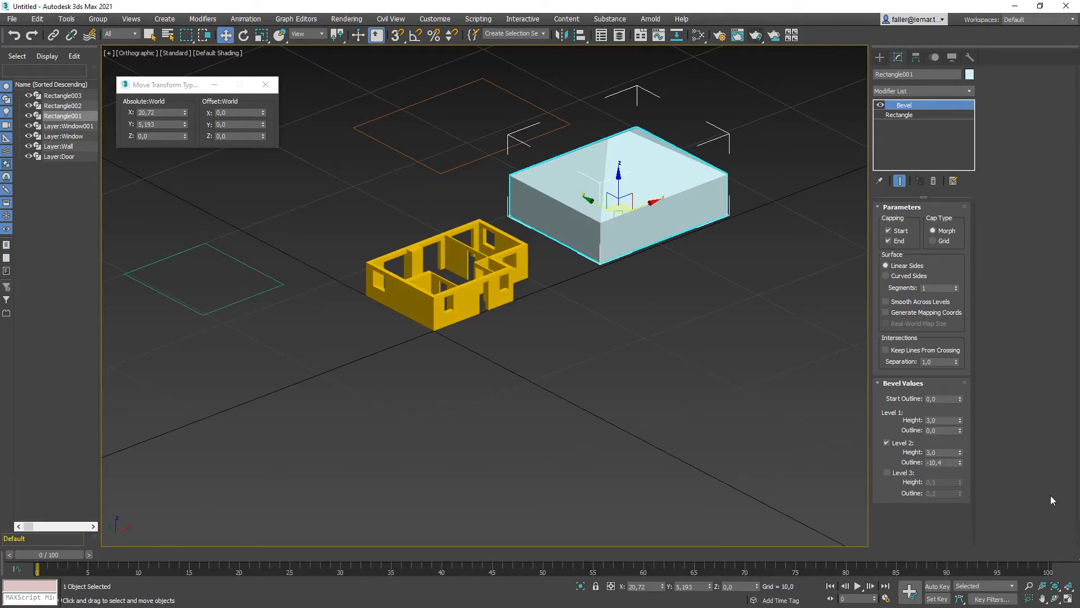
left_click(960, 450)
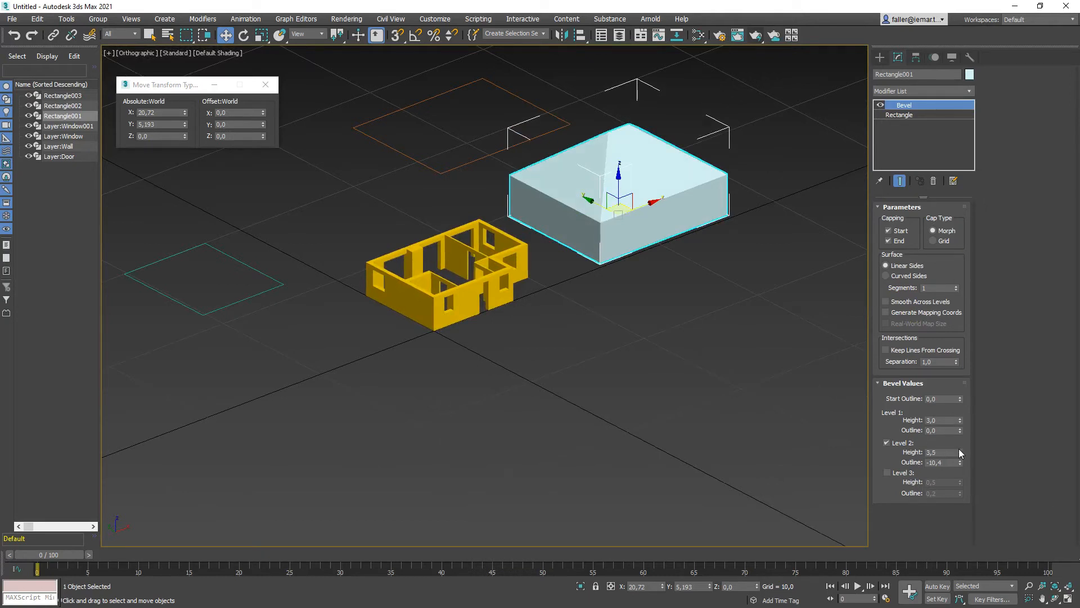
Raise the roof of the light blue building by setting its Bevel's Level 2 height to 4,0.
left_click(959, 448)
middle_click_drag(383, 319, 378, 286, "alt")
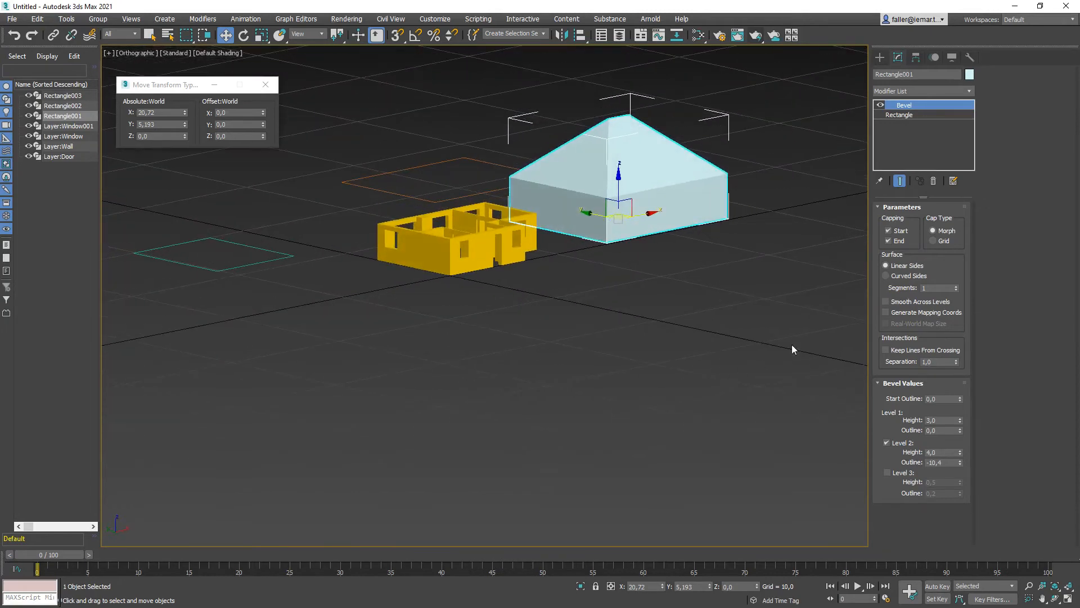
middle_click_drag(540, 214, 538, 238, "alt")
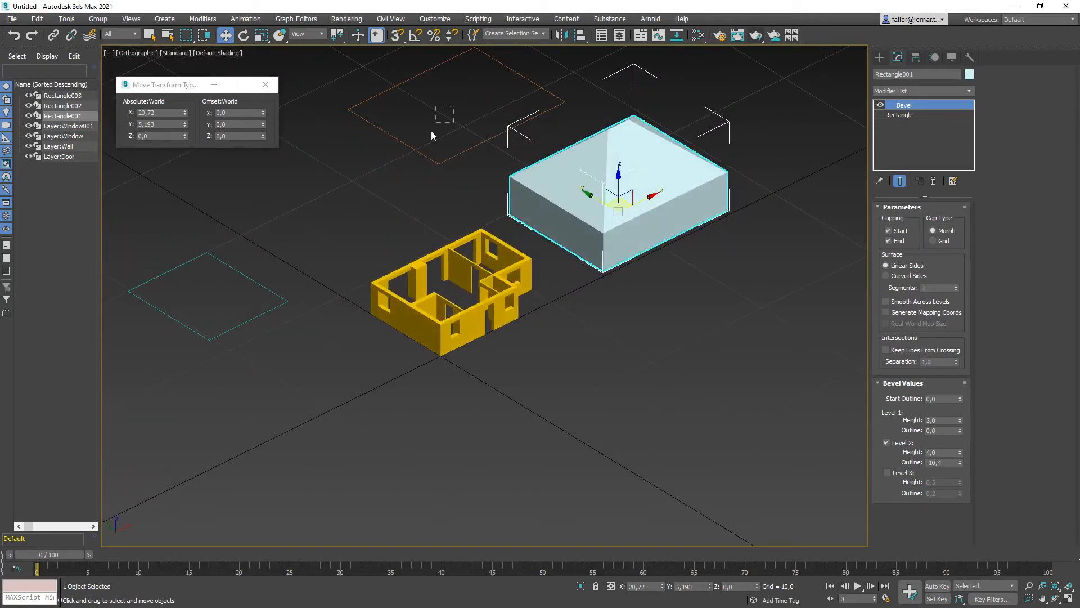
Apply a Bevel modifier to the orange rectangle behind the floor-plan house and set its Level 2 height to 3,0.
left_click_drag(403, 159, 403, 160)
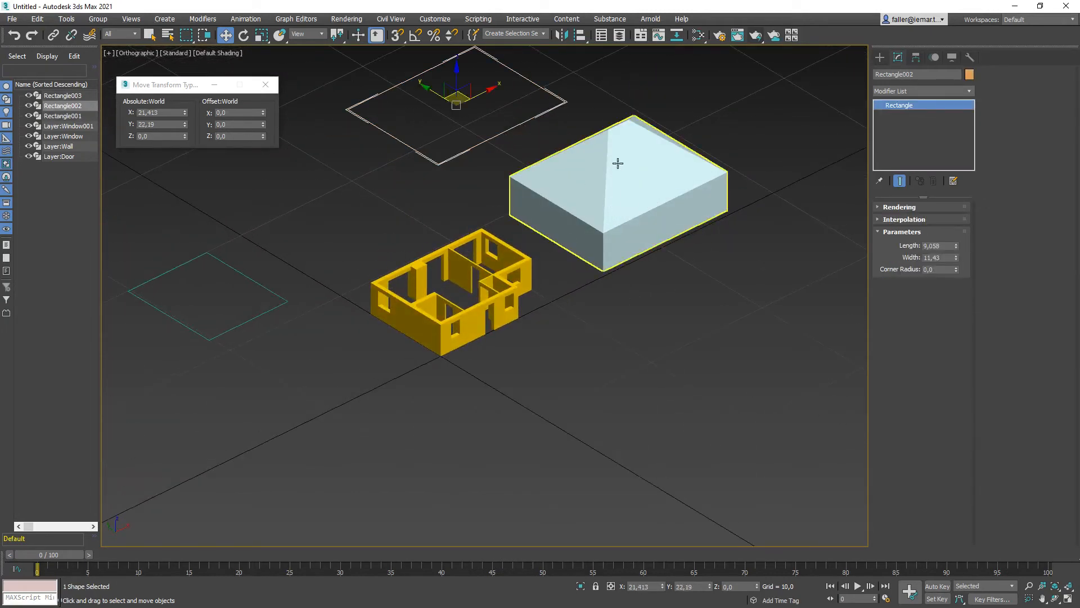
middle_click_drag(620, 162, 632, 212, "alt")
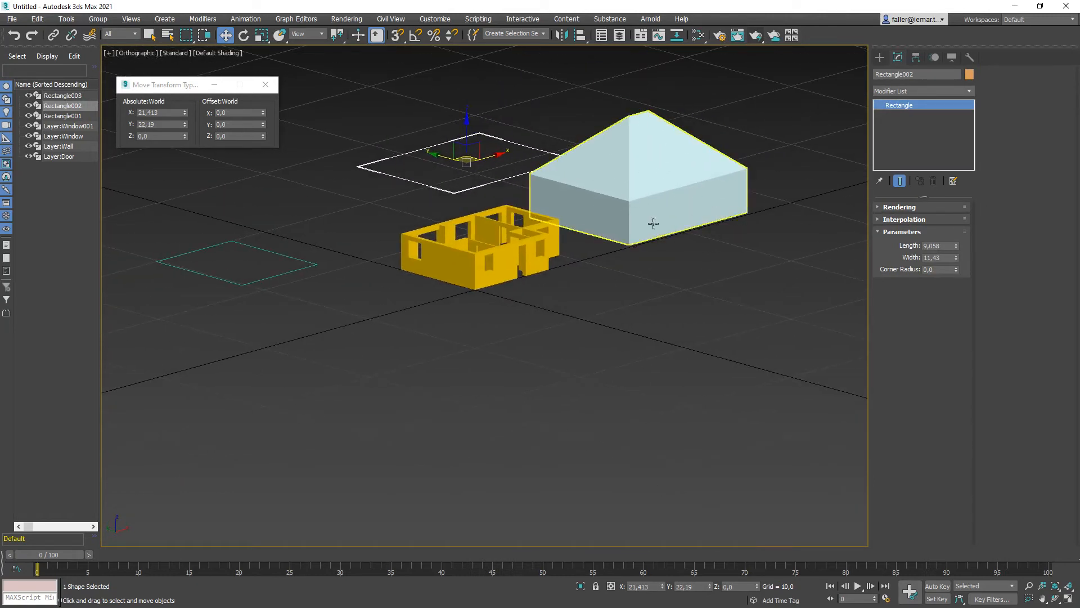
left_click(420, 181)
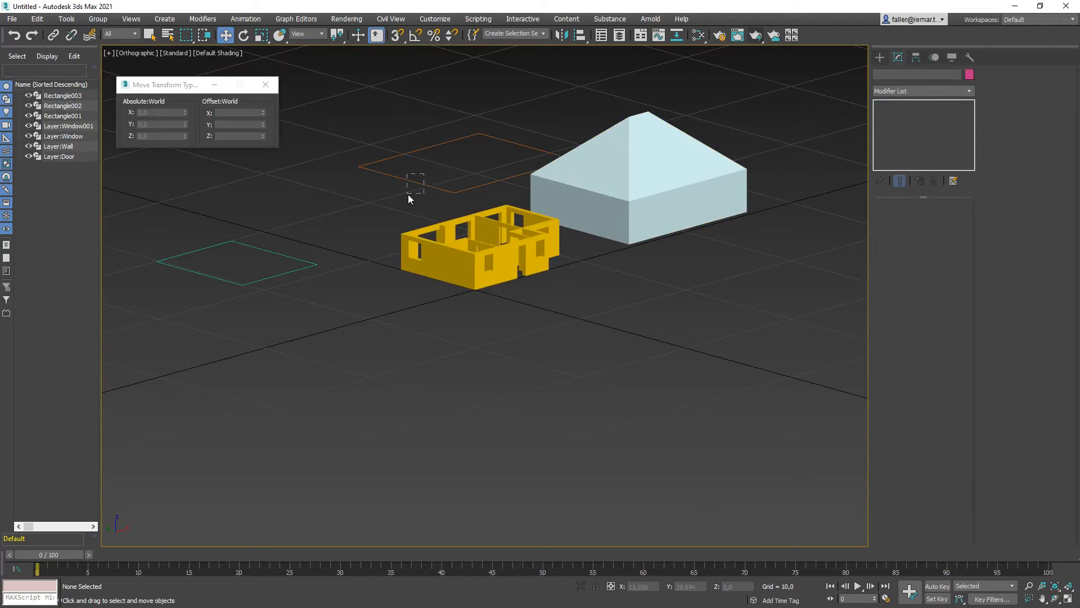
left_click(414, 182)
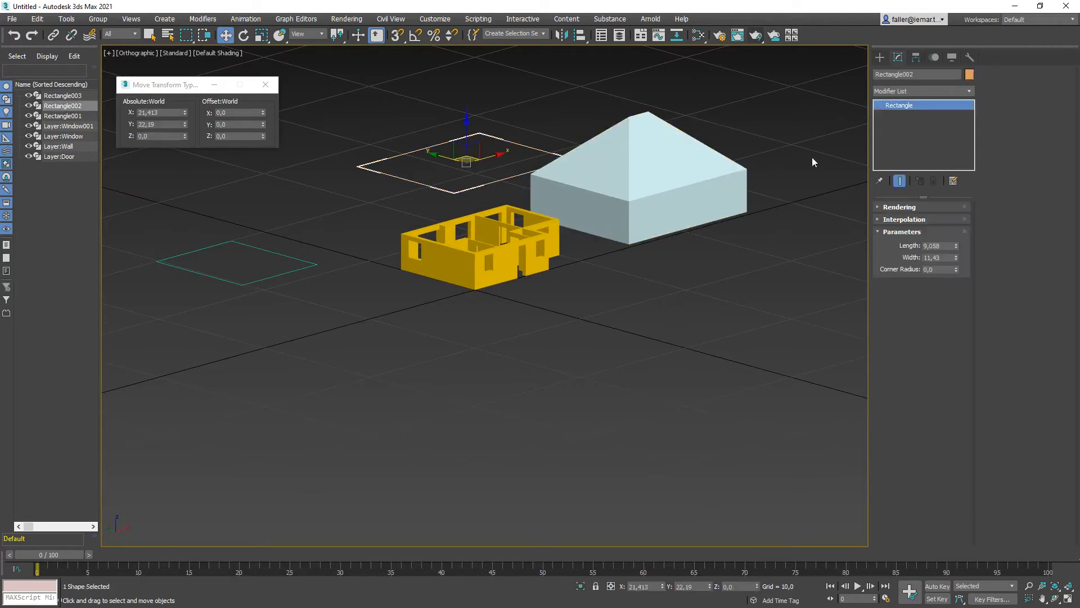
left_click(968, 90)
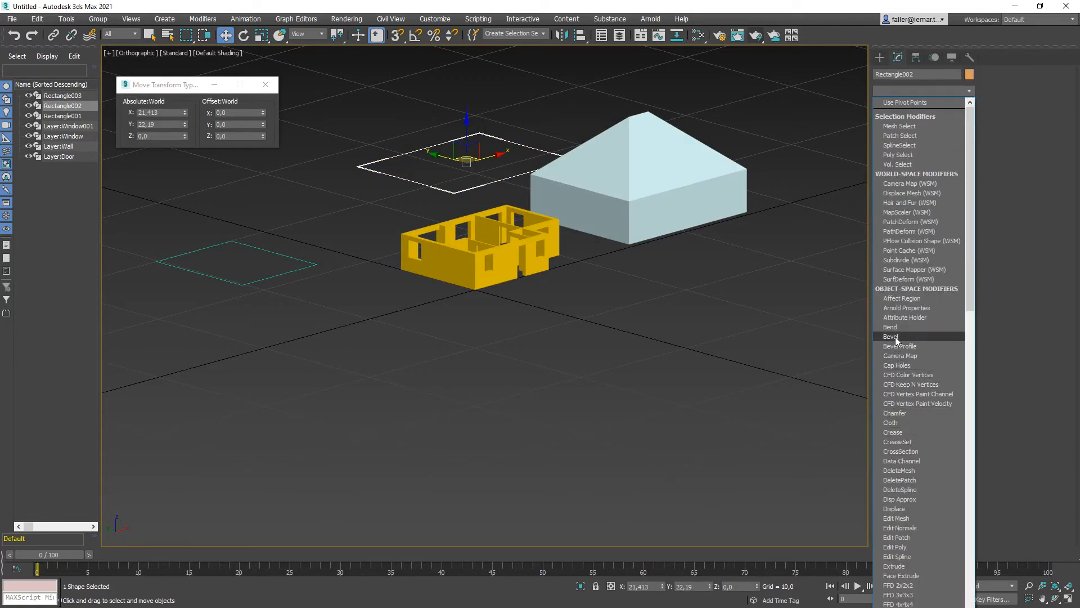
left_click(891, 337)
middle_click_drag(476, 130, 482, 139)
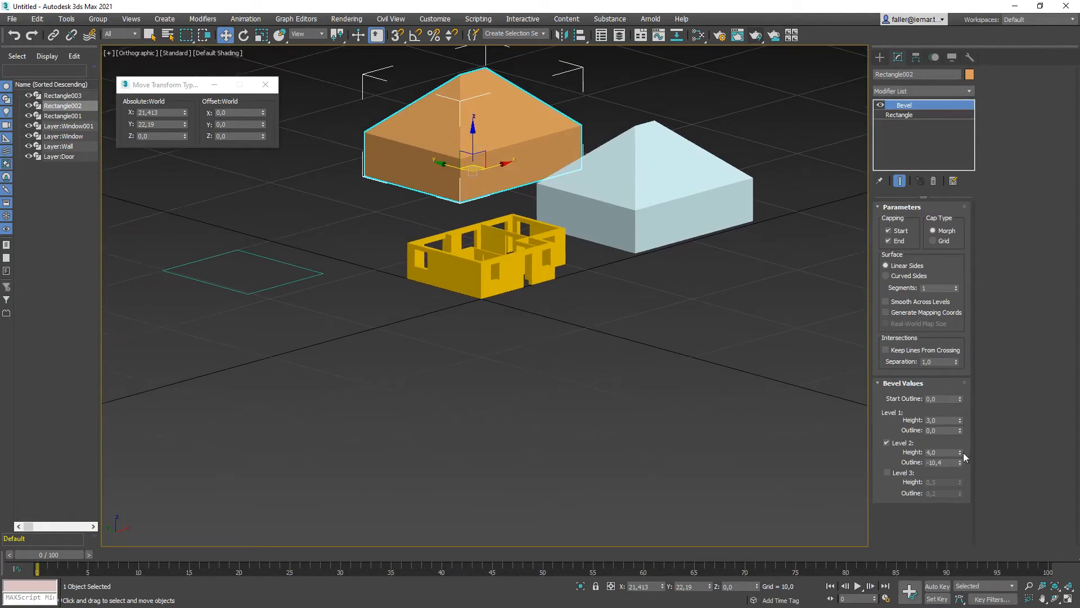
left_click(959, 454)
left_click(960, 454)
Turn the remaining turquoise rectangle beside the floor-plan house into a roofed building with a Bevel modifier.
middle_click_drag(236, 287, 320, 293)
left_click(346, 262)
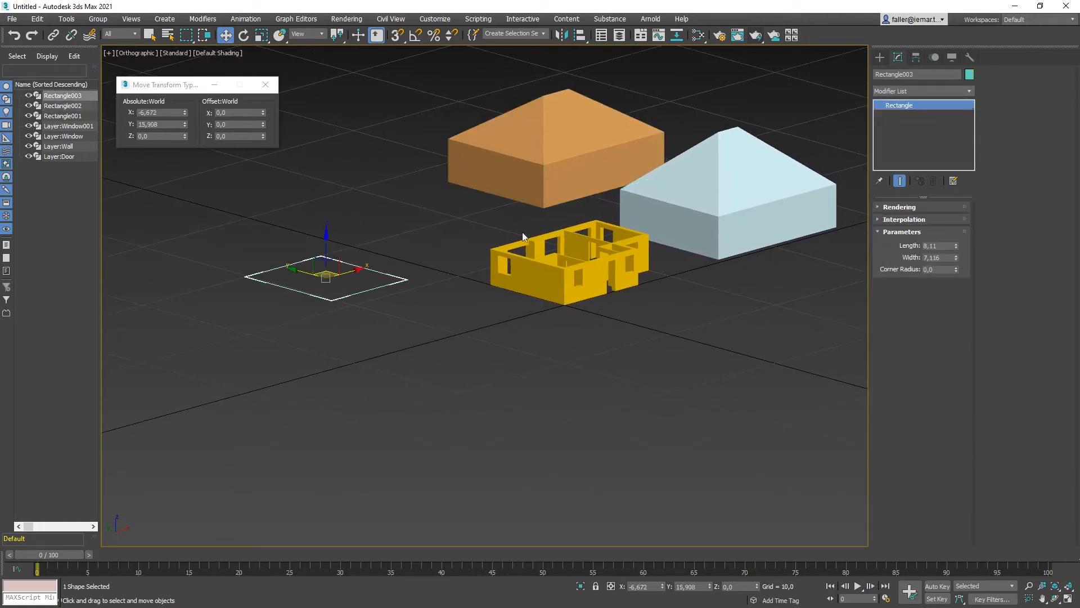
left_click(969, 91)
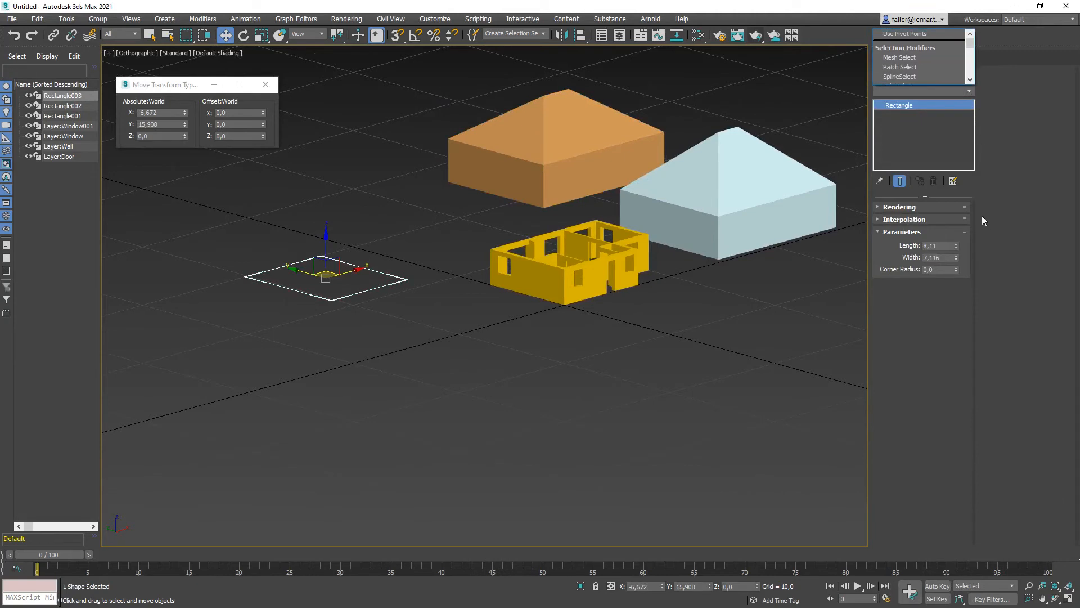
left_click(968, 91)
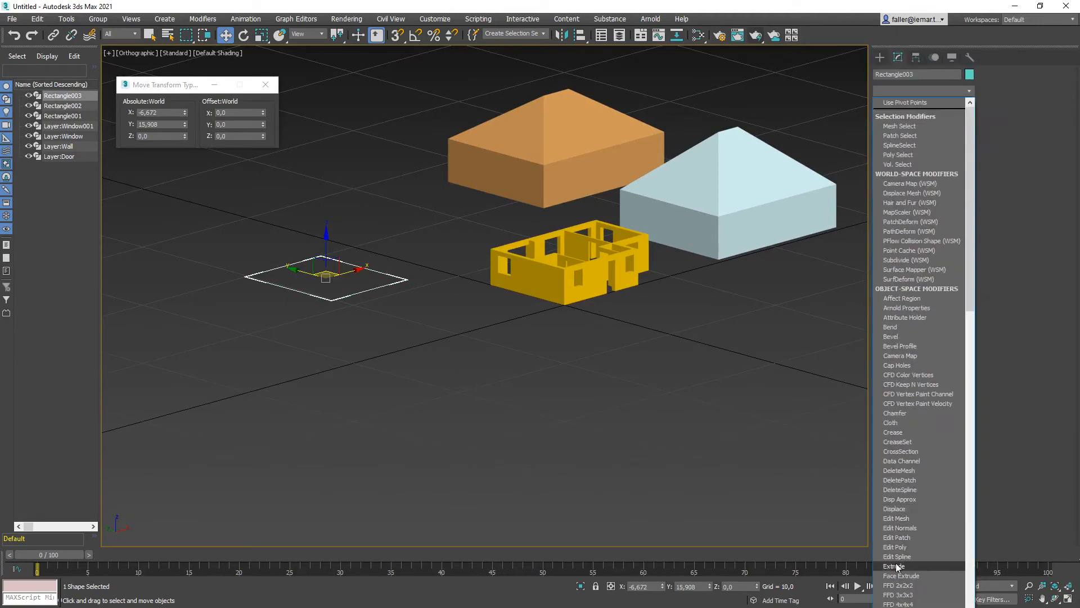
left_click(895, 336)
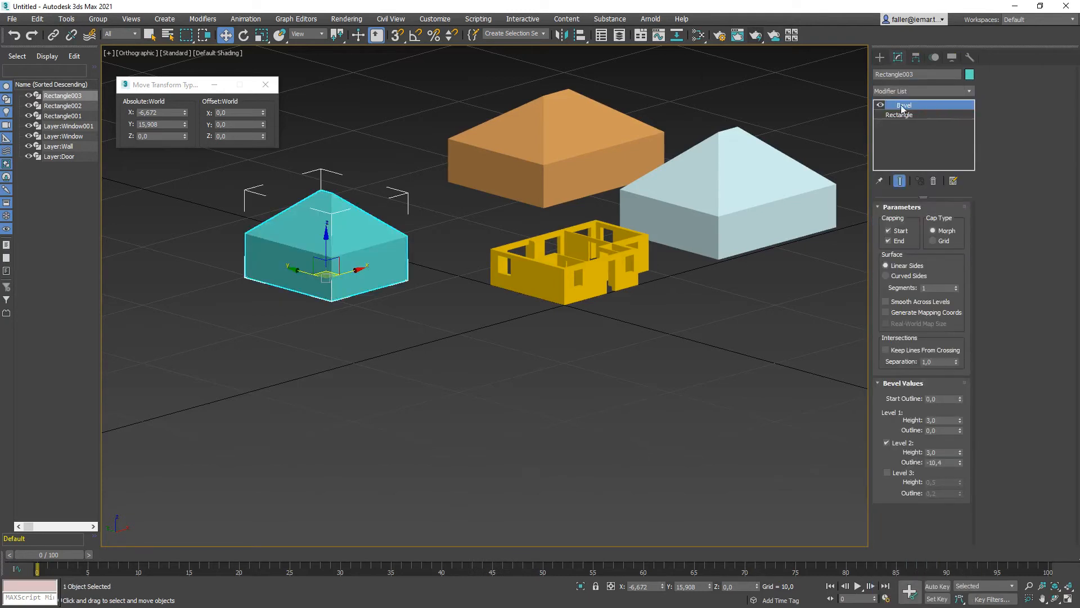
left_click(957, 90)
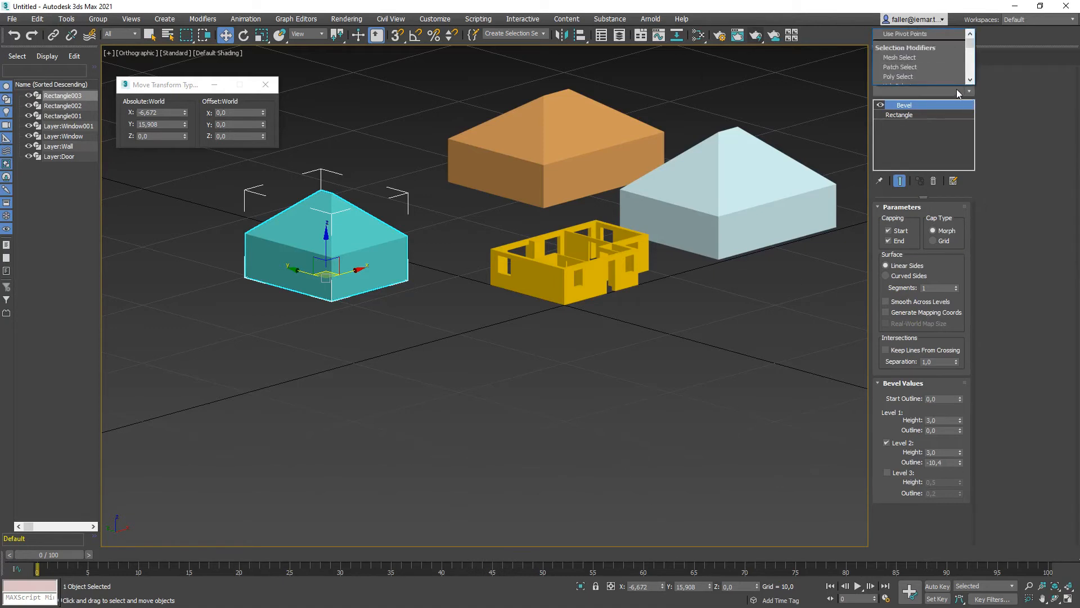
scroll(949, 70, "down", 3)
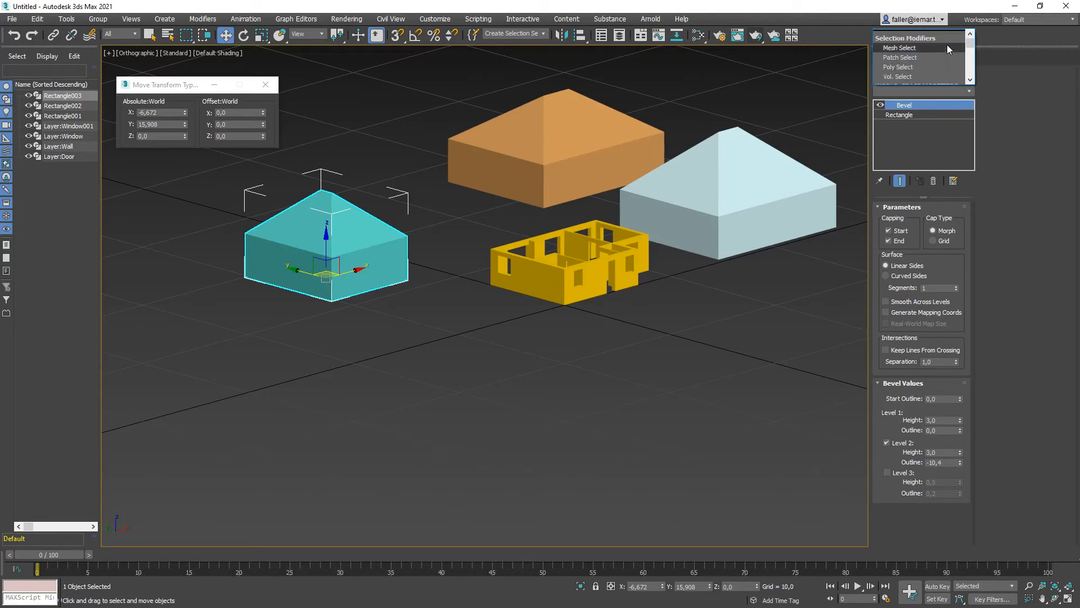
scroll(946, 48, "down", 5)
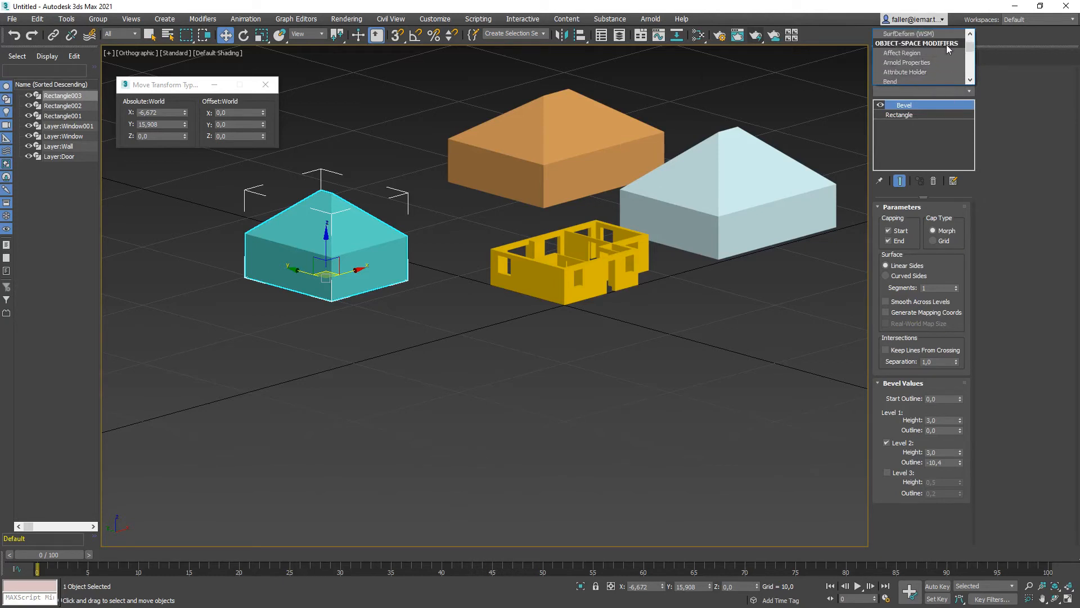
left_click(956, 90)
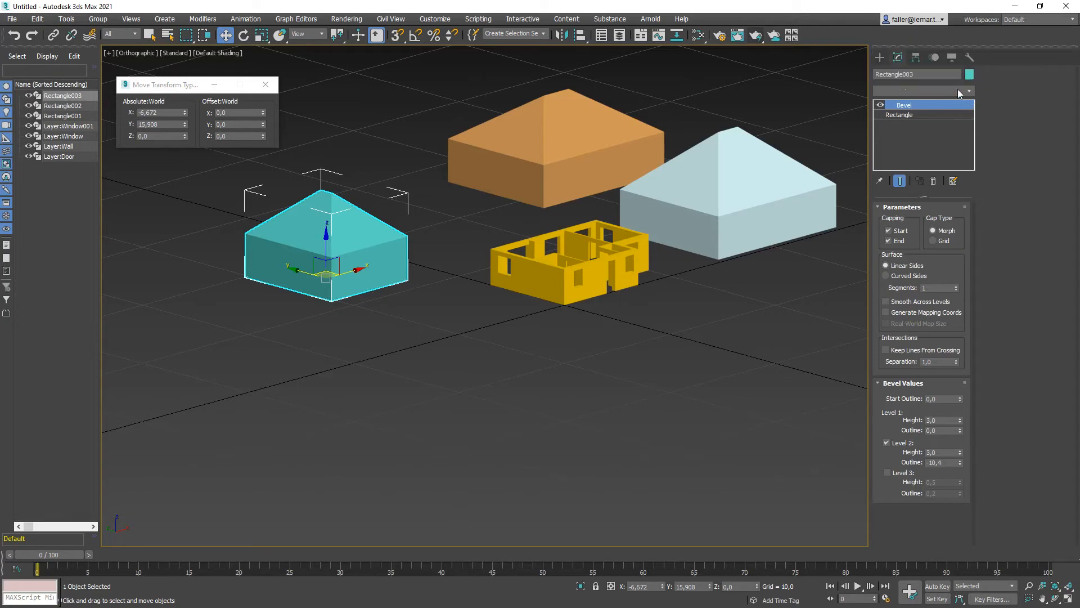
left_click(953, 90)
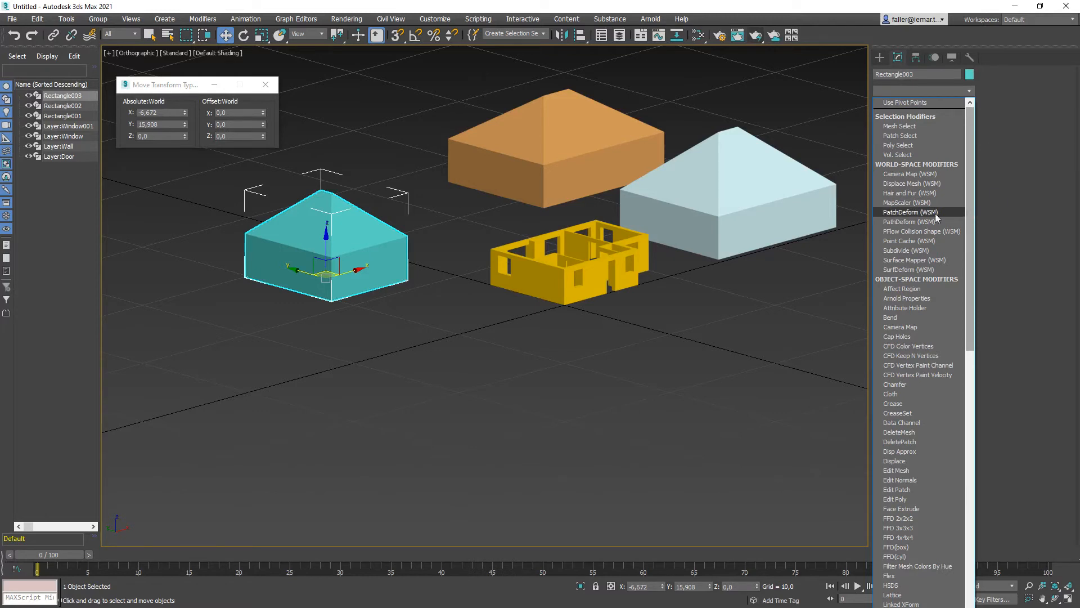
left_click(1019, 224)
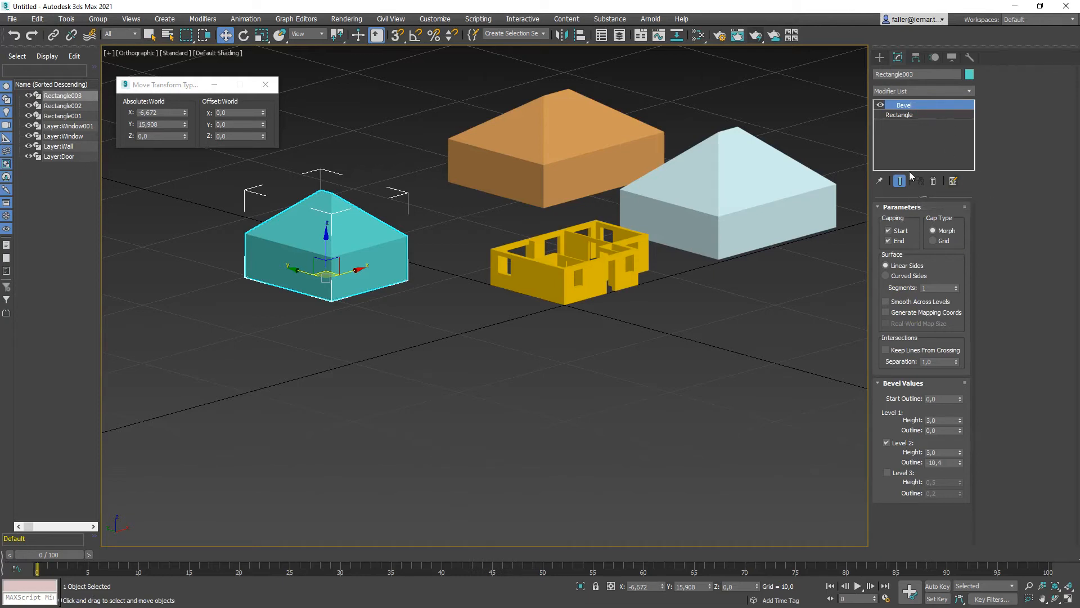
Show the modifier buttons and reduce the total number of buttons in the modifier set to 4.
left_click(954, 181)
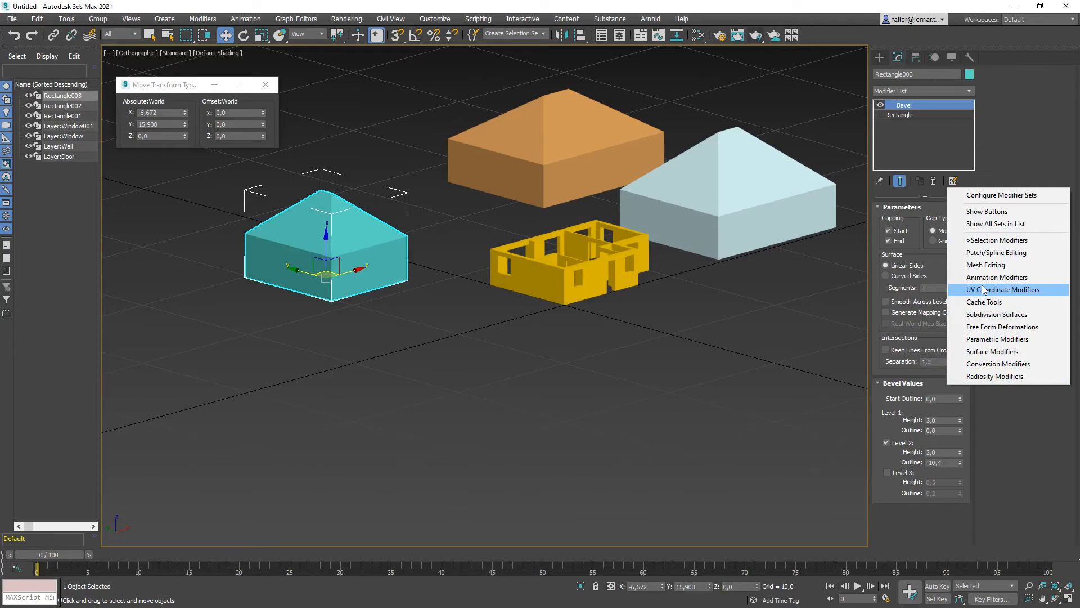
left_click(994, 212)
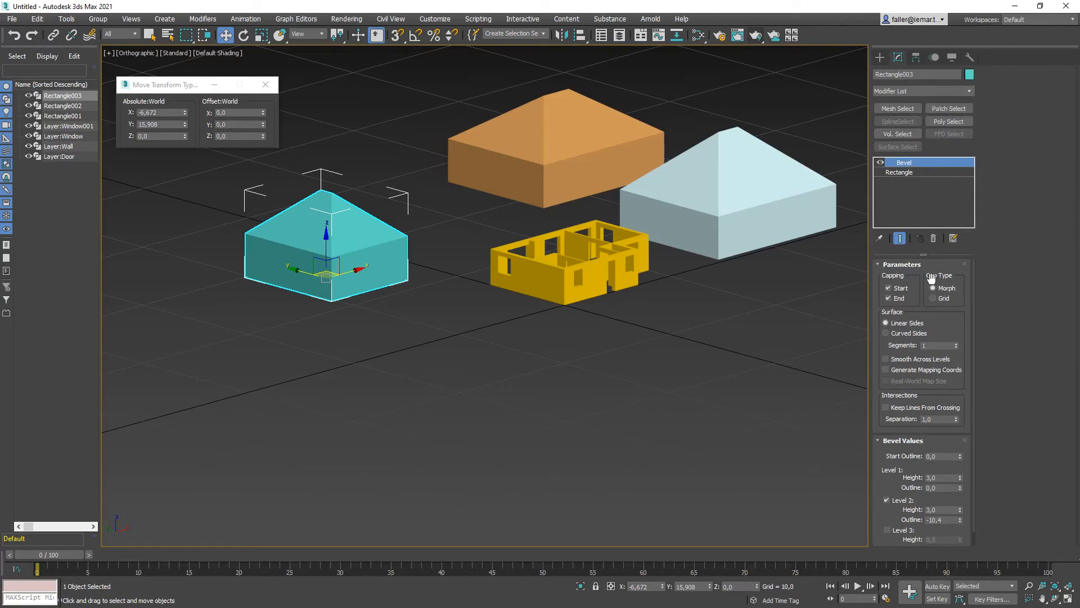
left_click(954, 239)
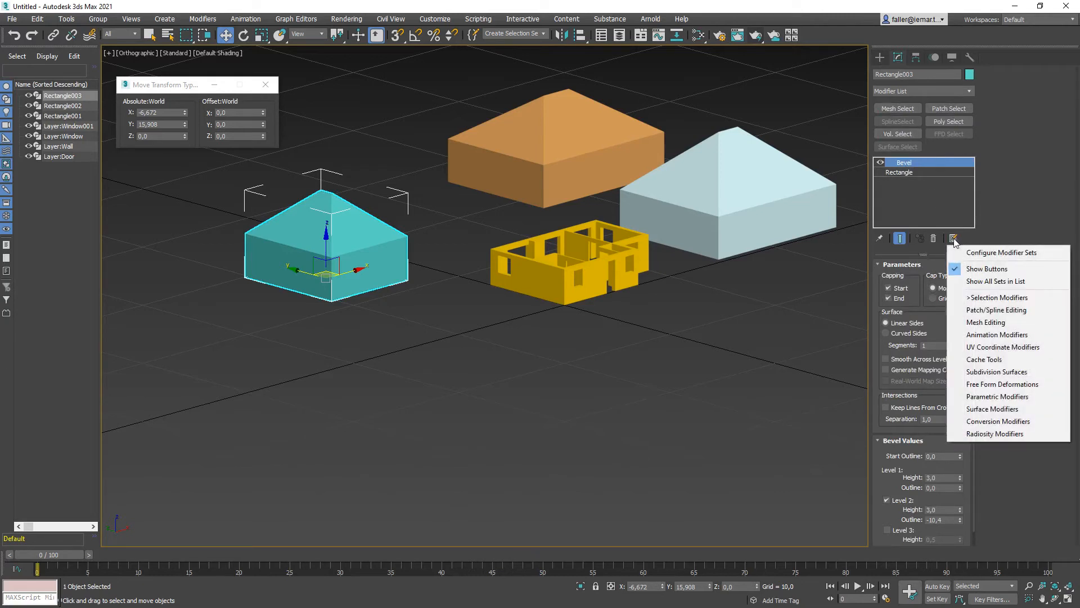
left_click(996, 253)
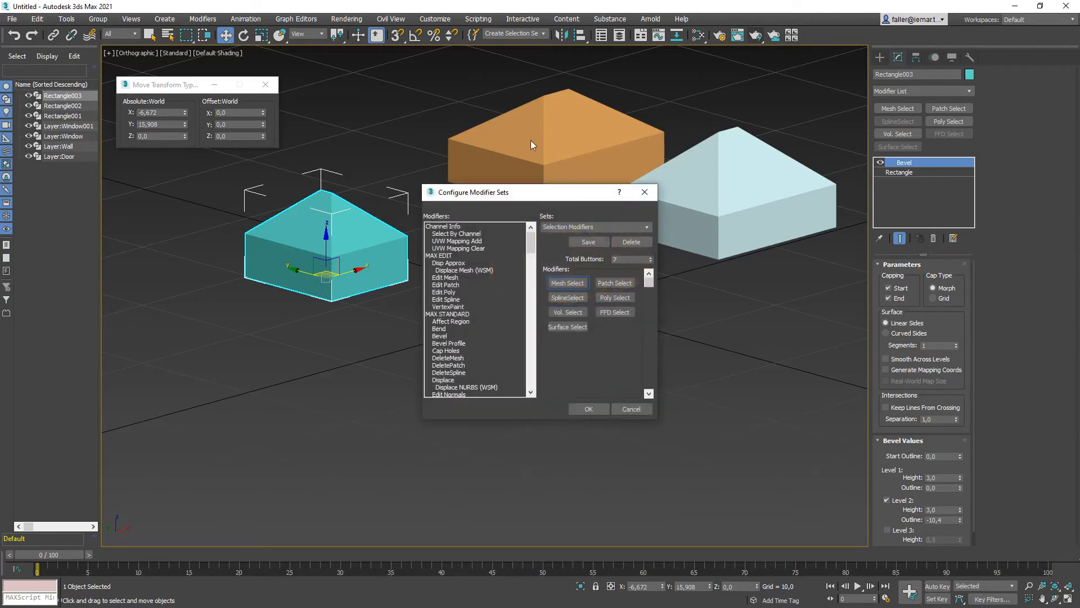
left_click_drag(611, 114, 617, 105)
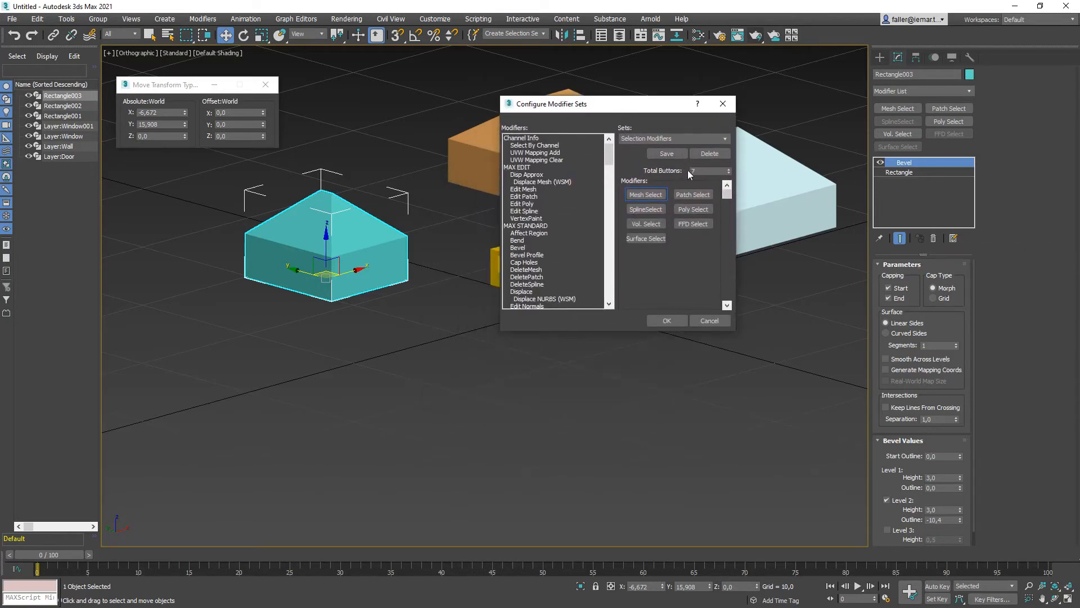
left_click(730, 173)
left_click(730, 172)
left_click(729, 173)
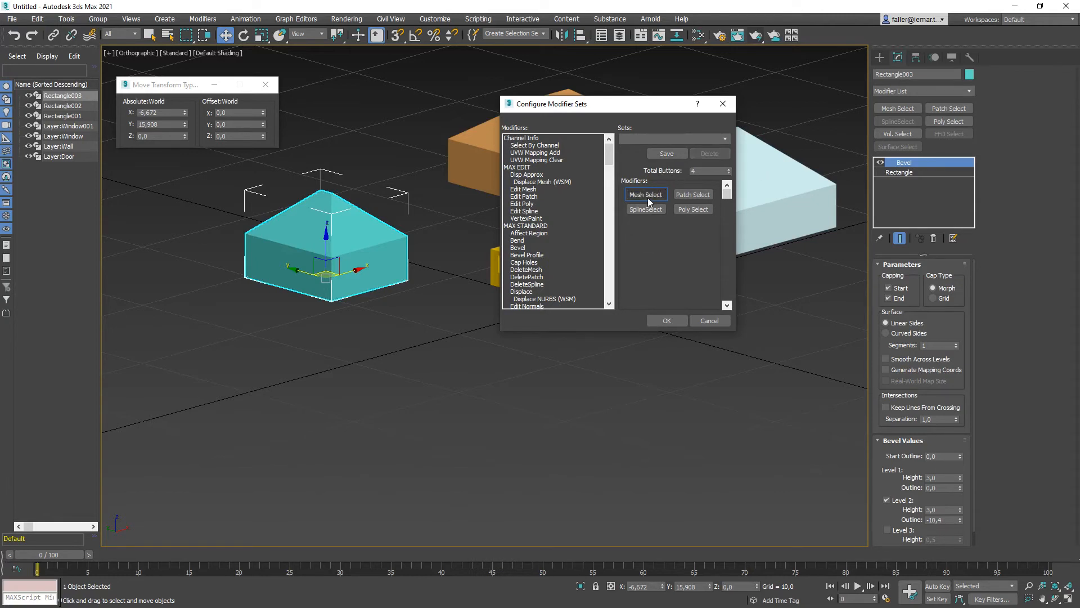
Assign Extrude and Bevel to the first two buttons of the modifier set, replacing Mesh Select and Patch Select.
mouse_move(608, 153)
left_mouse_down()
mouse_move(609, 194)
mouse_move(612, 156)
left_mouse_up()
left_click_drag(610, 159, 611, 170)
left_click_drag(529, 256, 642, 194)
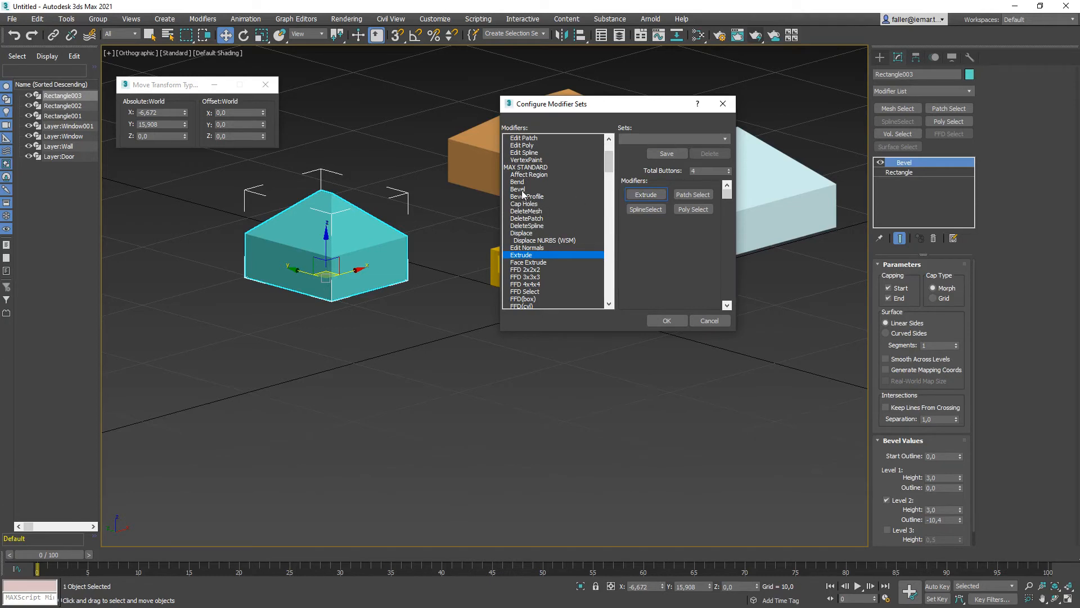
left_click_drag(521, 189, 692, 195)
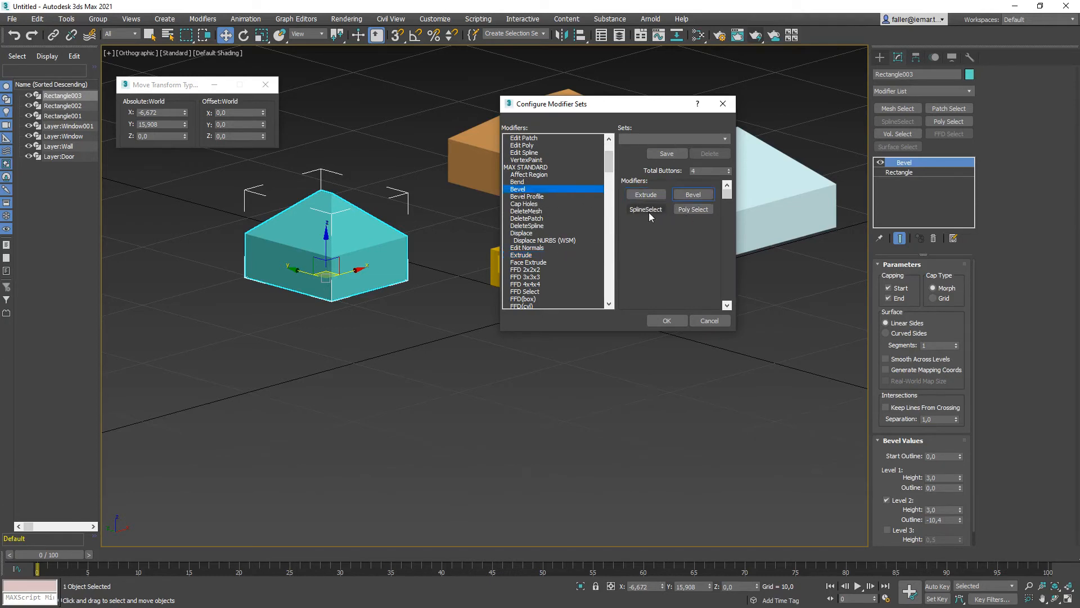
Assign Renderable Spline and Sweep to the last two modifier buttons and accept the modifier set.
left_click_drag(609, 169, 611, 202)
left_click_drag(545, 197, 638, 210)
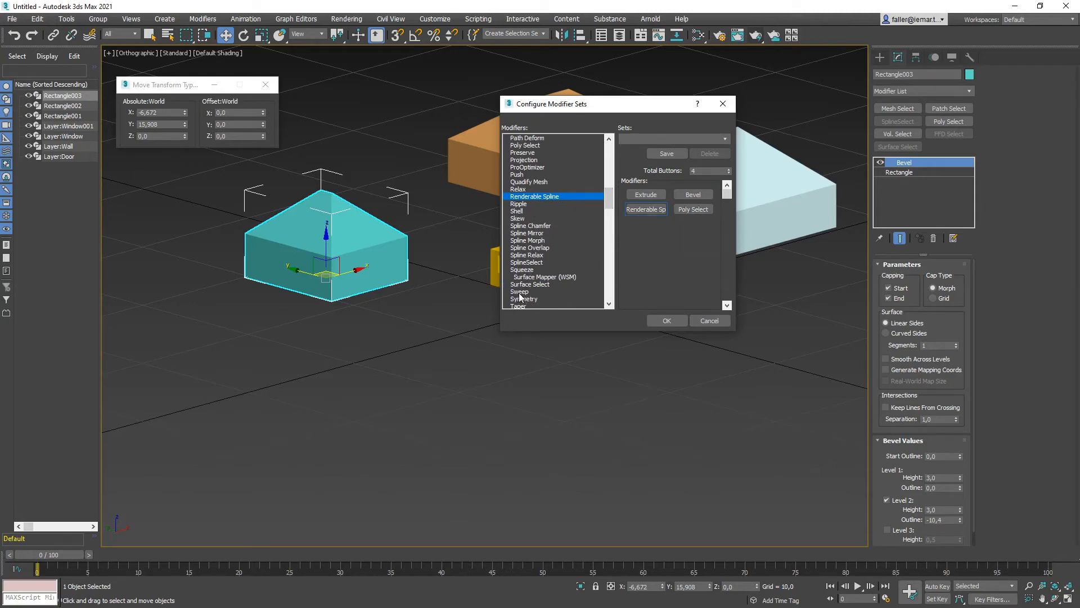
left_click_drag(519, 292, 689, 211)
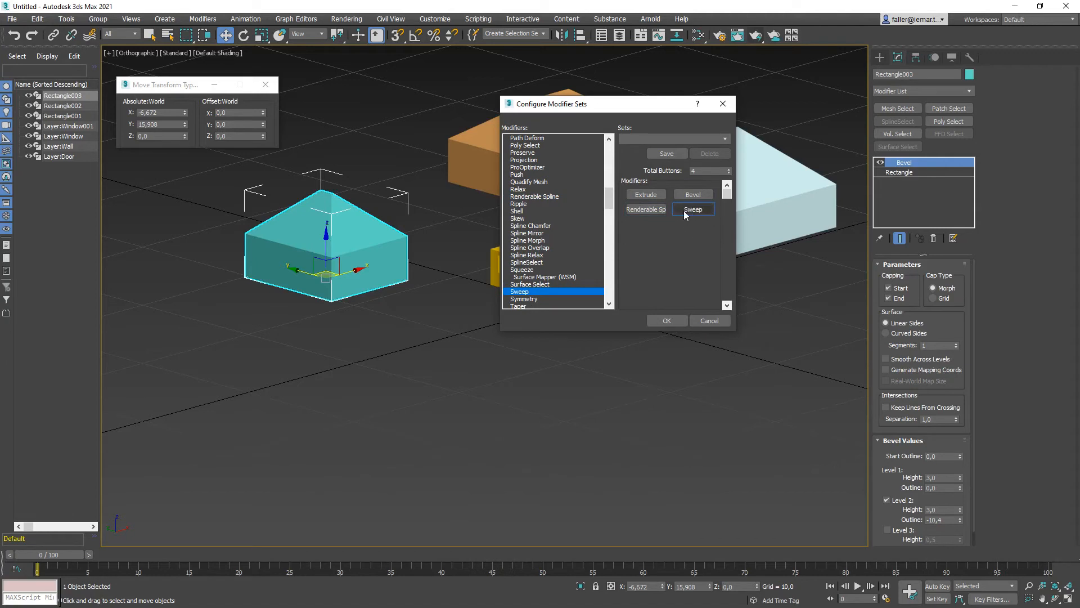
left_click(667, 321)
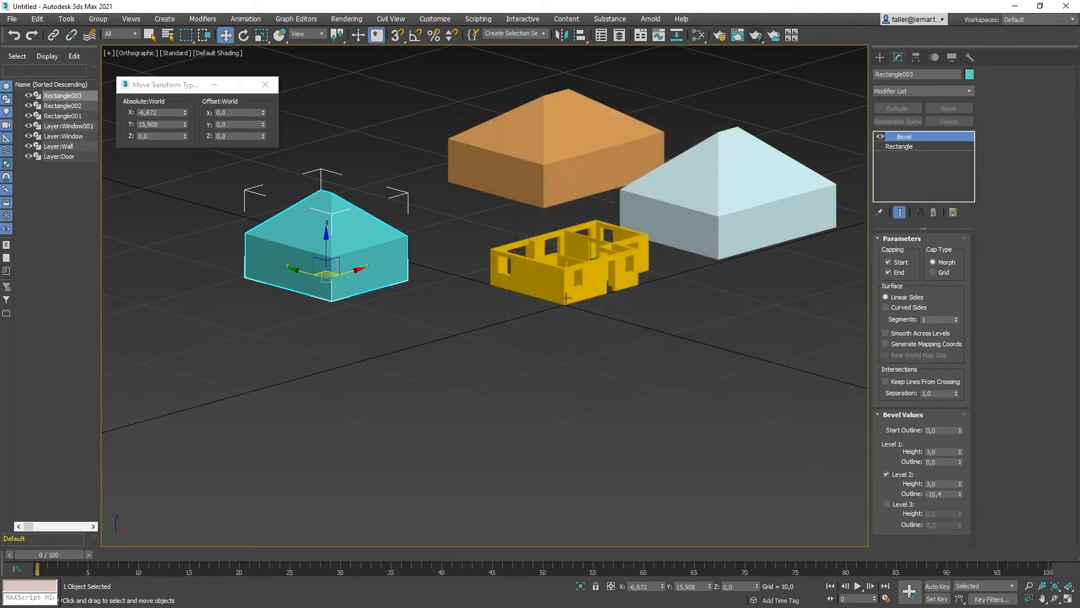
Draw a circle spline with a radius of about 3,24 on the ground in front of the floor-plan house and show its modifier stack.
left_click(403, 336)
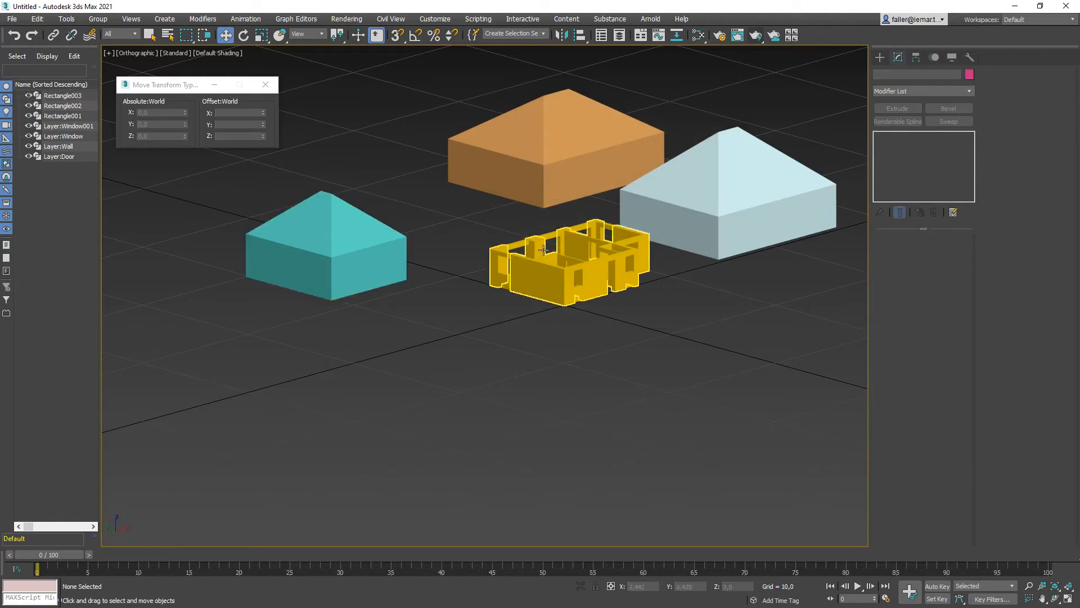
middle_click_drag(687, 265, 687, 296, "alt")
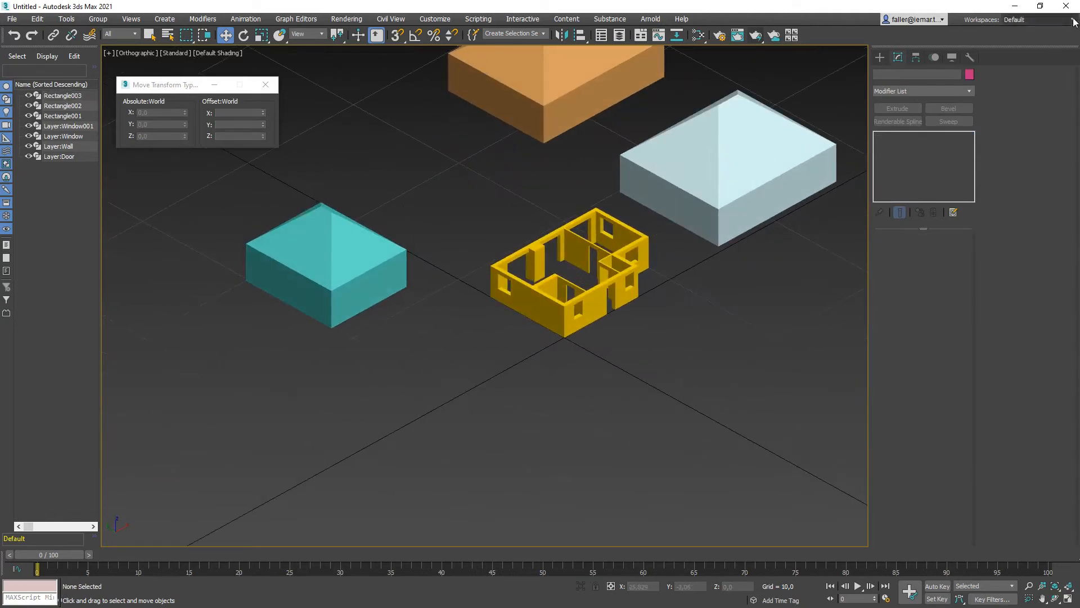
left_click(880, 56)
left_click(892, 73)
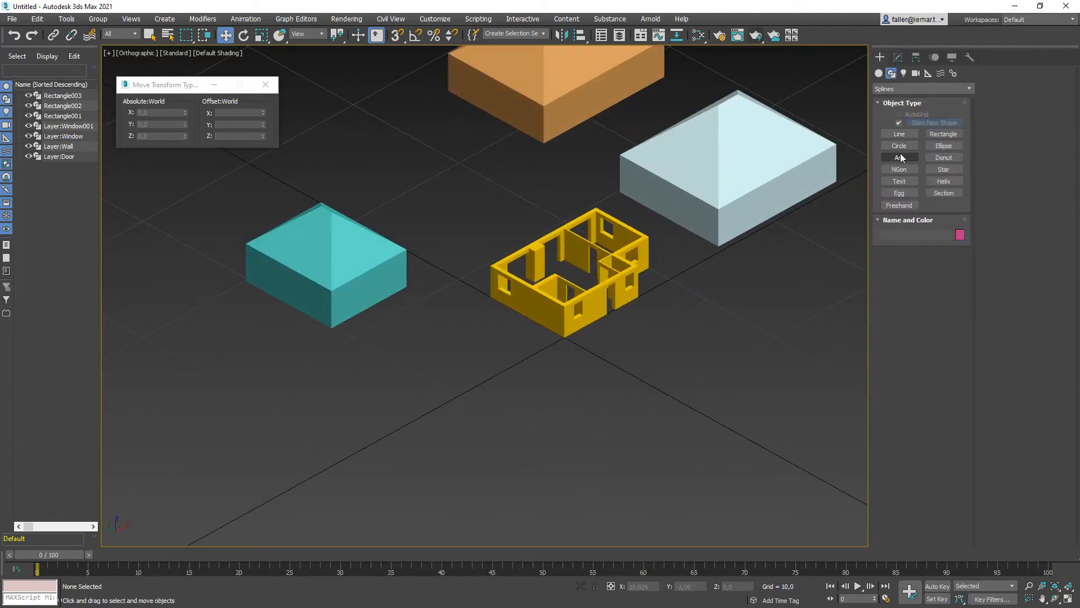
left_click(899, 146)
left_click_drag(425, 411, 448, 438)
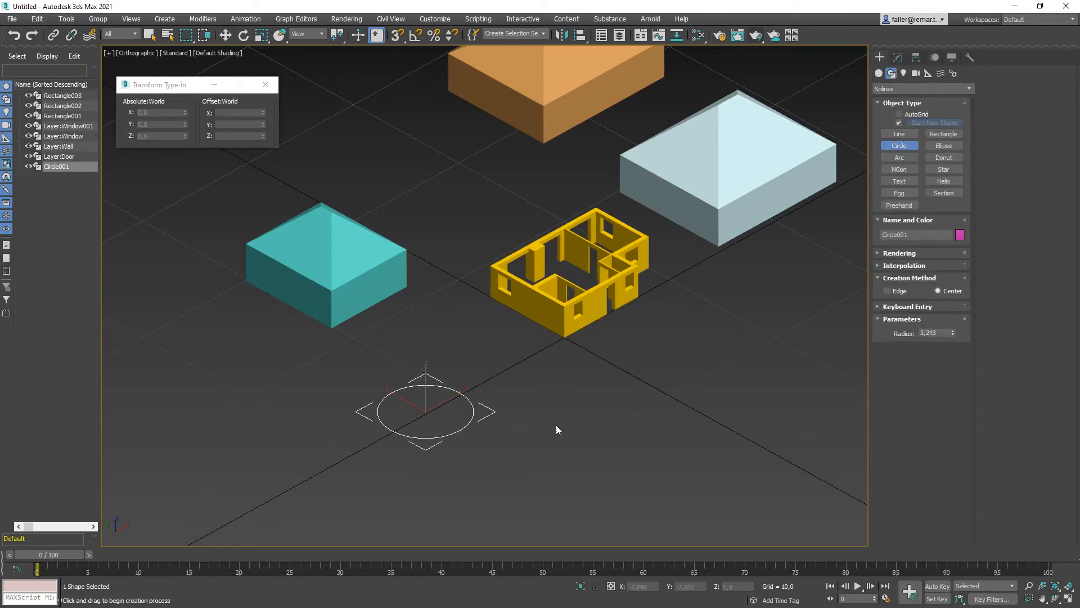
key("w")
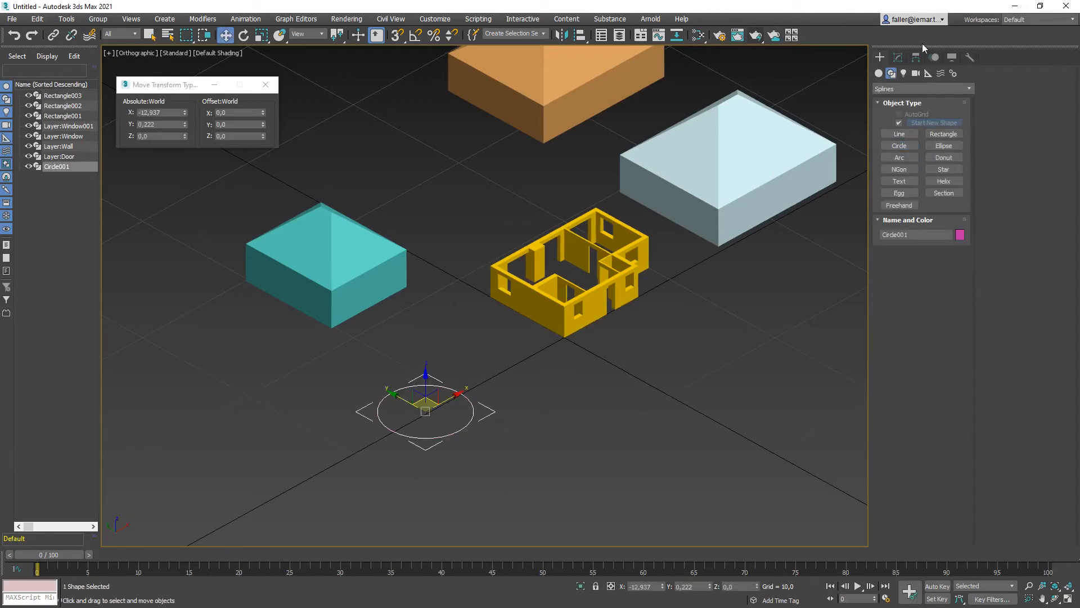
left_click(898, 57)
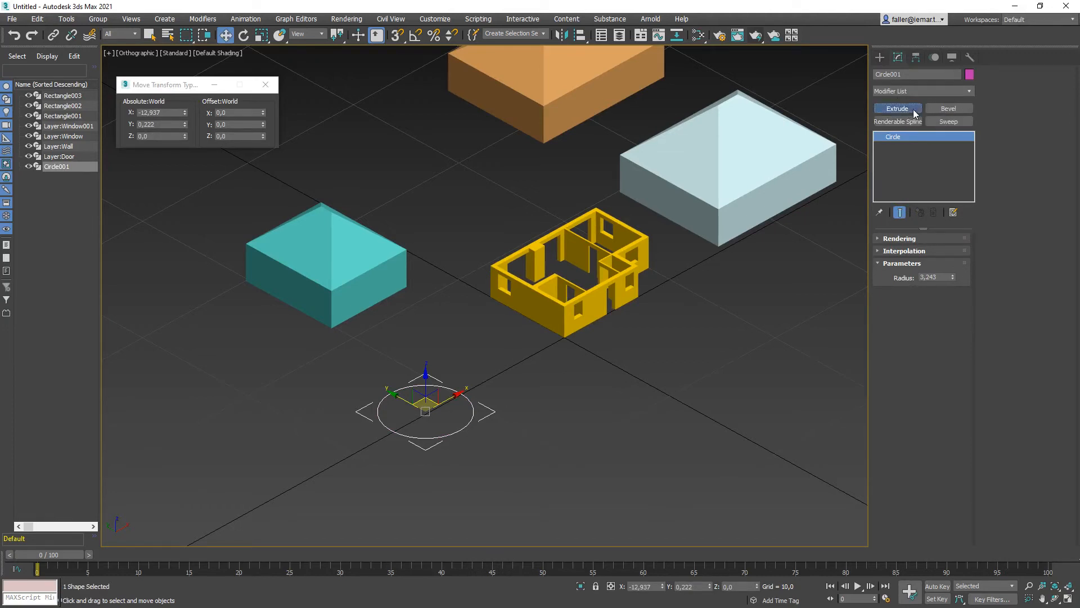
Extrude the circle in front of the floor-plan house by 2,5 and deselect it.
left_click(912, 111)
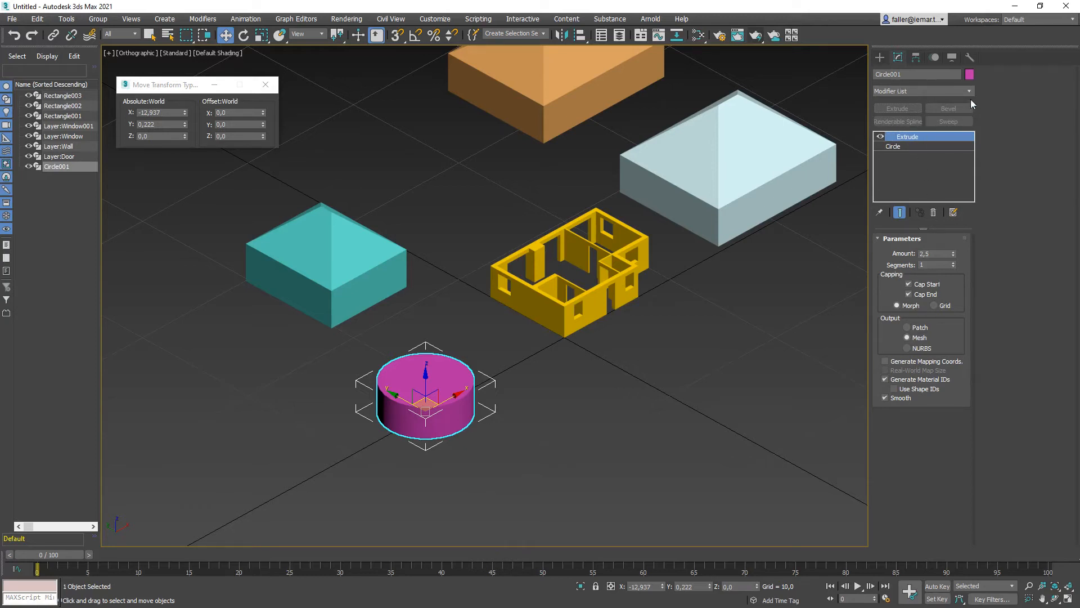
left_click(943, 90)
left_click(958, 93)
left_click(666, 437)
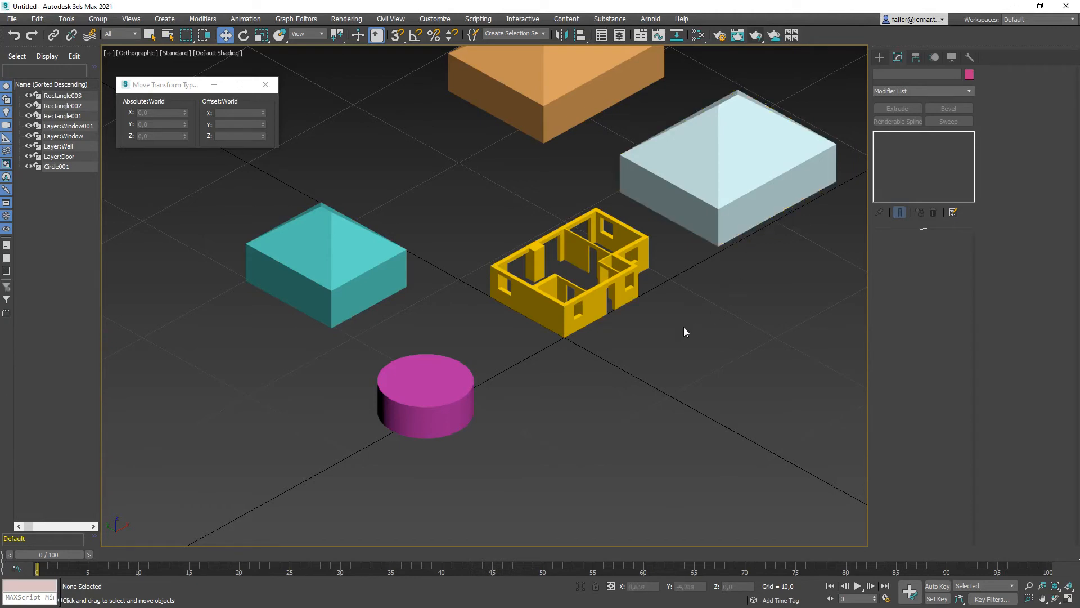
Place a text spline reading "Bar" with size 0,4 on the ground in front of the house's entrance wall.
middle_click_drag(649, 335, 463, 315)
scroll(462, 313, "up", 6)
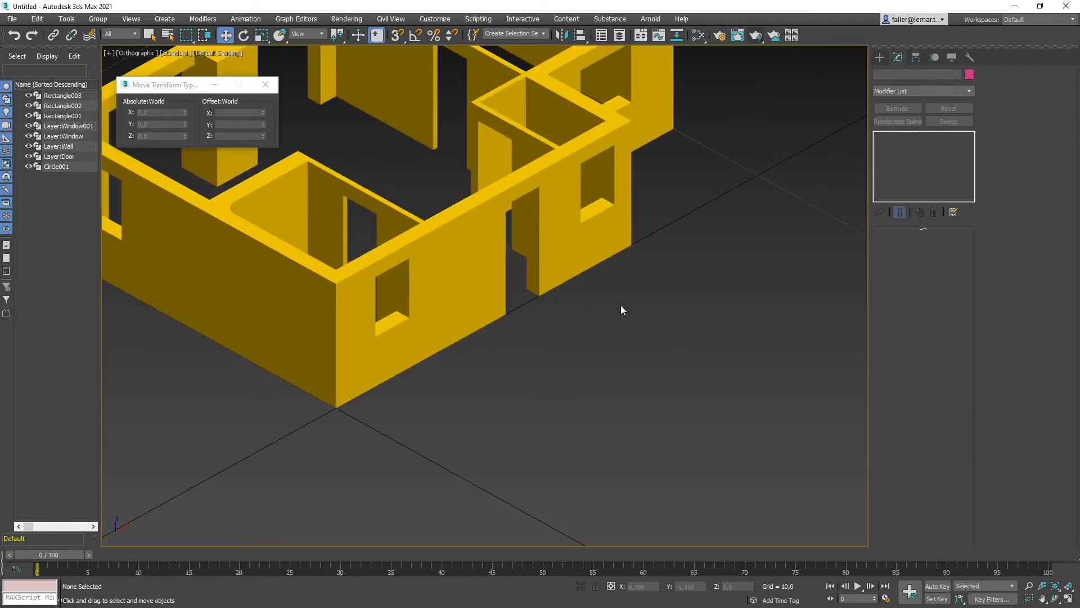
left_click(880, 58)
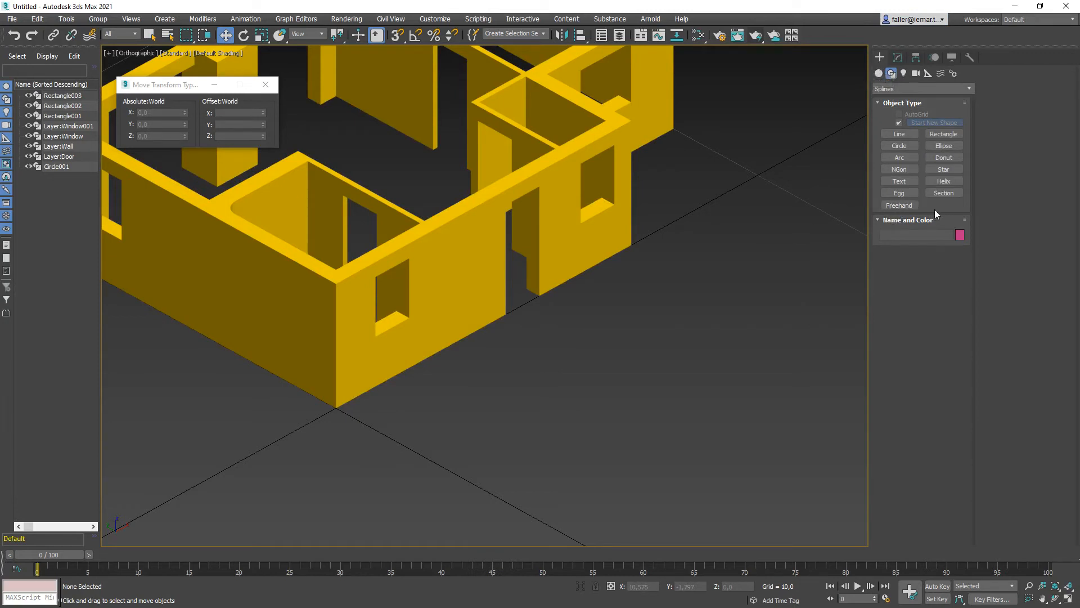
left_click(905, 179)
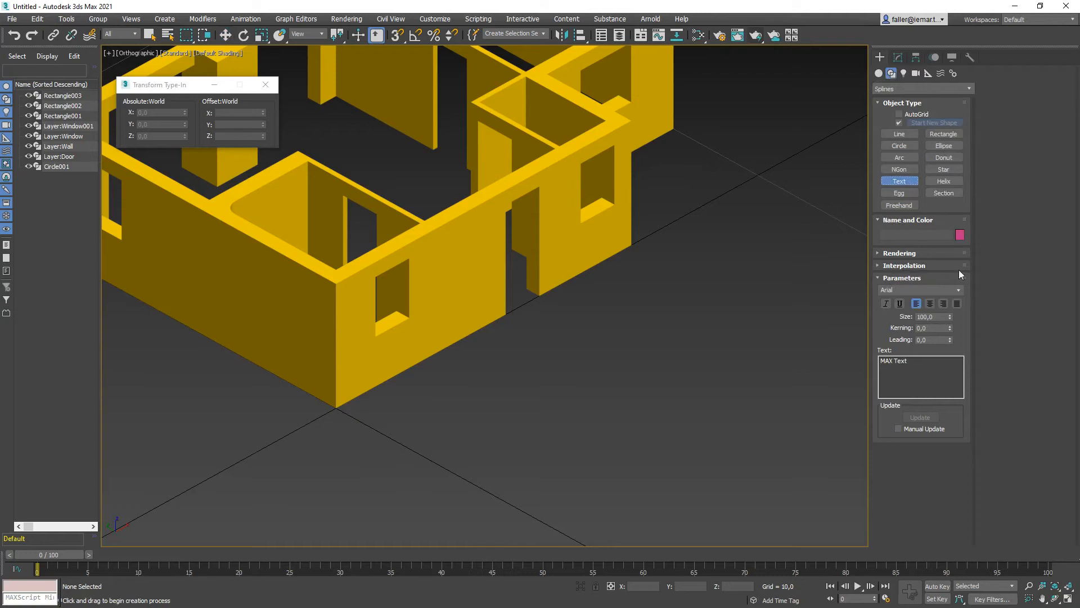
left_click(879, 74)
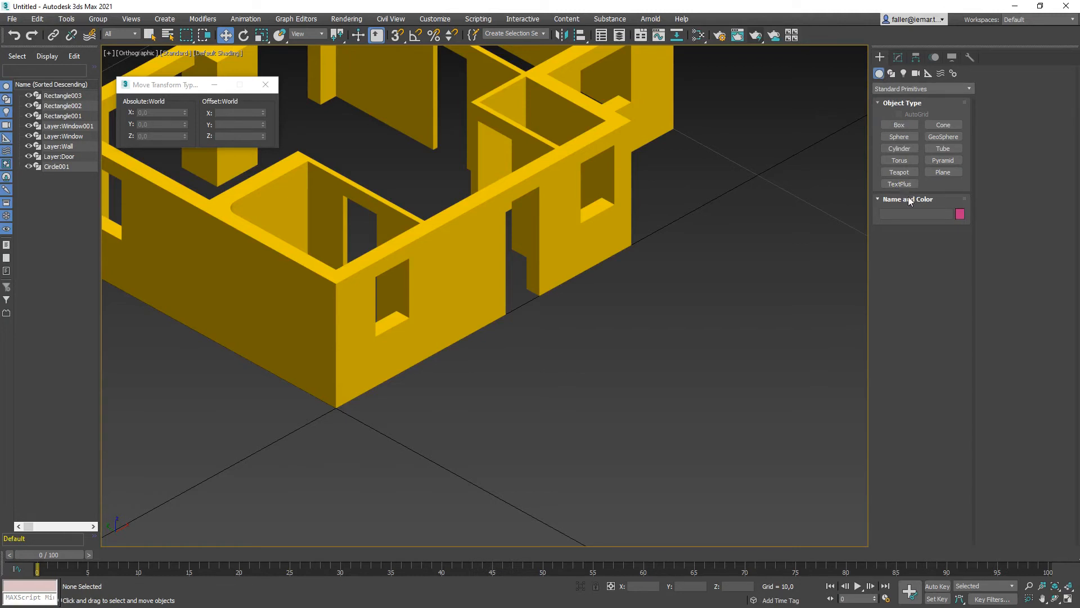
left_click(891, 74)
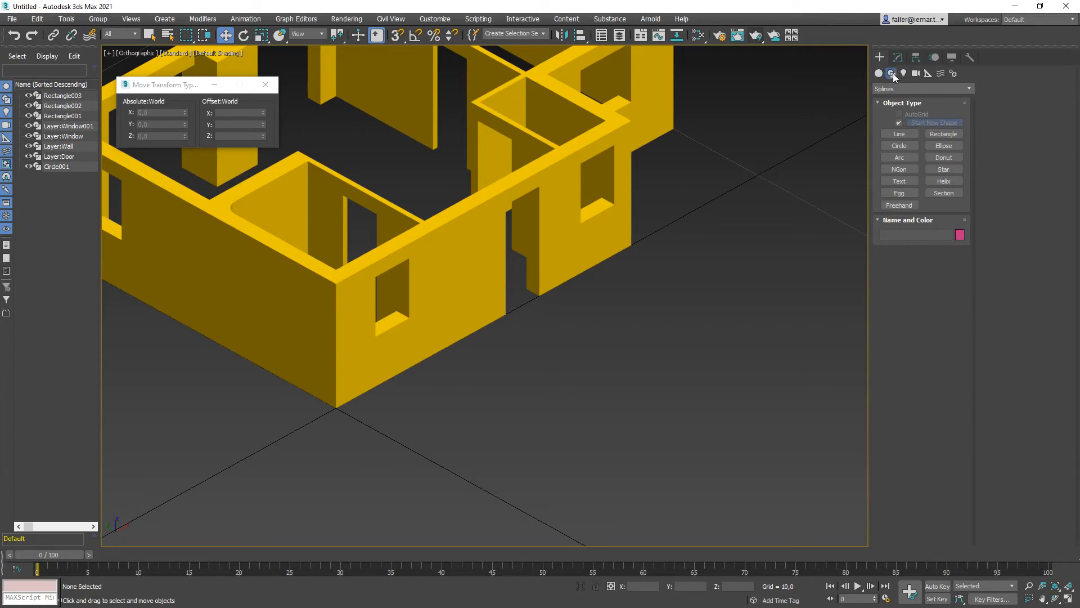
left_click(899, 181)
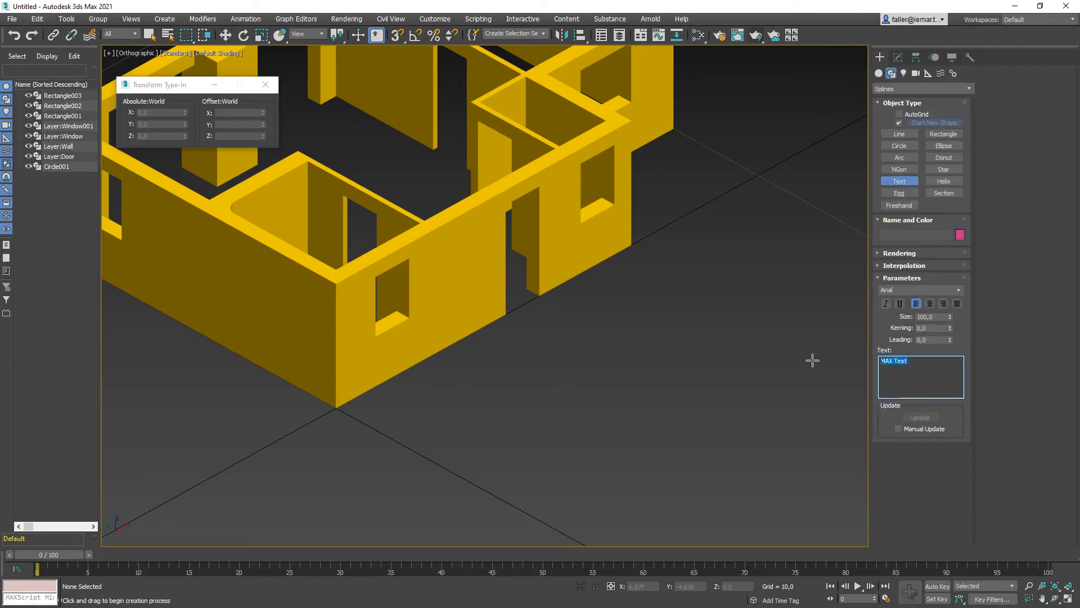
type("Bar")
double_click(934, 317)
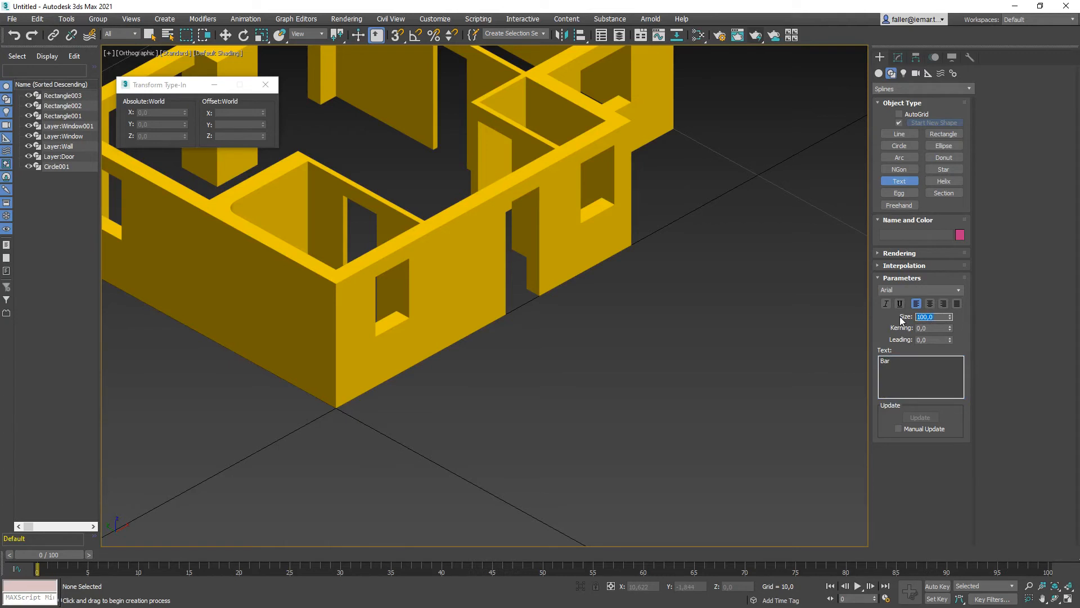
key("BackSpace")
type(",4")
left_click(509, 372)
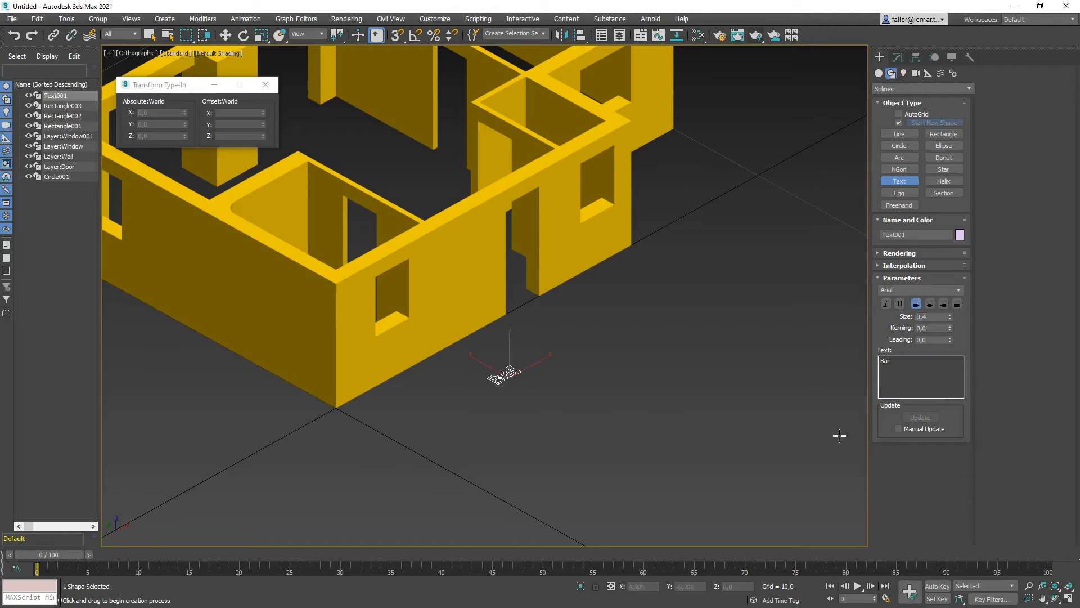
Set the Bar text's size to 1,0 and deselect it.
left_click(898, 57)
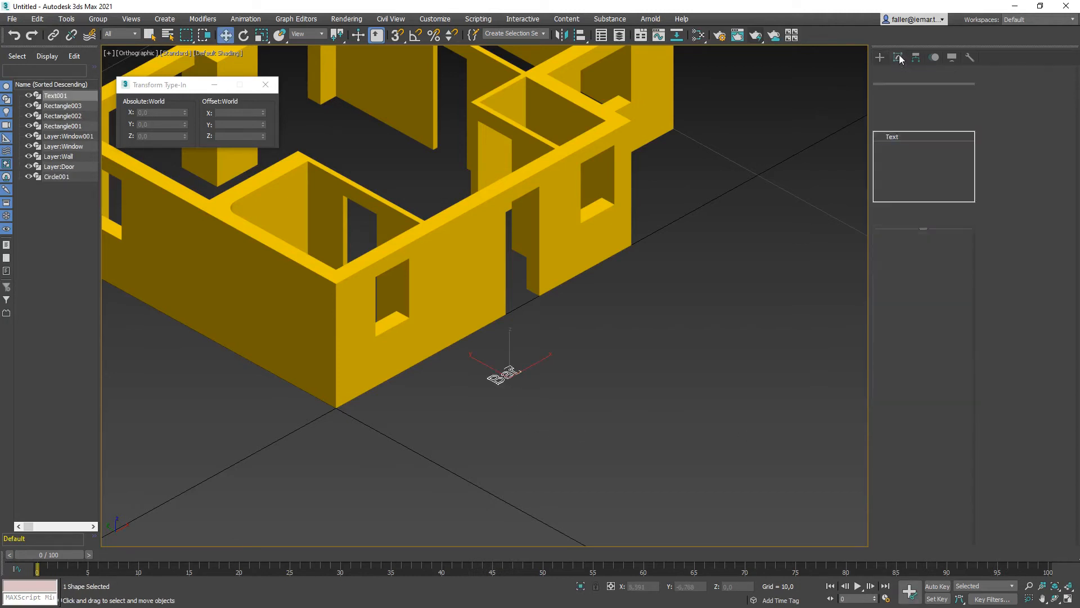
key("w")
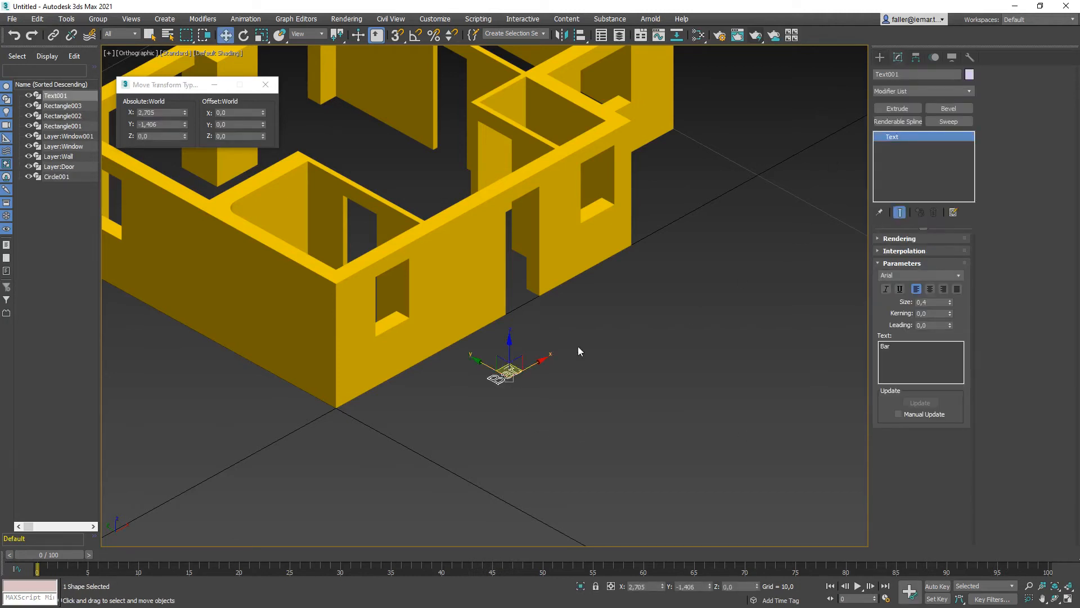
left_click(931, 302)
type("1")
key("Return")
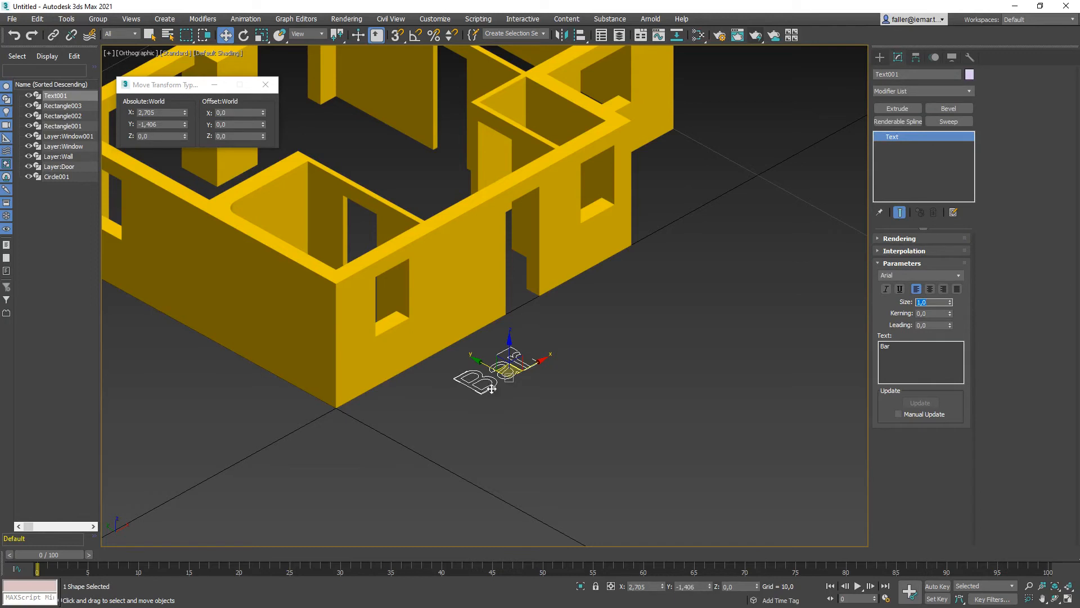
left_click(673, 397)
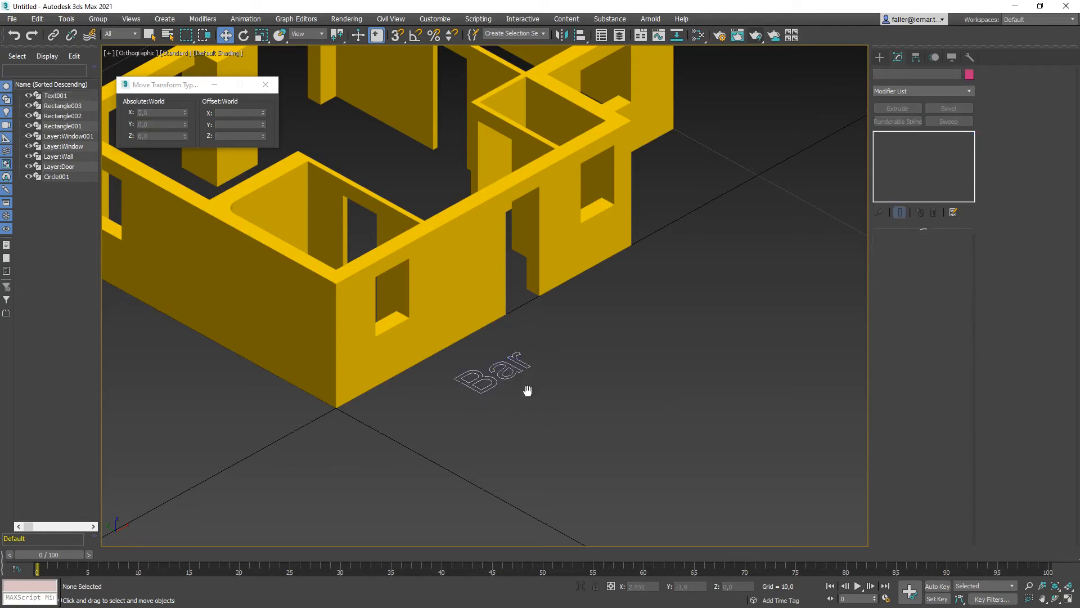
Stand the Bar text upright by rotating it 90° about the X axis with angle snap on.
scroll(526, 386, "up", 5)
middle_click_drag(520, 394, 527, 401)
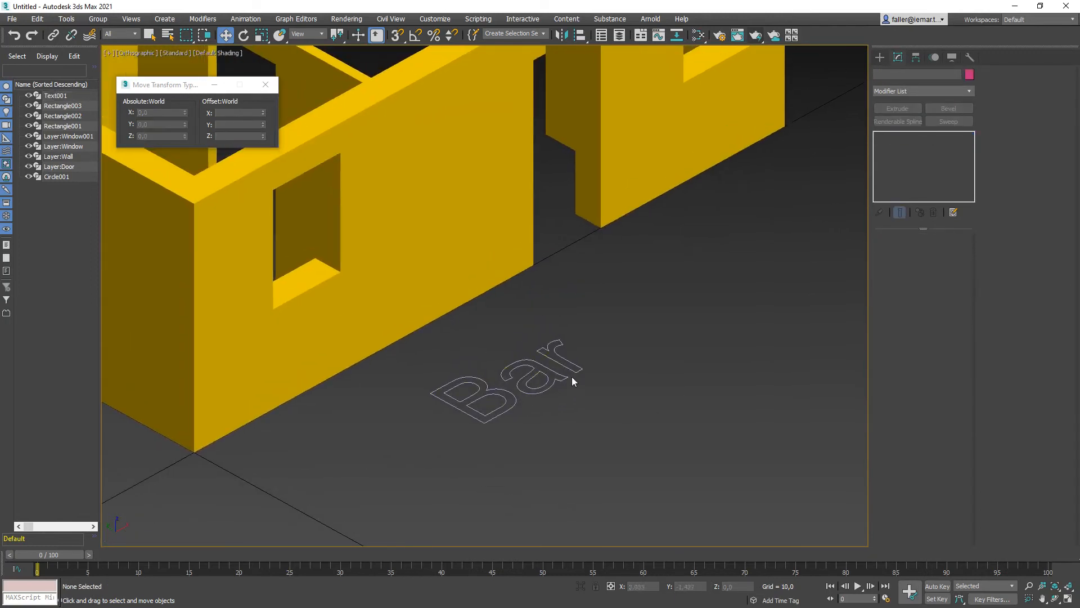
left_click(572, 377)
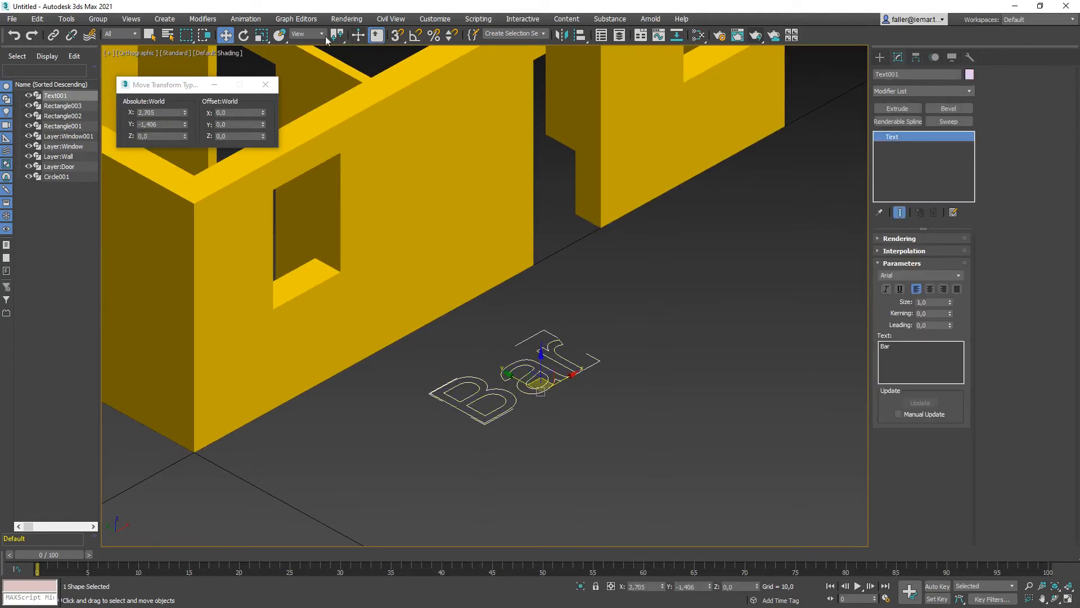
left_click(244, 35)
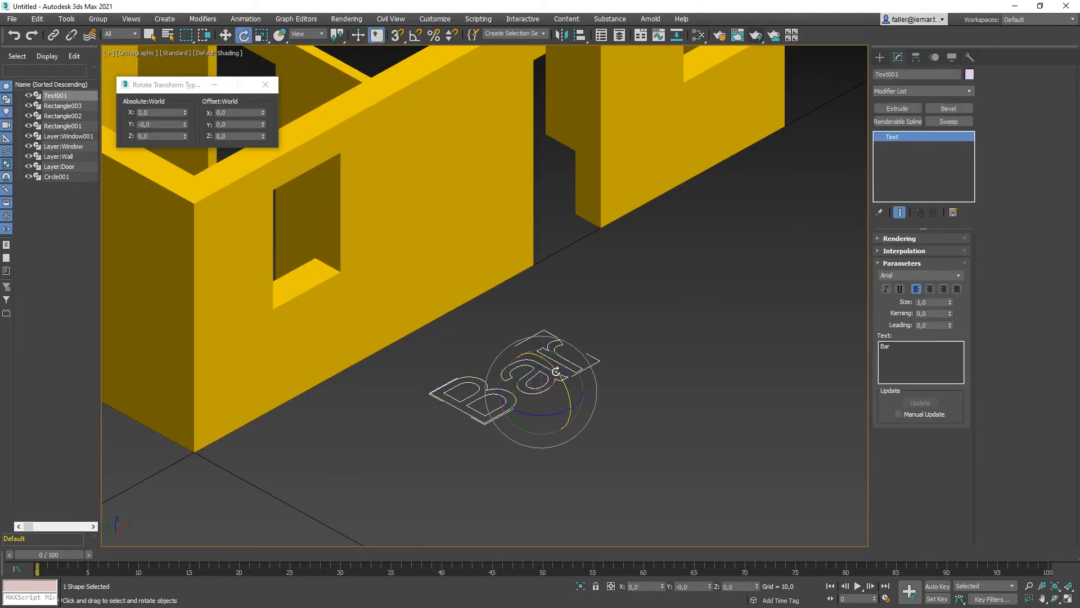
key("a")
left_click_drag(556, 369, 577, 416)
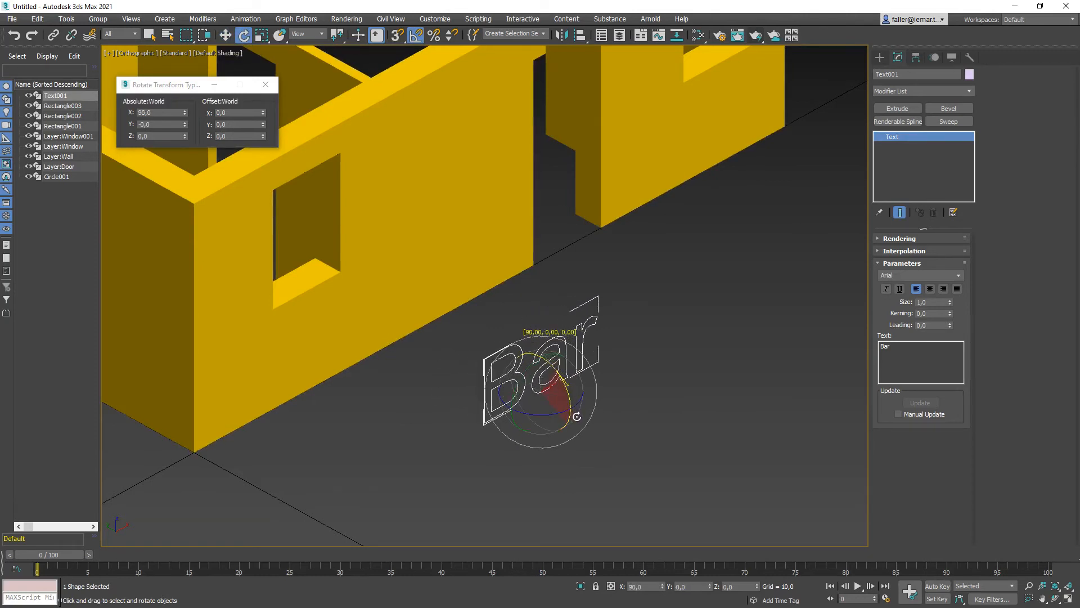
Move the upright Bar text closer to the entrance wall, to about Y -1,036, and delete it.
left_click(225, 35)
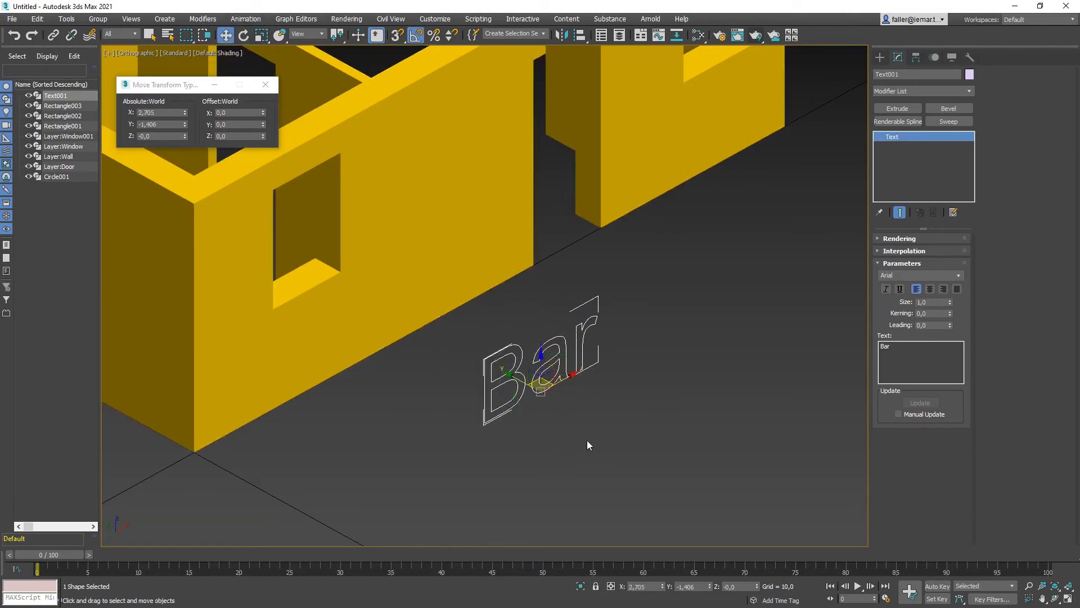
left_click_drag(538, 384, 508, 365)
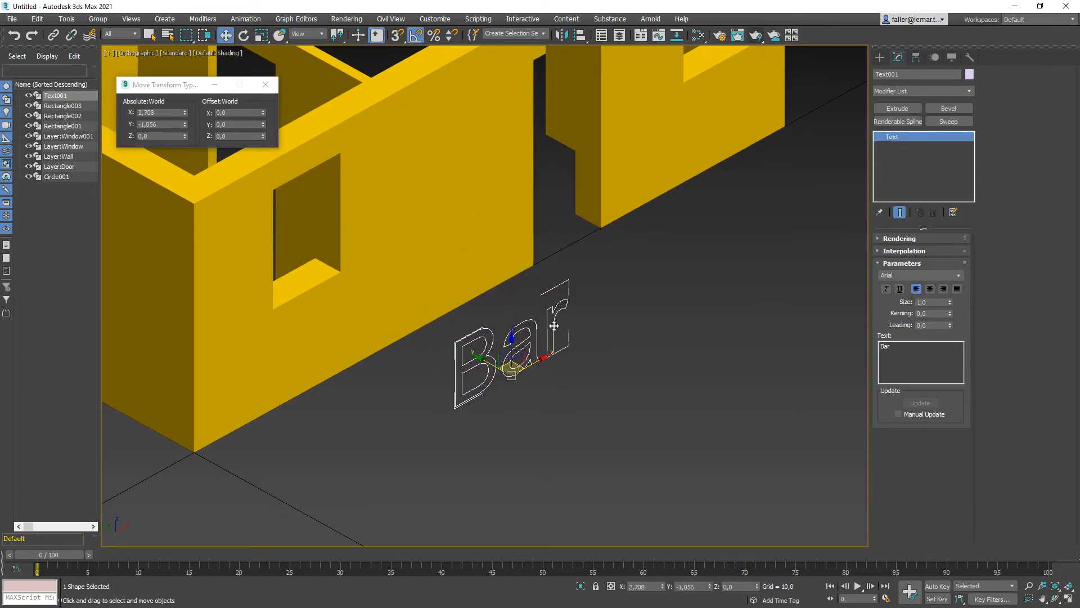
key("Delete")
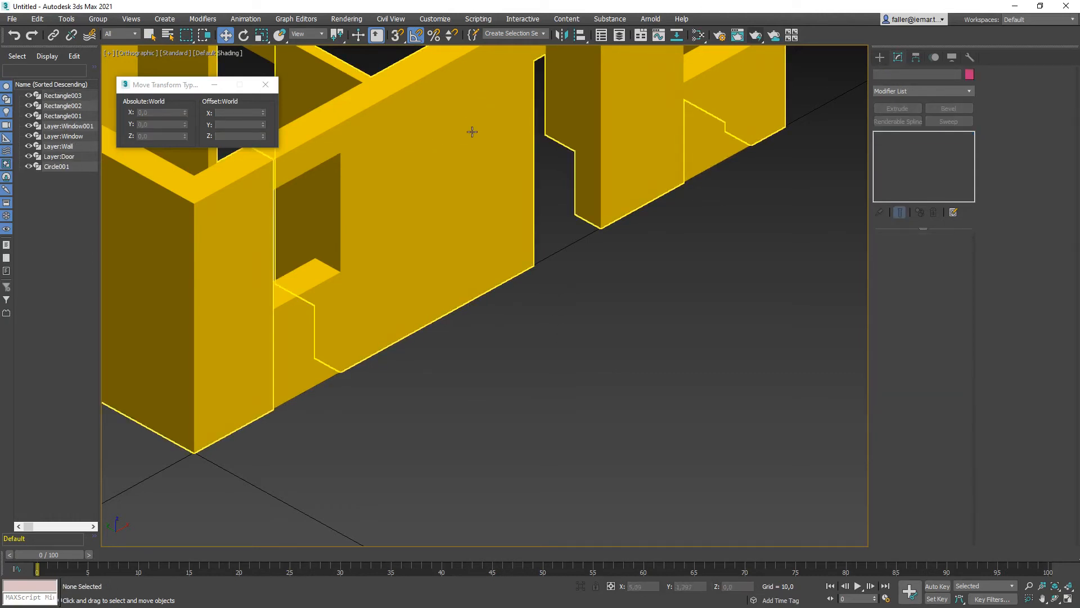
Place the Bar text spline upright from the Front view, just above the entrance wall near the door opening.
middle_click_drag(487, 174, 547, 257)
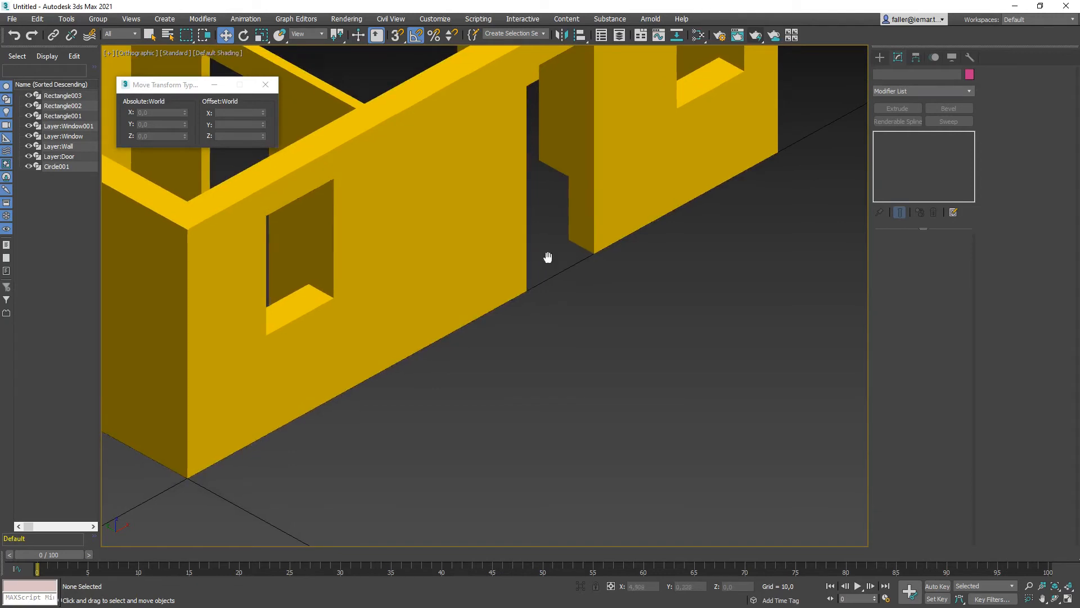
key("t")
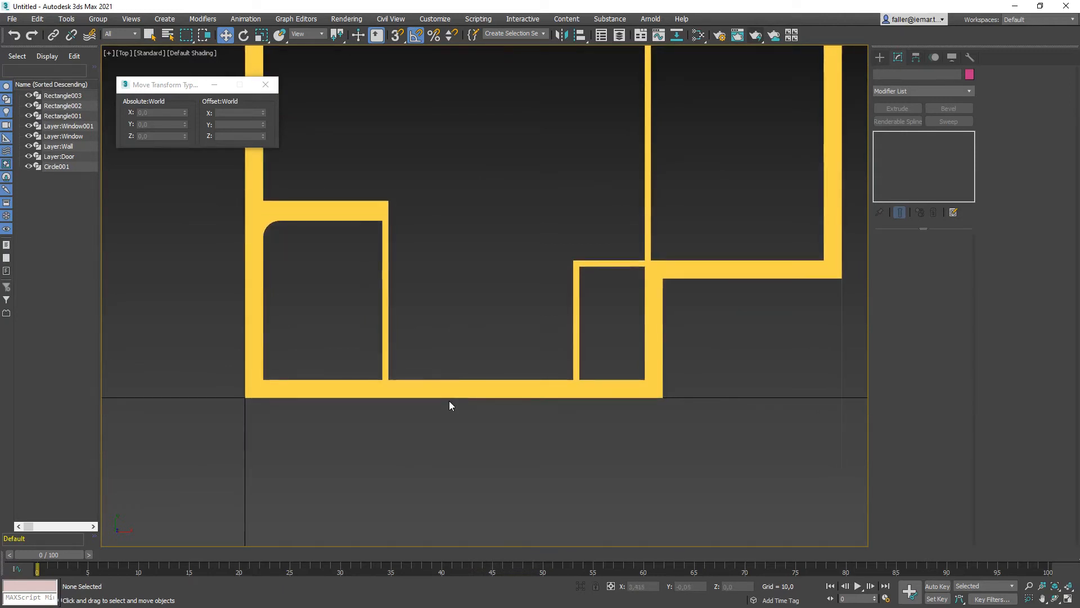
key("f")
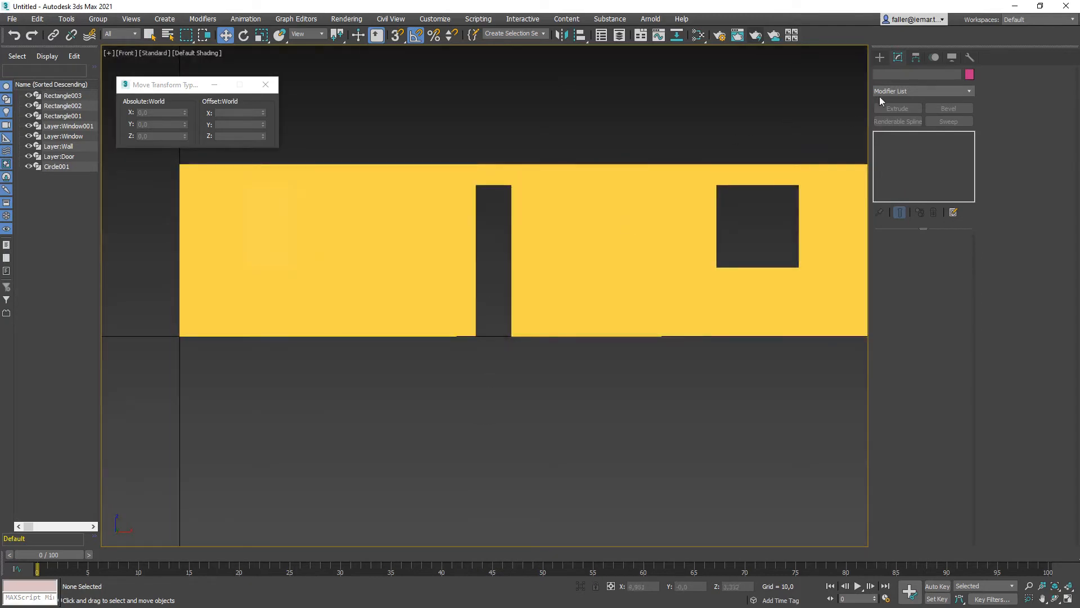
left_click(880, 57)
left_click(905, 184)
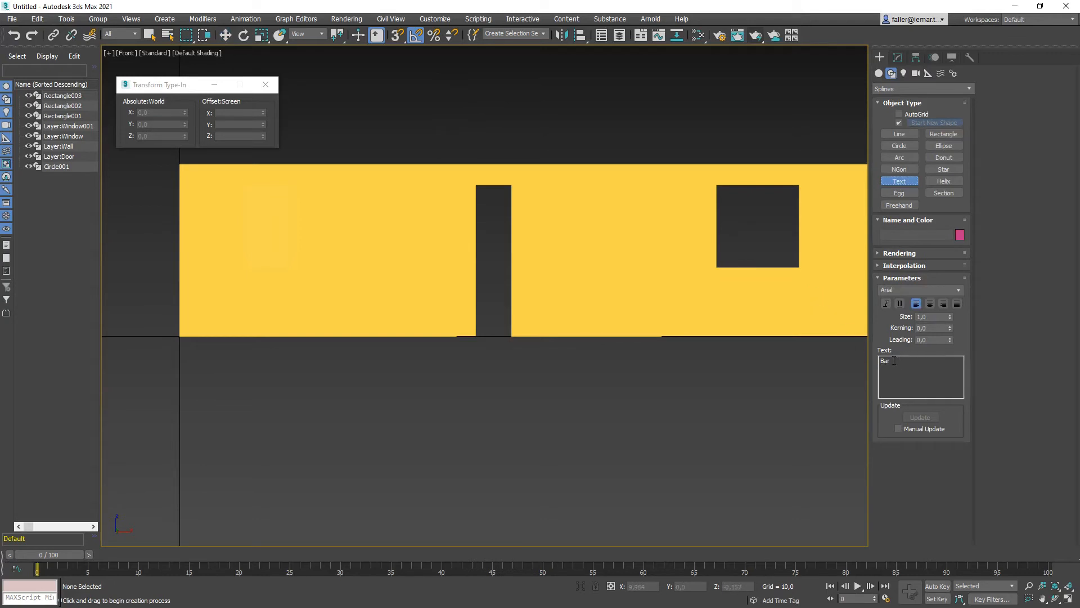
left_click(436, 118)
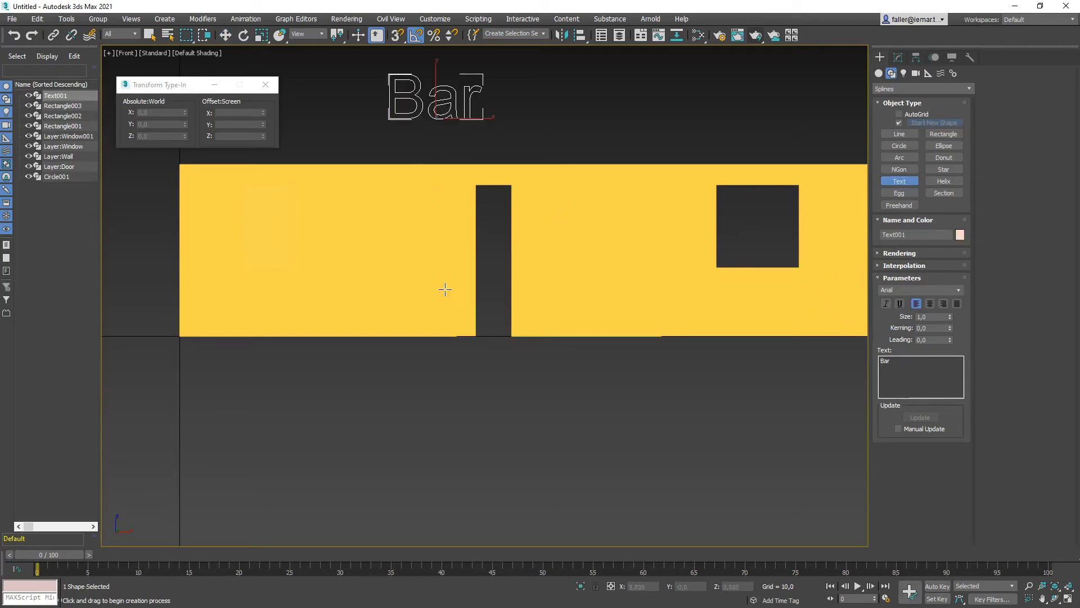
middle_click_drag(456, 165, 496, 207, "alt")
scroll(484, 195, "down", 3)
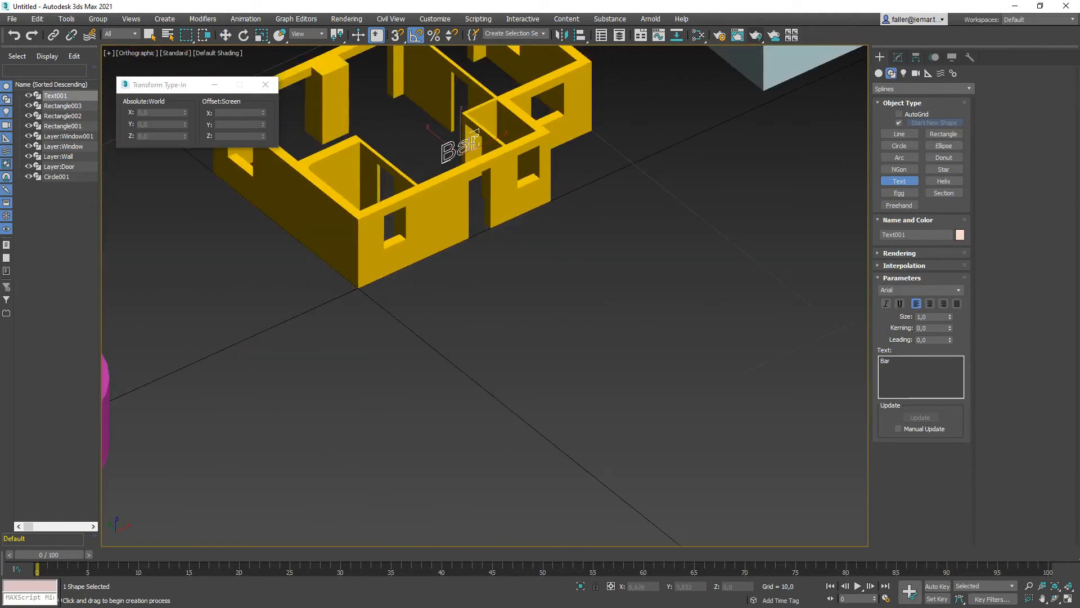
scroll(469, 165, "up", 3)
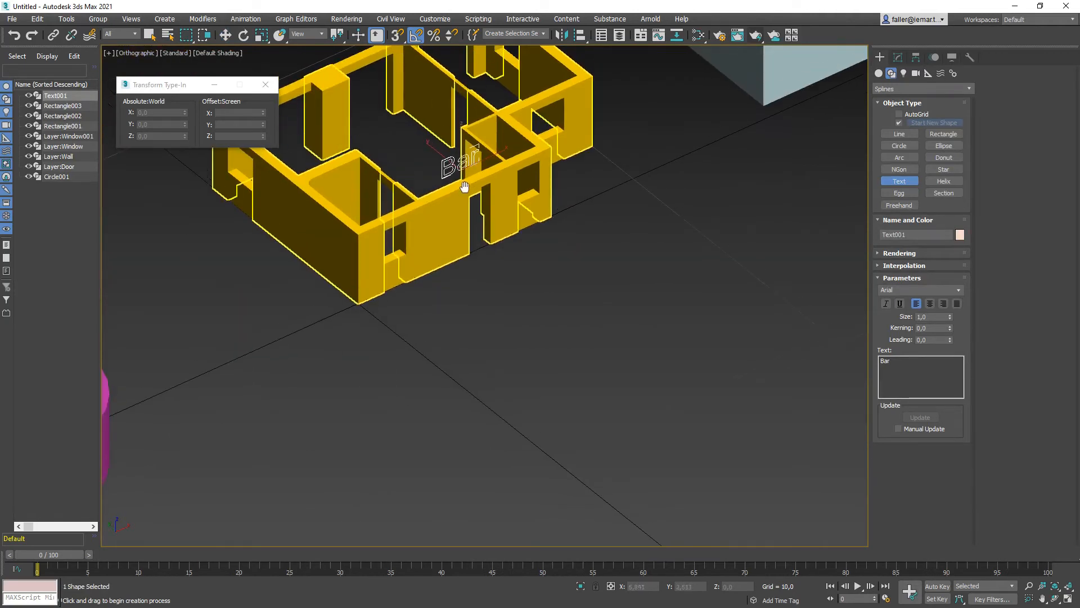
Extrude the Bar text above the wall with an amount of 1,0 and delete it.
left_click(897, 57)
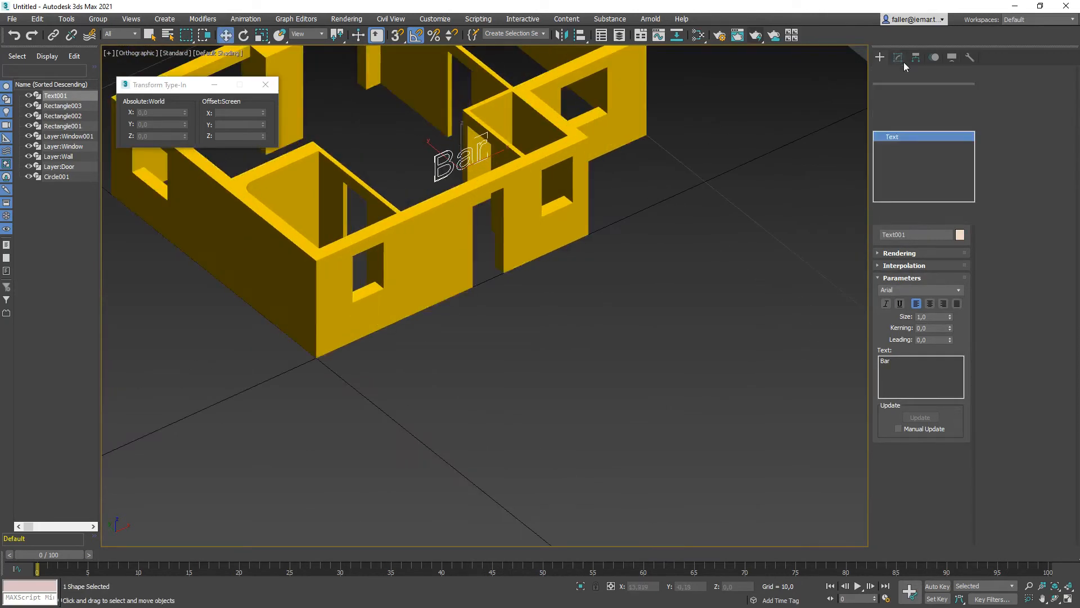
left_click(910, 109)
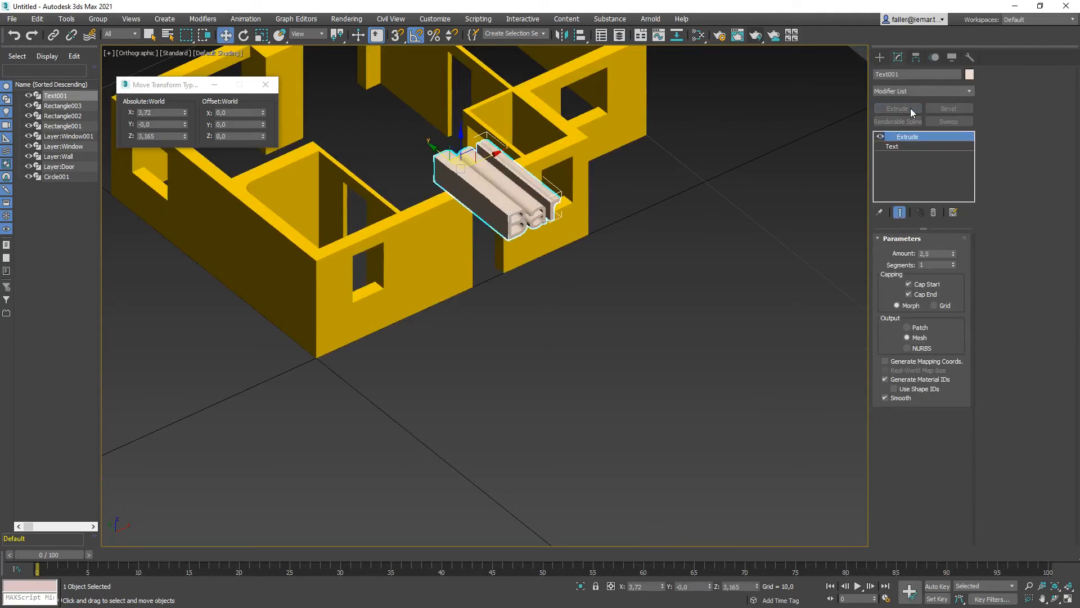
left_click(952, 256)
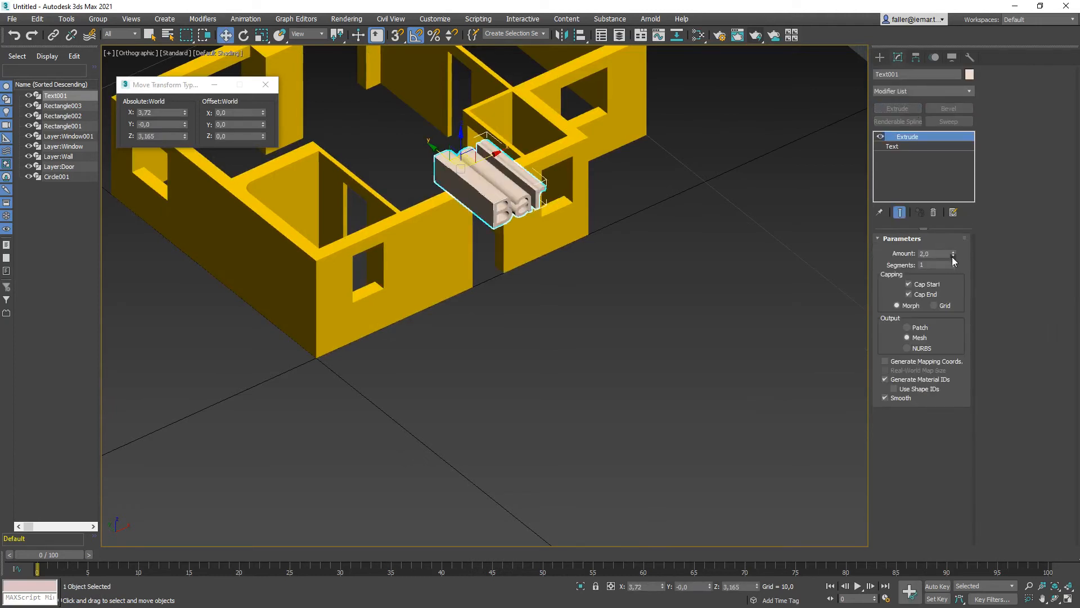
left_click(952, 255)
left_click(952, 256)
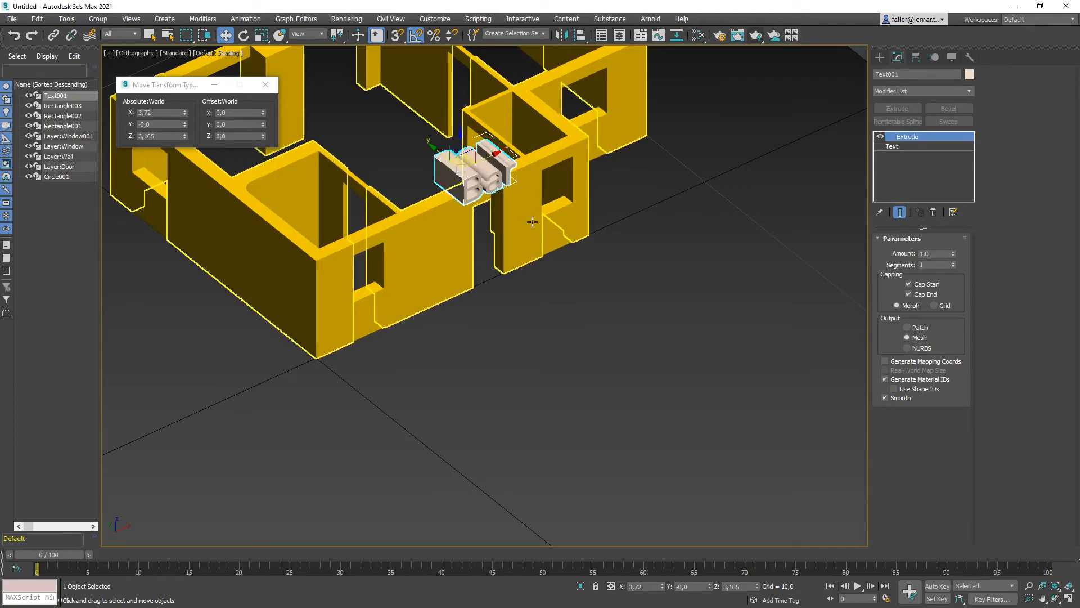
key("Delete")
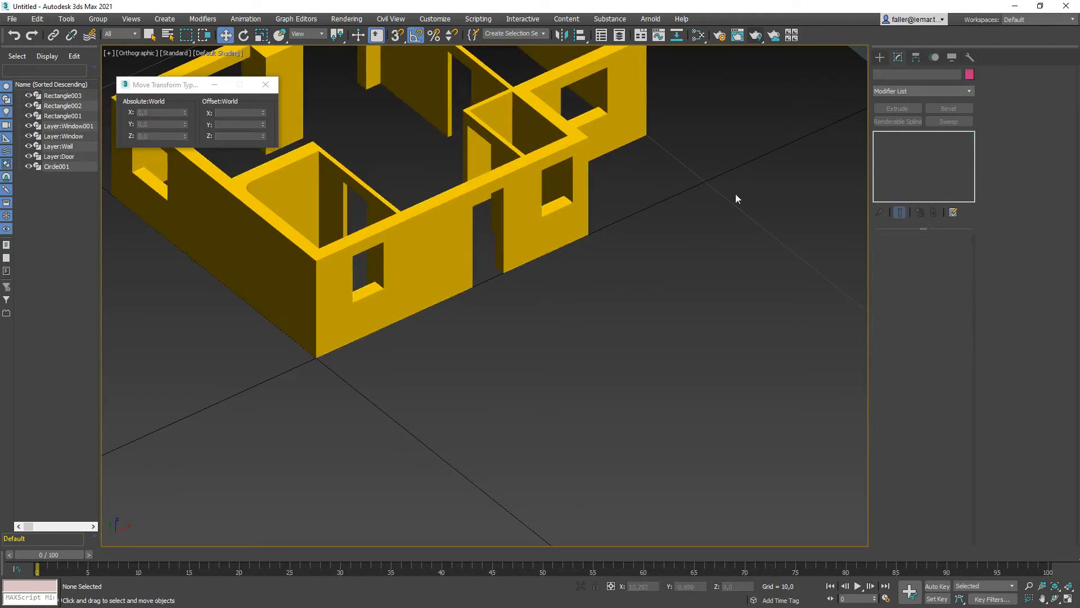
Place a Bar text spline with AutoGrid directly on the outer face of the entrance wall, between the window and the door opening.
left_click(879, 57)
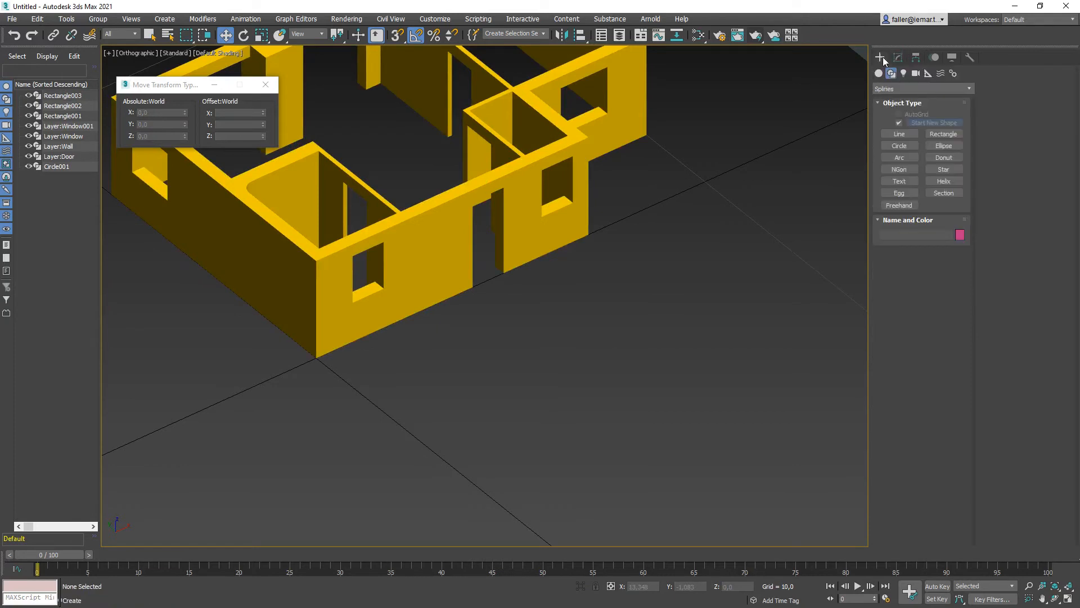
left_click(899, 180)
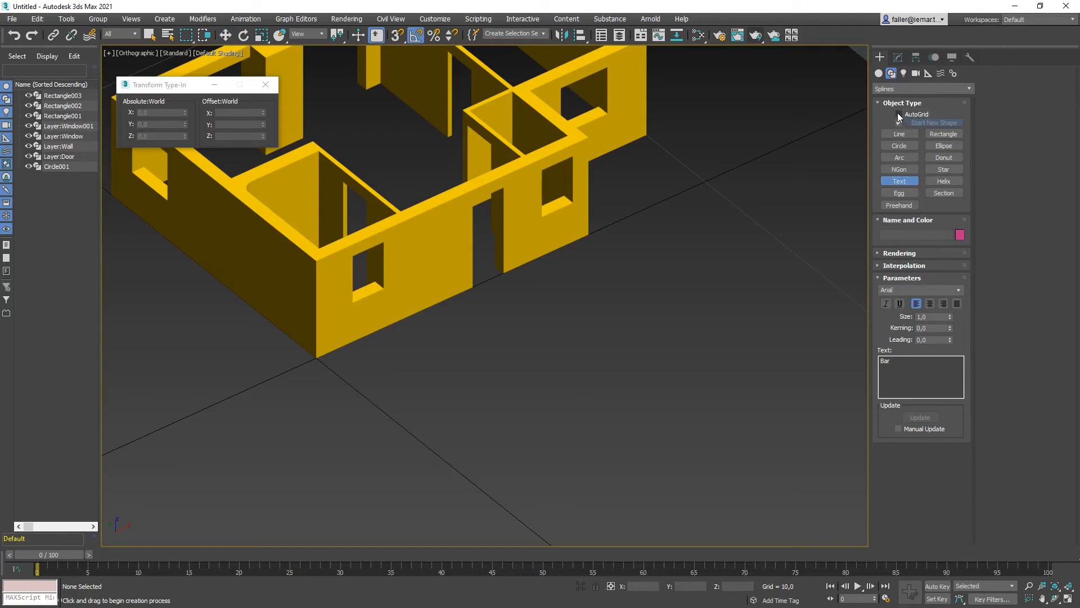
left_click(898, 114)
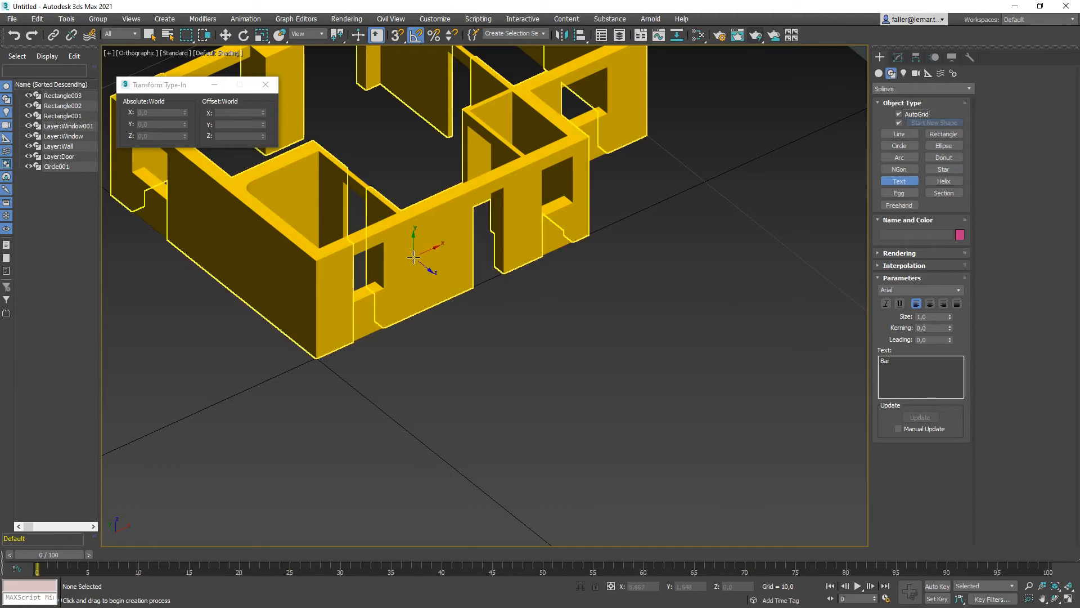
left_click(444, 229)
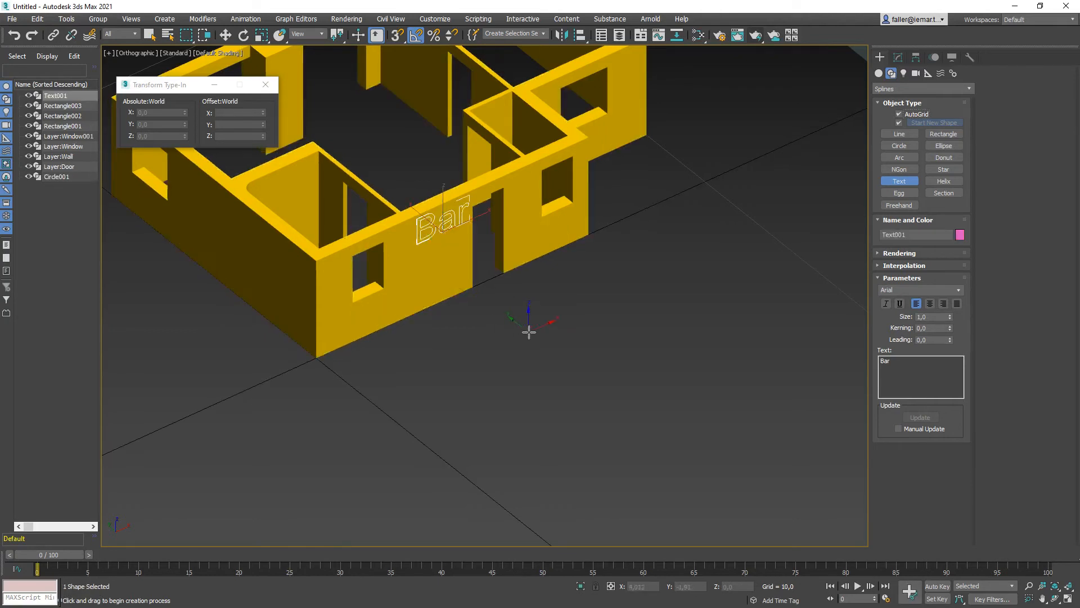
Place four more Bar texts with AutoGrid on the inner partition, the rear wall, the pillar and the entrance wall beyond the door.
left_click(338, 182)
middle_click_drag(503, 119, 518, 230)
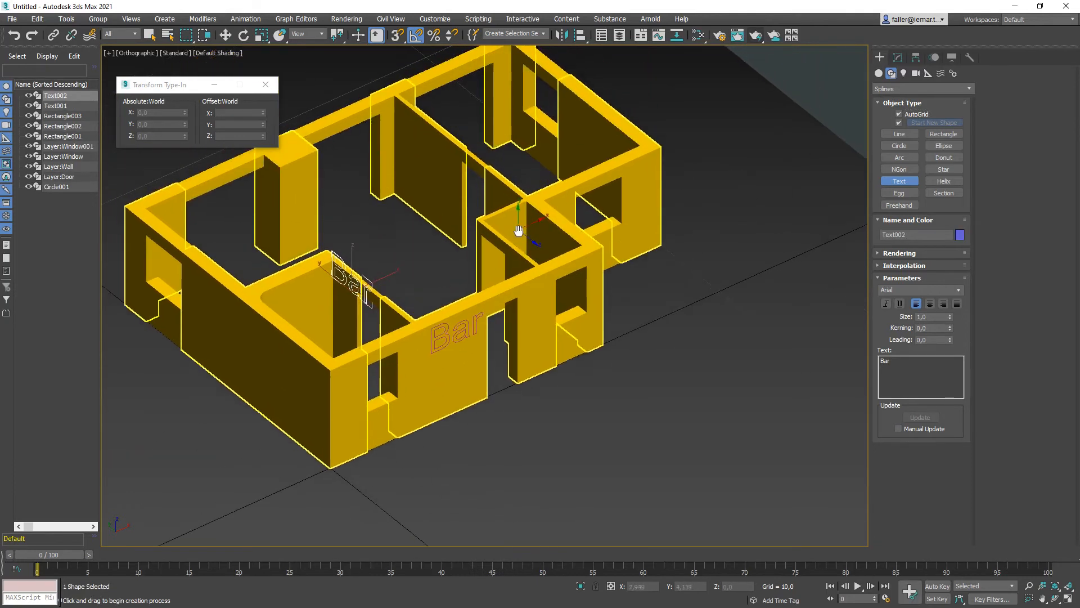
left_click(482, 104)
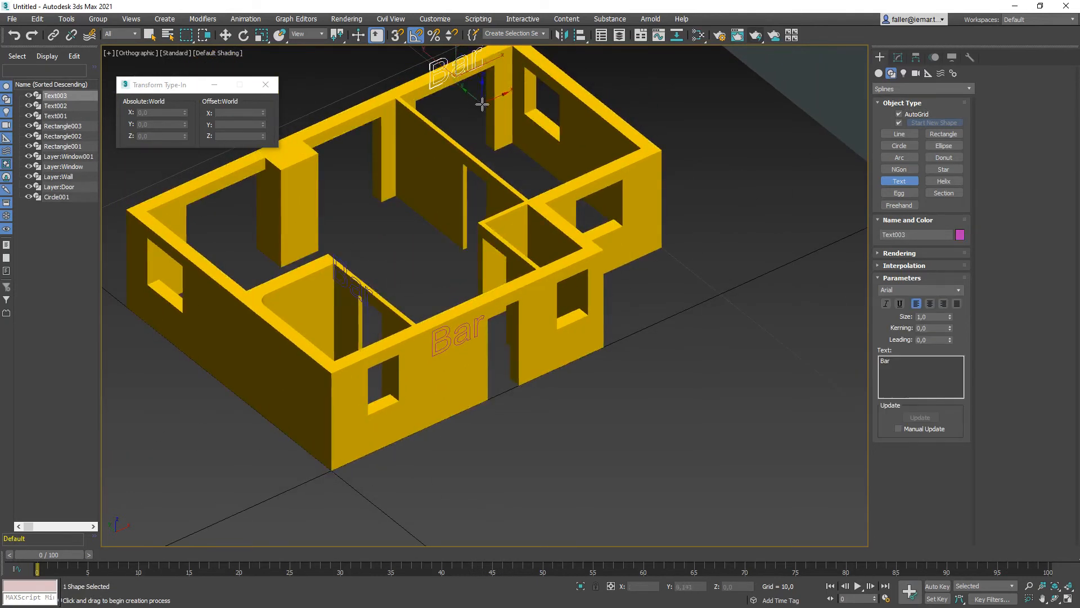
left_click(329, 222)
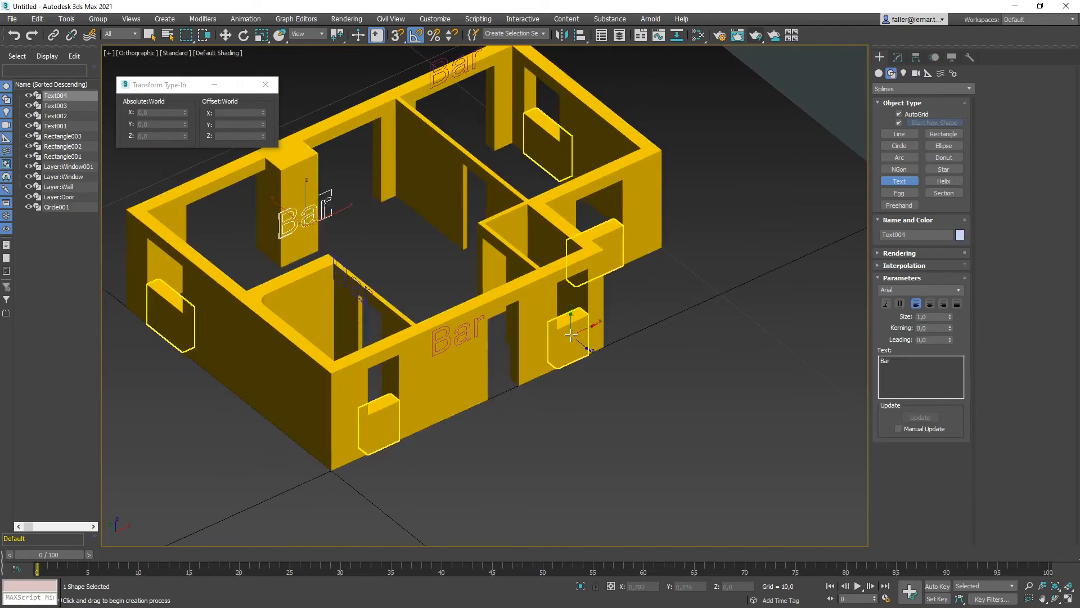
left_click(539, 331)
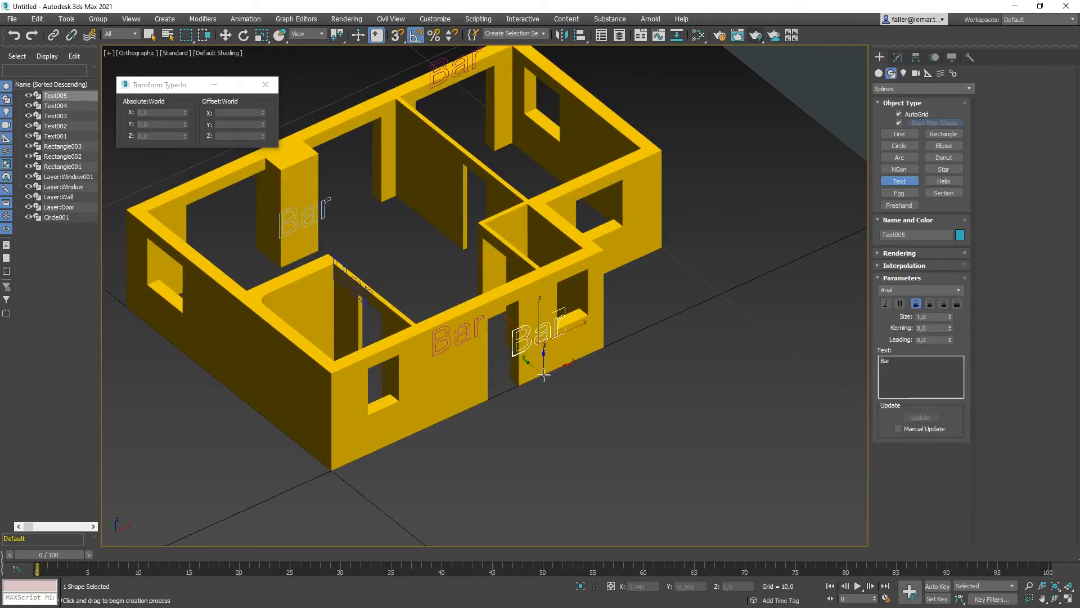
mouse_move(540, 374)
middle_mouse_down("alt")
mouse_move(499, 362)
mouse_move(548, 367)
middle_mouse_up("alt")
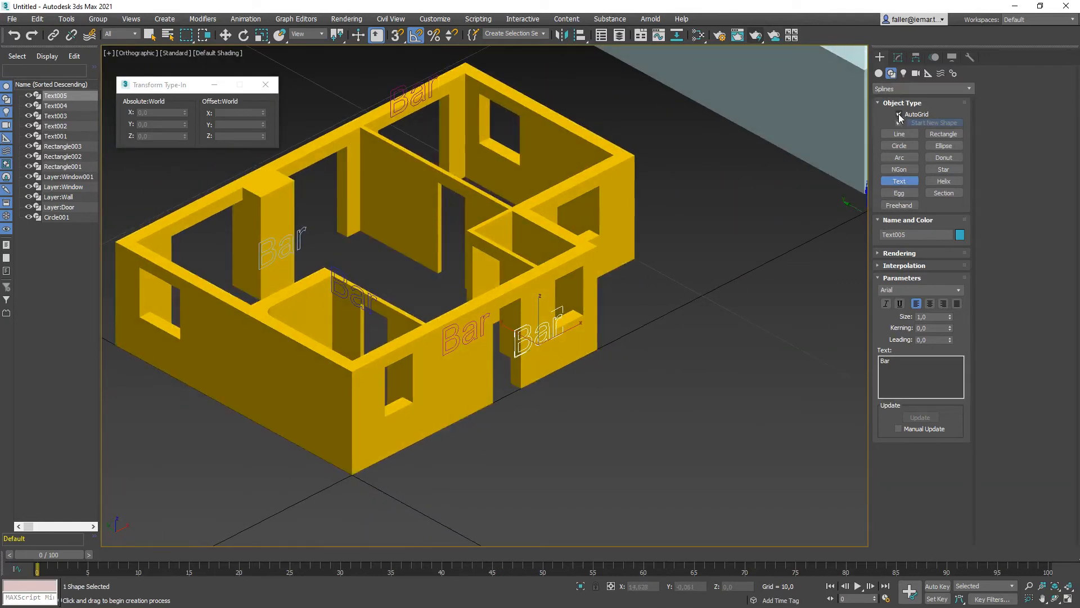
left_click(898, 115)
Create a pyramid with AutoGrid on the entrance wall below the Bar text, about 0,514 wide, 0,554 deep and 0,783 high.
left_click(880, 73)
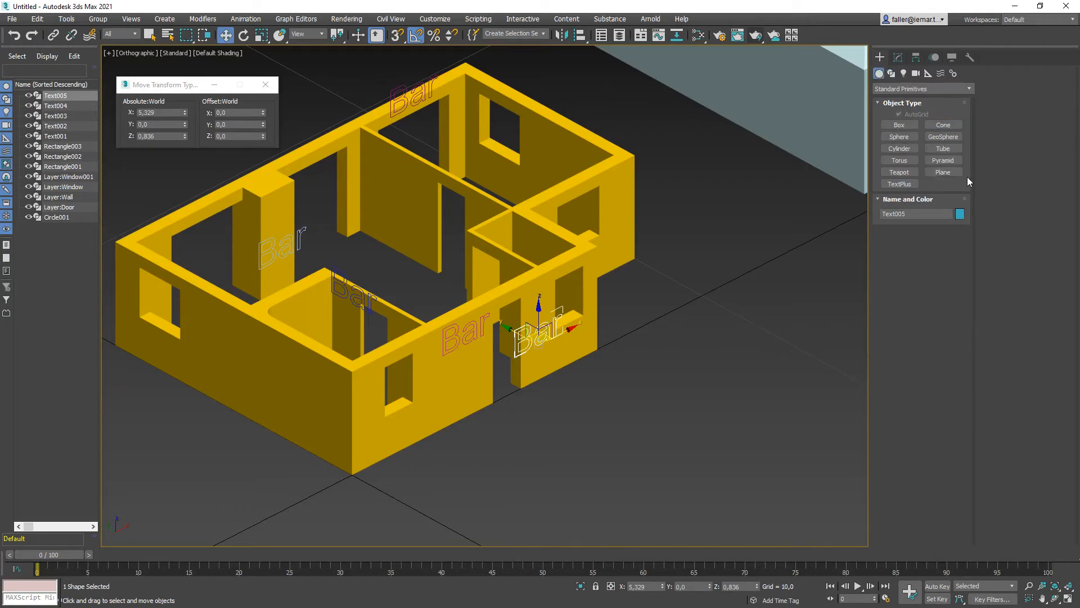
left_click(951, 161)
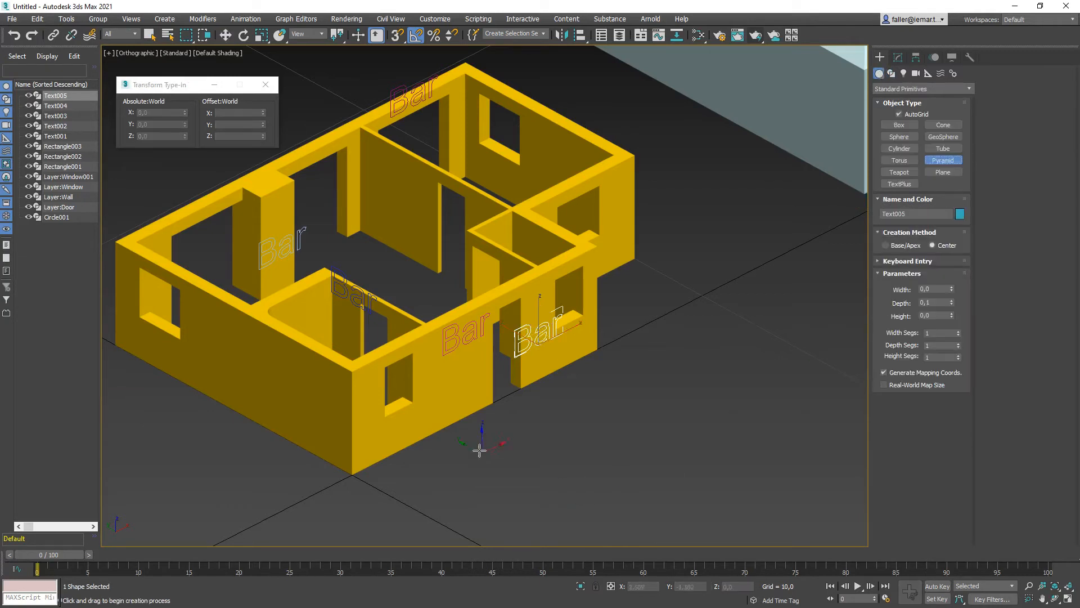
left_click_drag(453, 389, 437, 424)
left_click(464, 442)
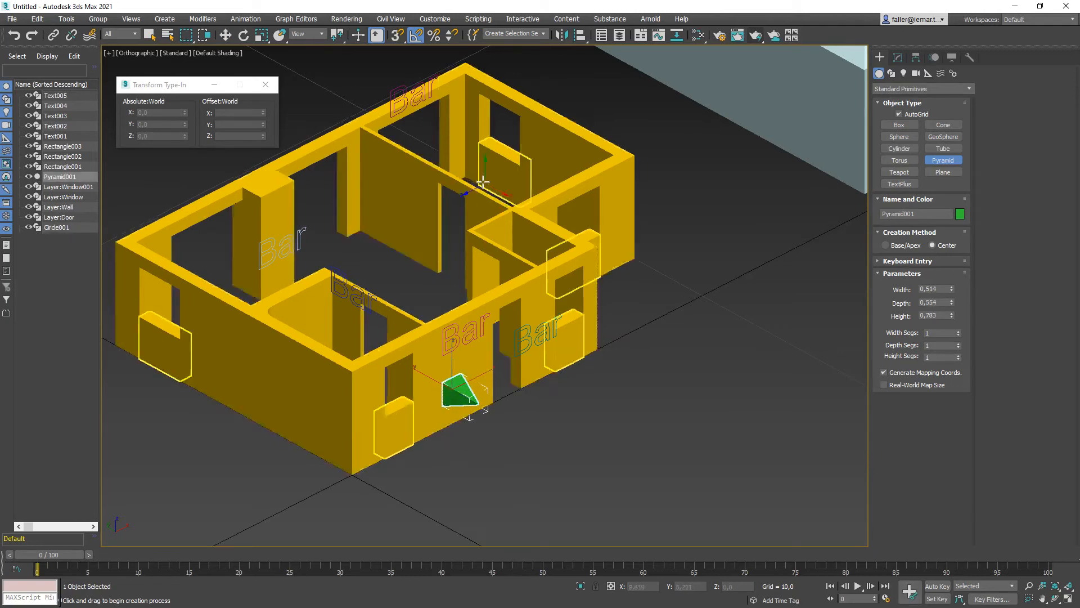
Create two more AutoGrid pyramids, one on the inner partition and one on the outer wall of the recessed section, and turn AutoGrid off.
left_click_drag(393, 185, 422, 220)
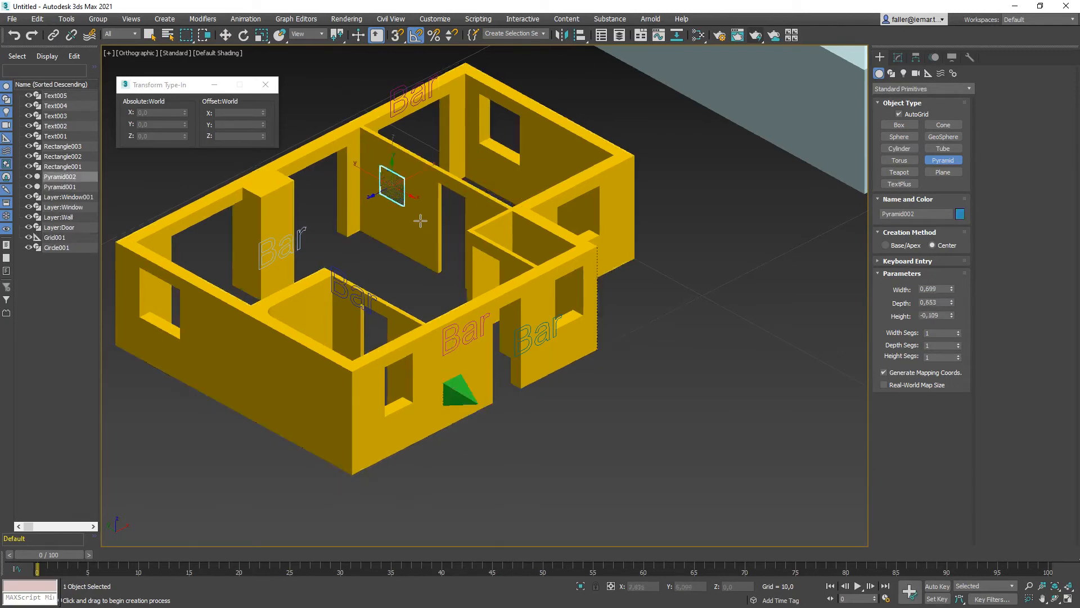
left_click(421, 189)
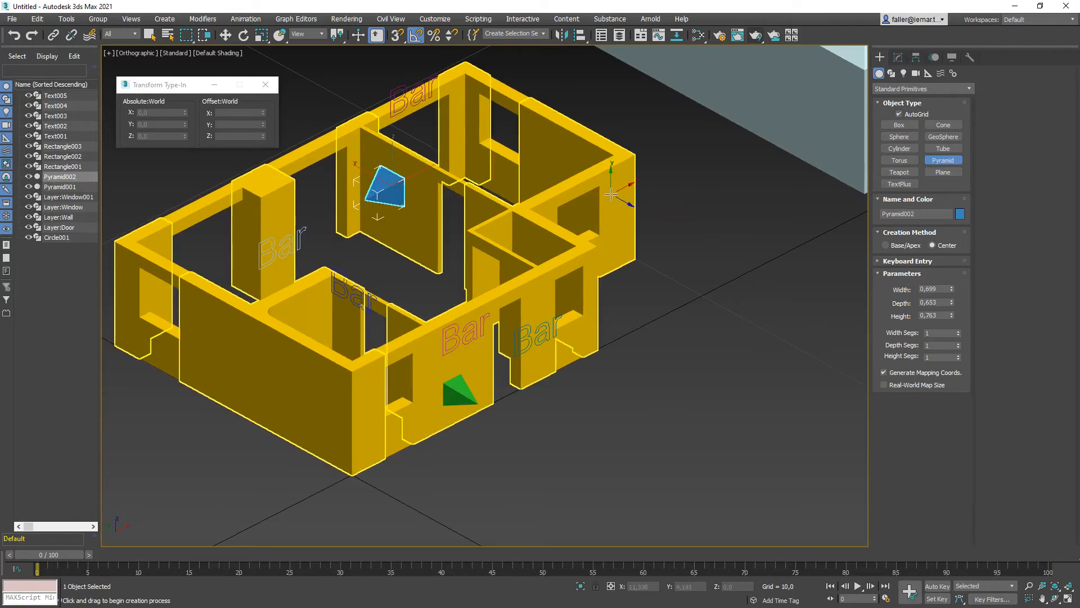
left_click_drag(612, 193, 658, 174)
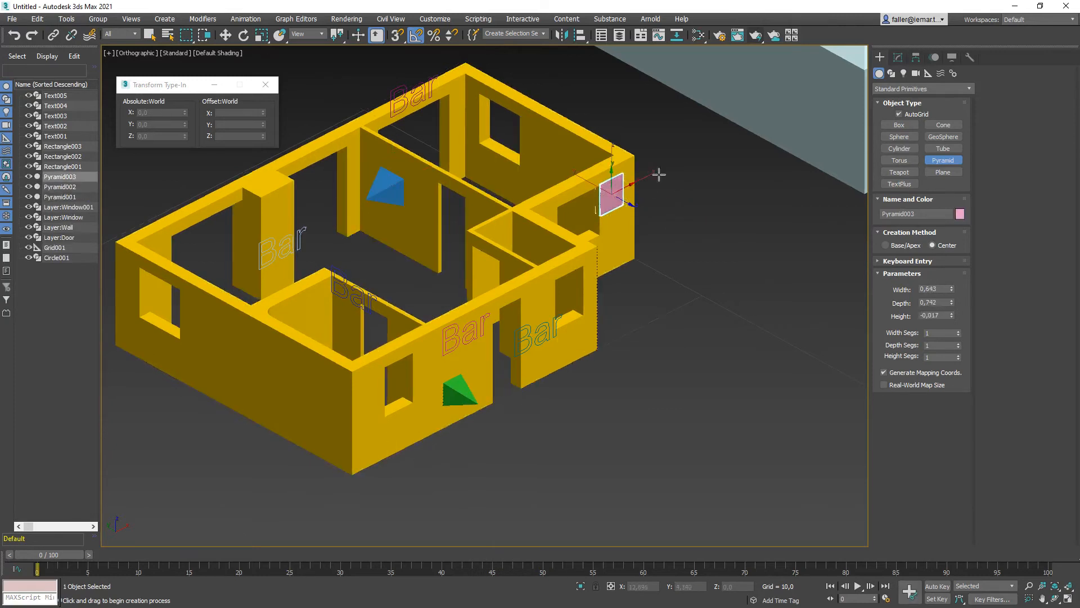
left_click(699, 219)
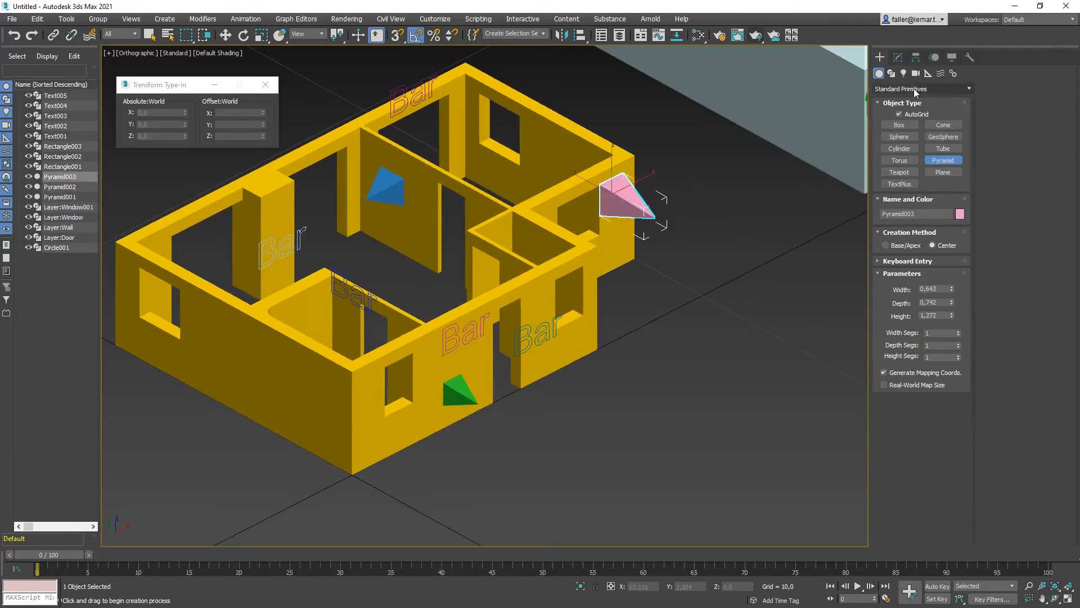
left_click(898, 114)
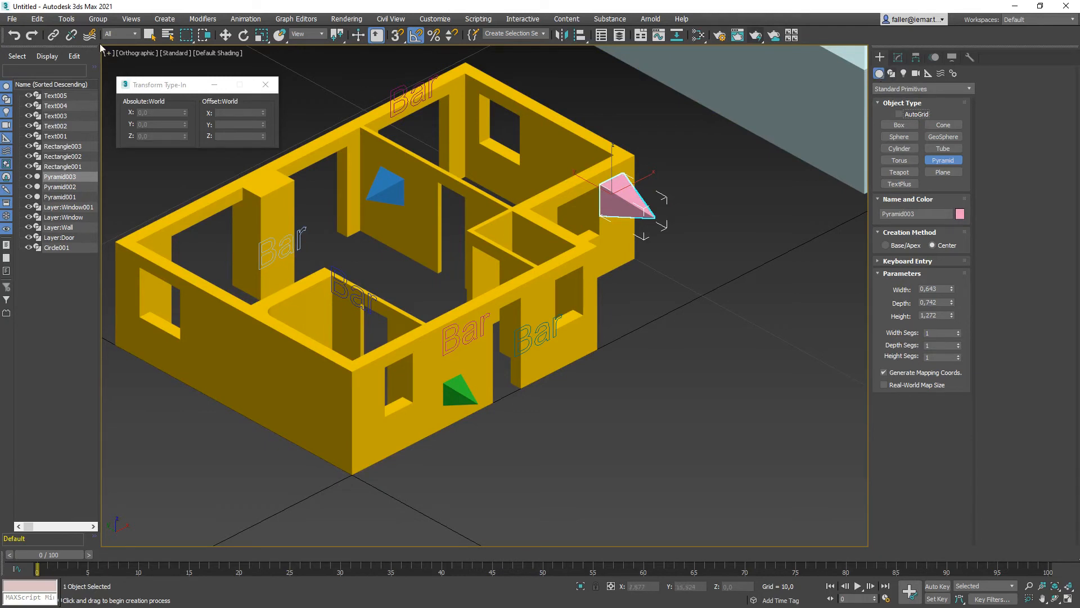
Delete the blue pyramid and every extra Bar text, leaving only the one between the window and door on the entrance wall.
left_click(225, 35)
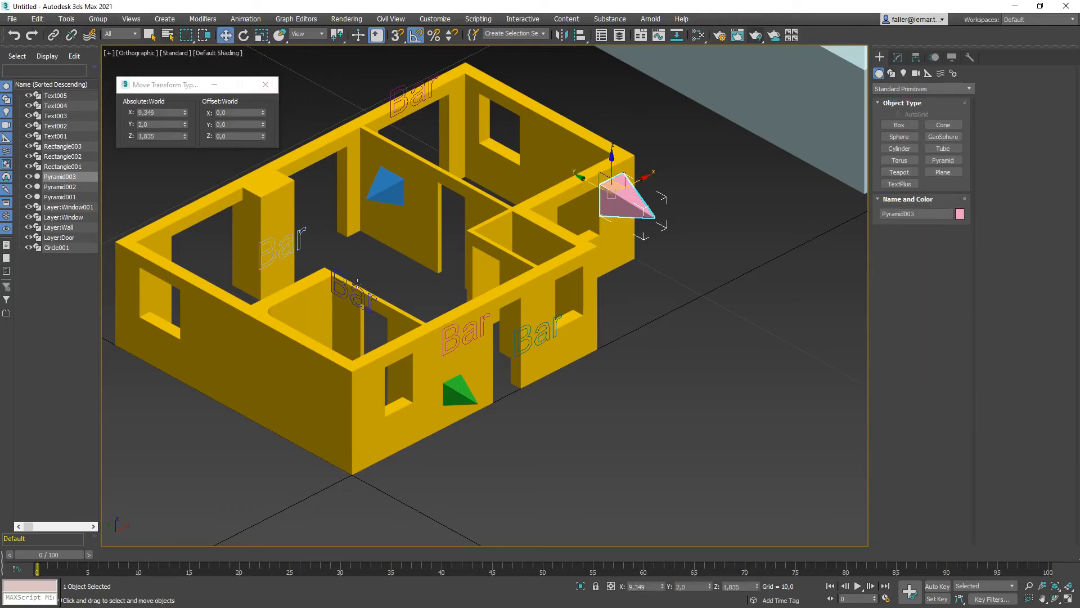
left_click(363, 269)
left_click(293, 236)
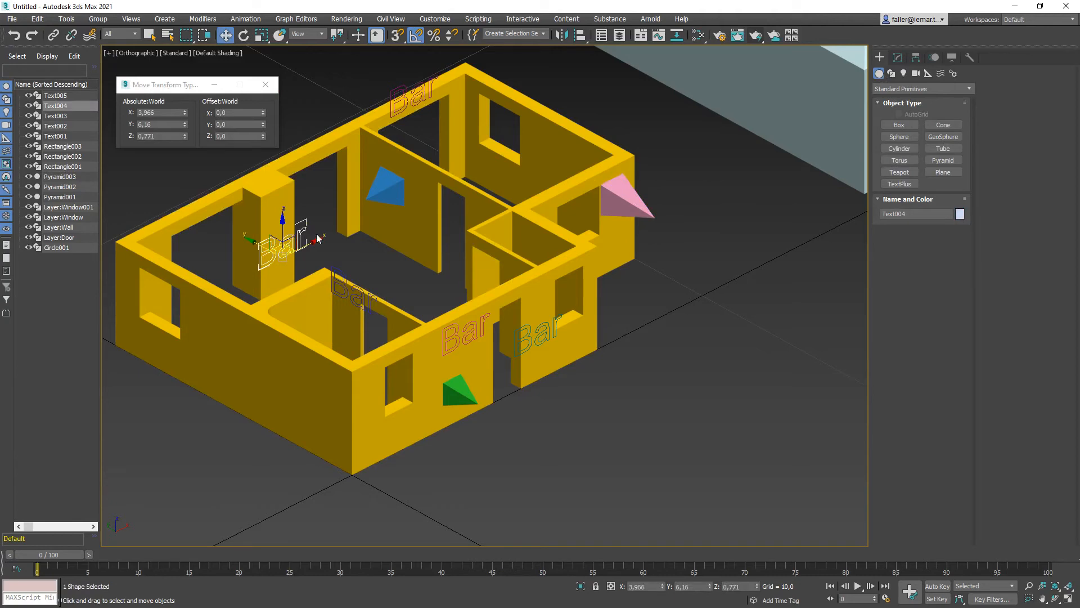
key("Delete")
left_click(387, 187)
key("Delete")
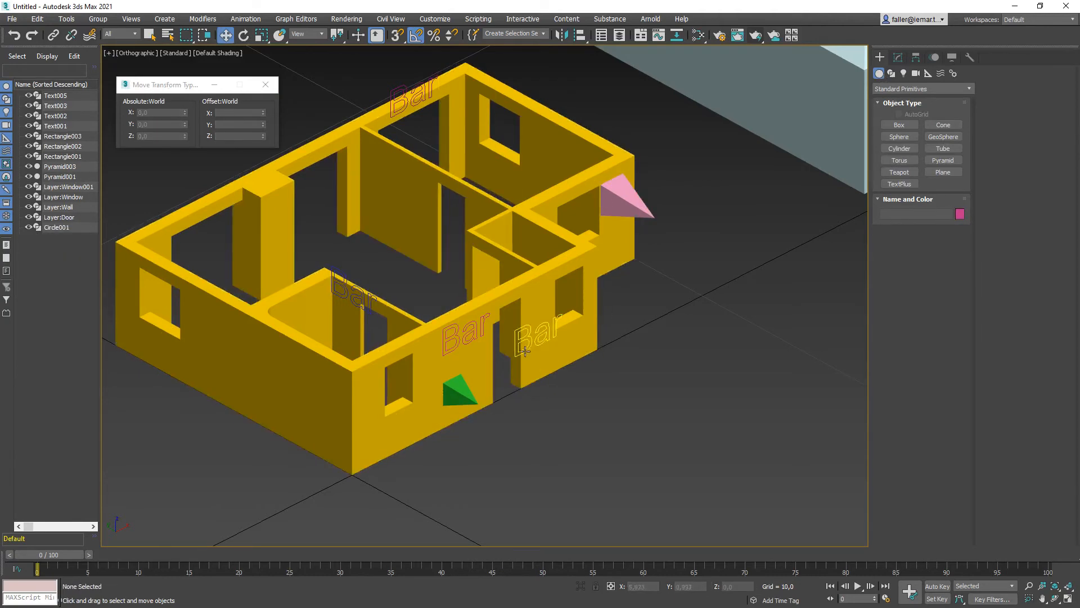
left_click(539, 331)
key("Delete")
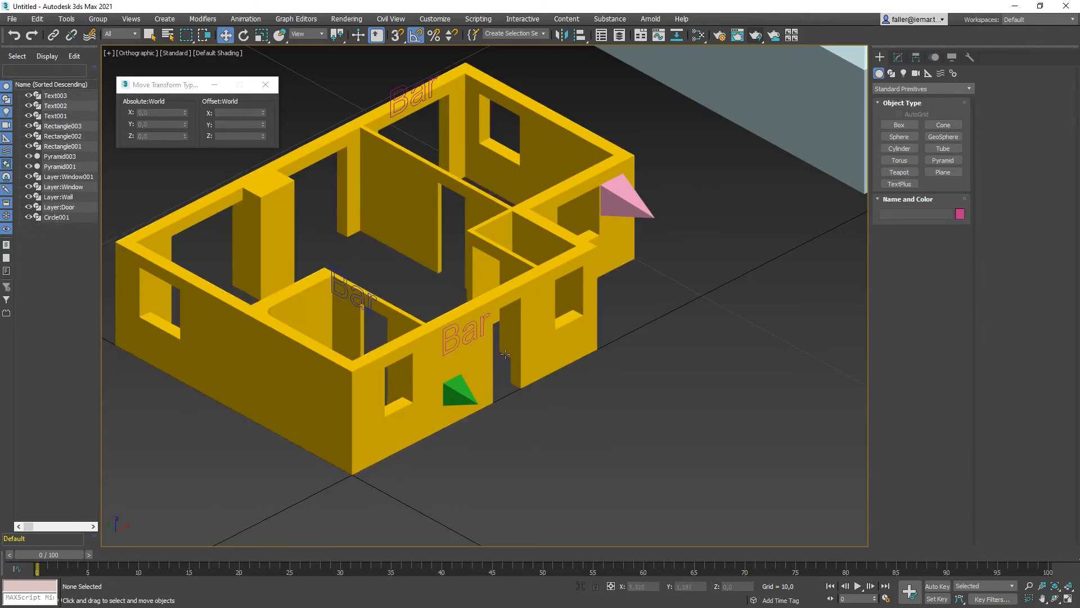
left_click(340, 290)
key("Delete")
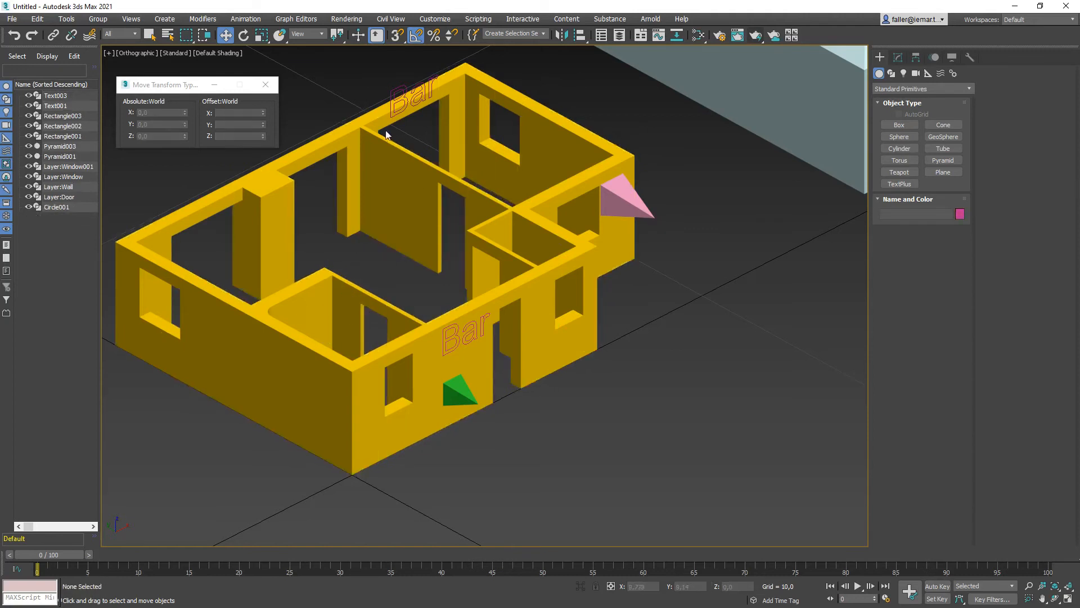
left_click(408, 91)
key("Delete")
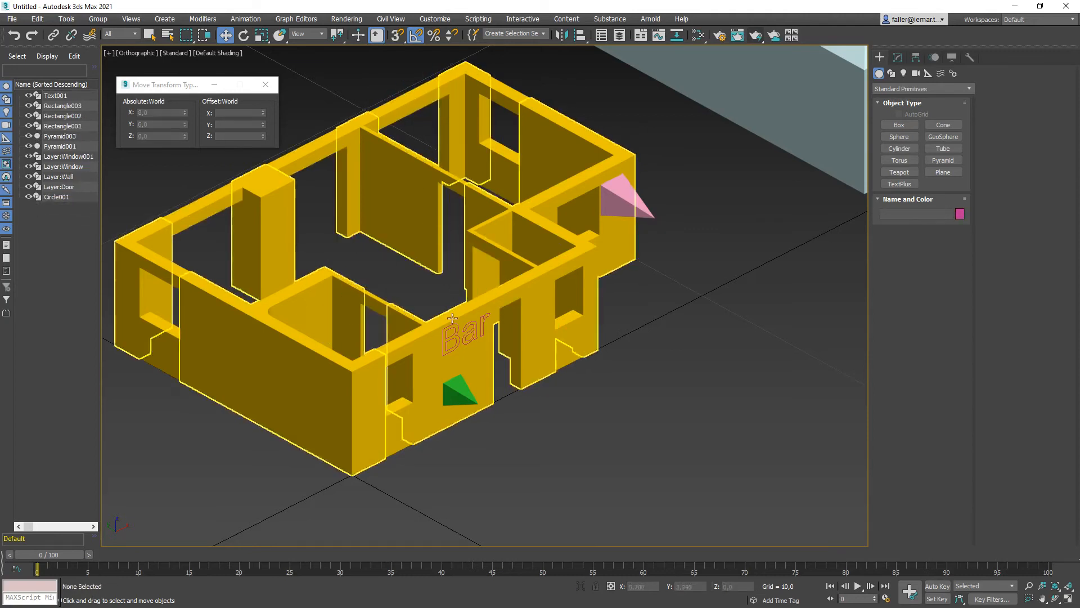
Render a close-up of the entrance wall with the unextruded Bar text spline and put the render window away.
left_click(471, 331)
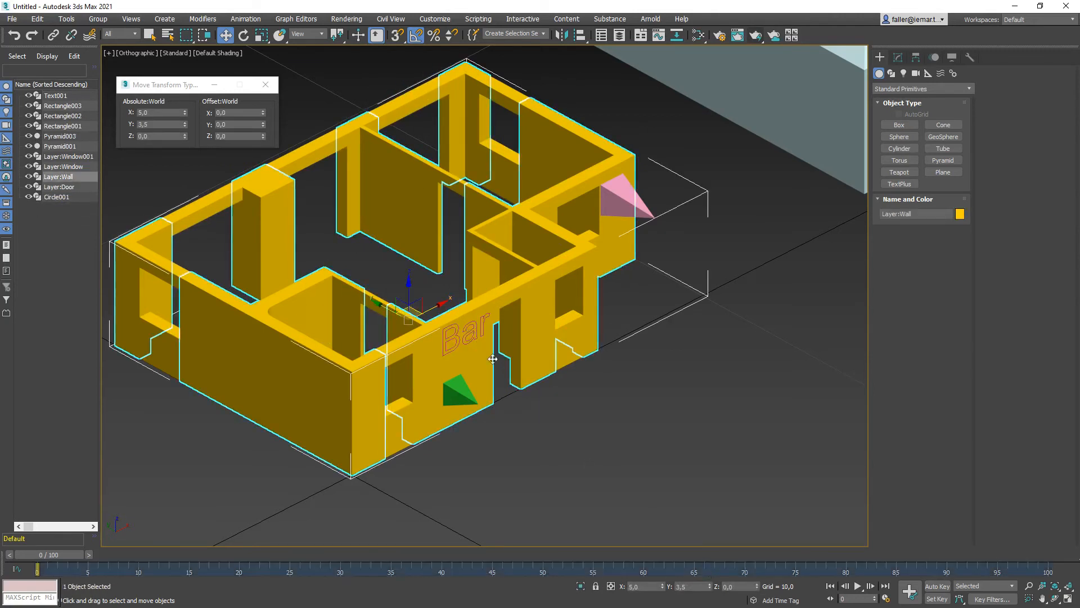
scroll(478, 342, "up", 5)
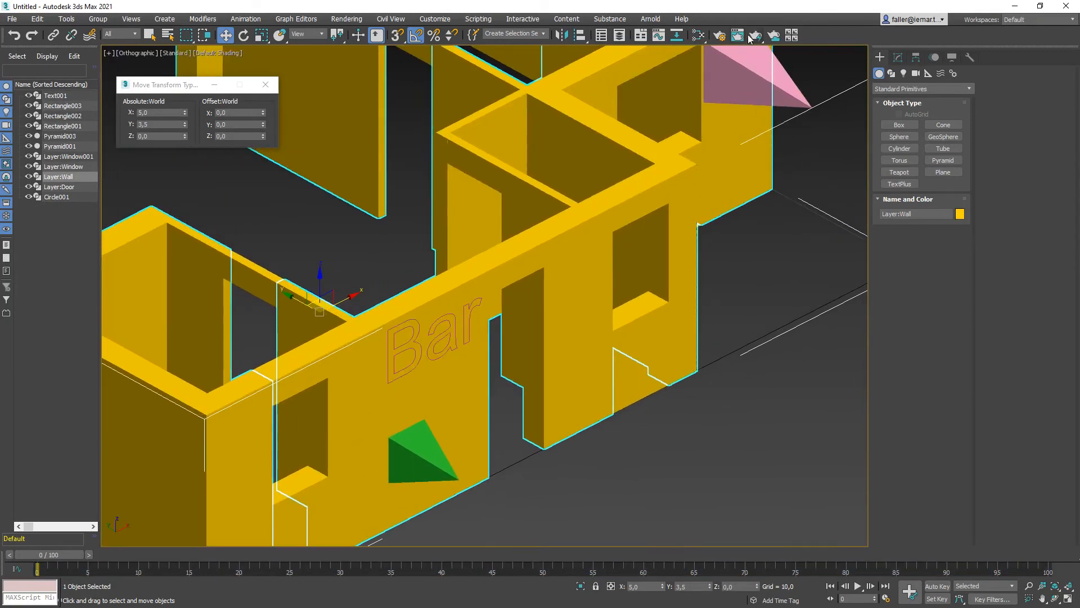
left_click(756, 35)
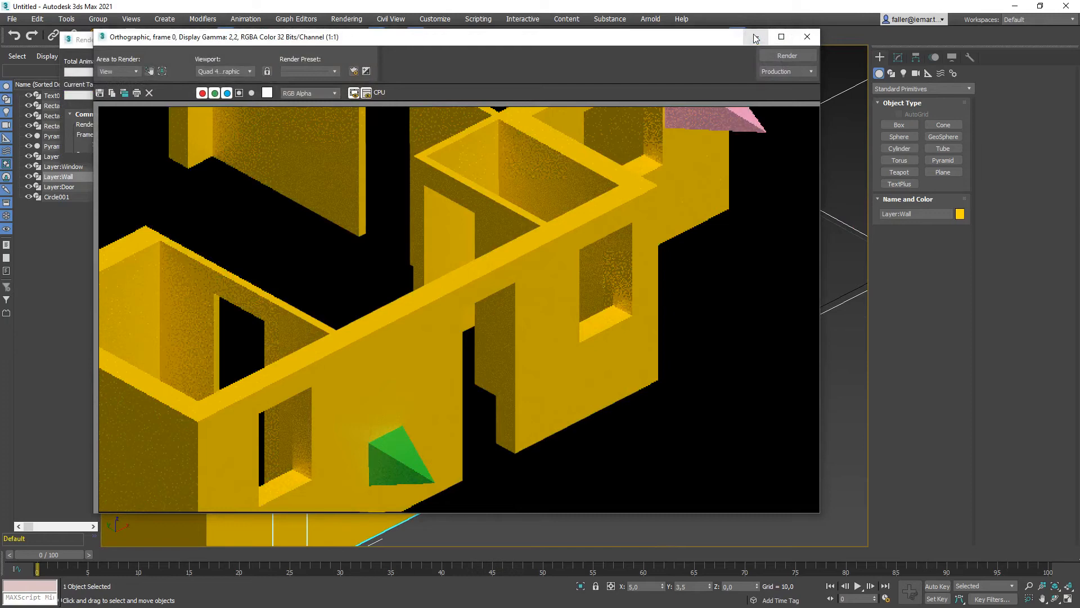
left_click(754, 37)
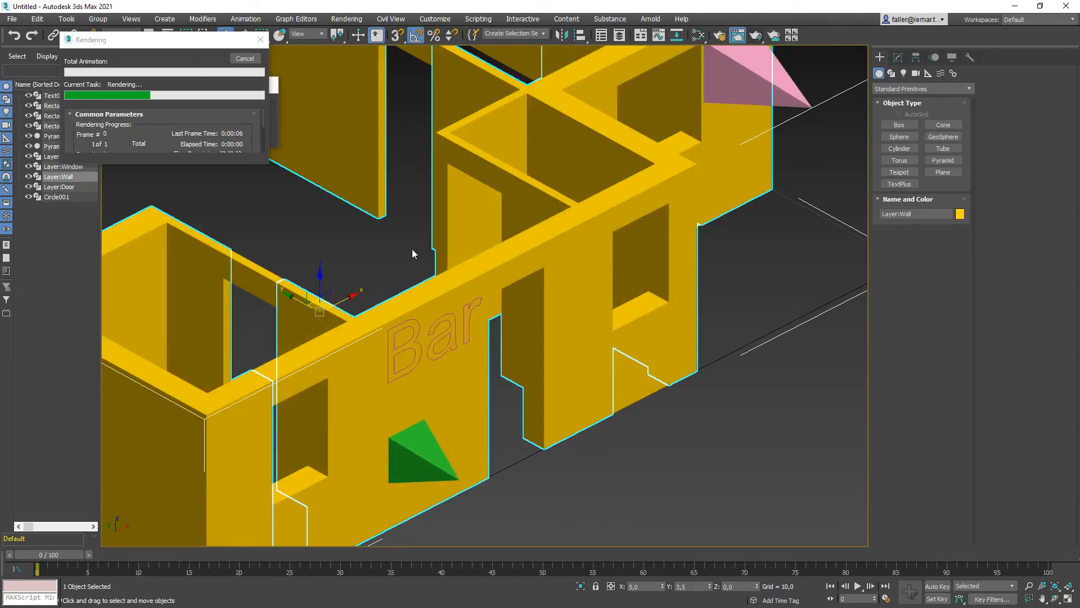
Extrude the Bar text on the entrance wall with an amount of 0,1.
left_click(445, 350)
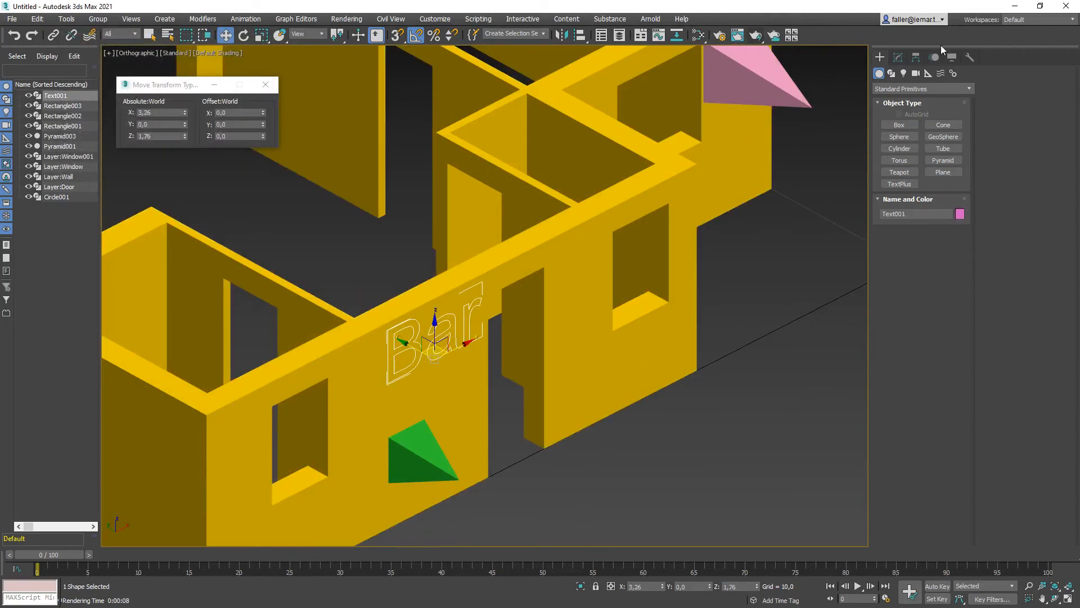
middle_click_drag(417, 347, 436, 338)
scroll(436, 338, "up", 4)
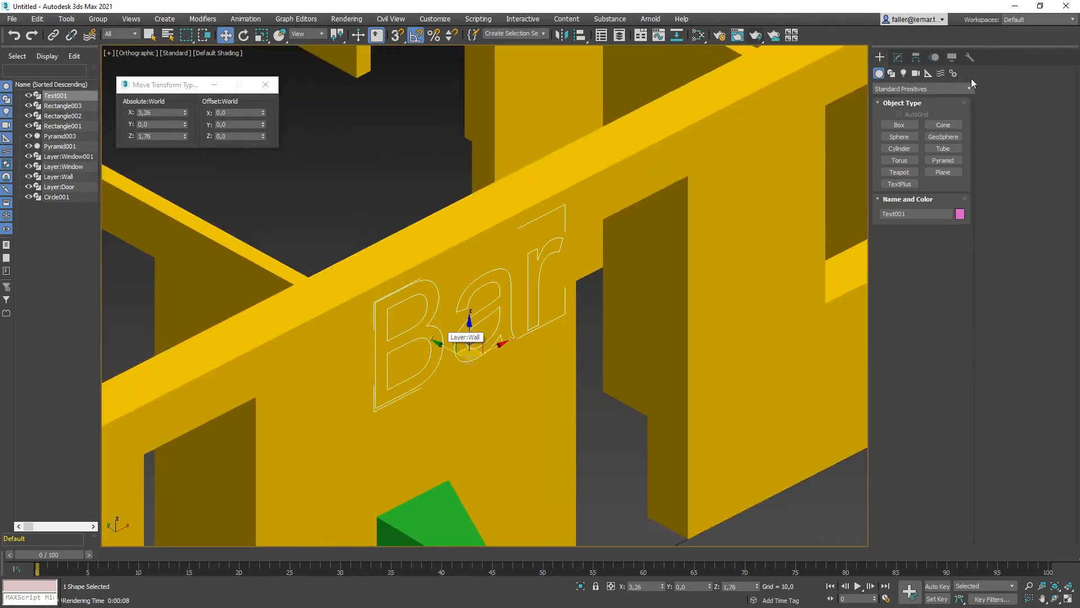
left_click(900, 59)
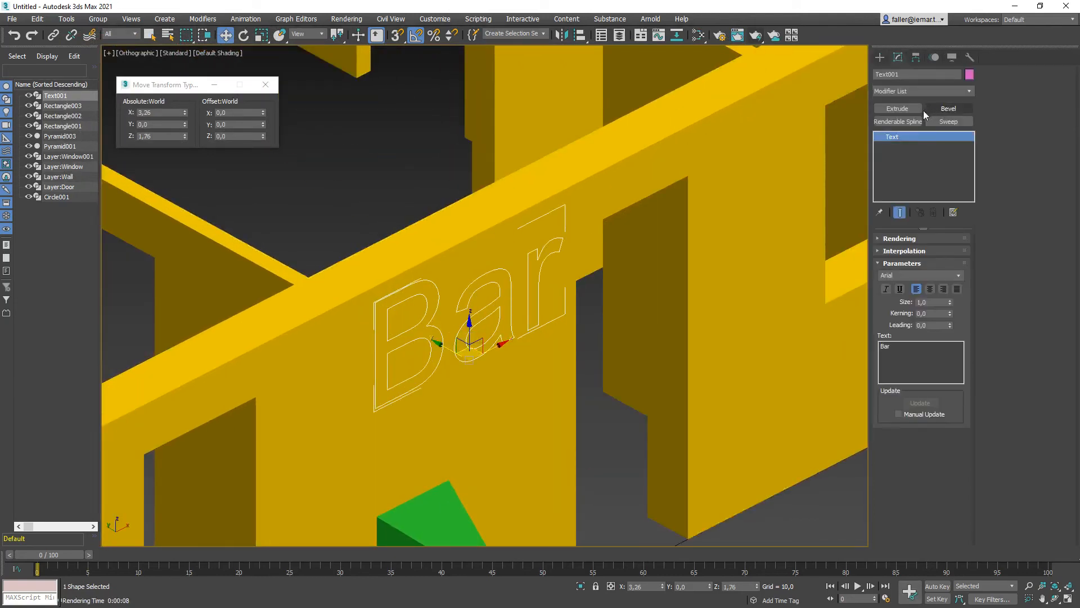
left_click(918, 109)
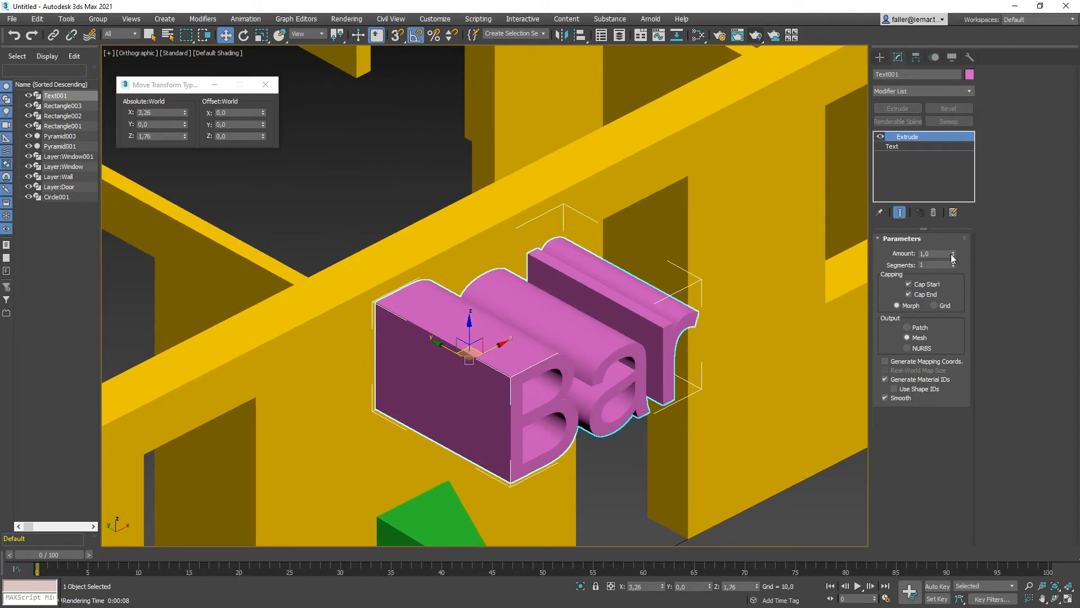
double_click(938, 257)
type("0,2")
key("Return")
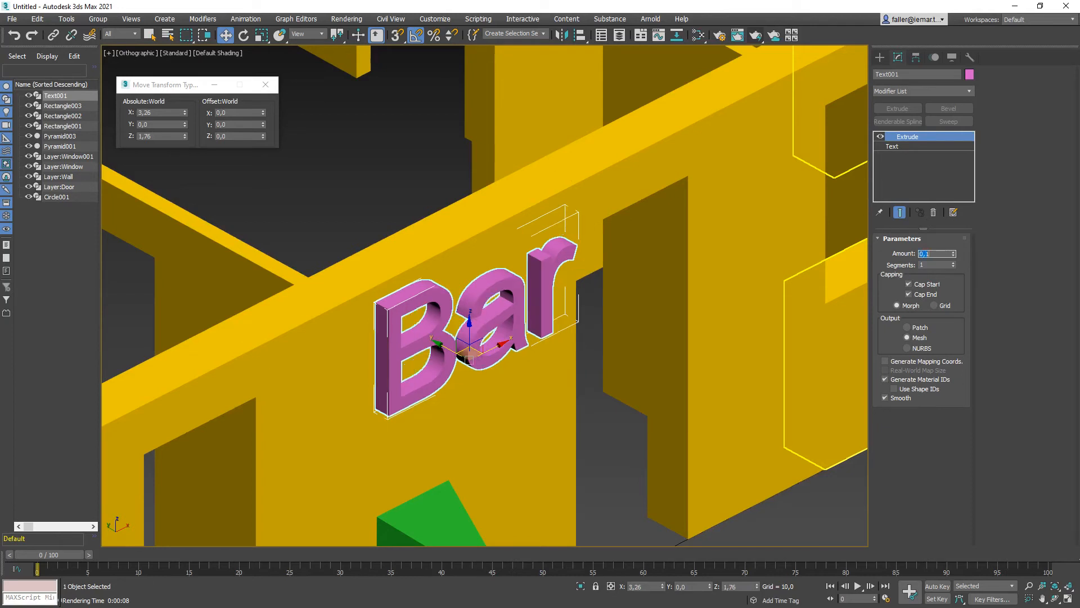
Examine the extruded Bar sign up close and render the entrance wall with it.
scroll(454, 303, "up", 5)
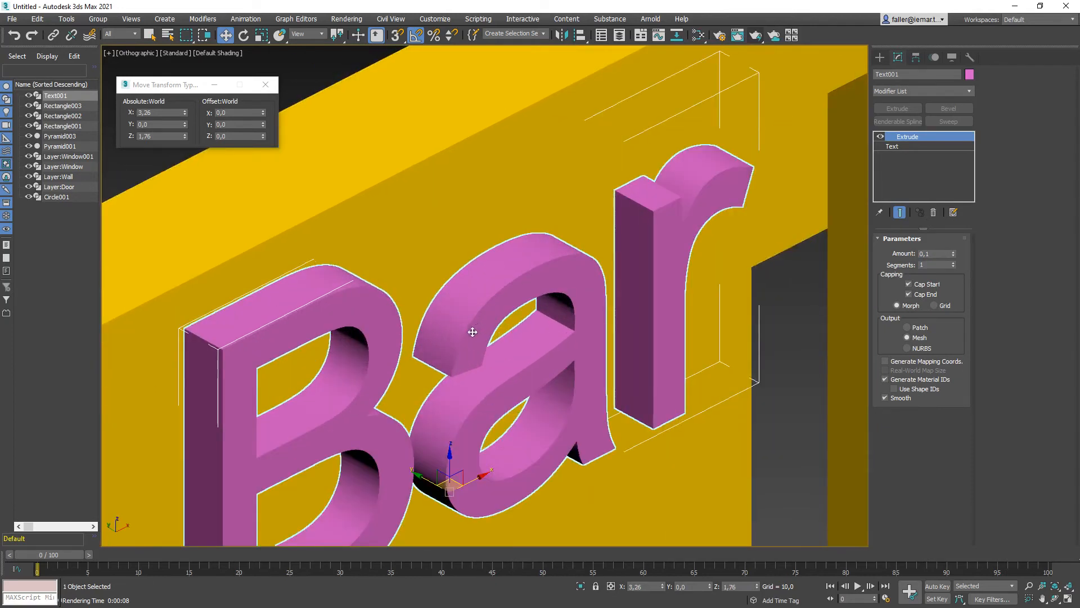
scroll(534, 304, "down", 8)
scroll(532, 326, "down", 5)
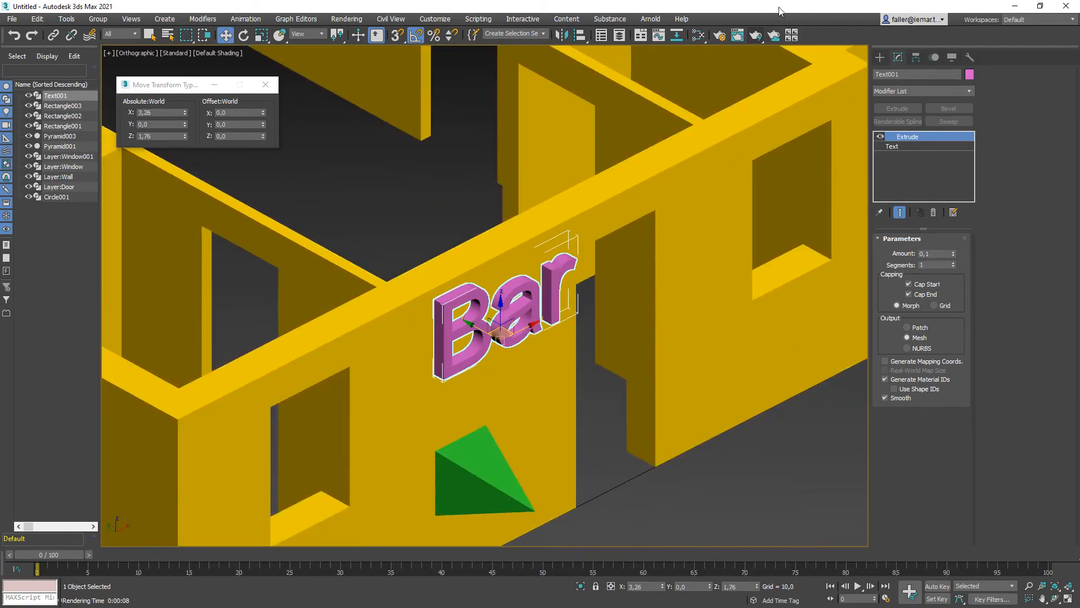
left_click(755, 35)
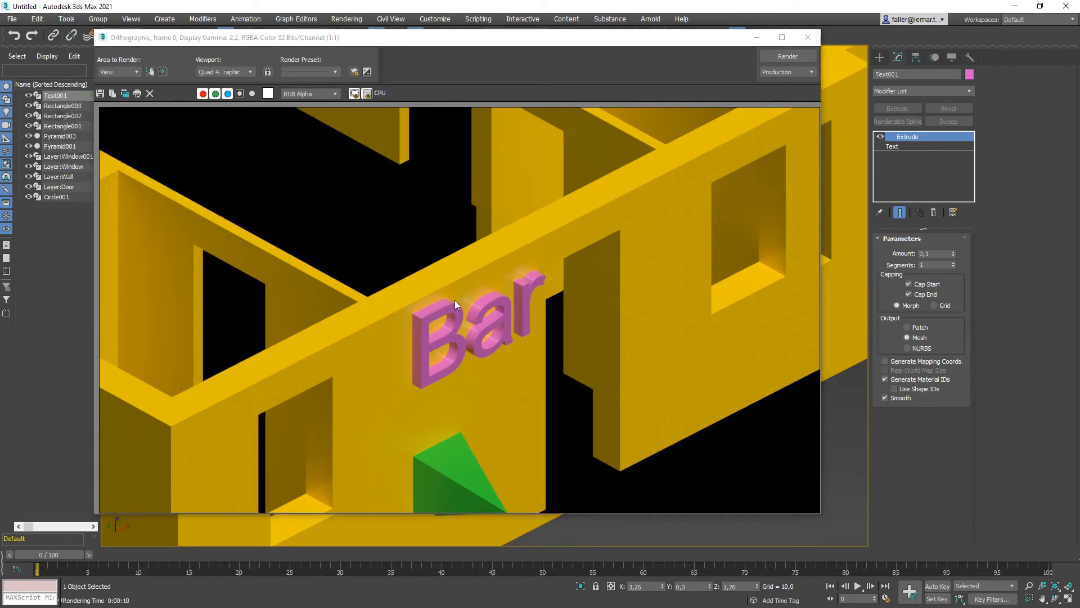
Replace the Extrude modifier on the Bar text on the entrance wall with a Bevel modifier.
left_click(808, 38)
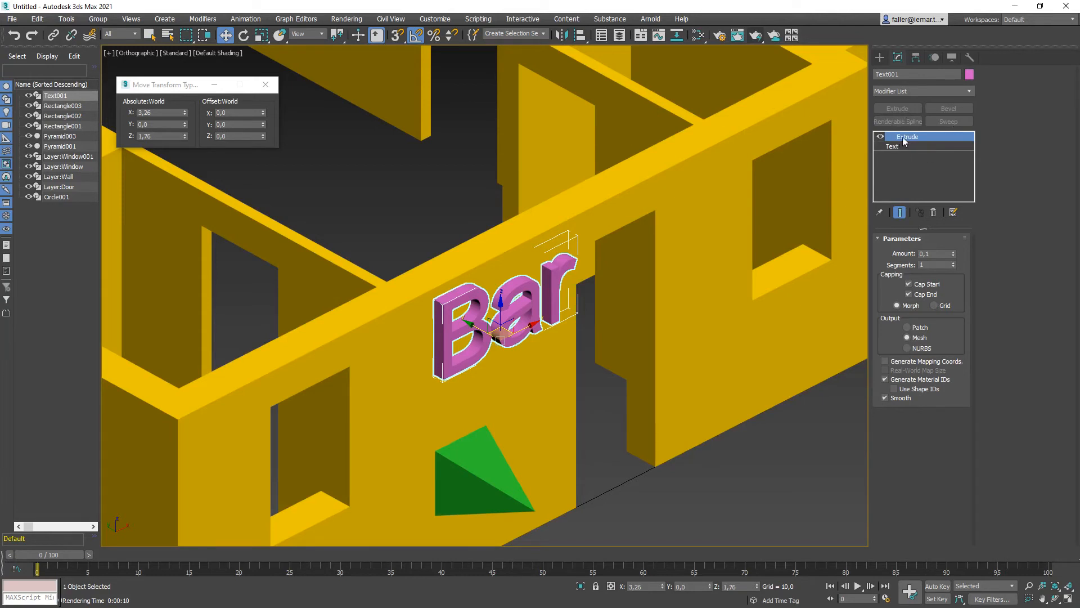
left_click(933, 212)
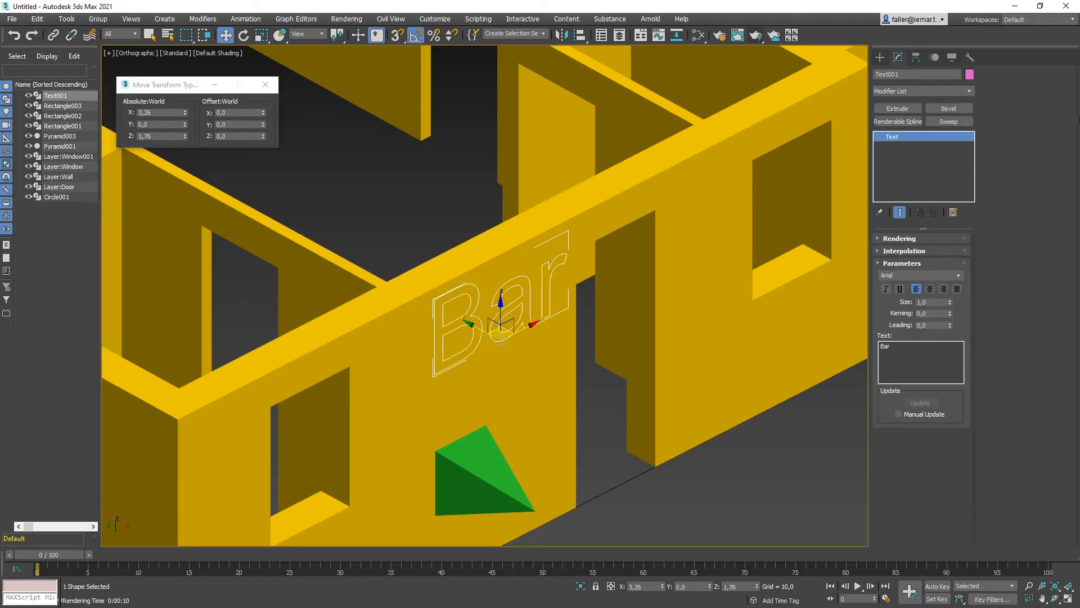
left_click(951, 109)
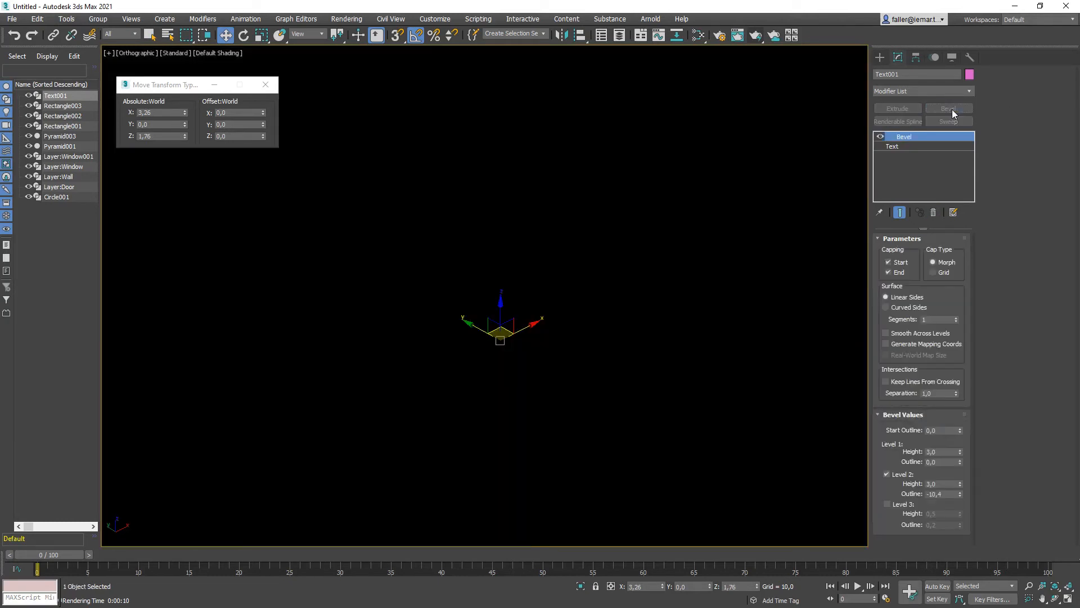
middle_click_drag(665, 313, 524, 319)
scroll(646, 324, "down", 8)
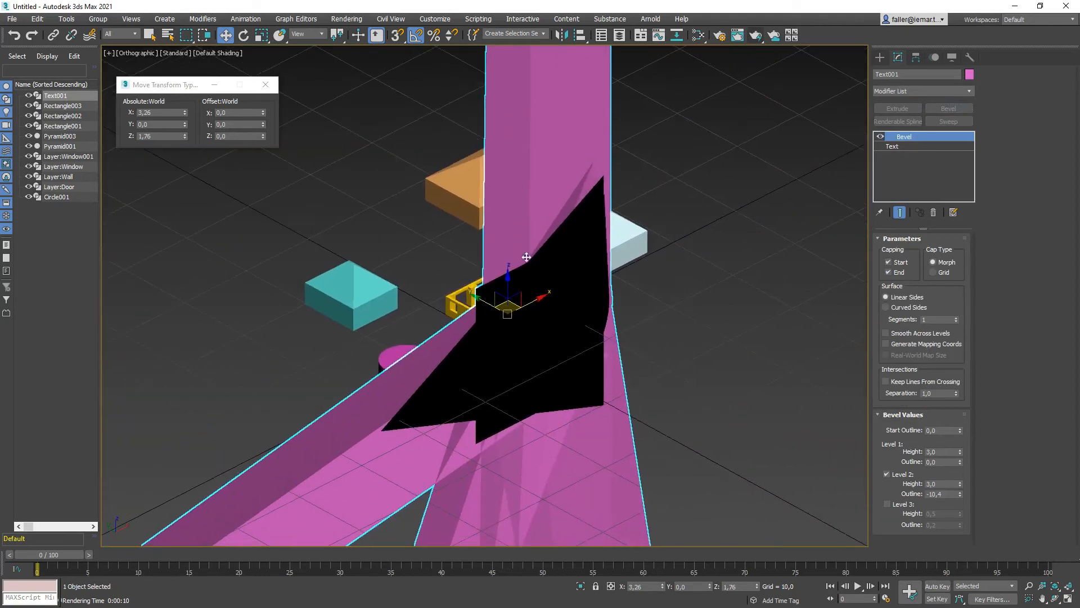
scroll(526, 257, "down", 6)
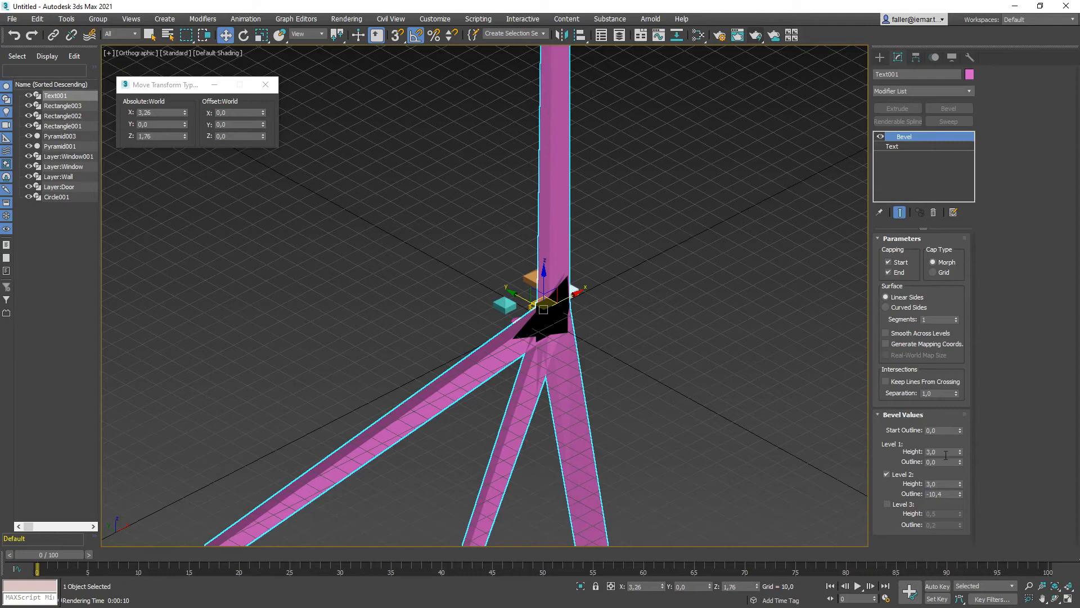
Set the Bar text's bevel to Level 1 height 0,1 and Level 2 height 0,01 with outline -0,01.
double_click(930, 452)
type("0,1")
key("Return")
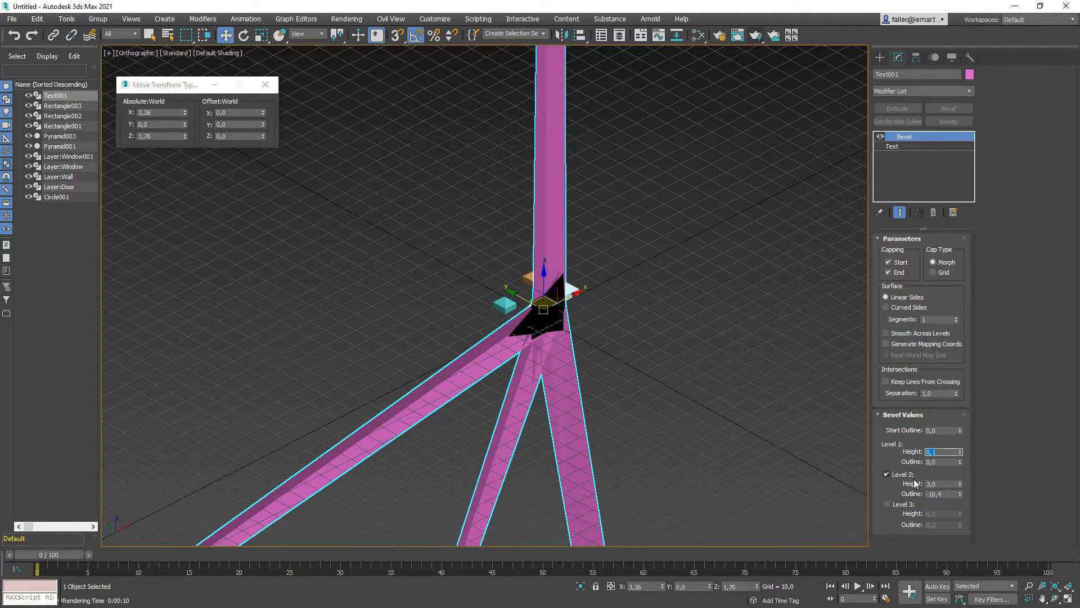
left_click_drag(941, 483, 847, 483)
type("0")
left_click_drag(947, 494, 846, 495)
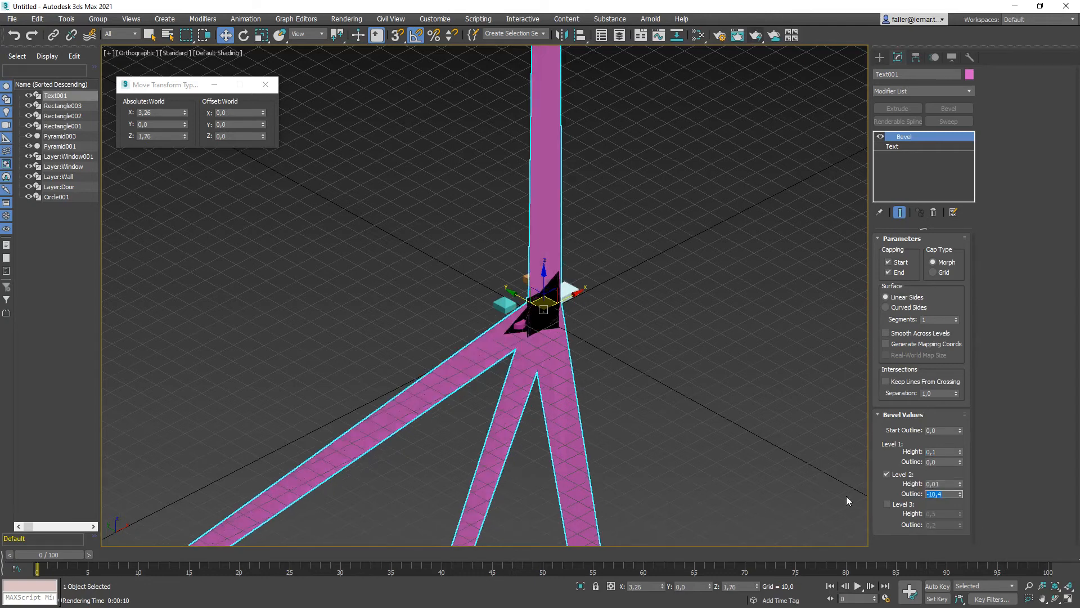
type("-")
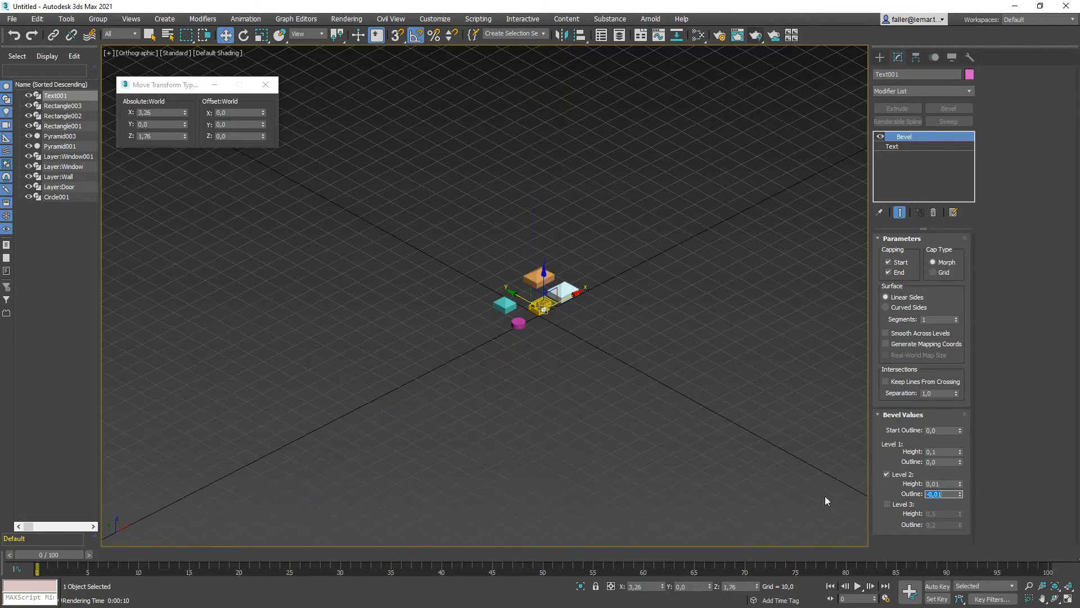
Refine the Bar text's Level 2 bevel to a height of 0,005 and an outline of -0,005.
middle_click_drag(541, 330, 538, 340)
scroll(538, 318, "up", 10)
scroll(521, 328, "up", 8)
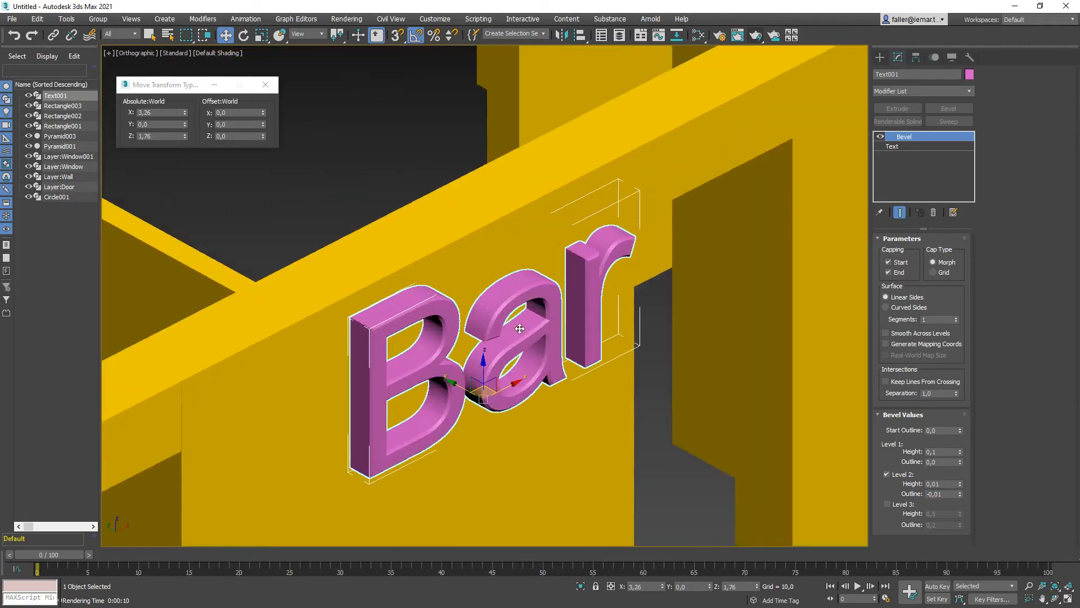
scroll(521, 322, "up", 3)
scroll(512, 310, "down", 2)
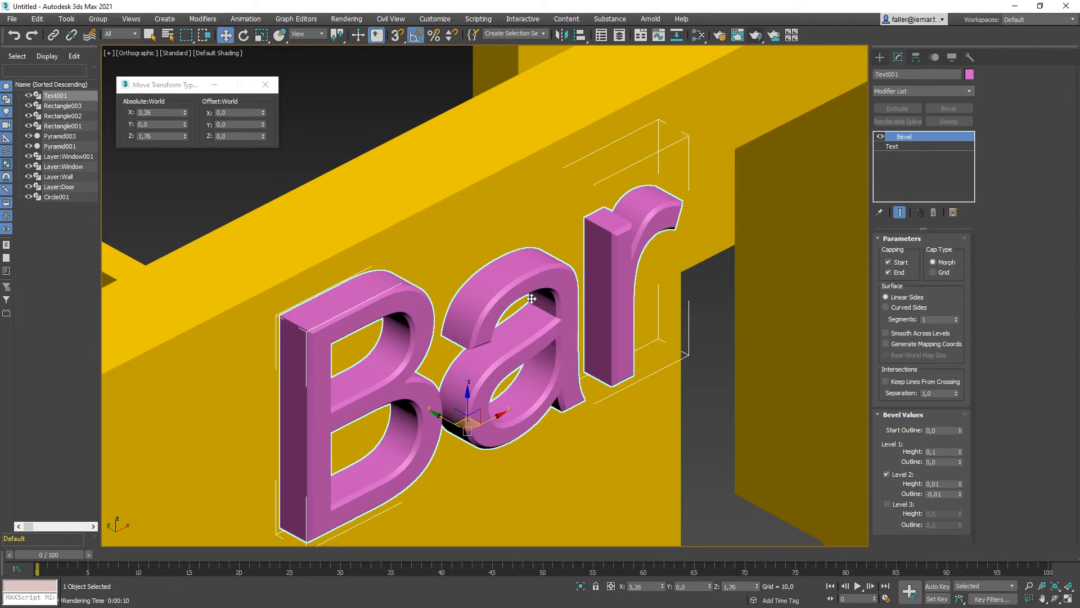
middle_click_drag(543, 275, 464, 304, "alt")
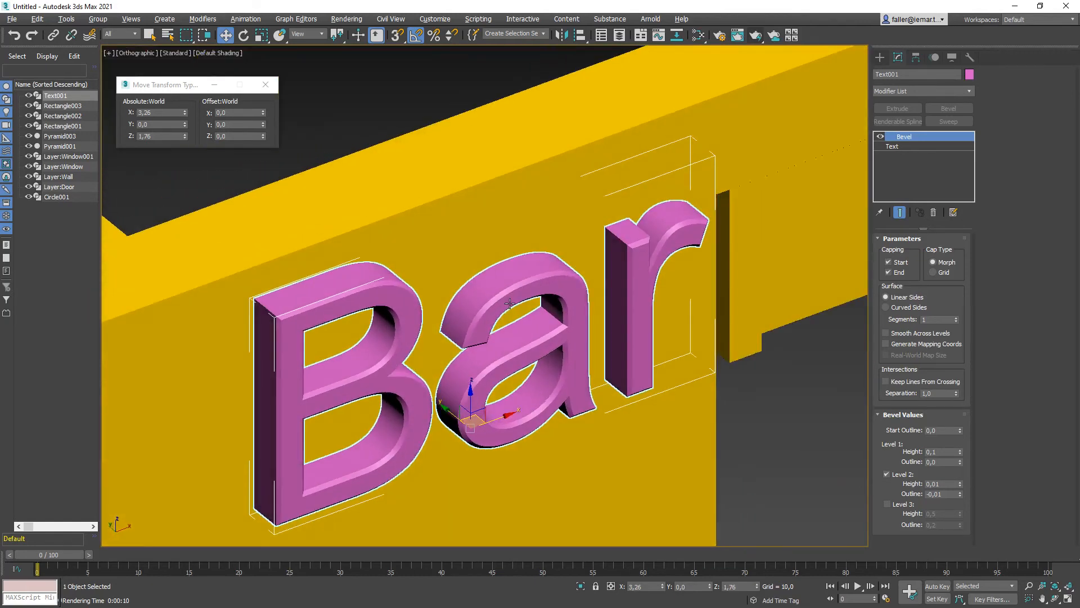
scroll(526, 295, "down", 3)
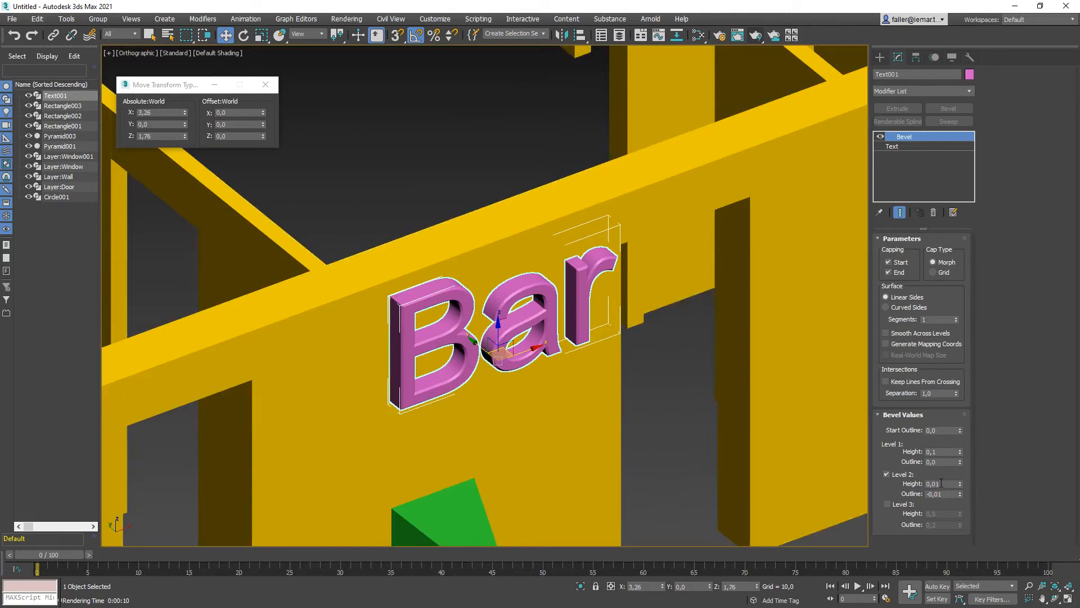
left_click_drag(941, 484, 881, 484)
type("0,005")
key("Tab")
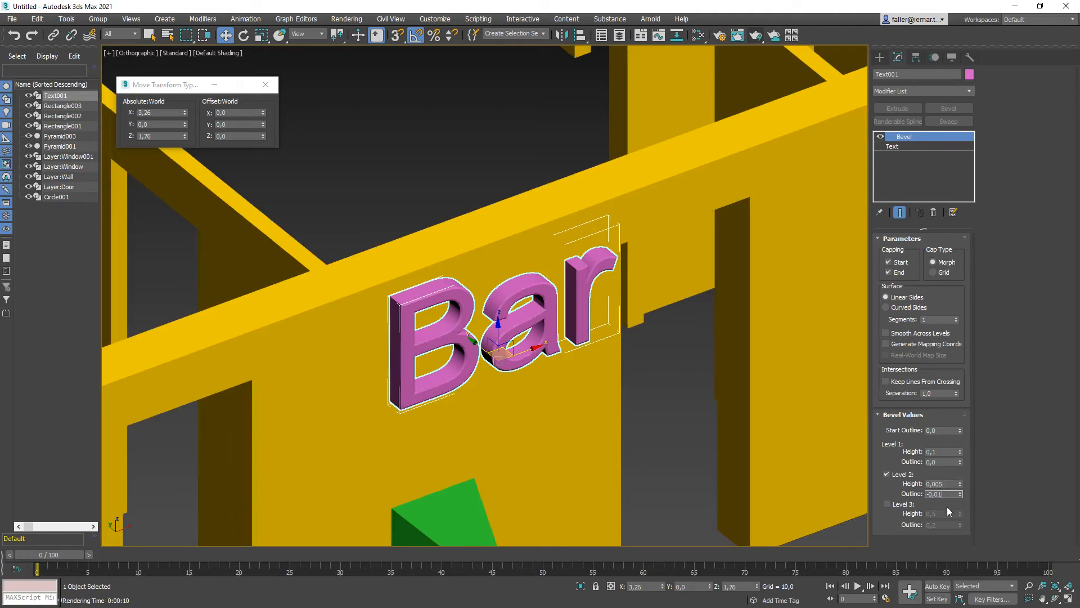
type("-0,005")
key("Return")
Render the entrance wall with the bevelled Bar sign in a perspective view and put the render window away.
scroll(522, 287, "up", 5)
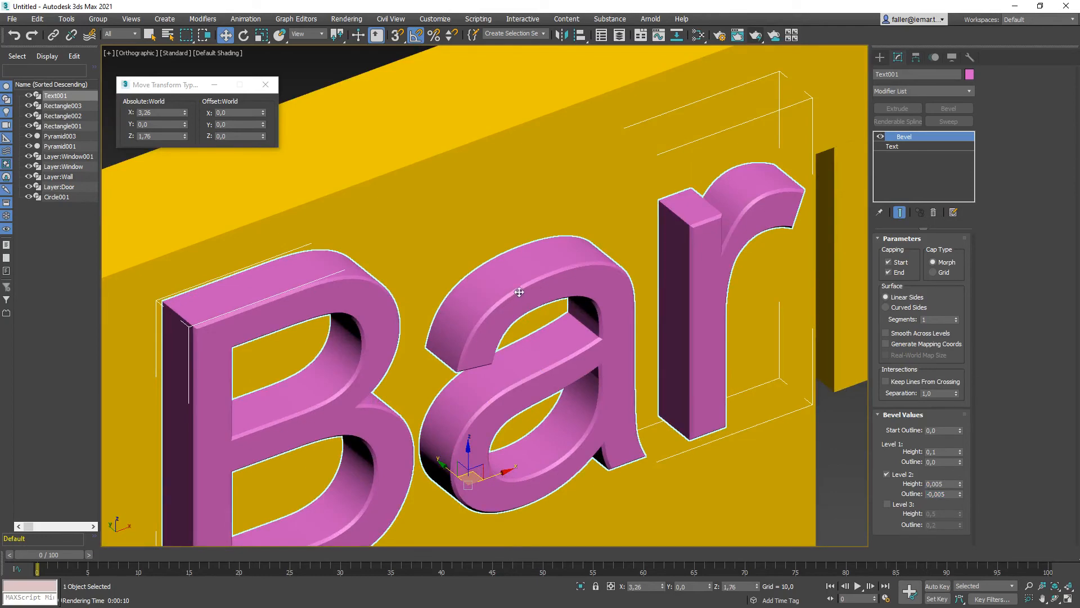
scroll(482, 392, "down", 3)
scroll(482, 392, "down", 5)
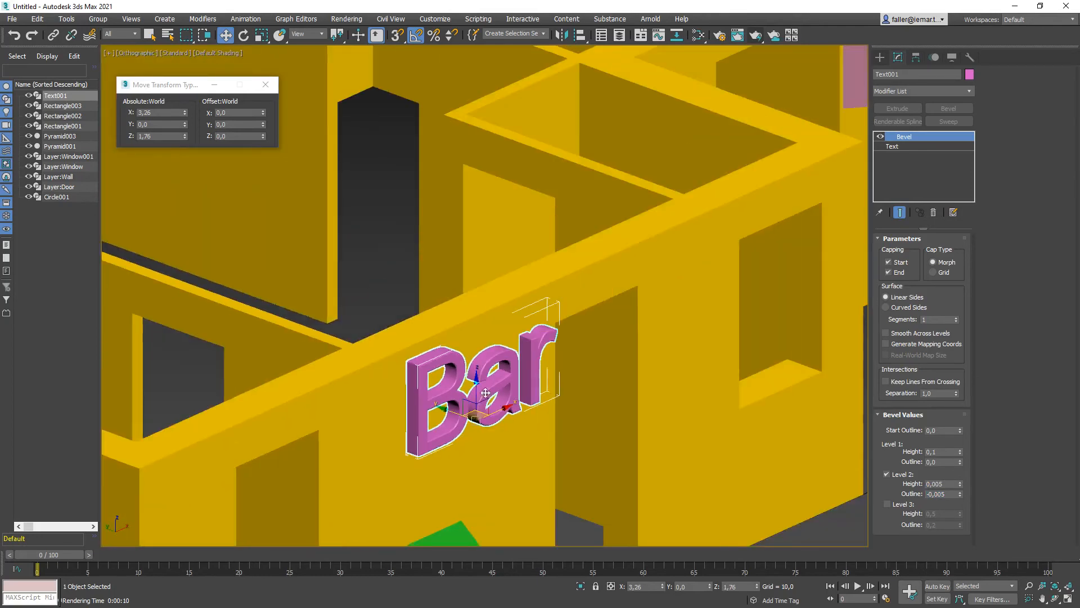
key("p")
key("F3")
middle_click_drag(575, 340, 567, 216, "alt")
scroll(569, 308, "up", 5)
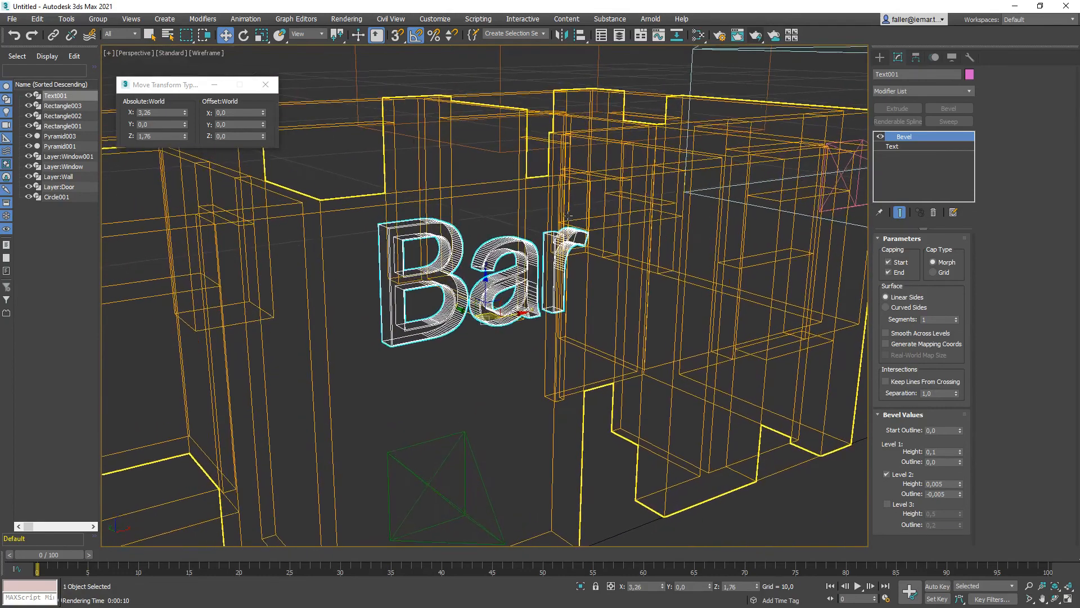
scroll(567, 216, "down", 3)
left_click(756, 36)
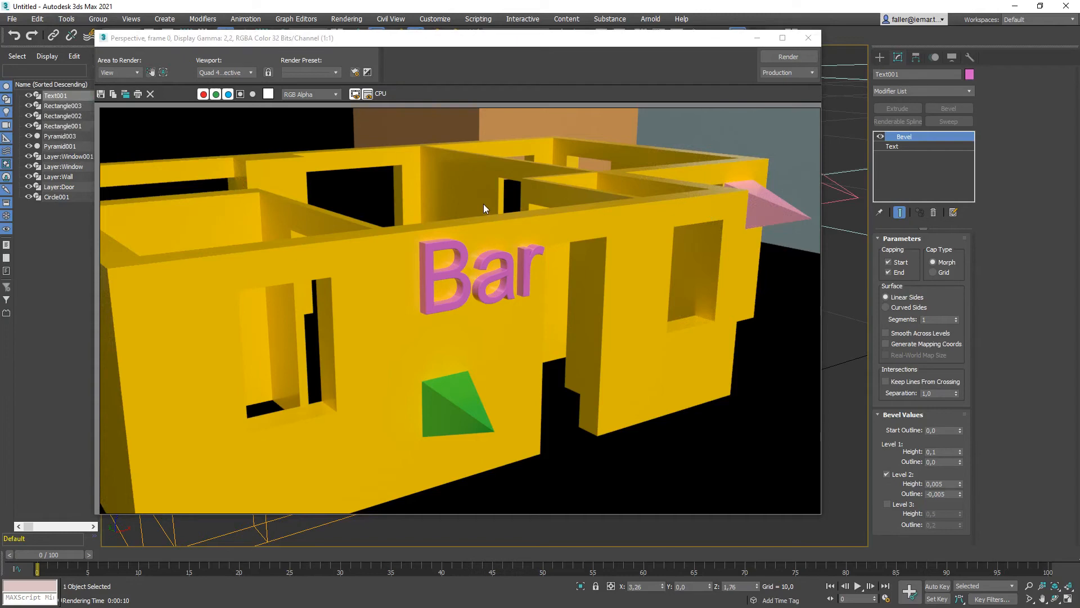
left_click(808, 37)
Deselect the sign and start a new TextPlus primitive with the text Bar.
middle_click_drag(539, 319, 586, 427, "alt")
left_click(632, 451)
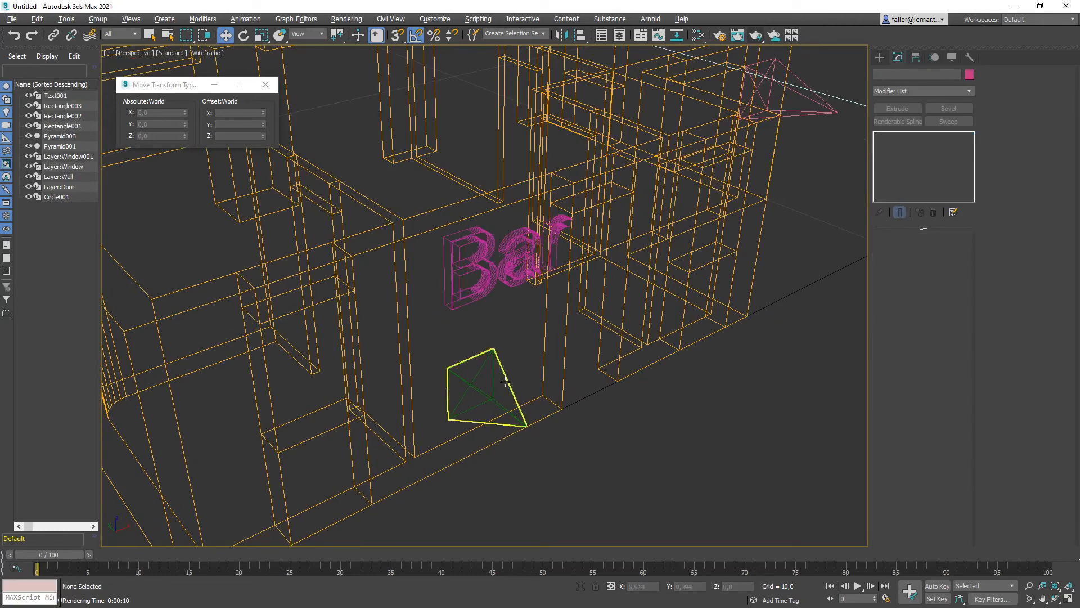
left_click(880, 57)
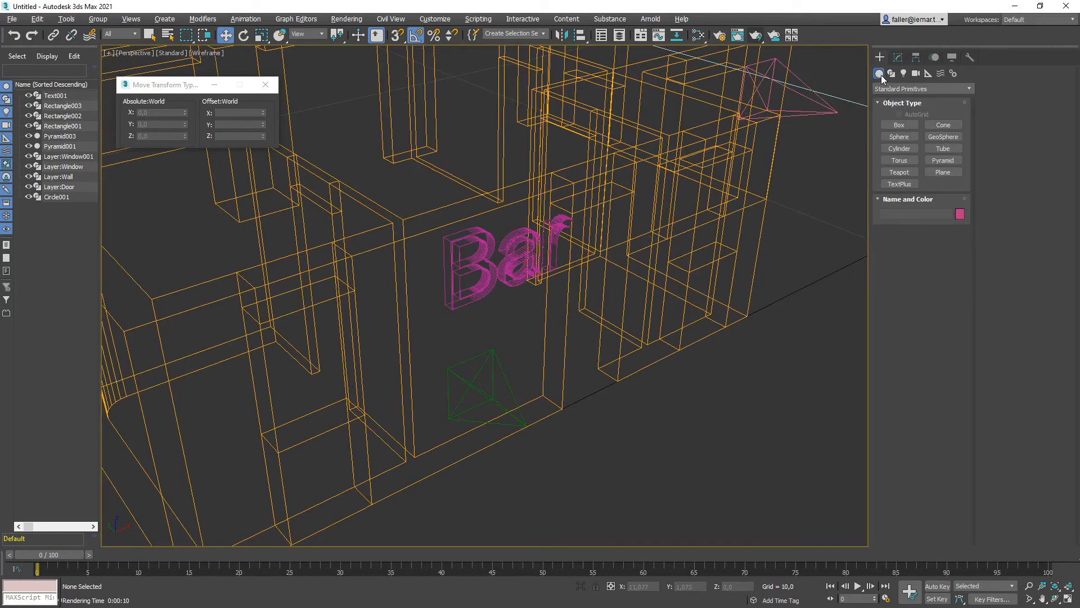
left_click(898, 184)
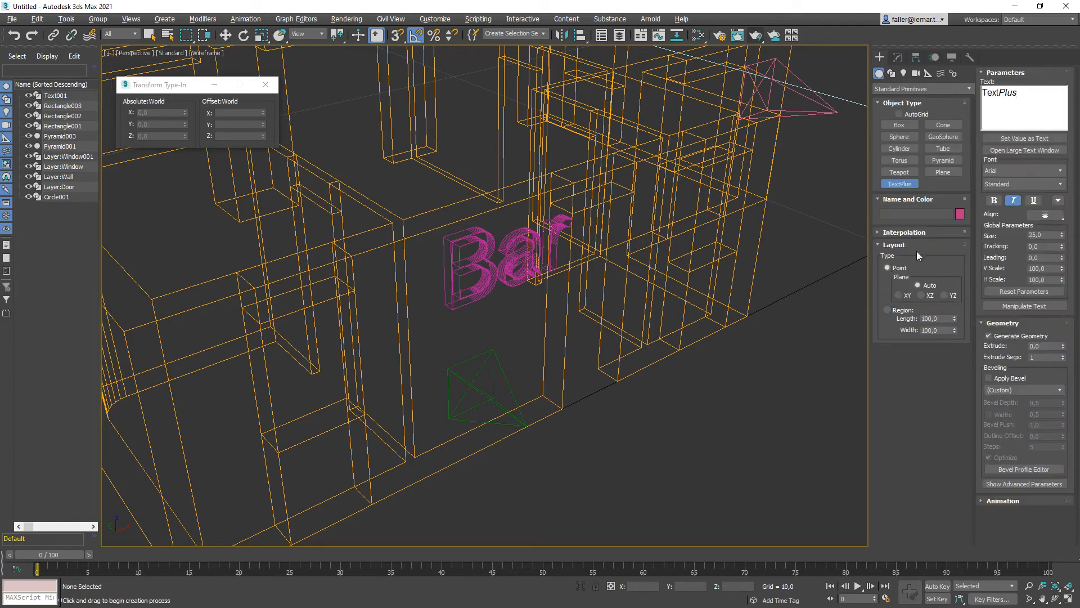
left_click_drag(1022, 95, 956, 93)
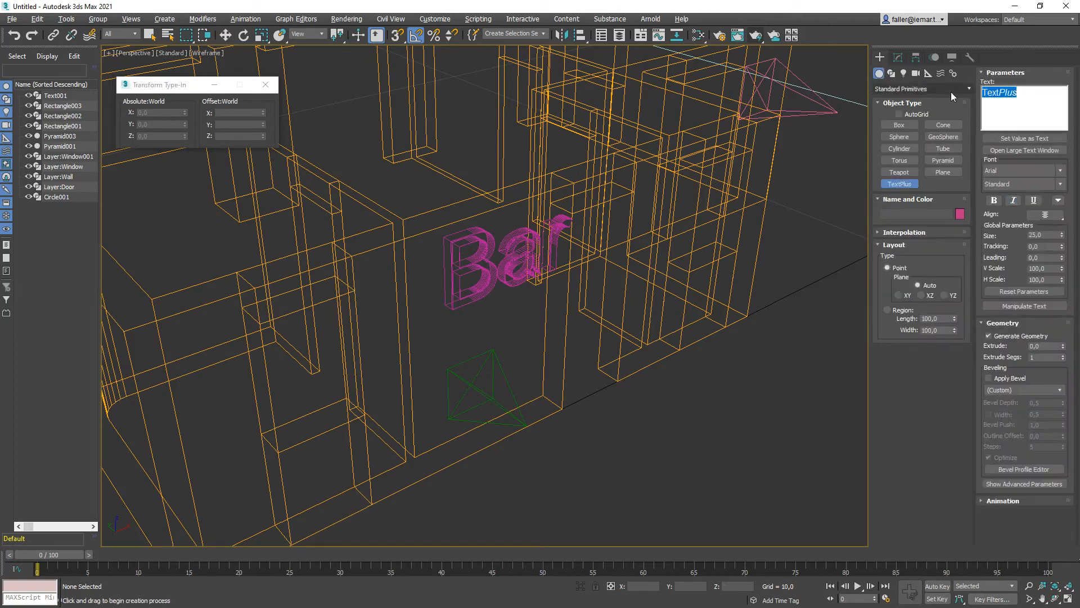
type("Bar")
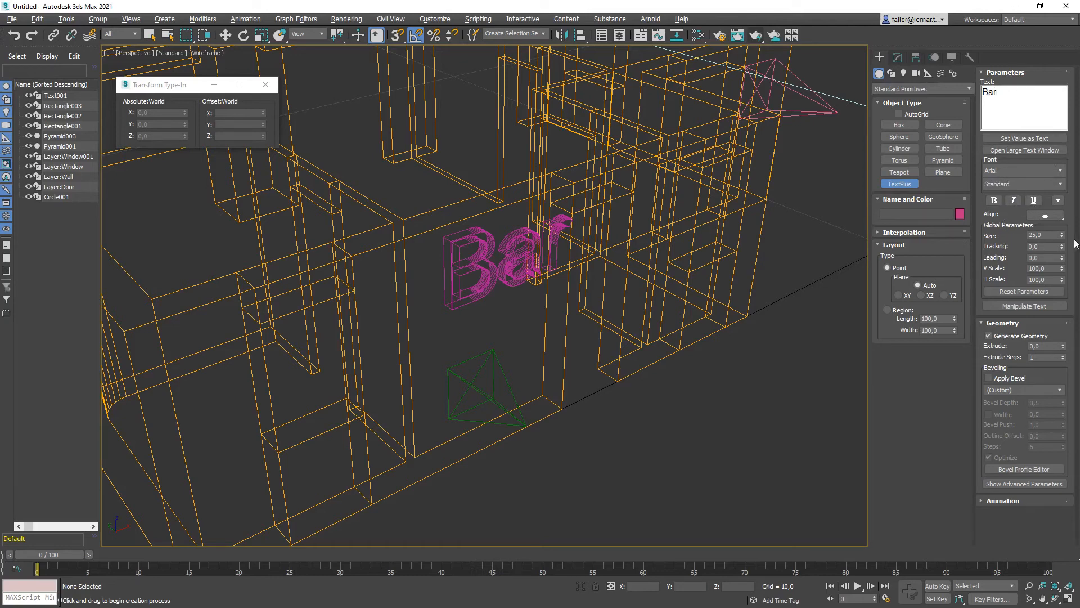
Set the TextPlus size to 1,0 and enable its bevel.
left_click_drag(1054, 235, 986, 235)
type("1")
key("Tab")
left_click(1042, 241)
left_click(994, 368)
left_click(989, 378)
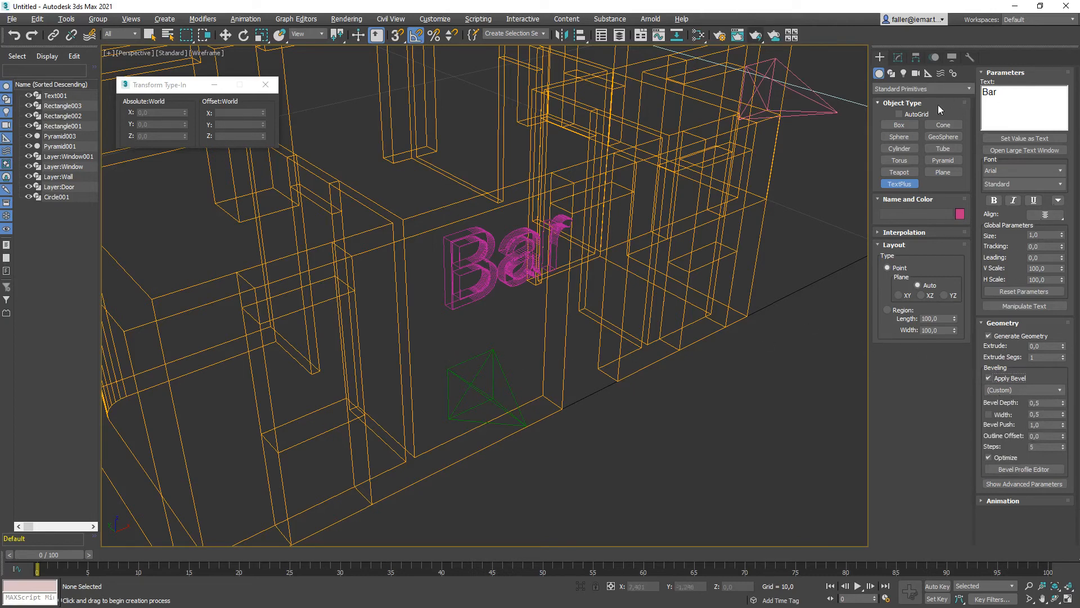
Place the TextPlus Bar on the ground in front of the entrance wall and display the scene shaded.
scroll(593, 366, "down", 15)
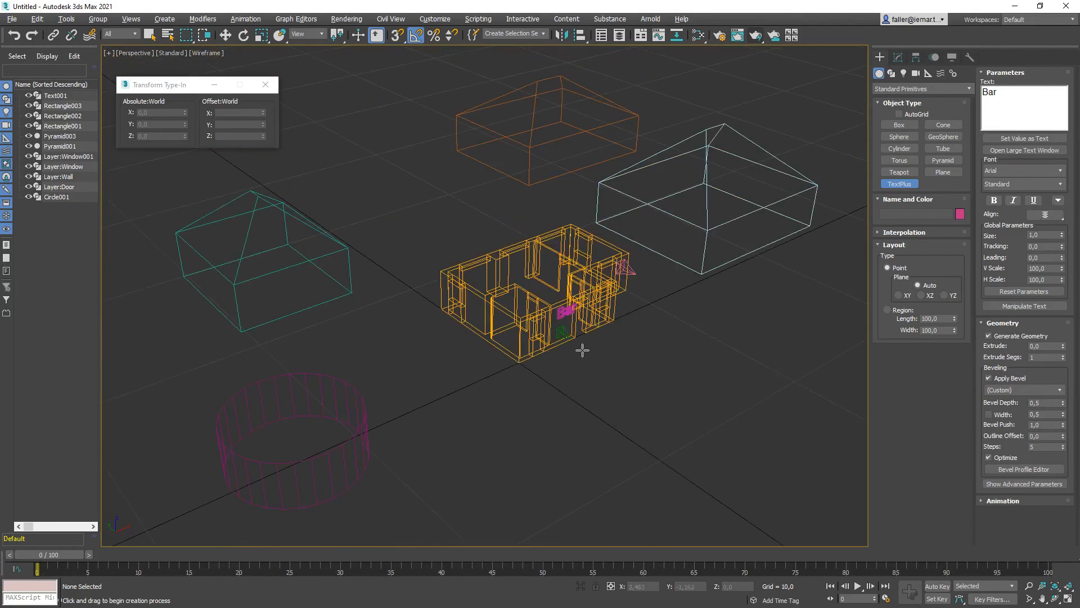
scroll(580, 343, "up", 5)
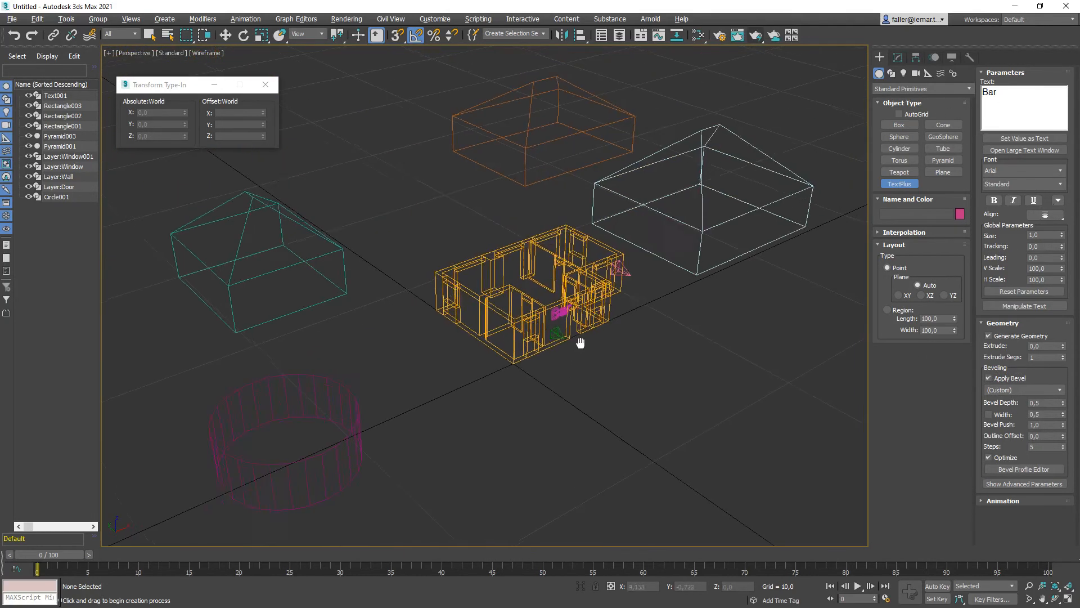
left_click(528, 387)
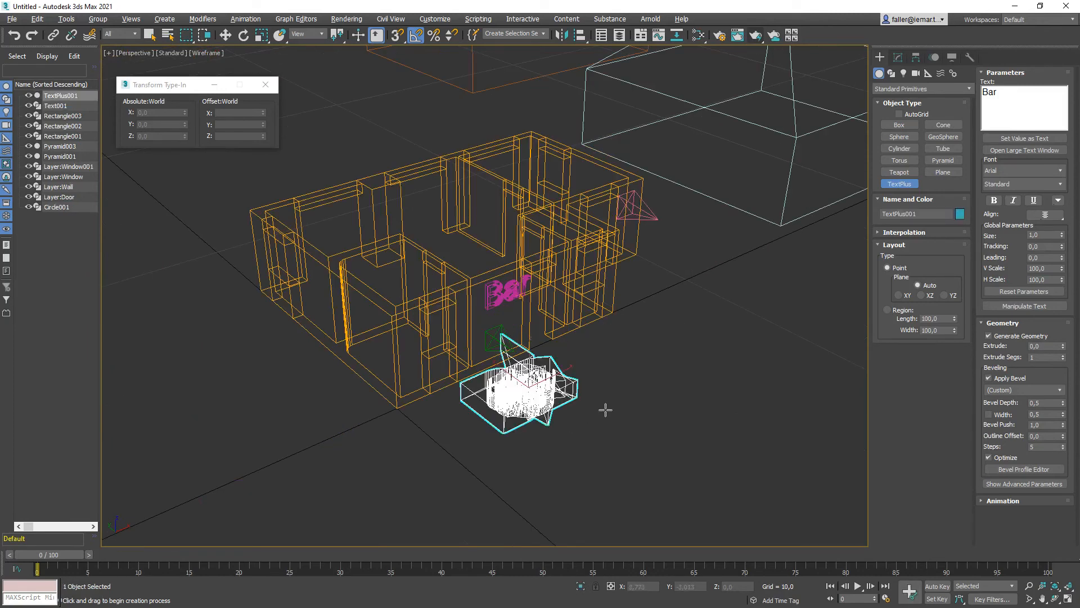
key("F3")
scroll(598, 405, "up", 4)
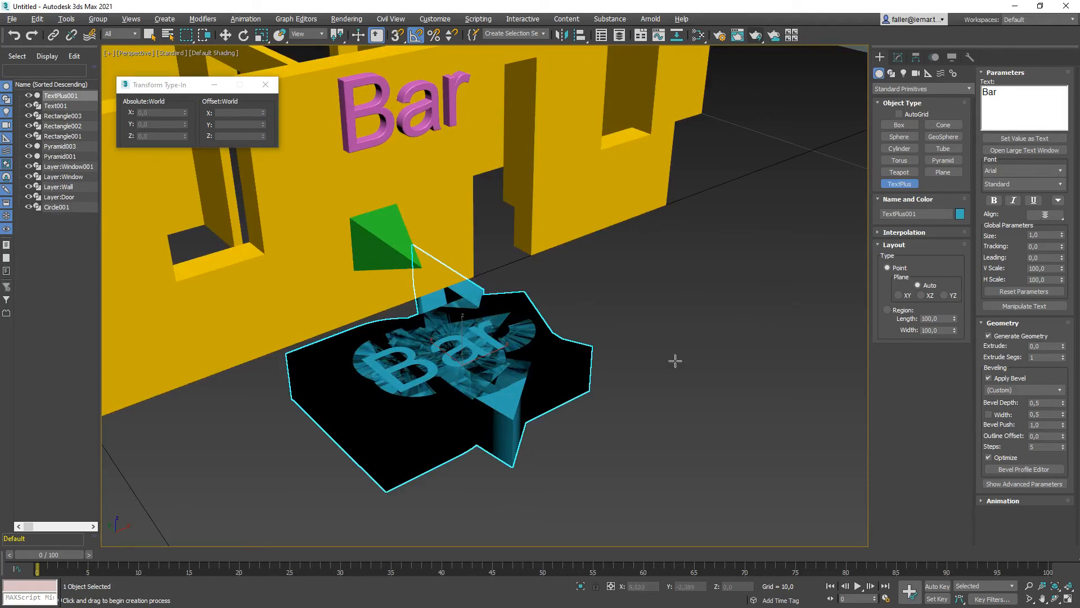
Set the TextPlus bevel to depth 0,1, width 0,0, push 0,005 and outline offset -0,005.
left_click(1038, 403)
type("0,")
key("Return")
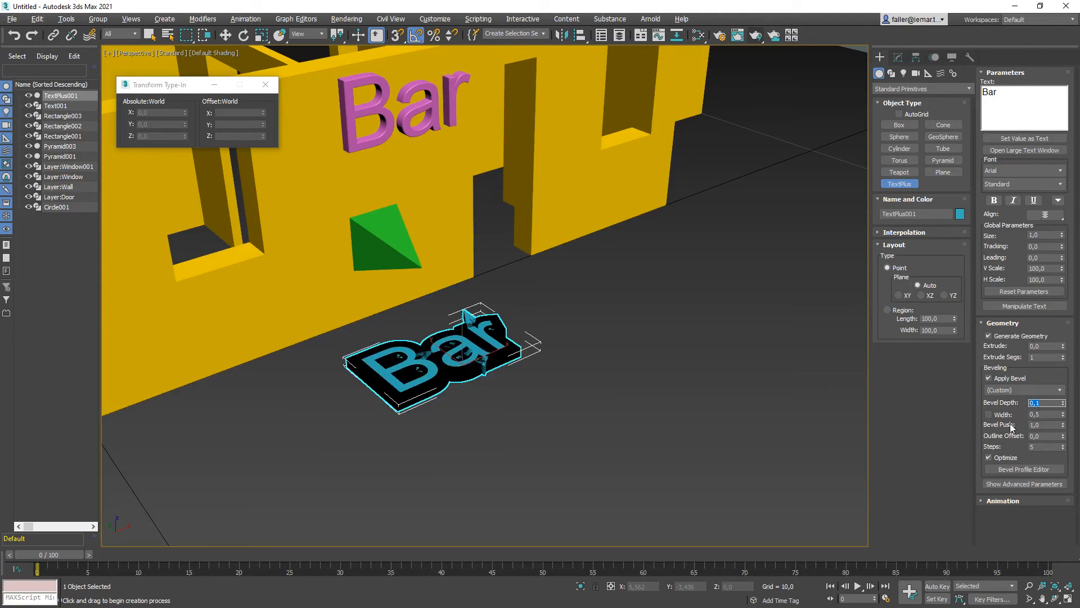
left_click(1039, 424)
left_click(1047, 436)
key("Return")
scroll(733, 378, "down", 2)
scroll(421, 339, "up", 5)
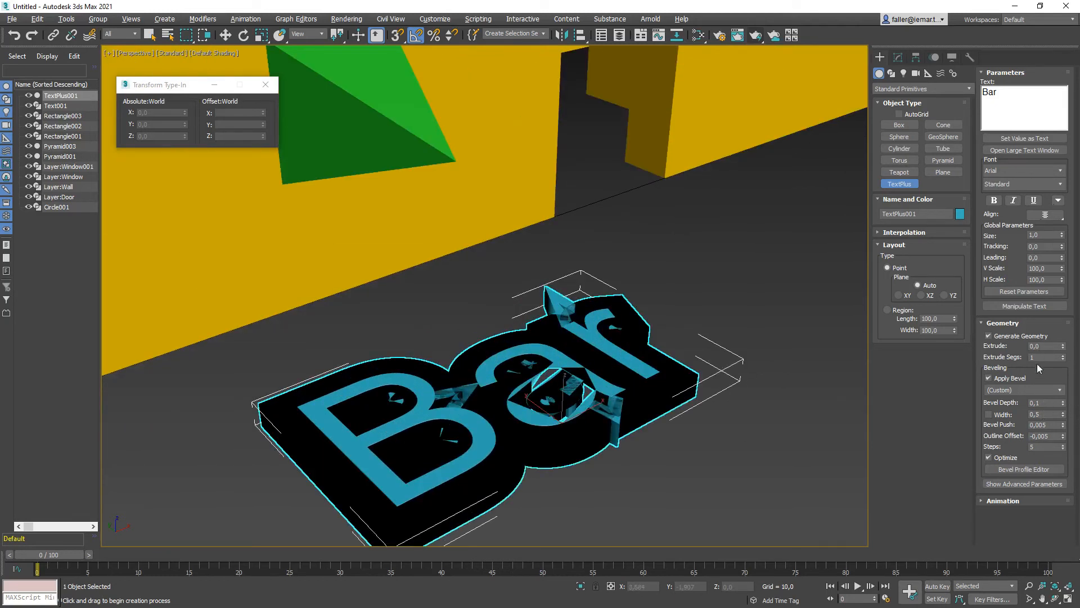
double_click(1041, 415)
type("0")
key("Return")
Try the TextPlus bevel with Optimize switched off and look through the bevel presets.
left_click(989, 456)
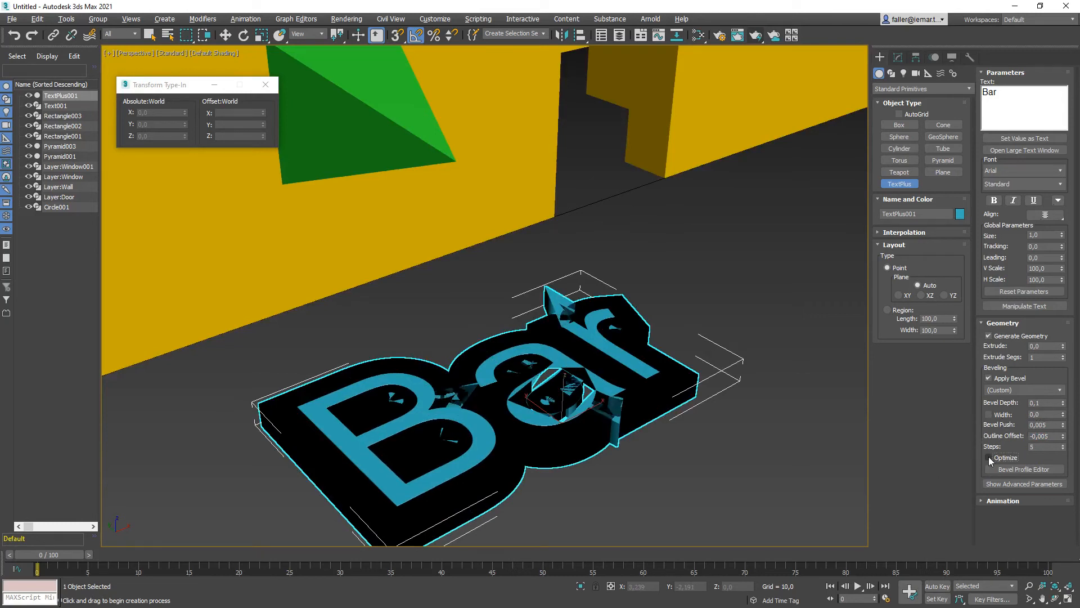
left_click(989, 456)
left_click(988, 457)
left_click(989, 457)
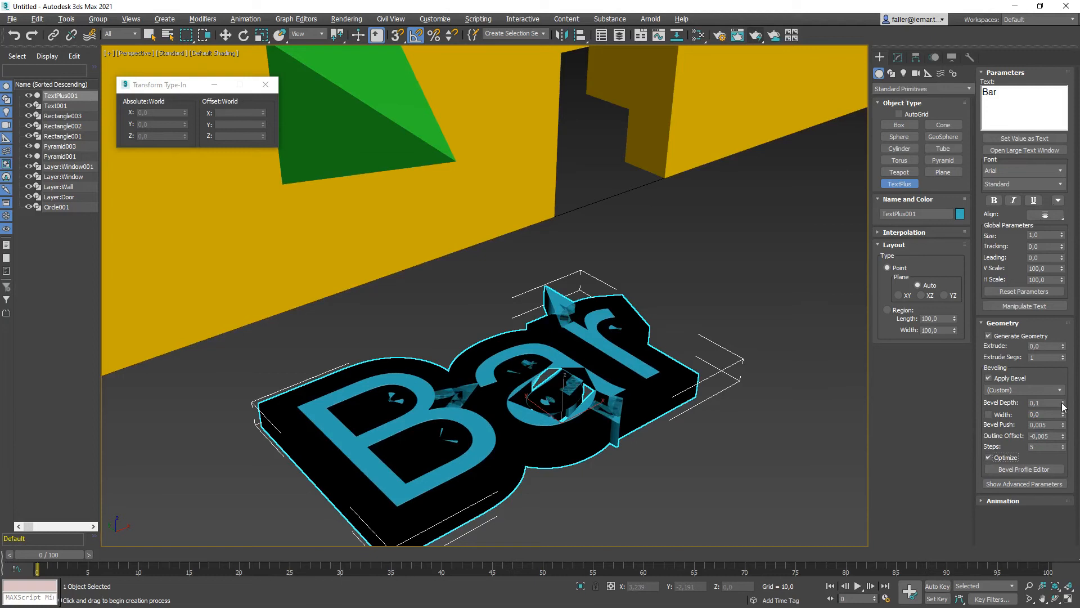
left_click(1059, 390)
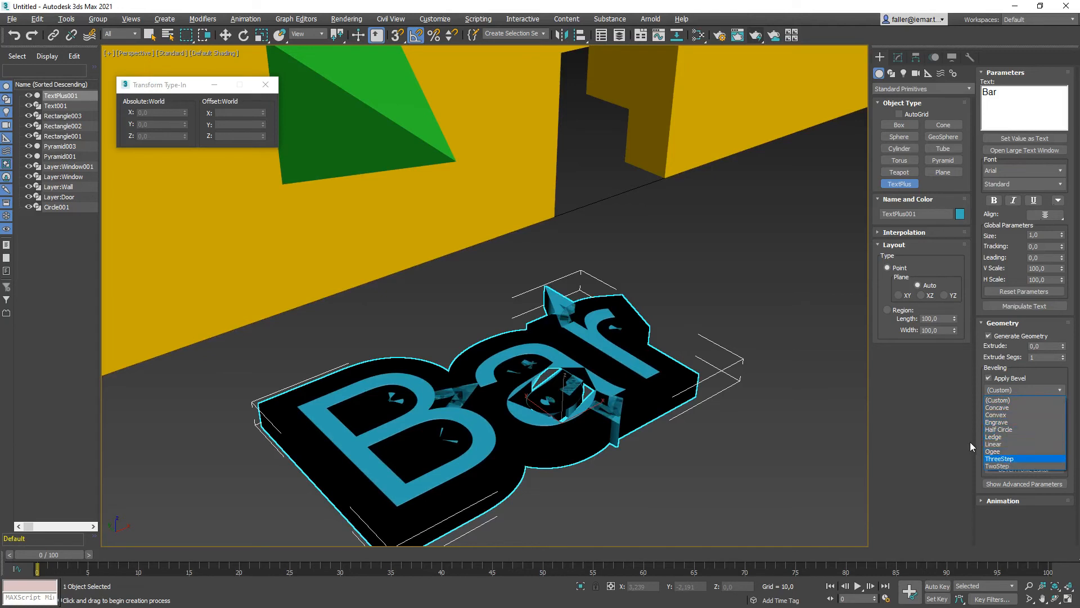
left_click(994, 451)
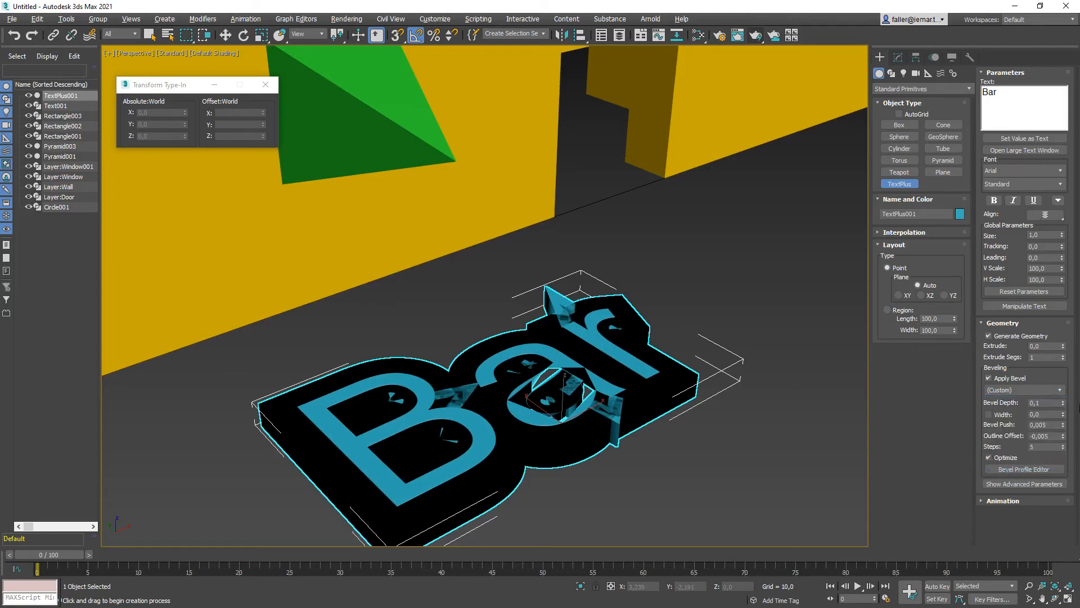
Reduce the TextPlus bevel depth to 0,04.
left_click(1064, 405)
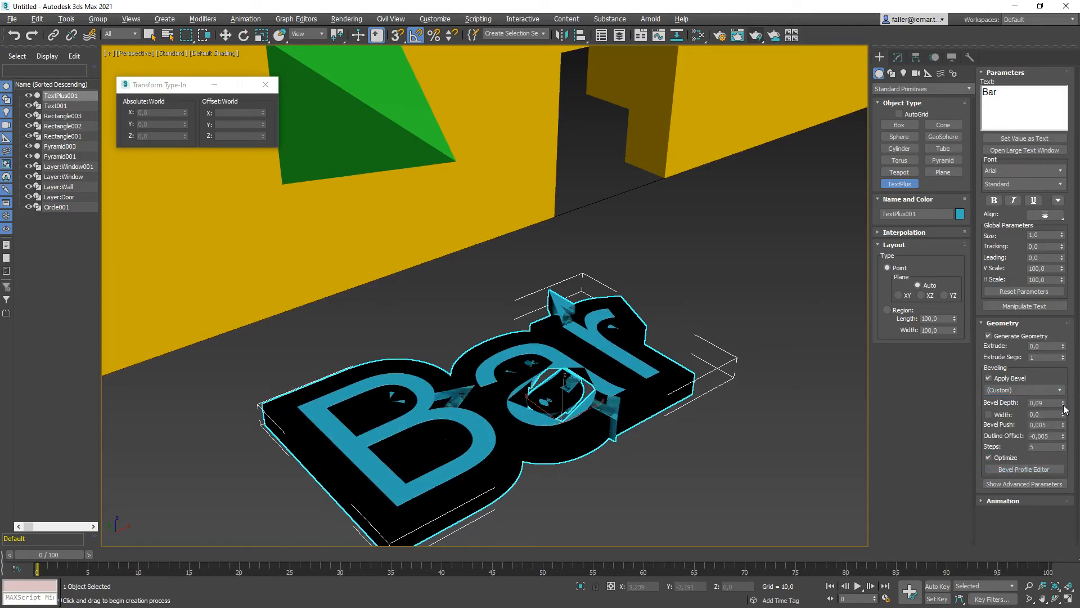
left_click(1064, 405)
left_click(1063, 405)
left_click(1064, 404)
left_click(1064, 405)
left_click(1063, 405)
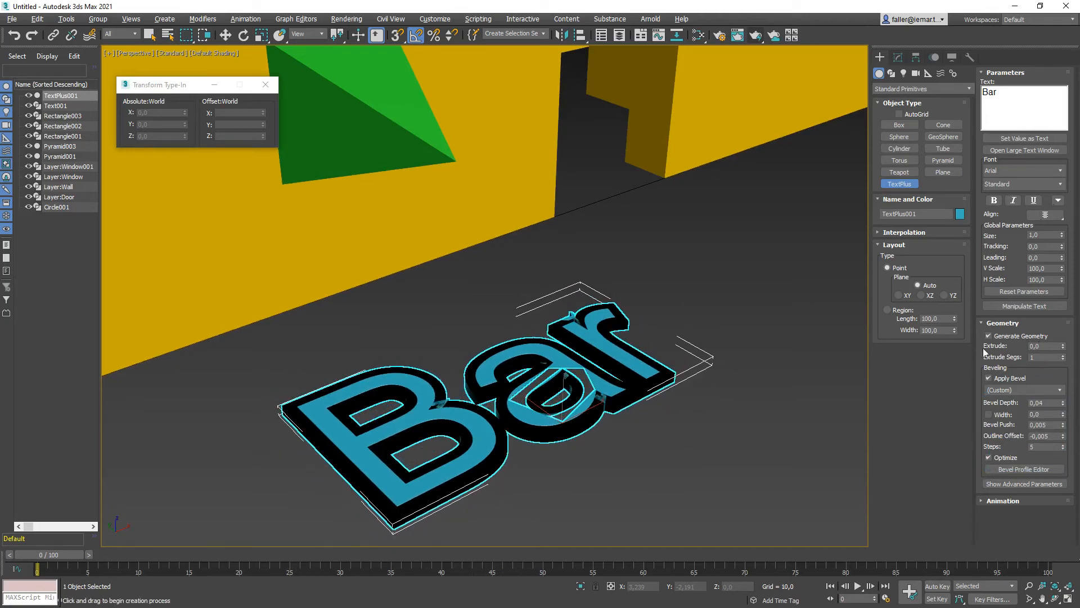
Set the TextPlus Bar's extrusion to 0,1, its bevel depth to 0,005 and its outline offset to 0,0.
left_click_drag(1042, 346, 998, 346)
type("0,1")
key("Return")
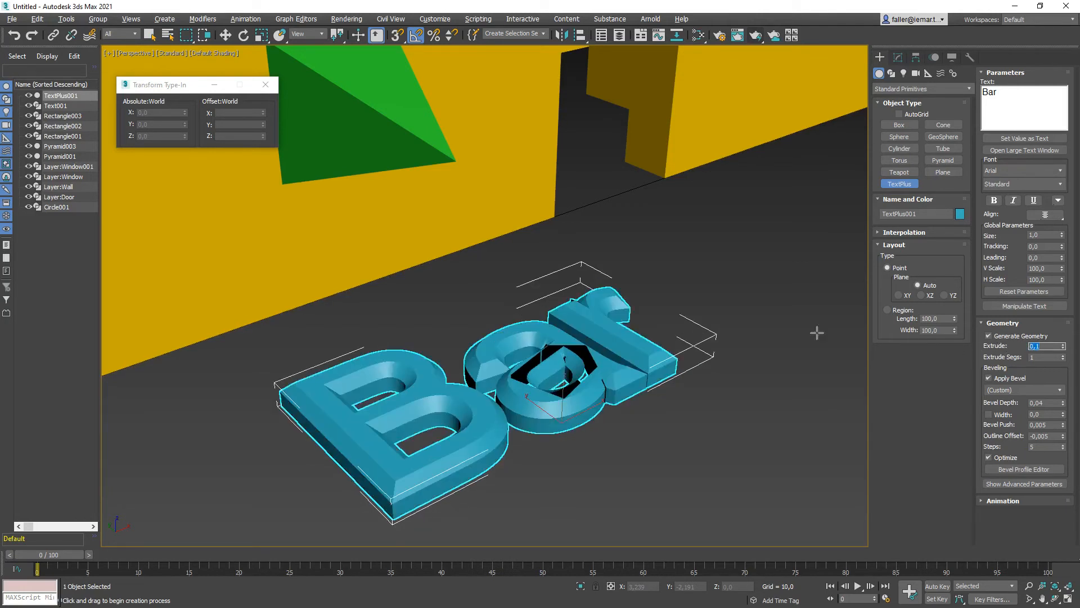
left_click(1046, 402)
type("5")
key("Return")
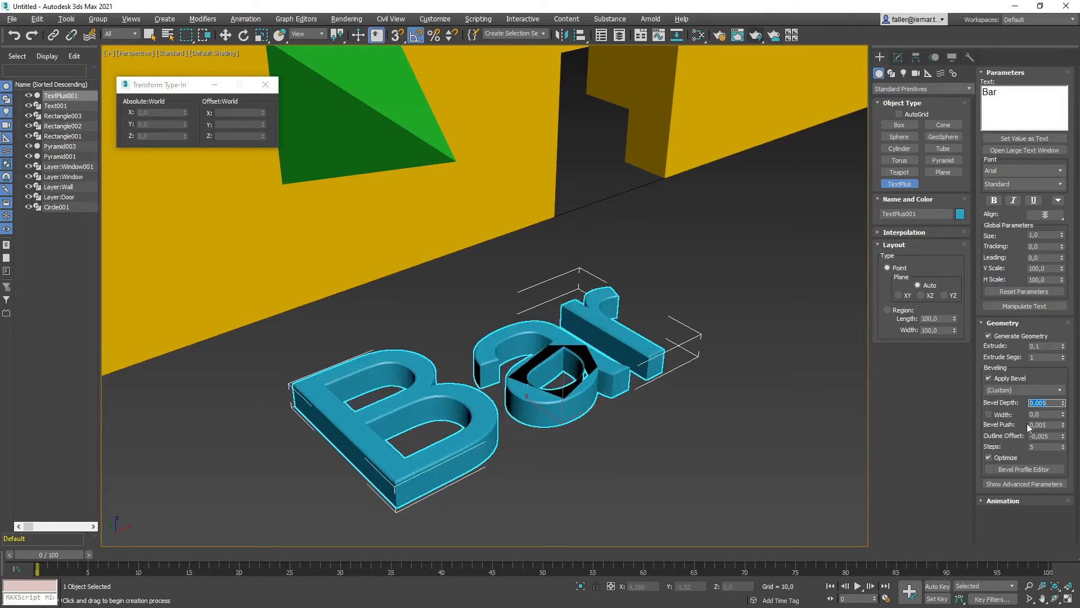
left_click_drag(1049, 435, 1027, 435)
type("0")
key("Return")
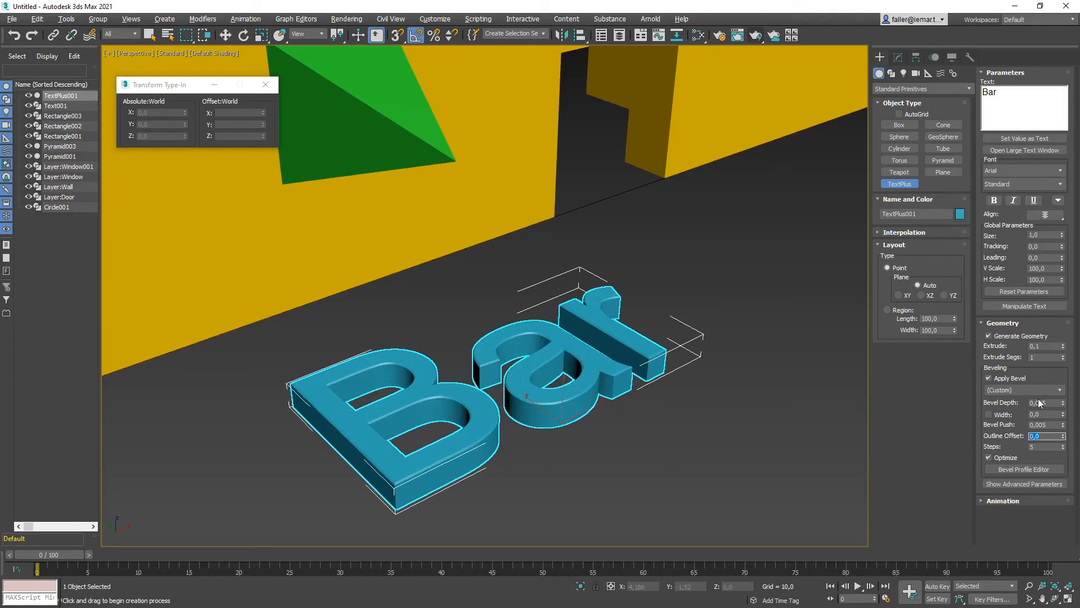
Try a negative bevel depth of -0,015 on the TextPlus Bar.
scroll(569, 412, "up", 5)
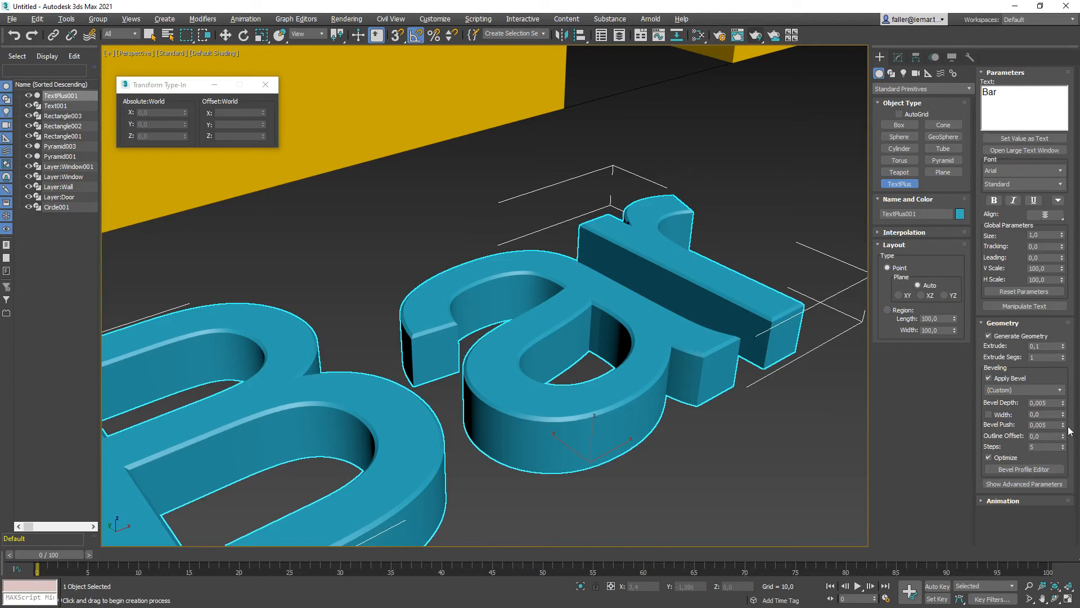
left_click_drag(1063, 427, 947, 427)
type("0,00")
left_click(1063, 402)
left_click(1063, 404)
left_click(1063, 404)
left_click(1063, 405)
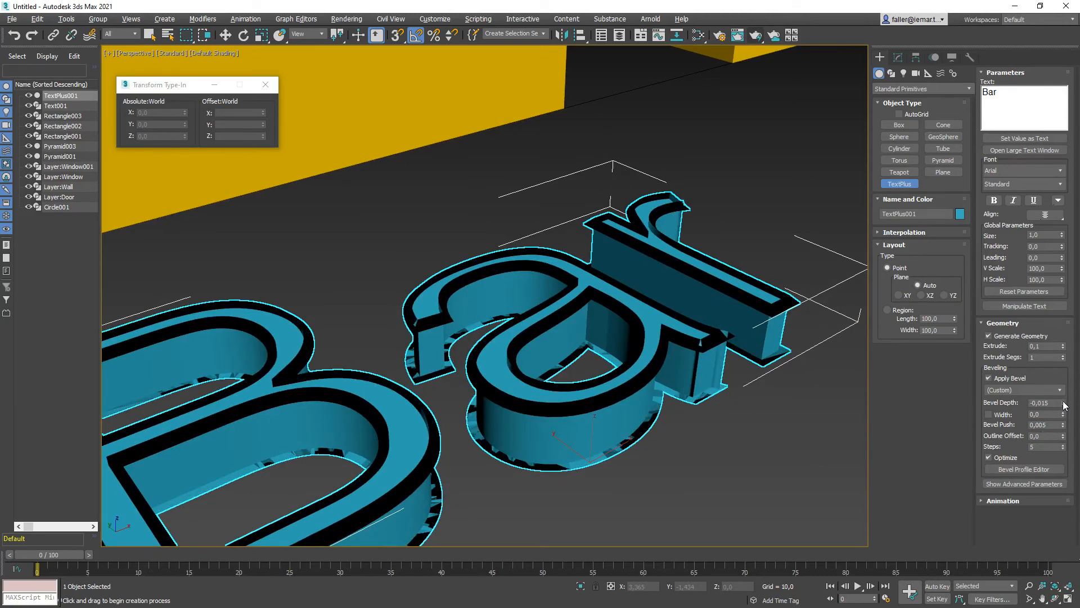
left_click(1064, 401)
left_click(1063, 401)
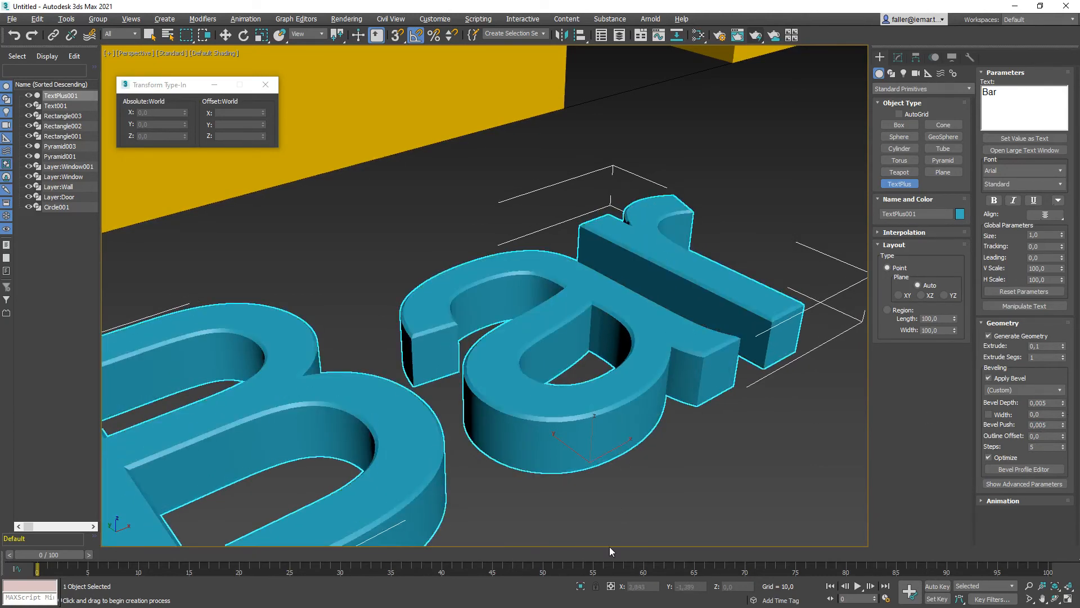
Compare the TextPlus Bar with the wall's spline text and show the base Text parameters beneath its Bevel modifier.
scroll(540, 333, "down", 5)
scroll(540, 333, "down", 3)
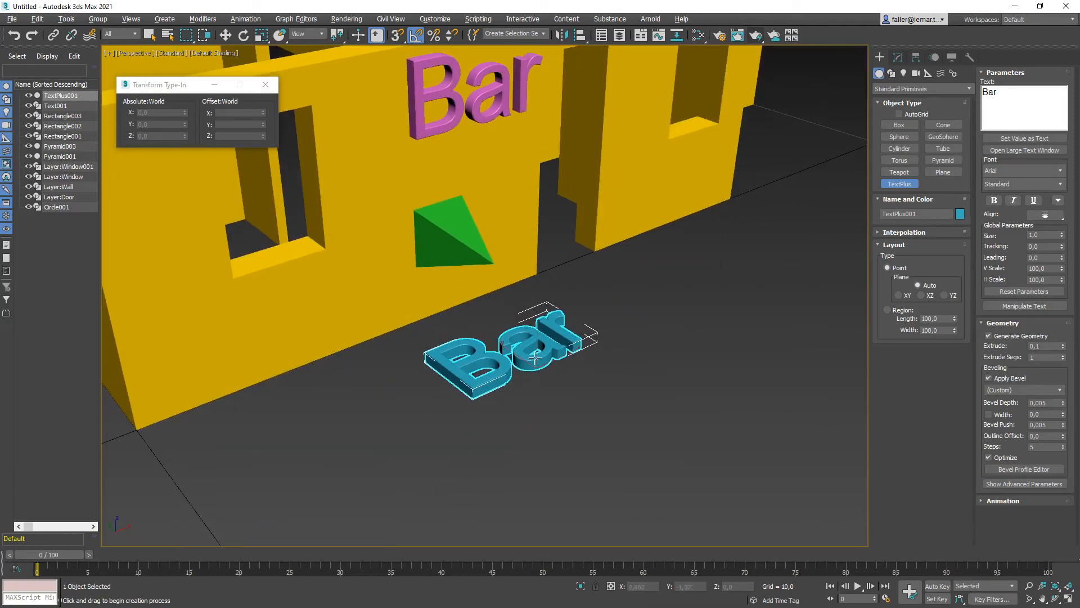
middle_click_drag(534, 330, 524, 360, "alt")
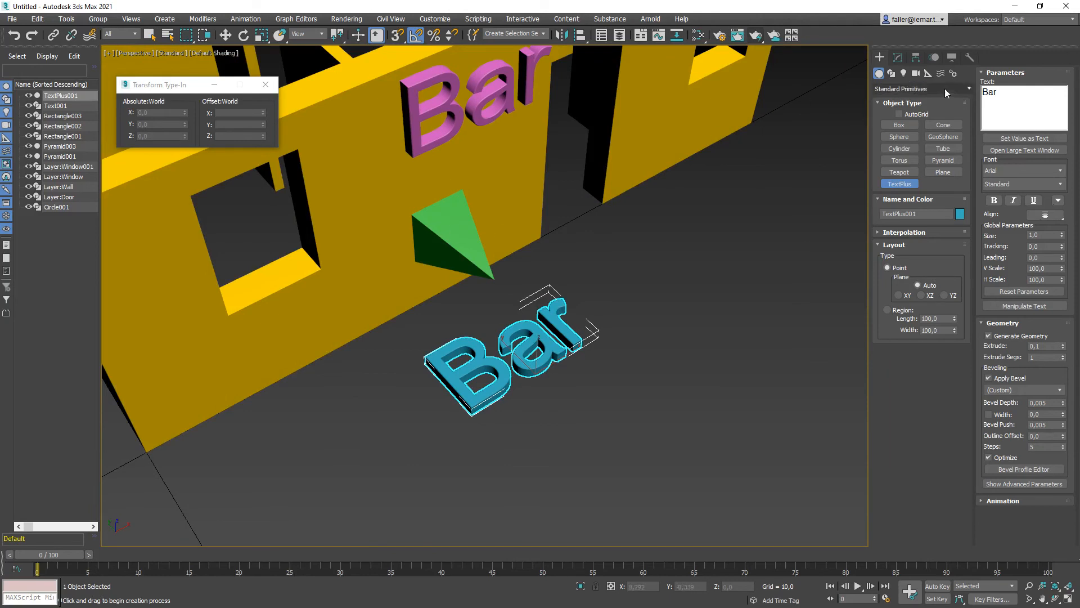
key("w")
left_click(481, 106)
left_click(898, 58)
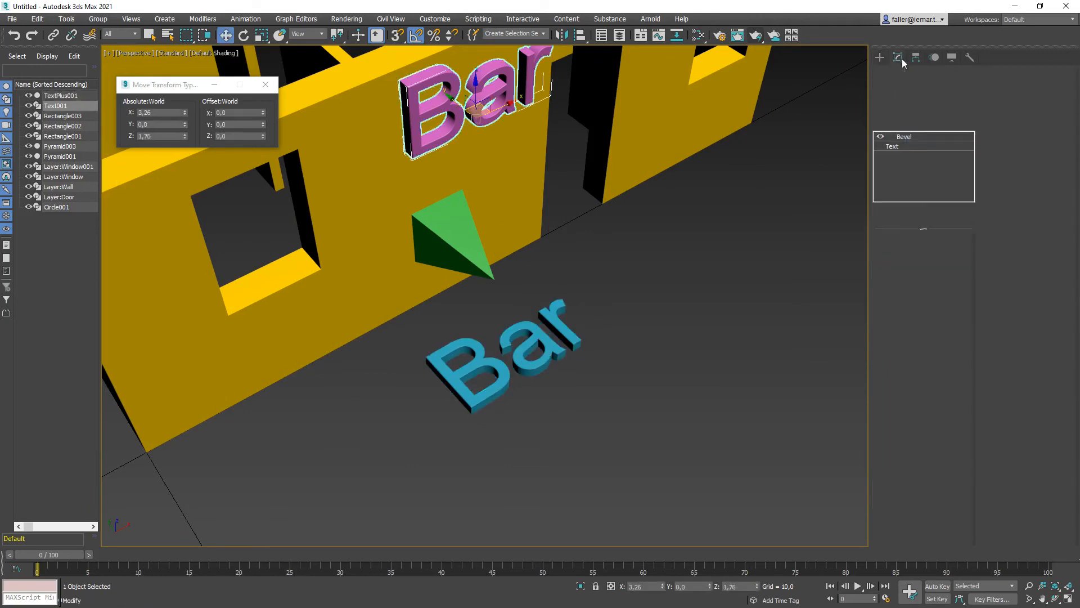
left_click(905, 146)
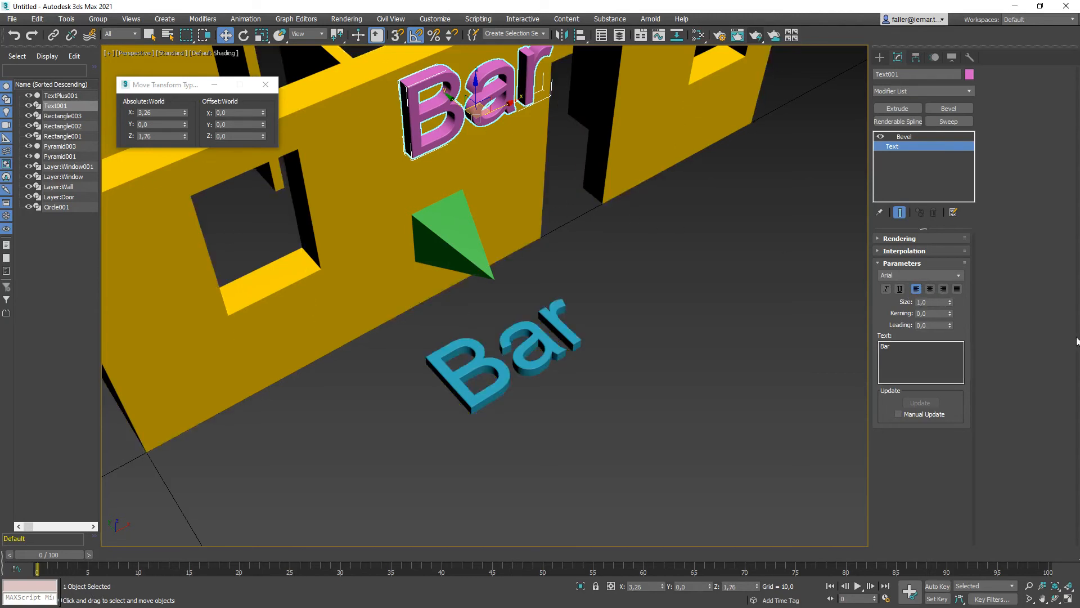
Deselect the wall text and switch to the browser to examine the 20th Century Fox logo as a reference.
left_click(561, 470)
middle_click_drag(661, 440, 663, 427, "alt")
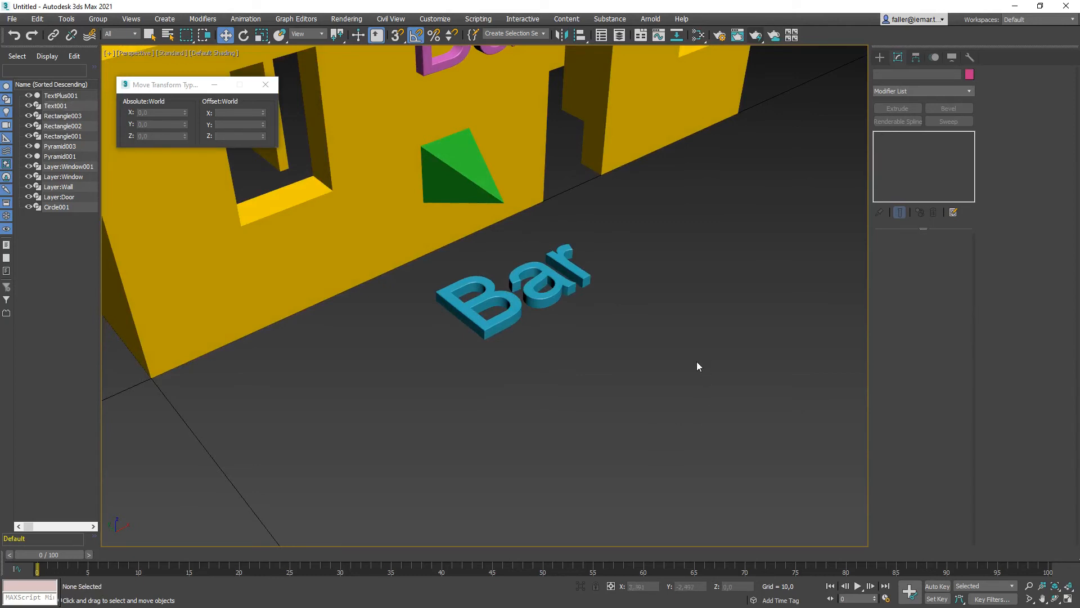
scroll(696, 359, "down", 8)
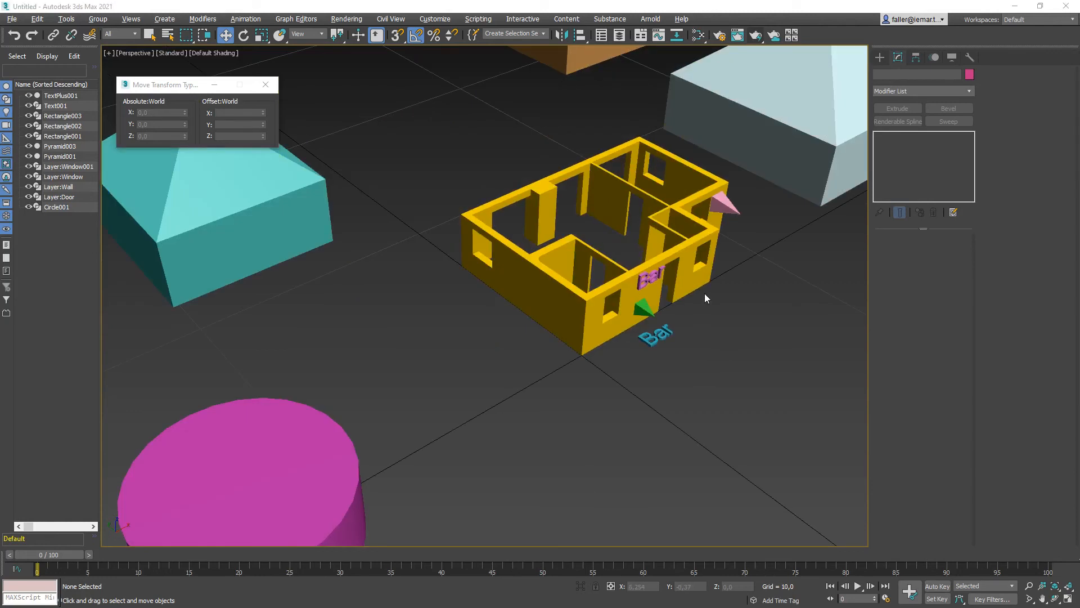
key("alt+Tab")
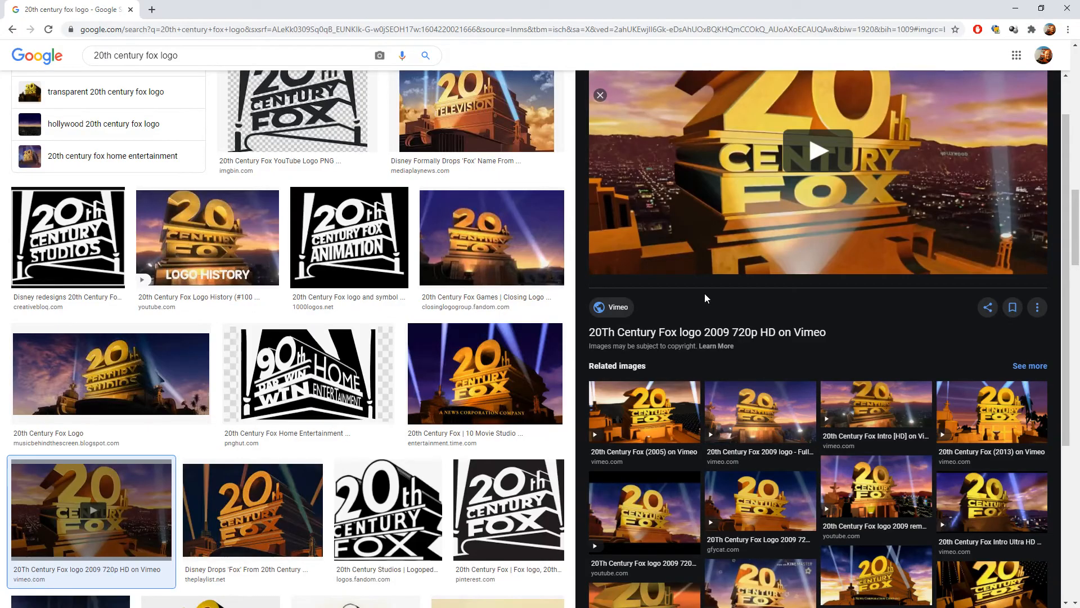
scroll(817, 285, "up", 1)
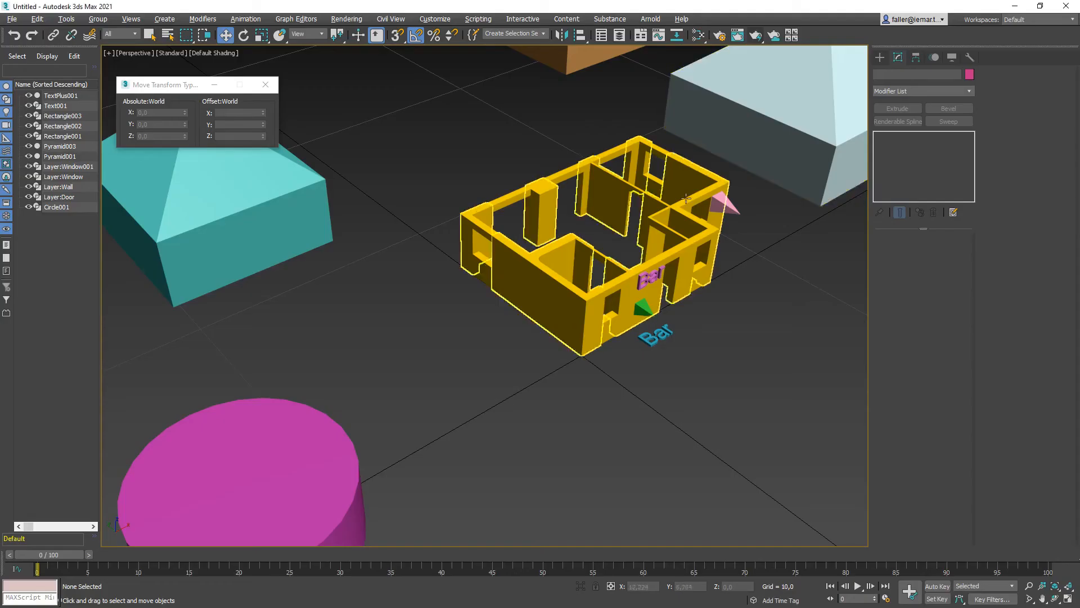
Return to 3ds Max and reset it to an empty scene without saving the changes.
left_click(11, 18)
middle_click_drag(720, 332, 568, 293)
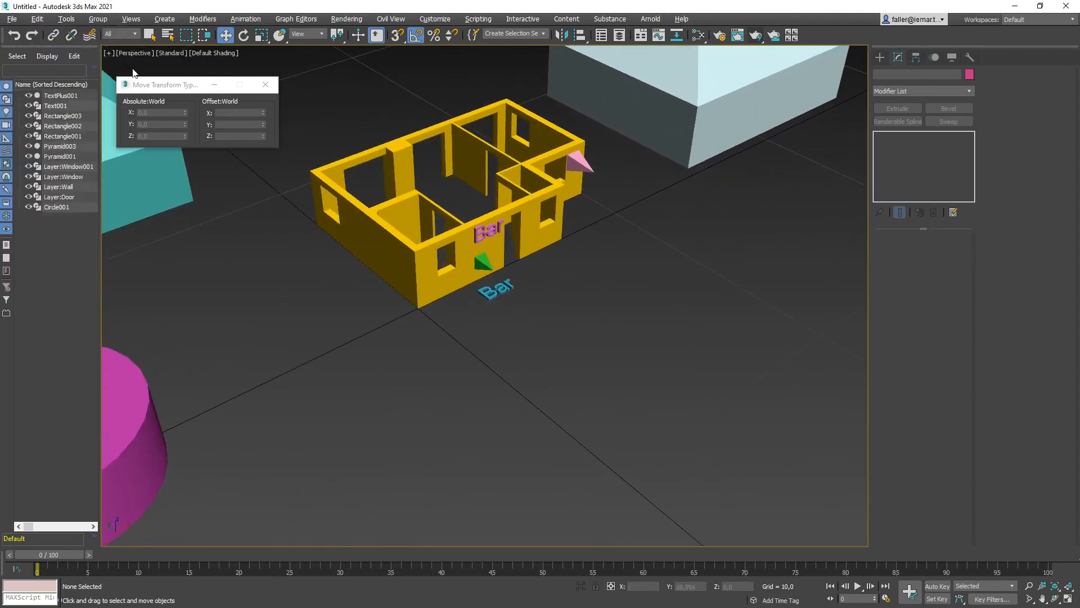
left_click(17, 20)
left_click(24, 51)
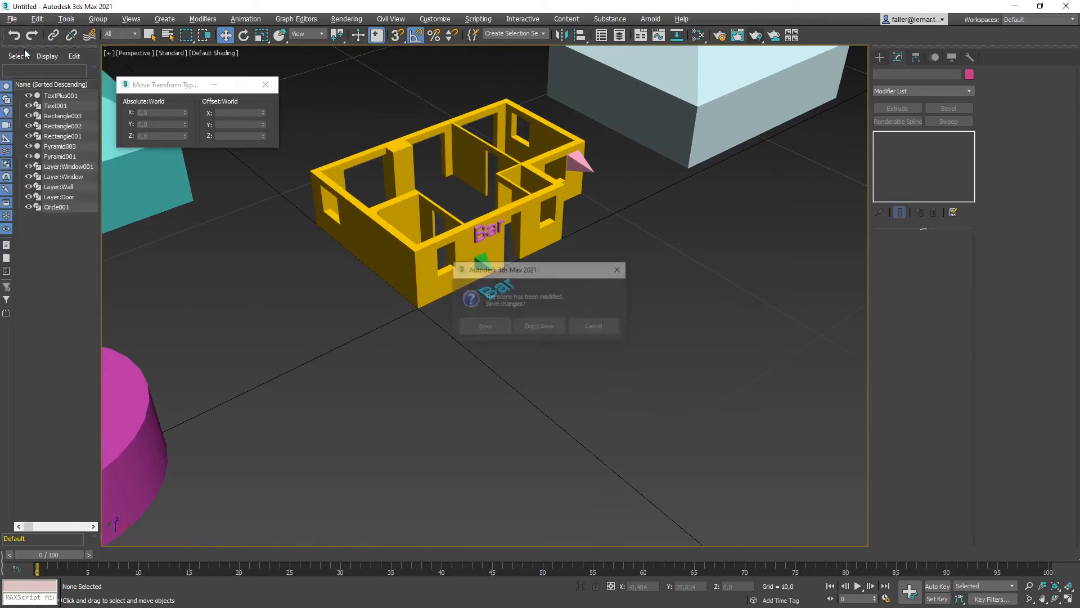
left_click(537, 328)
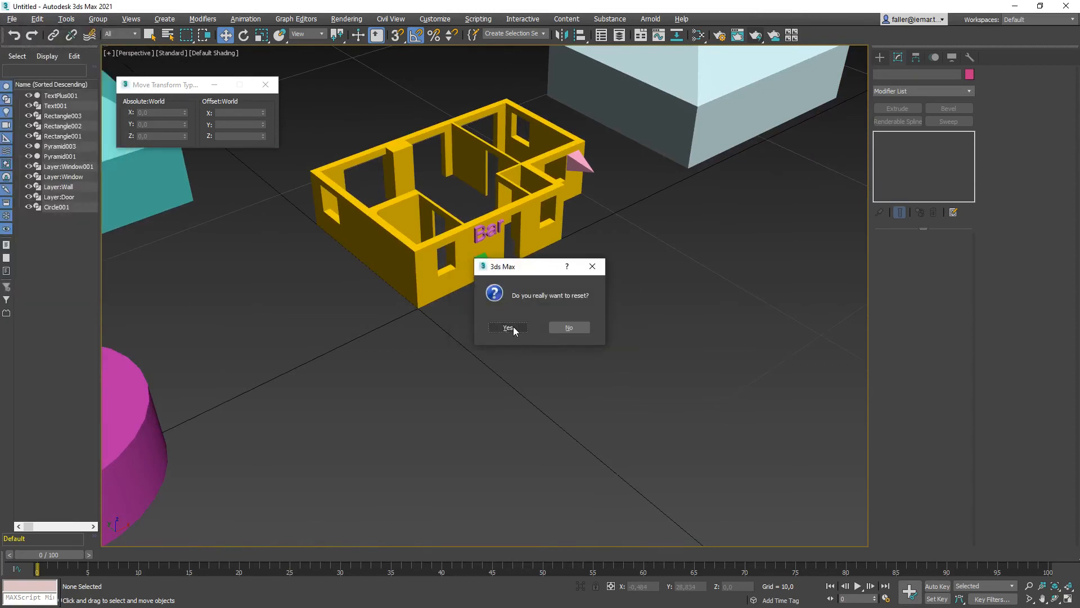
left_click(510, 327)
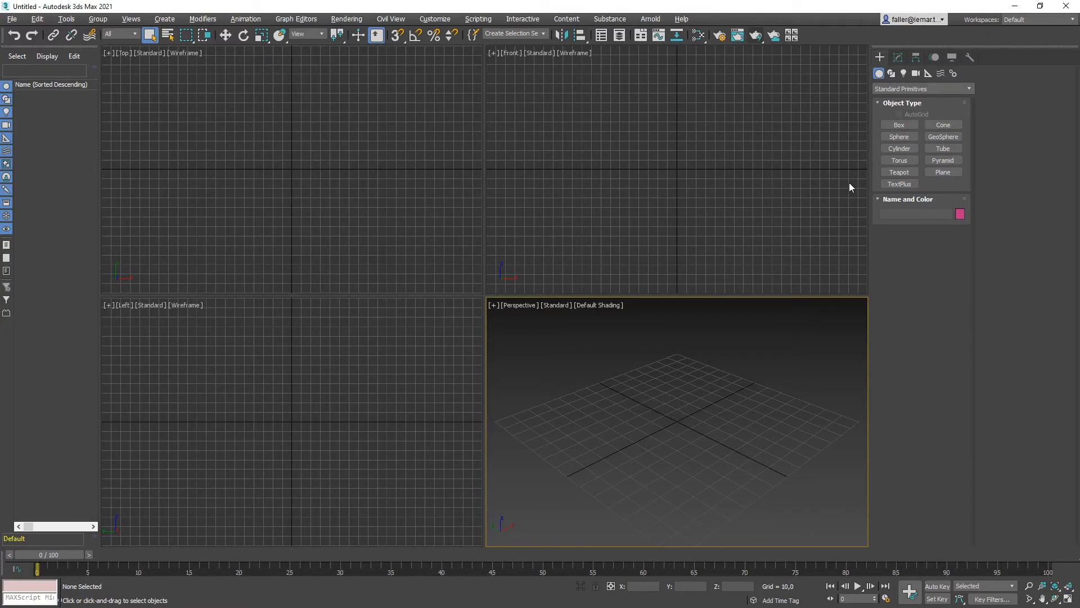
Start a Text spline for the Front view with the content "20".
left_click(657, 148)
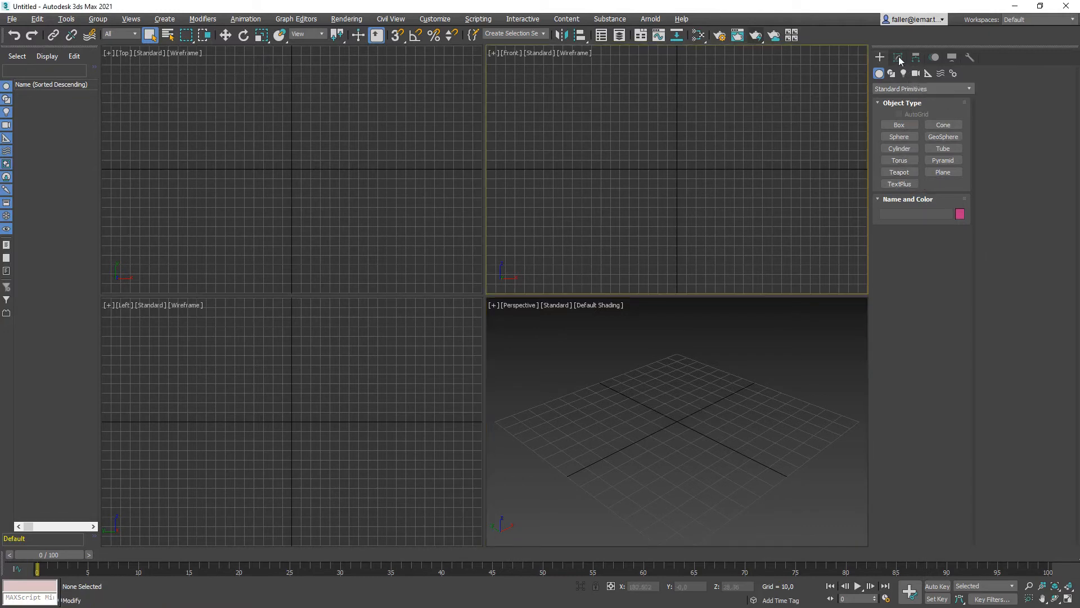
left_click(893, 74)
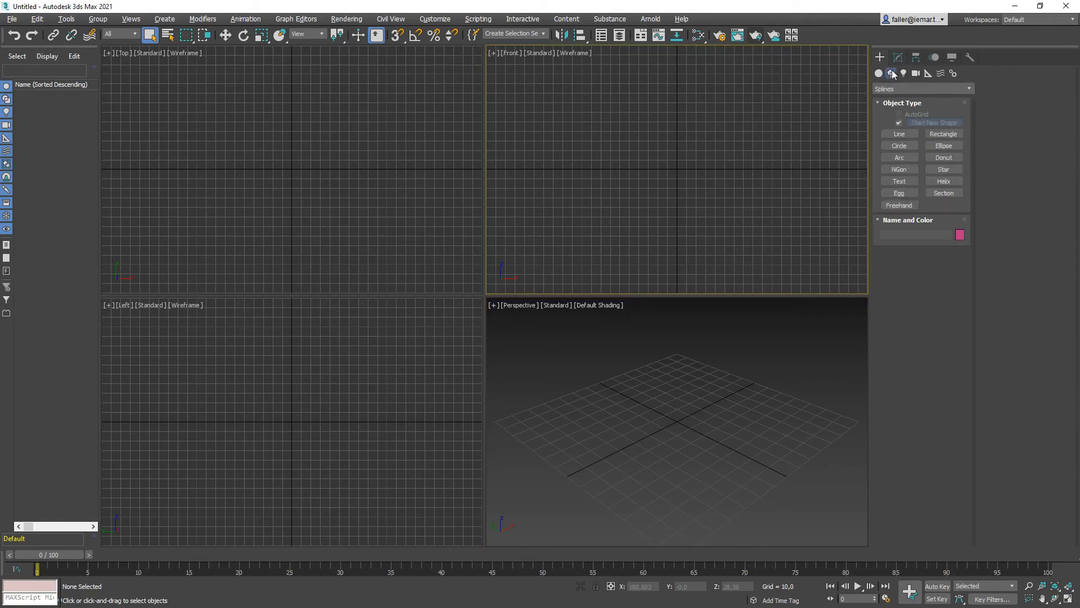
left_click(900, 182)
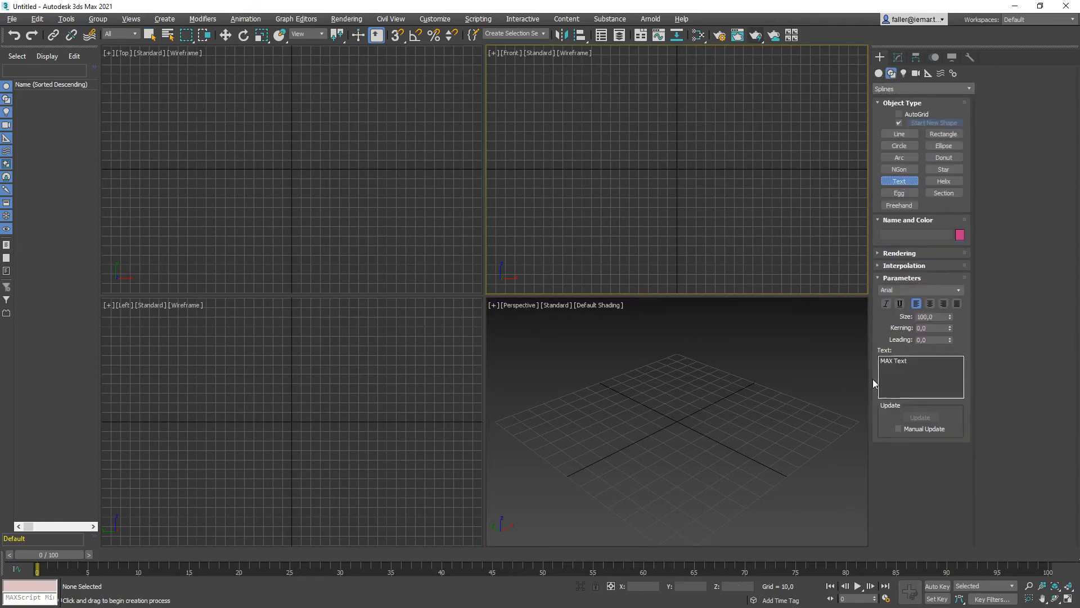
left_click_drag(920, 366, 802, 358)
type("20")
Look through the available fonts for the text and keep Arial.
left_click(960, 290)
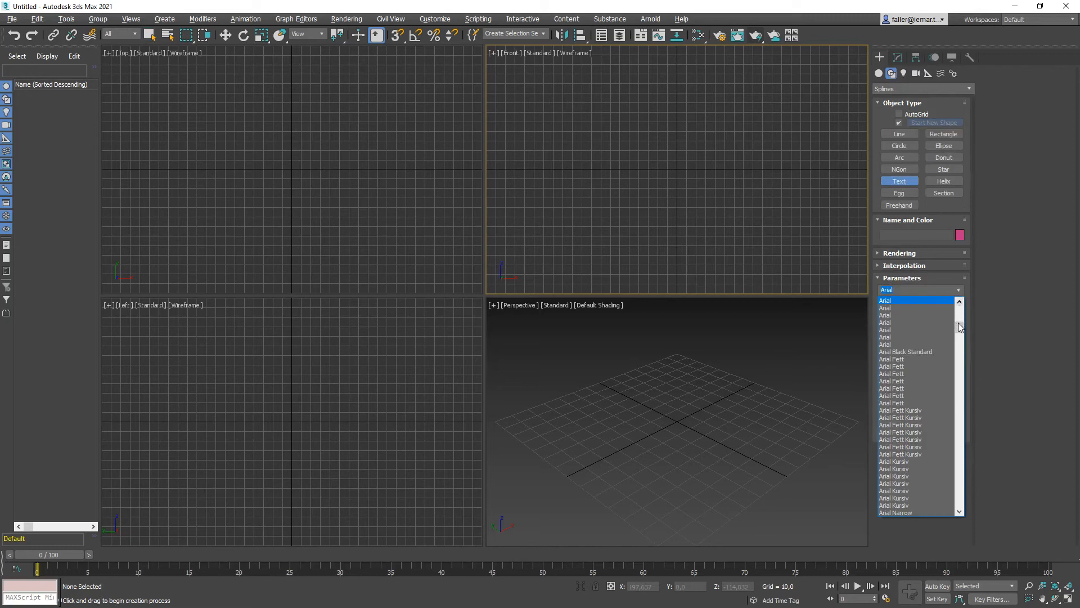
left_click_drag(961, 323, 966, 399)
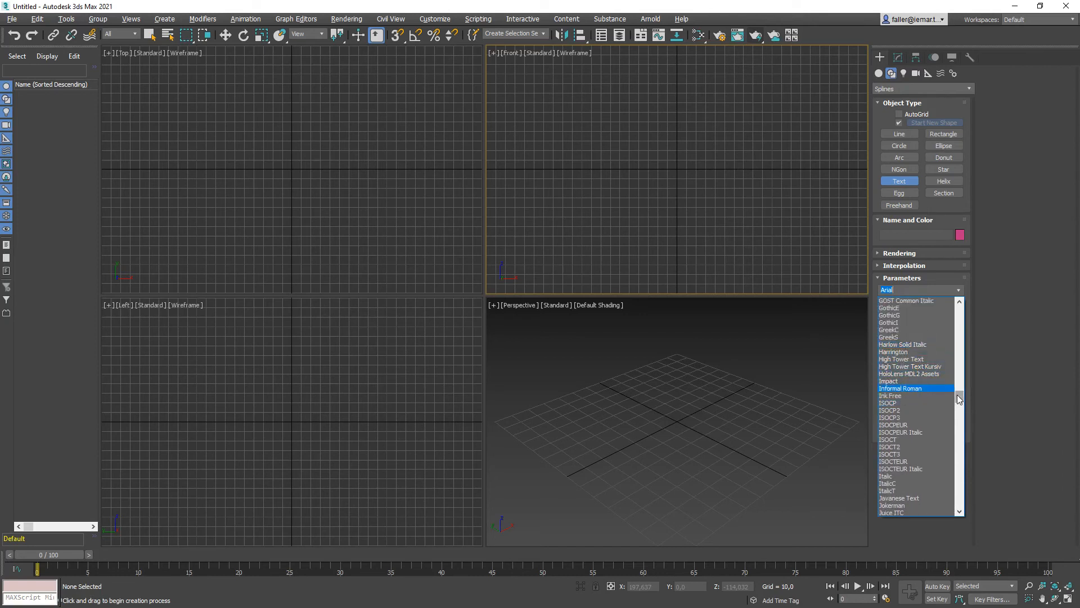
left_click_drag(958, 395, 960, 307)
left_click(903, 289)
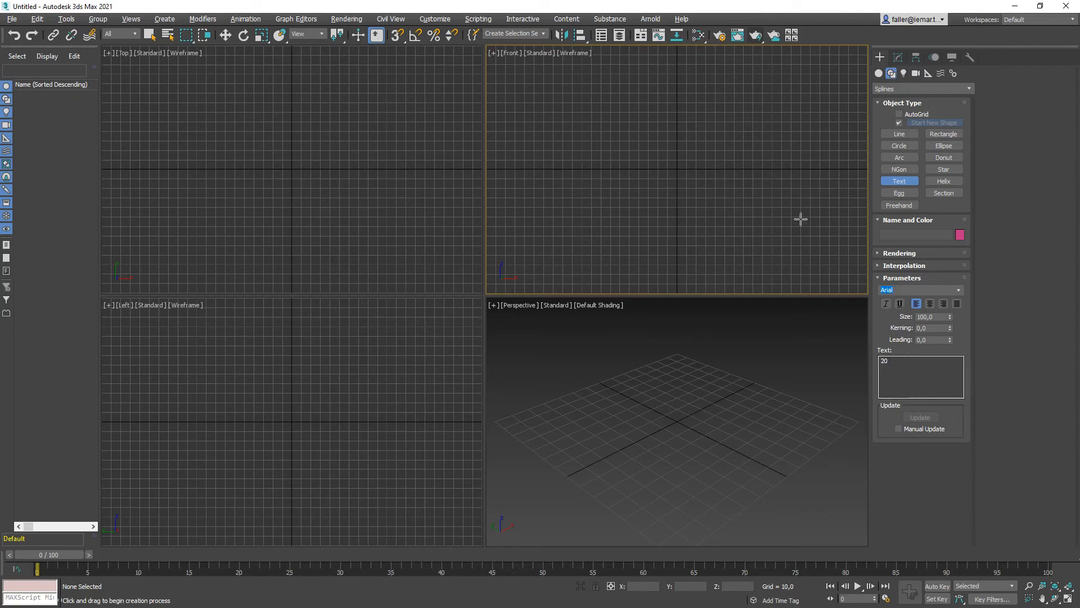
Set the text size to 10 and place the "20" text in the Front view.
left_click_drag(938, 317, 851, 315)
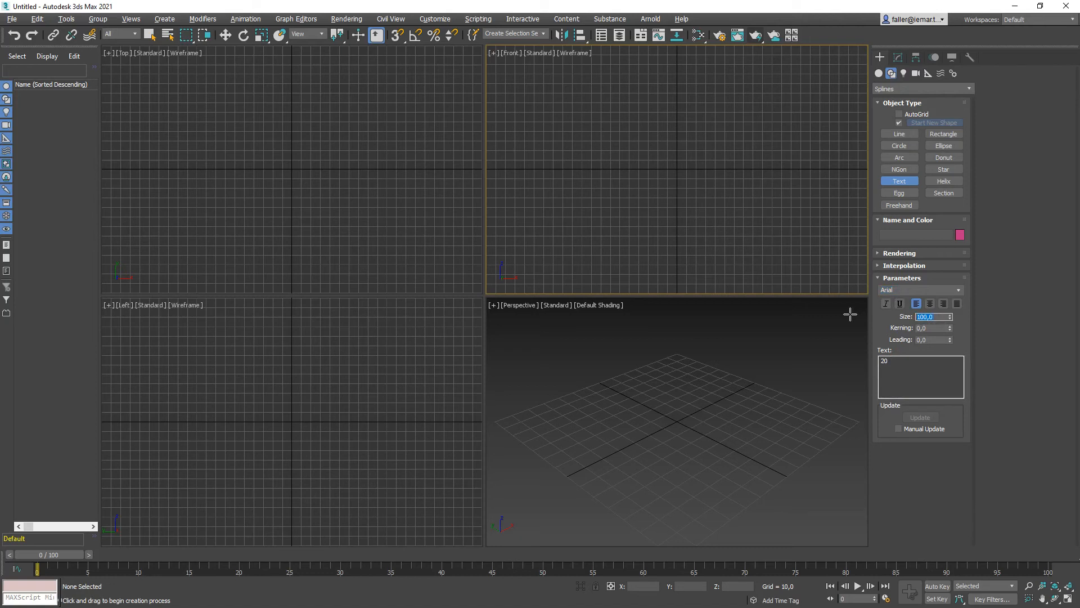
type("10")
left_click(641, 133)
scroll(685, 140, "up", 5)
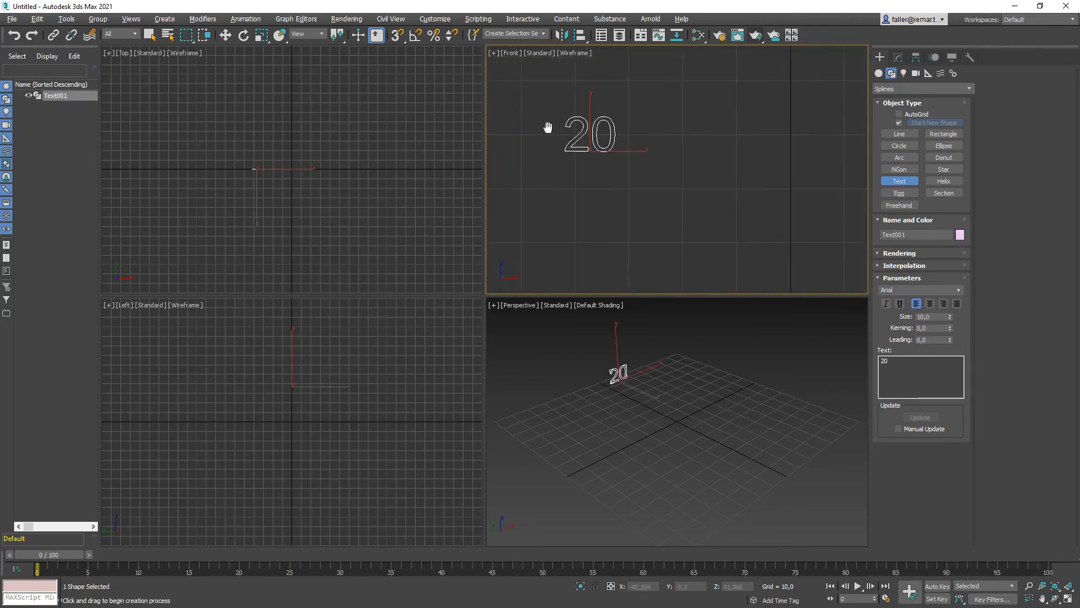
middle_click_drag(603, 141, 698, 140)
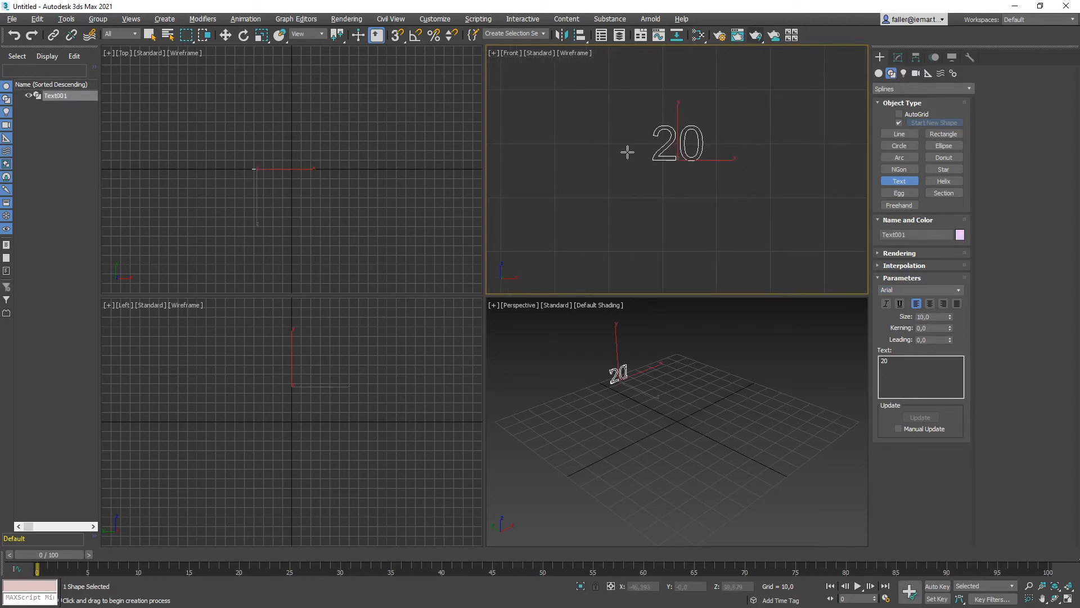
scroll(692, 156, "up", 2)
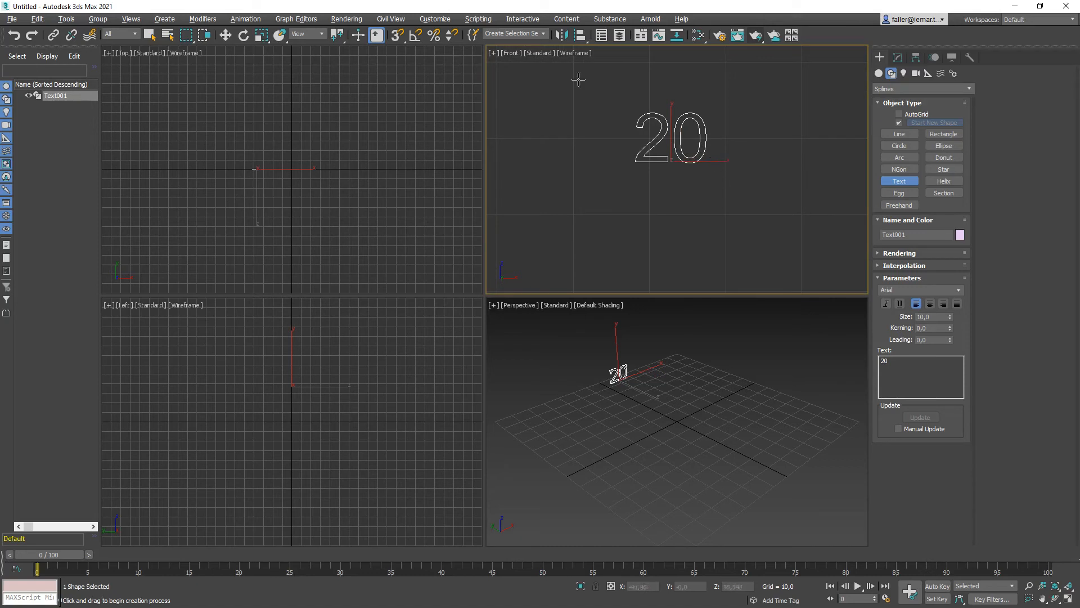
Clone the "20" text along X as an independent copy beside it and change the copy's content to "th".
left_click(226, 36)
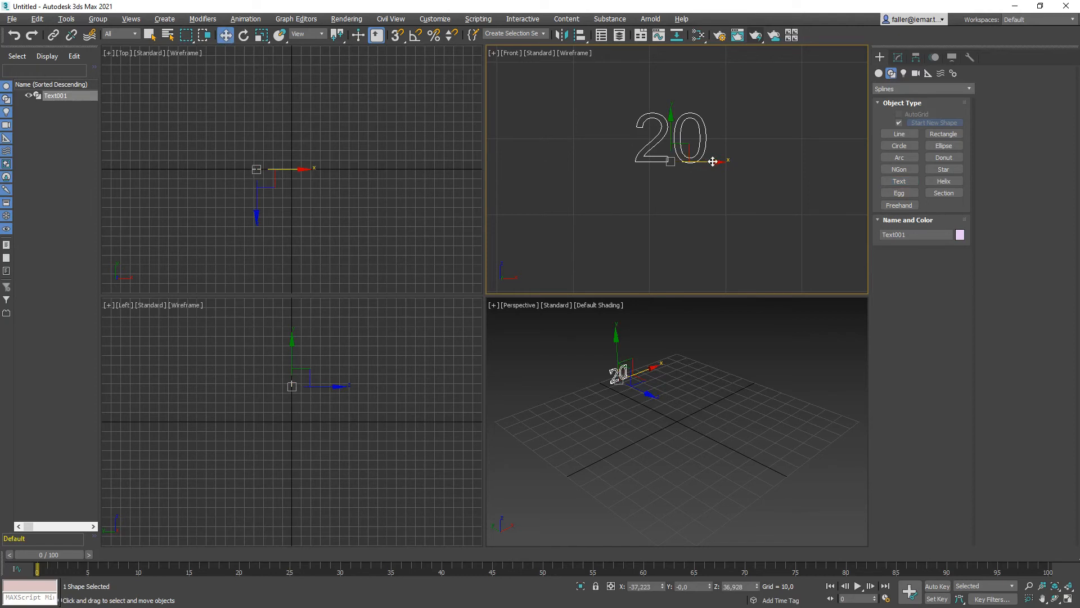
left_click_drag(713, 162, 789, 164, "shift")
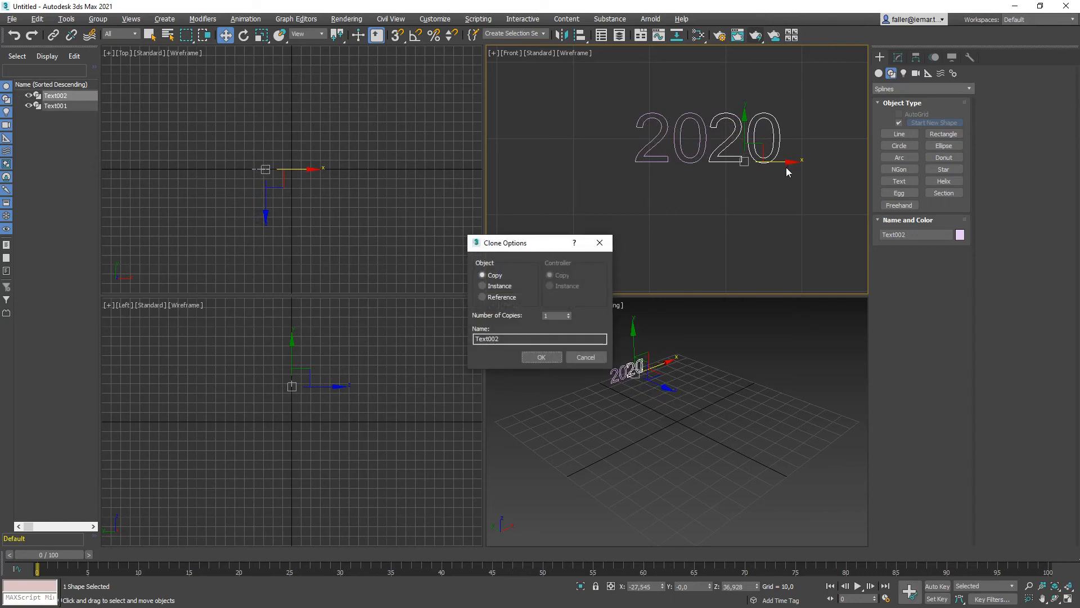
left_click(548, 362)
left_click(899, 61)
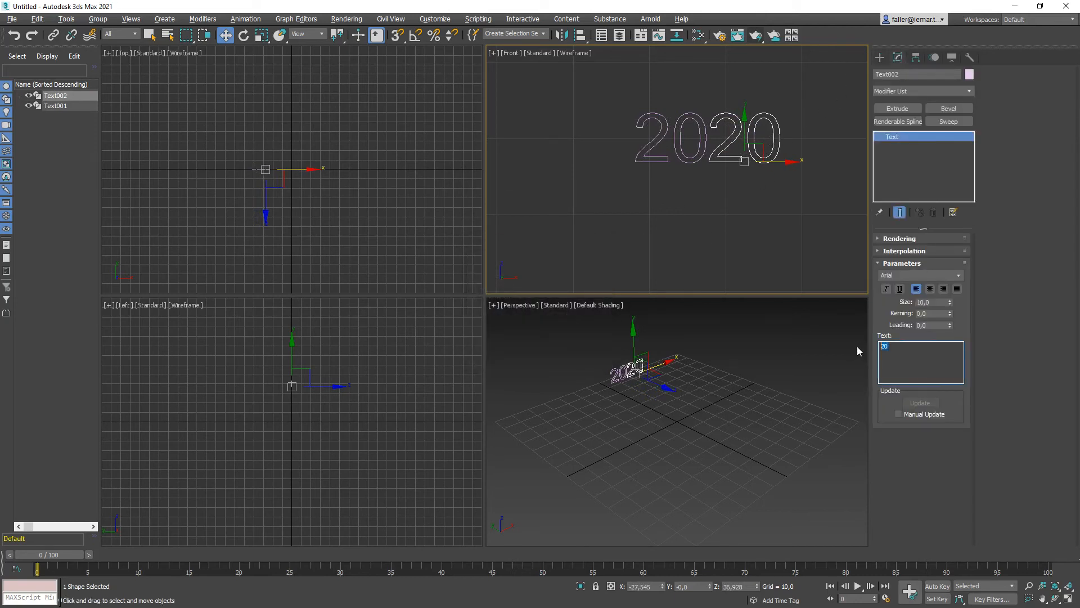
type("th")
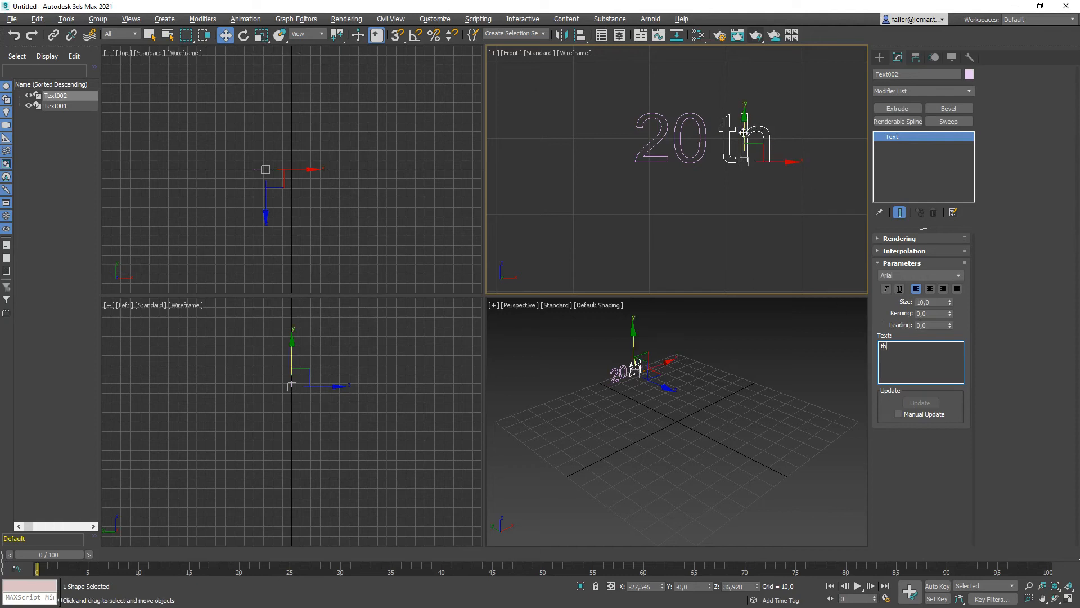
Set the "th" text's size to 4 and move it along X close to the "20".
left_click(939, 302)
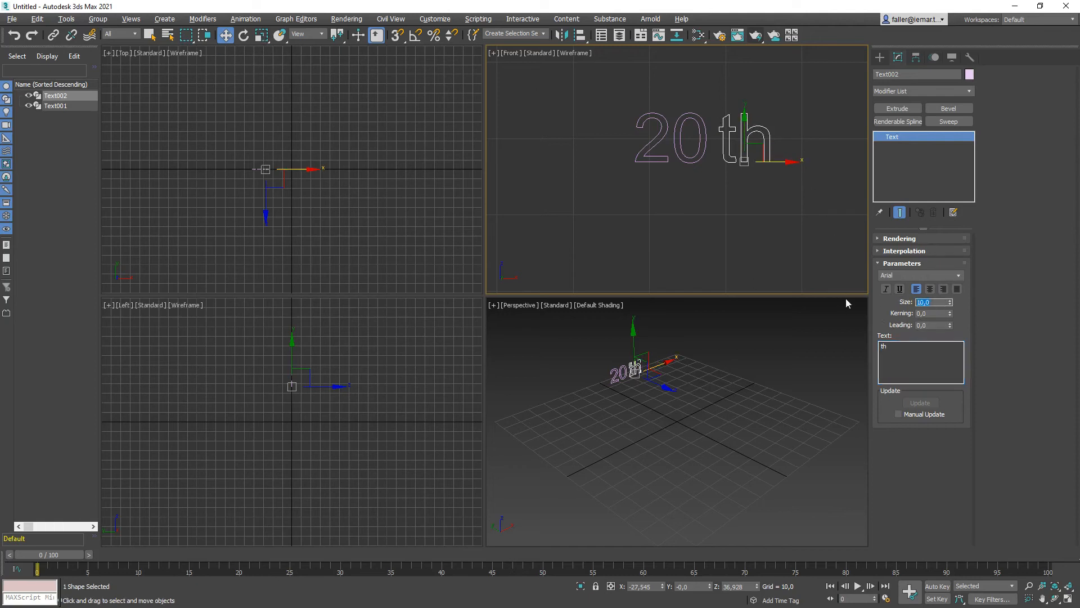
type("3")
key("Return")
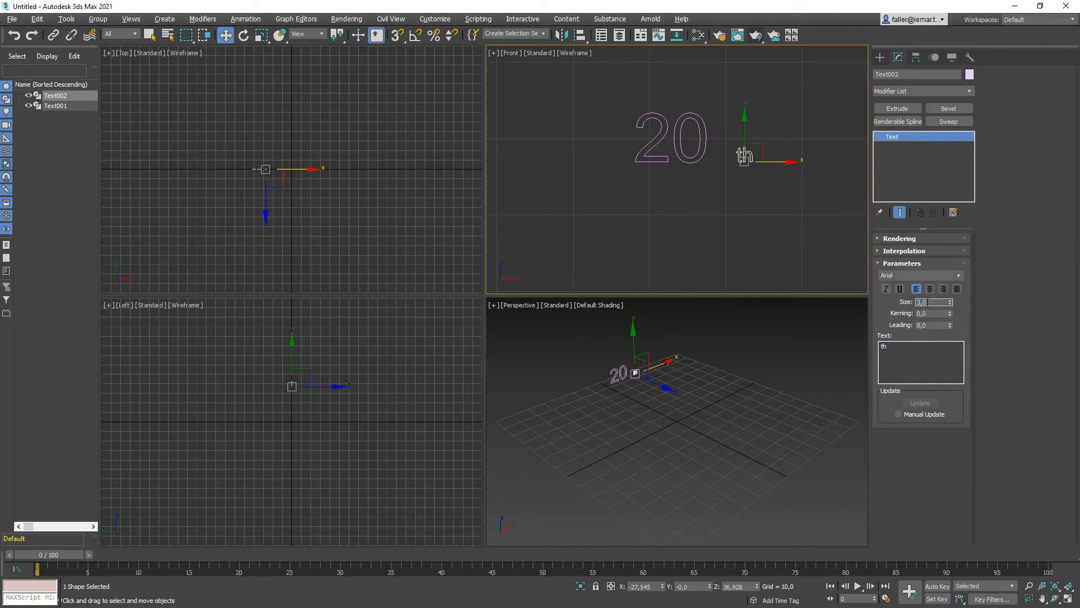
type("4")
key("Return")
left_click_drag(775, 162, 751, 164)
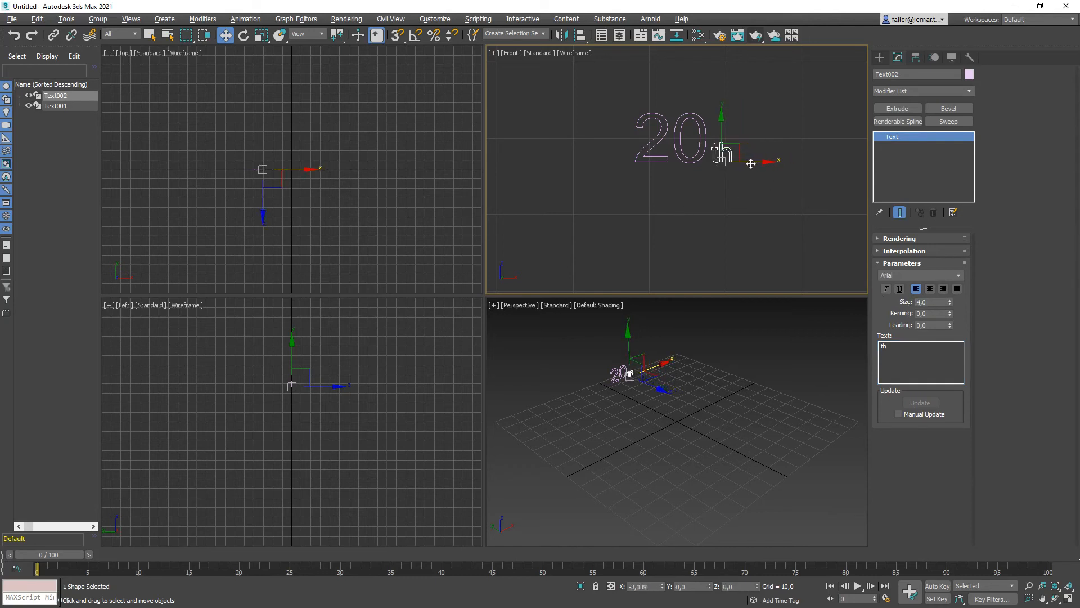
Clone the "20" text downward in the Front view as an independent copy and change the copy's content to "CENTURY".
left_click(731, 186)
left_click(676, 134)
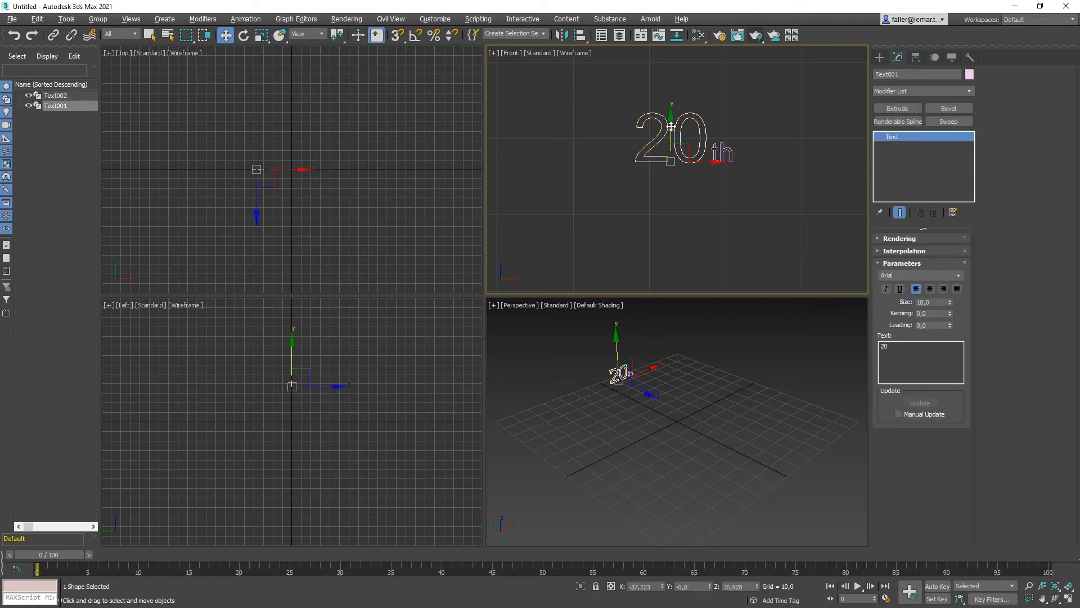
left_click_drag(677, 134, 667, 191, "shift")
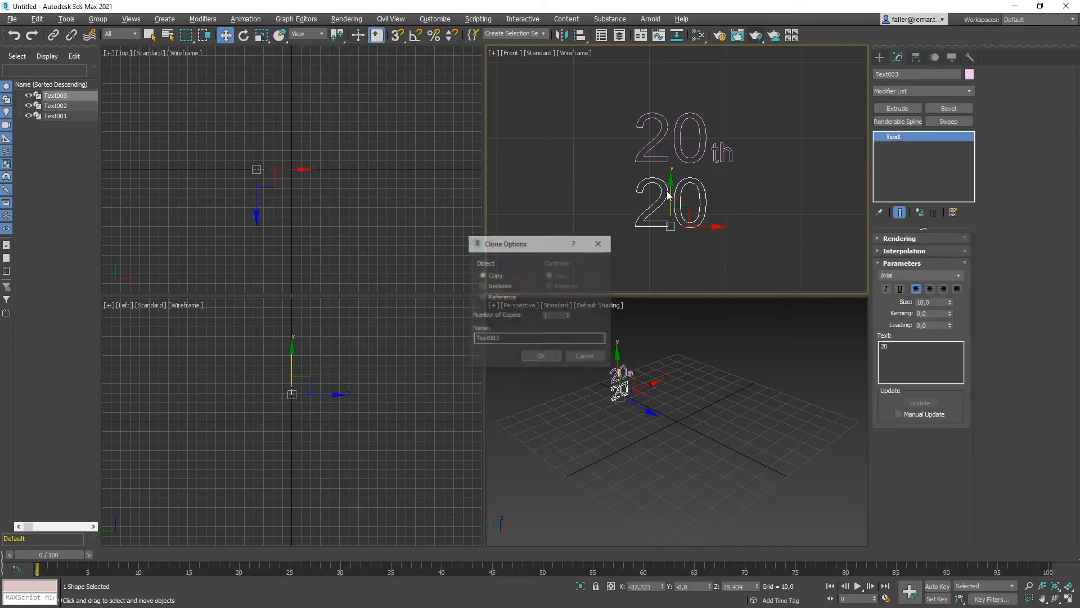
left_click(541, 358)
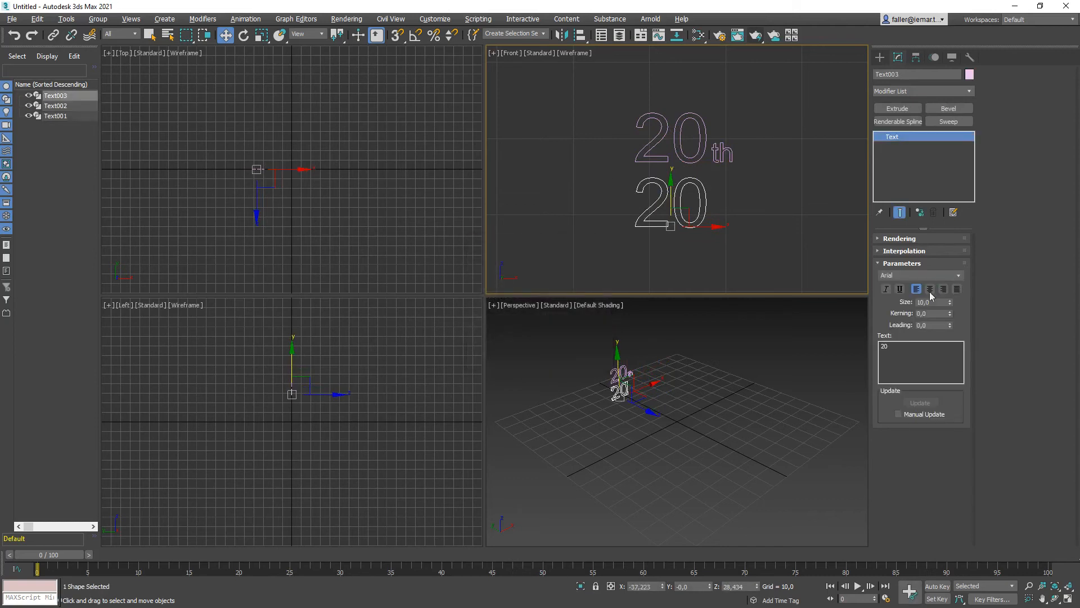
left_click(906, 353)
double_click(906, 352)
type("CENTUR")
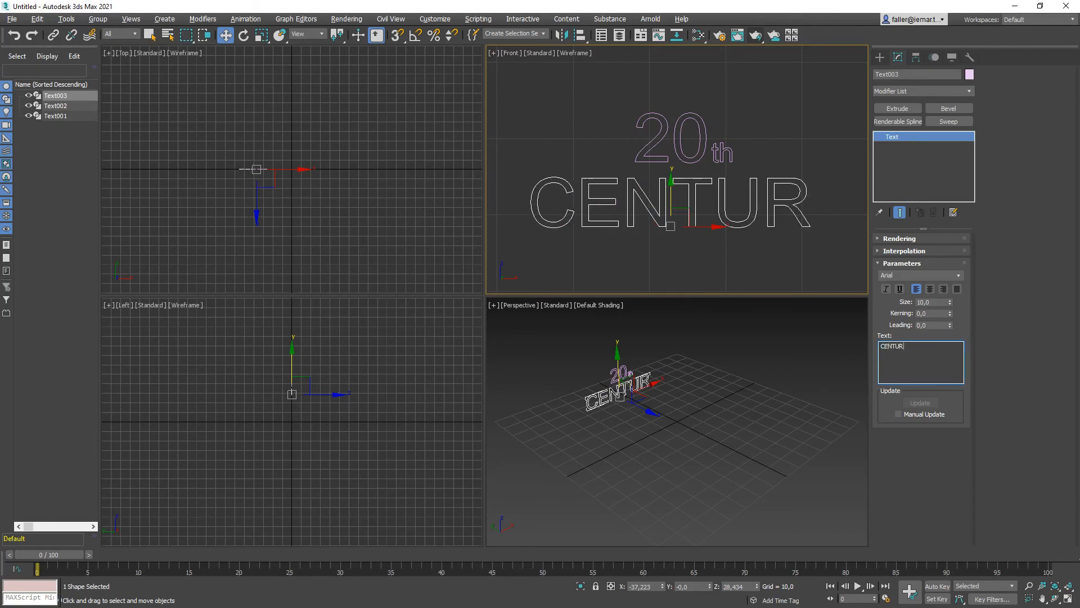
type("Y")
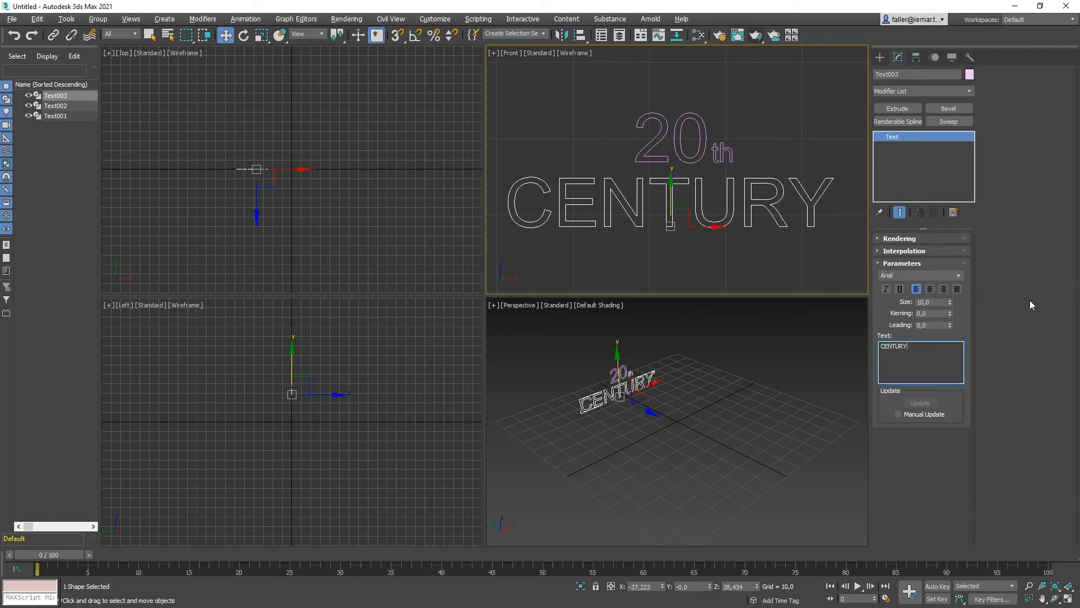
Reduce the "CENTURY" text's size to about 4,463 and set its font to Arial Black Standard.
left_click_drag(950, 304, 950, 324)
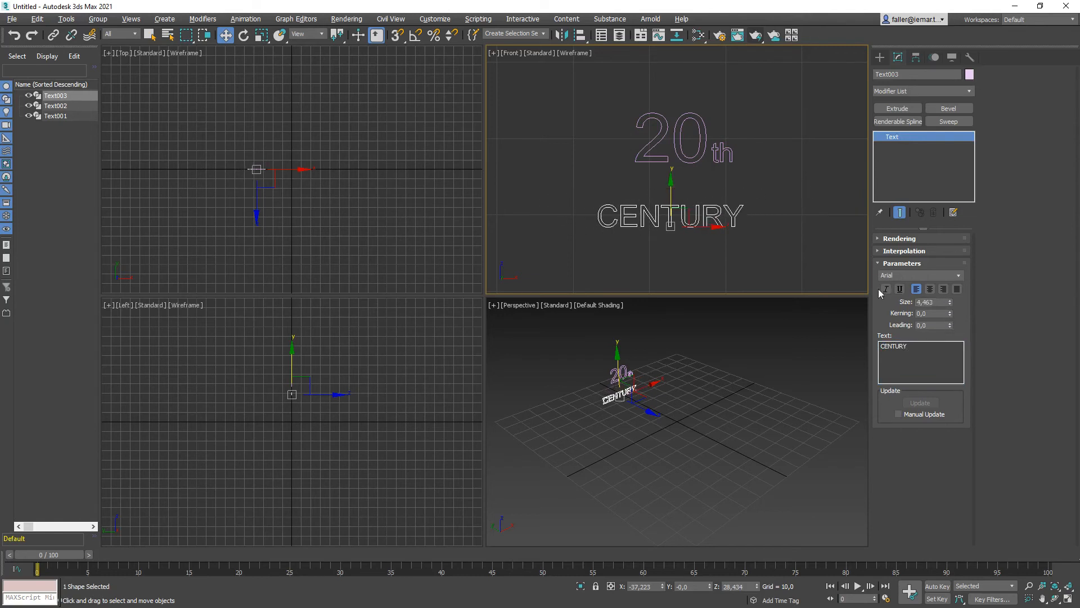
left_click(959, 276)
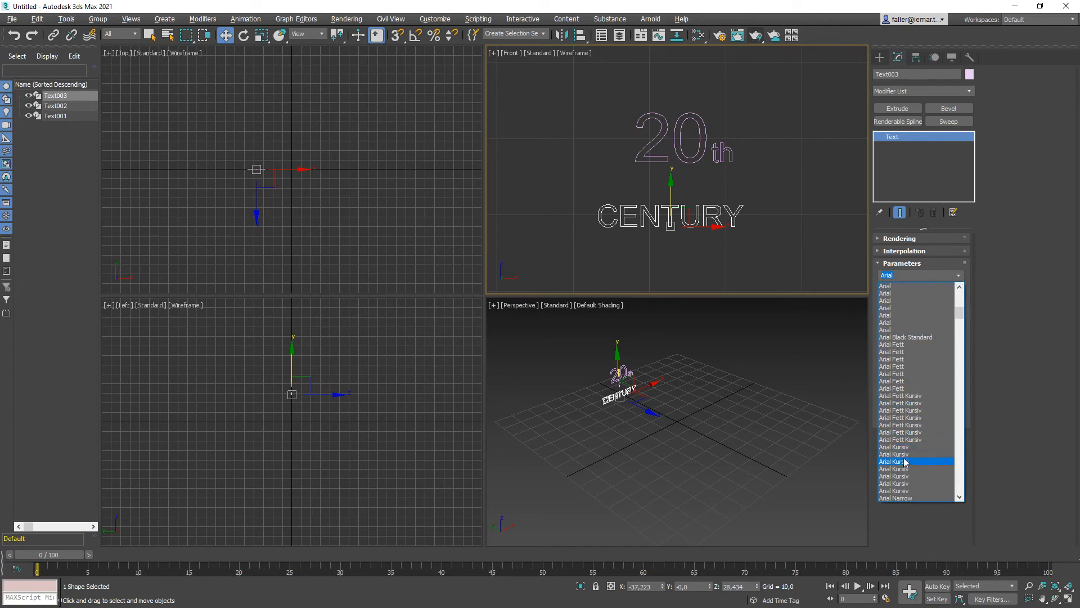
scroll(908, 450, "down", 1)
scroll(908, 418, "down", 3)
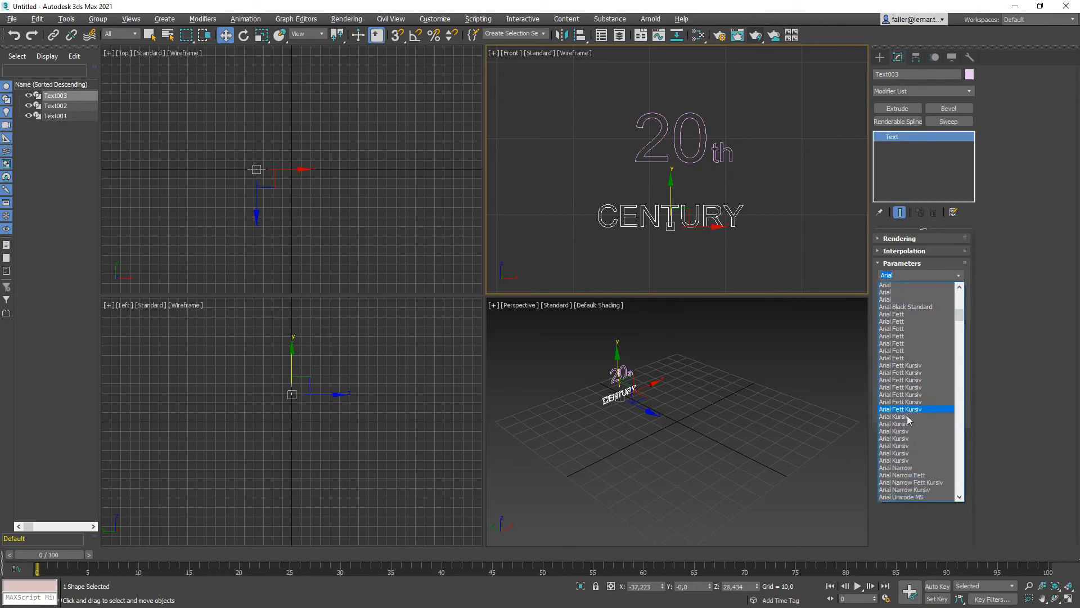
scroll(910, 419, "up", 3)
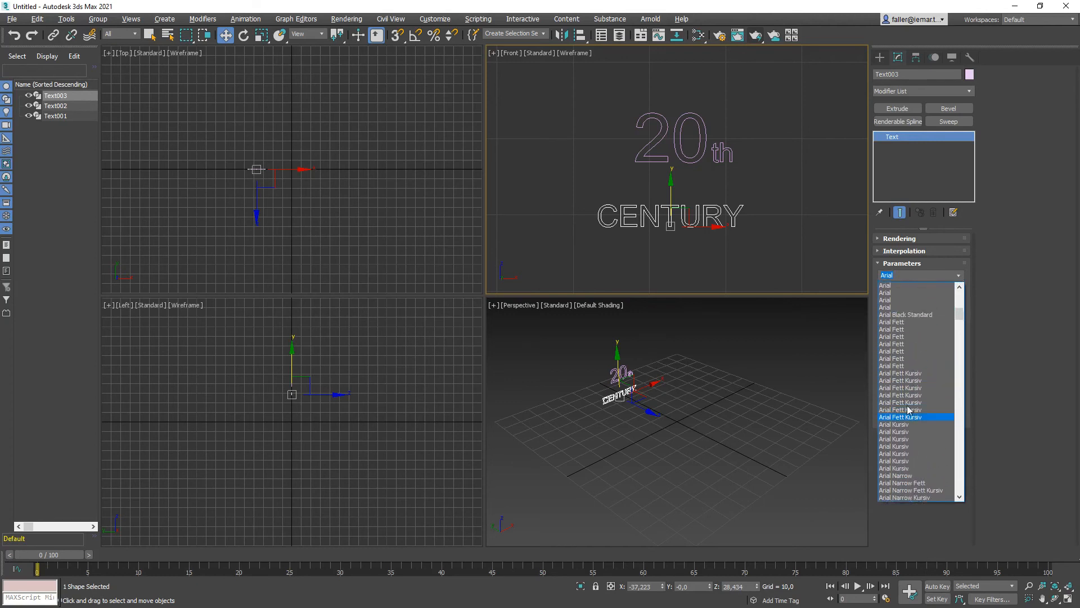
left_click(904, 316)
Move the "CENTURY" text up close beneath "20th" and shift it about 1,1 units along X to center it.
left_click_drag(671, 196, 673, 152)
left_click_drag(711, 184, 721, 183)
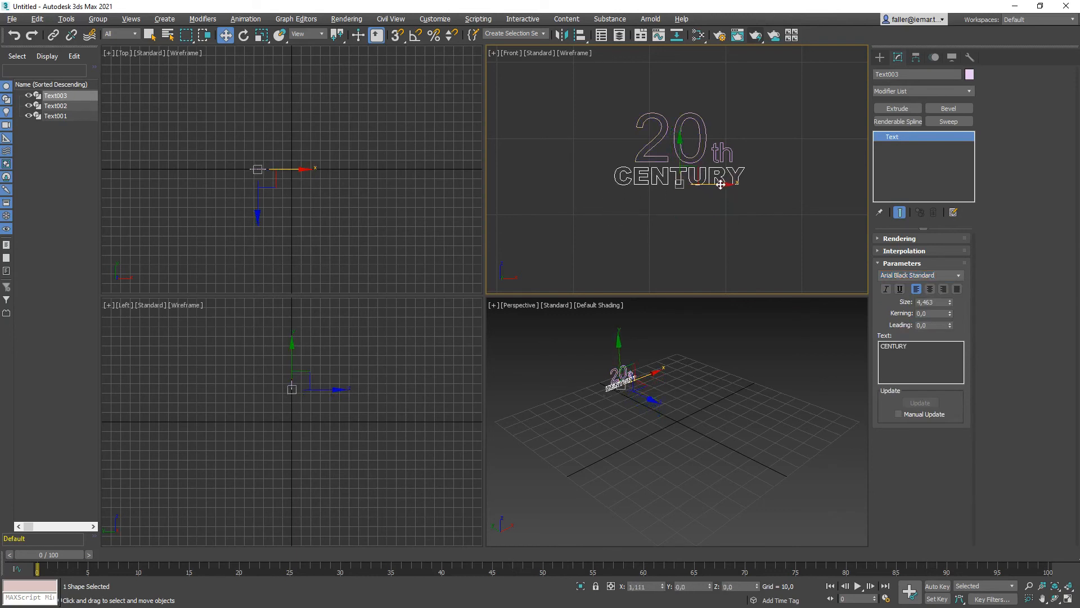
scroll(702, 177, "up", 2)
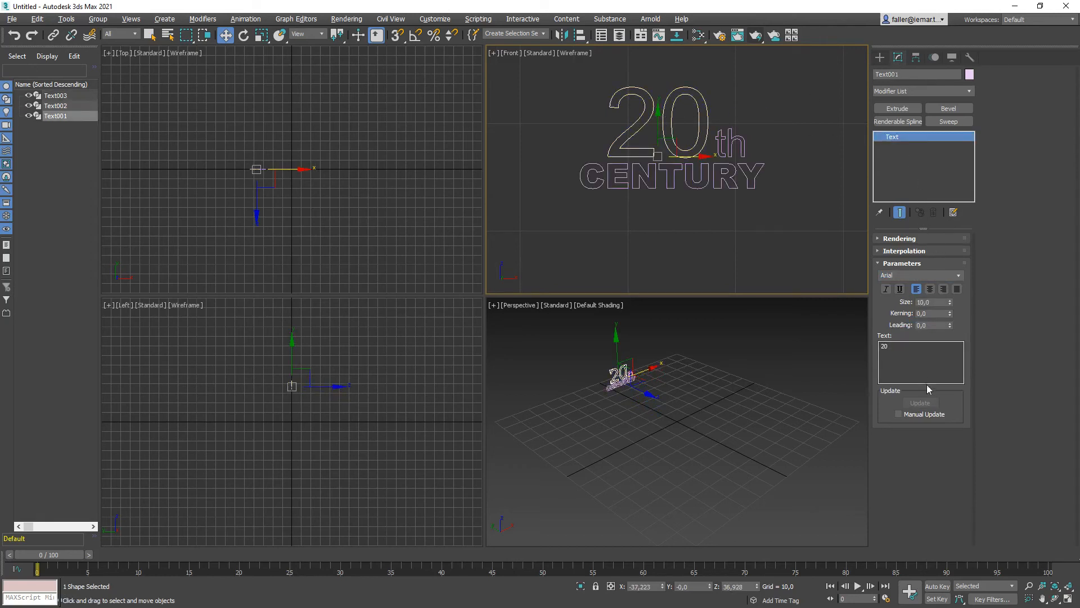
Try the Arial Black Standard font on the "20" text and set it back to Arial.
left_click(958, 275)
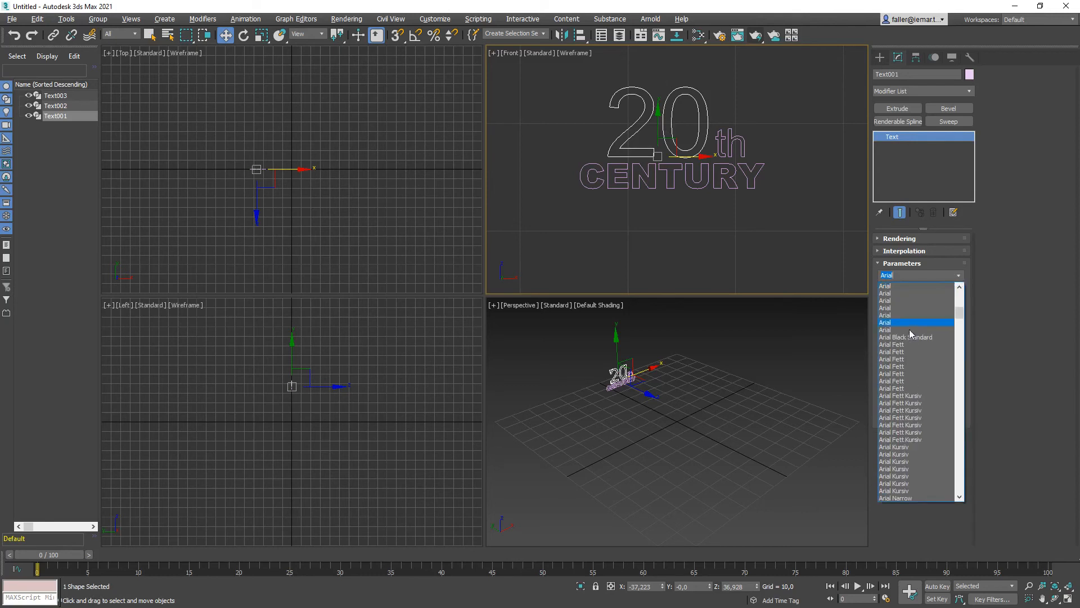
left_click(907, 337)
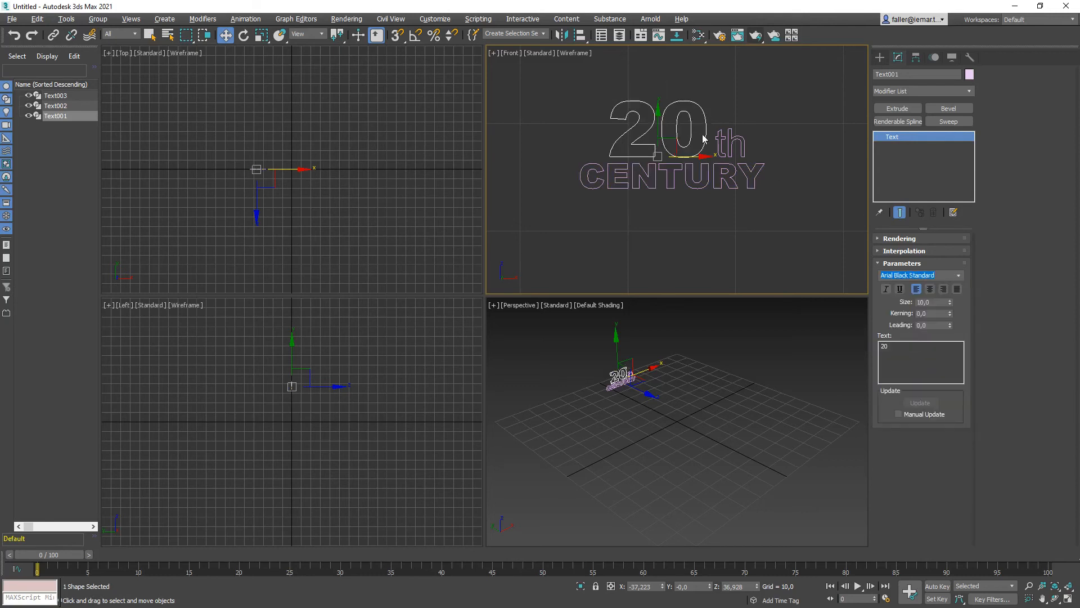
left_click(12, 36)
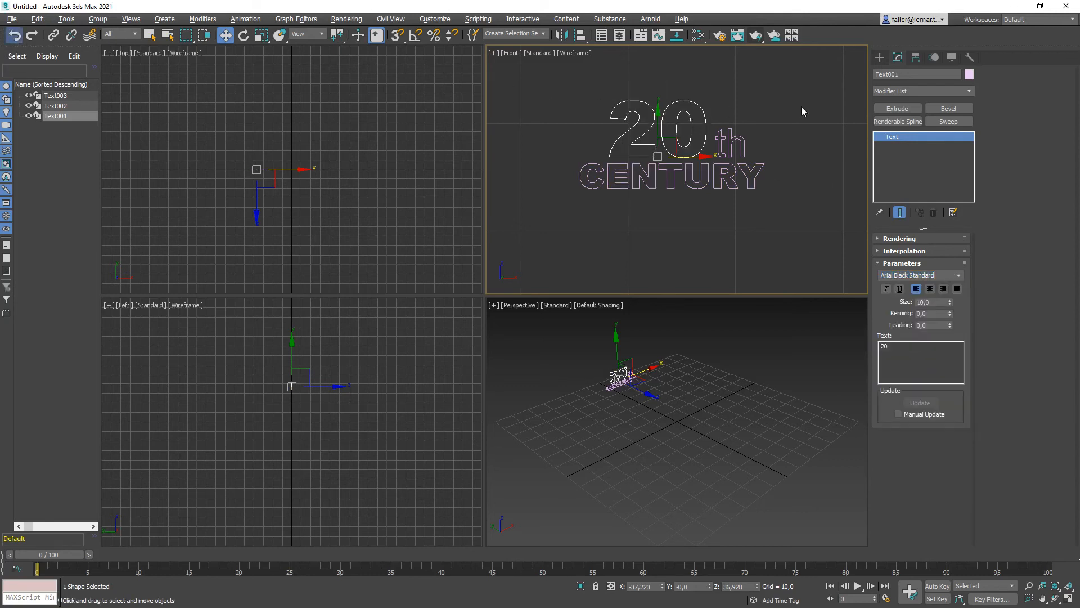
left_click(683, 101)
left_click(912, 275)
scroll(903, 297, "up", 7)
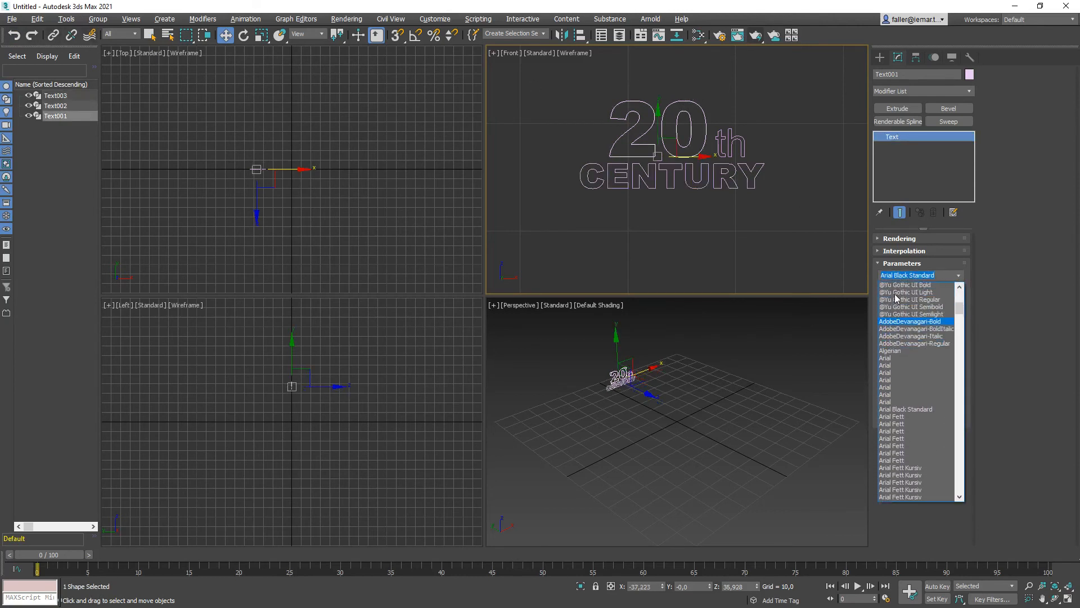
left_click(888, 389)
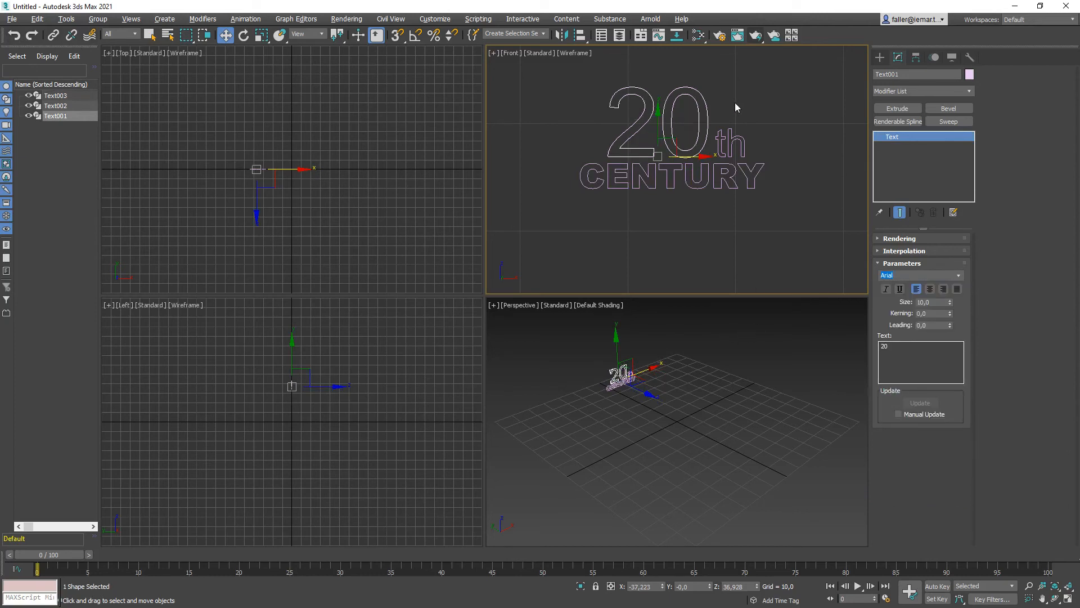
Clone the "CENTURY" text downward as an independent copy and change the copy's content to "FOX".
left_click(694, 186)
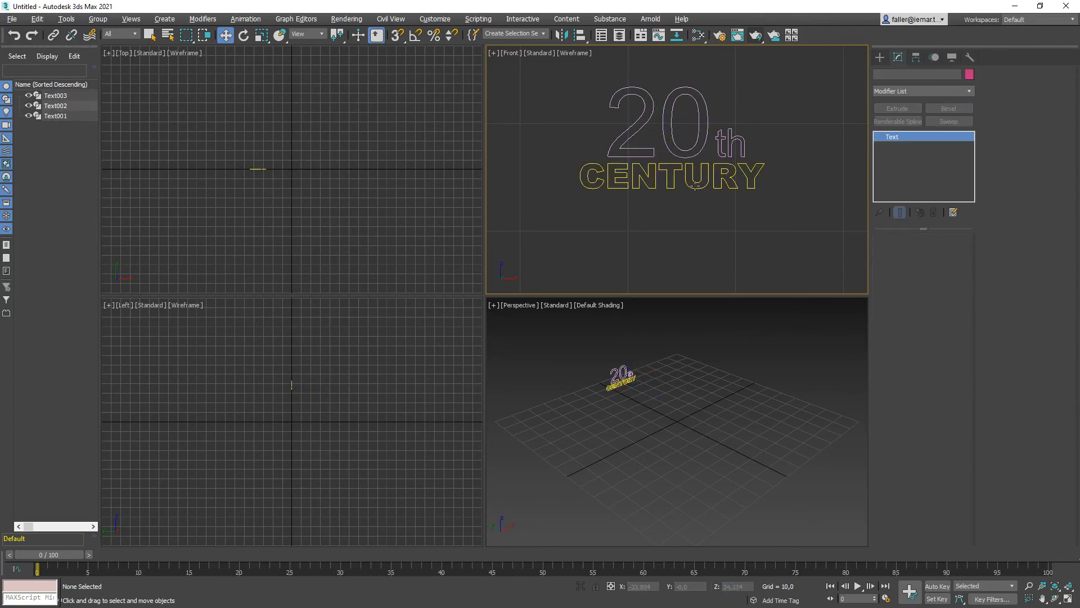
left_click_drag(674, 157, 674, 194, "shift")
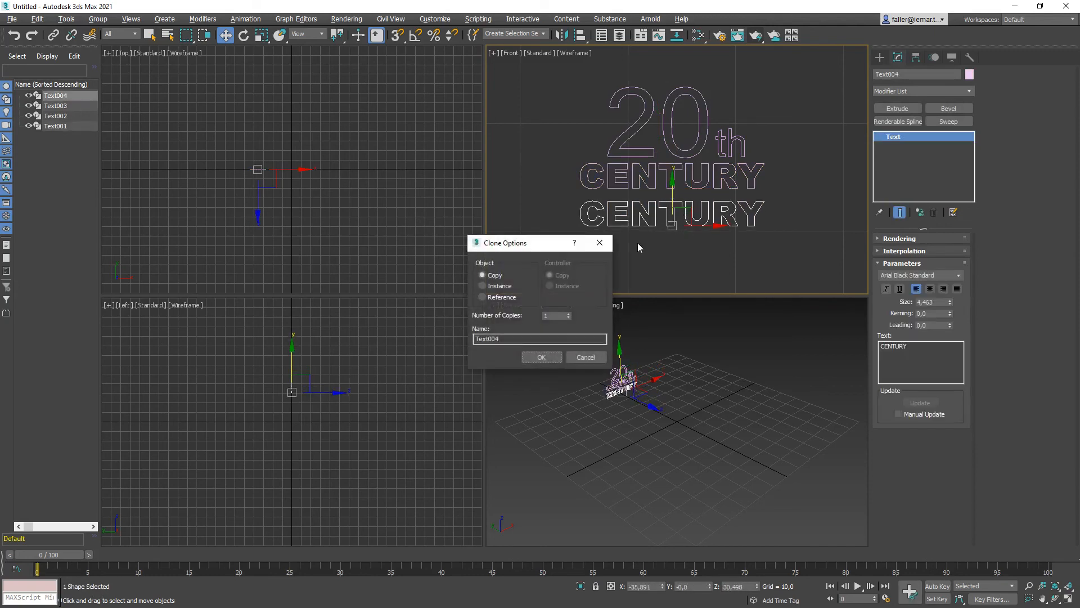
left_click(537, 358)
left_click_drag(921, 348, 737, 348)
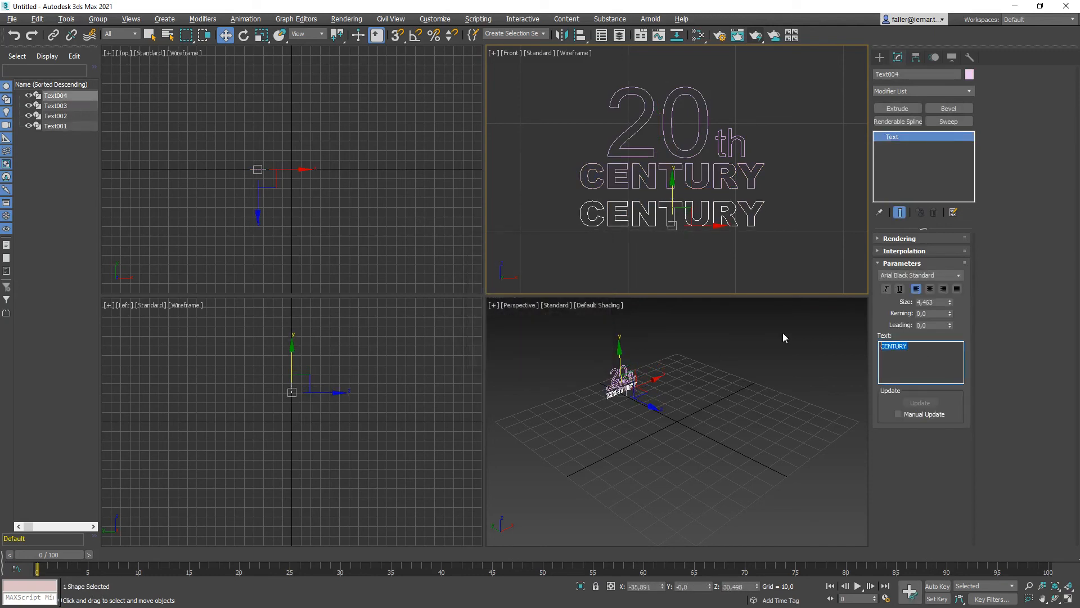
type("FOX")
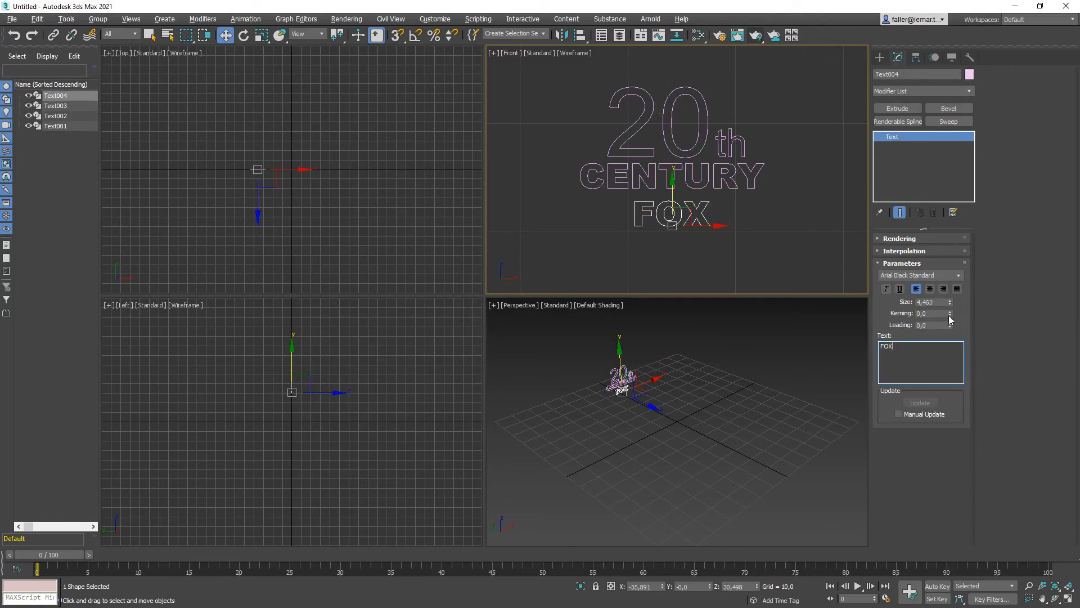
Enlarge the "FOX" text to a size of about 8,882 and set its font to Arial Fett.
left_click_drag(950, 304, 946, 238)
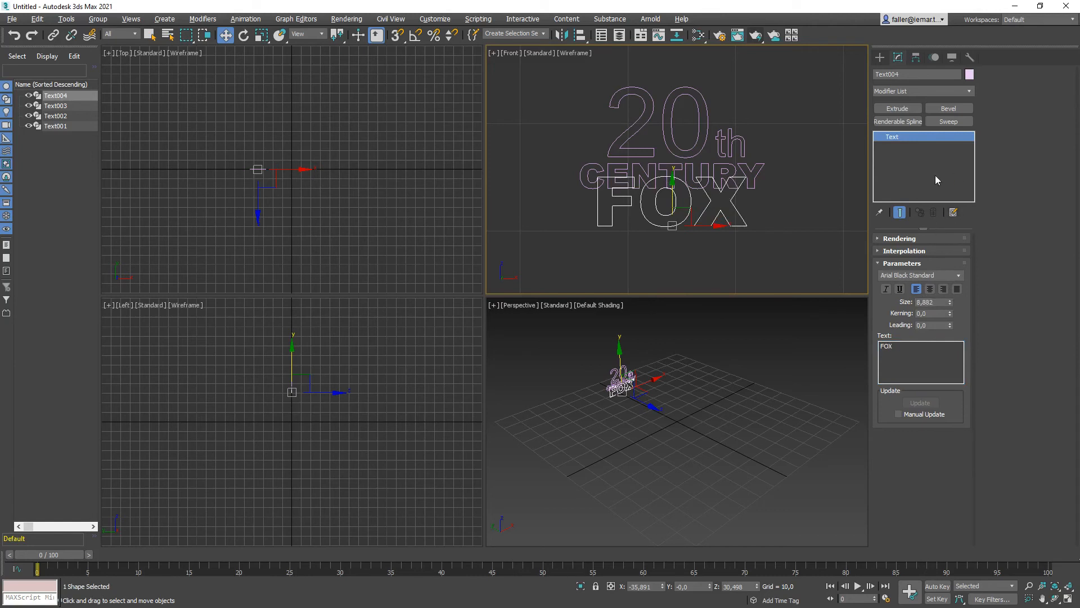
left_click(959, 275)
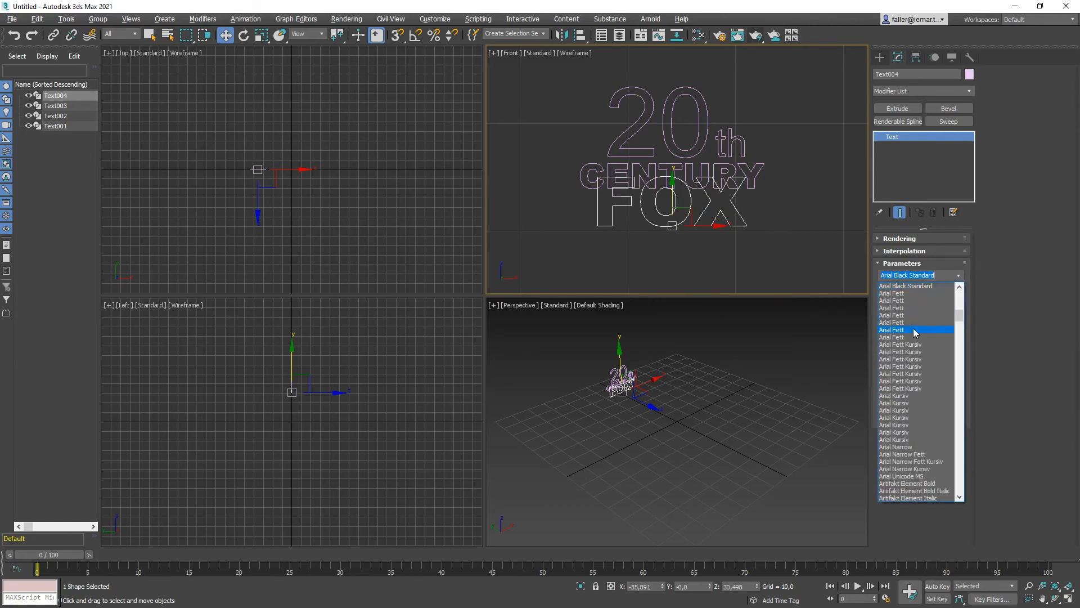
left_click(892, 345)
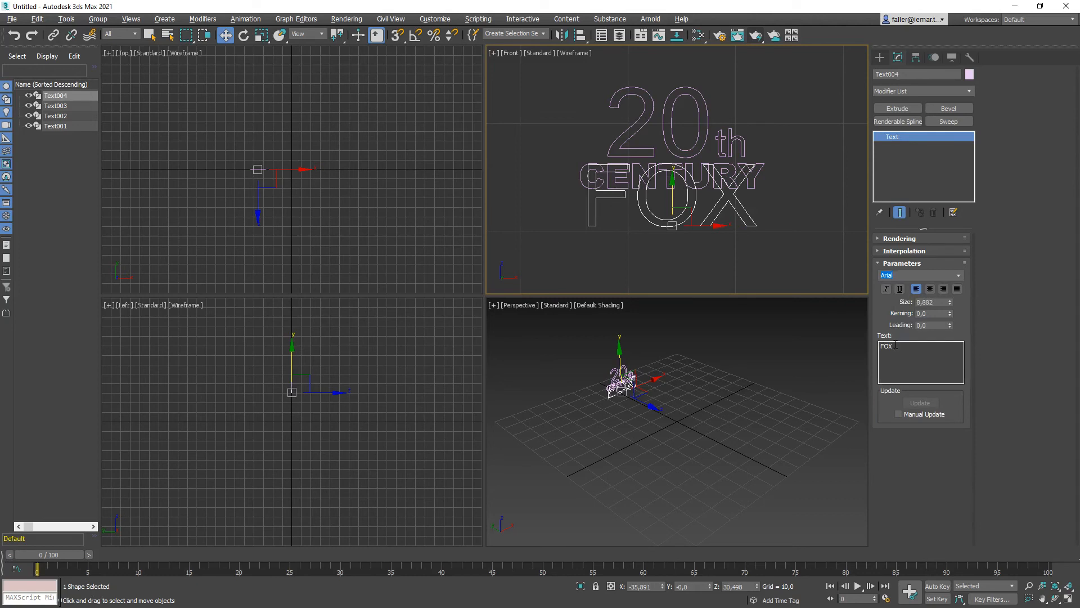
left_click(960, 276)
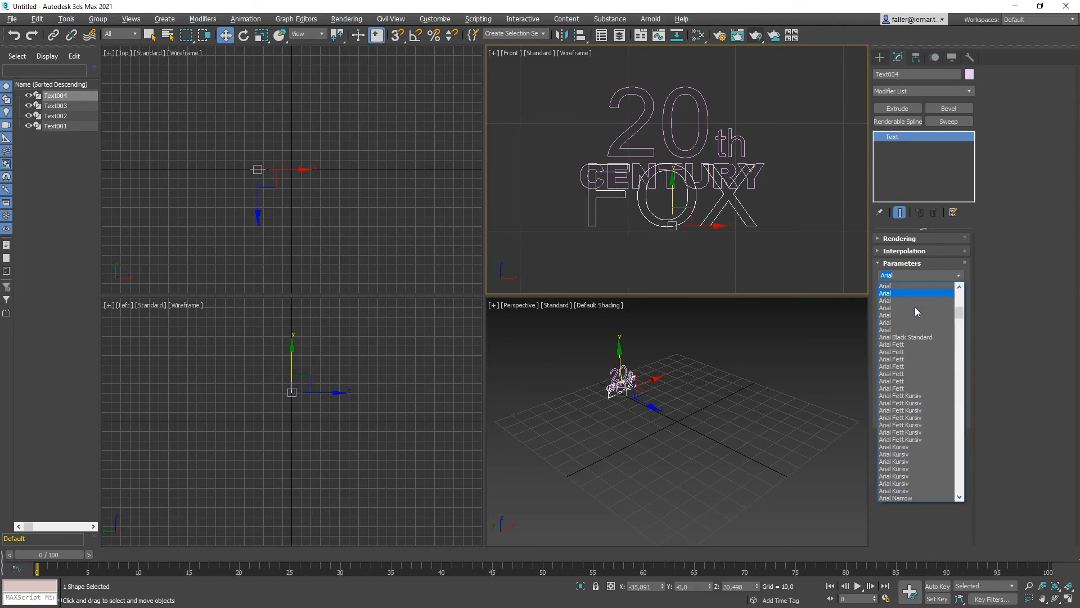
left_click(902, 352)
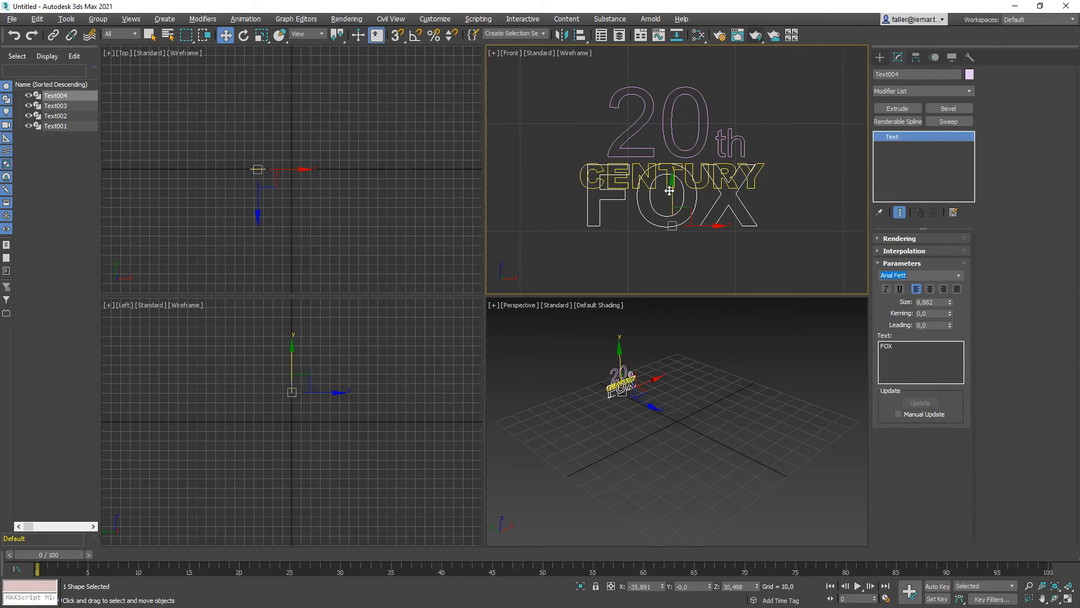
Move the "FOX" text down below "CENTURY" to about Z 27,4 and compare the layout with the logo reference image in the browser.
left_click_drag(669, 190, 673, 224)
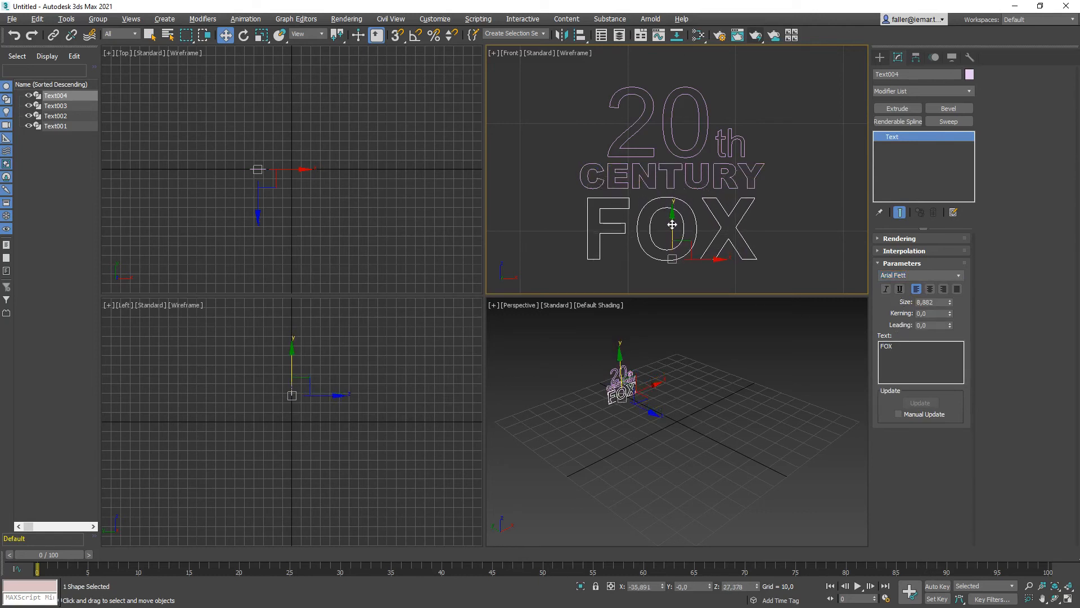
key("alt+Tab")
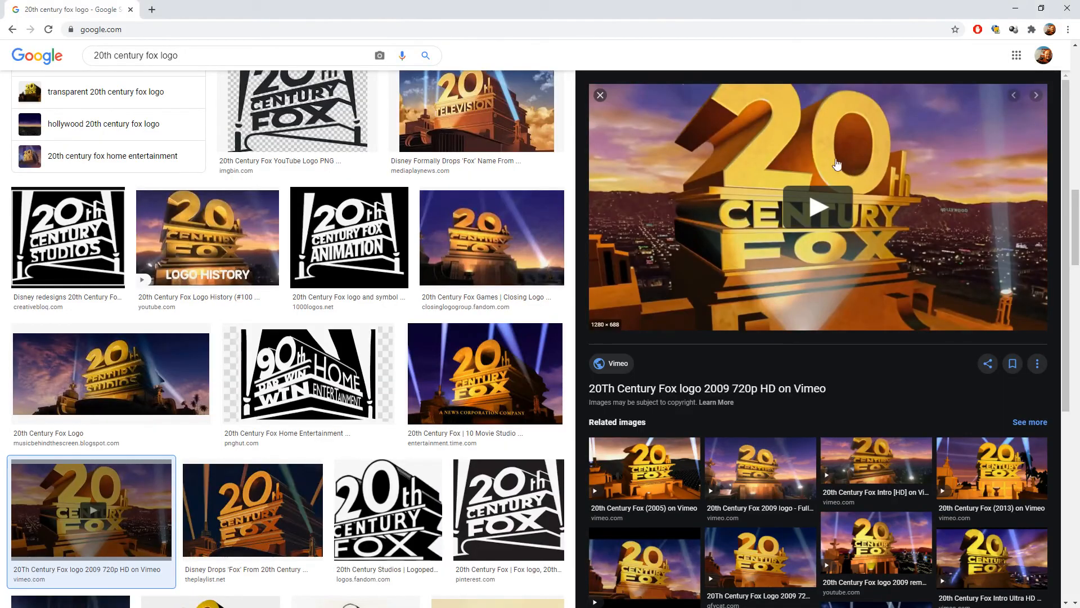
key("alt+Tab")
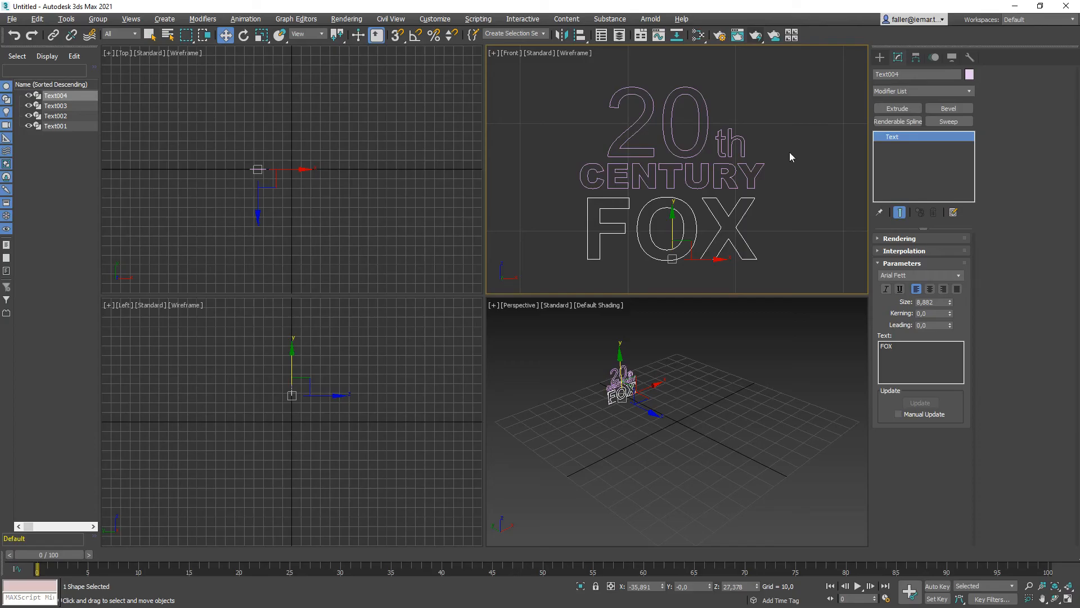
Set the font of the "20" text to Arial Fett and clear the selection.
left_click(709, 112)
left_click(932, 275)
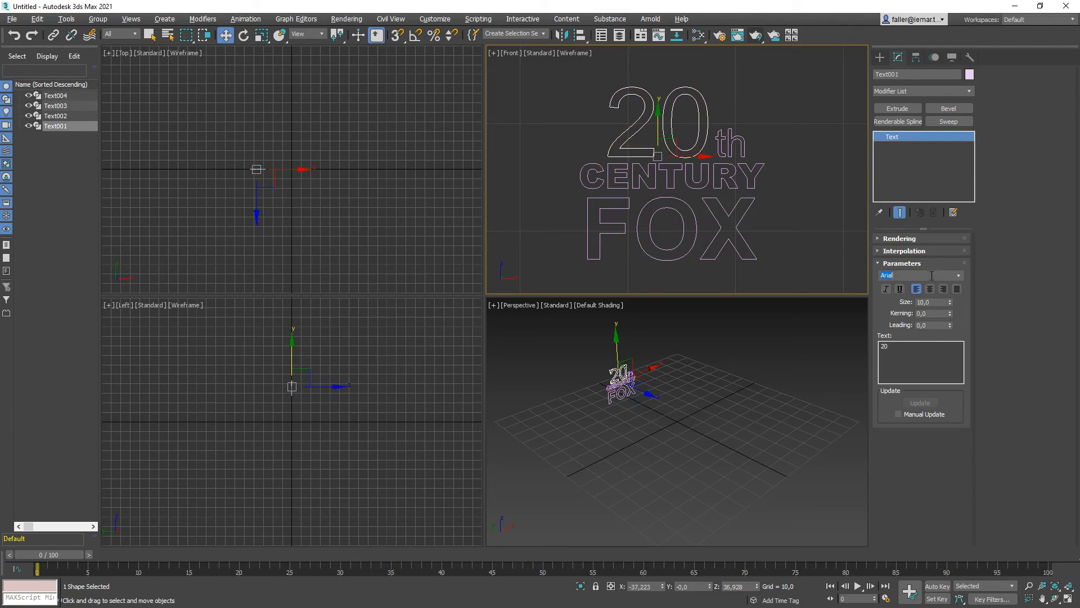
left_click(958, 276)
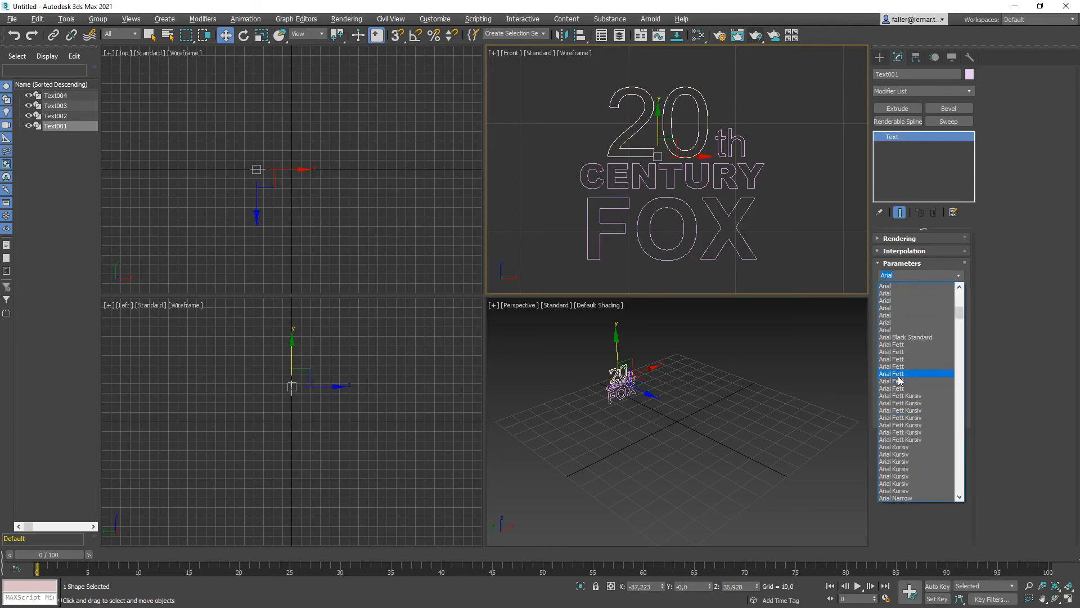
left_click(899, 373)
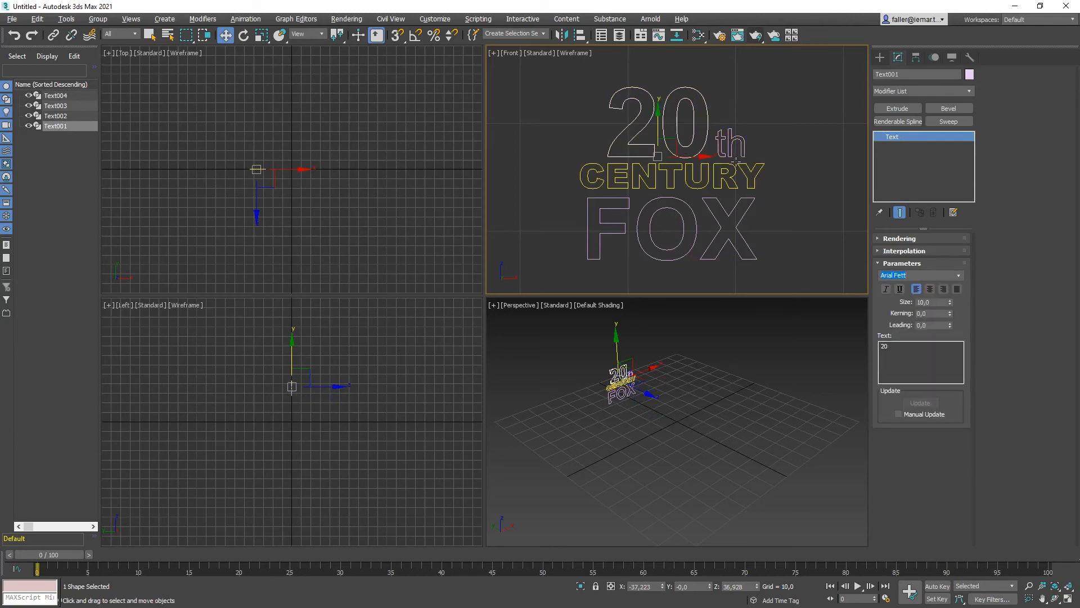
left_click(775, 160)
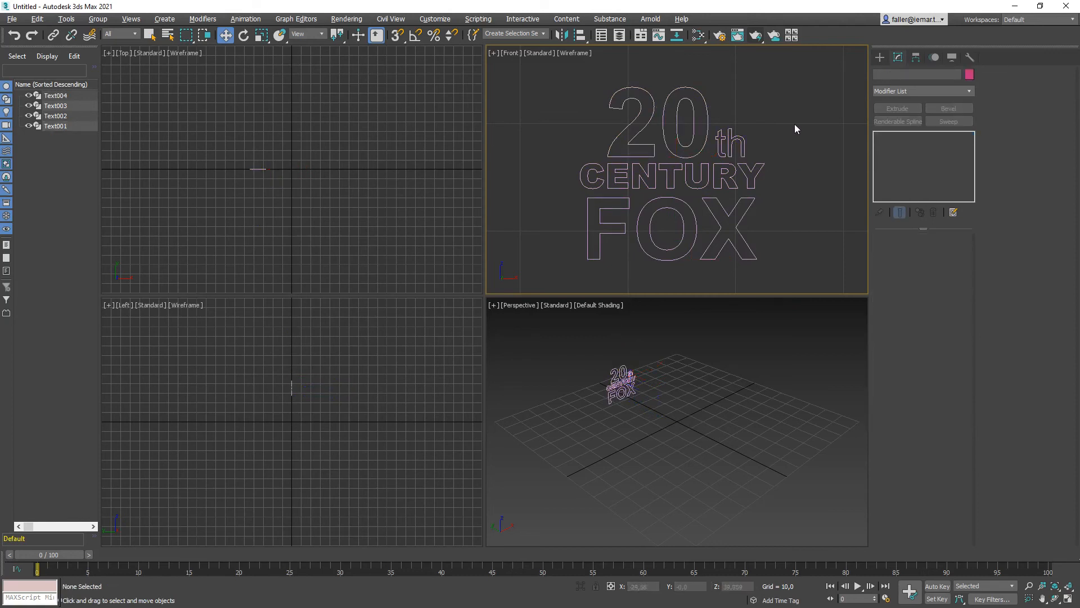
Select the "20" text in the Perspective view and switch to the browser to examine the 20th Century Fox logo image.
scroll(619, 416, "up", 5)
scroll(625, 418, "up", 8)
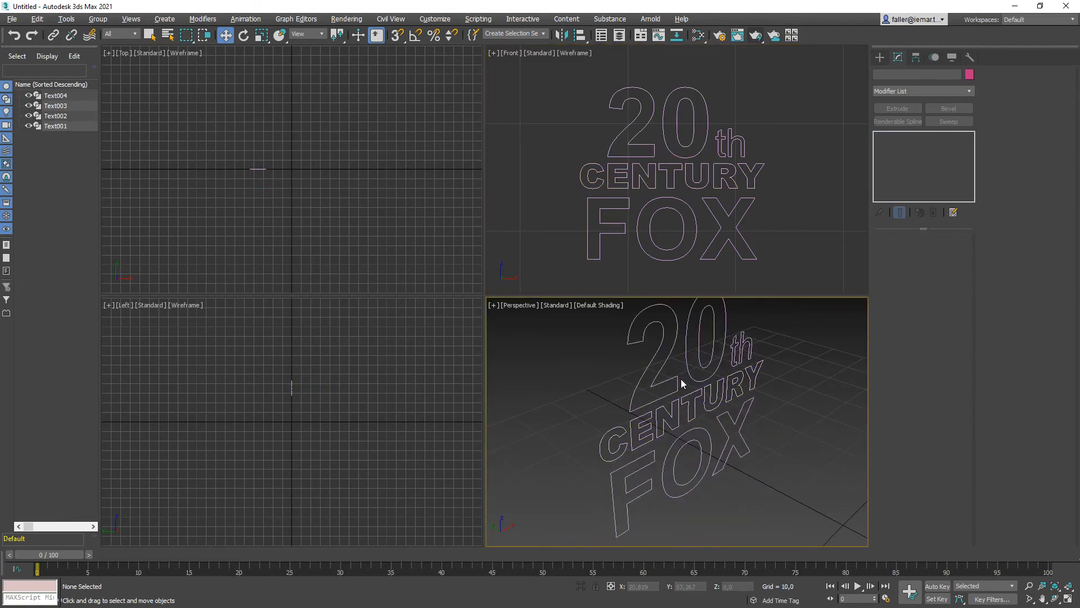
left_click(658, 342)
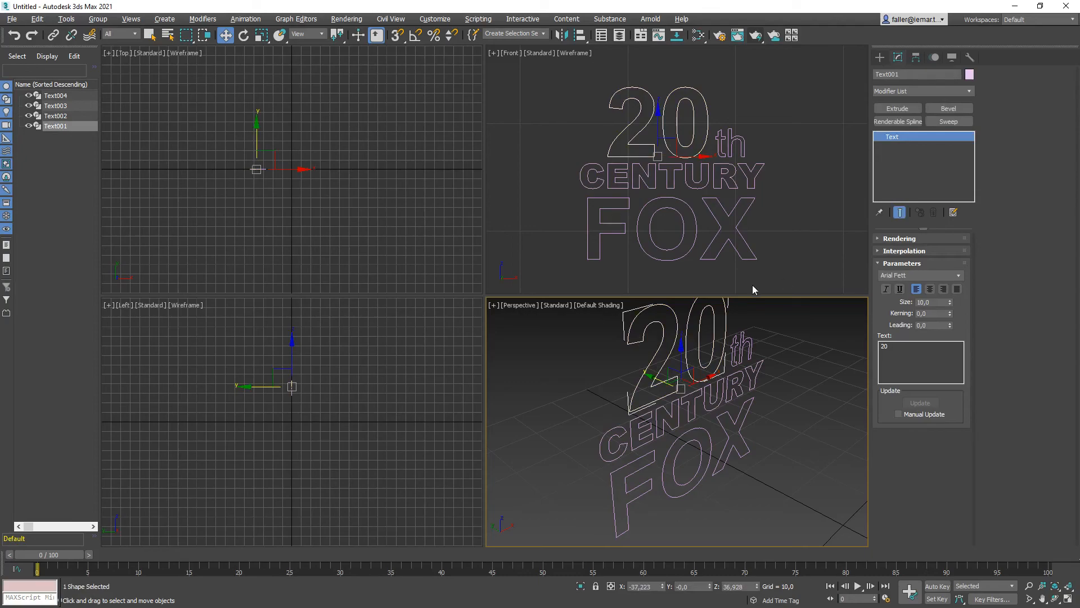
key("alt+Tab")
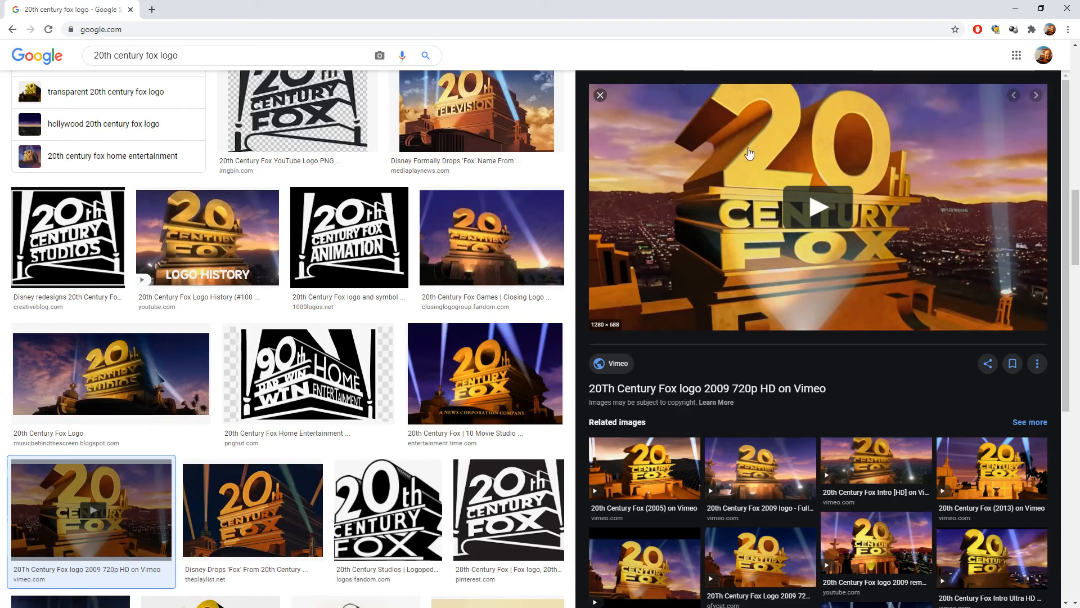
Switch back to 3ds Max, maximize the Perspective view without its grid and apply a Bevel modifier to the "20" text.
key("alt+Tab")
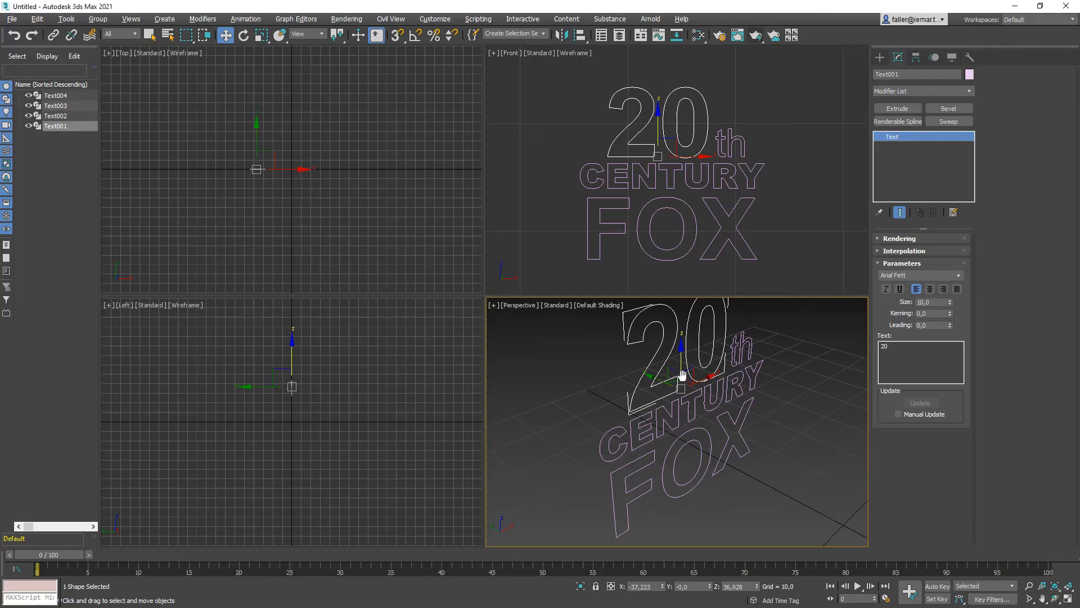
key("alt+w")
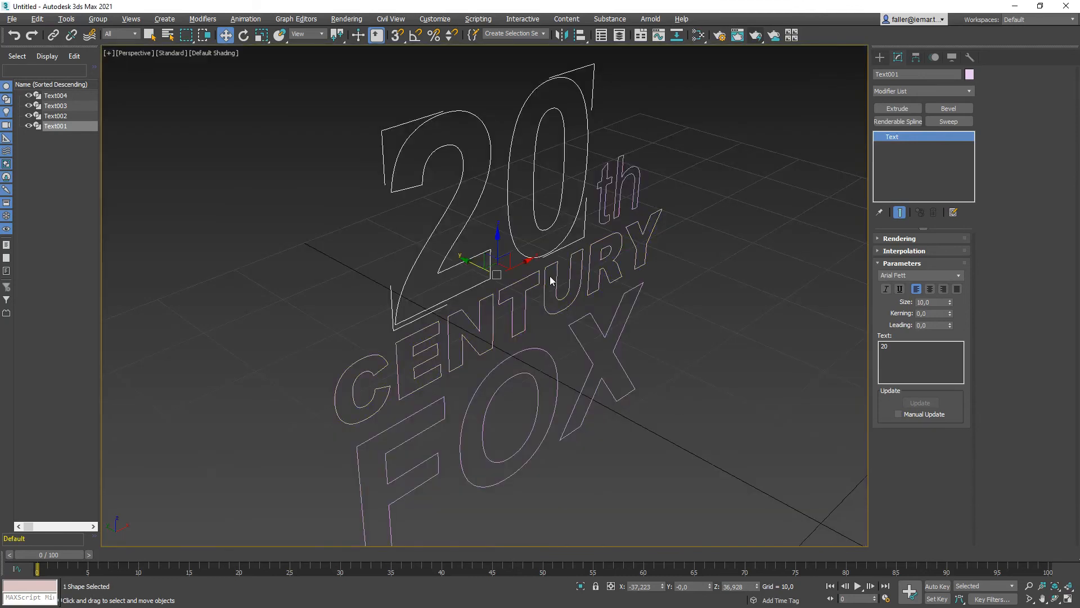
key("g")
middle_click_drag(535, 263, 543, 270)
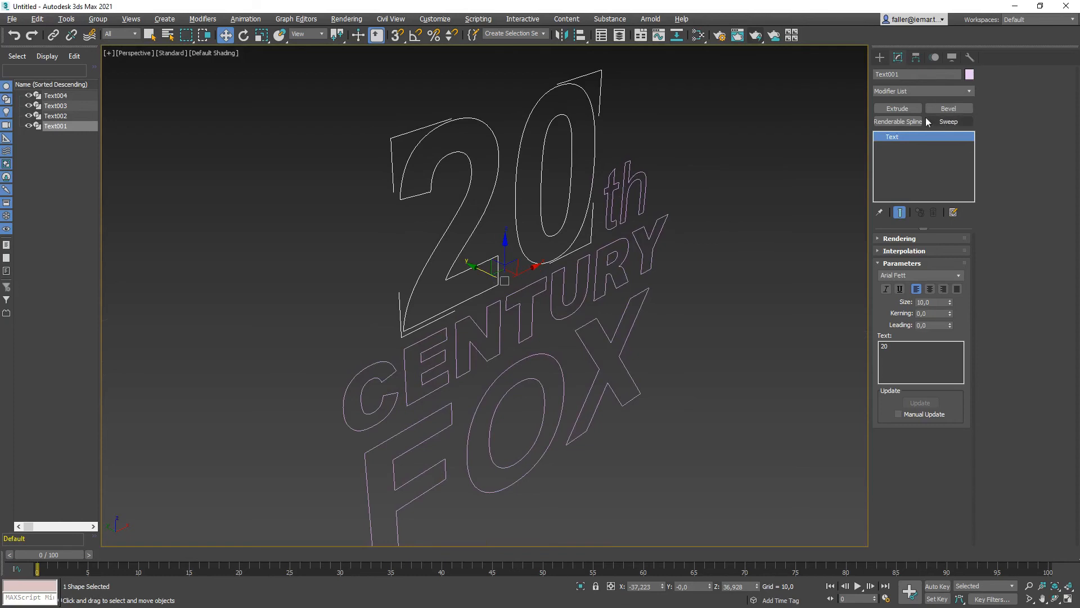
left_click(954, 109)
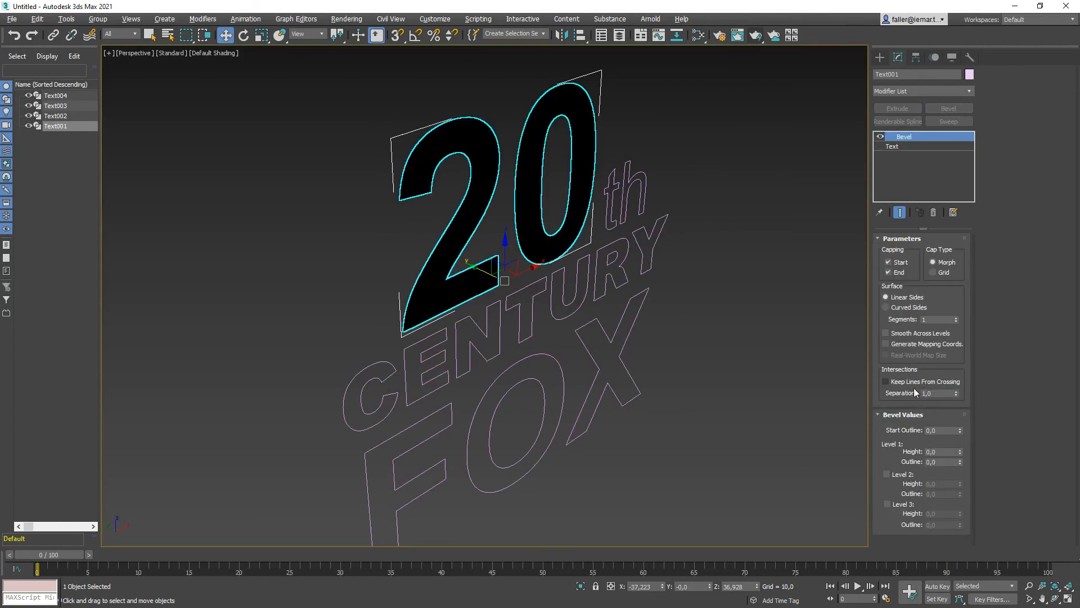
Set the Bevel's Start Outline on the "20" text to -1 and its Level 1 Height to 20.
left_click(942, 431)
type("-1")
key("Return")
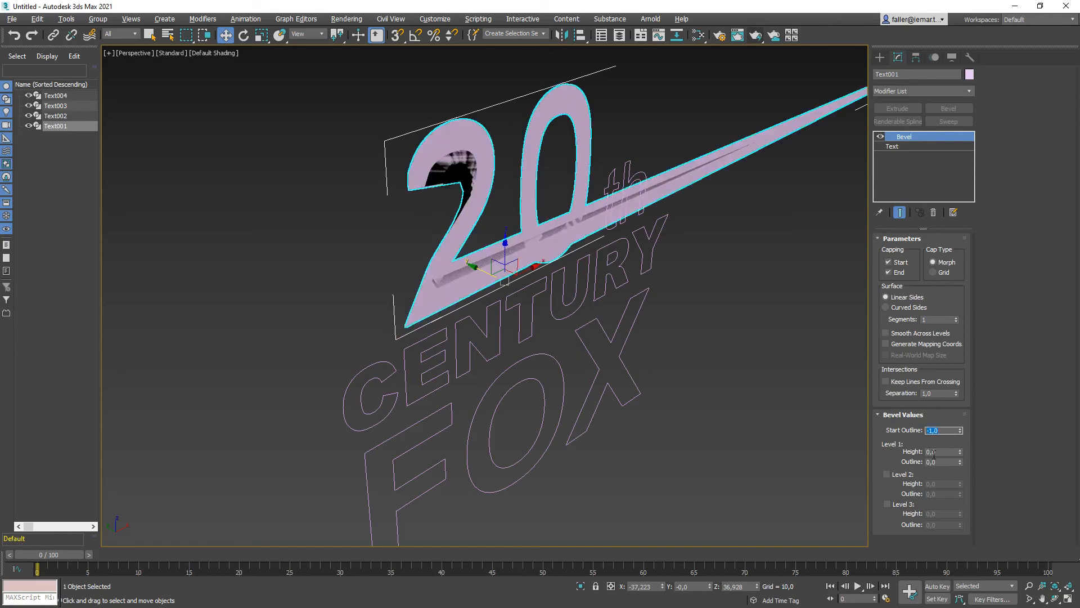
left_click(934, 452)
type("20")
key("Return")
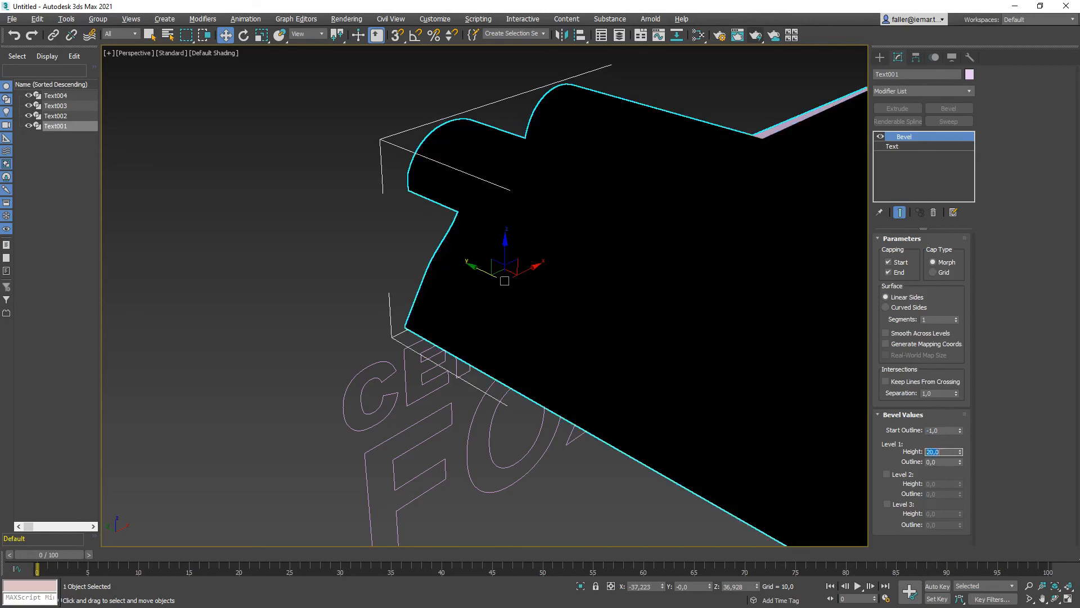
Change the "20" text's Bevel to a Start Outline of 0,2 and a Level 1 Height of 1.
scroll(271, 237, "down", 5)
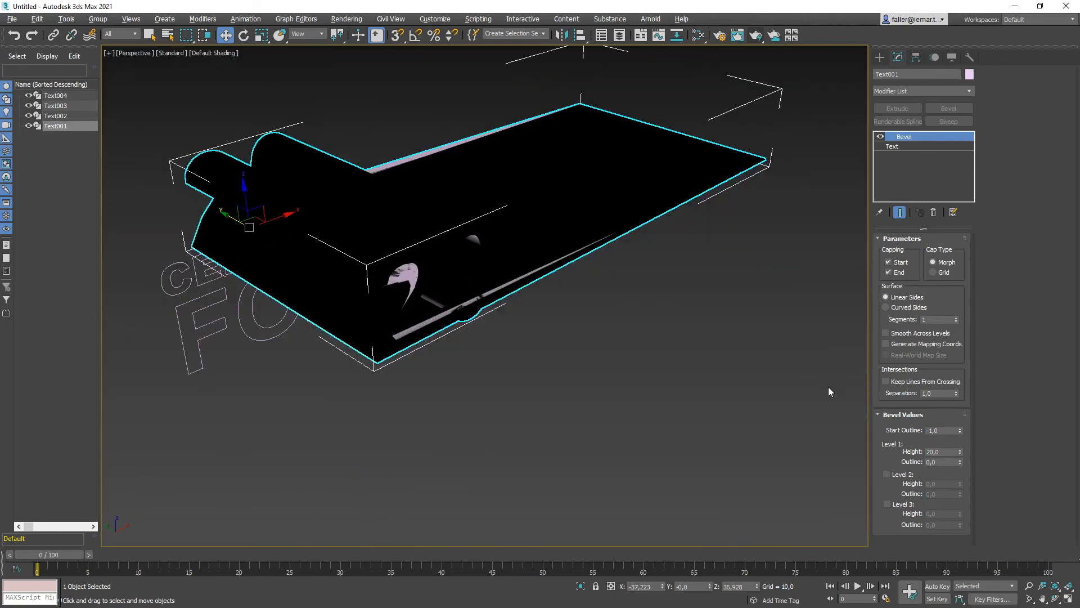
left_click_drag(960, 431, 962, 429)
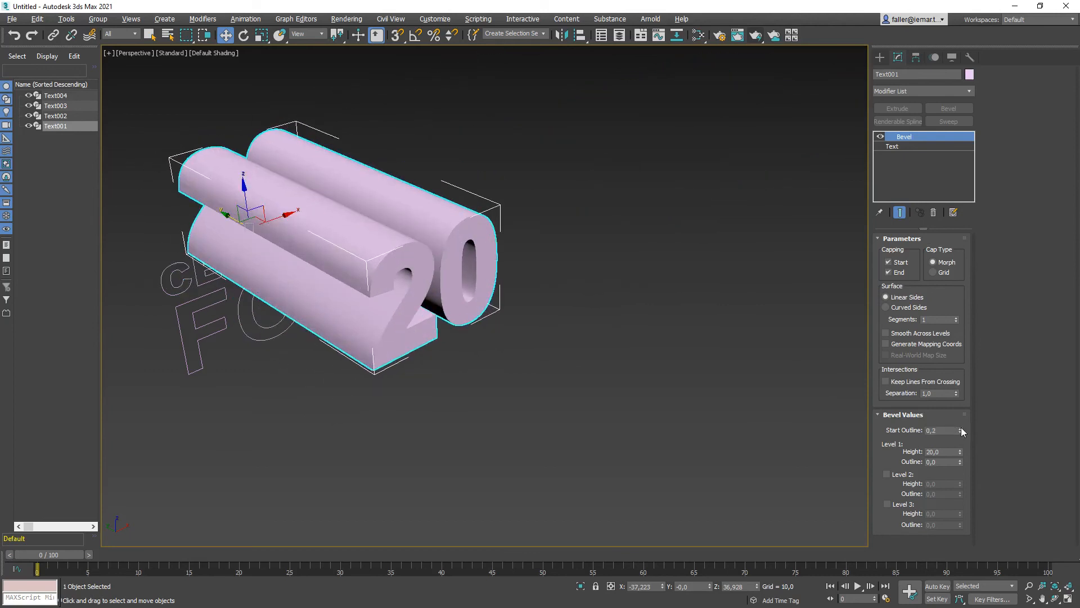
middle_click_drag(475, 418, 429, 394, "alt")
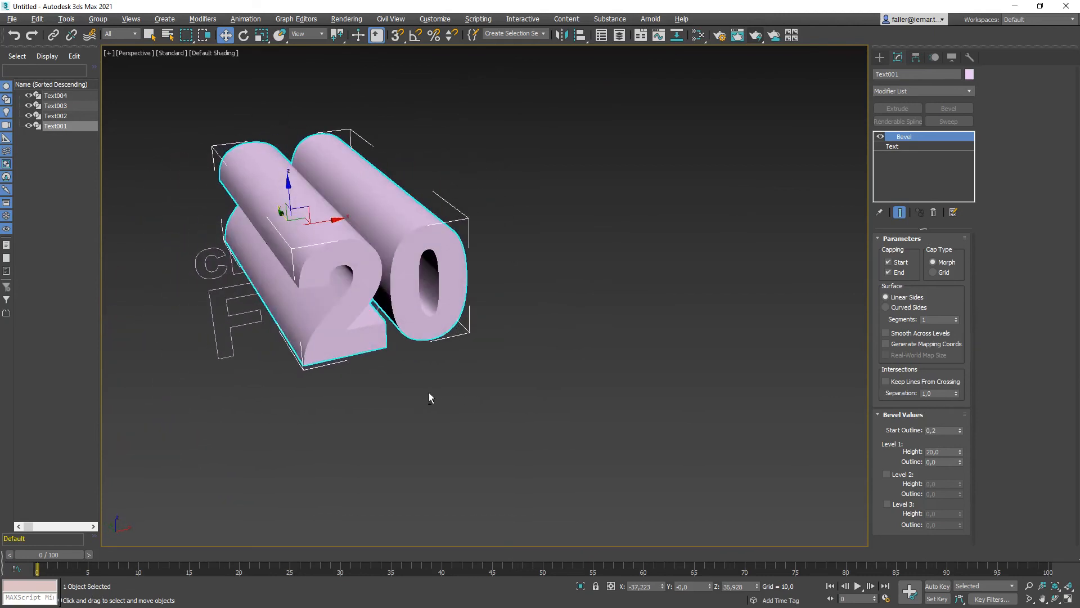
double_click(946, 451)
type("1")
key("Tab")
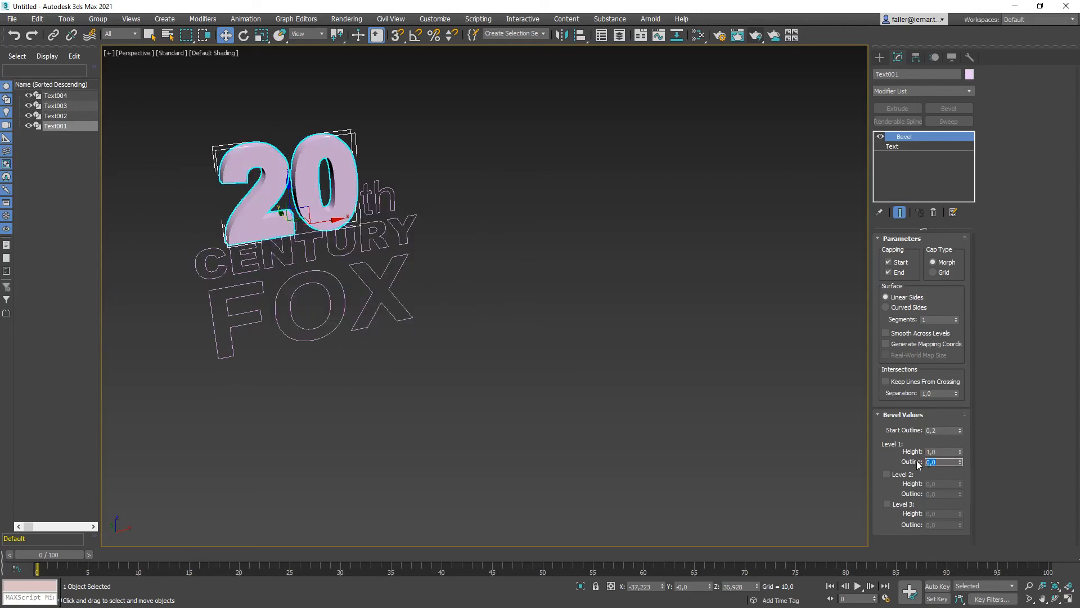
Set the Level 1 Height and Outline of the "20" text's Bevel both to 0,1.
middle_click_drag(344, 385, 390, 377, "alt")
middle_click_drag(353, 293, 470, 332)
scroll(416, 213, "up", 8)
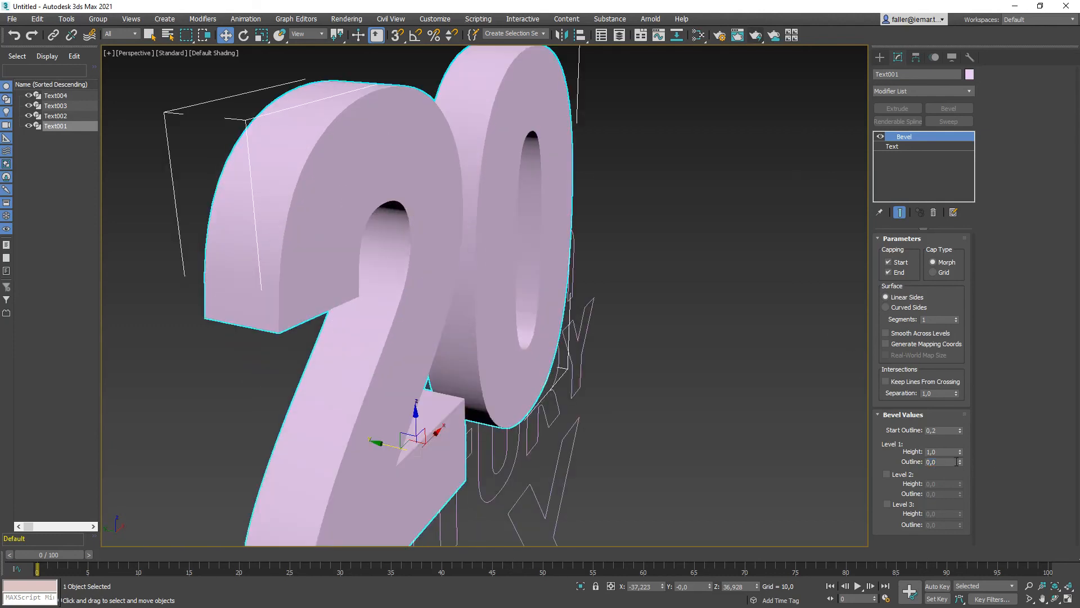
left_click(943, 451)
type("0,1")
key("Return")
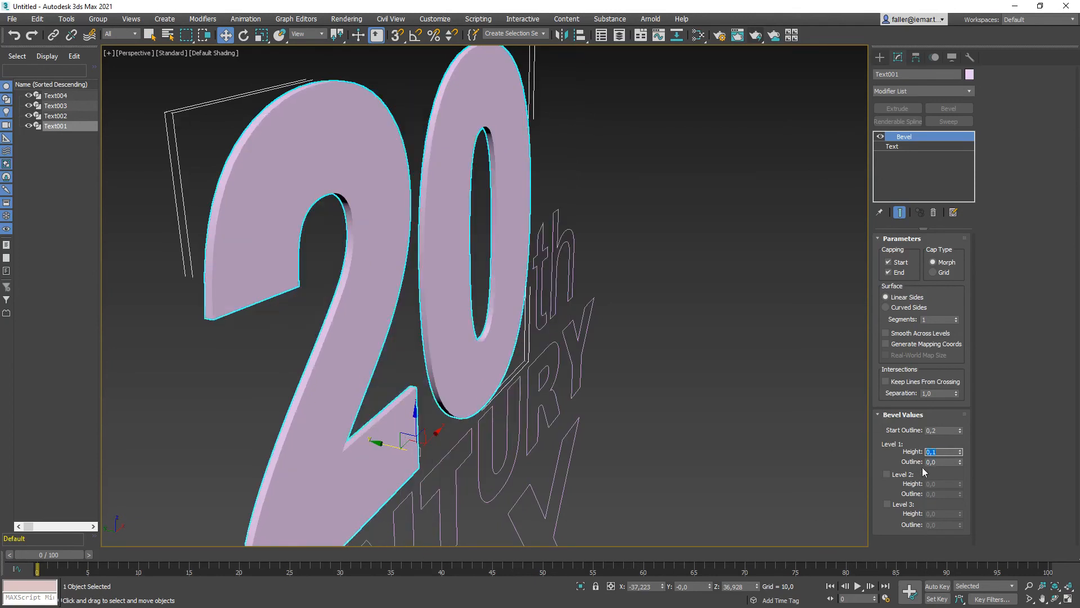
left_click(941, 462)
type("0,1")
key("Return")
Reset the Start Outline of the "20" text's Bevel to 0.
middle_click_drag(467, 301, 385, 300, "alt")
left_click(937, 430)
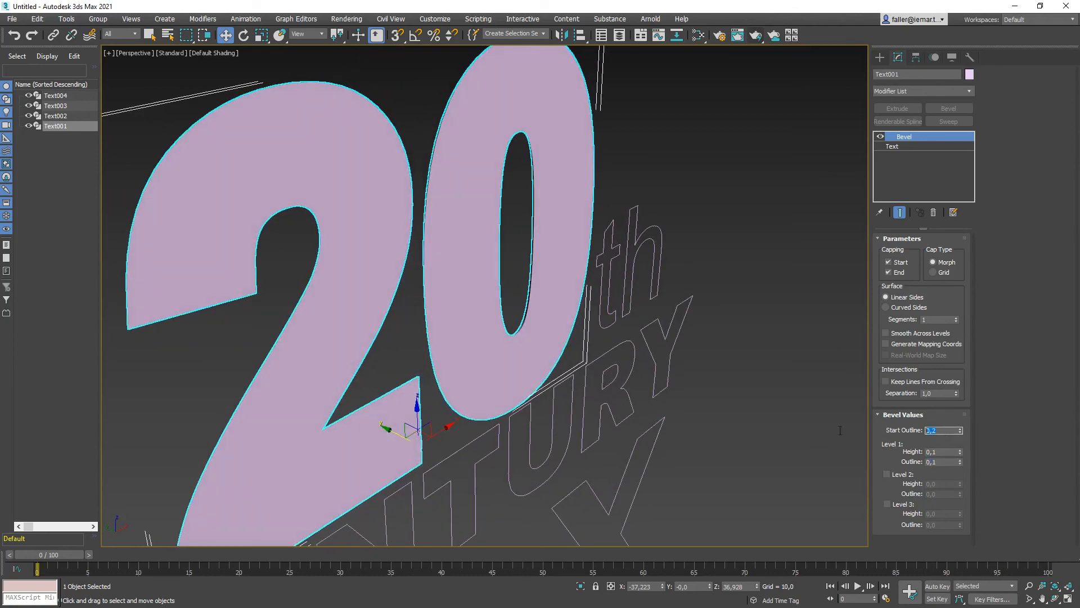
type("0")
key("Return")
mouse_move(298, 248)
middle_mouse_down("alt")
mouse_move(374, 248)
mouse_move(297, 247)
middle_mouse_up("alt")
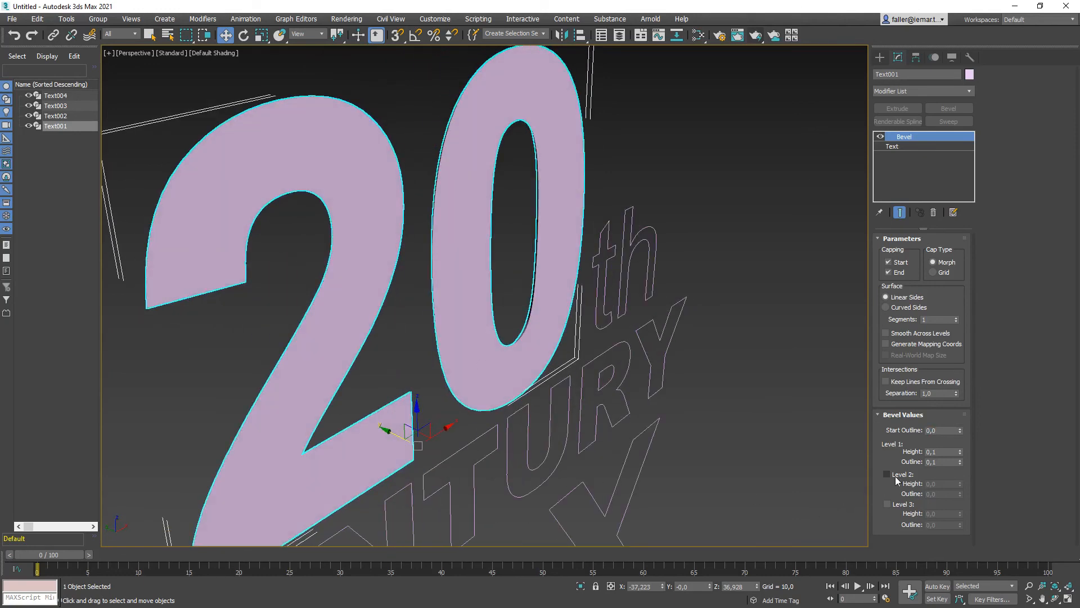
Enable Level 2 of the "20" text's Bevel with a Height of 20 and compare the depth with the logo reference.
left_click(943, 484)
type("20")
key("Return")
scroll(445, 310, "down", 8)
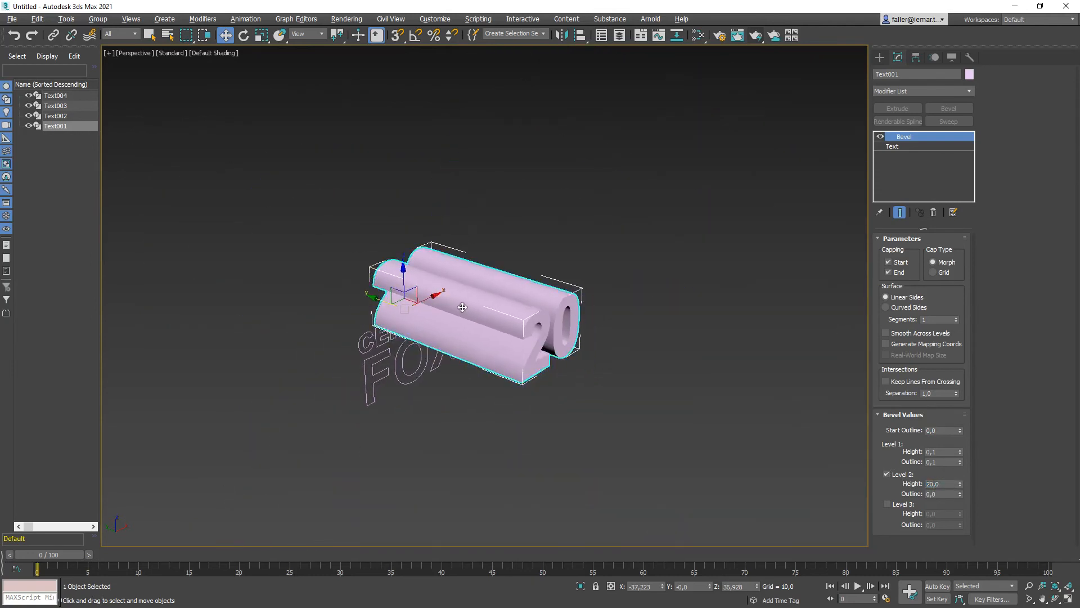
middle_click_drag(463, 307, 437, 286, "alt")
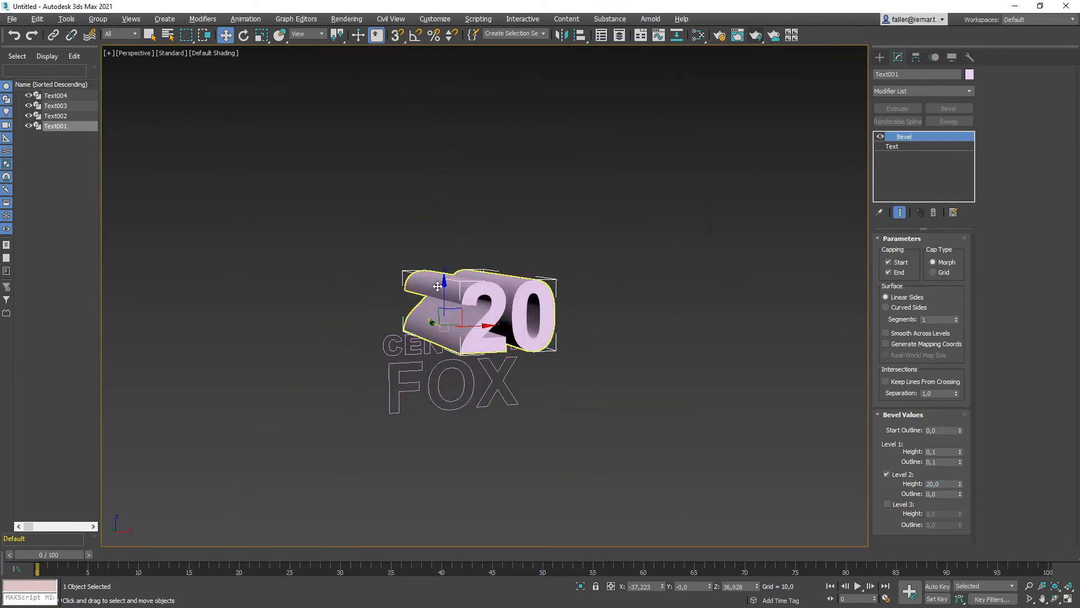
key("alt+Tab")
key("alt+Tab")
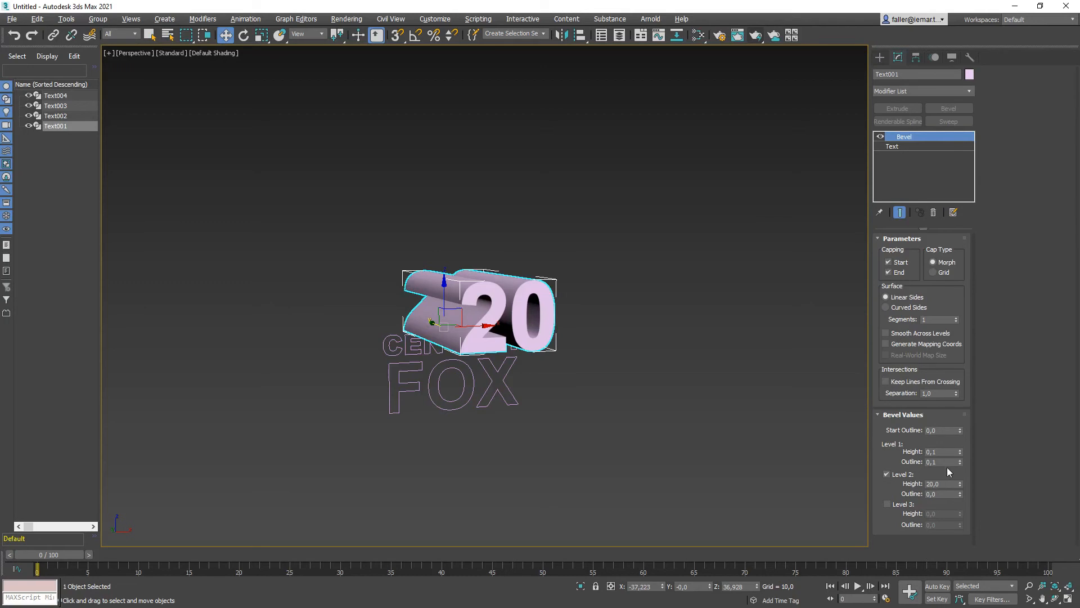
Reduce the Level 2 Height of the "20" text's Bevel to 15.
double_click(935, 483)
type("15")
key("Return")
mouse_move(473, 293)
middle_mouse_down("alt")
mouse_move(487, 310)
mouse_move(530, 304)
mouse_move(469, 307)
middle_mouse_up("alt")
scroll(488, 310, "up", 5)
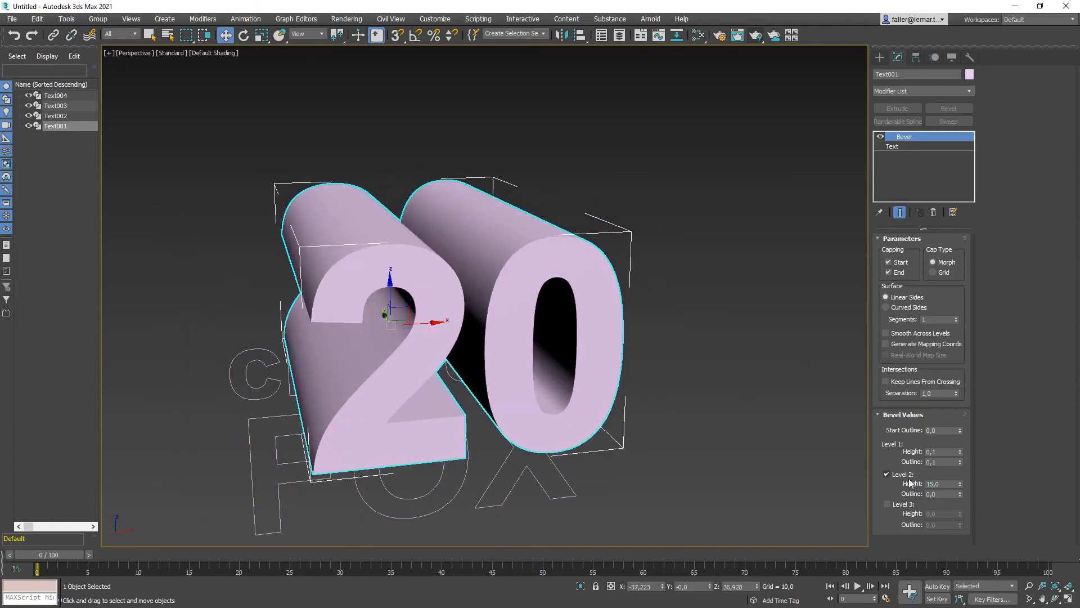
Set the Level 2 Height of the "20" text's Bevel to 10.
left_click_drag(943, 484, 854, 484)
type("10")
key("Return")
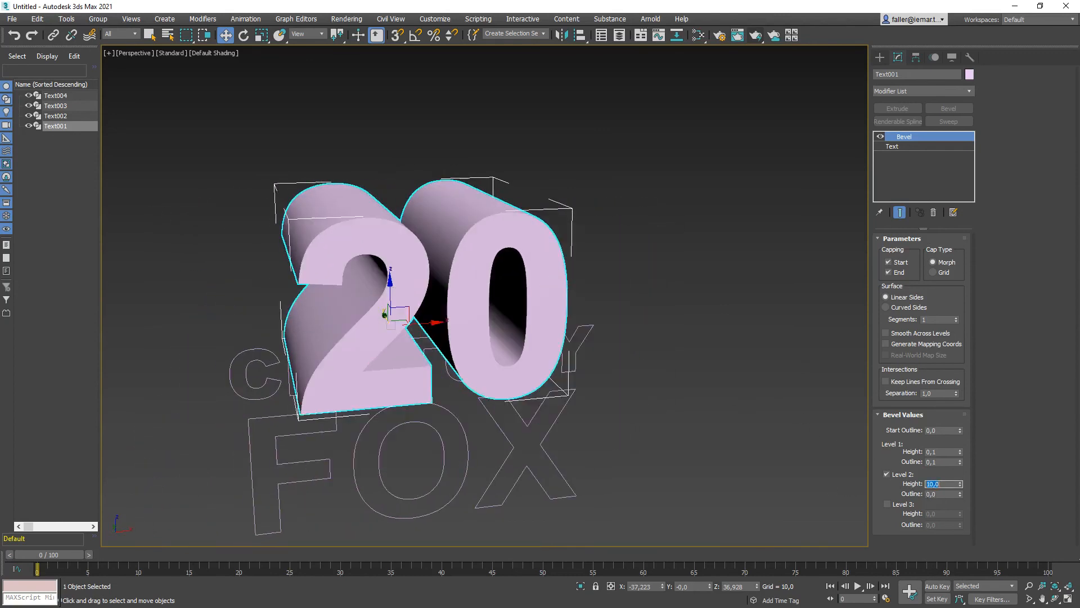
middle_click_drag(489, 327, 531, 337, "alt")
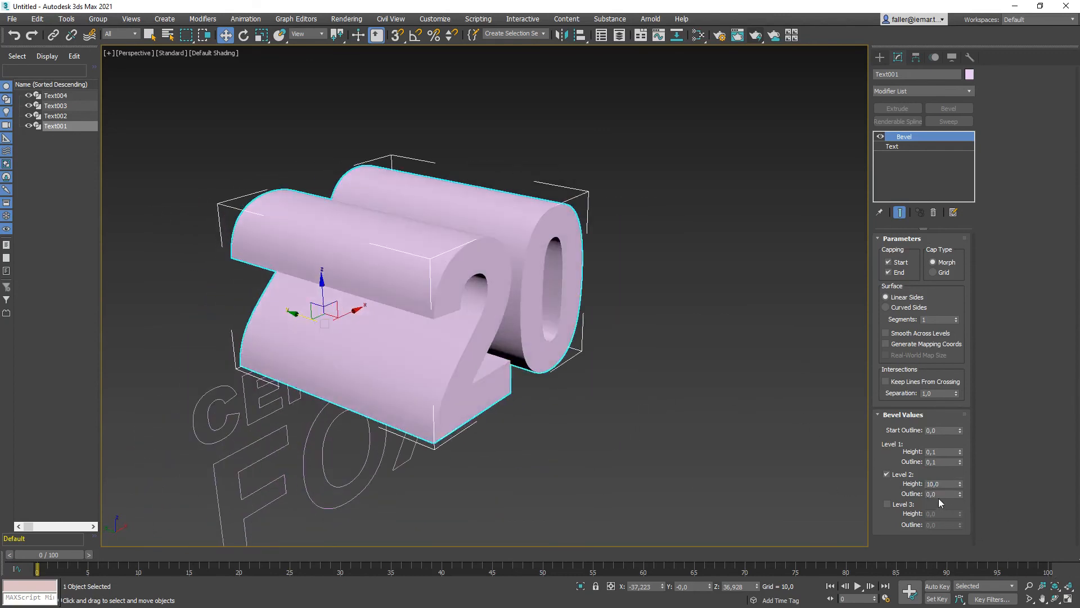
Enable Level 3 of the "20" text's Bevel with Height 0,1 and Outline -0,1, and check the bevelled edges from several sides.
left_click(886, 505)
left_click_drag(945, 513, 864, 513)
key("Return")
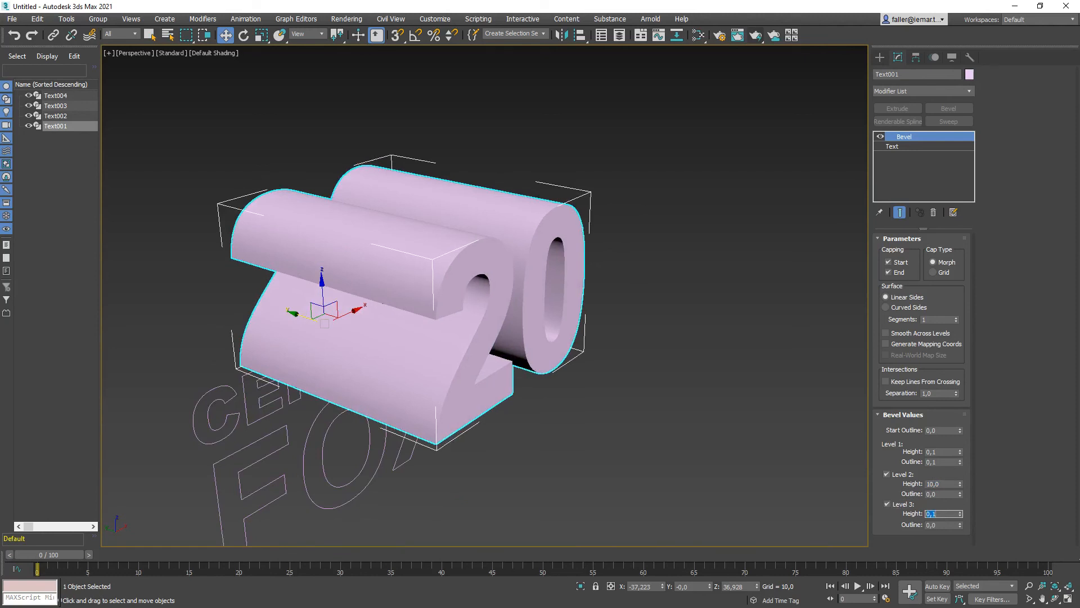
key("Tab")
type("-0,1")
key("Return")
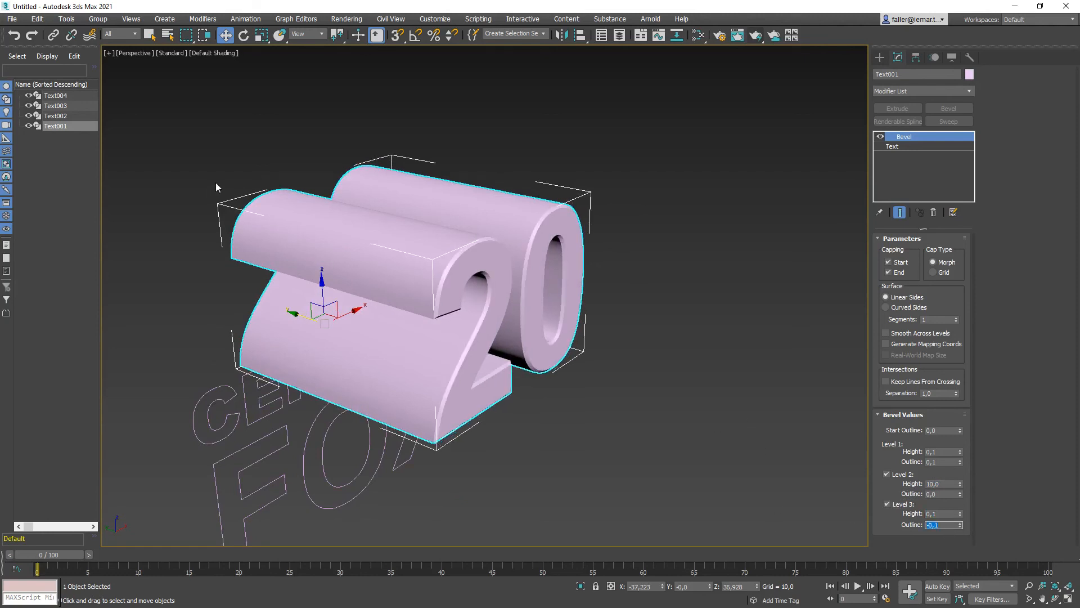
middle_click_drag(216, 187, 337, 202, "alt")
scroll(453, 337, "up", 5)
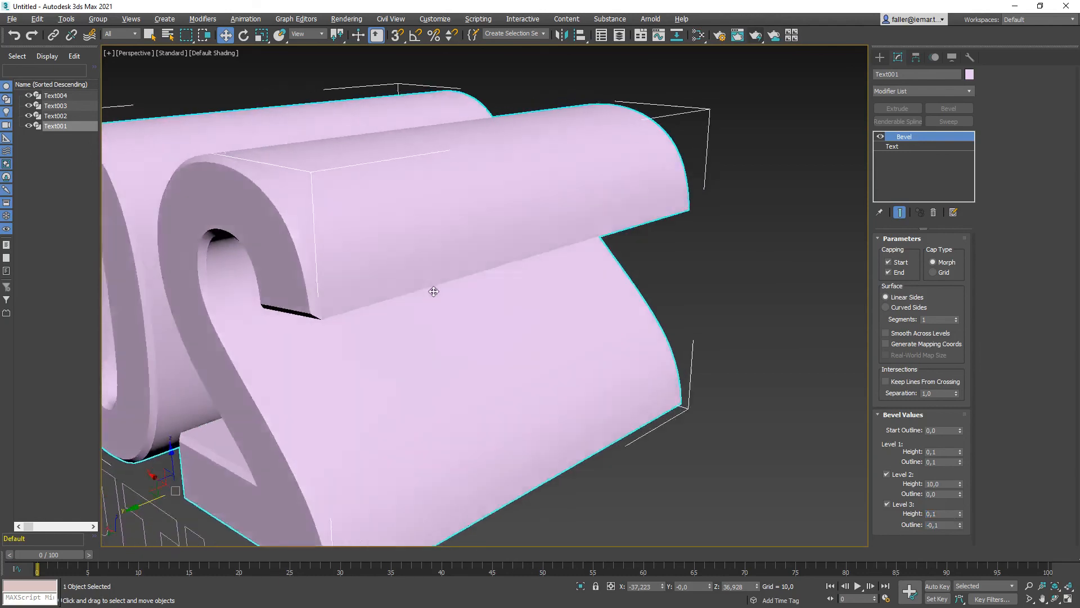
scroll(324, 289, "down", 10)
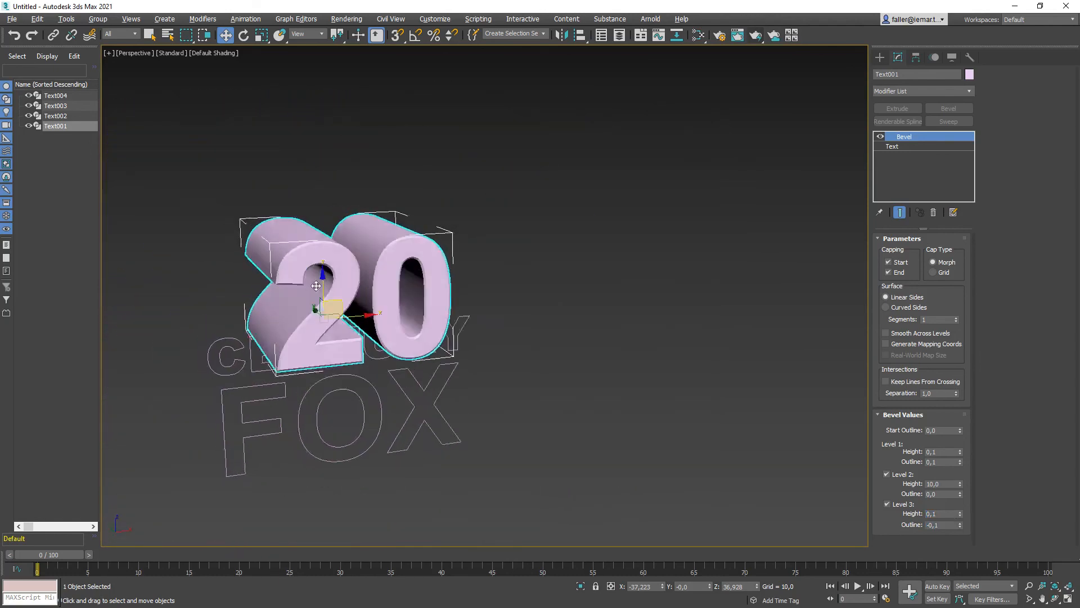
middle_click_drag(316, 286, 497, 286, "alt")
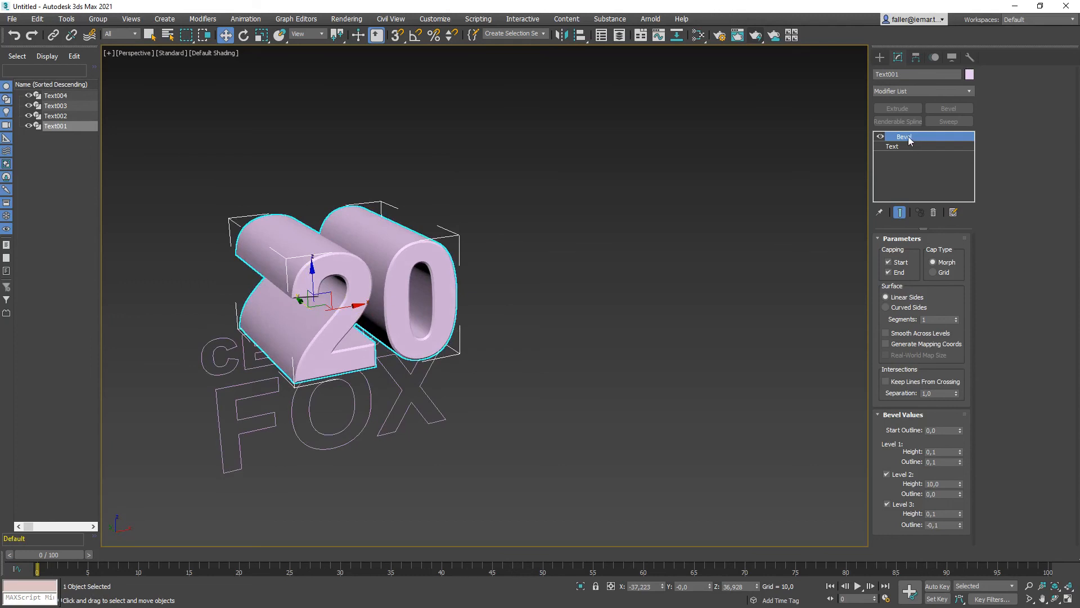
middle_click_drag(657, 295, 606, 295, "alt")
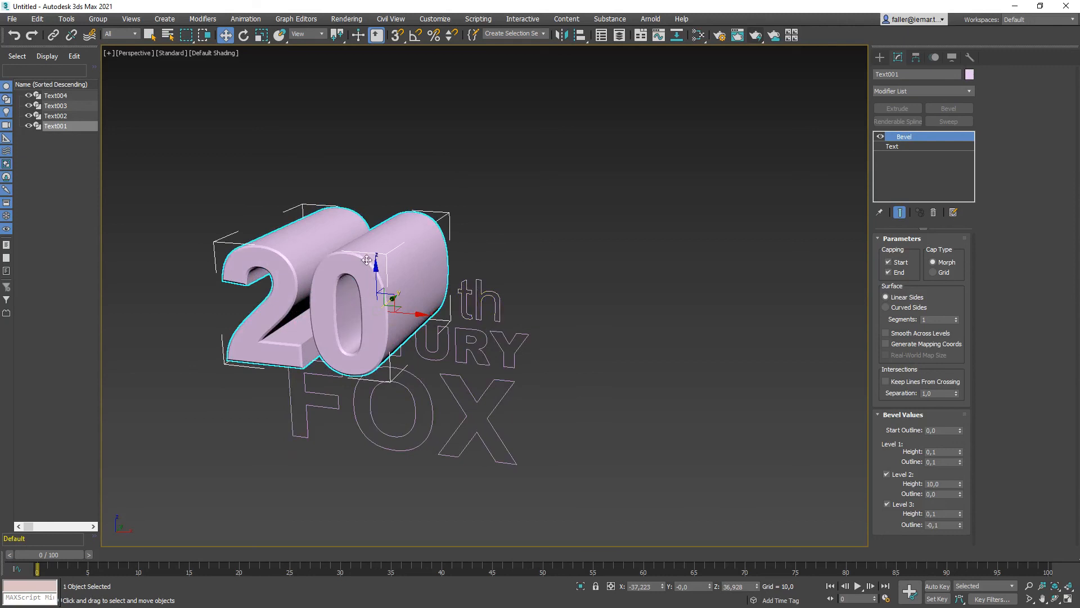
Try a Bevel modifier on the "th" text, examine its edges and remove the modifier again.
left_click(496, 294)
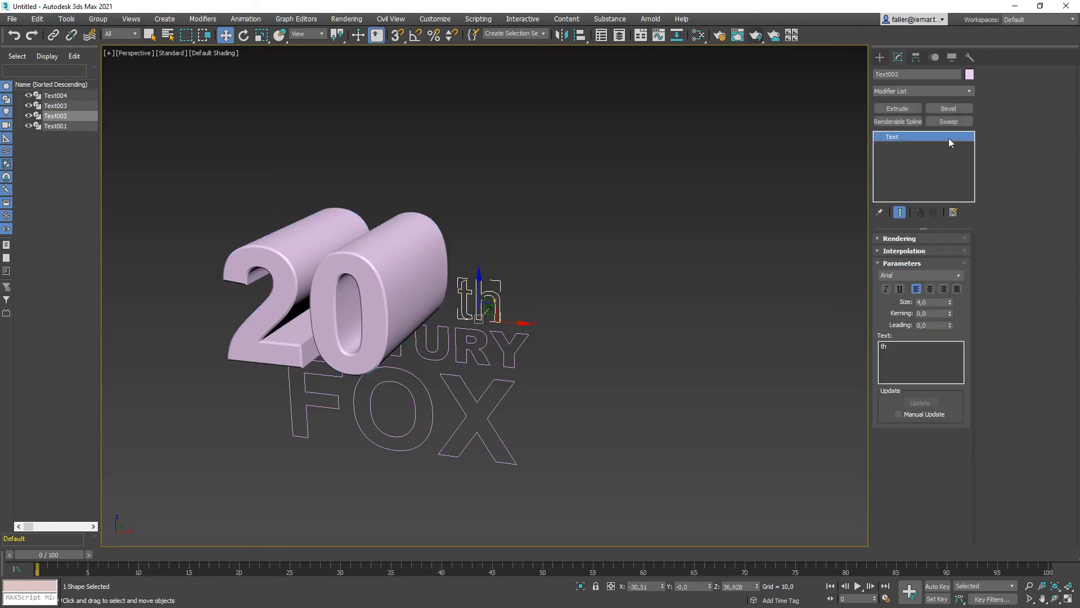
left_click(949, 108)
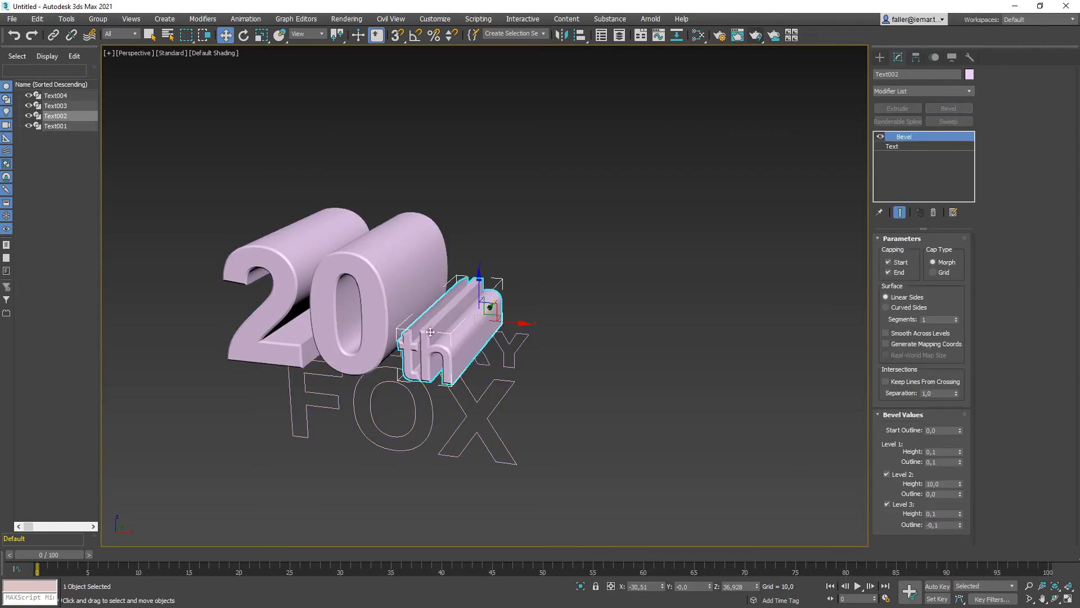
scroll(445, 382, "up", 3)
scroll(445, 381, "up", 2)
middle_click_drag(444, 381, 415, 390, "alt")
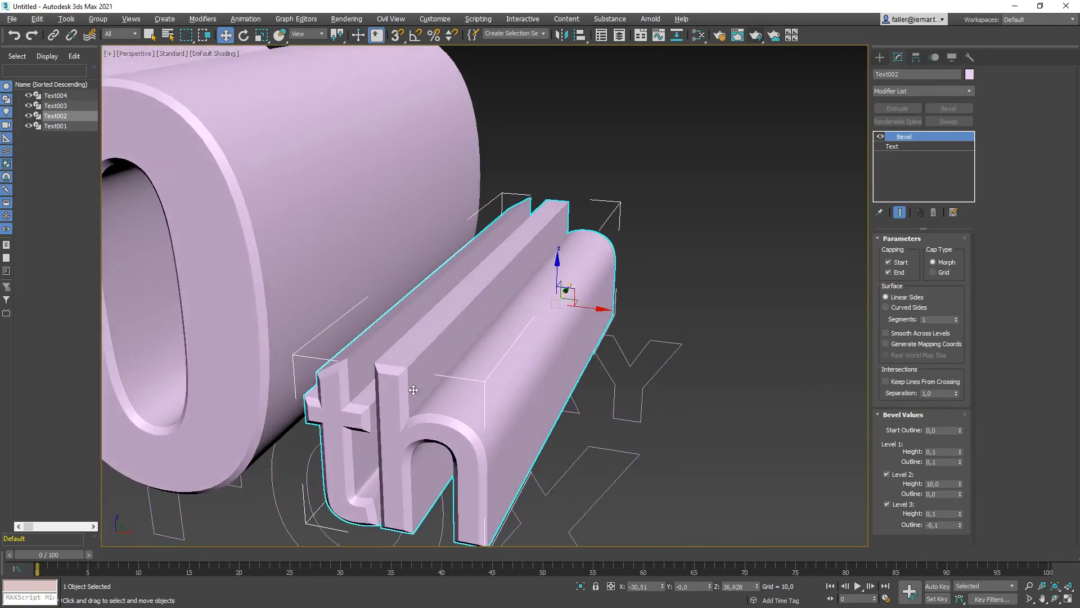
left_click(933, 212)
middle_click_drag(705, 178, 506, 268, "alt")
Select the "20" text and set its Bevel's Level 1 Height and Outline to 0,05.
left_click(628, 223)
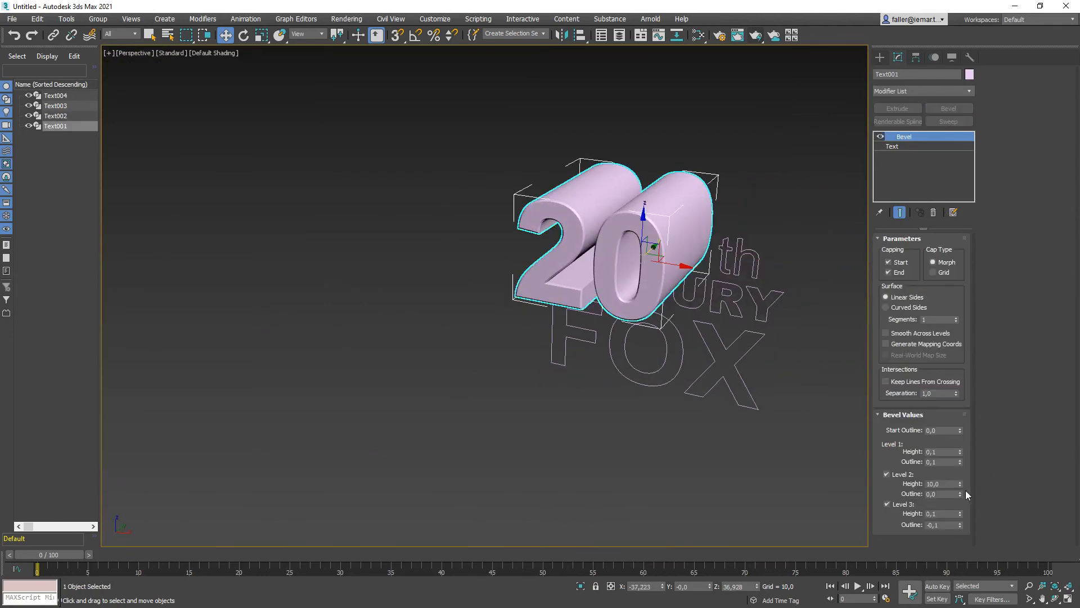
left_click(940, 452)
type("0,05")
left_click(938, 462)
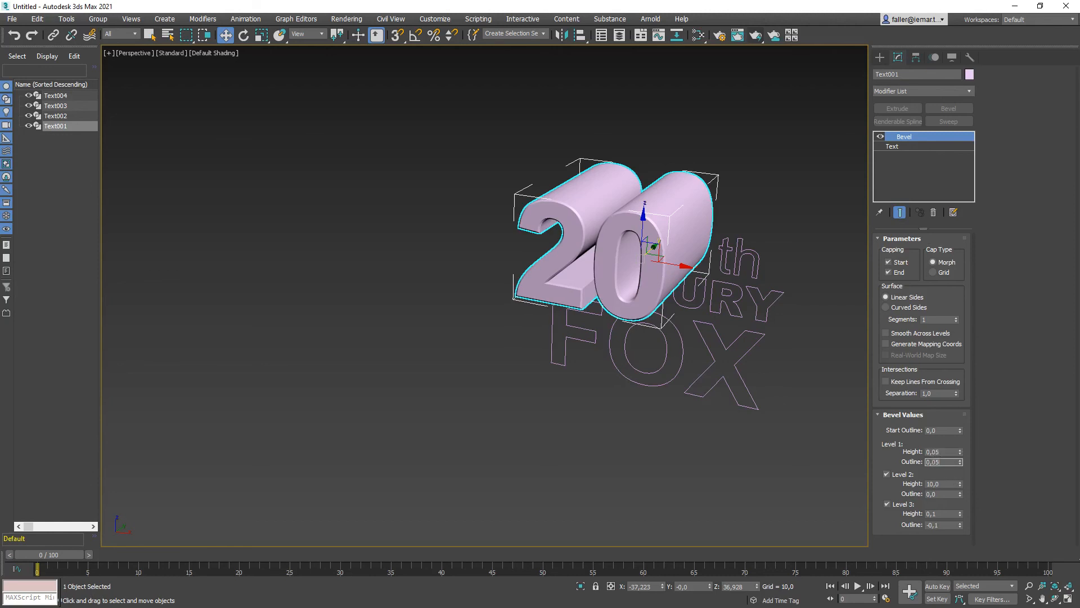
key("Return")
Set the Level 3 Height of the "20" text's Bevel to 0,05 and its Outline to -0,05.
left_click(942, 513)
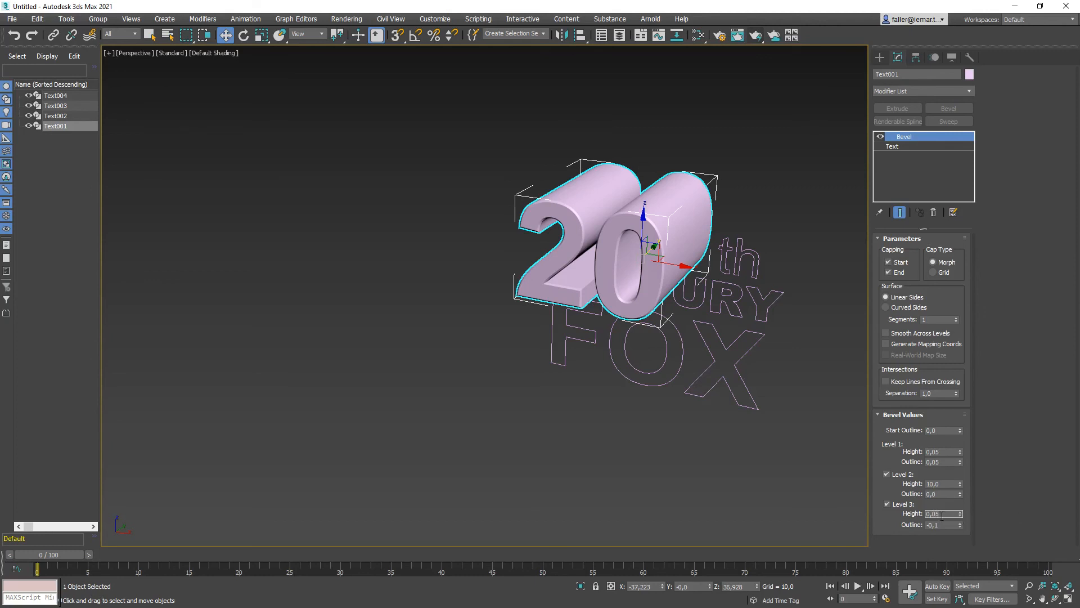
left_click(941, 525)
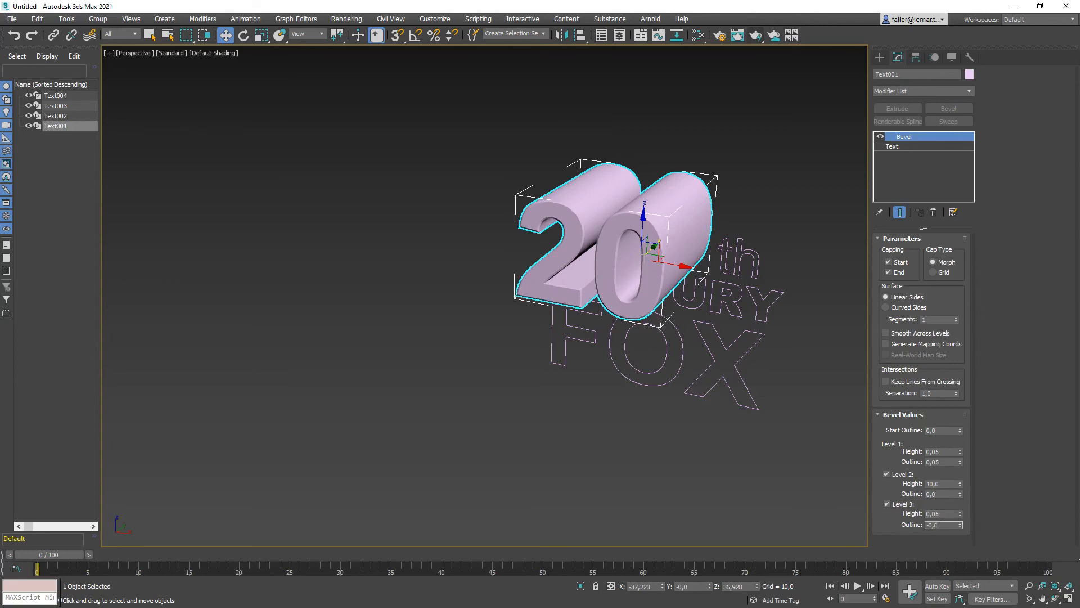
type("5")
key("Return")
Select the "th" text spline beside the beveled "20".
left_click(738, 251)
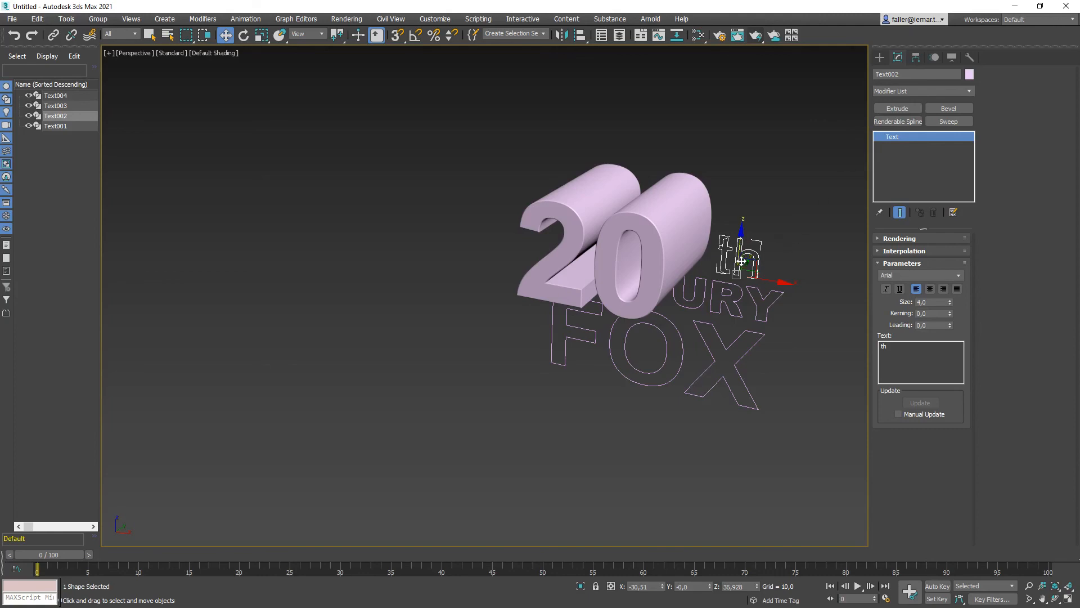
key("alt+Tab")
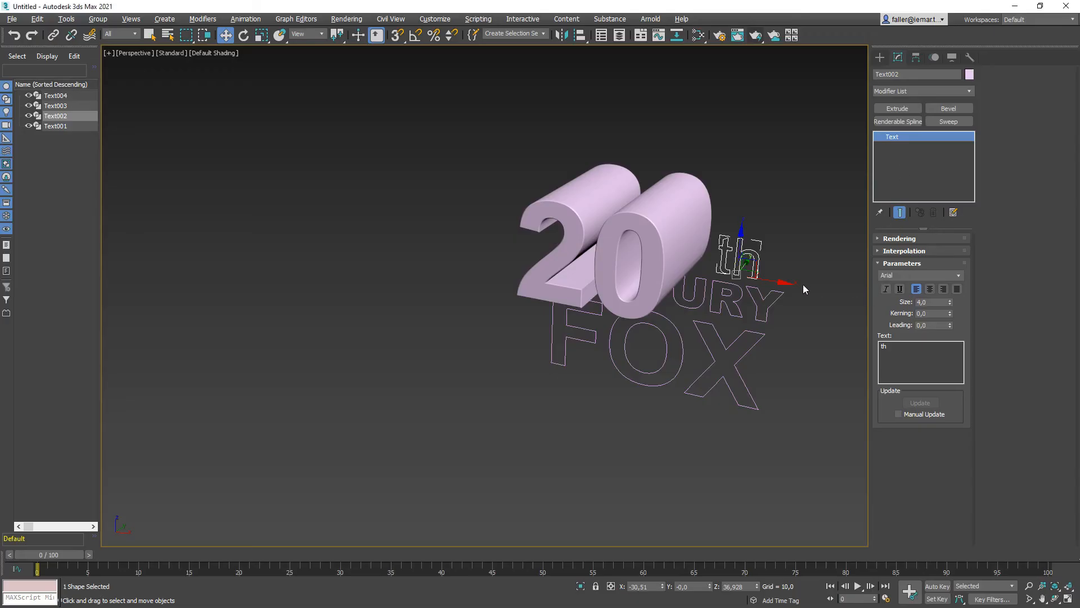
scroll(731, 277, "up", 10)
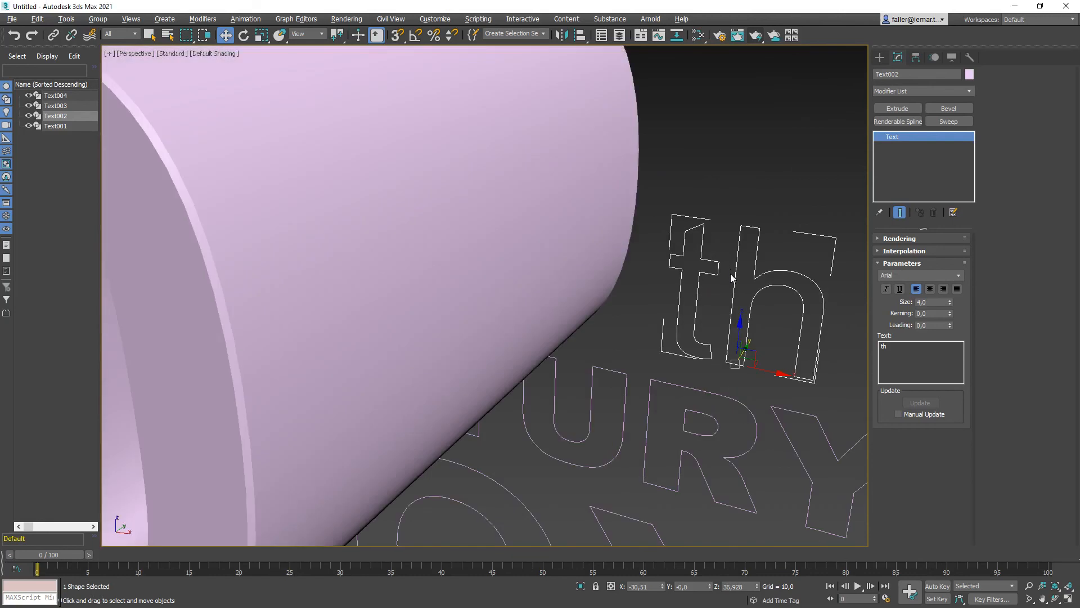
middle_click_drag(730, 276, 614, 265)
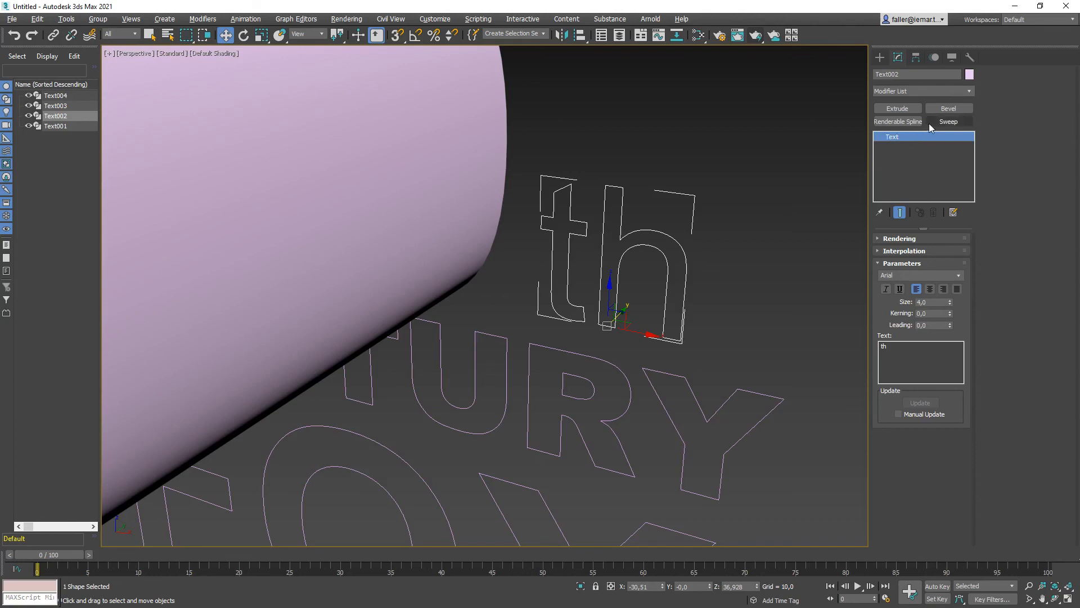
right_click(604, 229)
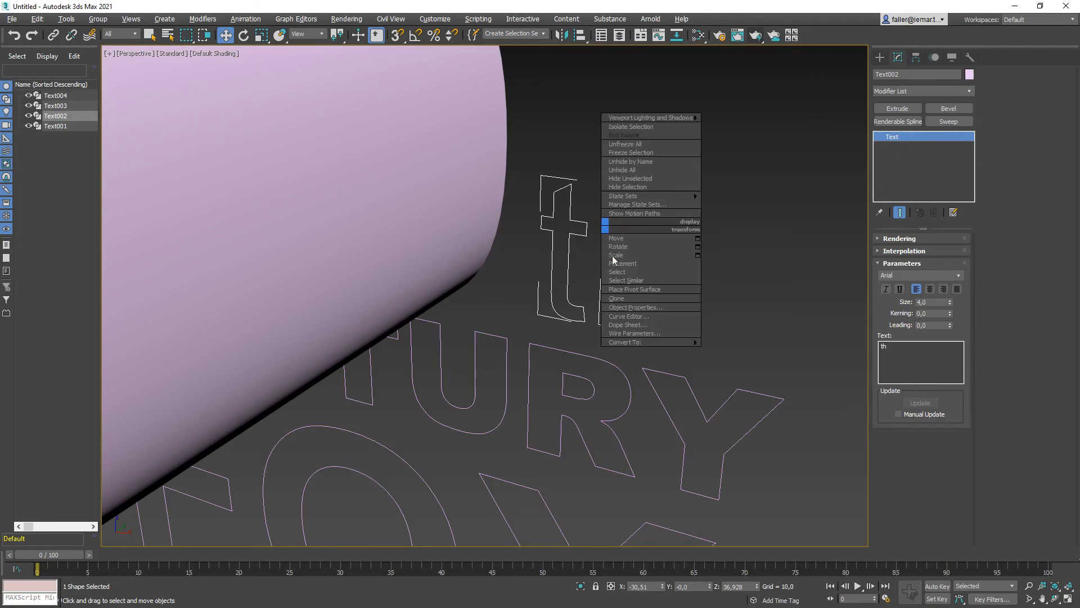
mouse_move(628, 344)
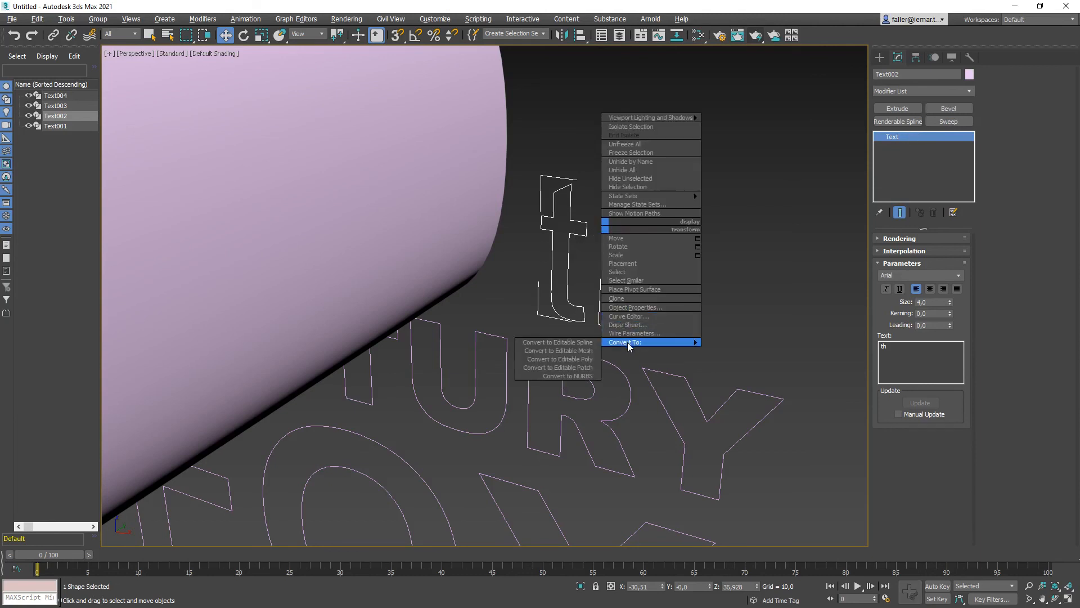
left_click(808, 209)
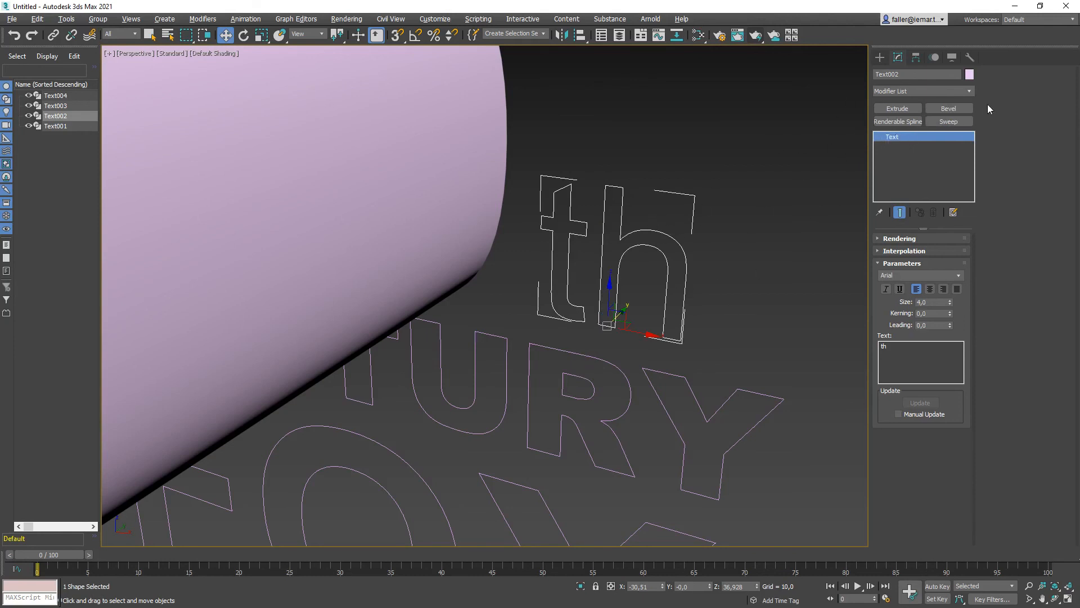
Add an Edit Spline modifier to the "th" text and raise the top segment of the h to lengthen its stem.
left_click(969, 90)
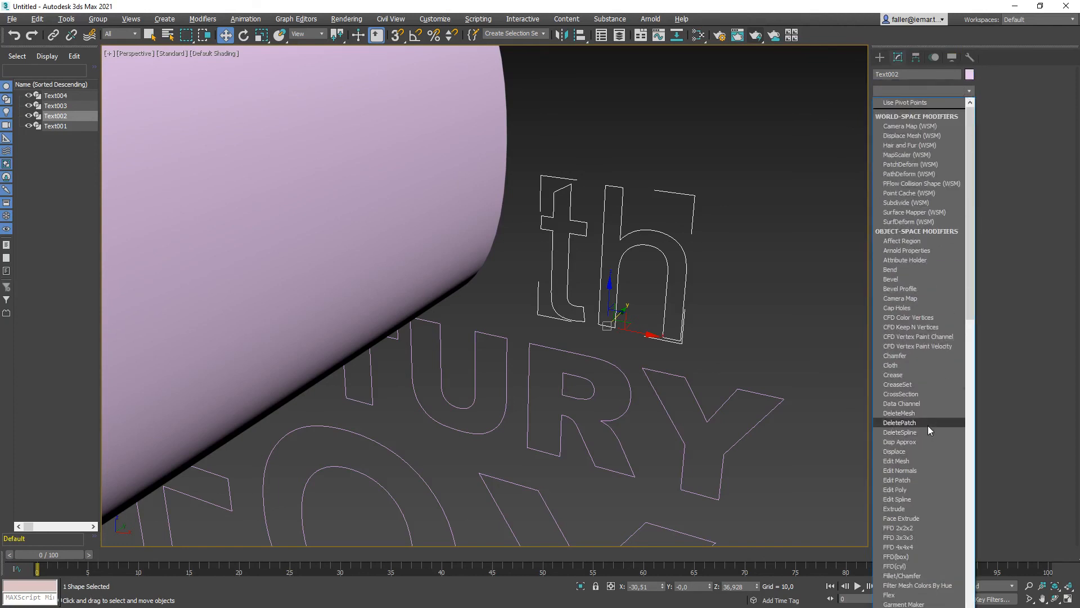
left_click(910, 500)
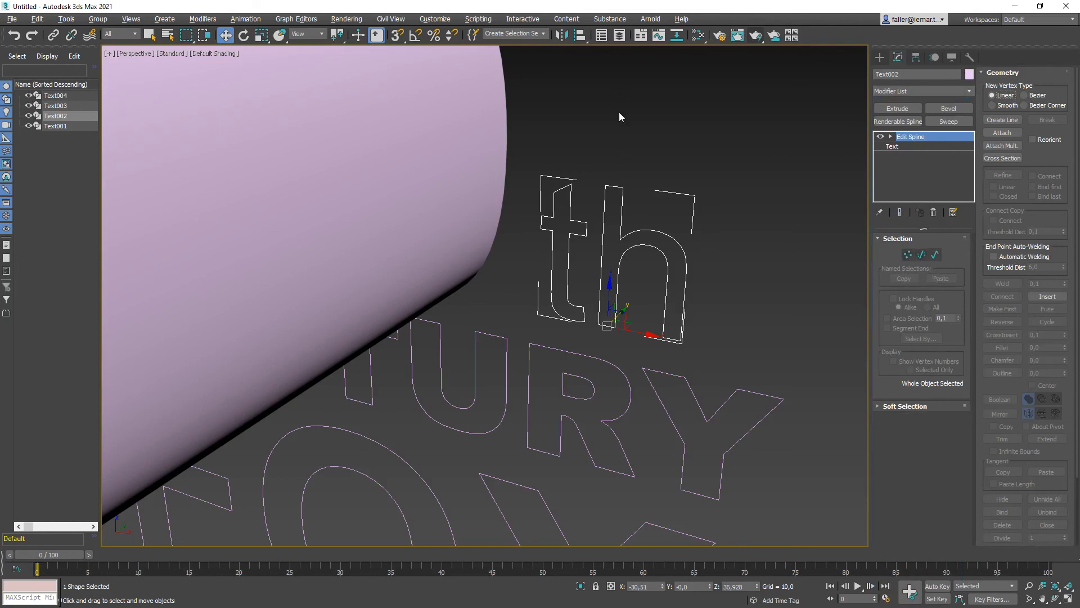
left_click(922, 255)
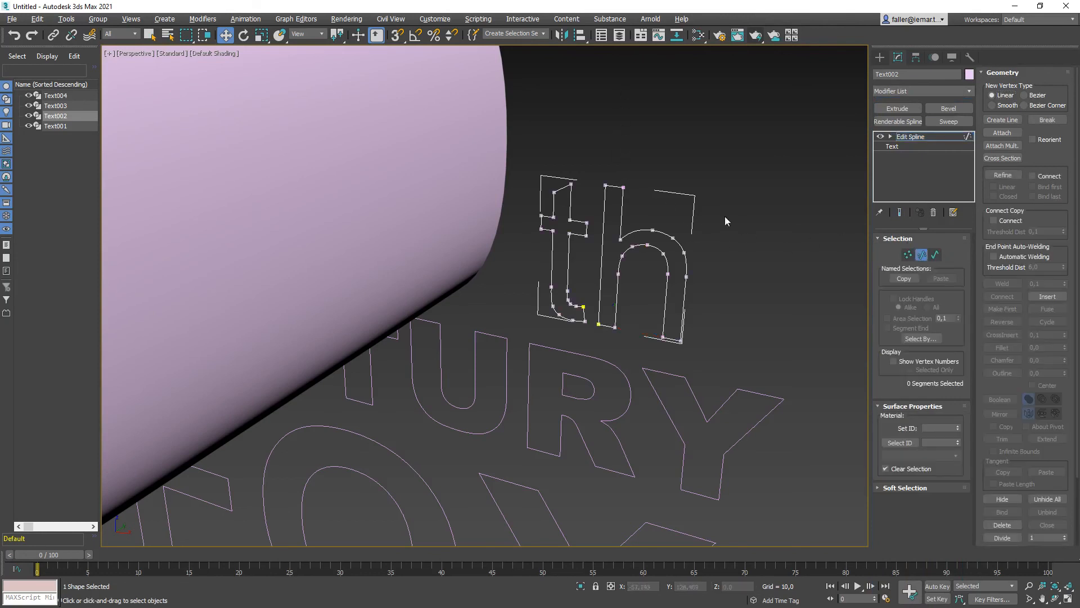
left_click_drag(612, 186, 622, 76)
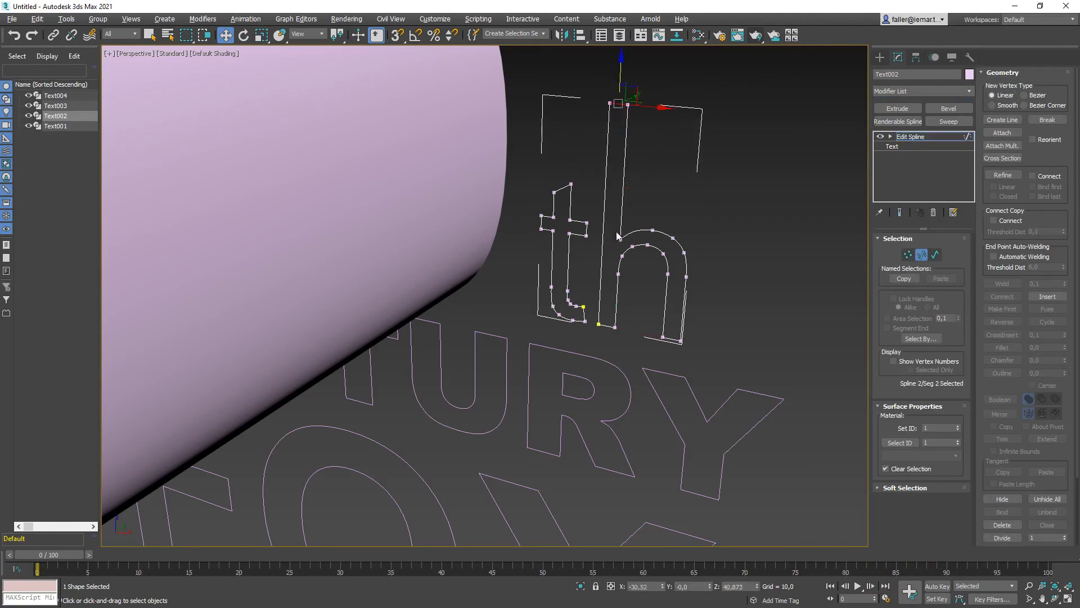
Move the left end segment of the t's crossbar inward until it is flush with the stem.
left_click(542, 222)
scroll(541, 227, "up", 3)
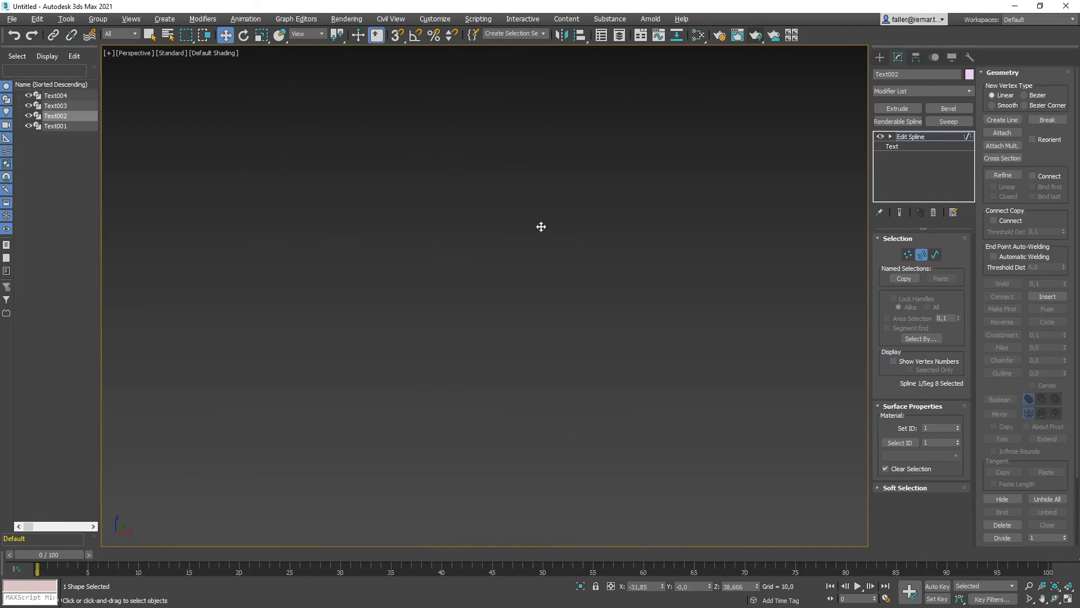
key("u")
middle_click_drag(517, 328, 626, 256)
scroll(619, 268, "down", 2)
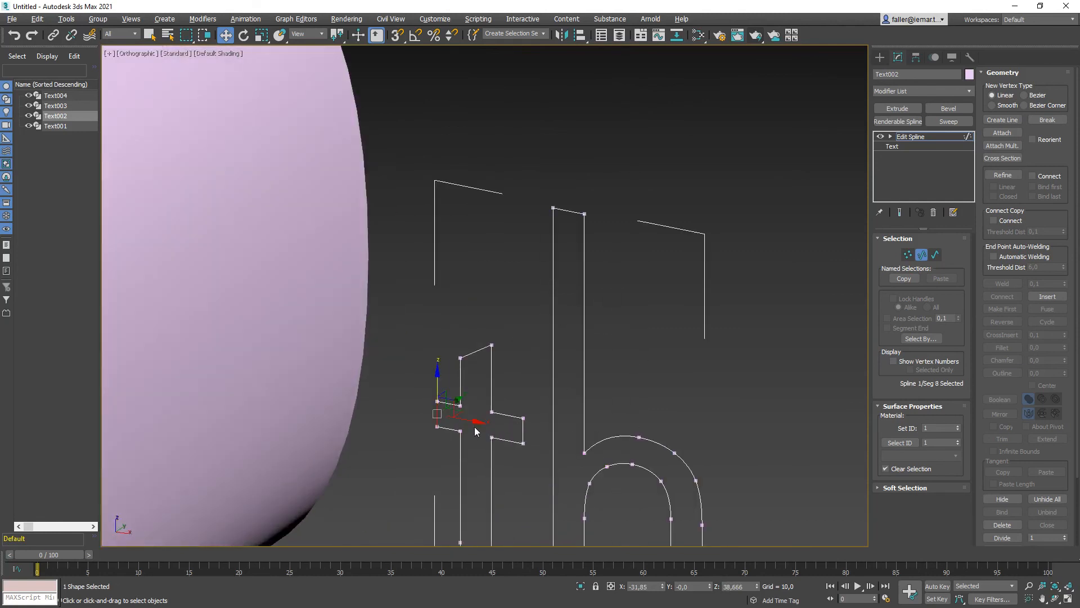
scroll(470, 422, "up", 2)
left_click_drag(470, 422, 490, 422)
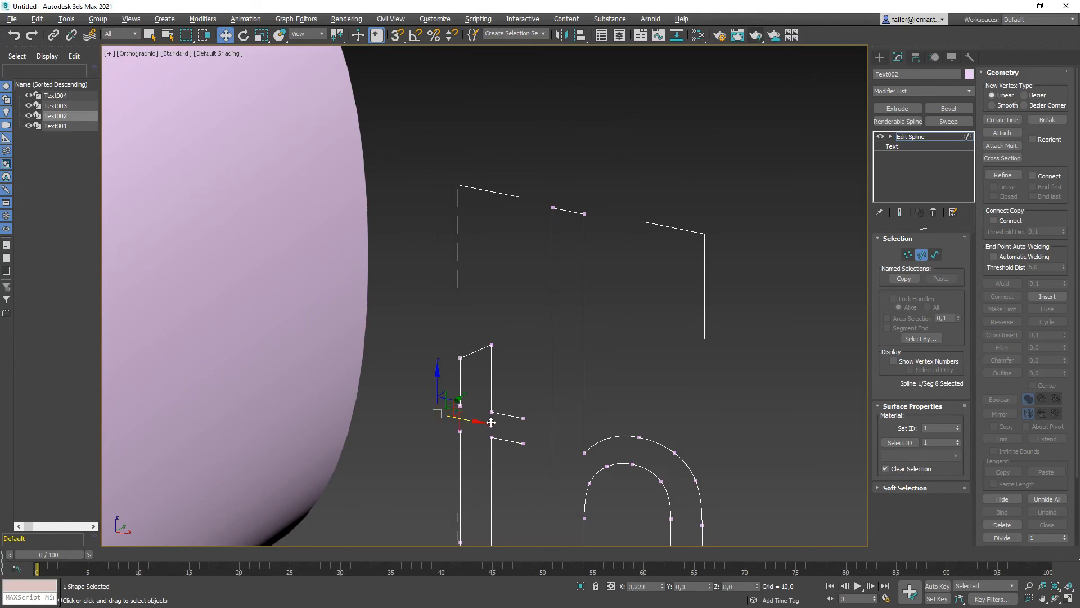
Delete the leftover vertices on the left side of the t's stem and leave vertex editing.
middle_click_drag(491, 421, 506, 261)
scroll(506, 261, "down", 2)
left_click(921, 255)
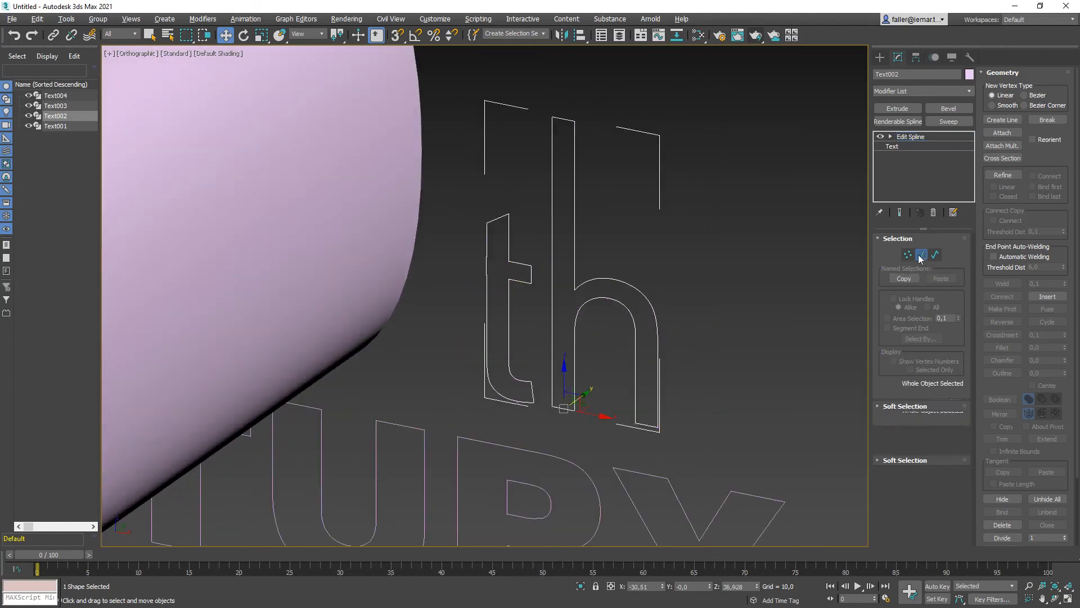
left_click(908, 254)
left_click_drag(498, 253, 481, 277)
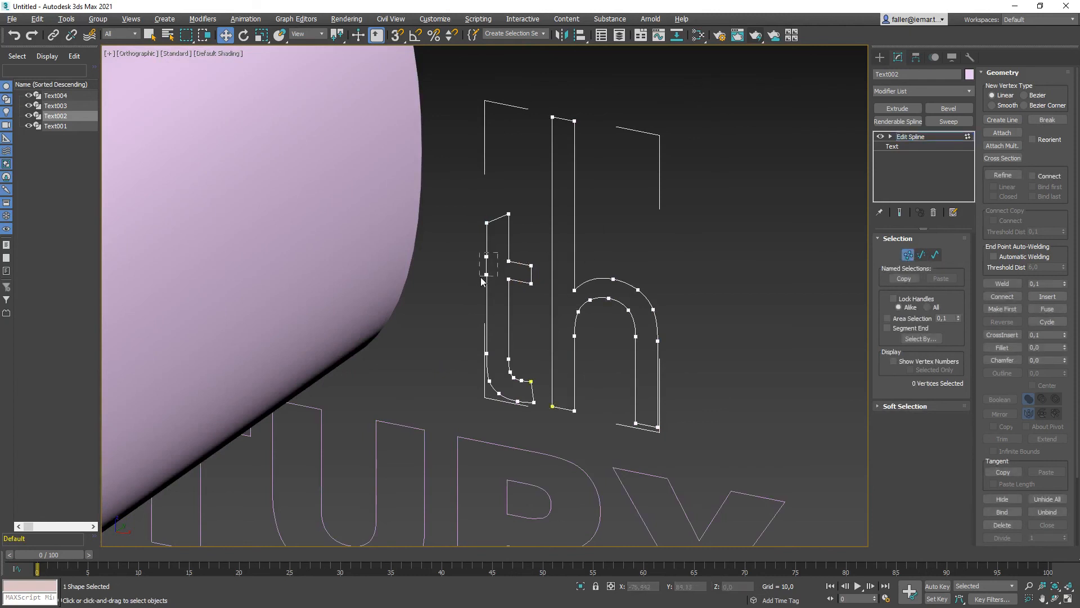
key("Delete")
left_click(912, 254)
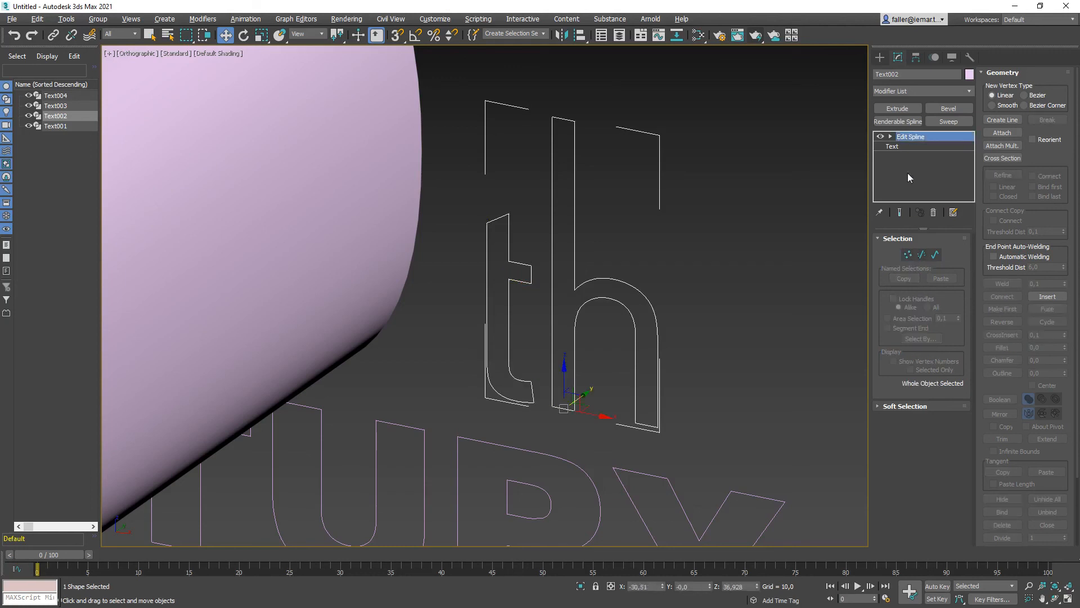
Toggle the Edit Spline modifier off and on to compare the original and edited "th" outlines.
left_click(881, 137)
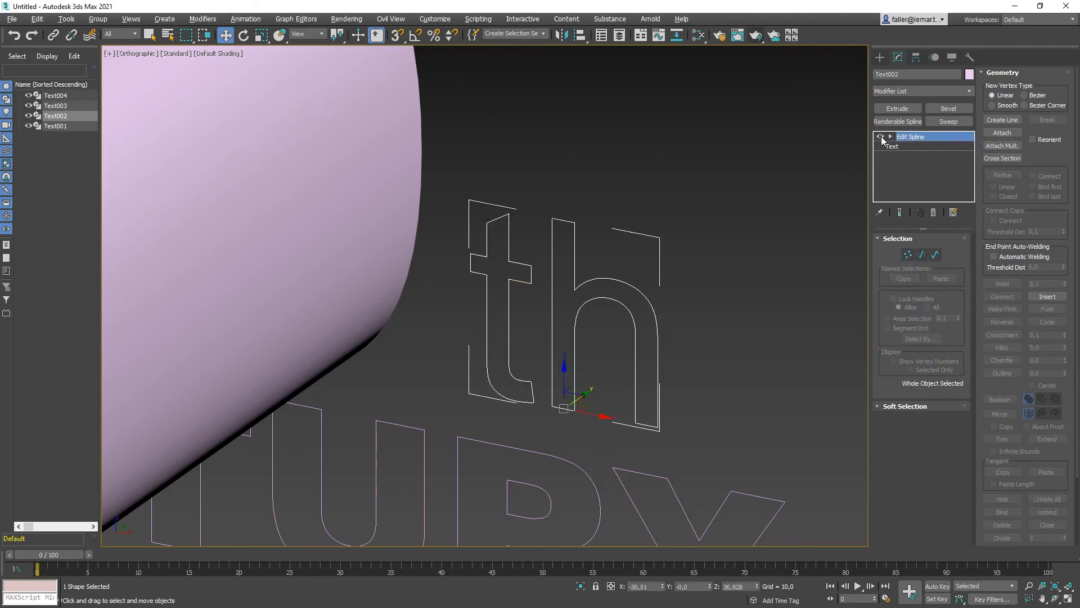
left_click(881, 137)
left_click(882, 136)
left_click(882, 137)
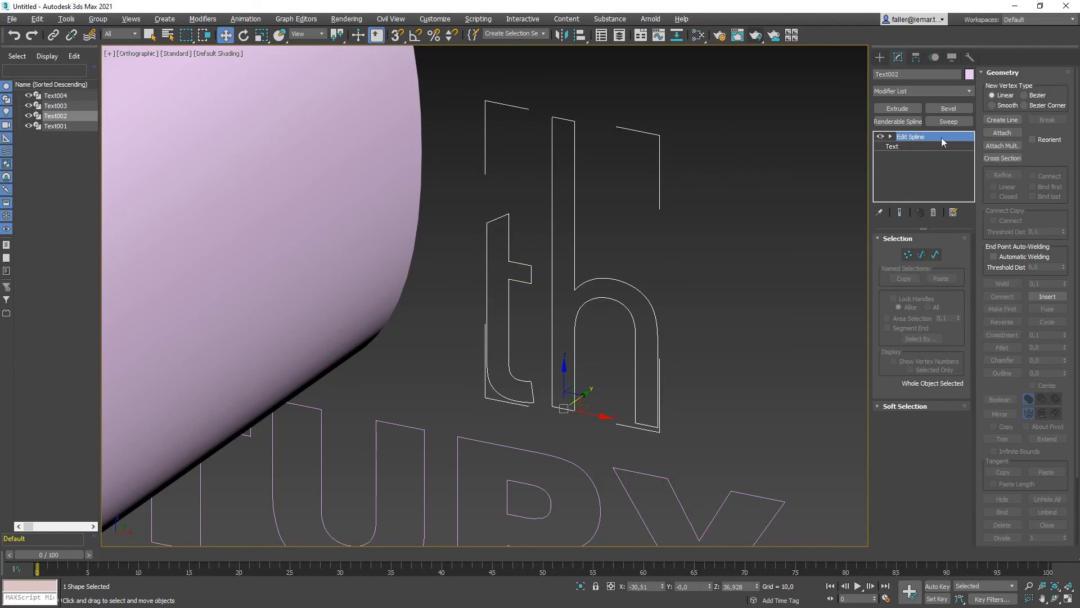
left_click(881, 137)
left_click(882, 137)
Apply a Bevel modifier to the edited "th" text, keeping the same bevel values as the "20".
left_click(948, 108)
scroll(761, 236, "down", 5)
scroll(490, 366, "up", 4)
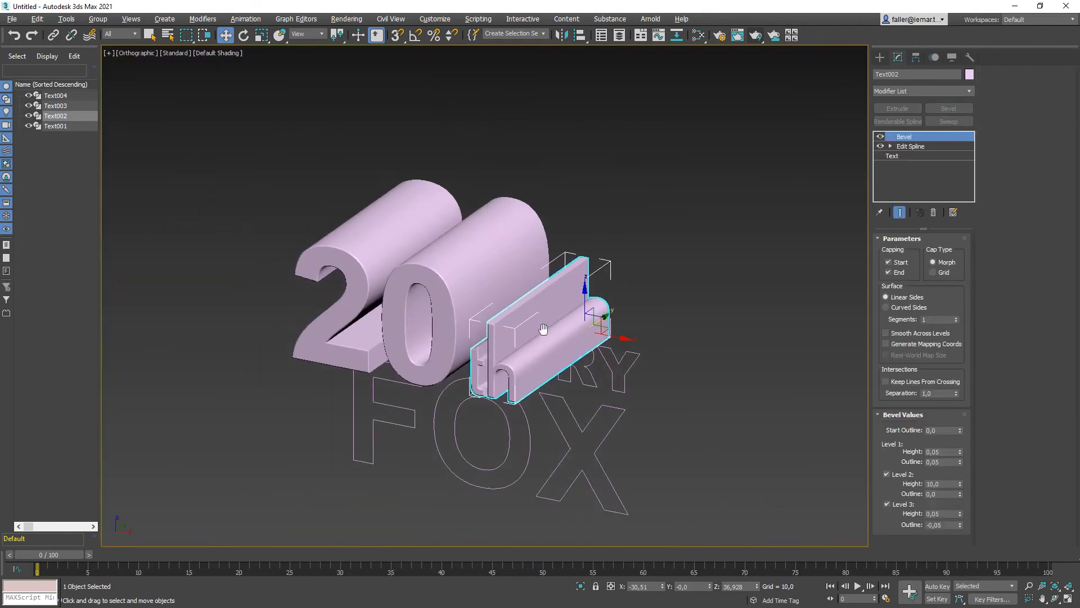
scroll(490, 366, "down", 3)
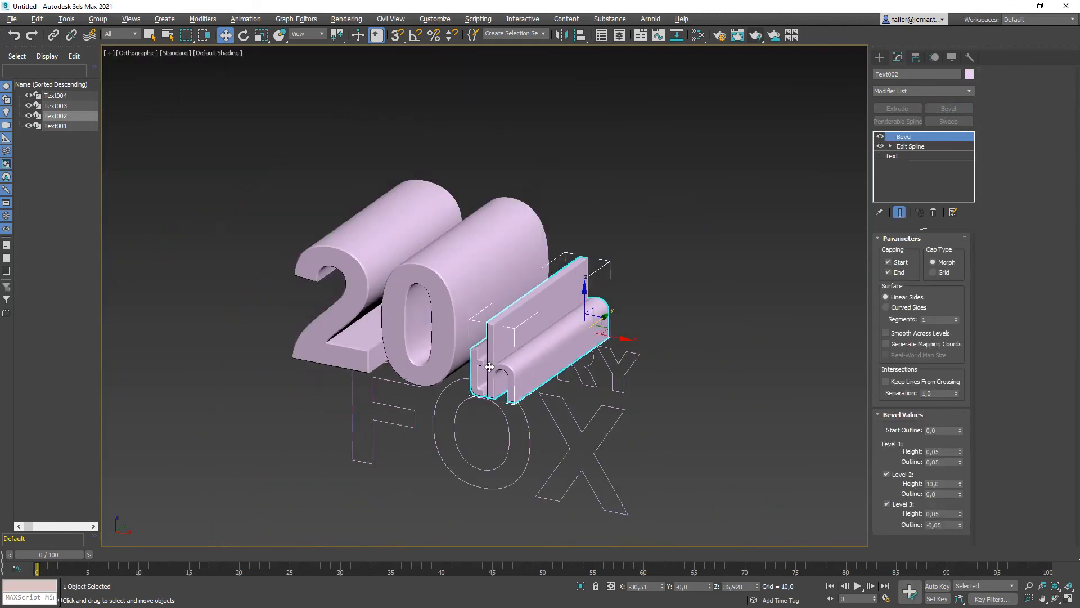
Apply a Bevel modifier with the same values to the "CENTURY" text and to the "FOX" text.
left_click(621, 362)
left_click(948, 108)
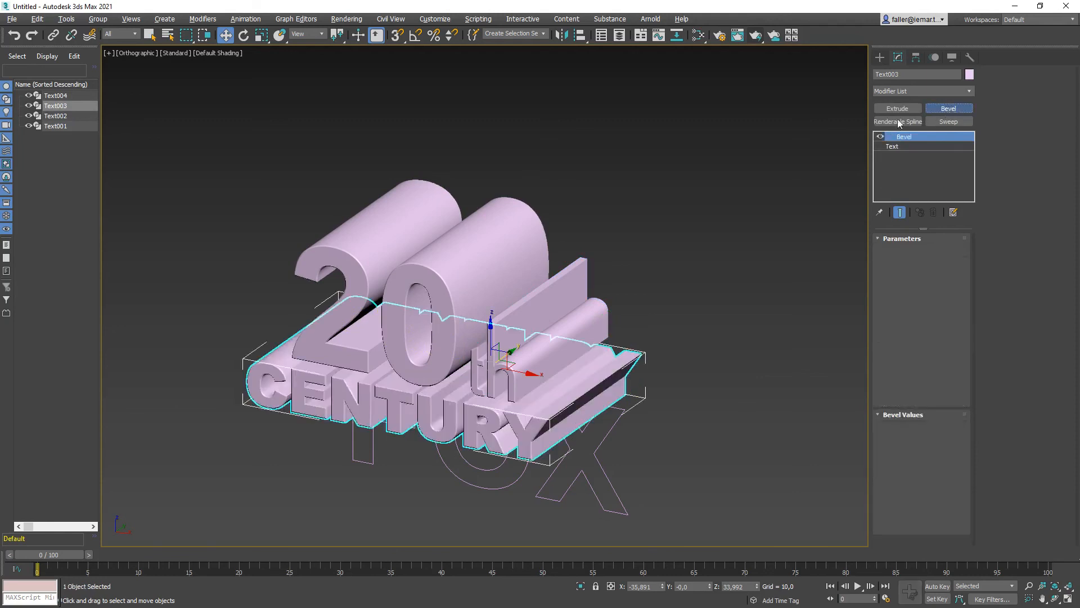
left_click(628, 501)
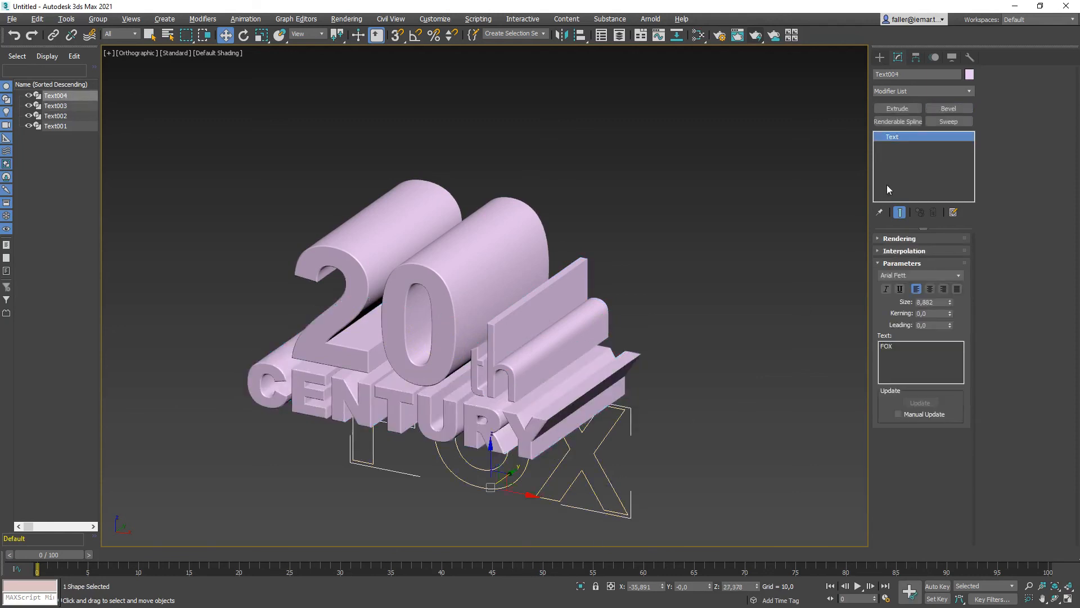
left_click(945, 110)
scroll(336, 420, "up", 5)
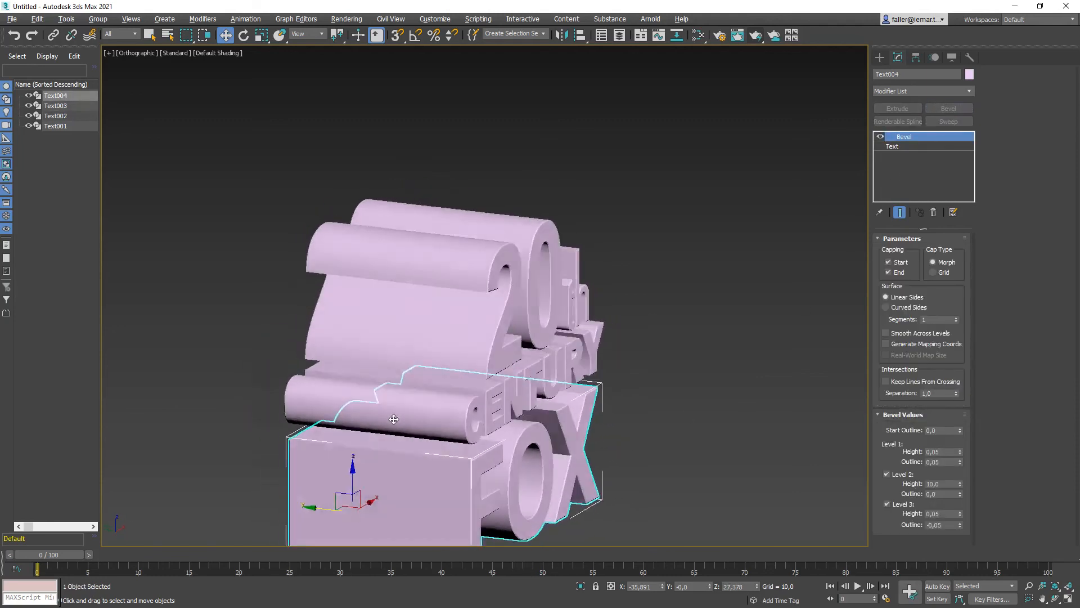
scroll(336, 419, "down", 4)
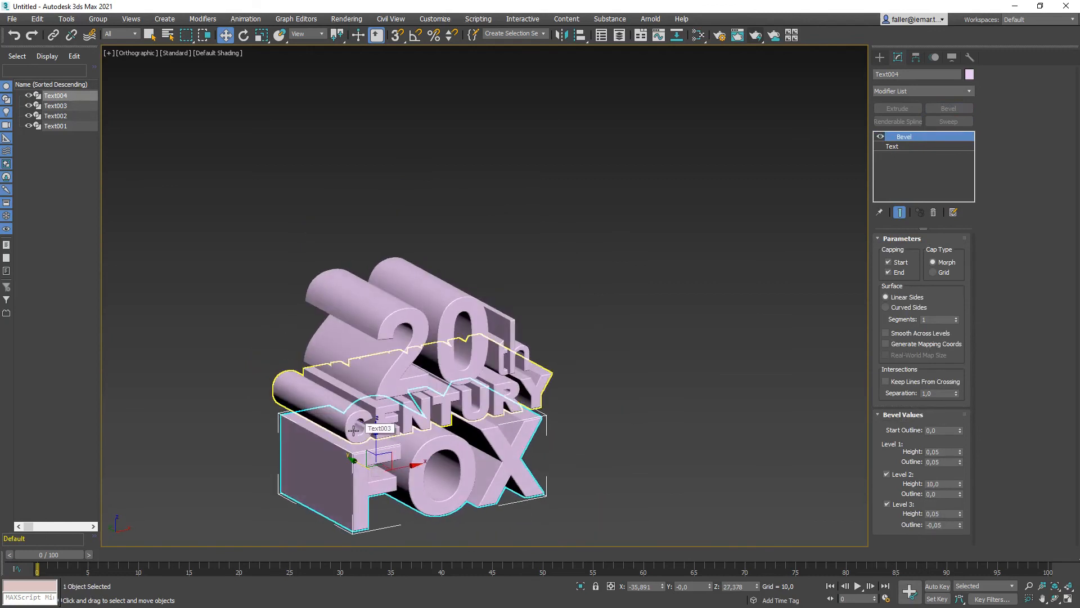
Create a flat box over the logo's footprint in the Top view, about 11,0 long, 17,4 wide and 0,3 high.
key("t")
scroll(456, 218, "up", 4)
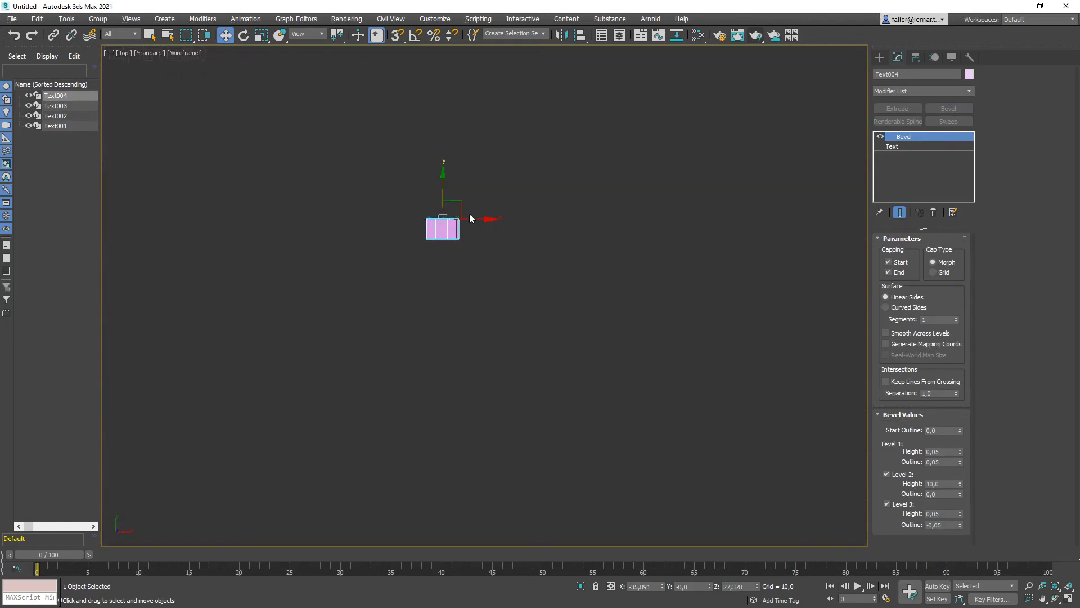
scroll(456, 212, "up", 5)
left_click(879, 59)
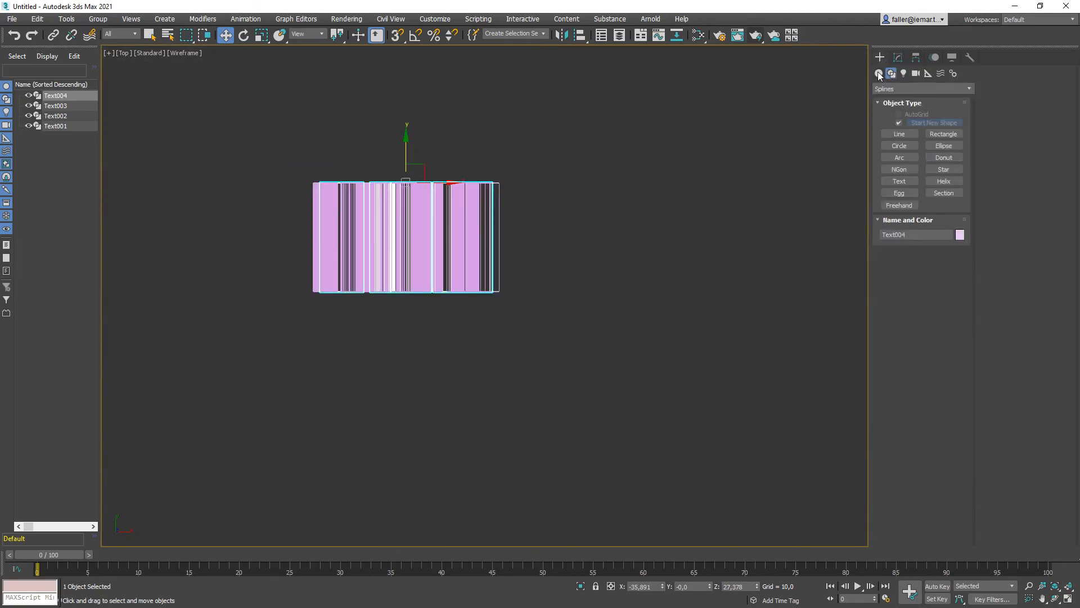
left_click(878, 73)
left_click(894, 124)
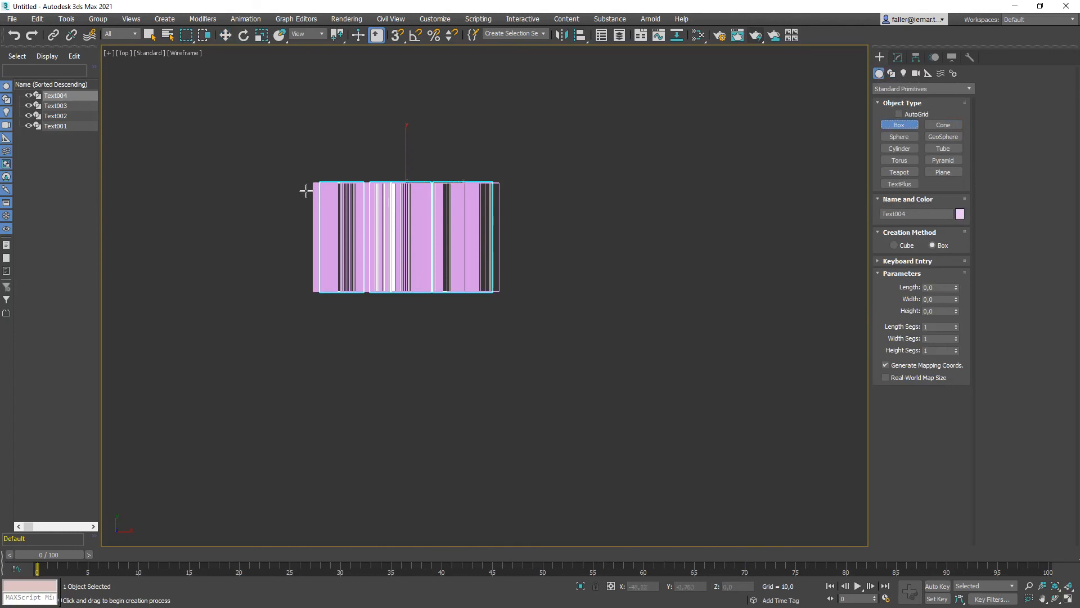
scroll(308, 186, "up", 2)
left_click_drag(319, 170, 585, 338)
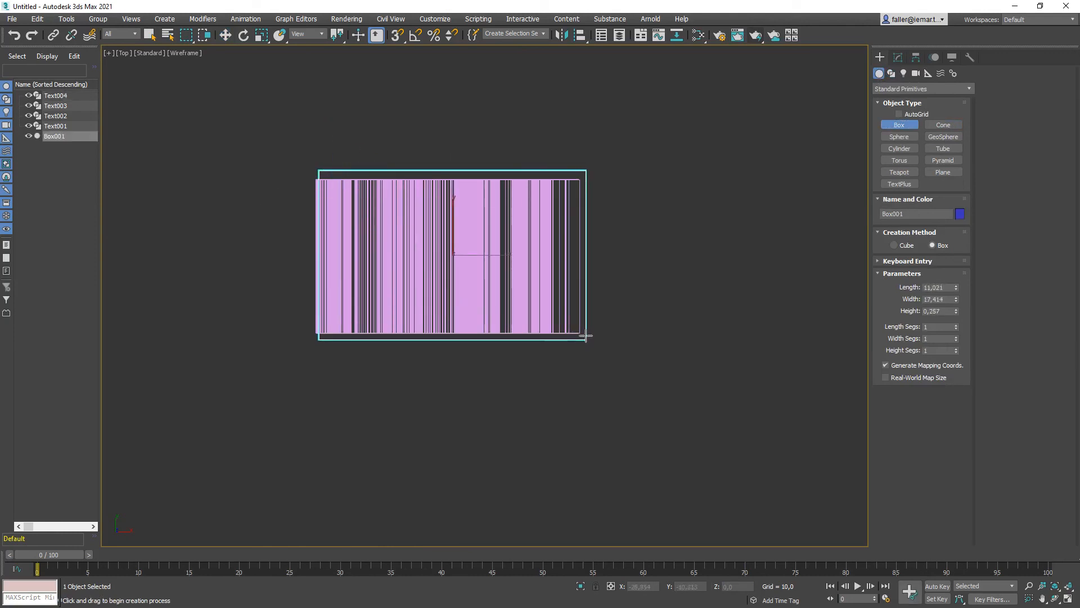
left_click(586, 335)
Raise the box in the Front view from the ground up to the level of the "20" text.
middle_click_drag(566, 355, 588, 309, "alt")
scroll(386, 362, "down", 2)
mouse_move(397, 157)
middle_mouse_down()
mouse_move(386, 362)
mouse_move(400, 362)
mouse_move(399, 343)
middle_mouse_up()
middle_click_drag(398, 343, 365, 424)
key("F3")
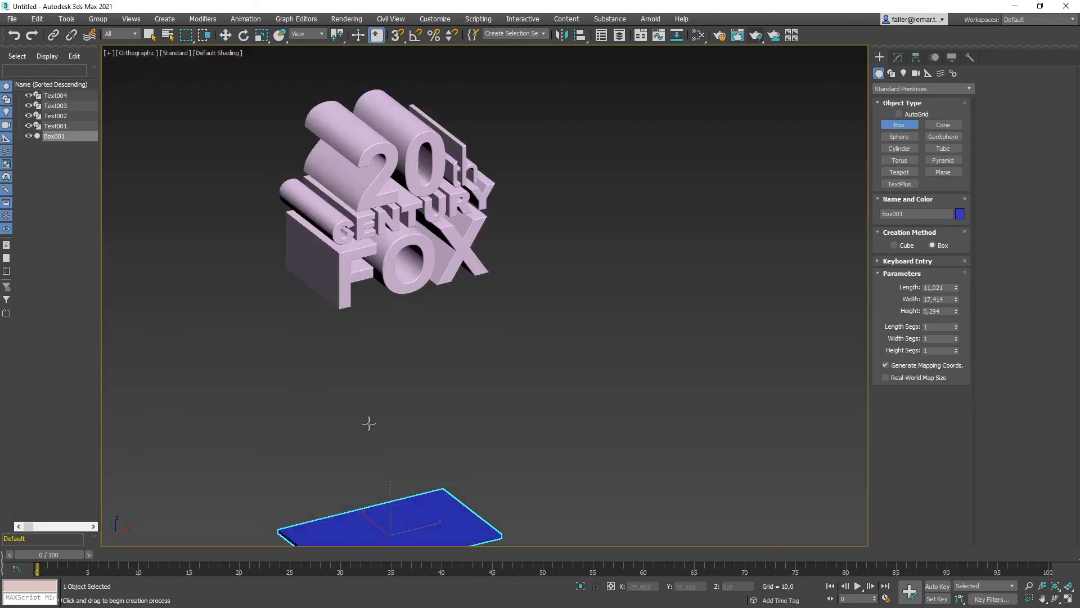
key("f")
key("F3")
scroll(470, 396, "down", 5)
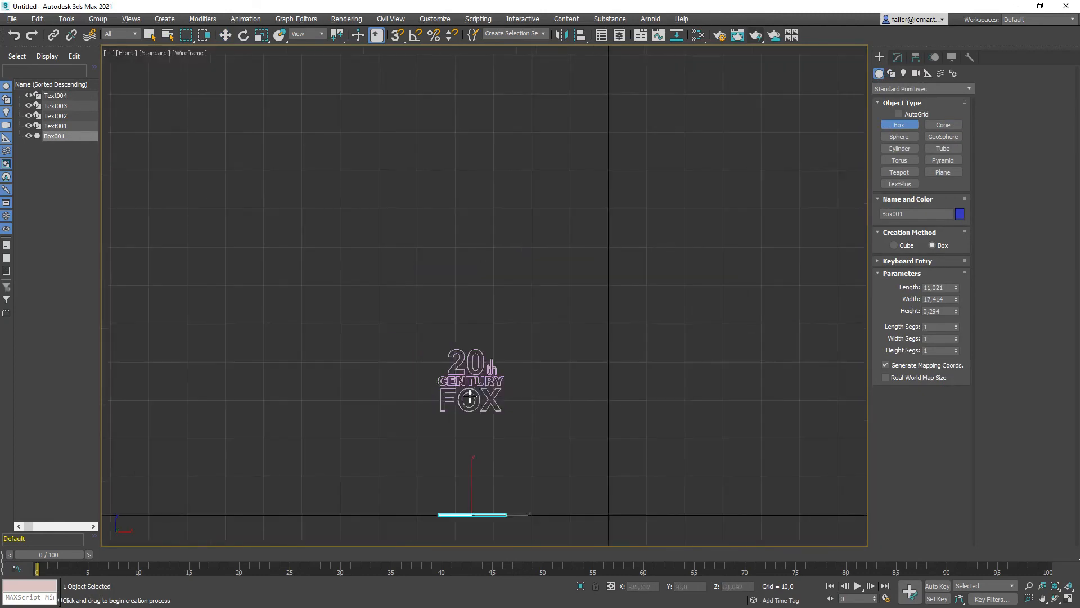
key("w")
left_click_drag(476, 463, 476, 353)
scroll(473, 389, "up", 5)
scroll(448, 331, "up", 3)
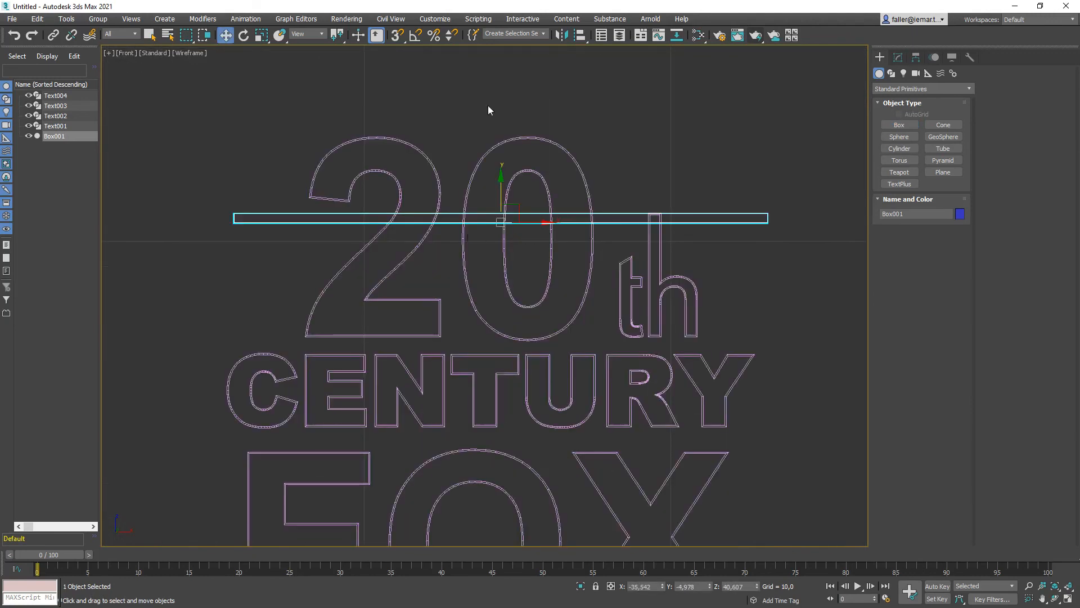
Lower the box into the gap between the "20th" row and the "CENTURY" row.
left_click_drag(500, 196, 499, 198)
left_click_drag(490, 277, 482, 313)
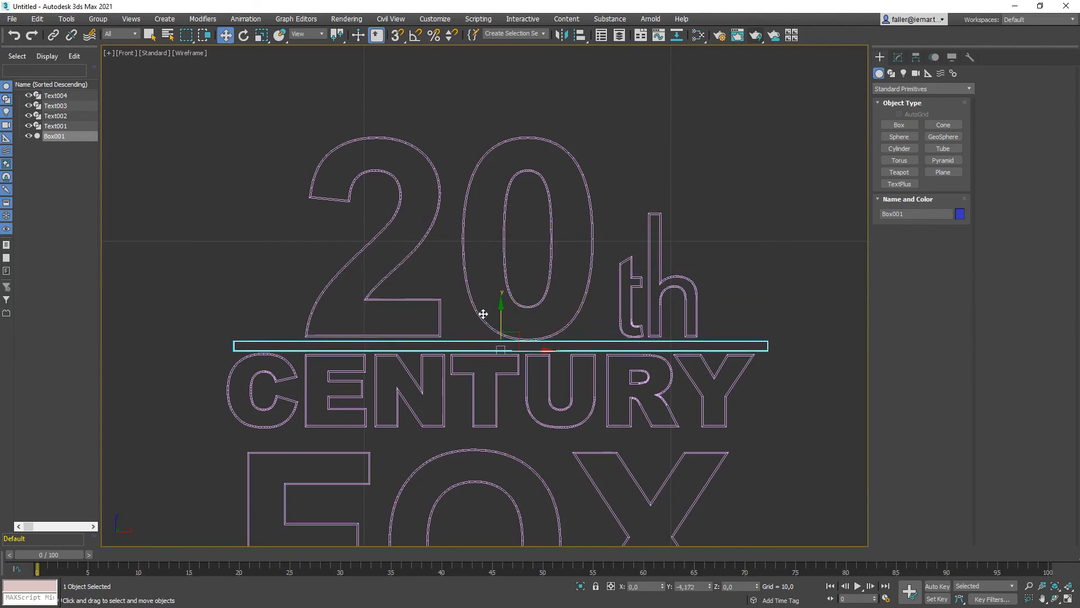
scroll(468, 313, "up", 4)
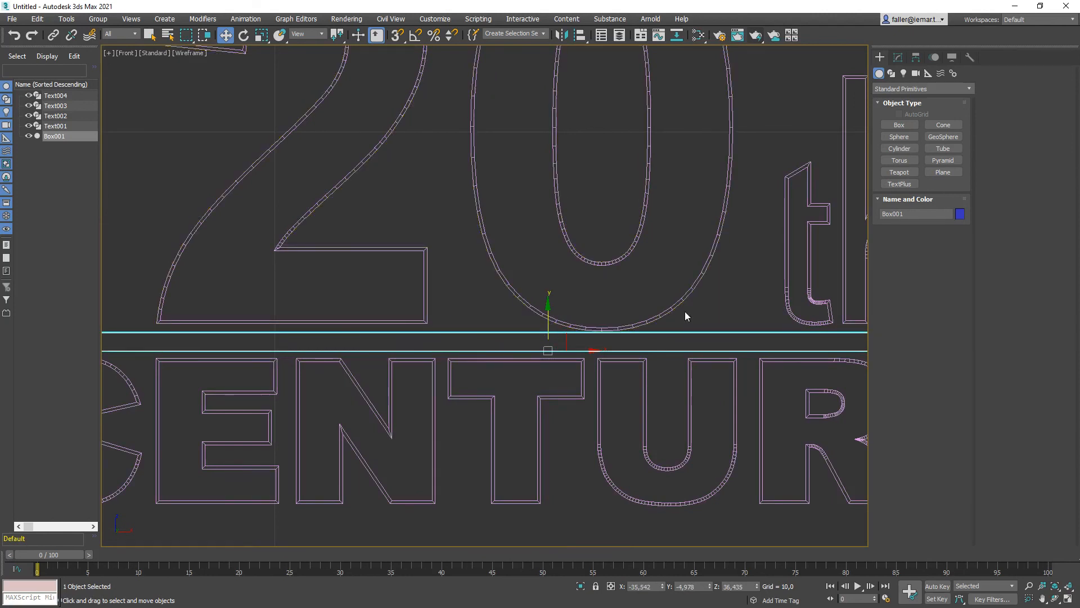
scroll(588, 333, "down", 2)
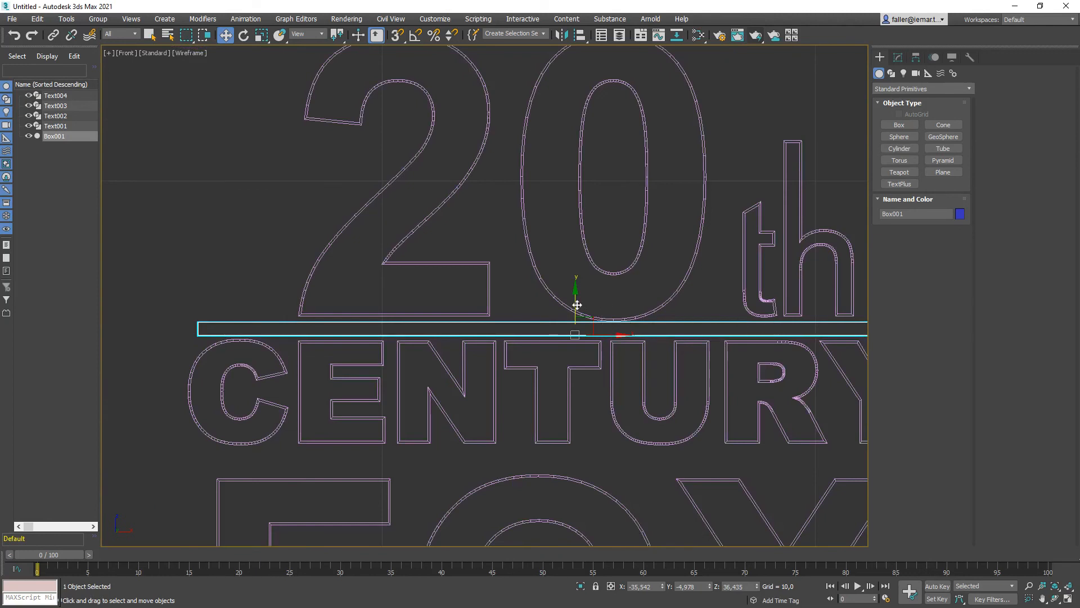
Nudge the box up slightly and shift the "CENTURY" text sideways in the Front view until it sits centred beneath the box.
left_click_drag(577, 305, 577, 304)
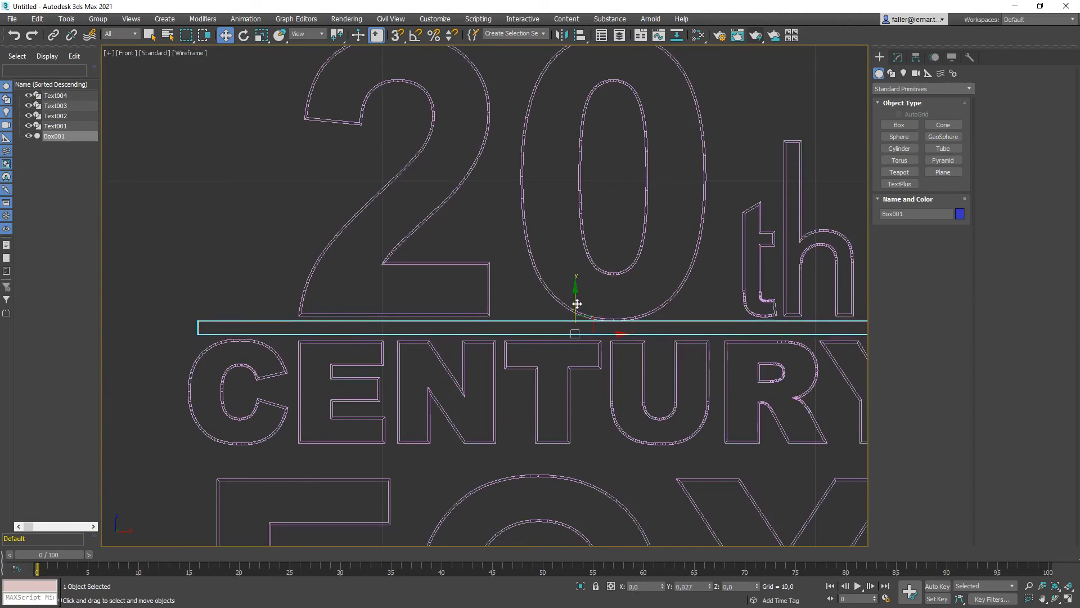
scroll(577, 304, "down", 2)
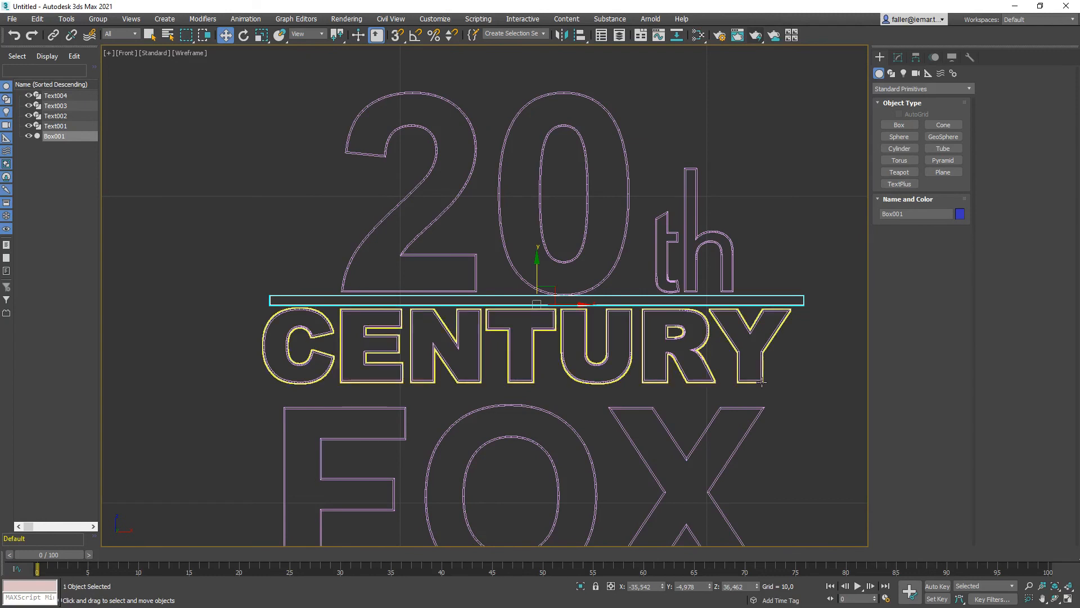
left_click(656, 345)
left_click_drag(566, 381, 578, 380)
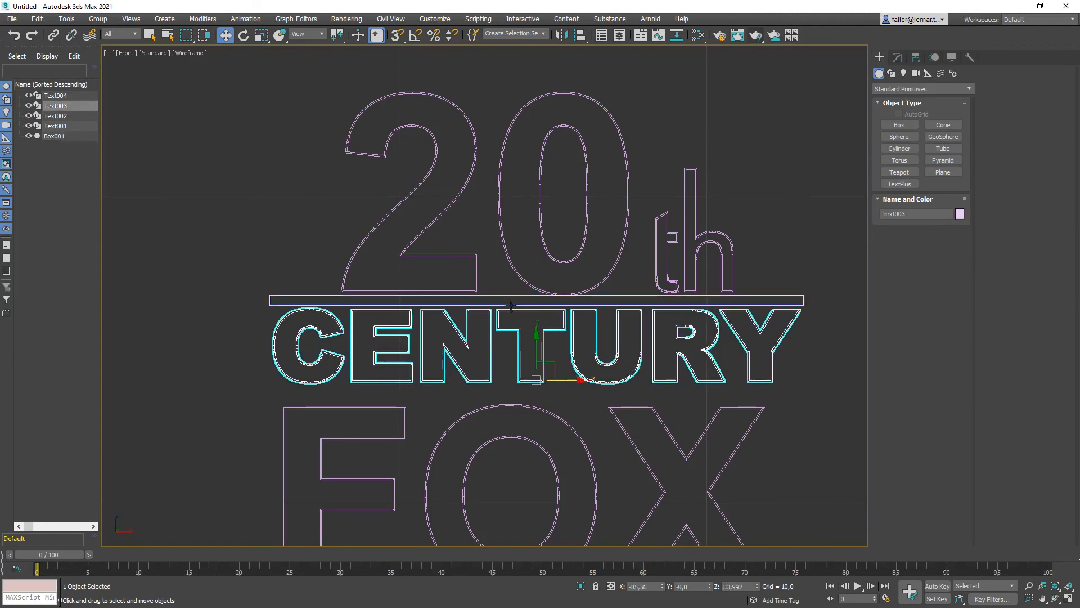
scroll(521, 327, "up", 2)
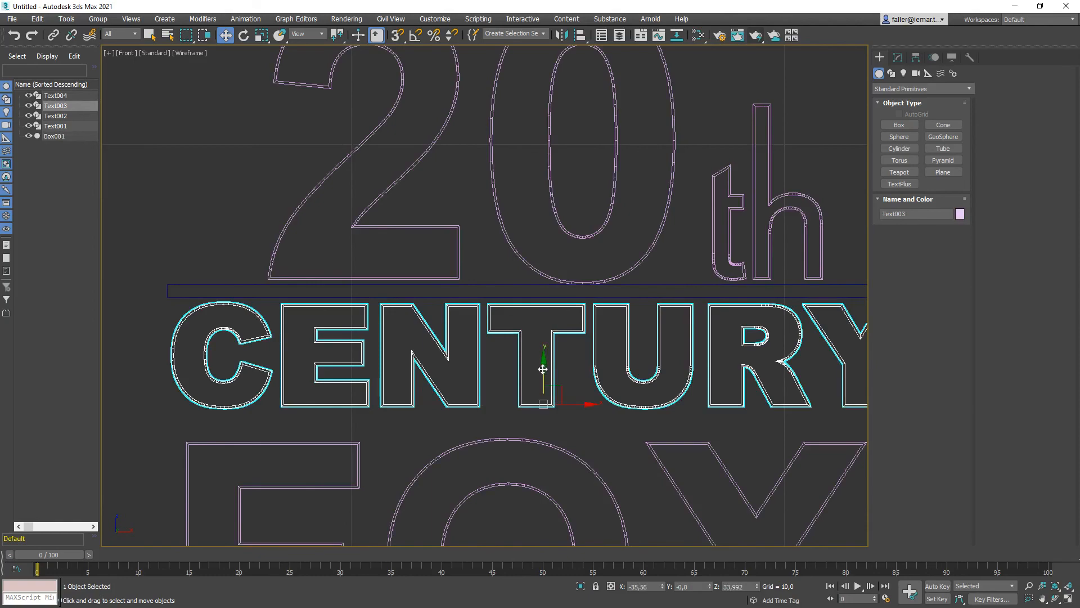
Check the reference logo image, and place a copy of the box in the gap between the "CENTURY" and "FOX" rows.
key("alt+Tab")
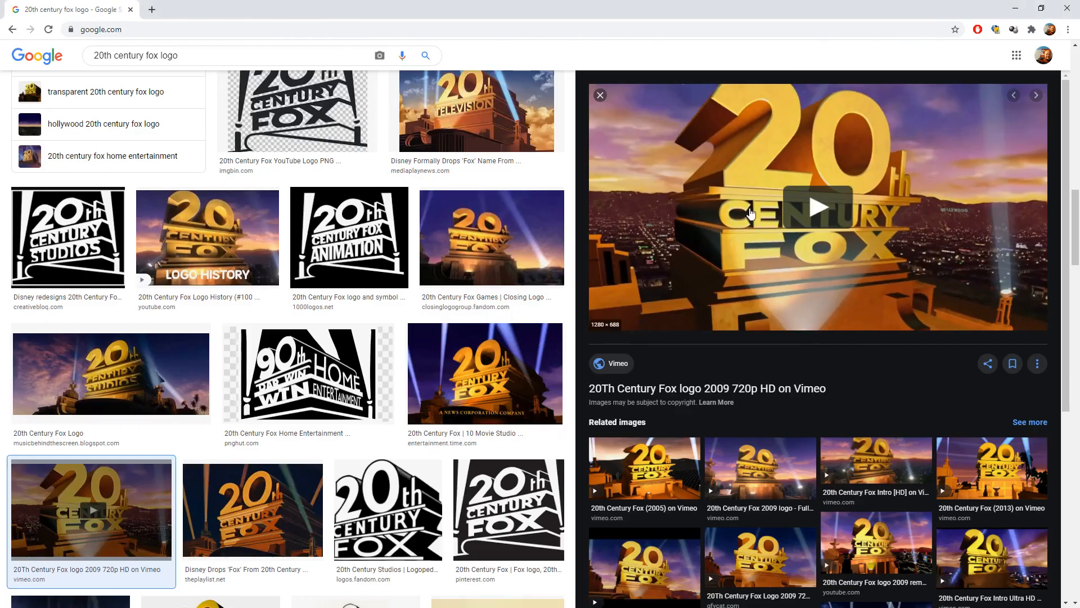
key("alt+Tab")
scroll(433, 371, "down", 5)
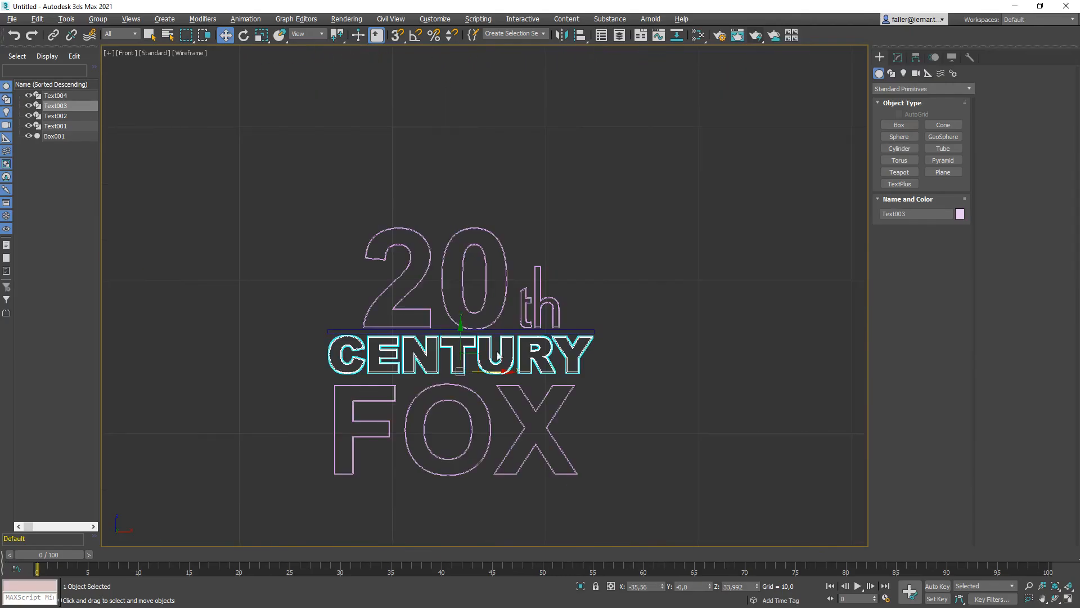
left_click(582, 331)
middle_click_drag(497, 333, 509, 284)
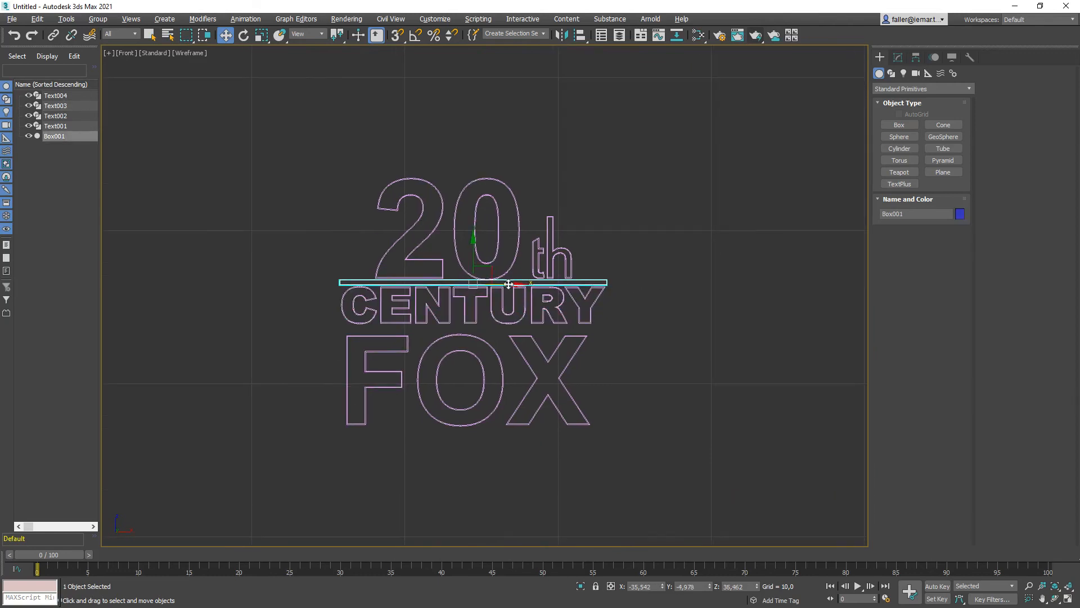
scroll(483, 297, "up", 4)
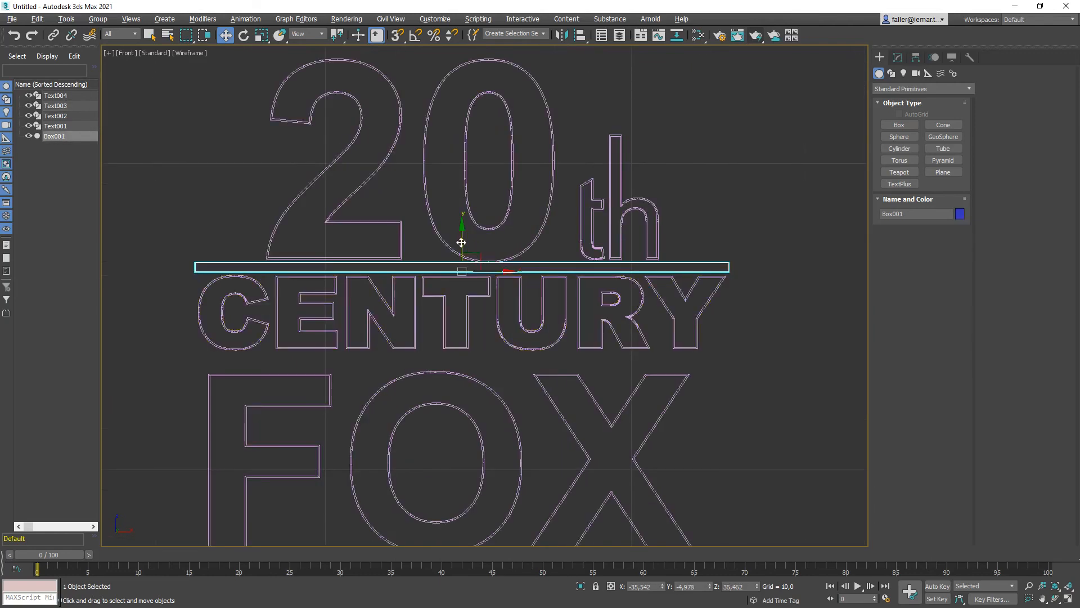
left_click_drag(462, 243, 462, 454)
left_click(542, 360)
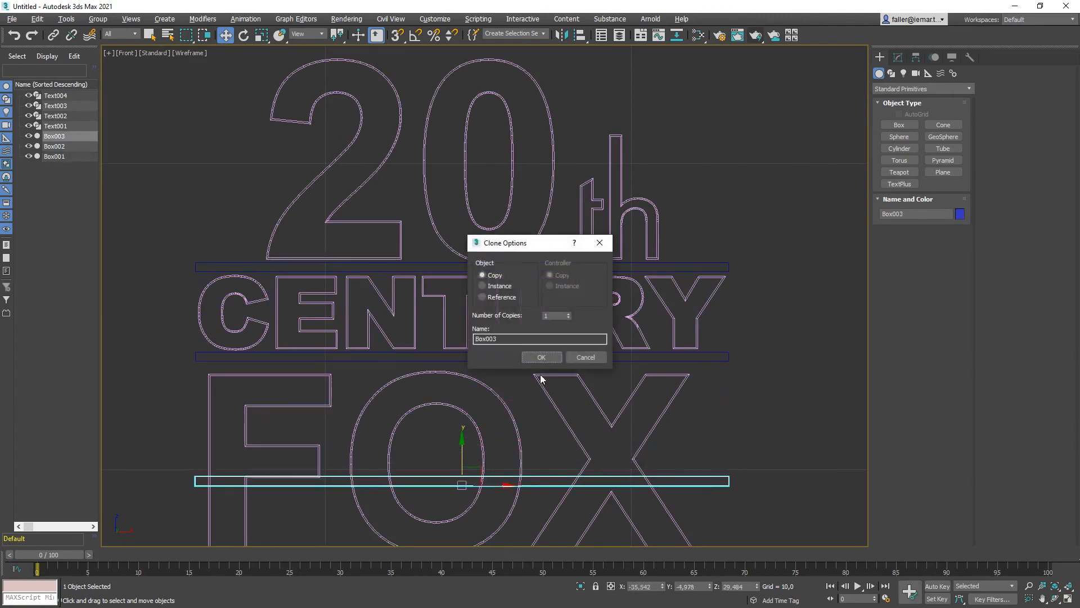
Make another copy of the box and lower it to directly beneath the "FOX" text.
left_click(541, 358)
middle_click_drag(503, 394, 516, 214)
left_click_drag(474, 267, 471, 341)
Copy the box under the "20th" row a short distance down, over the upper edge of the "CENTURY" text.
middle_click_drag(476, 219, 476, 338)
scroll(535, 212, "up", 2)
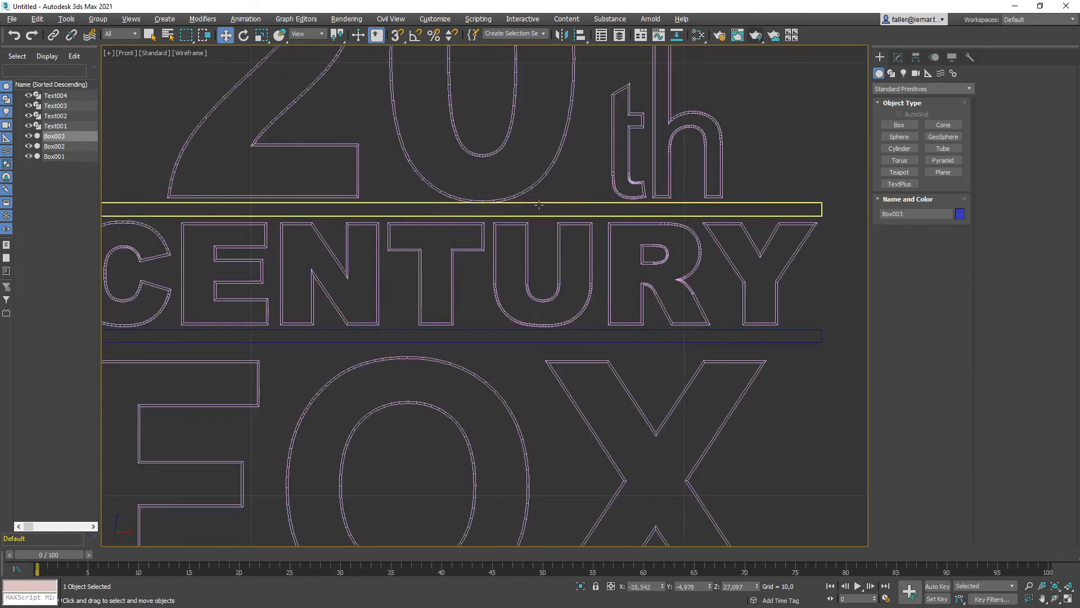
left_click(539, 205)
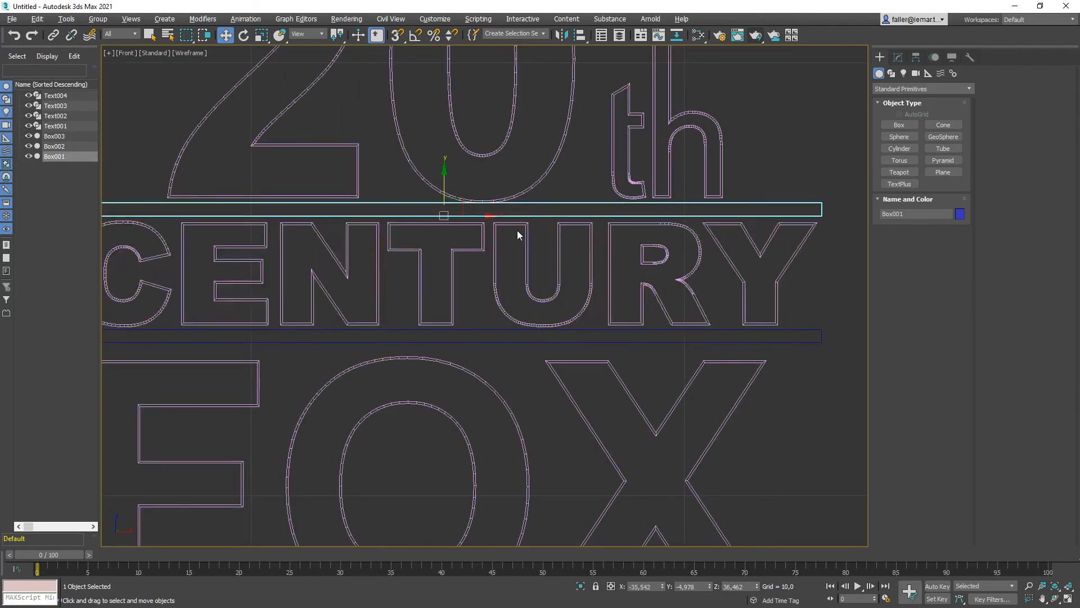
middle_click_drag(447, 193, 484, 174)
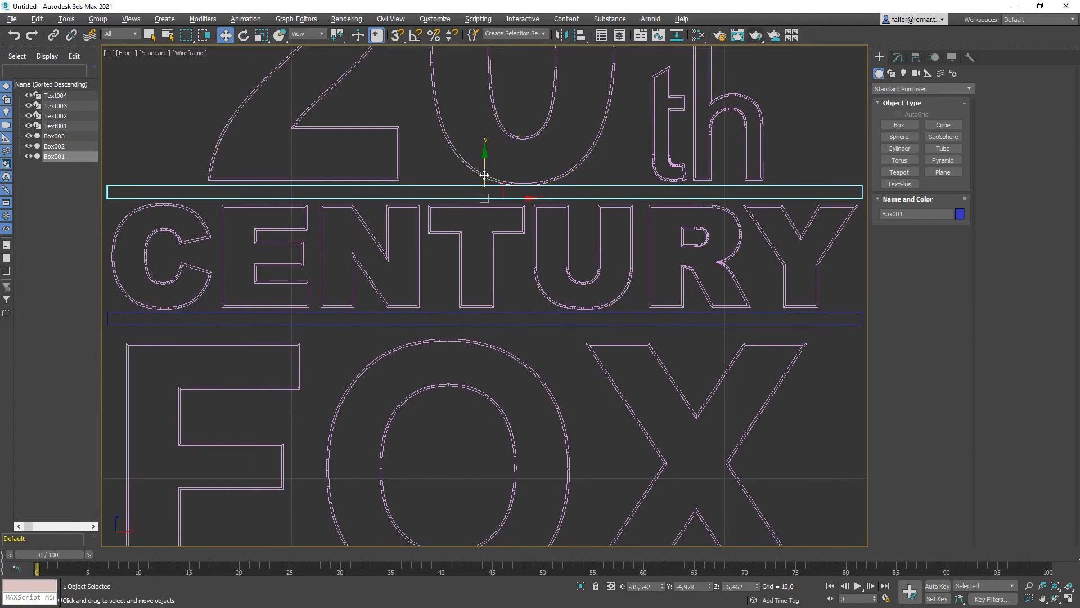
left_click_drag(485, 174, 484, 194, "shift")
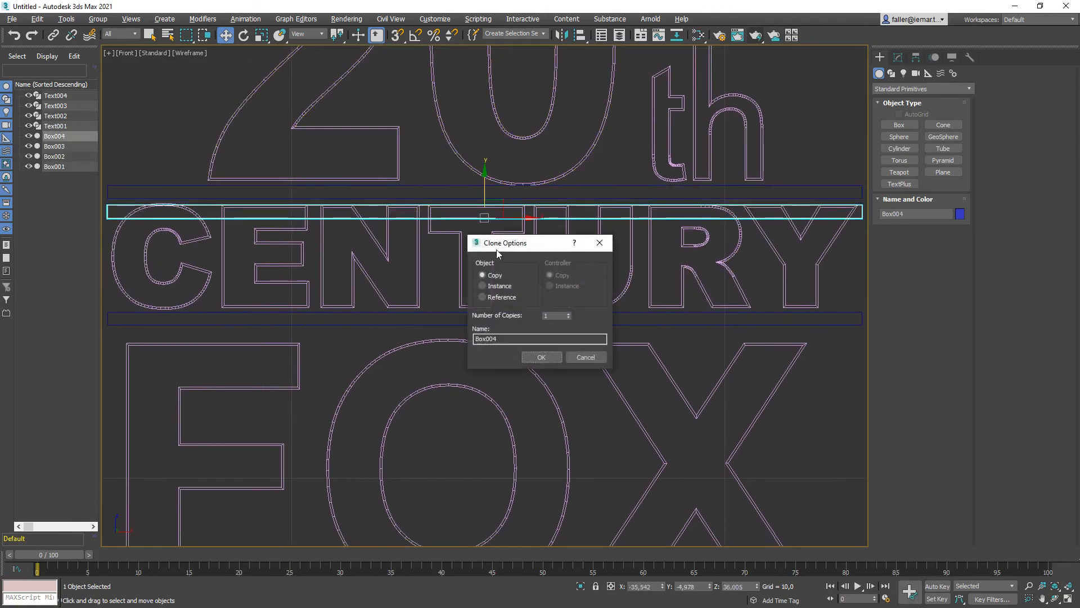
left_click(541, 356)
Scale the new copy uniformly to about 96% and raise it against the underside of the box above.
left_click(265, 38)
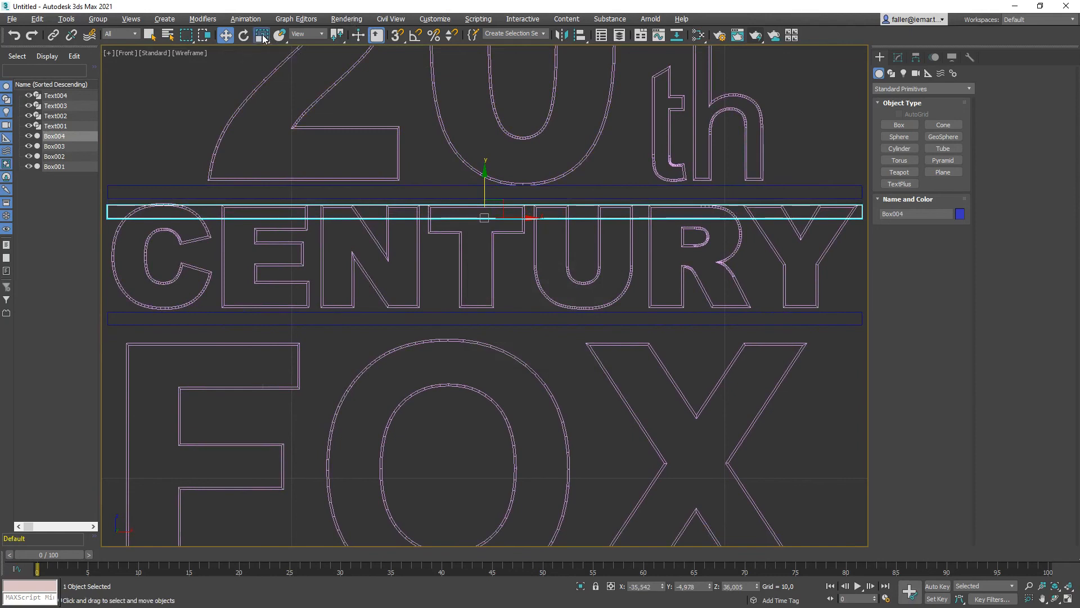
middle_click_drag(394, 202, 458, 202)
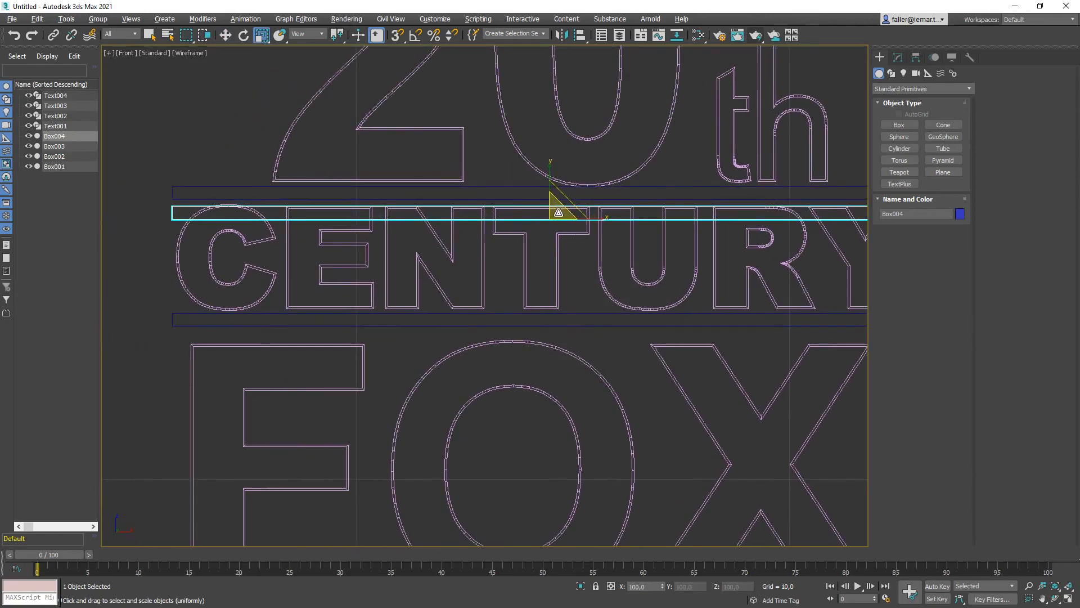
left_click_drag(558, 213, 556, 211)
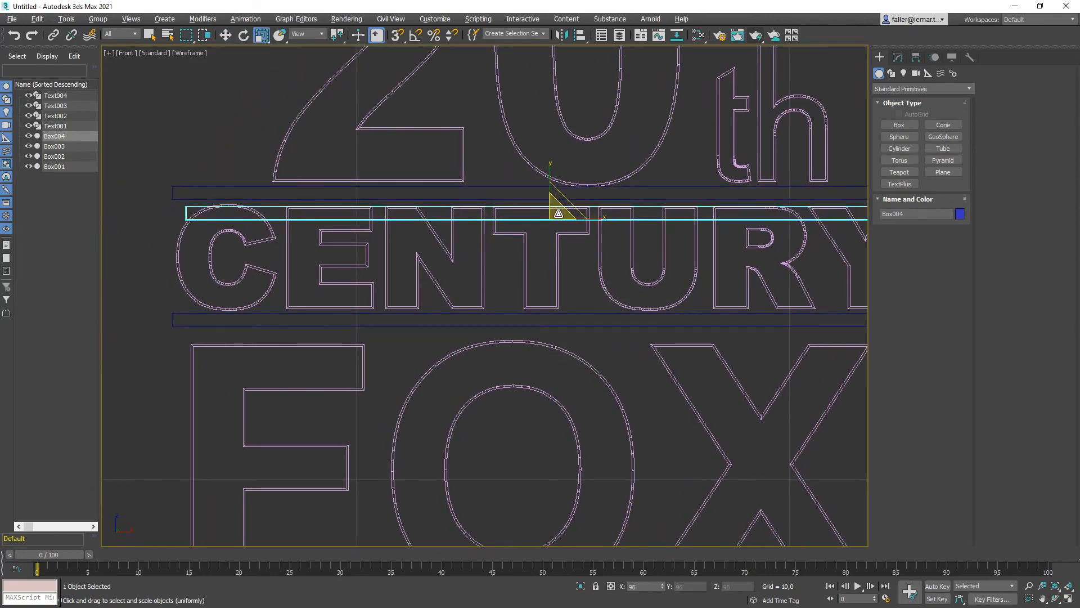
left_click(225, 35)
scroll(354, 162, "up", 5)
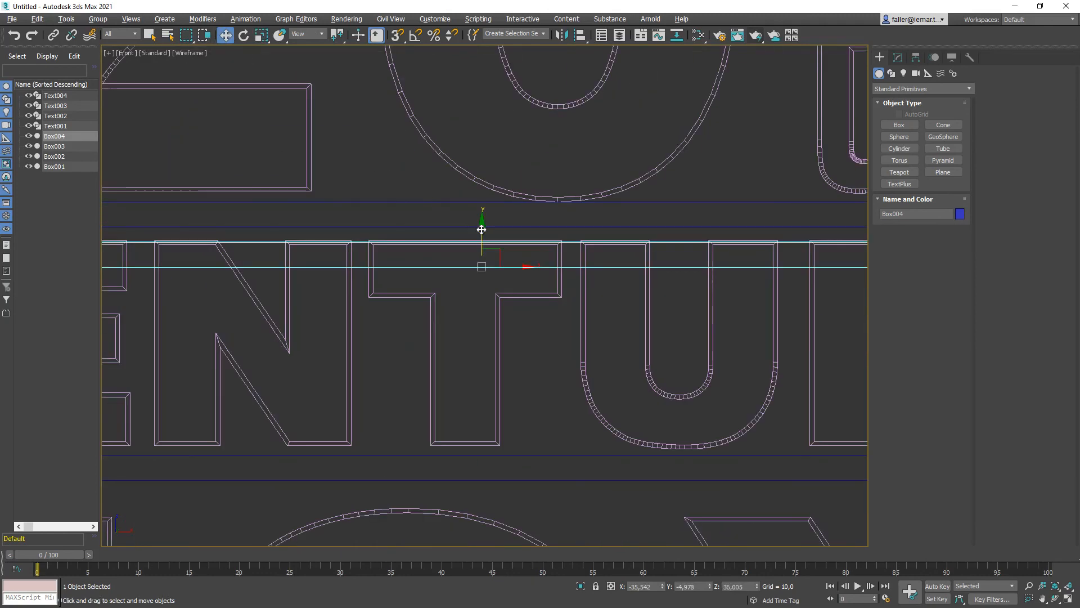
left_click_drag(482, 230, 482, 212)
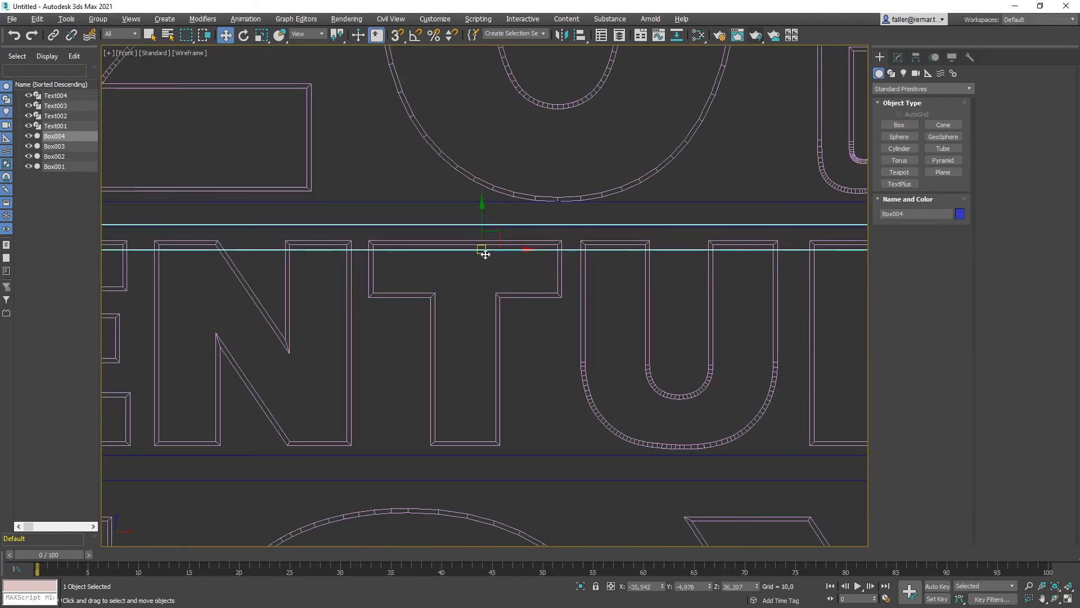
Lower the "CENTURY" text beneath the smaller slab, and lower the slab under it to sit just below the letters.
scroll(485, 254, "down", 5)
left_click(499, 291)
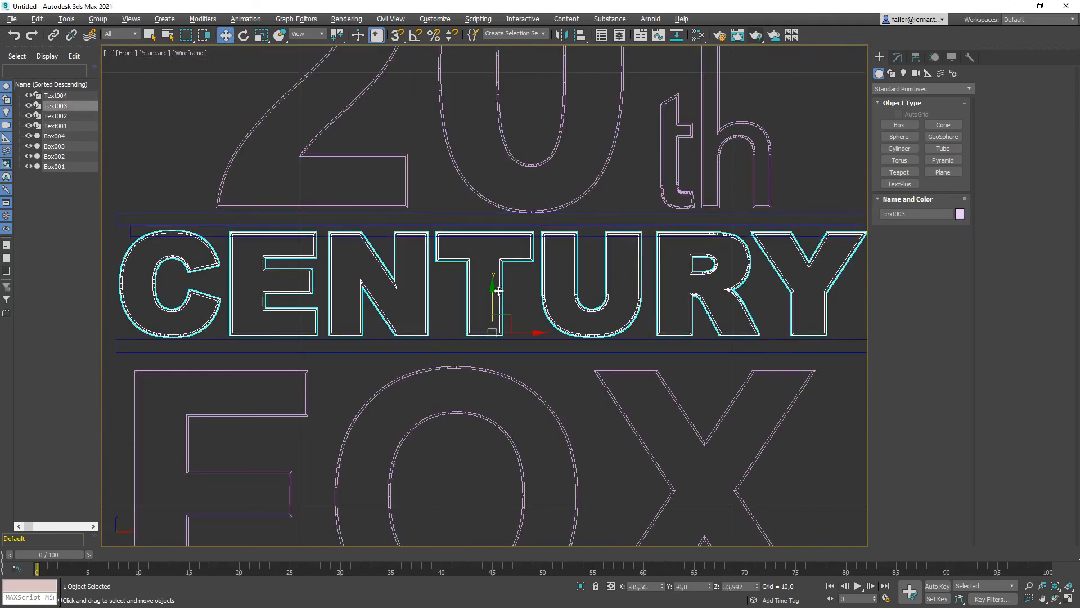
left_click_drag(494, 292, 494, 300)
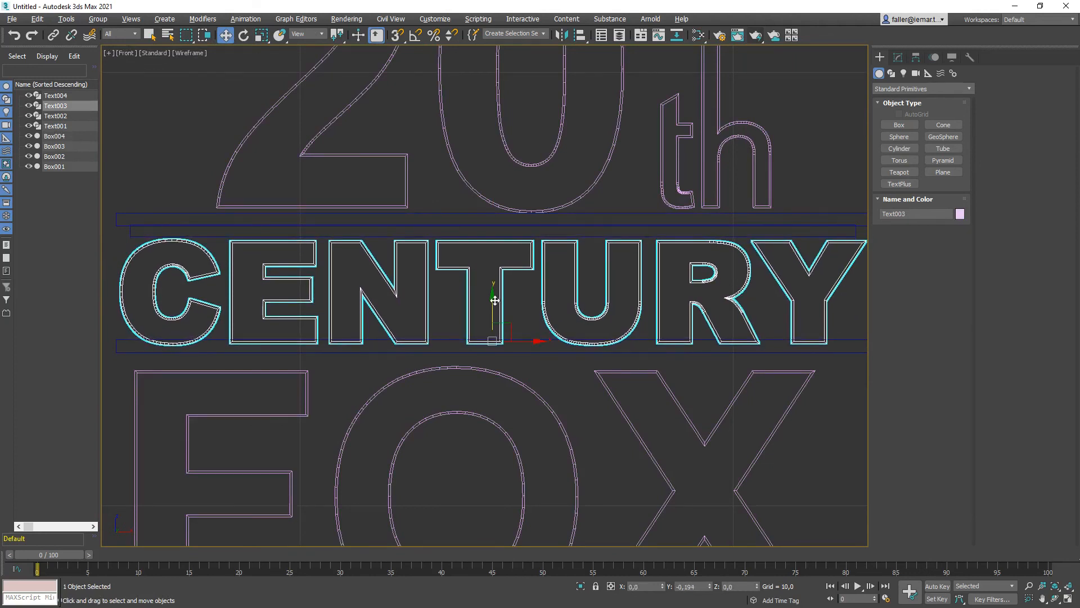
middle_click_drag(490, 405, 492, 327)
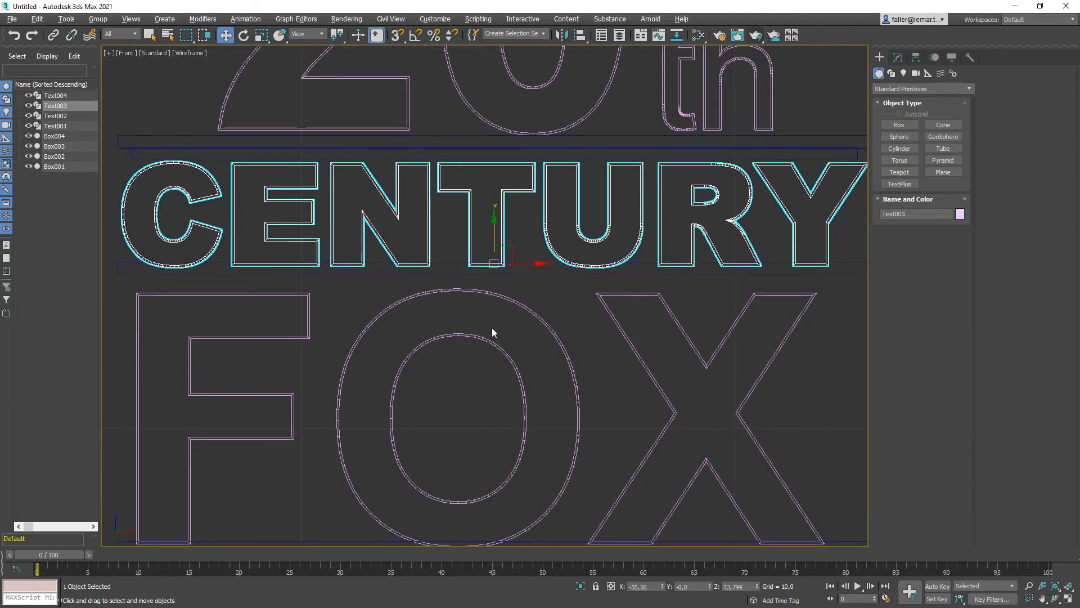
left_click(505, 275)
mouse_move(495, 248)
left_mouse_down()
mouse_move(492, 264)
mouse_move(494, 253)
left_mouse_up()
Raise the "FOX" text slightly to close the gap to the slab above it.
left_click(488, 292)
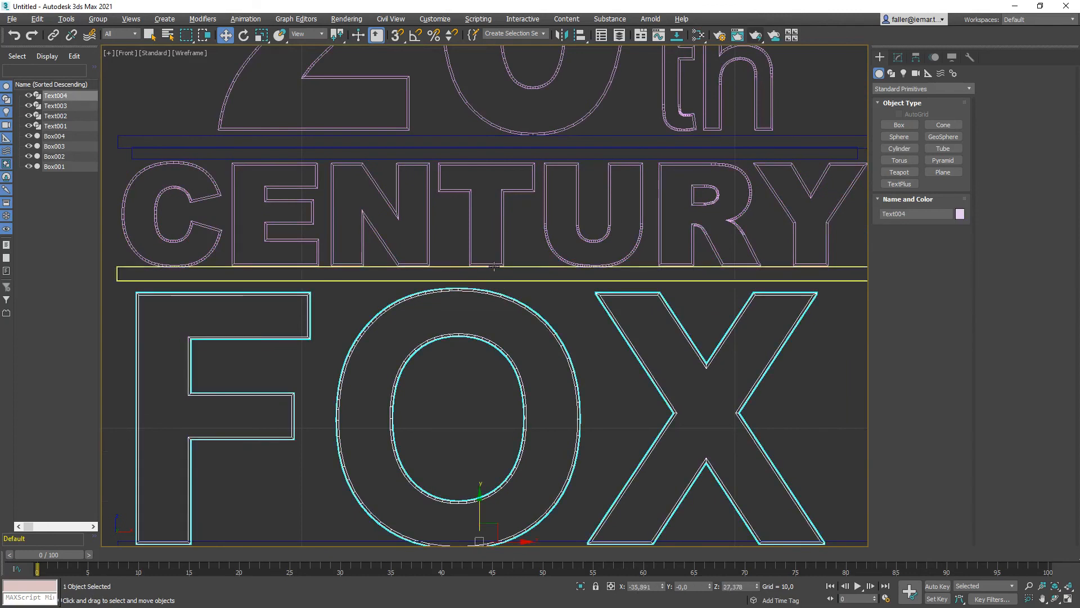
middle_click_drag(517, 381, 527, 340)
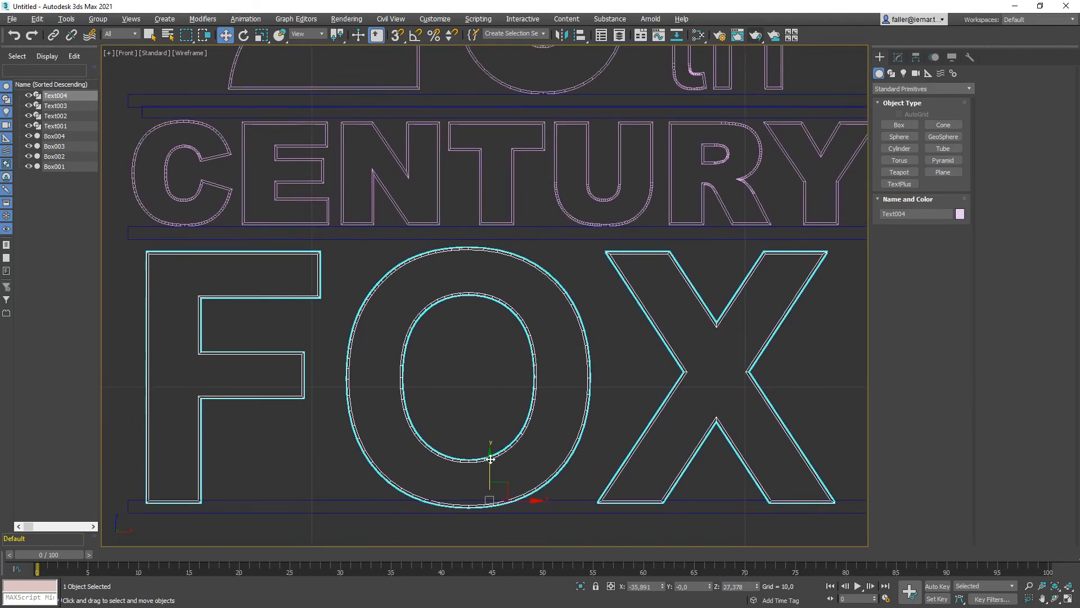
left_click_drag(491, 459, 490, 449)
Copy the slab beneath "FOX" slightly downward and scale the copy uniformly to about 97%.
middle_click_drag(490, 449, 490, 304)
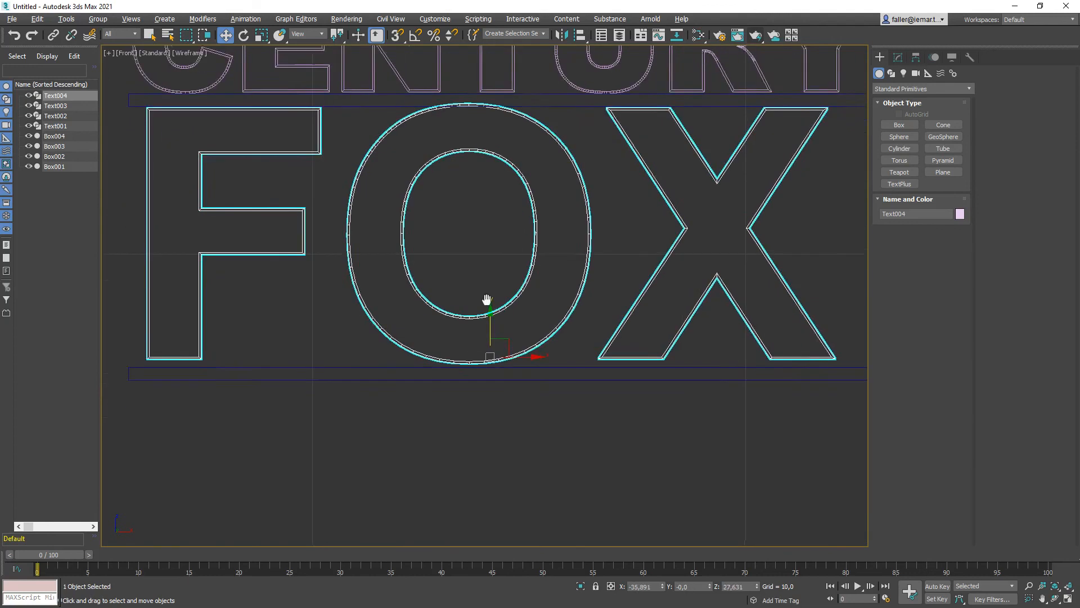
left_click(511, 376)
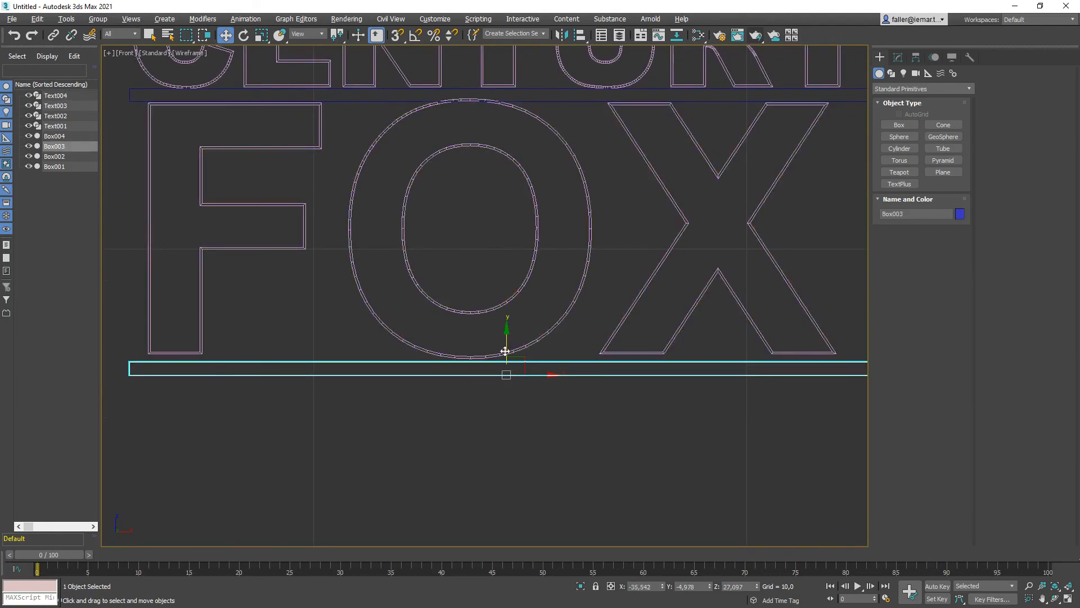
left_click_drag(504, 353, 504, 356)
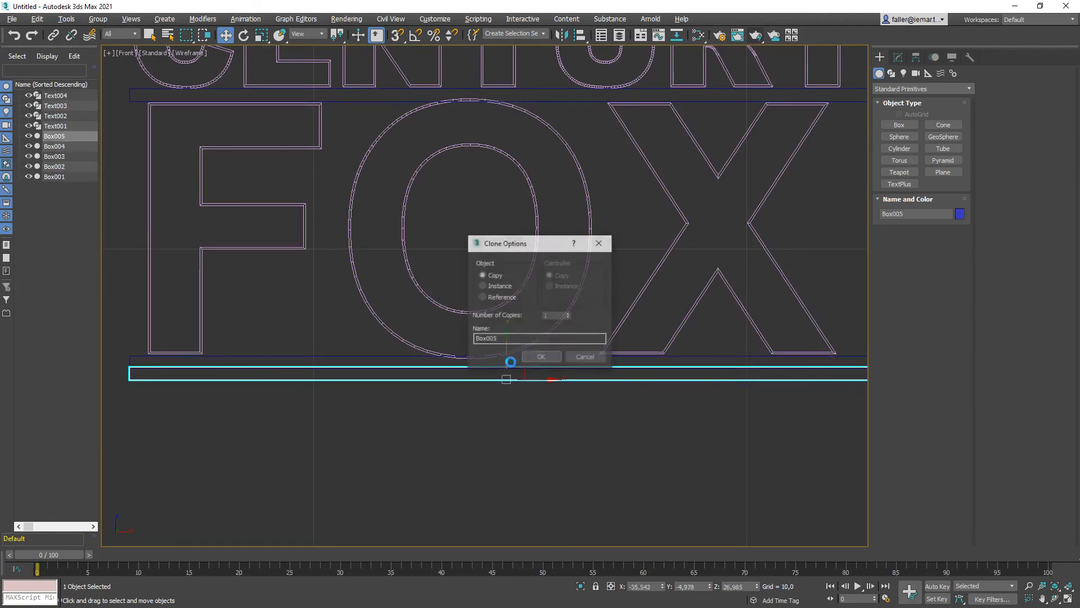
left_click(541, 356)
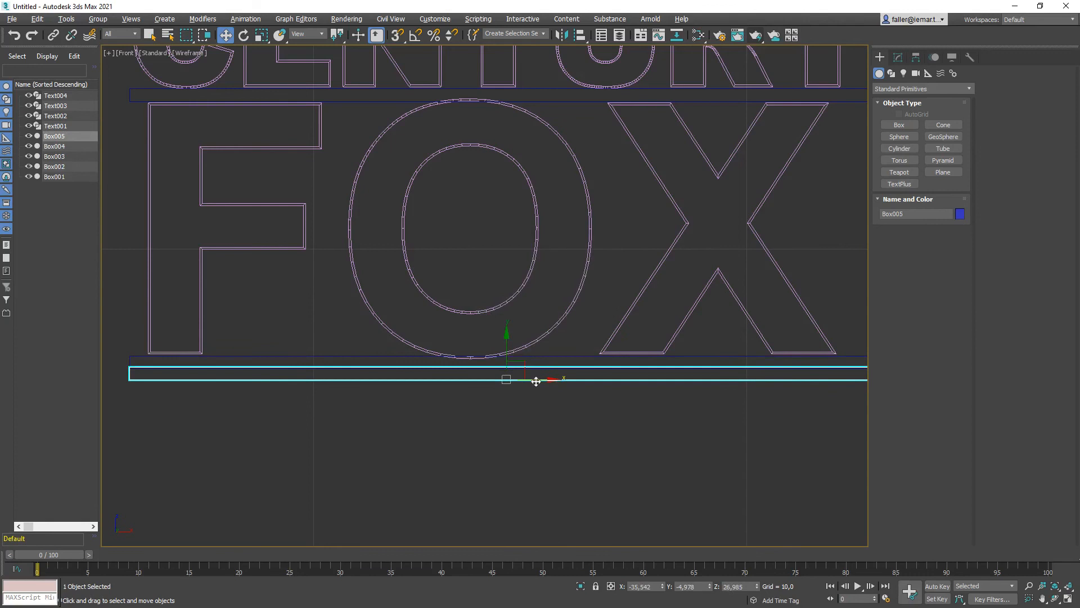
left_click(261, 35)
left_click_drag(513, 366, 515, 375)
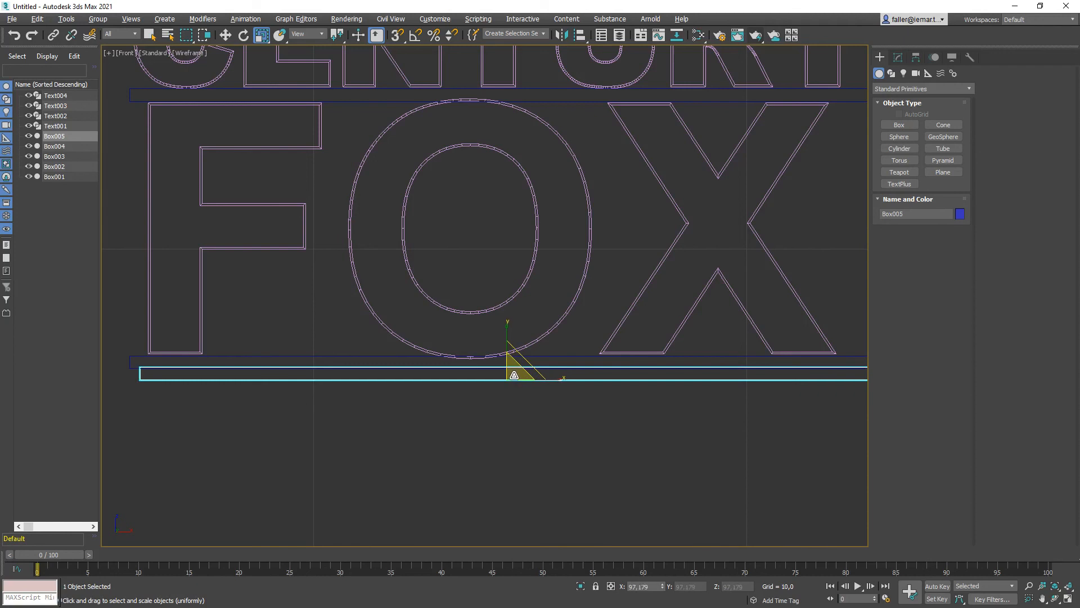
Stretch the copy's height to about 866% and lower it beneath the "FOX" slab as a tall base block.
left_click_drag(507, 325, 509, 57)
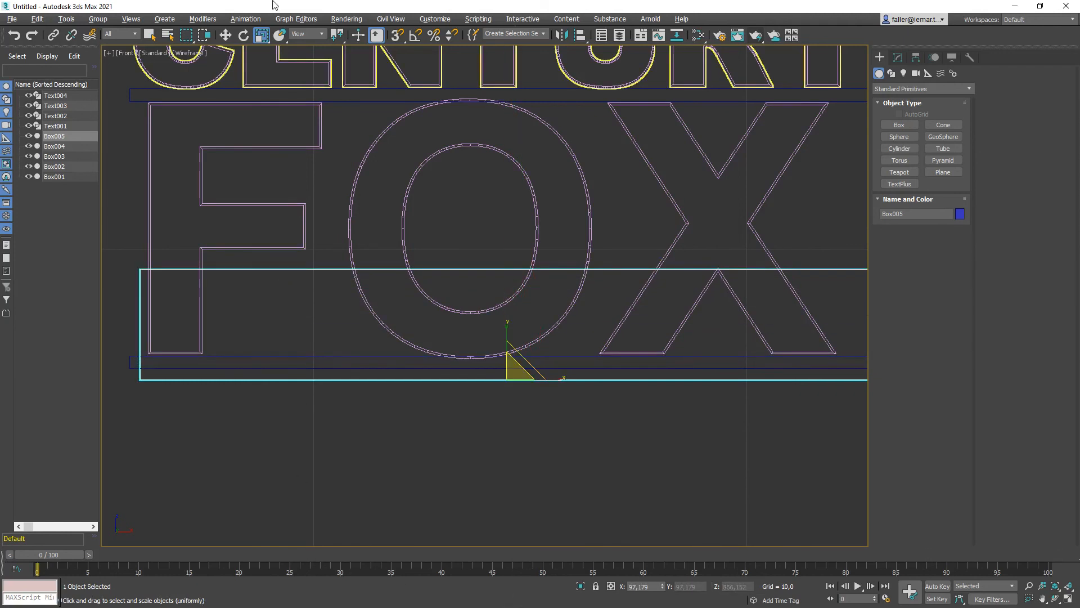
key("w")
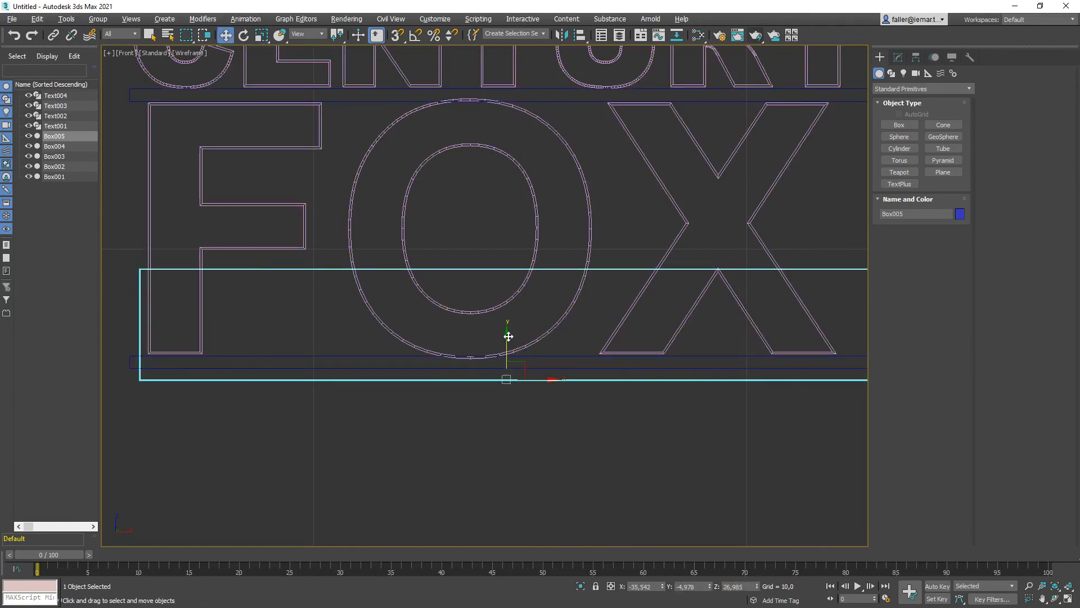
left_click_drag(507, 337, 506, 433)
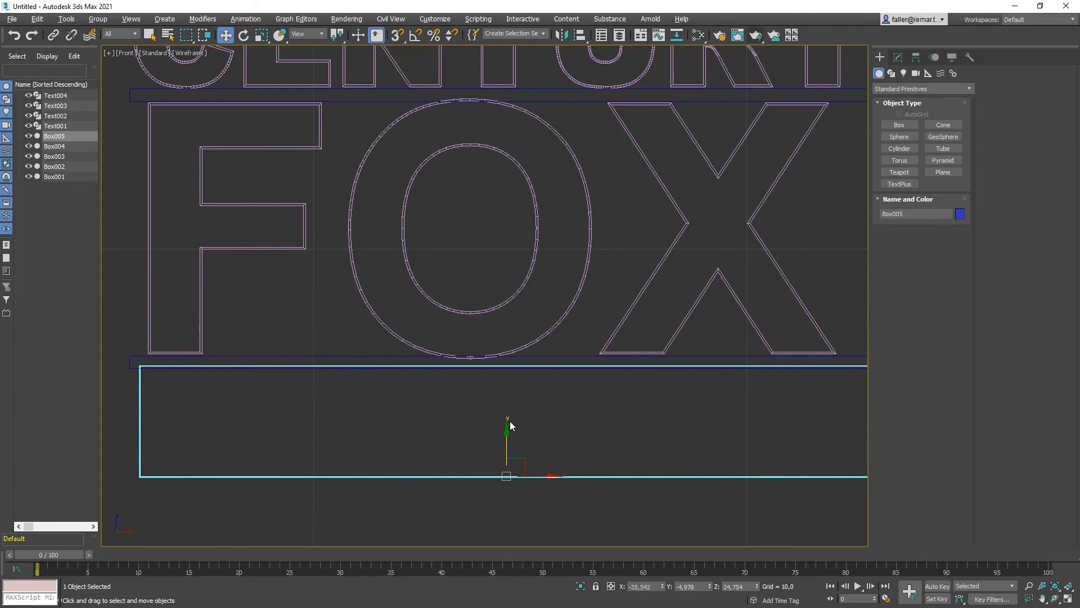
Copy the "FOX" slab together with the tall base block downward to form a second tier directly below the first.
scroll(511, 426, "down", 3)
left_click(560, 255, "ctrl")
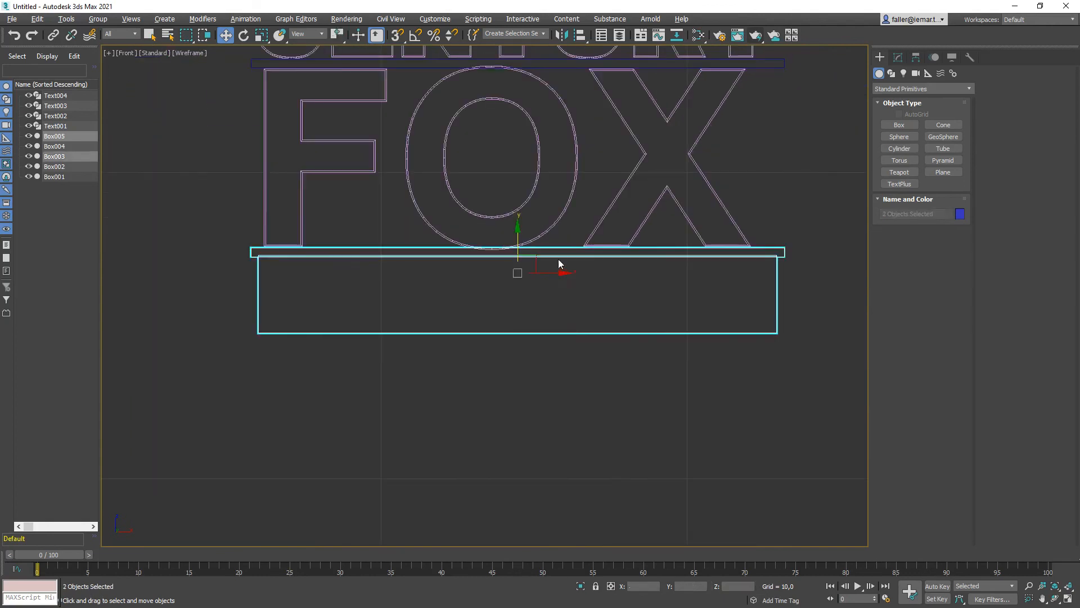
mouse_move(516, 243)
left_mouse_down()
mouse_move(516, 342)
mouse_move(516, 328)
left_mouse_up()
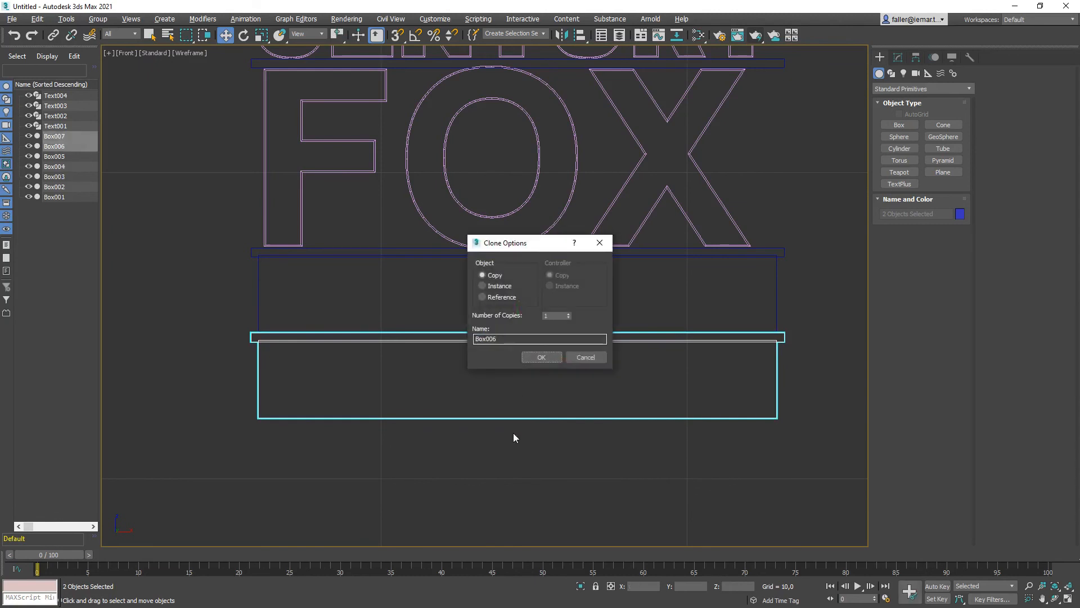
left_click(536, 358)
Select all the texts and boxes of the logo and assign them a golden-yellow object colour.
scroll(530, 442, "down", 3)
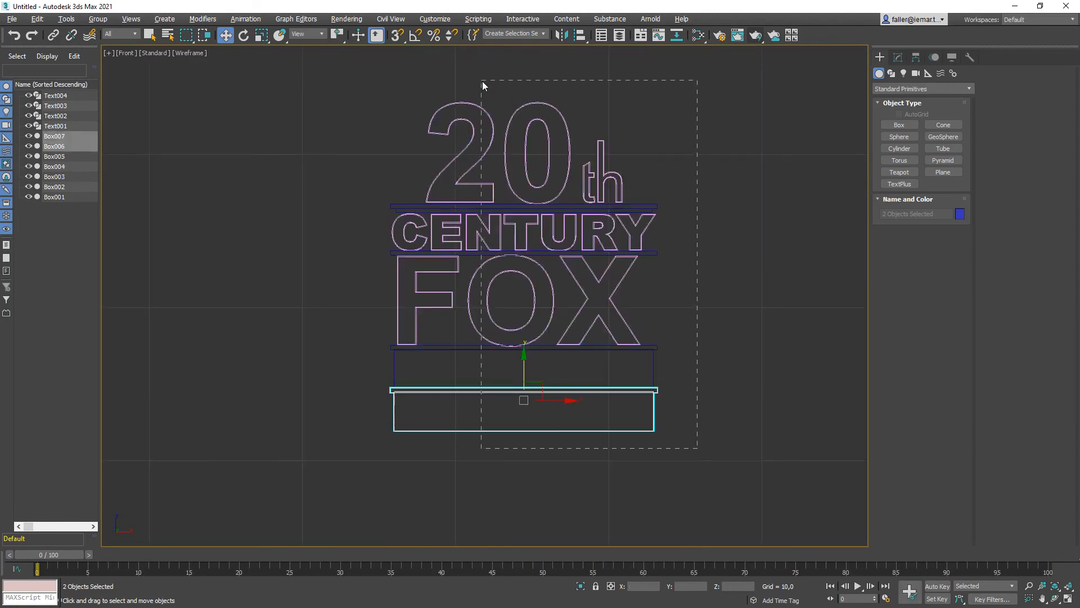
left_click_drag(483, 85, 482, 85)
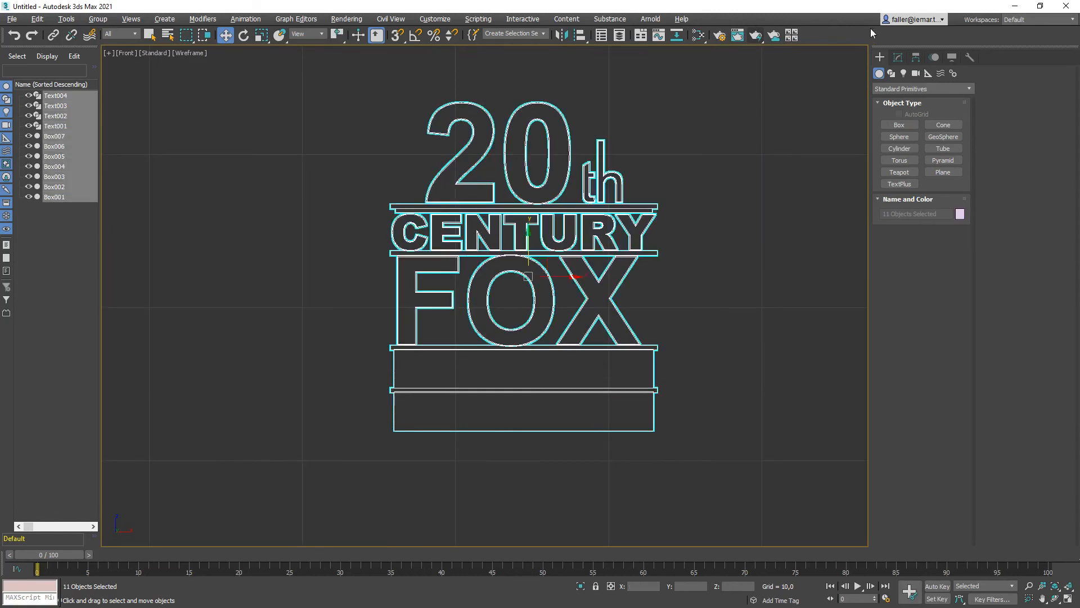
left_click(959, 214)
left_click(640, 236)
left_click(623, 273)
Show the whole logo as a shaded model in the Perspective view.
mouse_move(524, 263)
middle_mouse_down()
mouse_move(526, 299)
mouse_move(496, 299)
mouse_move(516, 316)
mouse_move(542, 306)
mouse_move(489, 287)
middle_mouse_up()
key("p")
key("F3")
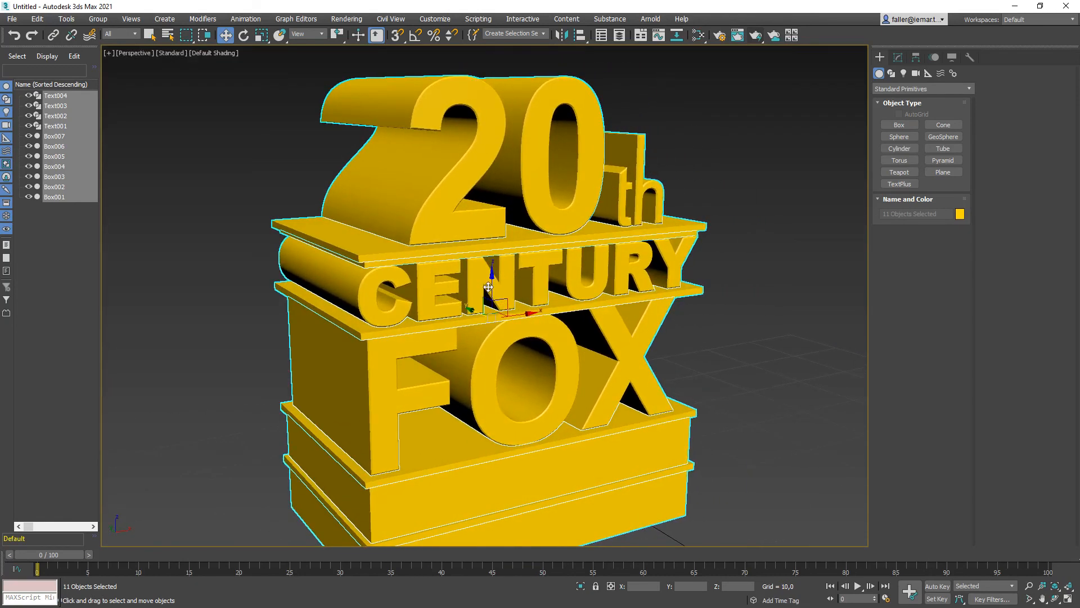
Widen the Perspective view's field of view and frame the logo close up from a dramatic low angle.
left_click(1030, 599)
scroll(413, 364, "down", 5)
scroll(469, 358, "up", 5)
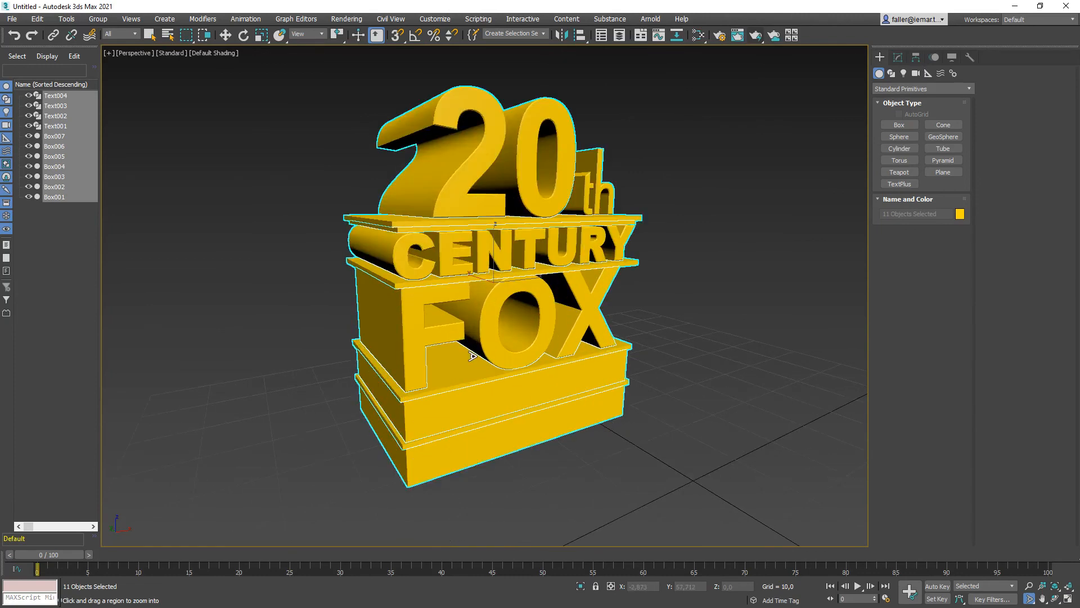
left_click_drag(468, 341, 491, 299)
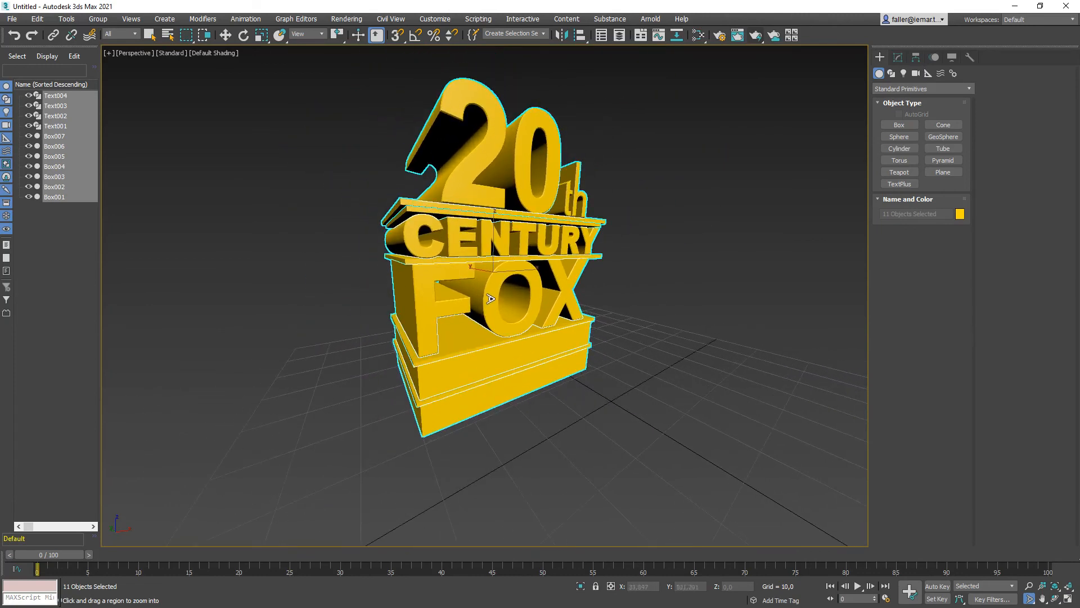
middle_click_drag(470, 276, 367, 316, "alt")
scroll(476, 270, "up", 3)
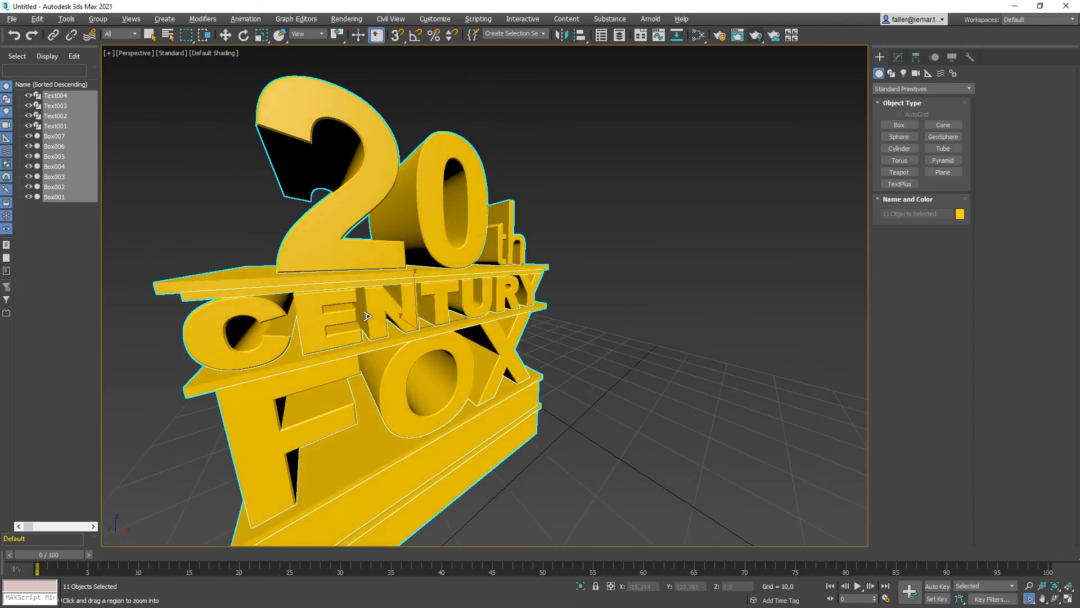
Render the Perspective view, close the rendered image and deselect all objects with the Move tool active.
left_click(757, 37)
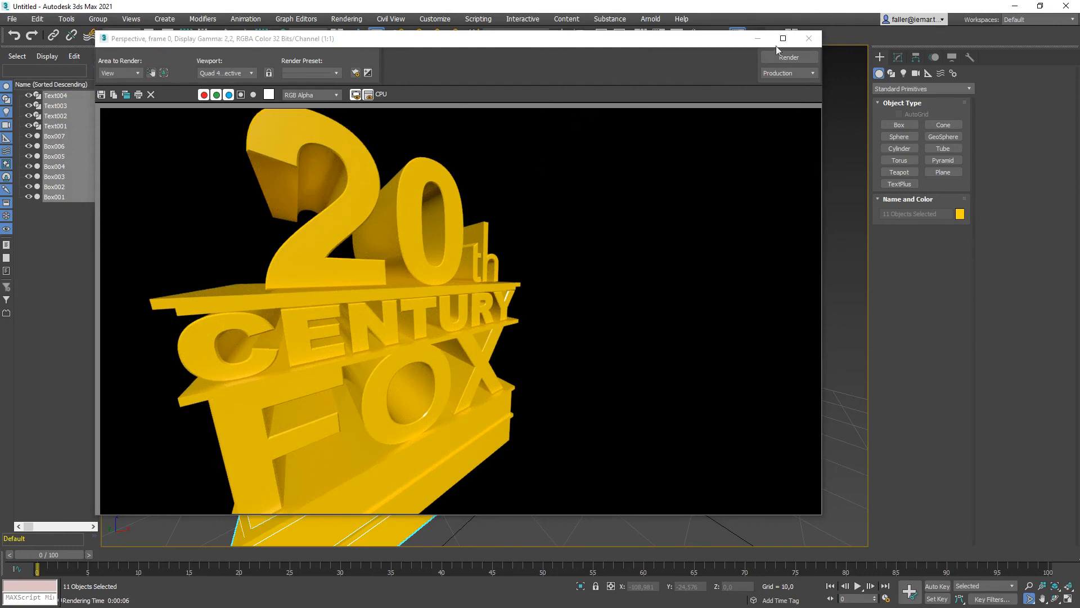
left_click(808, 38)
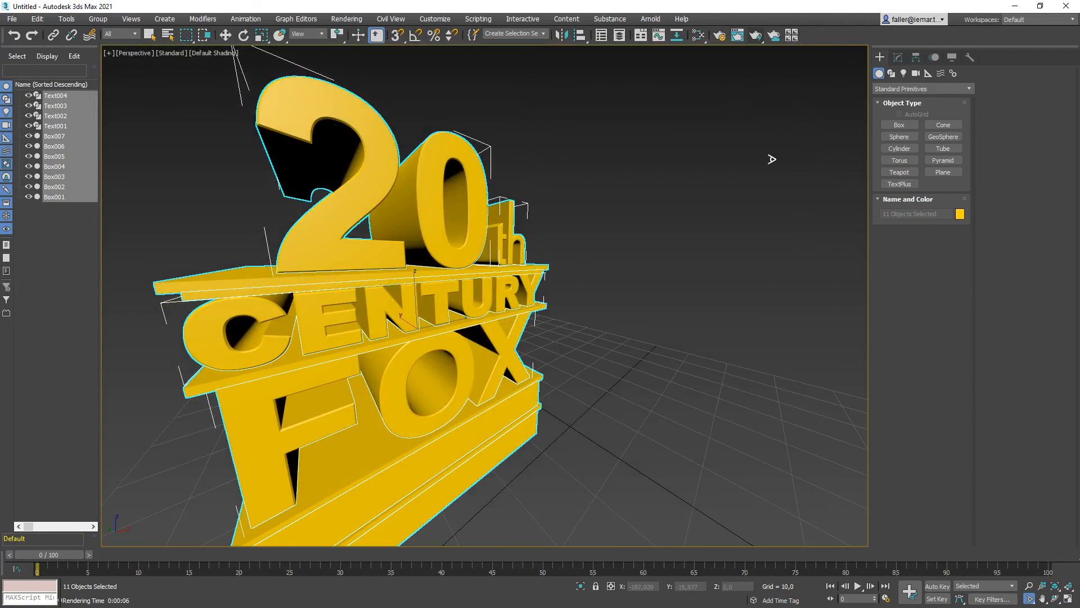
key("w")
left_click(780, 163)
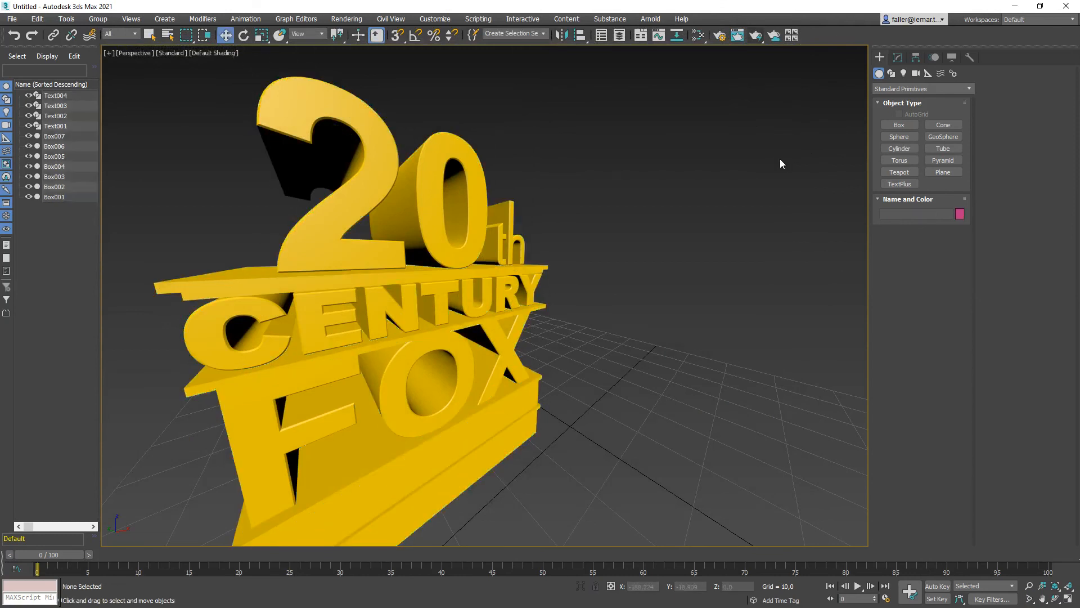